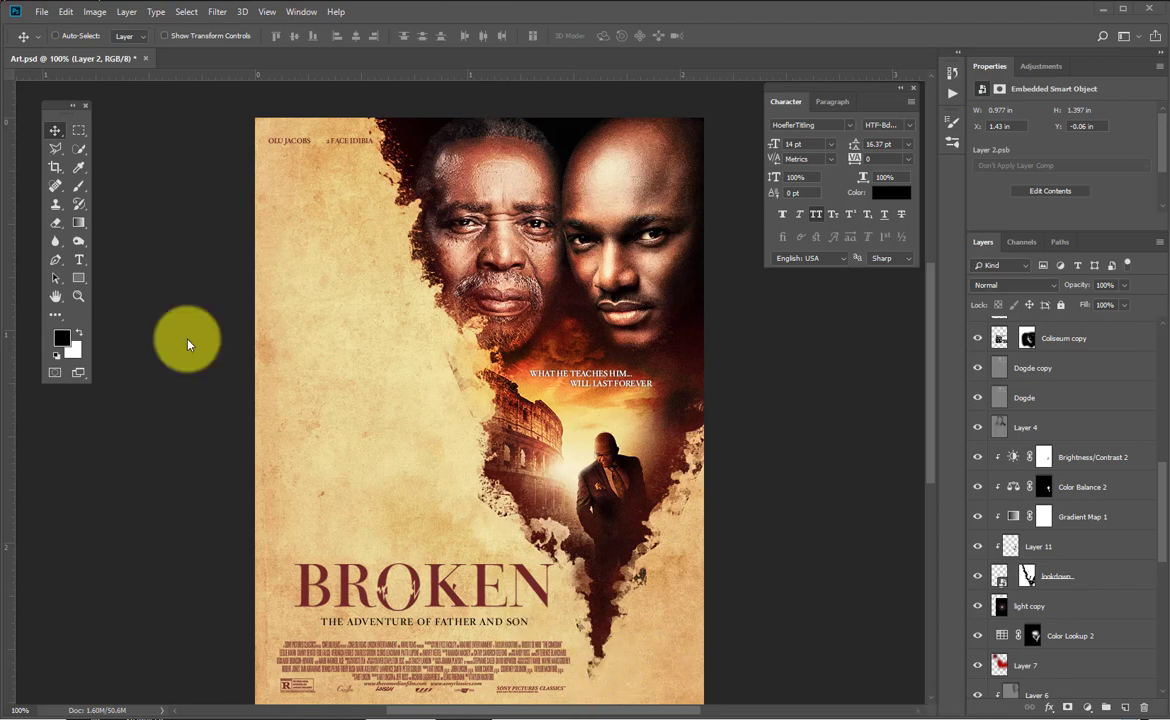
Create a new RGB document 634 pixels wide and 882 pixels high at 300 pixels/inch.
{"action": "left_click", "coordinate": [41, 12]}
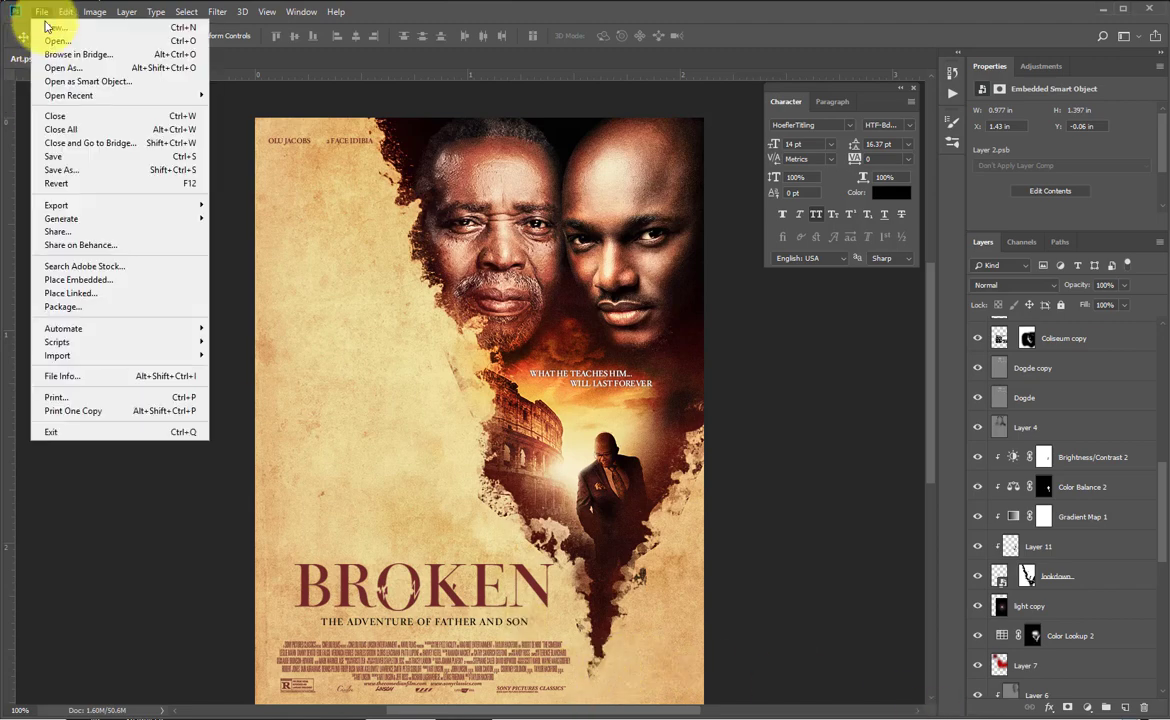
{"action": "left_click", "coordinate": [52, 29]}
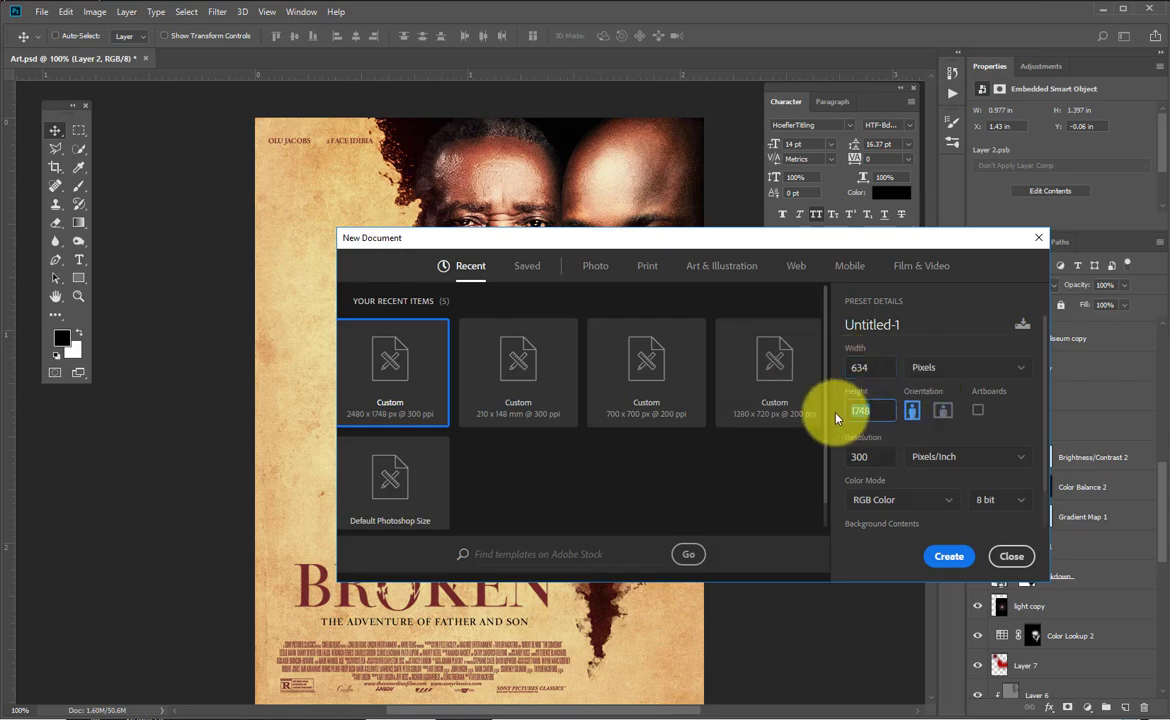
{"action": "type", "text": "882"}
{"action": "key", "text": "Tab"}
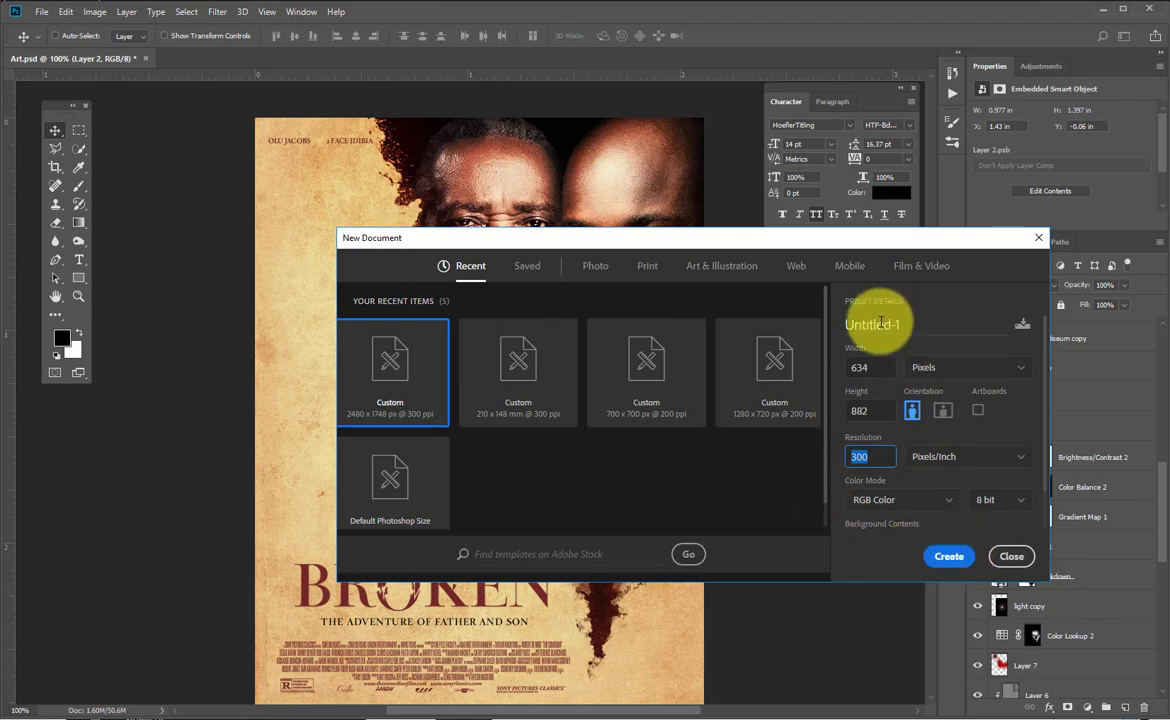
{"action": "left_click", "coordinate": [950, 557]}
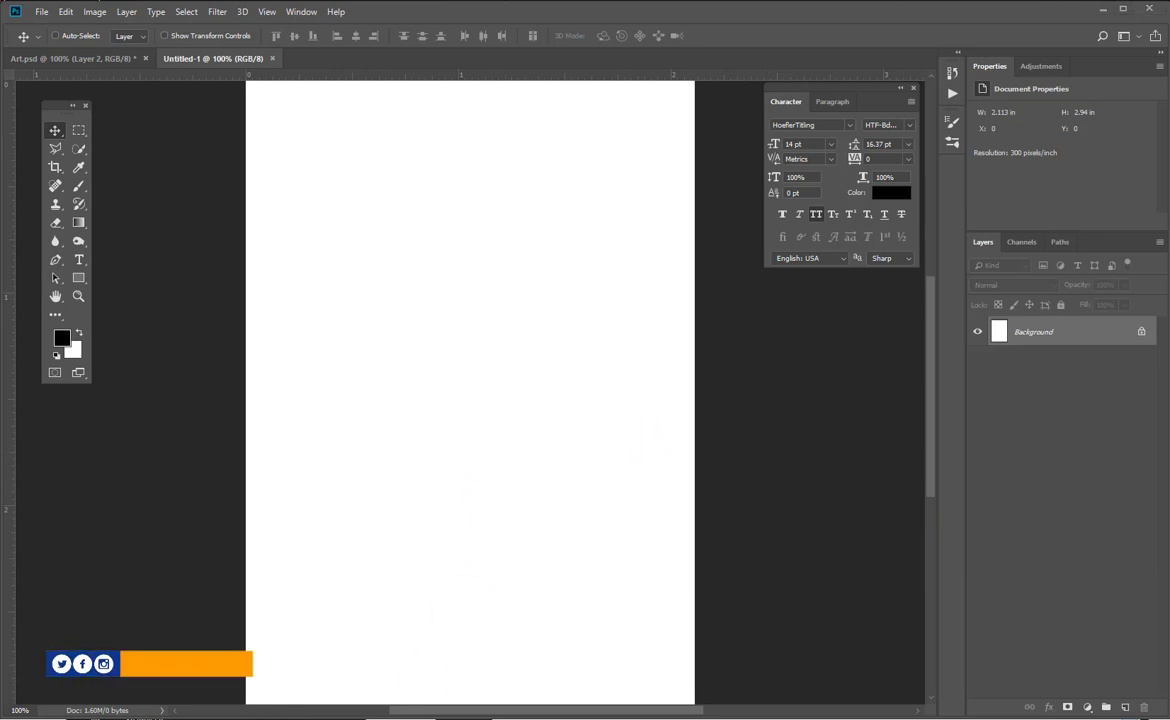
Place the Grunge-Paper-Old-Texture-2-660x449 image from the Excercise_Files folder into the new document.
{"action": "key", "text": "alt+Tab"}
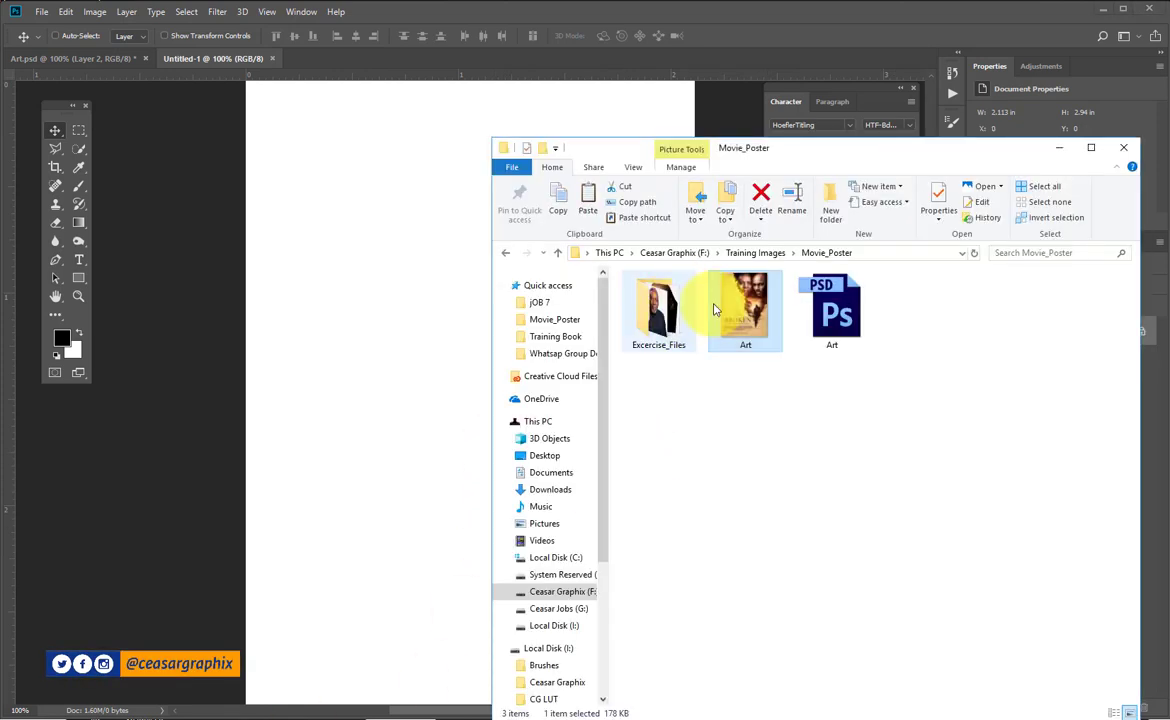
{"action": "left_click", "coordinate": [655, 326]}
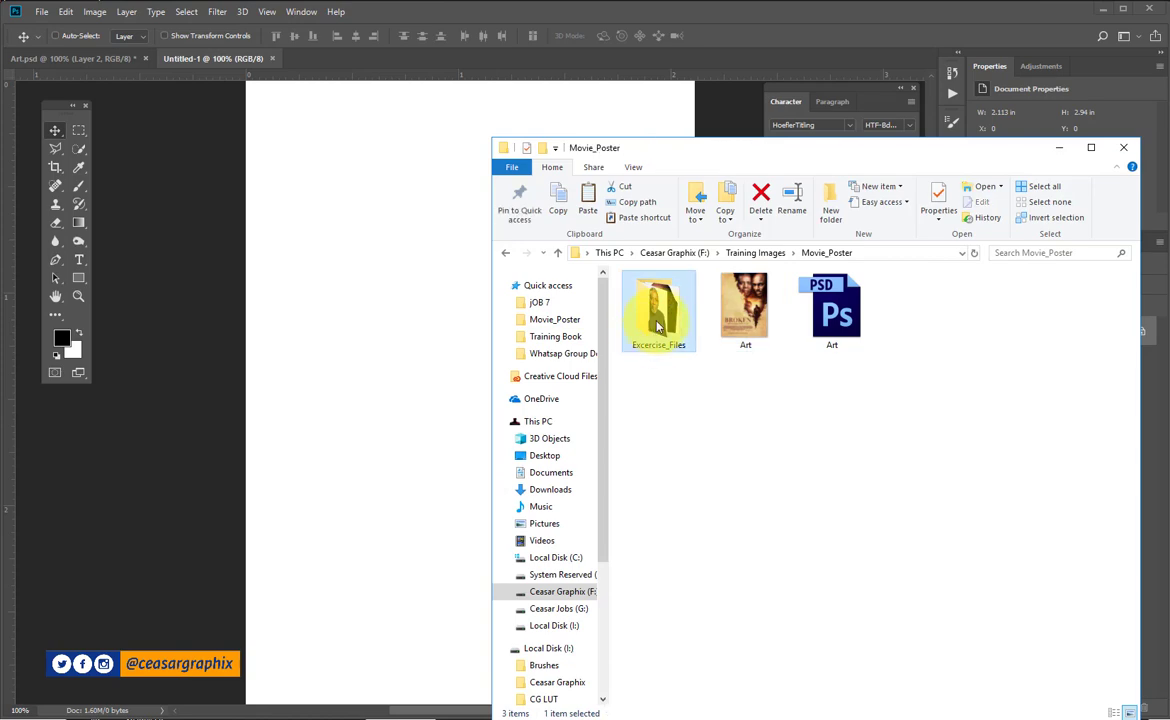
{"action": "double_click", "coordinate": [657, 327]}
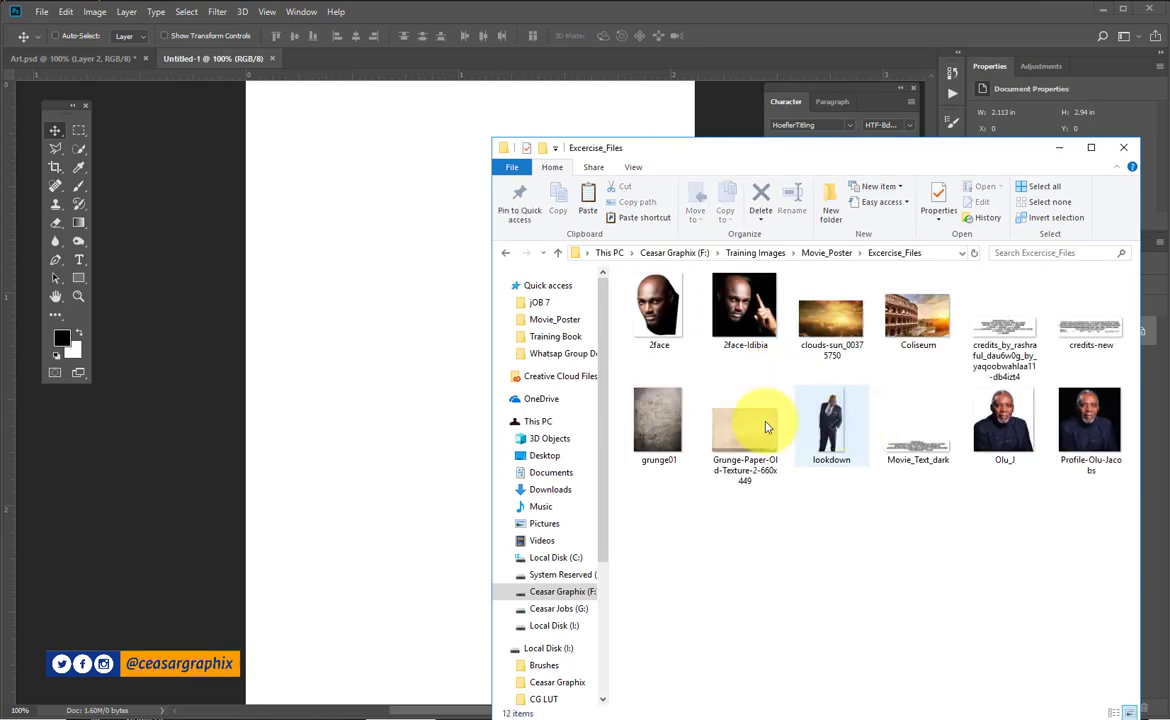
{"action": "left_click", "coordinate": [722, 430]}
{"action": "left_click", "coordinate": [645, 420]}
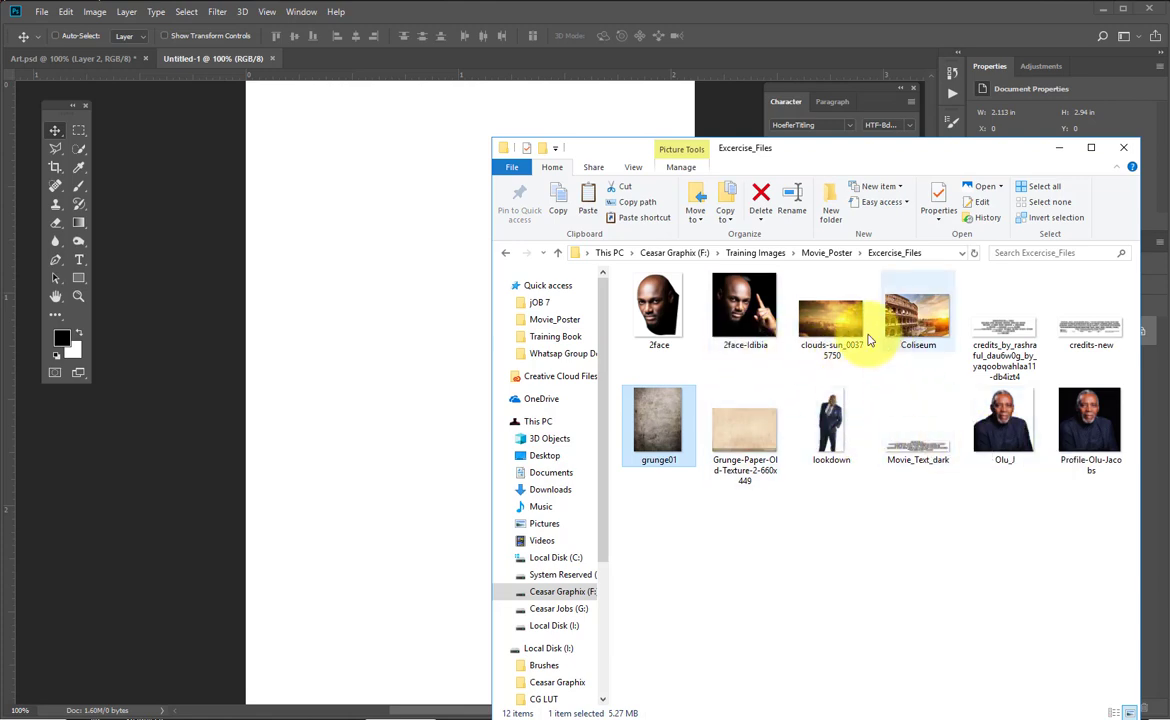
{"action": "left_click", "coordinate": [736, 423]}
{"action": "left_click_drag", "start_coordinate": [400, 414], "coordinate": [329, 410]}
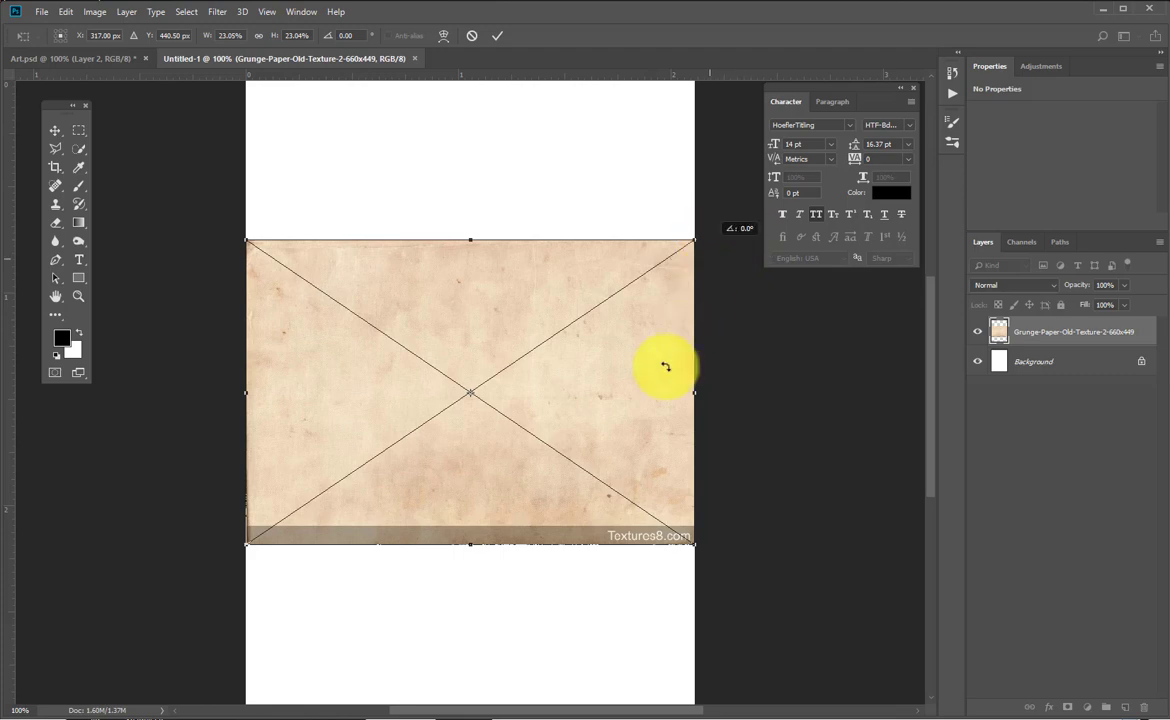
Rotate the paper texture 90 degrees and enlarge it to about 39% so it is wider than the canvas.
{"action": "left_click_drag", "start_coordinate": [664, 365], "coordinate": [567, 558]}
{"action": "left_click_drag", "start_coordinate": [621, 623], "coordinate": [619, 298]}
{"action": "left_click_drag", "start_coordinate": [547, 169], "coordinate": [559, 567]}
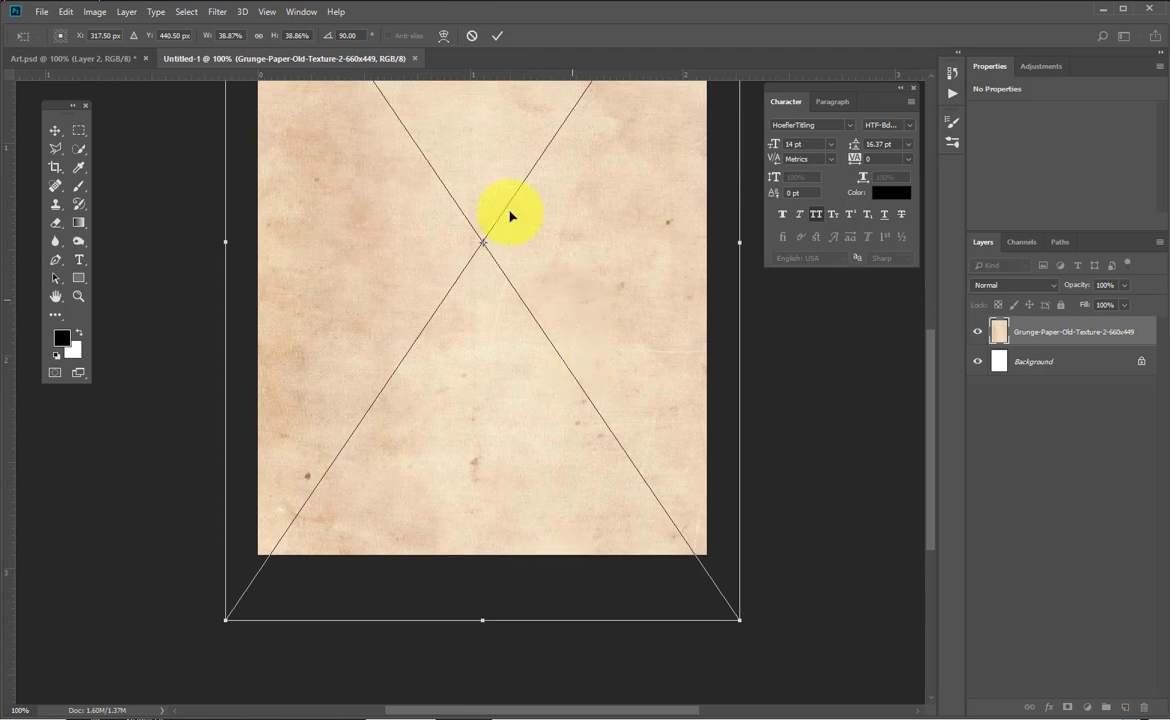
{"action": "left_click_drag", "start_coordinate": [402, 164], "coordinate": [426, 332]}
{"action": "left_click_drag", "start_coordinate": [452, 154], "coordinate": [461, 274]}
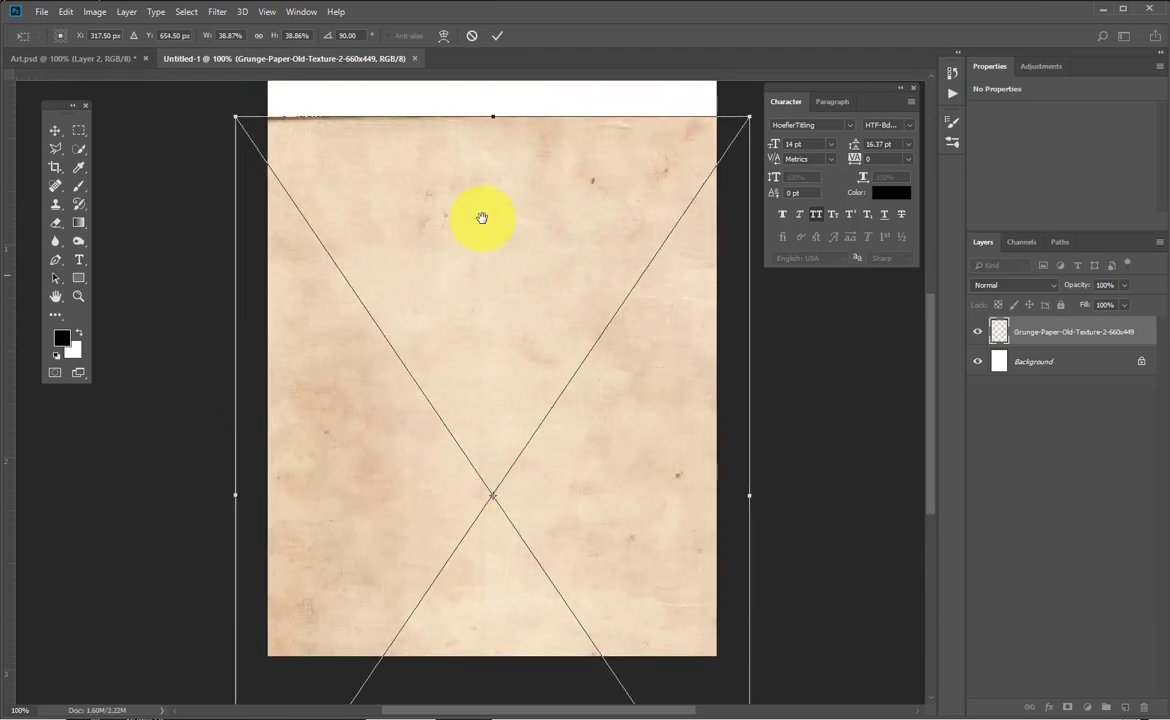
{"action": "left_click_drag", "start_coordinate": [567, 152], "coordinate": [566, 199]}
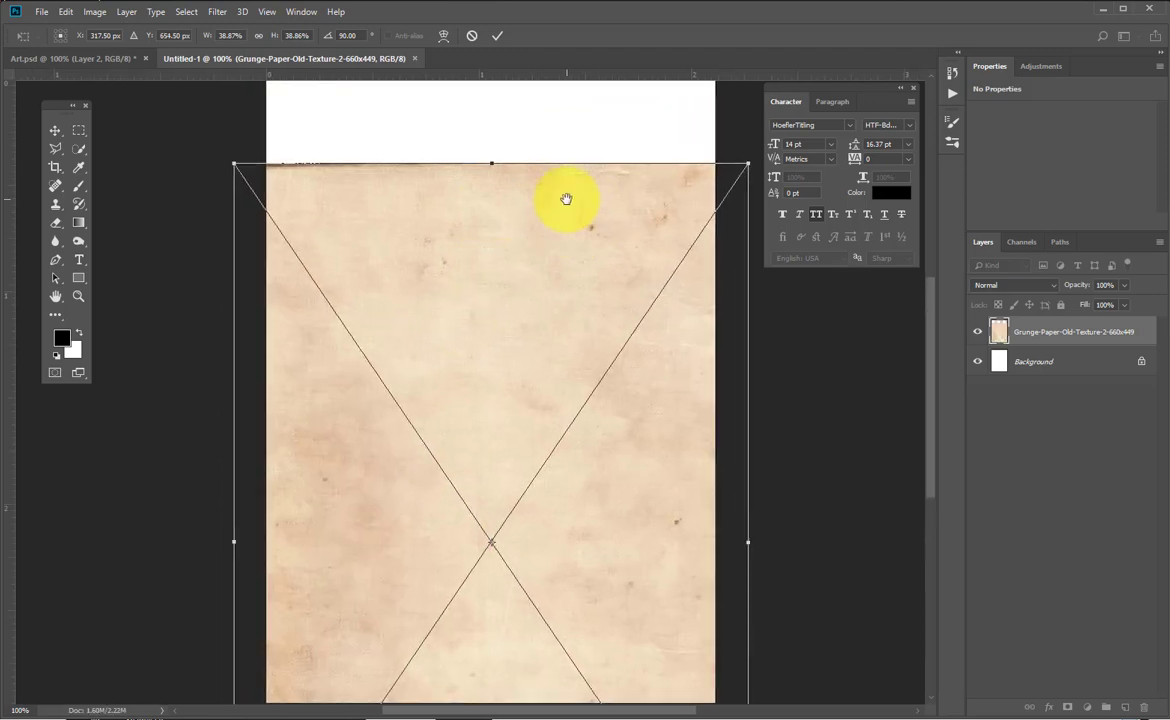
Scale the paper texture to about 36%, position it to cover the whole canvas and commit the transform.
{"action": "key", "text": "ctrl+minus"}
{"action": "left_click_drag", "start_coordinate": [522, 338], "coordinate": [529, 277]}
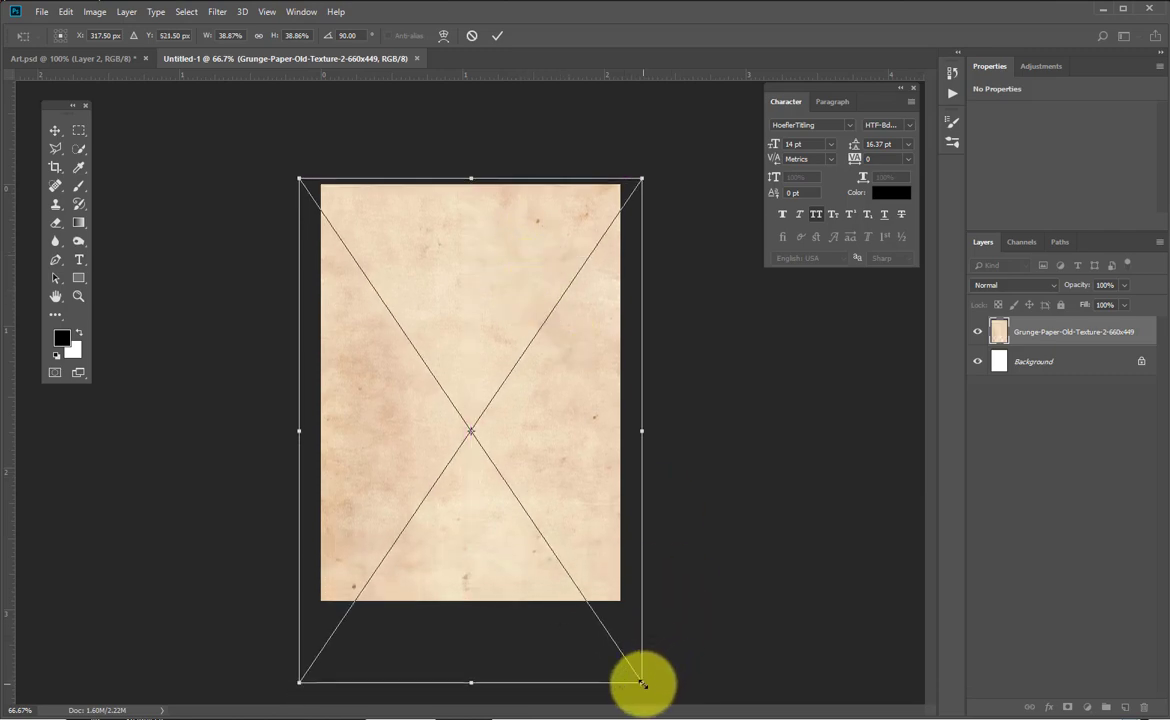
{"action": "left_click_drag", "start_coordinate": [643, 684], "coordinate": [622, 652]}
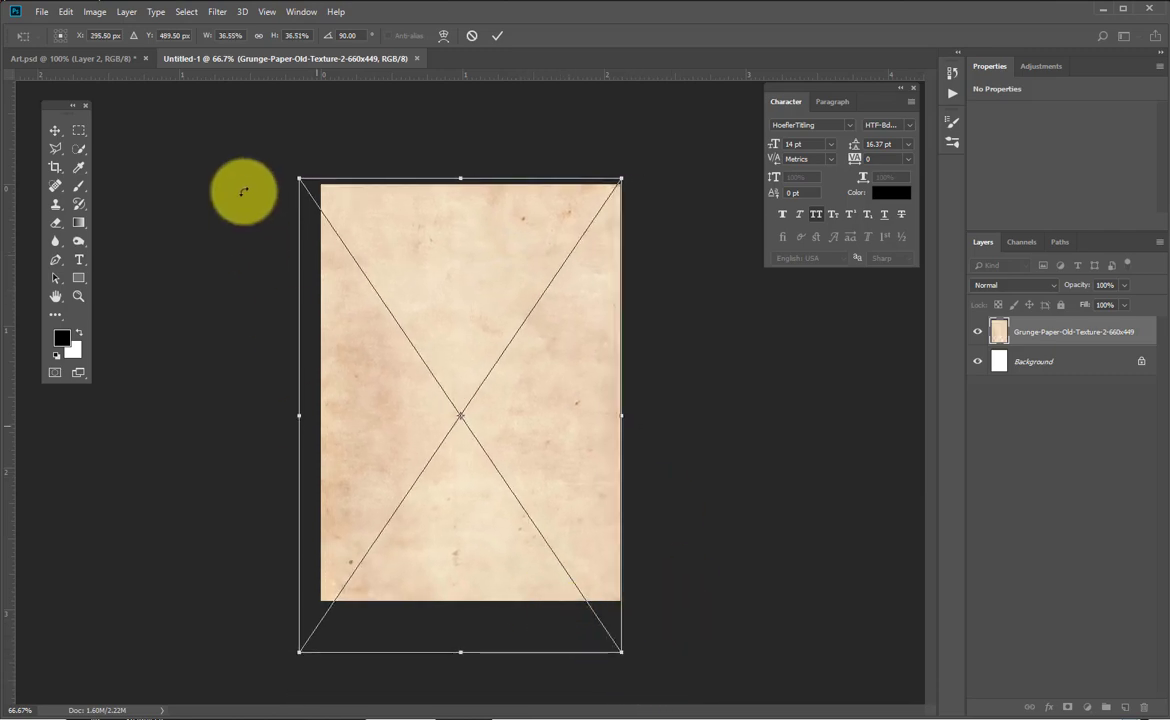
{"action": "left_click_drag", "start_coordinate": [300, 179], "coordinate": [302, 183]}
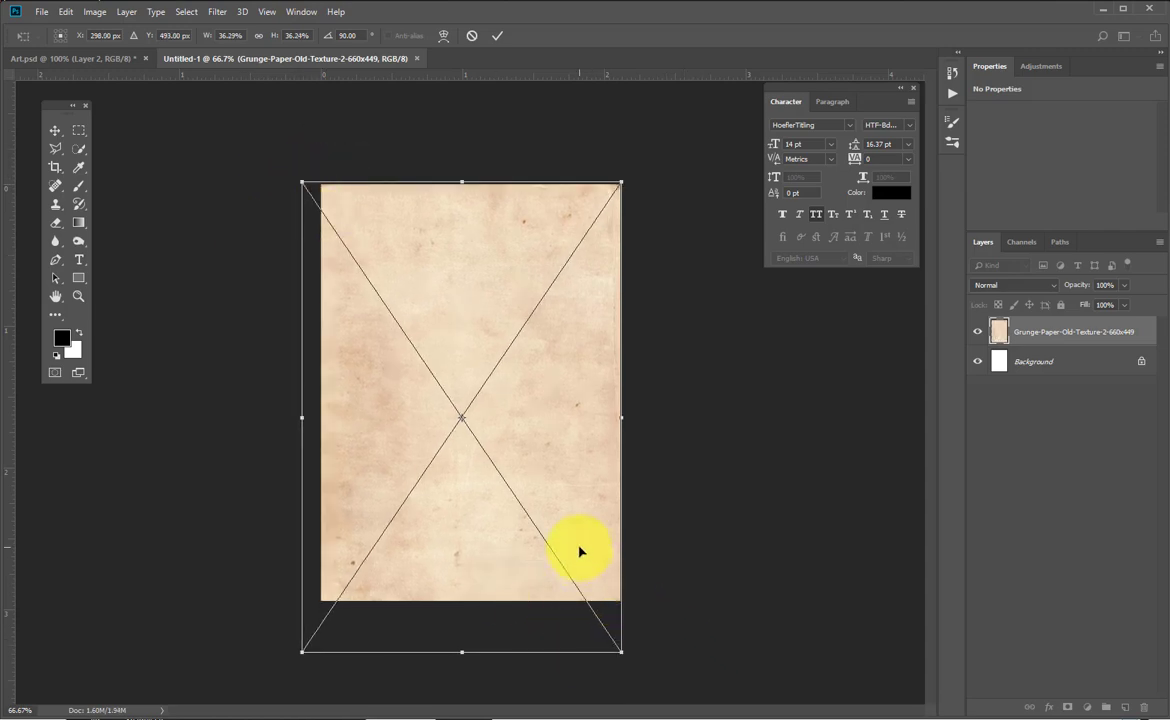
{"action": "left_click_drag", "start_coordinate": [580, 551], "coordinate": [580, 542]}
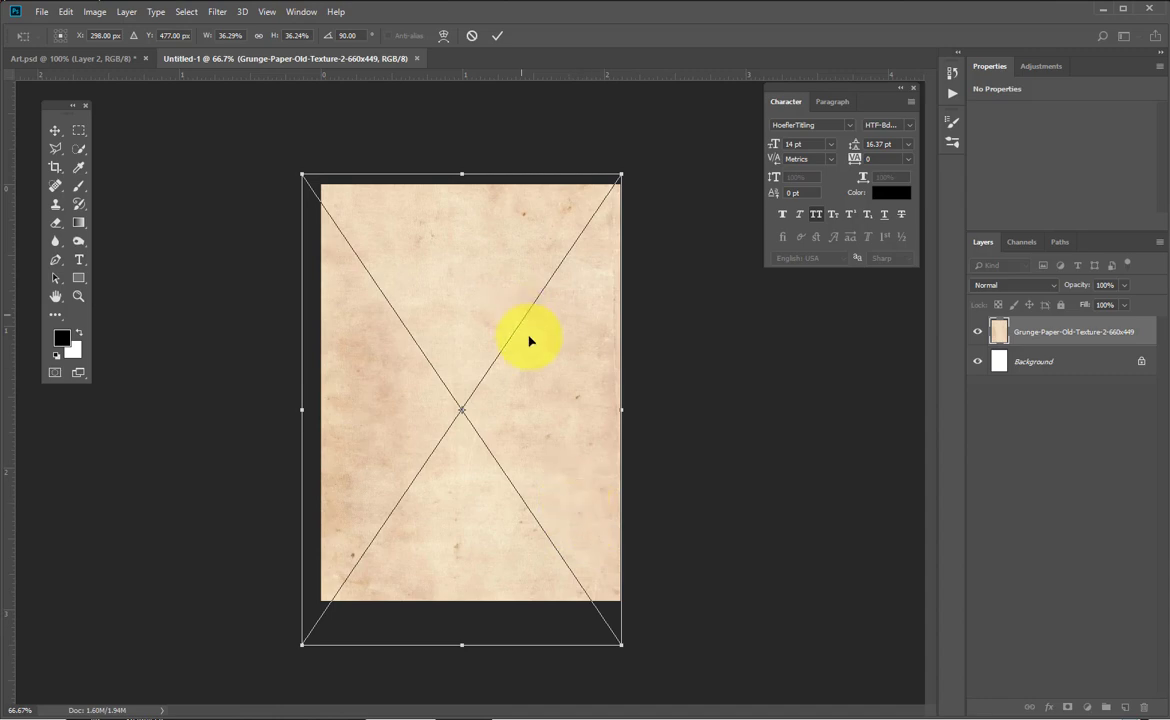
{"action": "key", "text": "Return"}
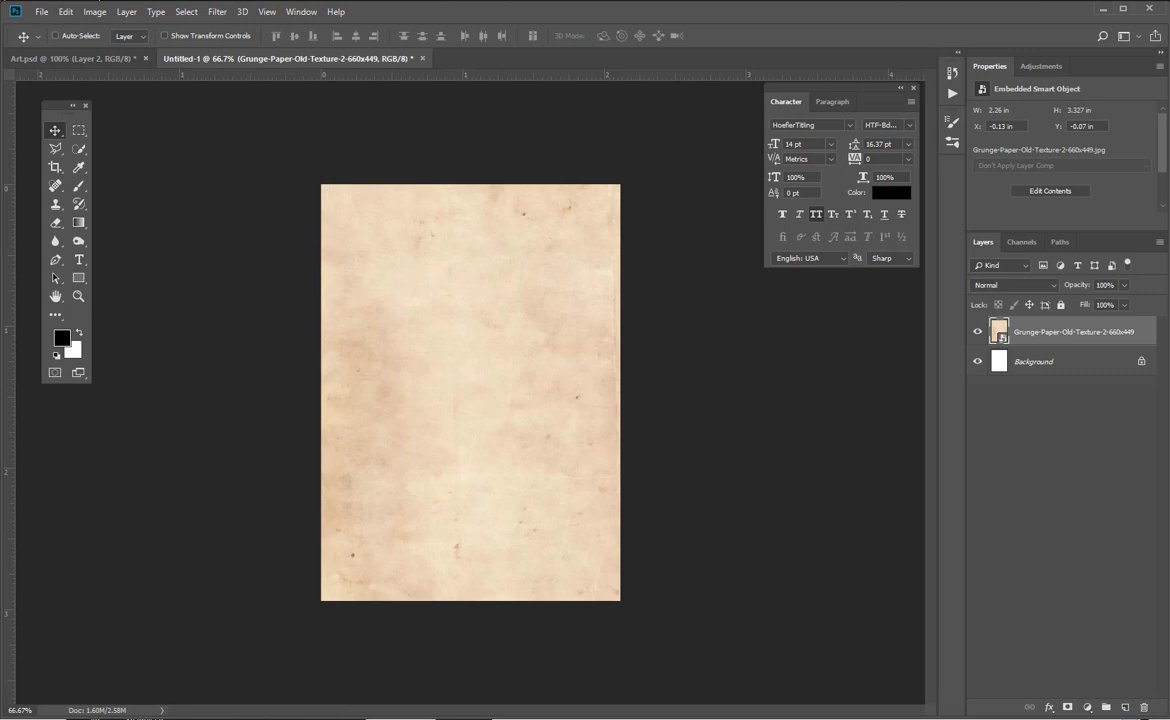
Place the grunge01 image above the paper texture, scale it to about 7.26% to cover the canvas and set its opacity to 26%.
{"action": "key", "text": "alt+Tab"}
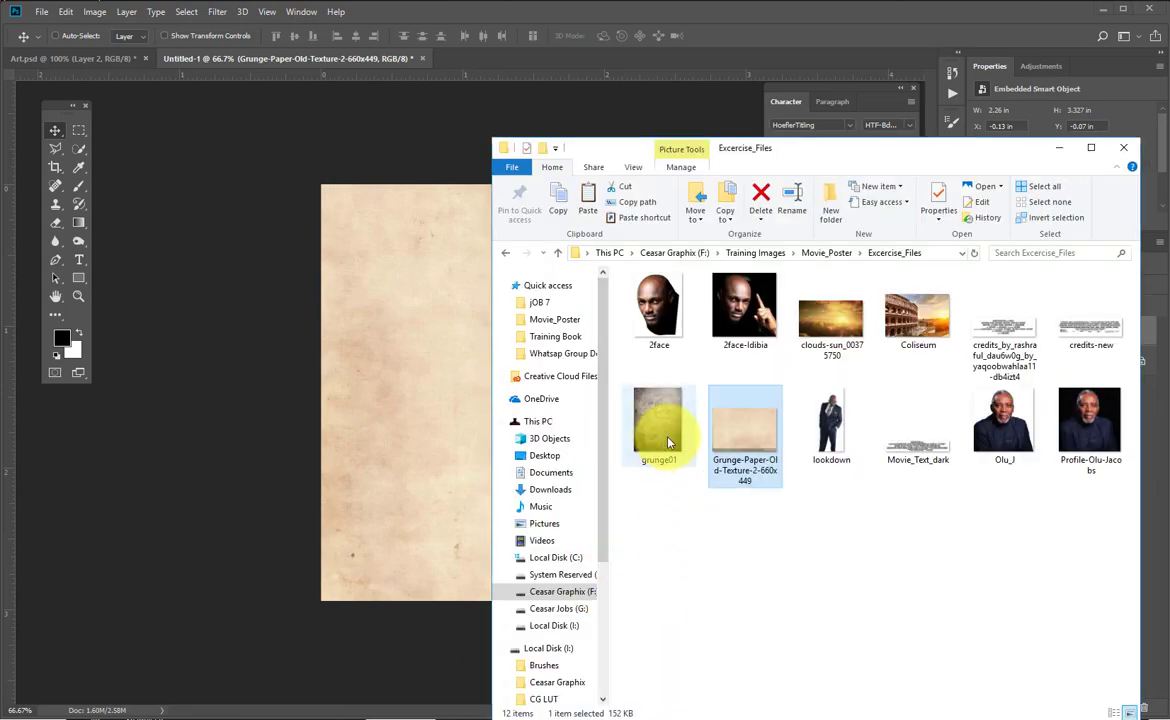
{"action": "left_click_drag", "start_coordinate": [645, 428], "coordinate": [386, 437]}
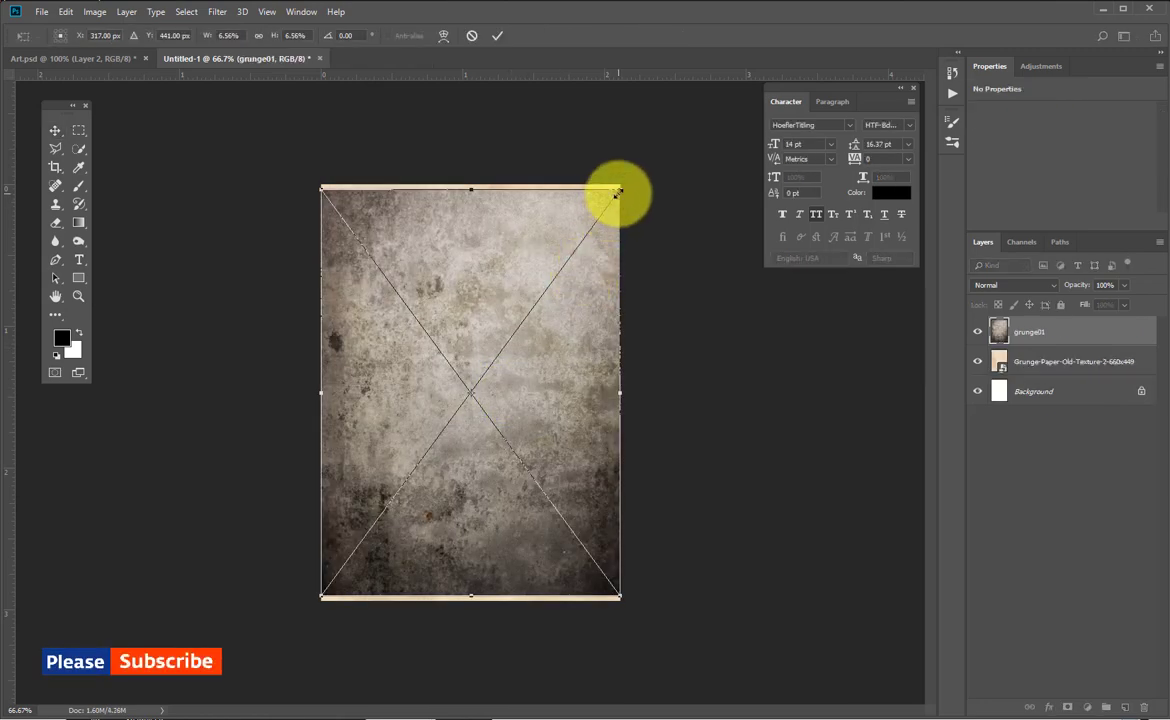
{"action": "left_click_drag", "start_coordinate": [619, 187], "coordinate": [637, 170]}
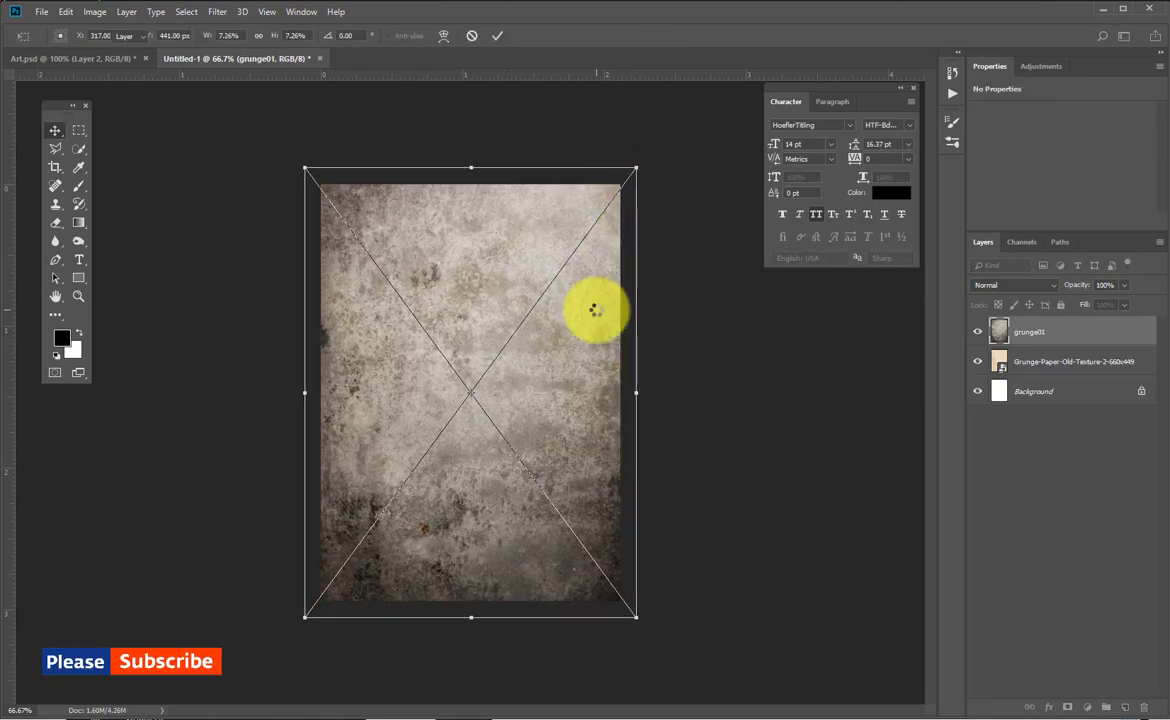
{"action": "double_click", "coordinate": [569, 352]}
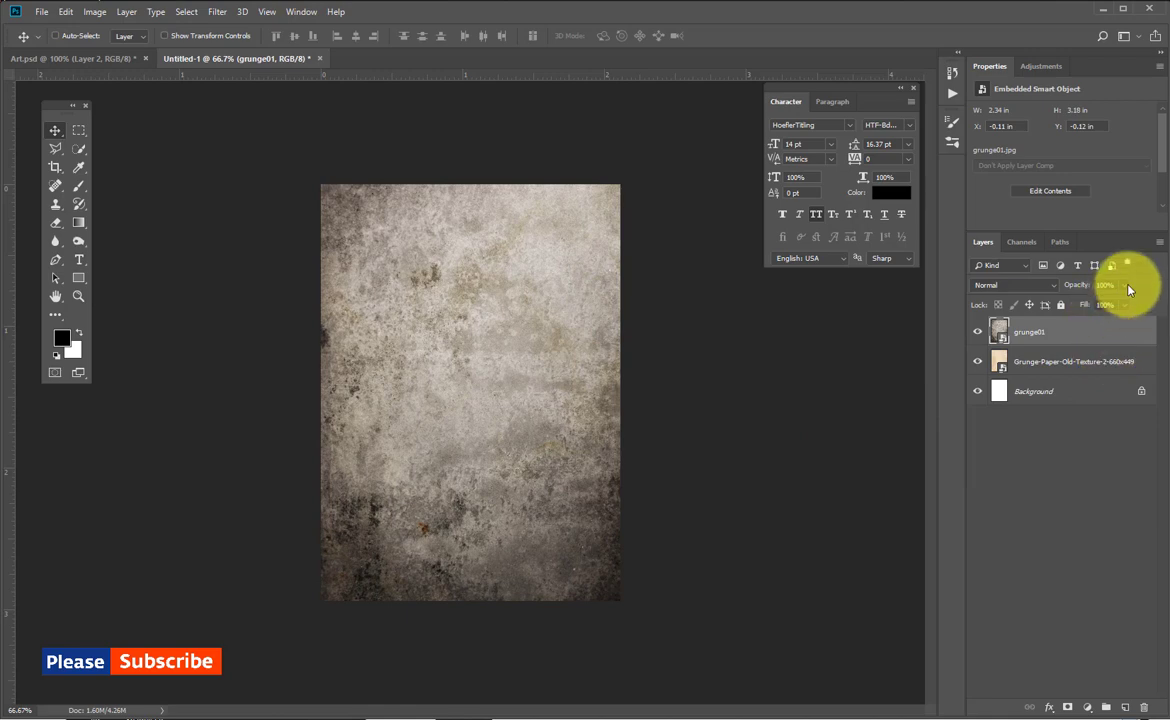
{"action": "left_click_drag", "start_coordinate": [1076, 307], "coordinate": [1074, 307]}
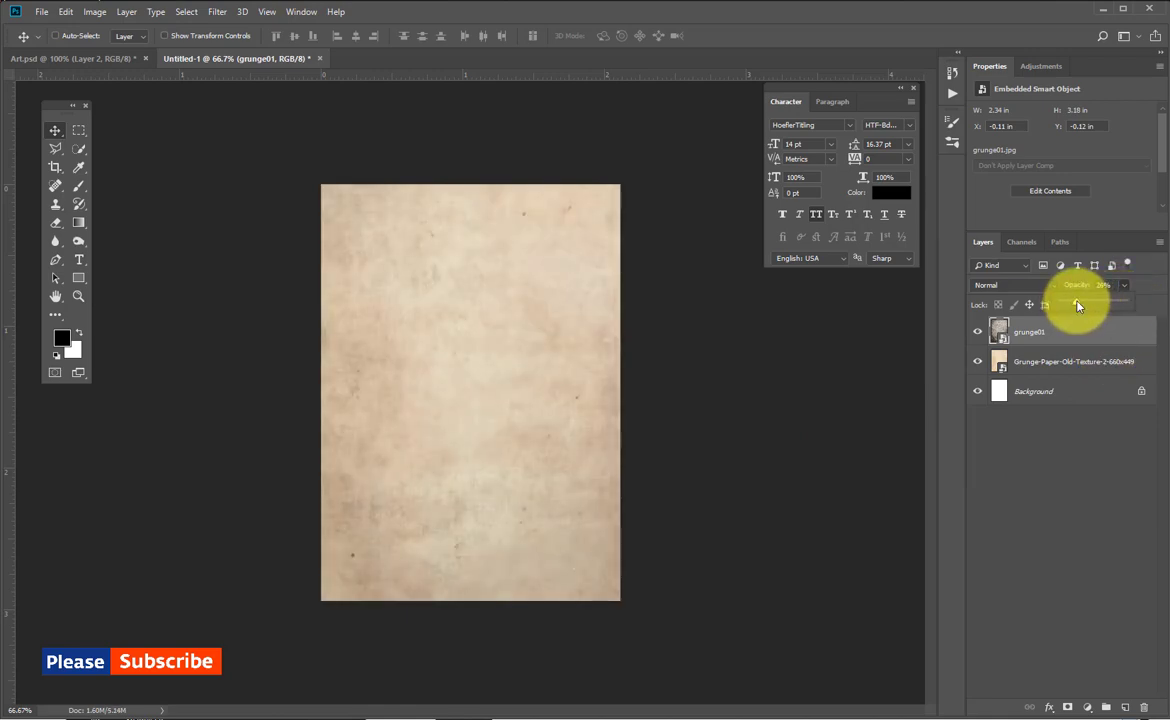
{"action": "left_click", "coordinate": [353, 456]}
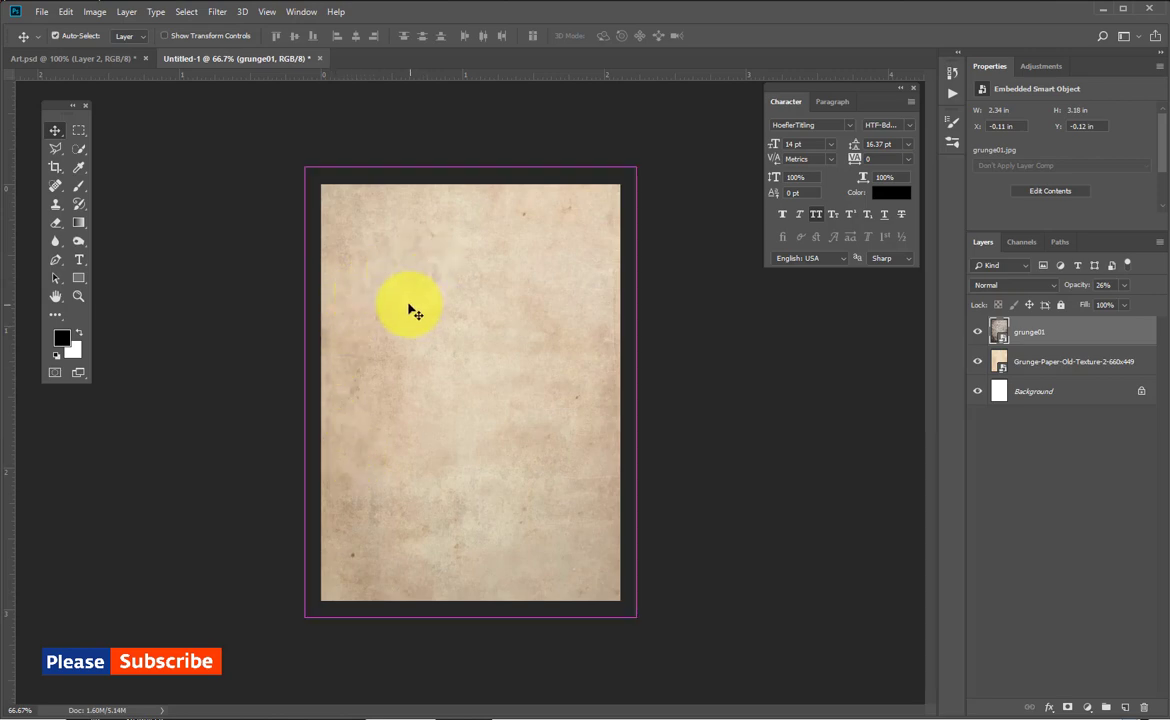
Outline a jagged, downward-tapering torn shape with the Polygonal Lasso, from the canvas's upper edge to a point near the bottom, including the upper right corner.
{"action": "left_click", "coordinate": [358, 179]}
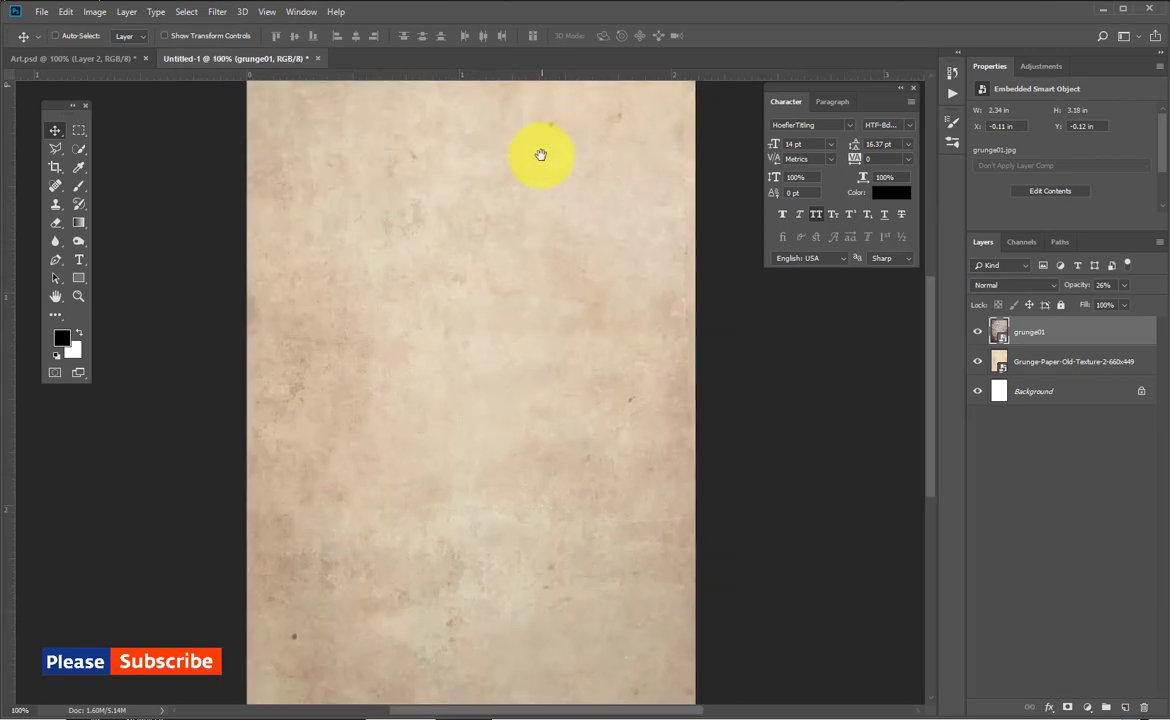
{"action": "left_click_drag", "start_coordinate": [538, 154], "coordinate": [580, 358]}
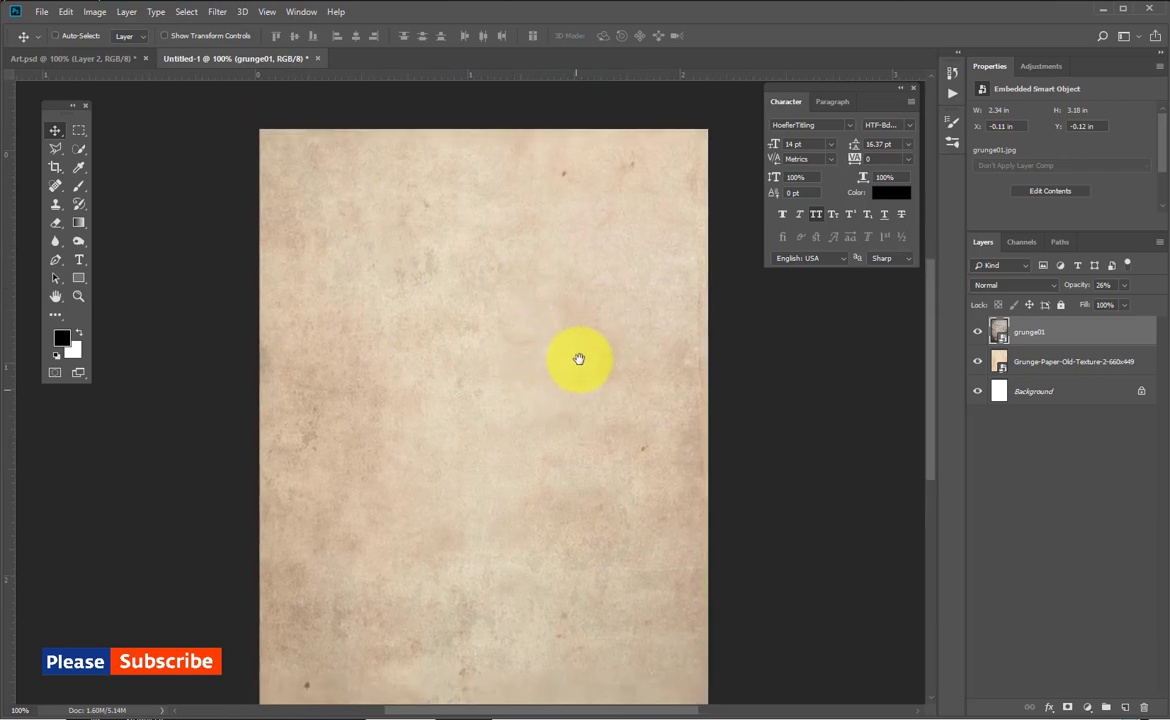
{"action": "left_click", "coordinate": [56, 149]}
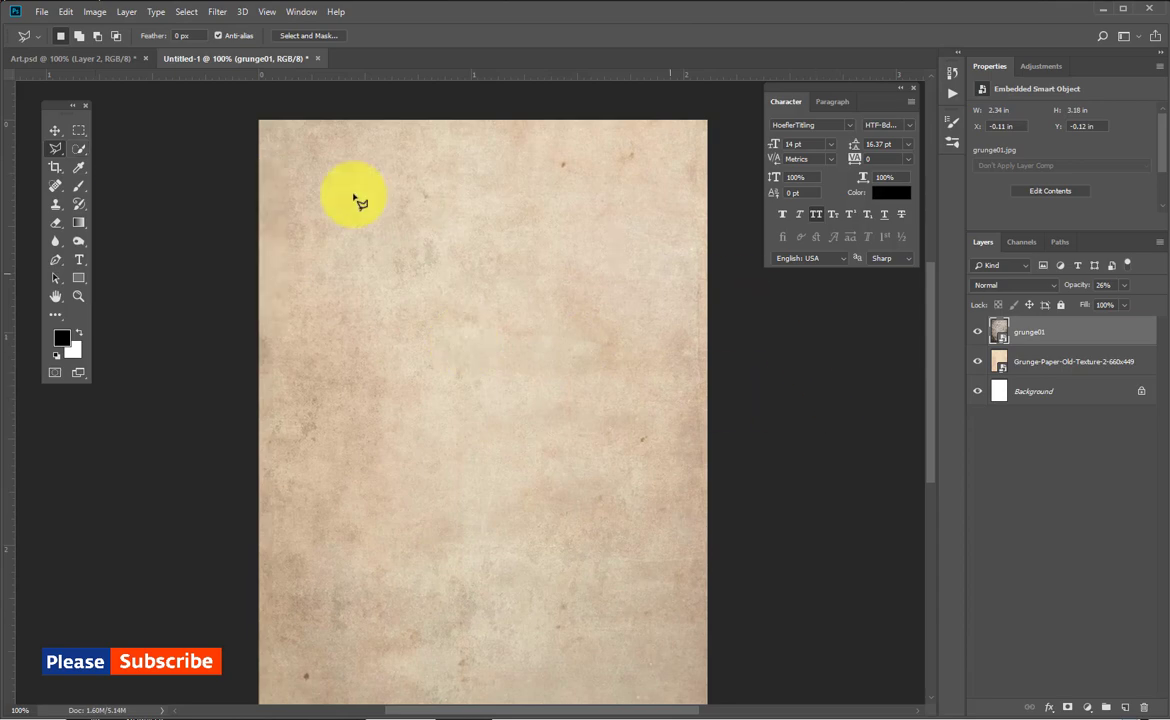
{"action": "left_click", "coordinate": [381, 118]}
{"action": "left_click", "coordinate": [402, 236]}
{"action": "left_click", "coordinate": [428, 250]}
{"action": "left_click", "coordinate": [423, 301]}
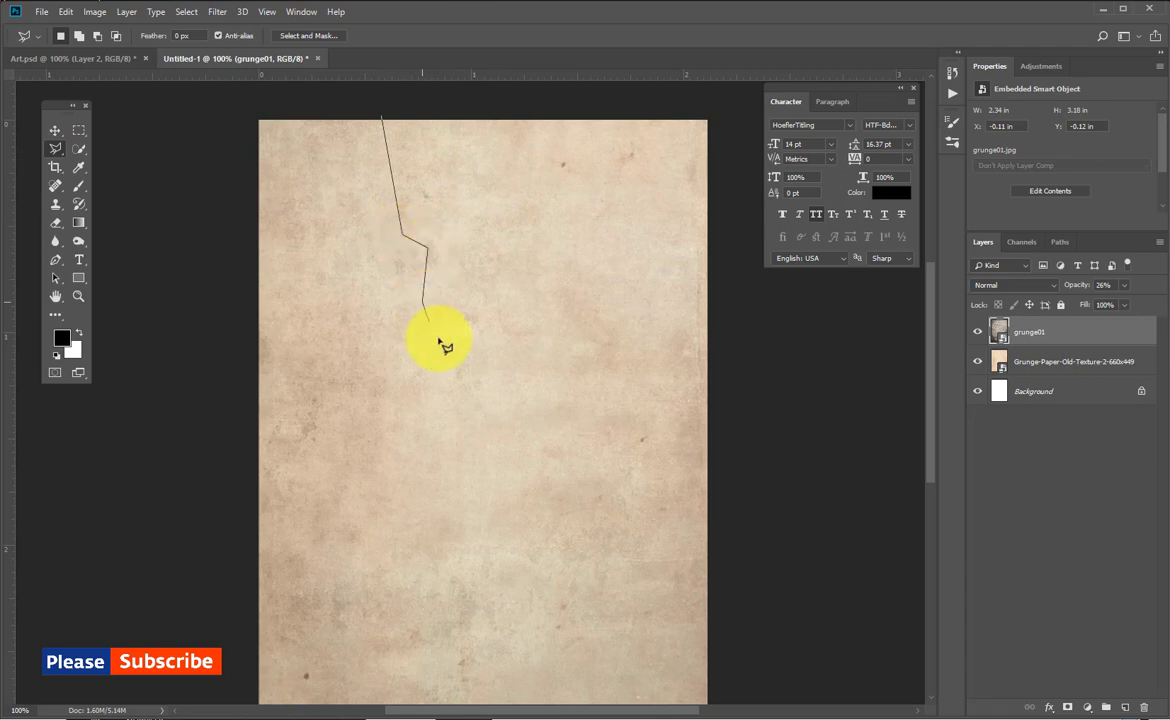
{"action": "left_click", "coordinate": [442, 339]}
{"action": "left_click", "coordinate": [446, 402]}
{"action": "left_click", "coordinate": [479, 436]}
{"action": "left_click_drag", "start_coordinate": [510, 523], "coordinate": [517, 346]}
{"action": "left_click", "coordinate": [535, 347]}
{"action": "left_click", "coordinate": [557, 352]}
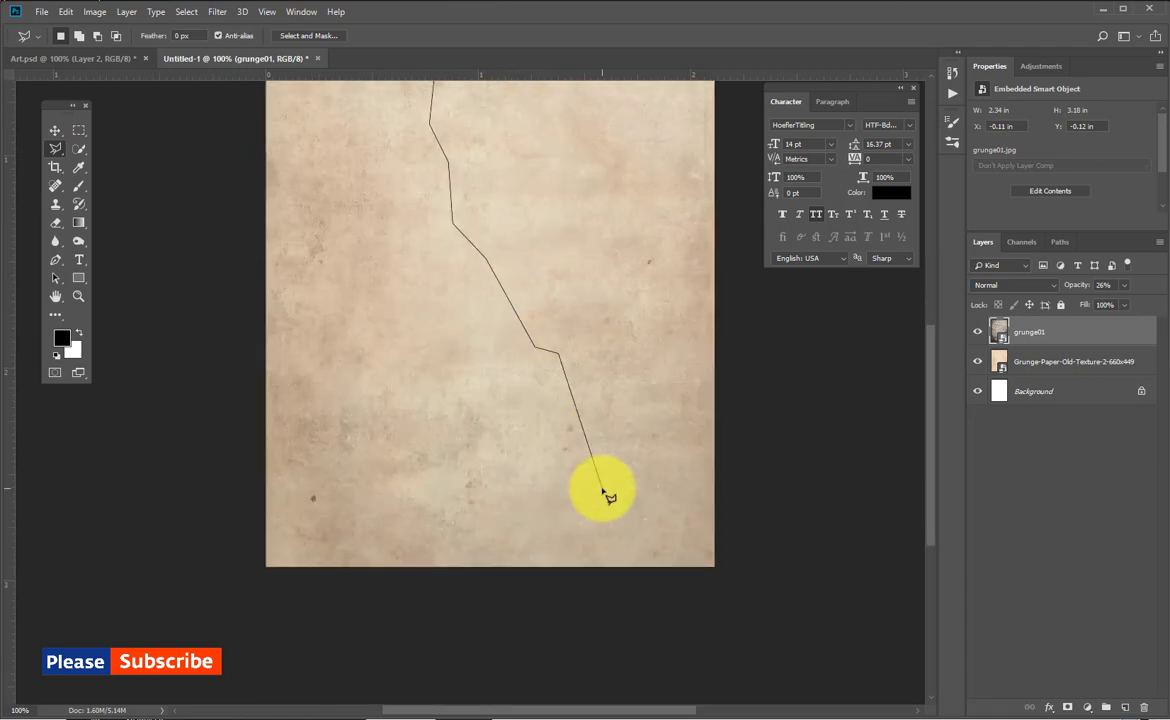
{"action": "left_click", "coordinate": [602, 487]}
{"action": "left_click", "coordinate": [638, 377]}
{"action": "left_click", "coordinate": [666, 355]}
{"action": "left_click", "coordinate": [673, 310]}
{"action": "left_click", "coordinate": [697, 280]}
{"action": "left_click", "coordinate": [716, 195]}
{"action": "left_click_drag", "start_coordinate": [721, 160], "coordinate": [672, 468]}
{"action": "left_click", "coordinate": [682, 232]}
{"action": "left_click", "coordinate": [638, 223]}
{"action": "left_click", "coordinate": [475, 217]}
{"action": "left_click", "coordinate": [400, 222]}
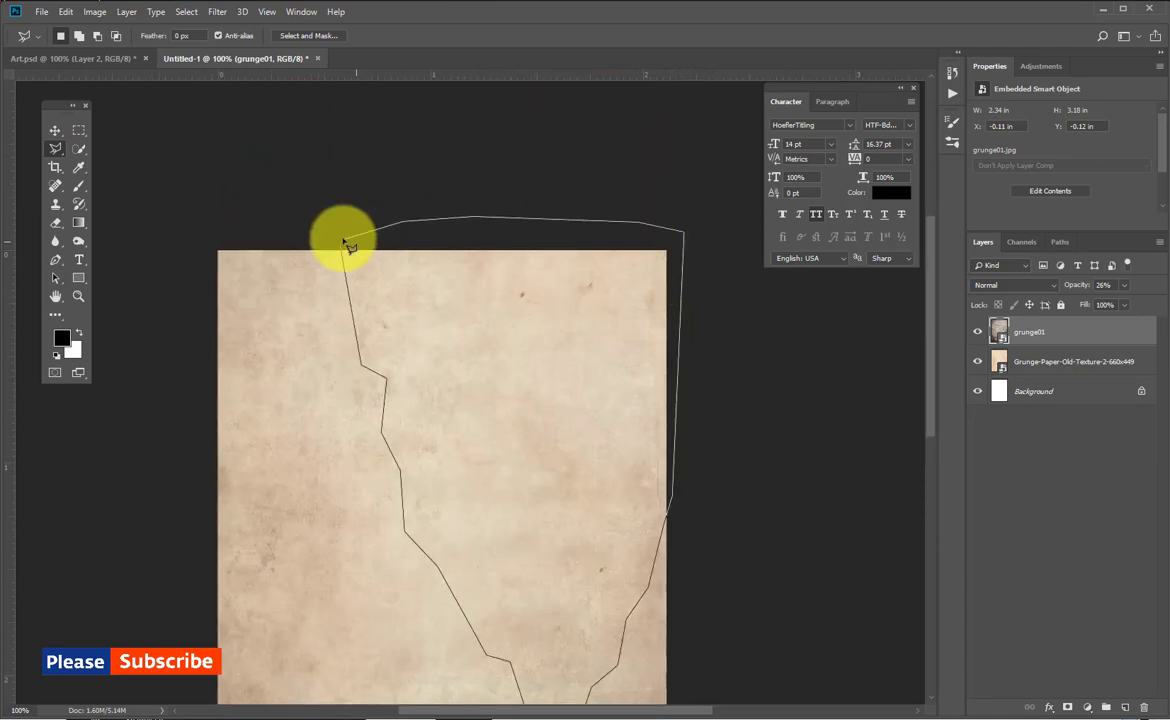
{"action": "double_click", "coordinate": [342, 241]}
Add a new layer named Mask and fill the torn-shape selection with black.
{"action": "left_click_drag", "start_coordinate": [558, 518], "coordinate": [550, 440]}
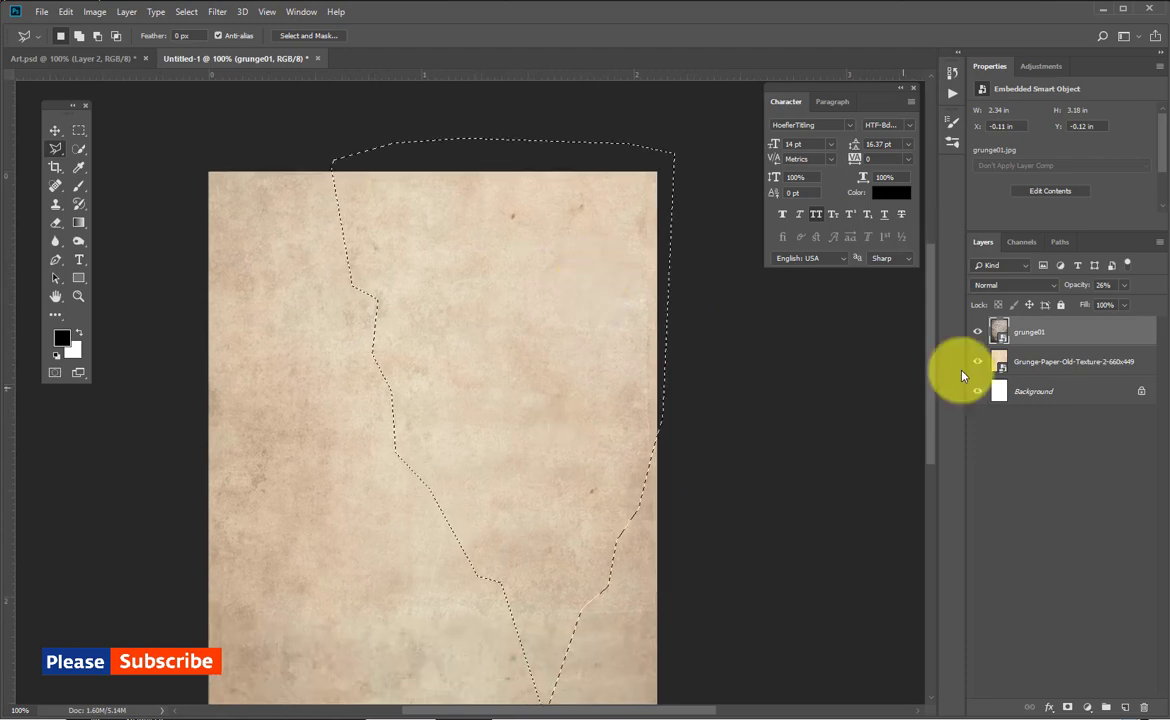
{"action": "left_click", "coordinate": [1125, 707]}
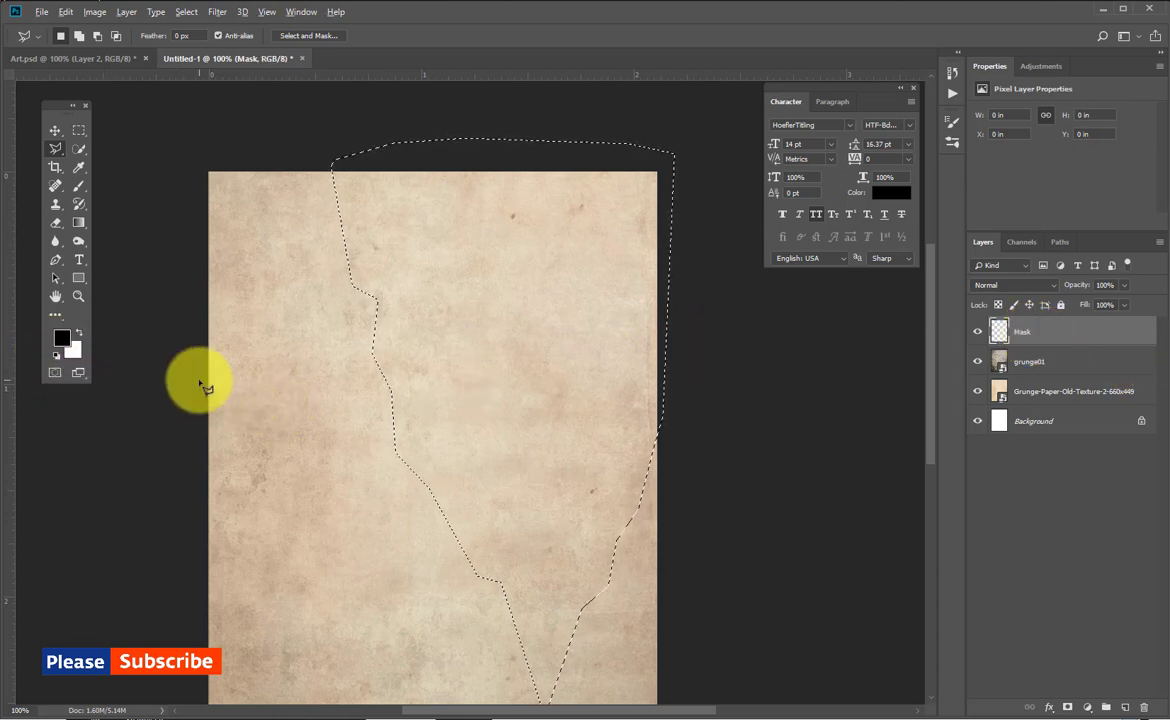
{"action": "key", "text": "alt"}
{"action": "key", "text": "alt+BackSpace"}
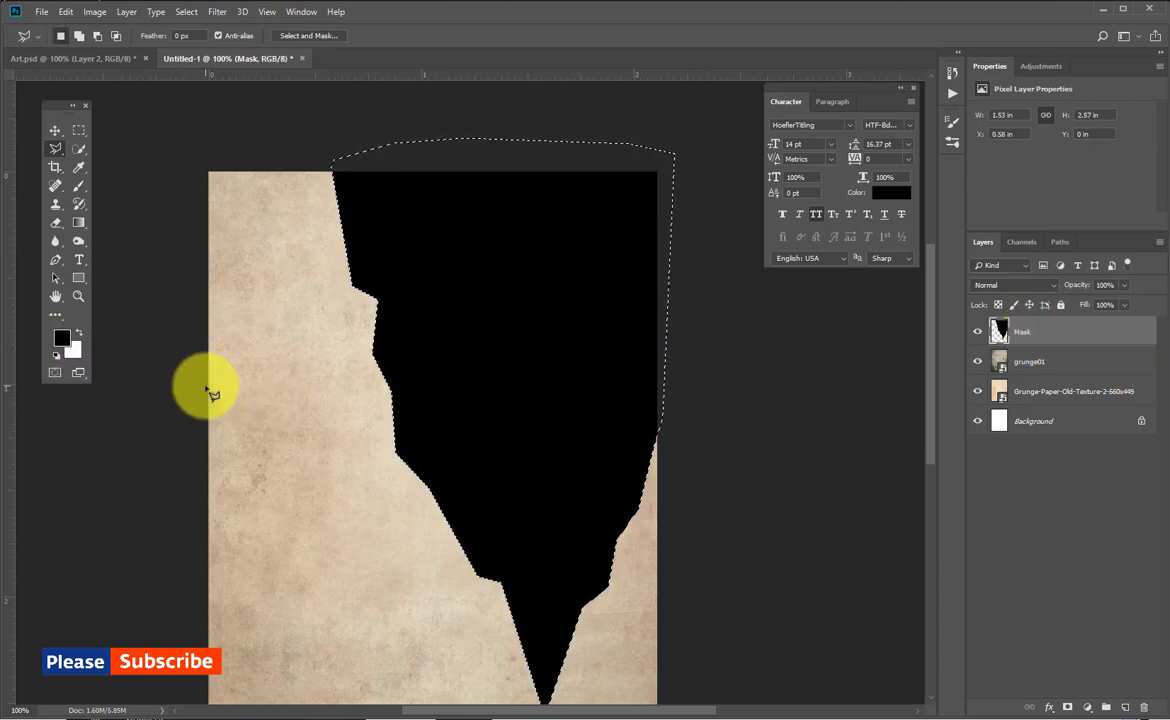
{"action": "key", "text": "v"}
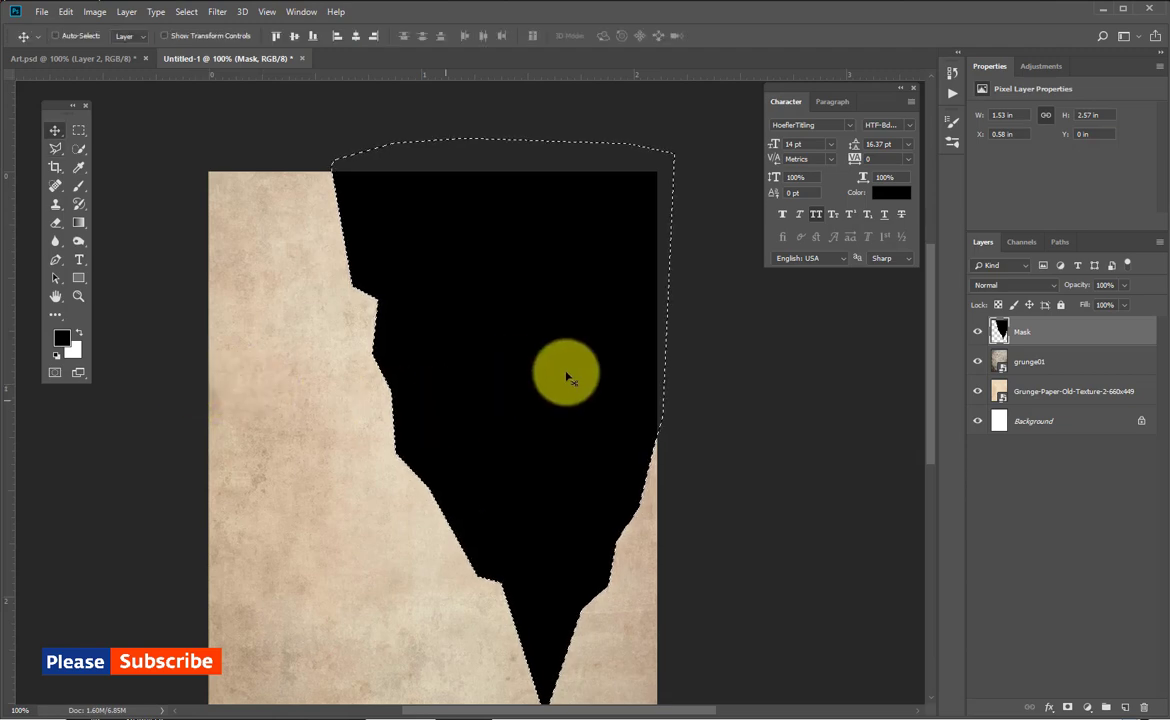
{"action": "key", "text": "ctrl+s"}
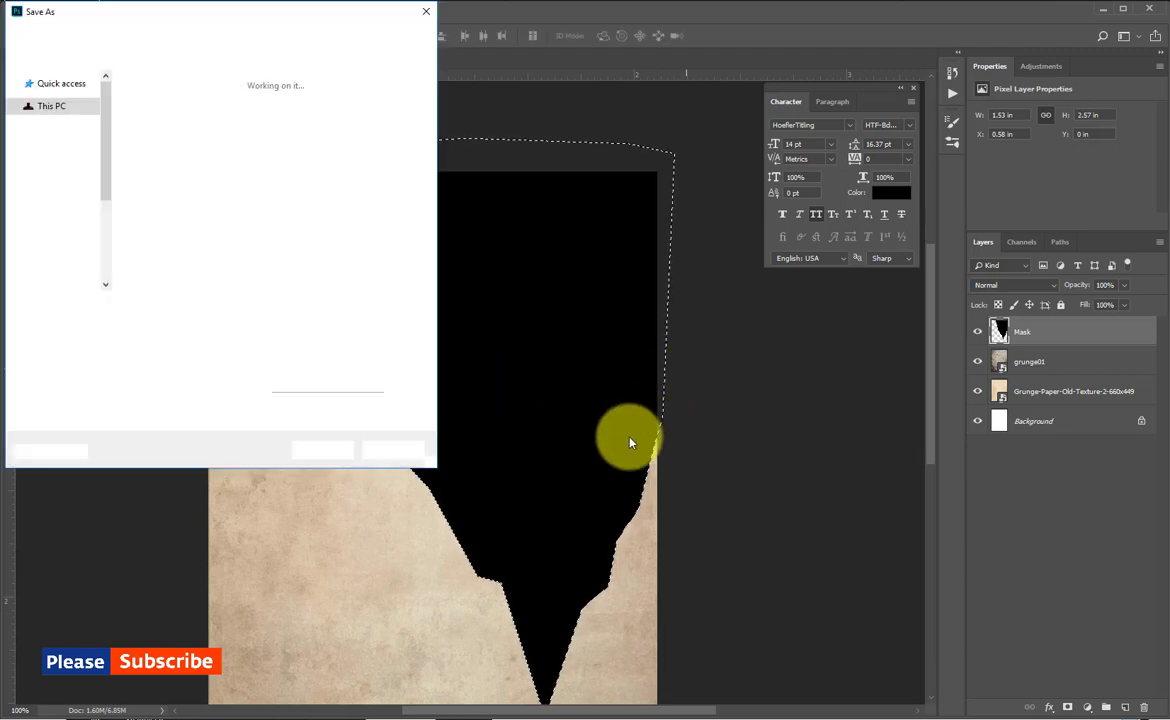
{"action": "left_click", "coordinate": [390, 450]}
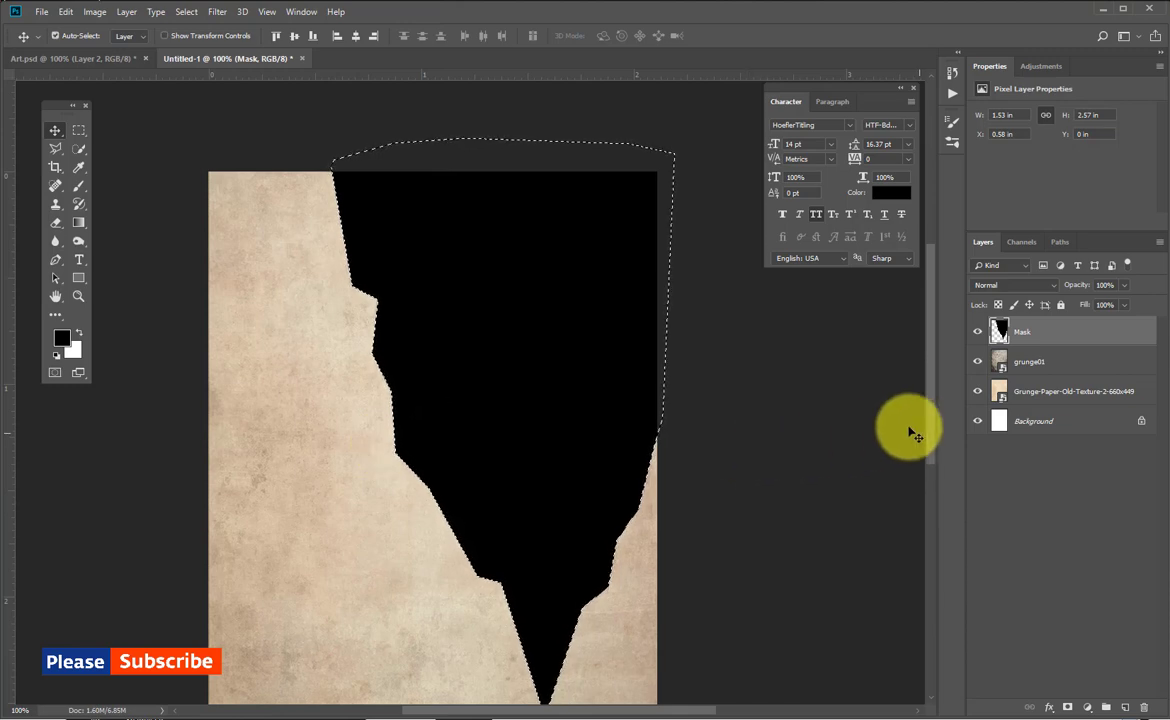
Deselect the torn shape and add a layer mask to the Mask layer.
{"action": "key", "text": "ctrl+d"}
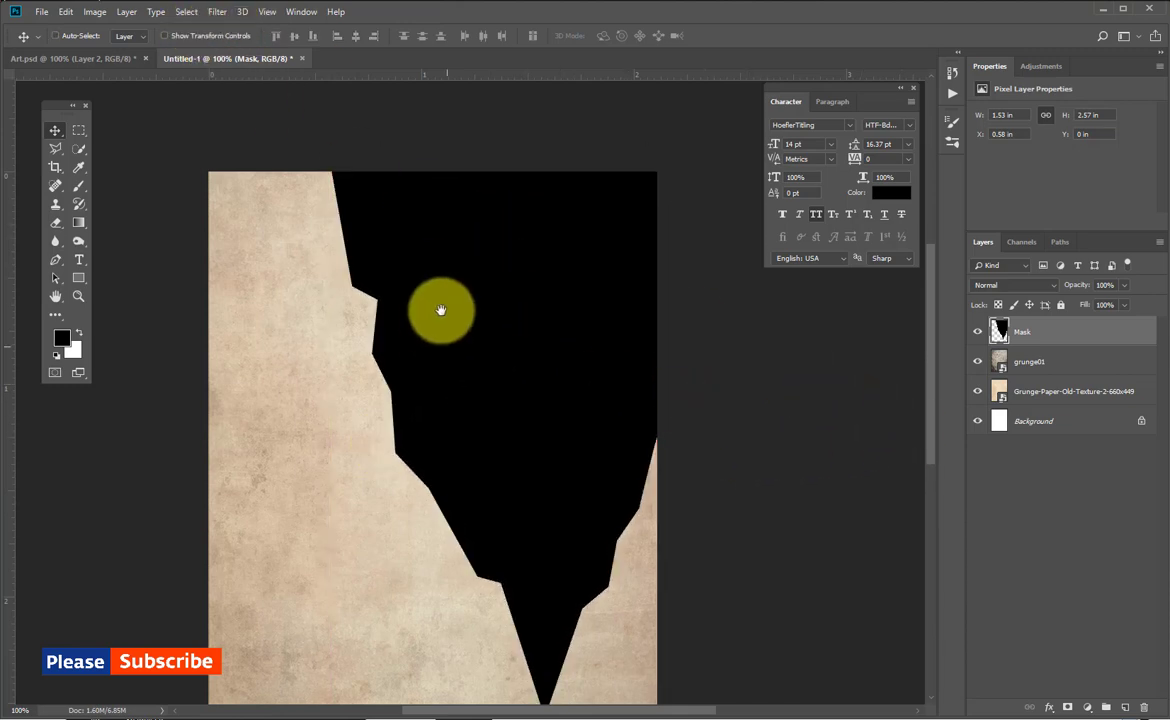
{"action": "left_click_drag", "start_coordinate": [441, 308], "coordinate": [495, 287]}
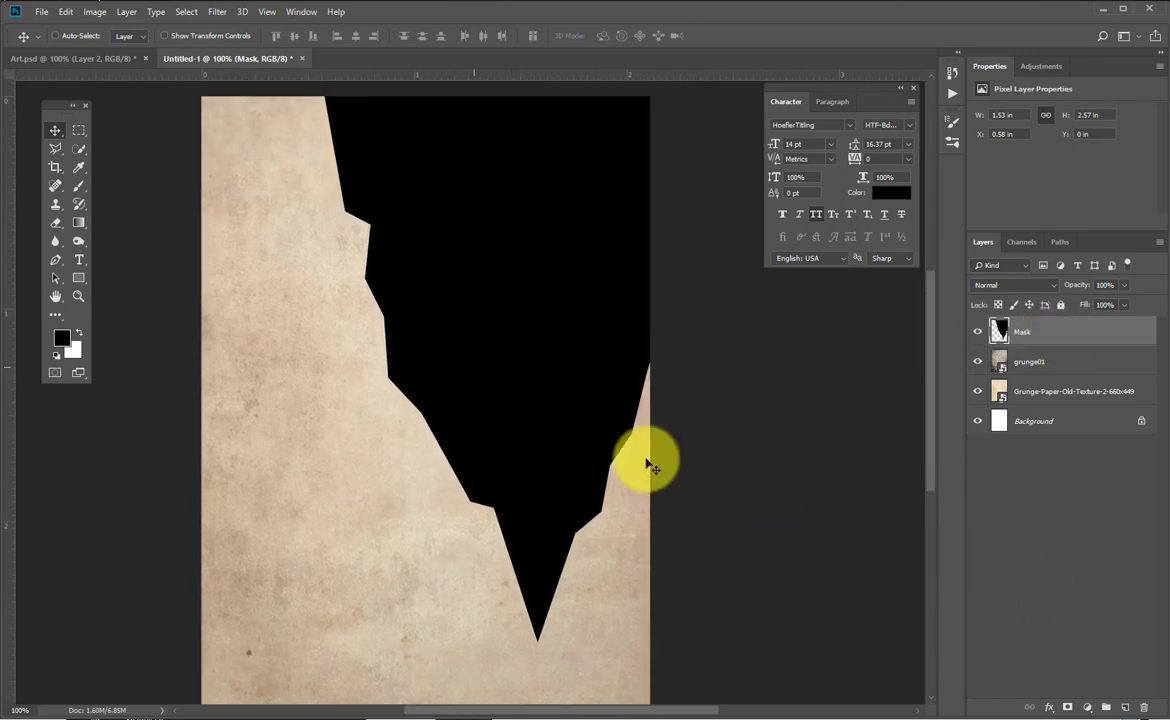
{"action": "left_click", "coordinate": [1068, 709]}
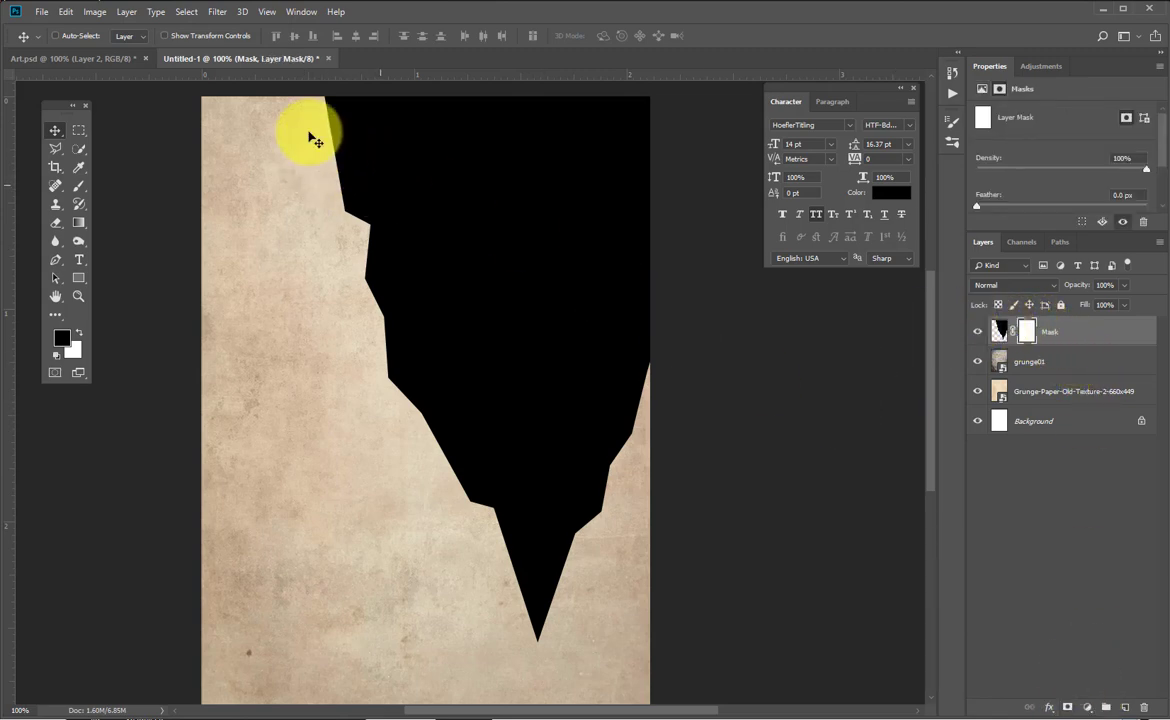
Choose the Brush tool and pick the 2300 splatter tip at 85 px in the brush settings.
{"action": "left_click", "coordinate": [78, 187]}
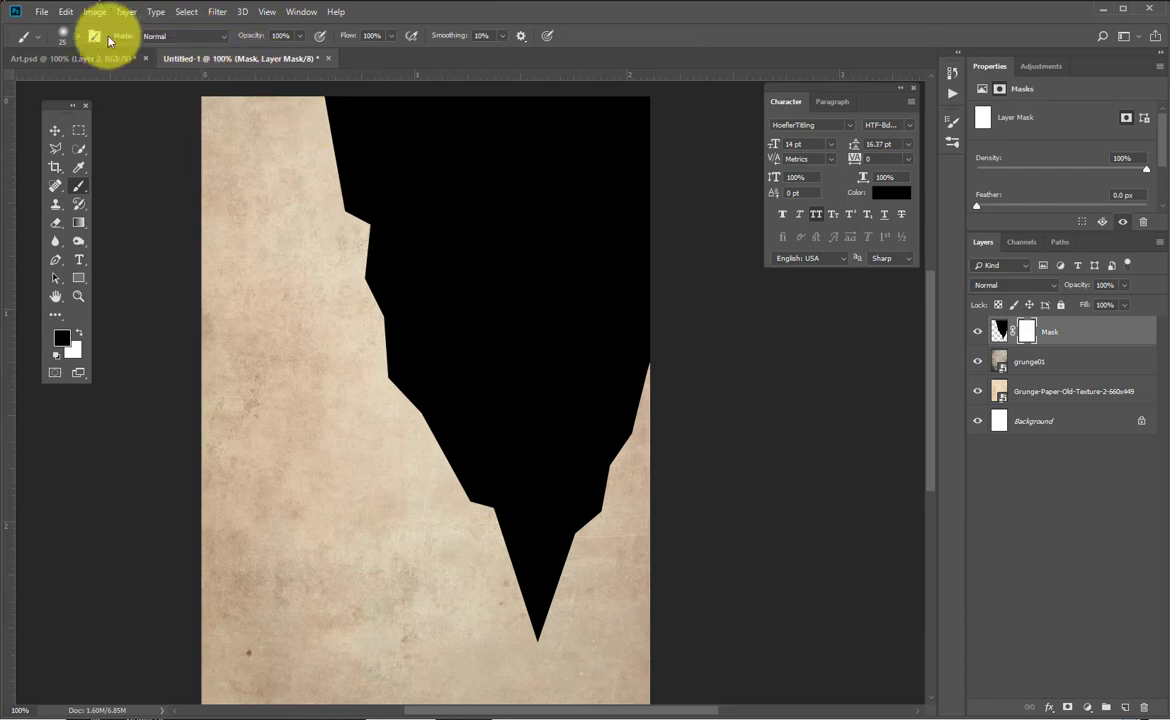
{"action": "left_click", "coordinate": [80, 38]}
{"action": "left_click", "coordinate": [94, 37]}
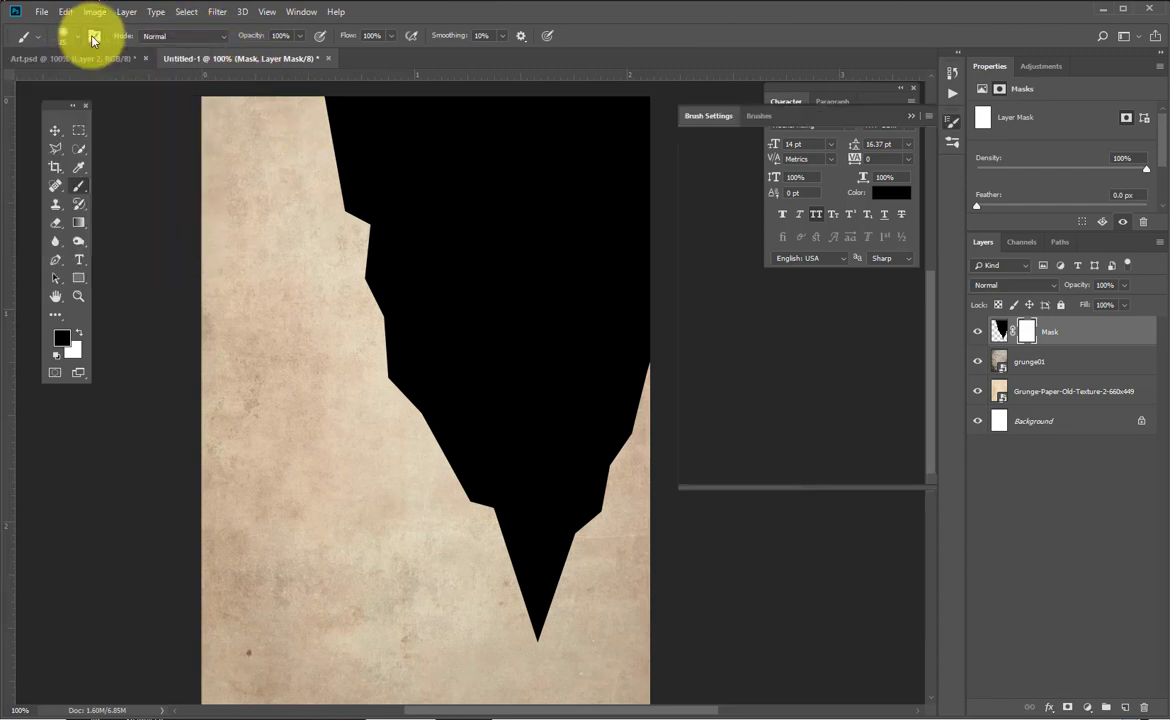
{"action": "scroll", "coordinate": [889, 190], "scroll_direction": "down", "scroll_amount": 6}
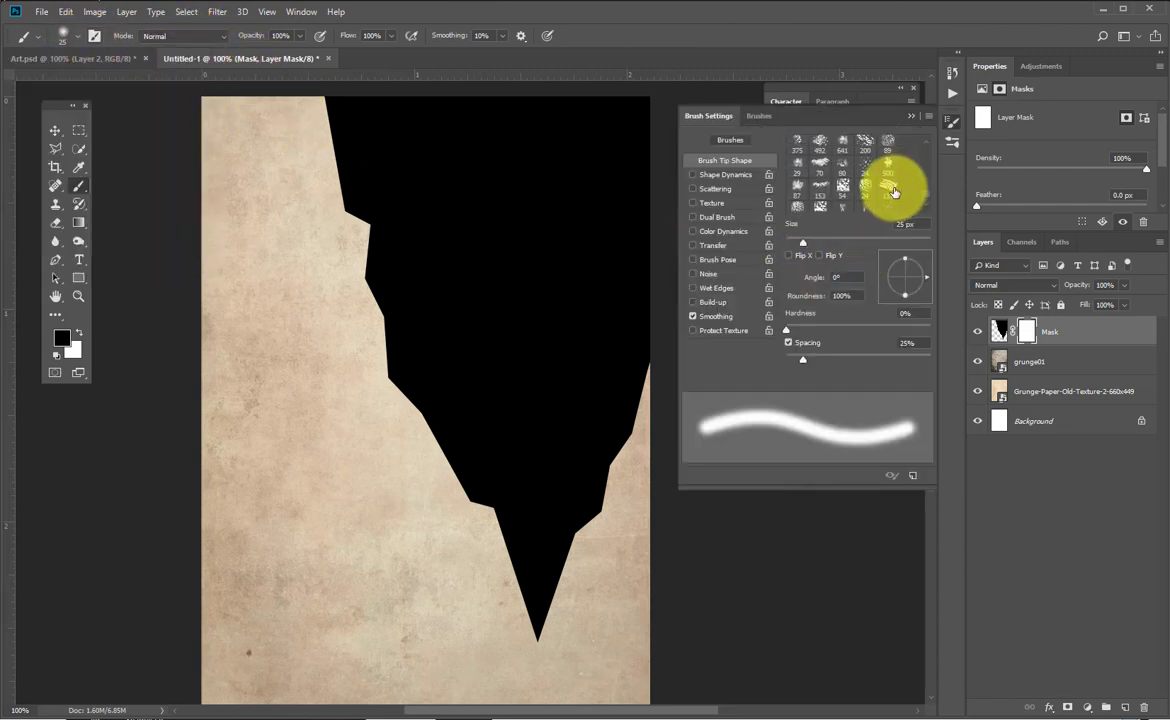
{"action": "scroll", "coordinate": [892, 193], "scroll_direction": "down", "scroll_amount": 8}
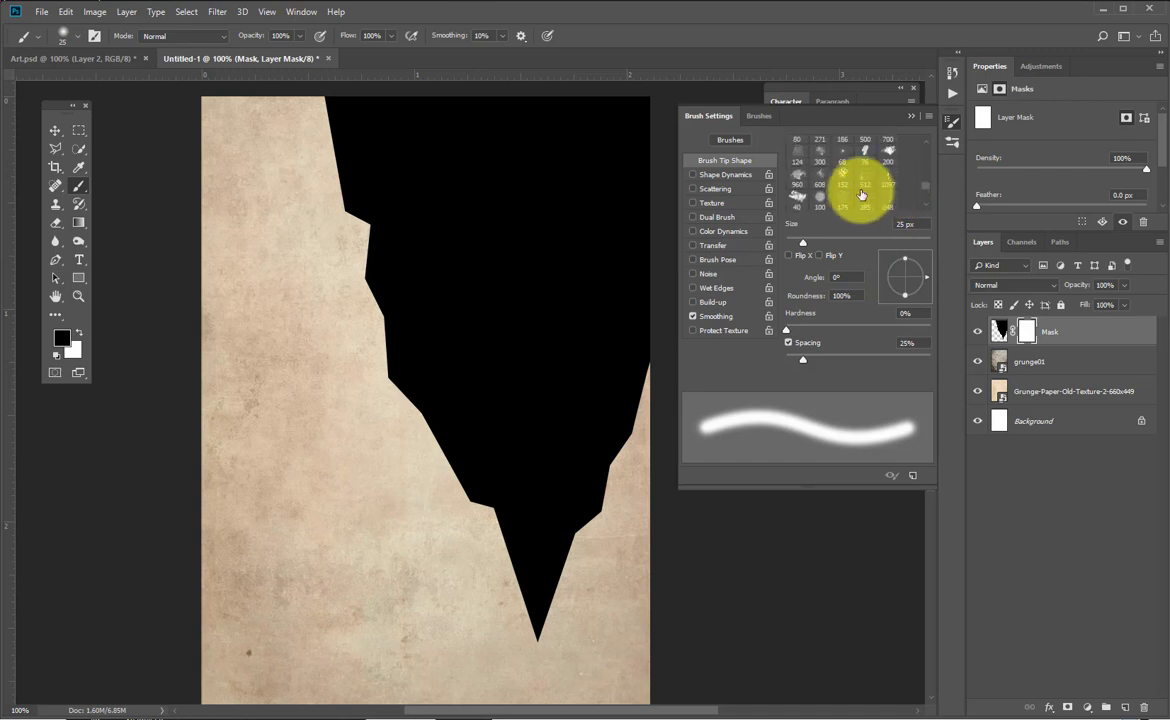
{"action": "scroll", "coordinate": [872, 188], "scroll_direction": "up", "scroll_amount": 1}
{"action": "scroll", "coordinate": [892, 176], "scroll_direction": "up", "scroll_amount": 3}
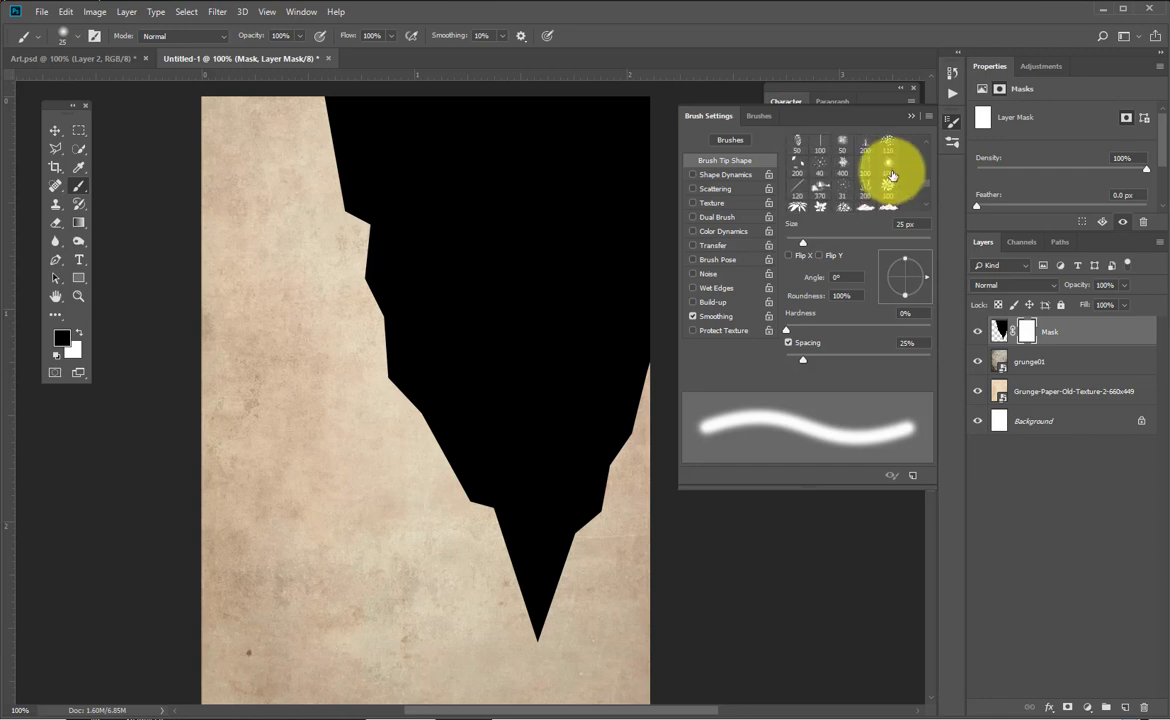
{"action": "scroll", "coordinate": [867, 200], "scroll_direction": "up", "scroll_amount": 3}
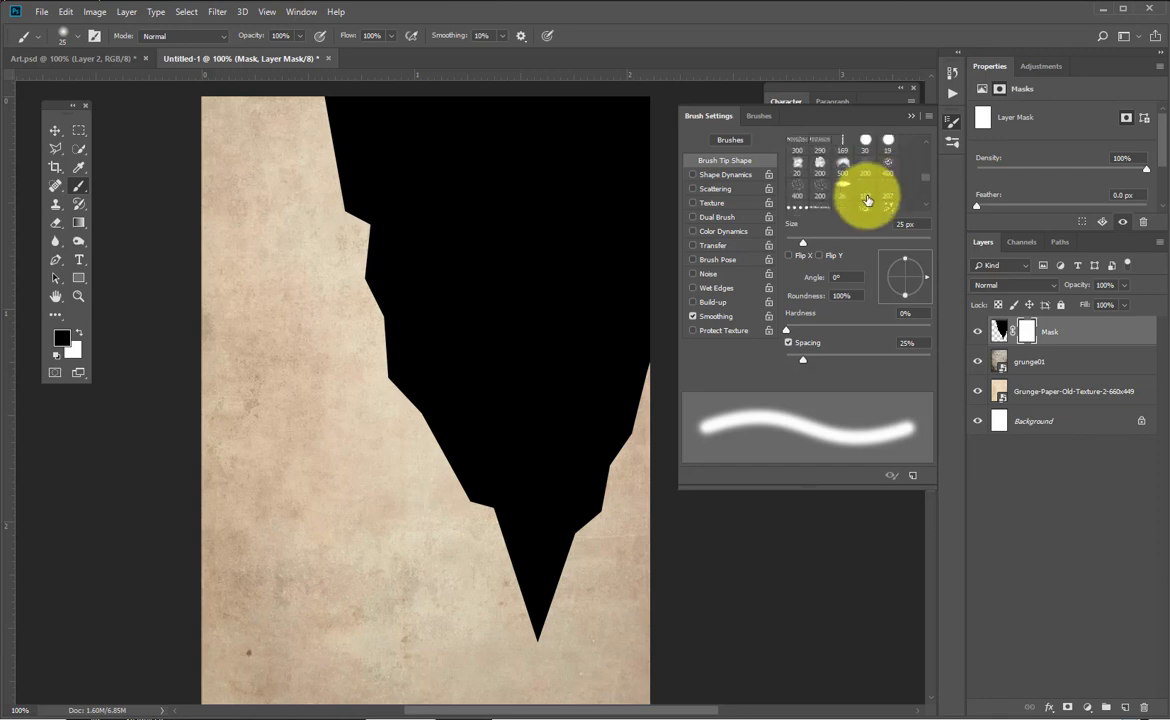
{"action": "scroll", "coordinate": [867, 200], "scroll_direction": "down", "scroll_amount": 8}
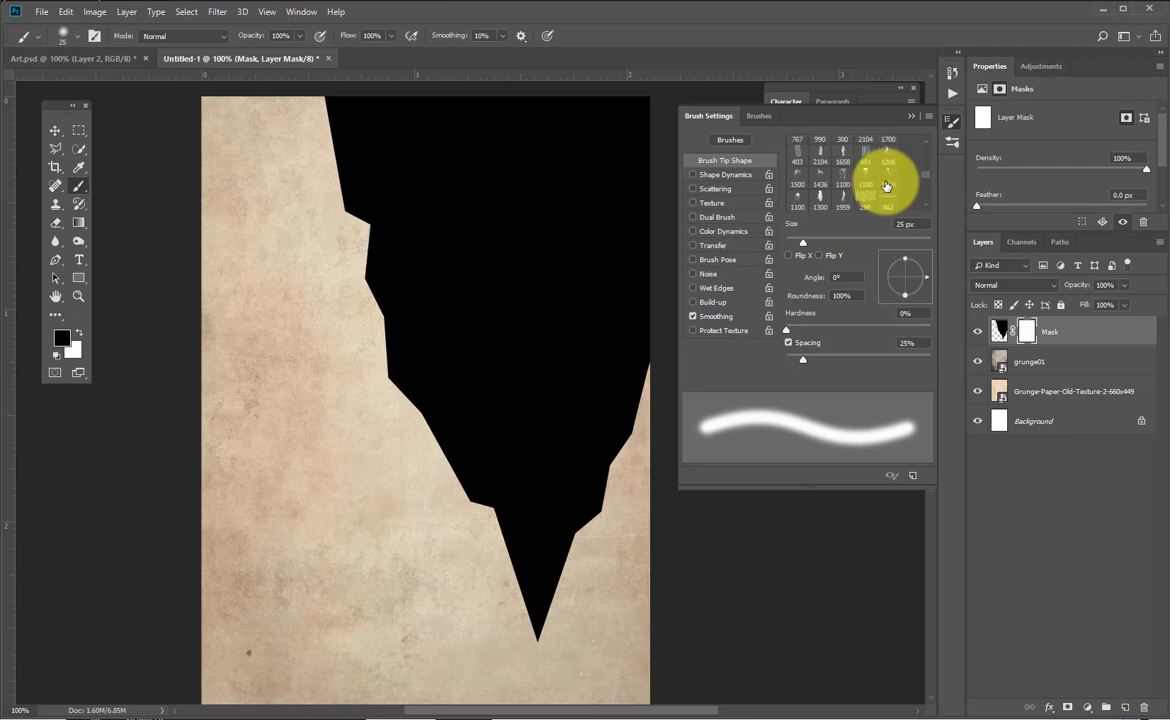
{"action": "scroll", "coordinate": [886, 186], "scroll_direction": "up", "scroll_amount": 1}
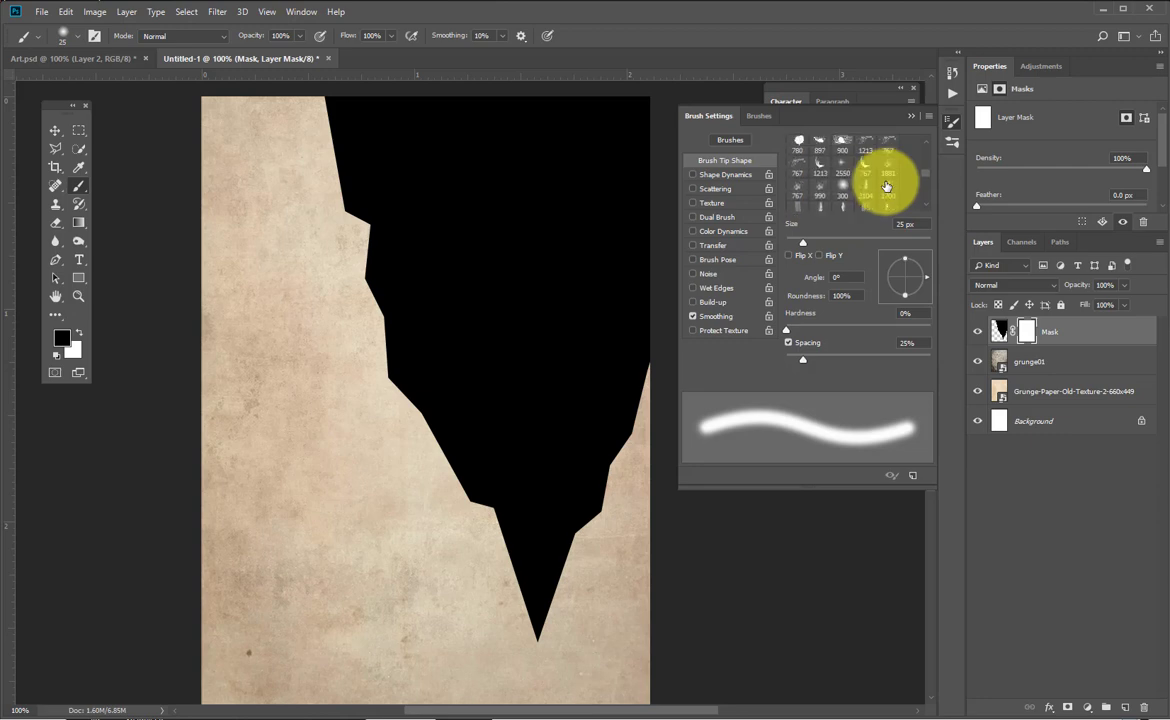
{"action": "scroll", "coordinate": [886, 186], "scroll_direction": "up", "scroll_amount": 3}
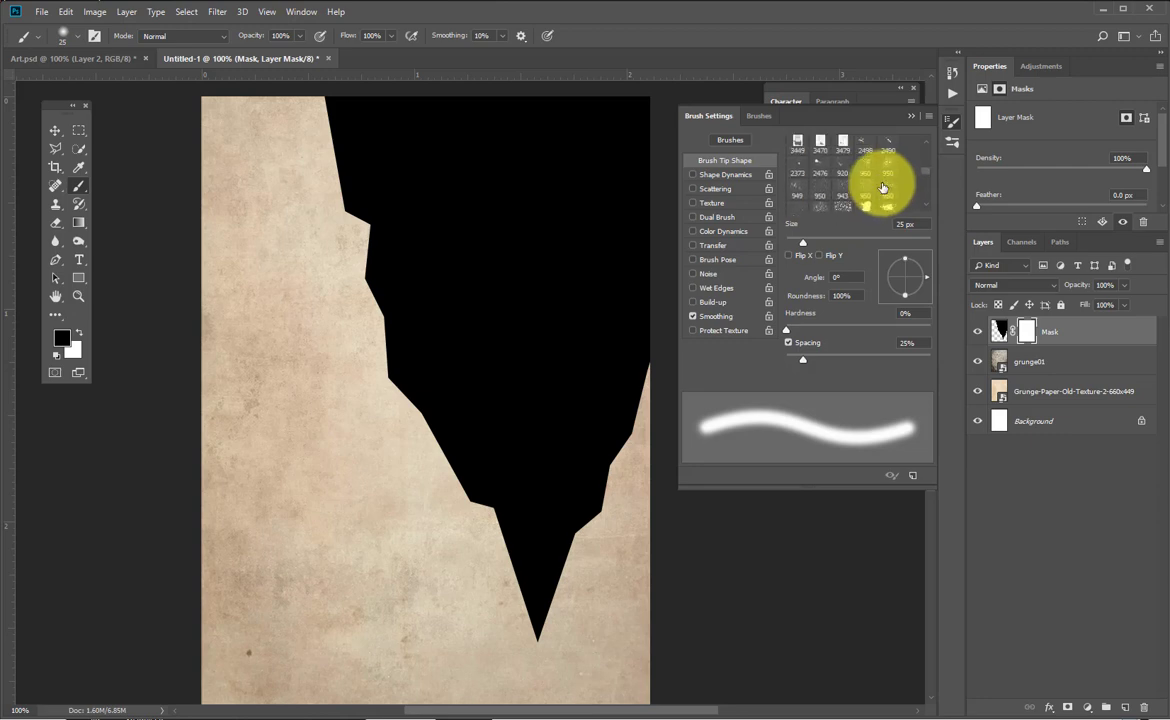
{"action": "scroll", "coordinate": [883, 187], "scroll_direction": "up", "scroll_amount": 3}
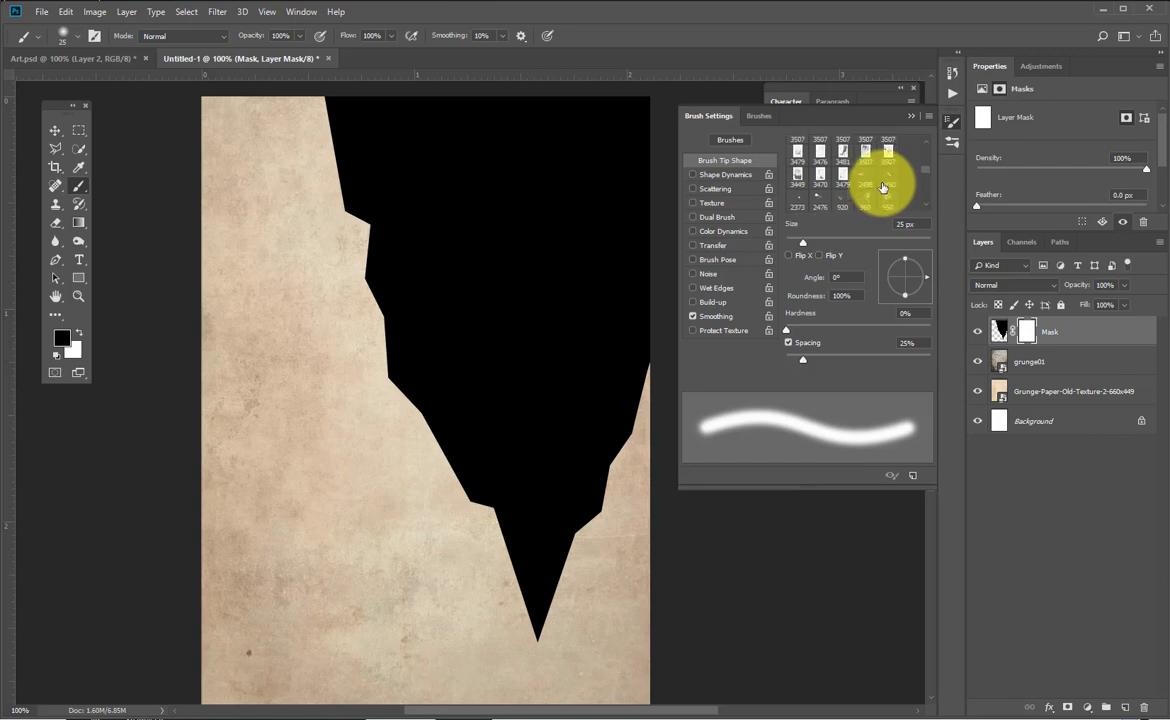
{"action": "scroll", "coordinate": [886, 186], "scroll_direction": "up", "scroll_amount": 2}
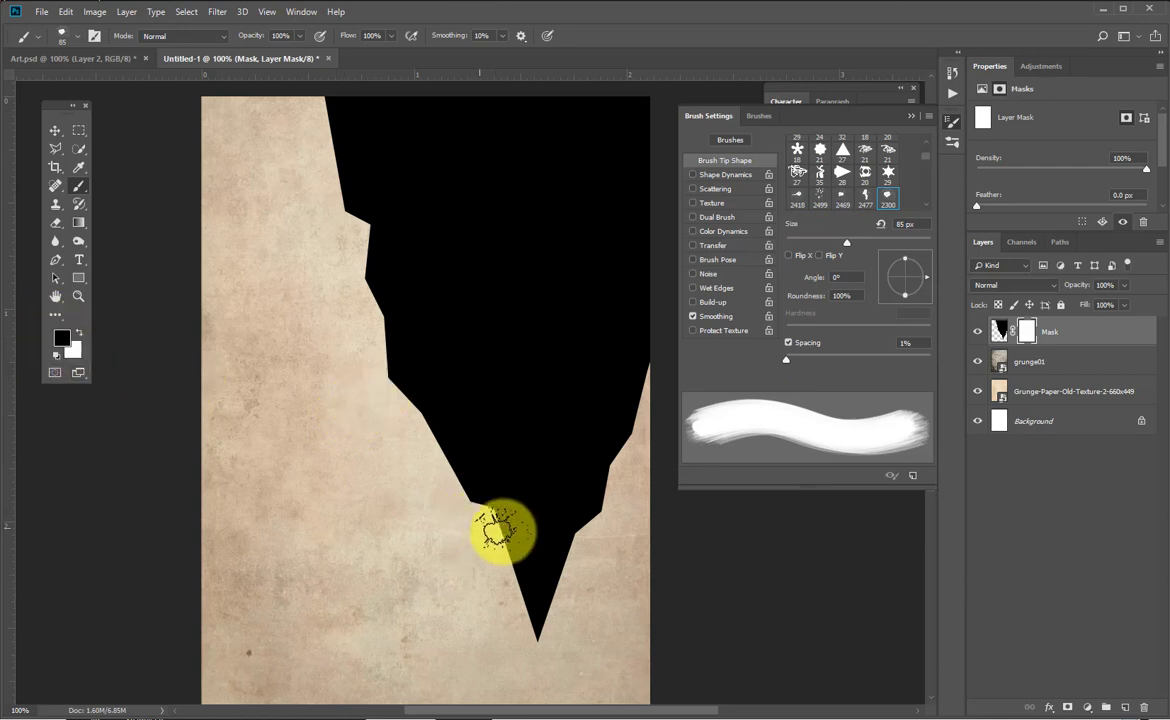
Mask out two splatters on the tear's lower left edge and enable Shape Dynamics with 50% Angle Jitter for the brush.
{"action": "left_click", "coordinate": [479, 503]}
{"action": "left_click", "coordinate": [458, 479]}
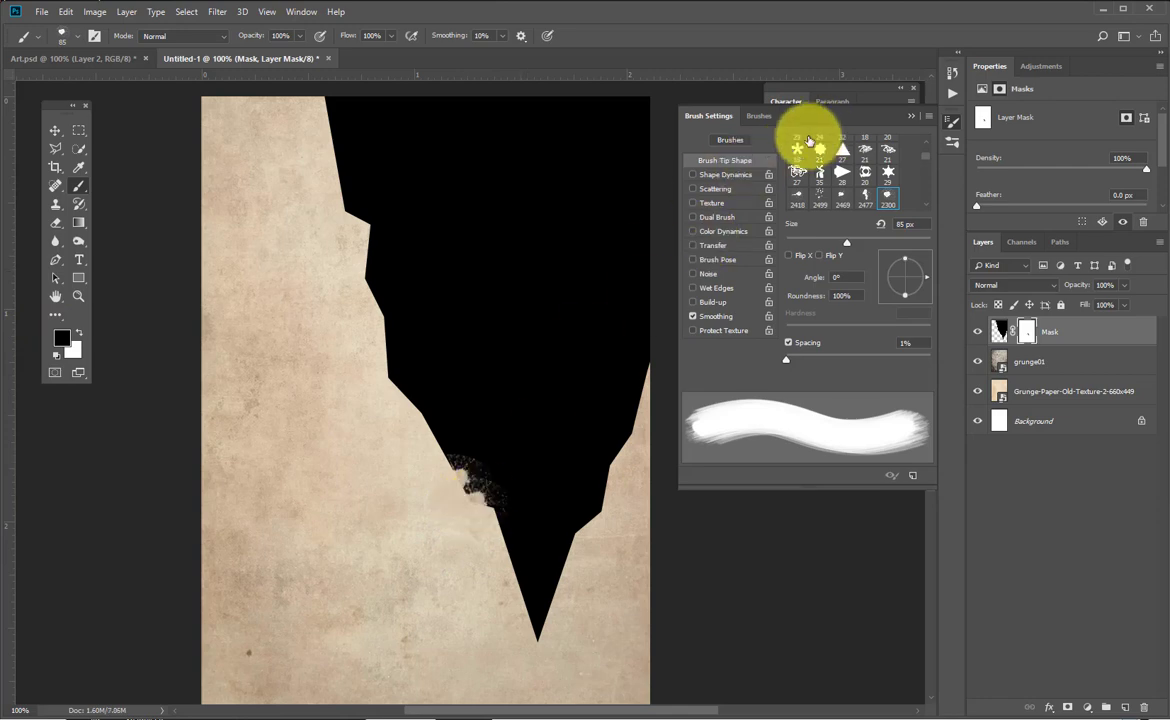
{"action": "left_click", "coordinate": [717, 176]}
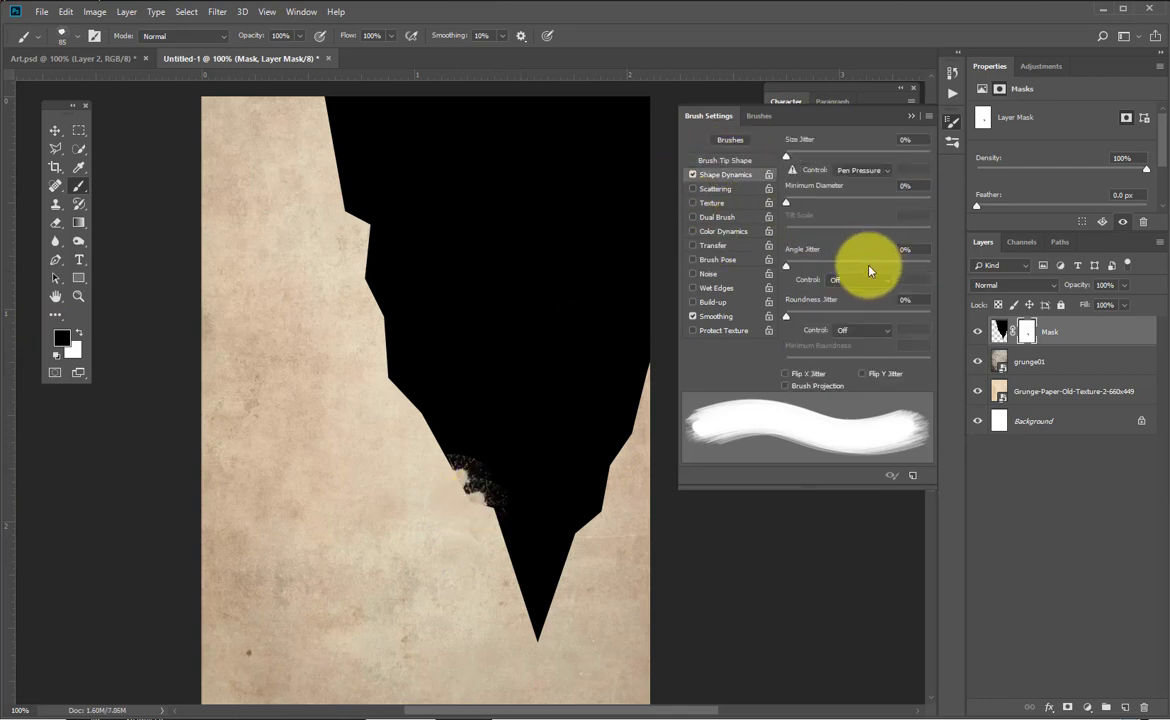
{"action": "left_click_drag", "start_coordinate": [786, 268], "coordinate": [862, 270]}
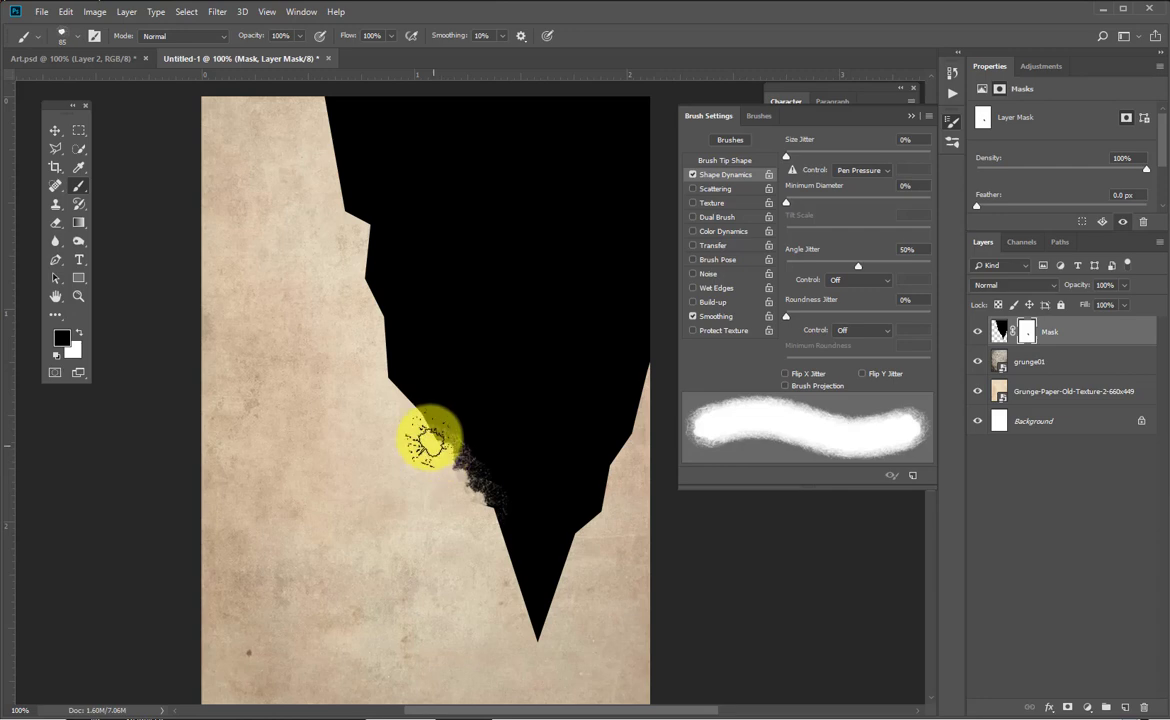
Roughen the tear's left edge up to the canvas's upper edge by painting black on the mask with splatters of 100 to 300 px.
{"action": "key", "text": "]"}
{"action": "key", "text": "]"}
{"action": "key", "text": "]"}
{"action": "key", "text": "]"}
{"action": "key", "text": "]"}
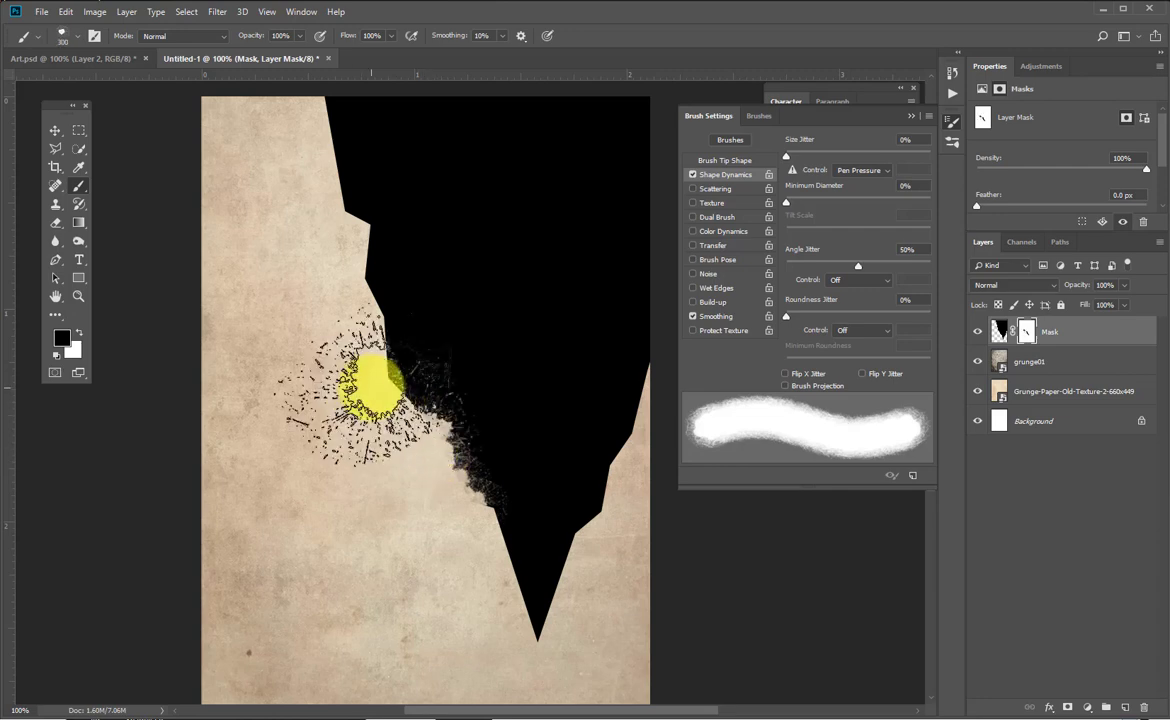
{"action": "key", "text": "["}
{"action": "key", "text": "["}
{"action": "key", "text": "["}
{"action": "key", "text": "["}
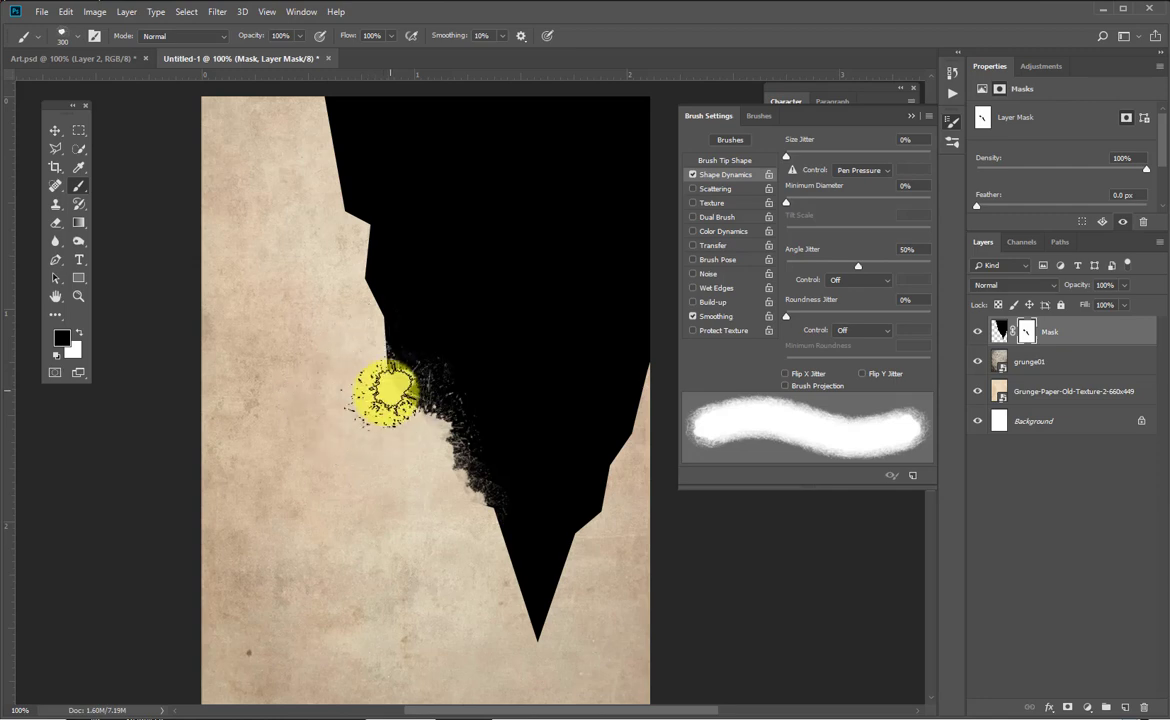
{"action": "key", "text": "bracketleft"}
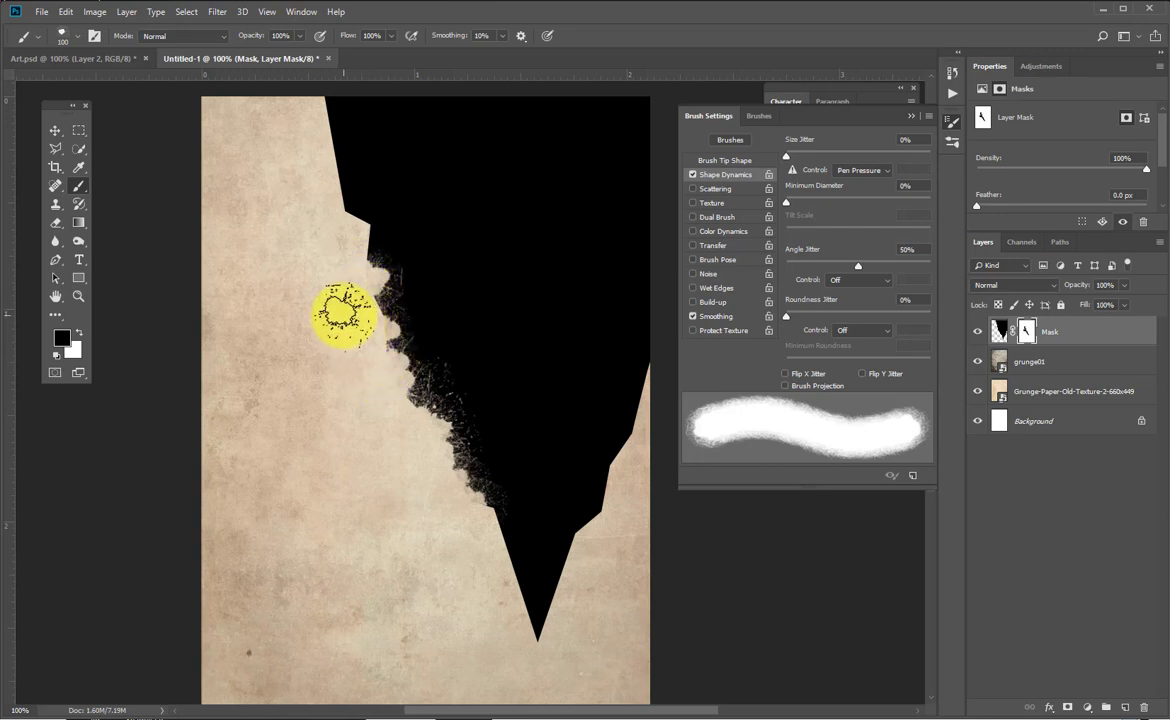
{"action": "key", "text": "bracketright"}
{"action": "key", "text": "bracketright"}
{"action": "key", "text": "bracketright"}
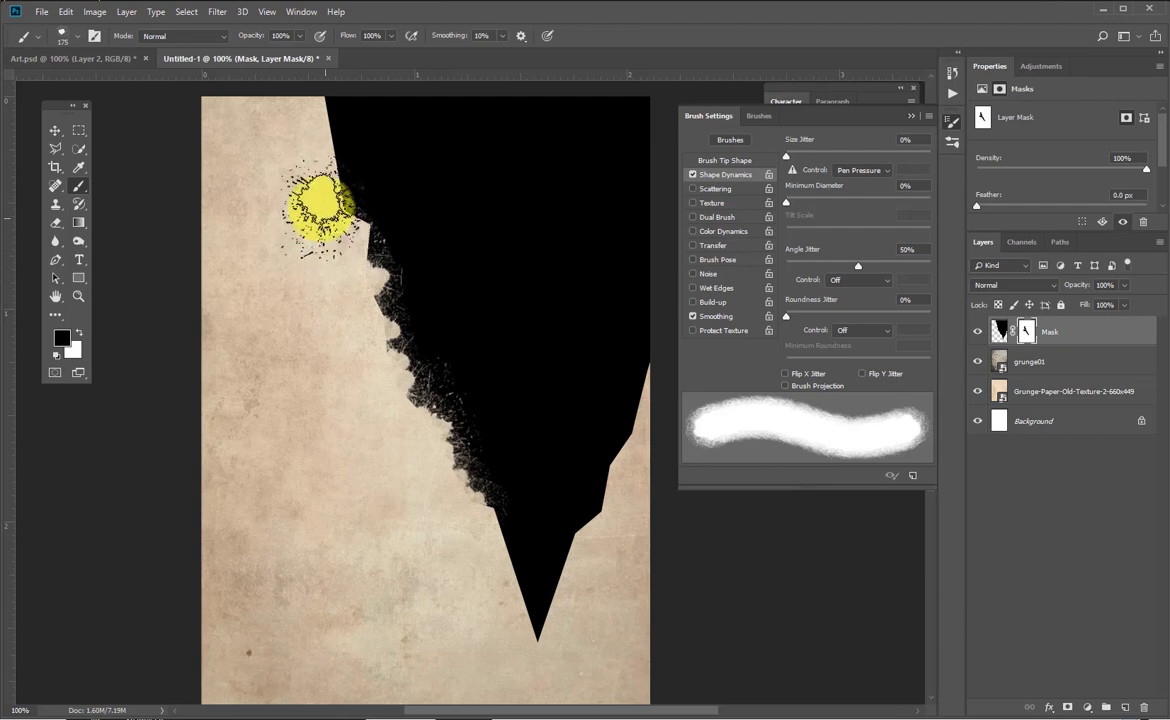
{"action": "left_click_drag", "start_coordinate": [340, 205], "coordinate": [330, 110]}
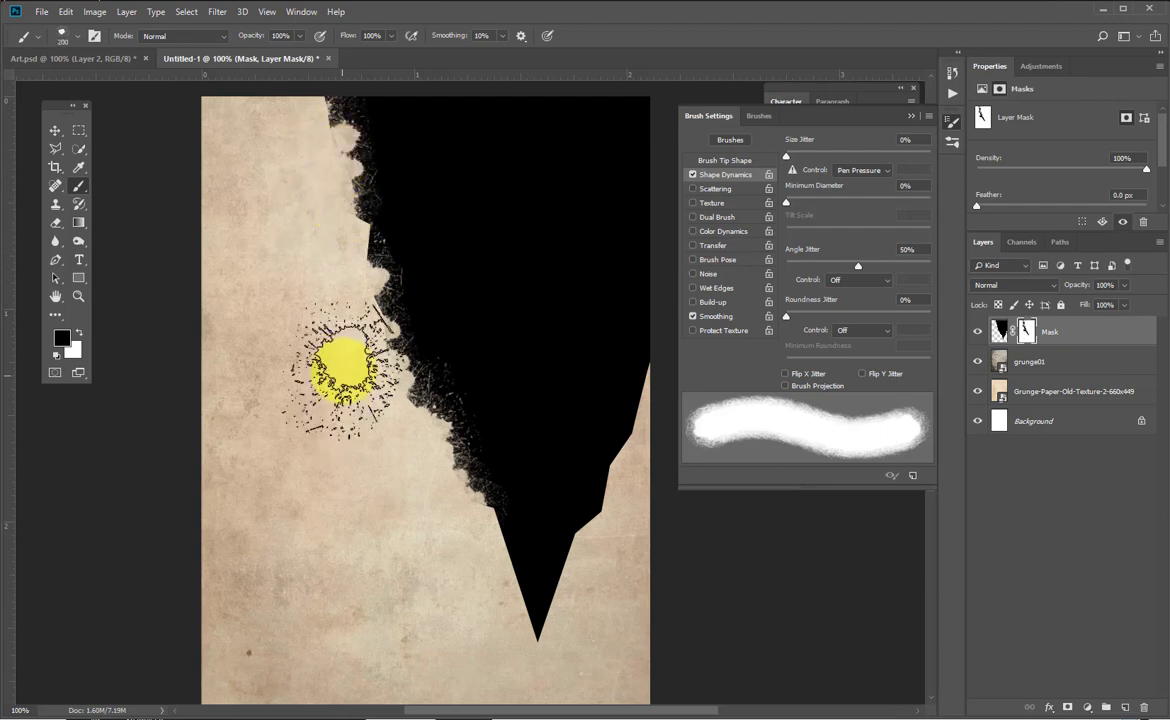
Roughen the tear's right edge and its lower tip on the mask, reducing the splatter brush to 100 px or less near the tip.
{"action": "left_click", "coordinate": [366, 303]}
{"action": "mouse_move", "coordinate": [480, 535]}
{"action": "left_mouse_down"}
{"action": "mouse_move", "coordinate": [580, 598]}
{"action": "mouse_move", "coordinate": [653, 418]}
{"action": "mouse_move", "coordinate": [646, 372]}
{"action": "left_mouse_up"}
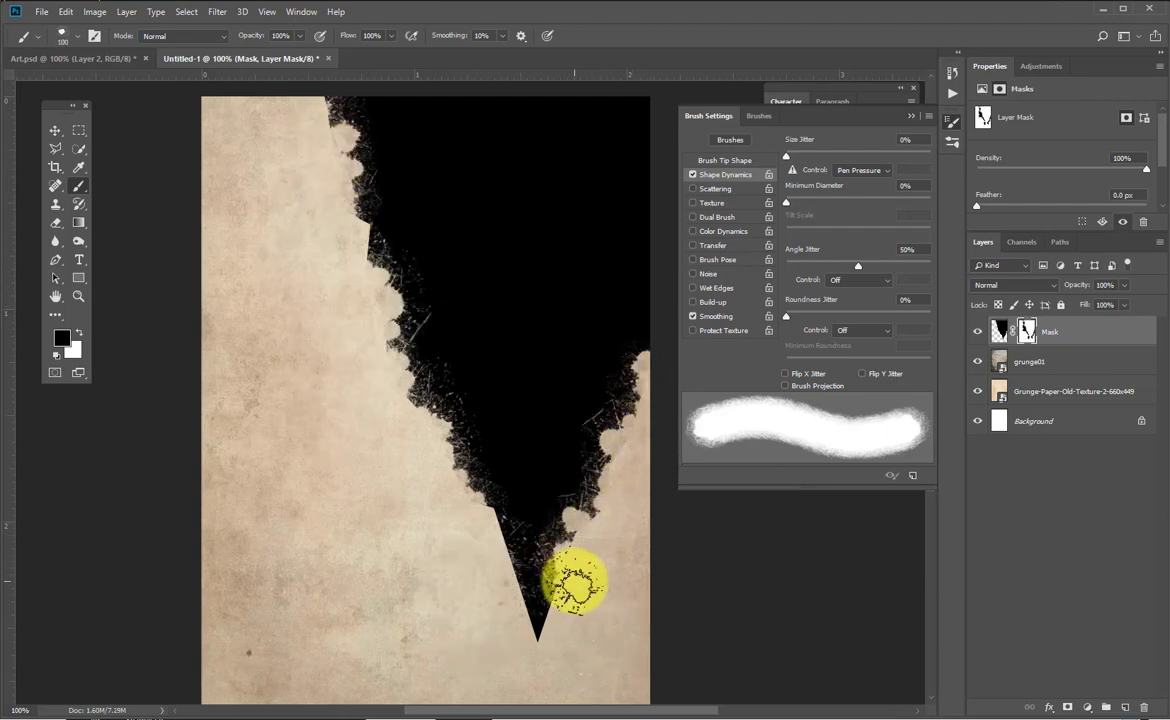
{"action": "key", "text": "bracketleft"}
{"action": "key", "text": "bracketleft"}
{"action": "key", "text": "bracketleft"}
{"action": "key", "text": "bracketleft"}
{"action": "left_click", "coordinate": [550, 627]}
Mask out bigger splatters along the tear's left edge with the 2477 tip at about 90 px, angled 57°.
{"action": "left_click", "coordinate": [725, 160]}
{"action": "left_click", "coordinate": [864, 197]}
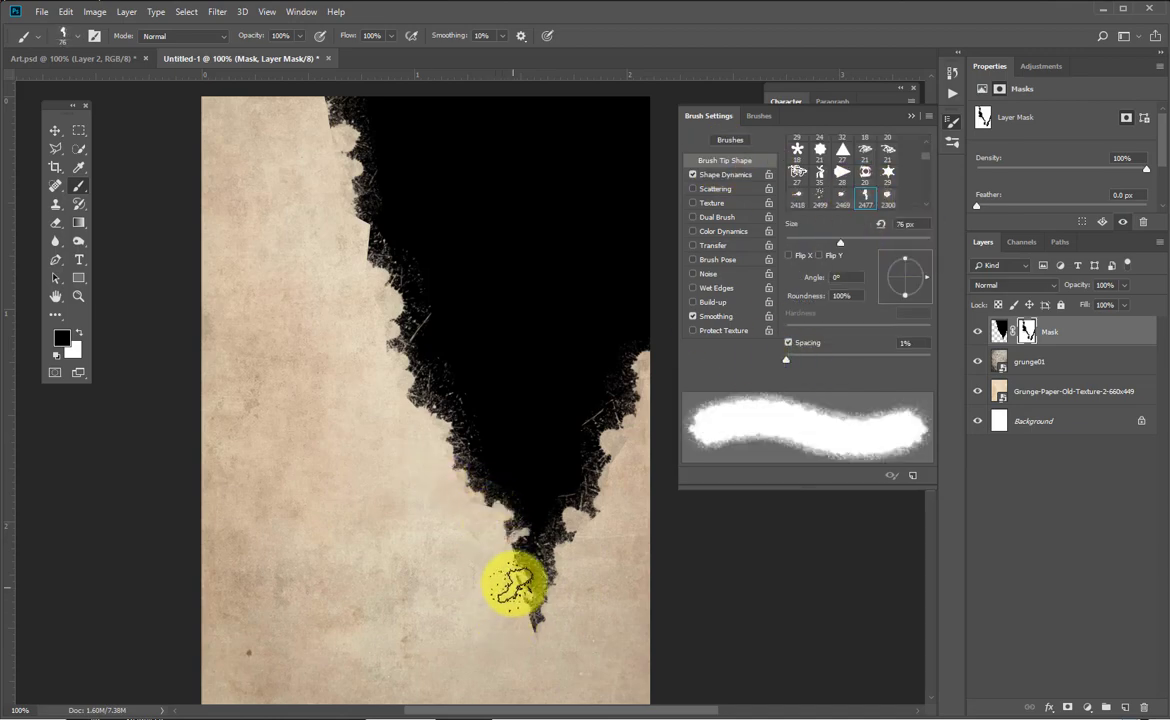
{"action": "key", "text": "bracketright"}
{"action": "key", "text": "bracketright"}
{"action": "left_click_drag", "start_coordinate": [927, 277], "coordinate": [914, 263]}
{"action": "left_click", "coordinate": [434, 400]}
{"action": "left_click", "coordinate": [399, 295]}
{"action": "key", "text": "bracketleft"}
{"action": "key", "text": "bracketleft"}
{"action": "left_click", "coordinate": [378, 222]}
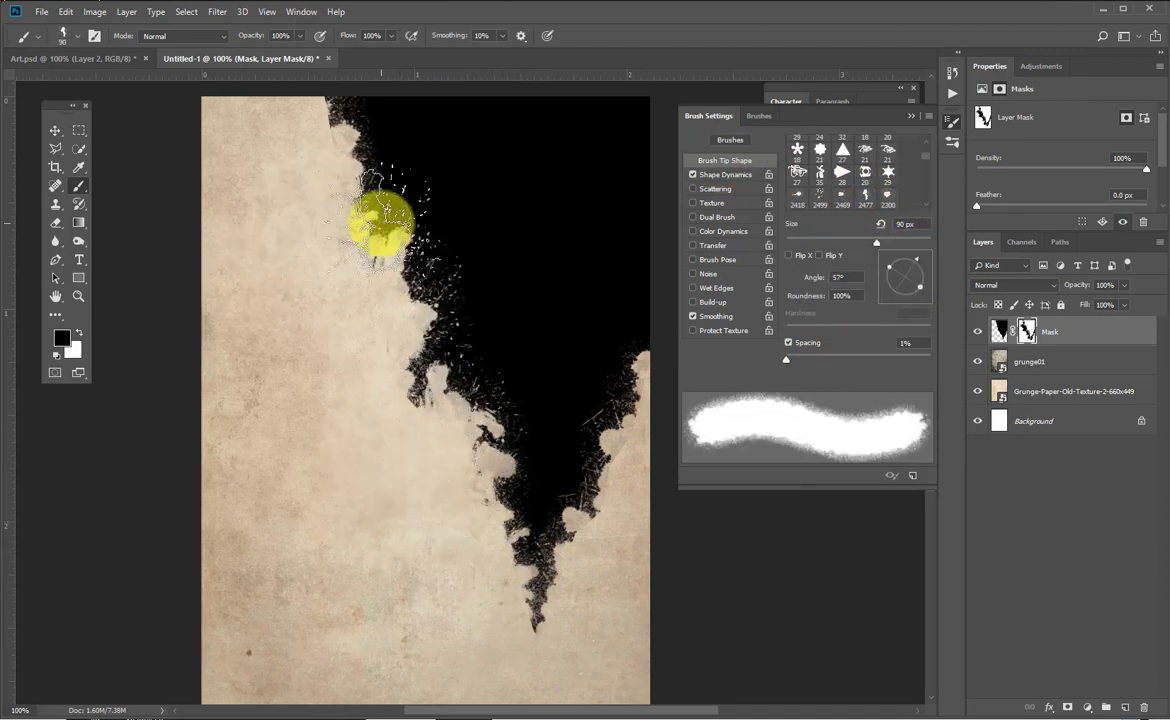
Swap the foreground to white and restore a black blot on the tear's lower left edge with the 2477 tip.
{"action": "left_click_drag", "start_coordinate": [487, 285], "coordinate": [389, 306]}
{"action": "key", "text": "bracketright"}
{"action": "key", "text": "x"}
{"action": "left_click", "coordinate": [368, 444]}
Try restoring more of the tear's left edge in white, including 2300-tip splatters up to 150 px, and undo these strokes with black as foreground.
{"action": "left_click_drag", "start_coordinate": [350, 370], "coordinate": [327, 334]}
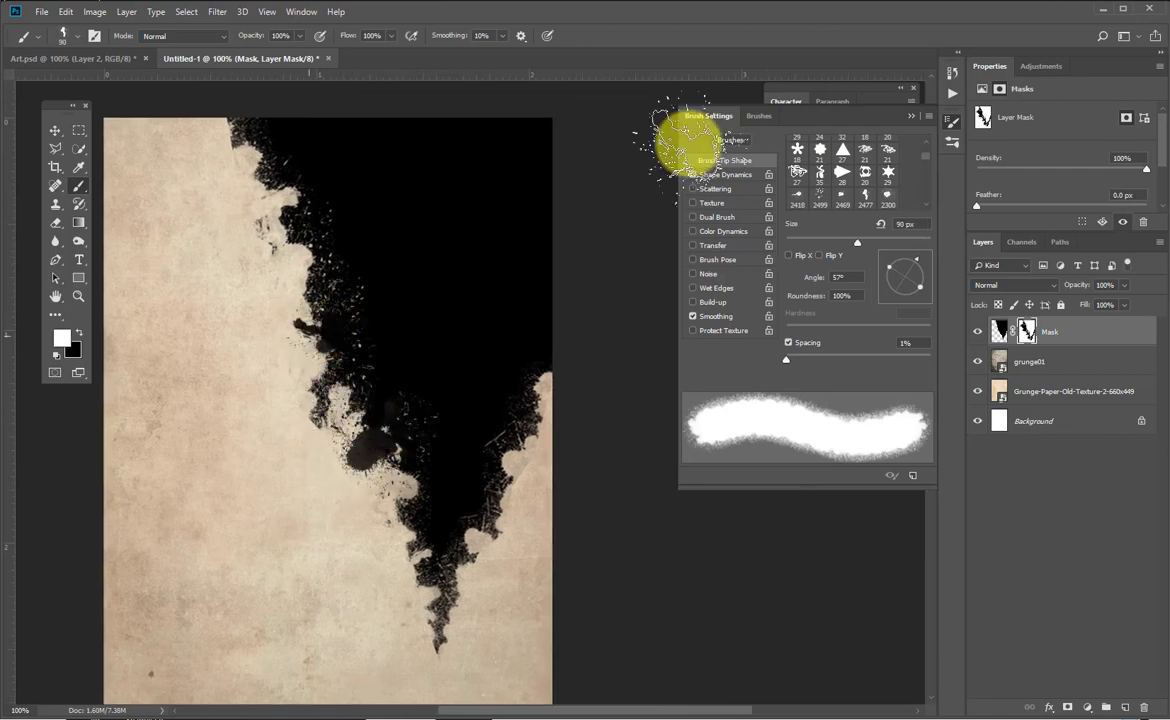
{"action": "left_click", "coordinate": [887, 196]}
{"action": "key", "text": "bracketright"}
{"action": "key", "text": "bracketright"}
{"action": "key", "text": "bracketright"}
{"action": "key", "text": "bracketright"}
{"action": "key", "text": "bracketright"}
{"action": "key", "text": "bracketright"}
{"action": "left_click", "coordinate": [340, 398]}
{"action": "left_click", "coordinate": [342, 409]}
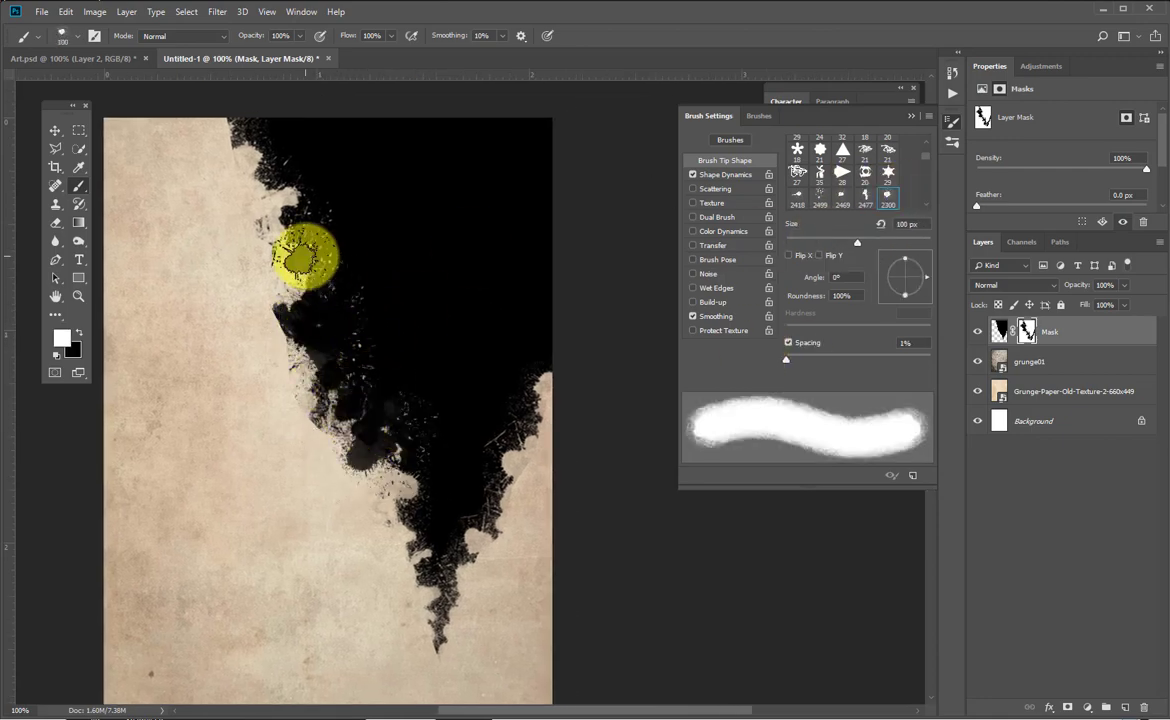
{"action": "key", "text": "bracketright"}
{"action": "key", "text": "bracketright"}
{"action": "left_click", "coordinate": [300, 285]}
{"action": "key", "text": "x"}
{"action": "key", "text": "ctrl+alt+z"}
{"action": "key", "text": "ctrl+alt+z"}
{"action": "key", "text": "ctrl+alt+z"}
{"action": "key", "text": "ctrl+alt+z"}
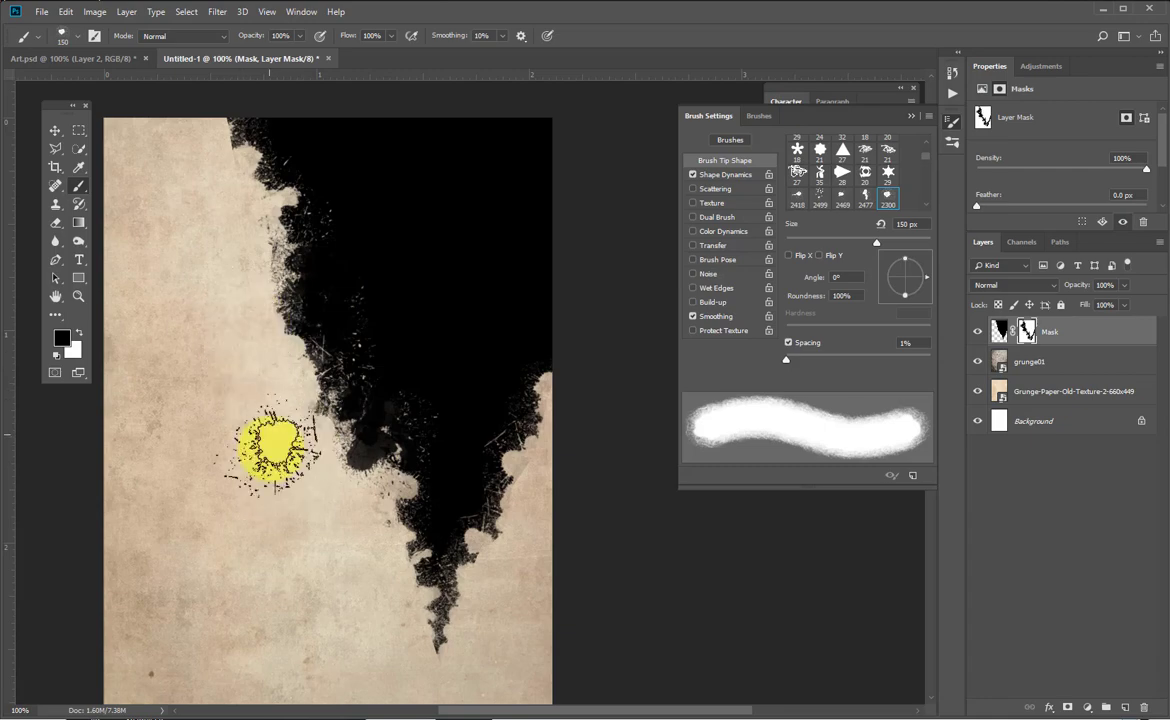
Mask out black-painted splatters in the tear's lower and upper left edge with the 2469 tip at about 70 px.
{"action": "scroll", "coordinate": [872, 187], "scroll_direction": "down", "scroll_amount": 1}
{"action": "left_click", "coordinate": [841, 166]}
{"action": "left_click_drag", "start_coordinate": [817, 242], "coordinate": [807, 243]}
{"action": "key", "text": "bracketright"}
{"action": "key", "text": "bracketright"}
{"action": "left_click", "coordinate": [371, 416]}
{"action": "key", "text": "bracketright"}
{"action": "key", "text": "bracketright"}
{"action": "key", "text": "bracketright"}
{"action": "key", "text": "bracketright"}
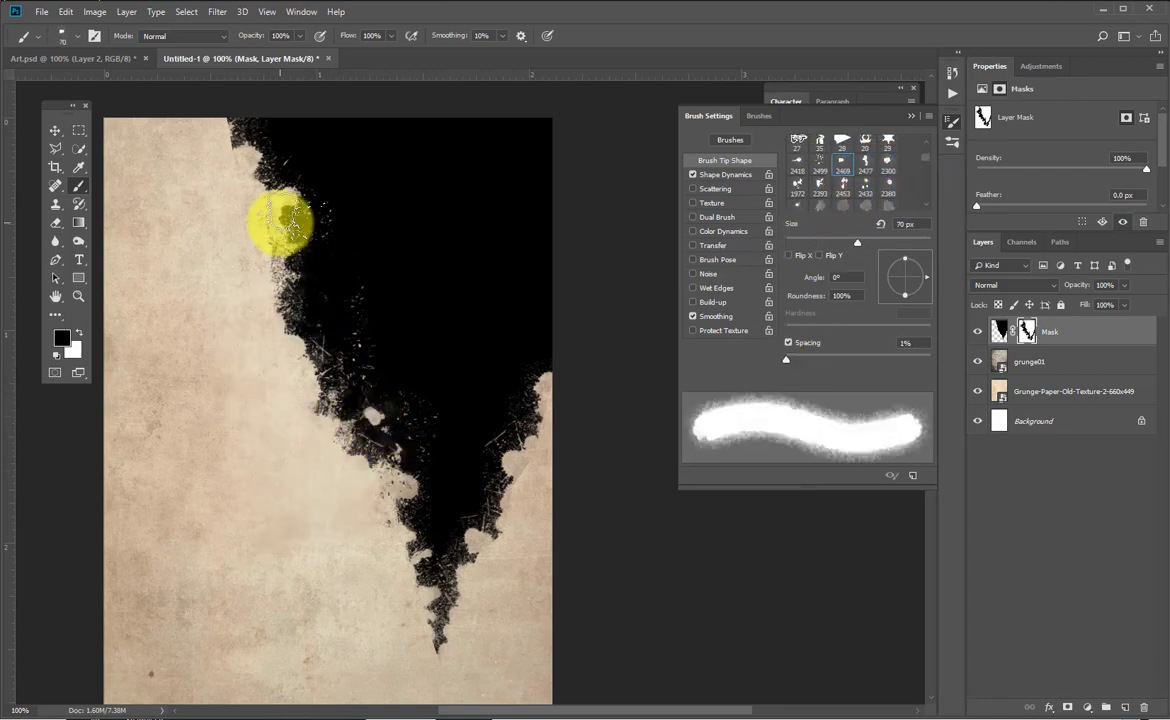
{"action": "left_click", "coordinate": [281, 225]}
{"action": "key", "text": "bracketright"}
{"action": "left_click", "coordinate": [282, 338]}
Pick the 493 textured tip at about 93 px and fade the blot on the tear's lower left edge.
{"action": "left_click", "coordinate": [866, 204]}
{"action": "left_click", "coordinate": [782, 360]}
{"action": "key", "text": "bracketleft"}
{"action": "key", "text": "bracketleft"}
{"action": "key", "text": "bracketleft"}
{"action": "key", "text": "bracketleft"}
{"action": "left_click", "coordinate": [370, 434]}
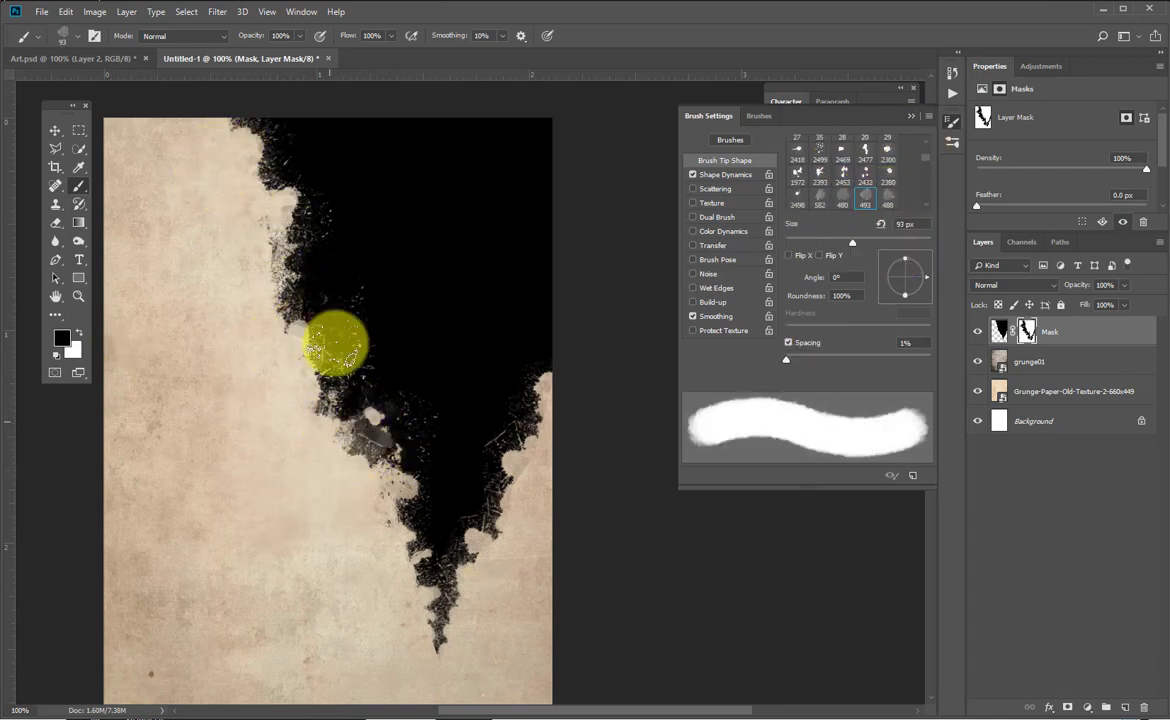
Fade patches along the tear's upper left, middle left and right edges with the 493 tip, and return to the Move tool.
{"action": "left_click", "coordinate": [267, 163]}
{"action": "left_click", "coordinate": [295, 302]}
{"action": "left_click", "coordinate": [530, 402]}
{"action": "left_click", "coordinate": [498, 492]}
{"action": "key", "text": "bracketleft"}
{"action": "key", "text": "bracketleft"}
{"action": "key", "text": "bracketleft"}
{"action": "key", "text": "bracketleft"}
{"action": "key", "text": "bracketleft"}
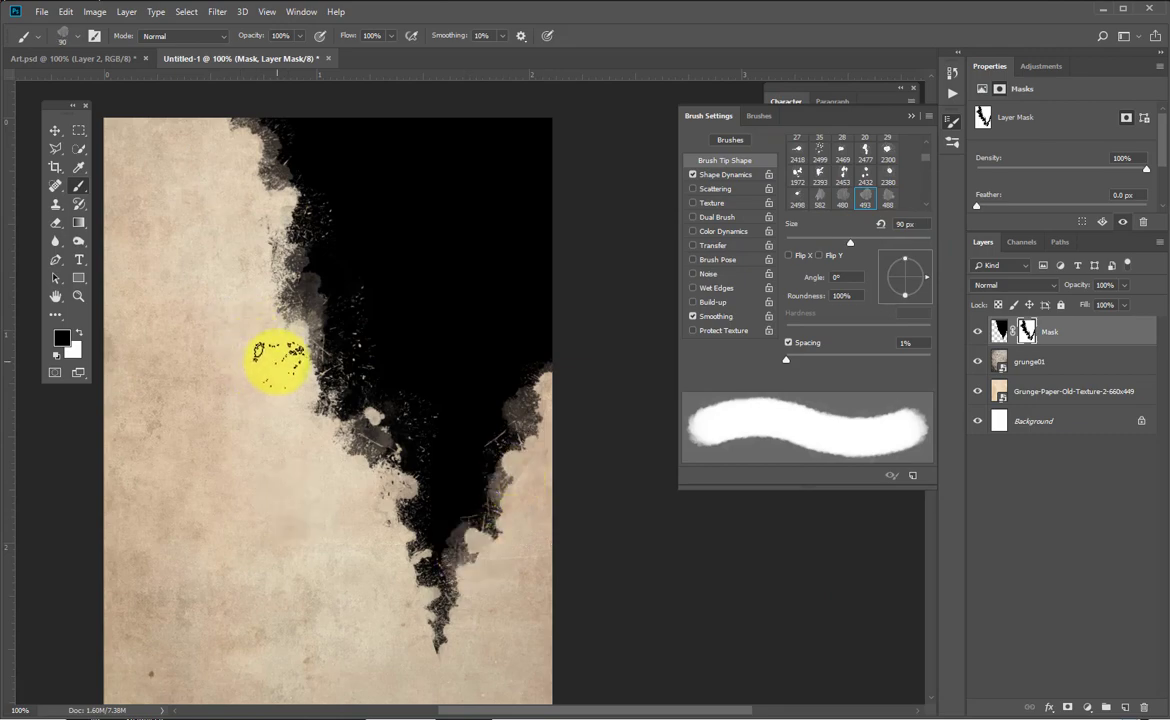
{"action": "key", "text": "v"}
{"action": "left_click_drag", "start_coordinate": [428, 382], "coordinate": [496, 389]}
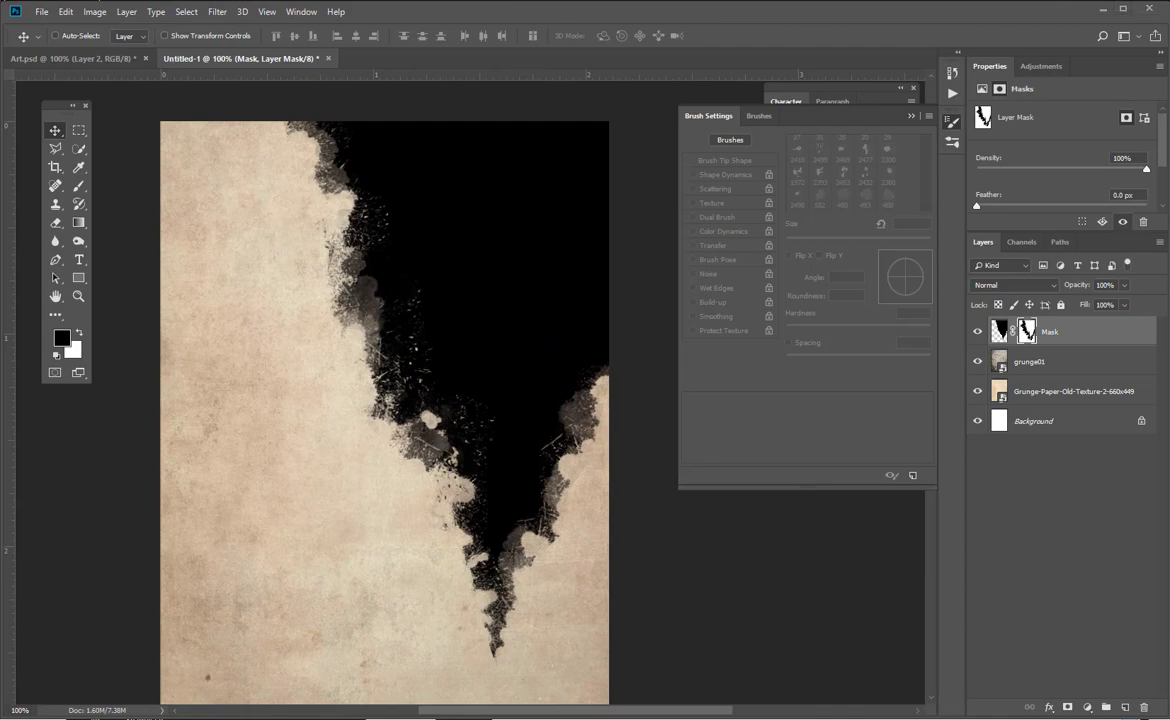
Place Olu_J from the Excercise_Files folder, scale it to about 1.77 by 1.82 in and align it to the poster's upper right.
{"action": "key", "text": "alt+Tab"}
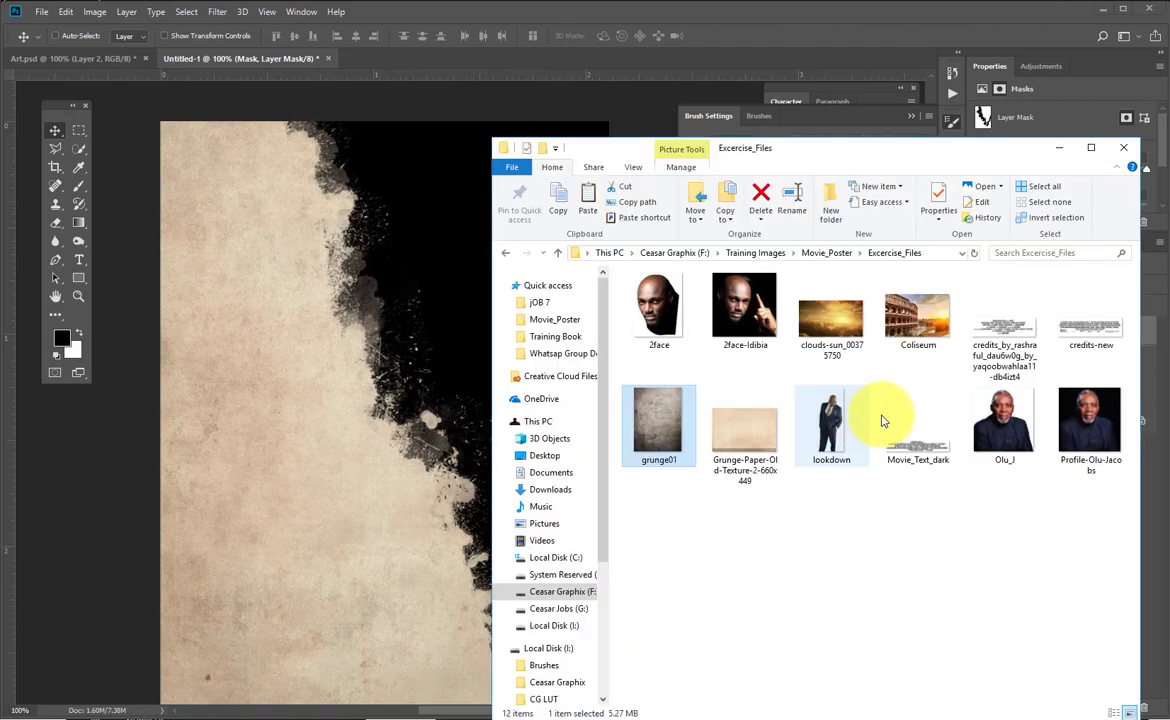
{"action": "left_click_drag", "start_coordinate": [1010, 420], "coordinate": [350, 406]}
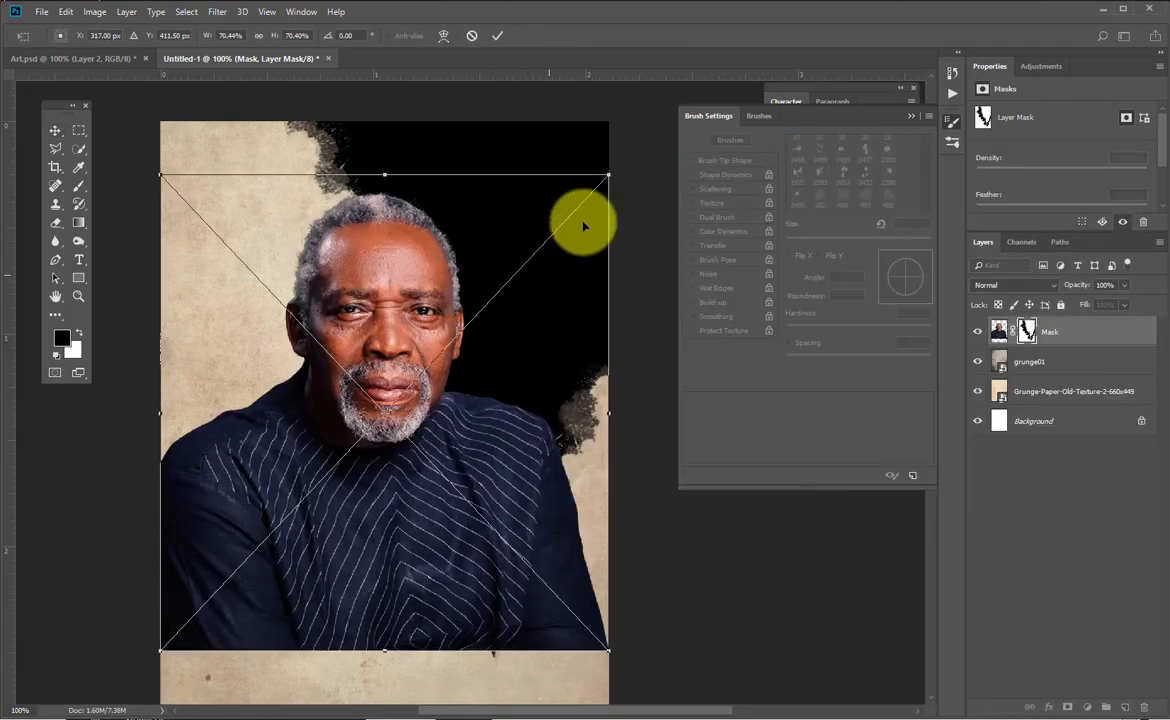
{"action": "left_click_drag", "start_coordinate": [430, 300], "coordinate": [455, 258]}
{"action": "left_click_drag", "start_coordinate": [651, 111], "coordinate": [594, 141]}
{"action": "left_click_drag", "start_coordinate": [478, 290], "coordinate": [467, 259]}
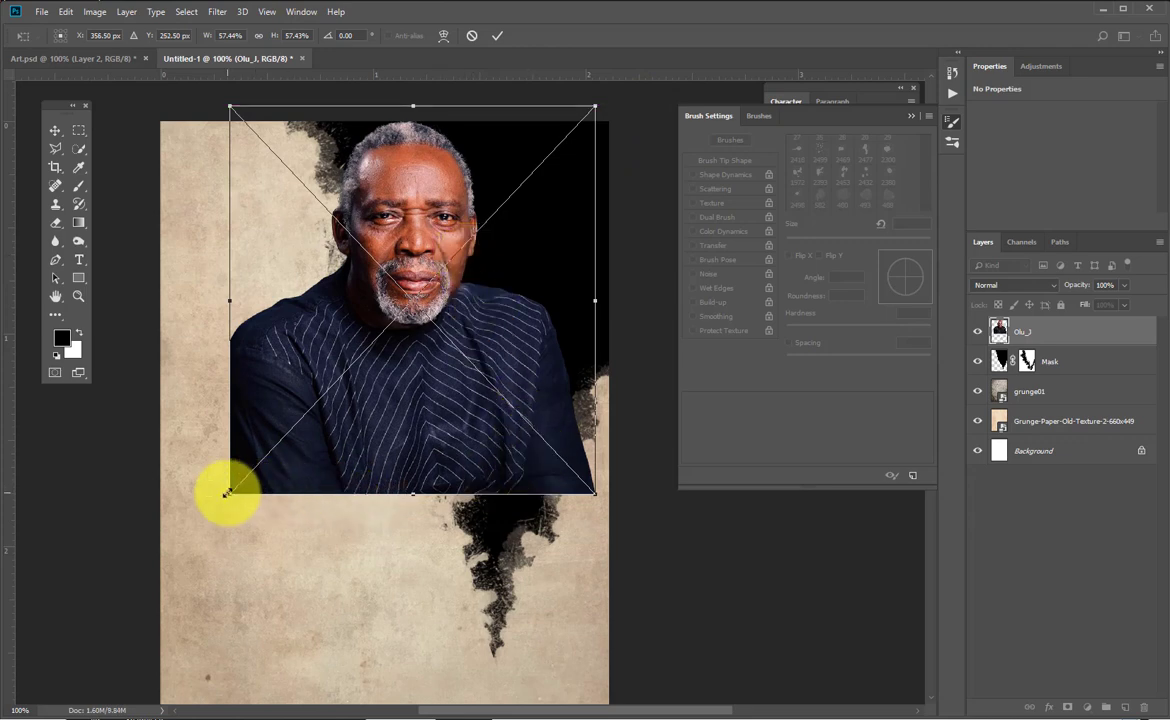
{"action": "left_click_drag", "start_coordinate": [230, 493], "coordinate": [221, 502]}
{"action": "left_click_drag", "start_coordinate": [405, 308], "coordinate": [438, 282]}
{"action": "key", "text": "Return"}
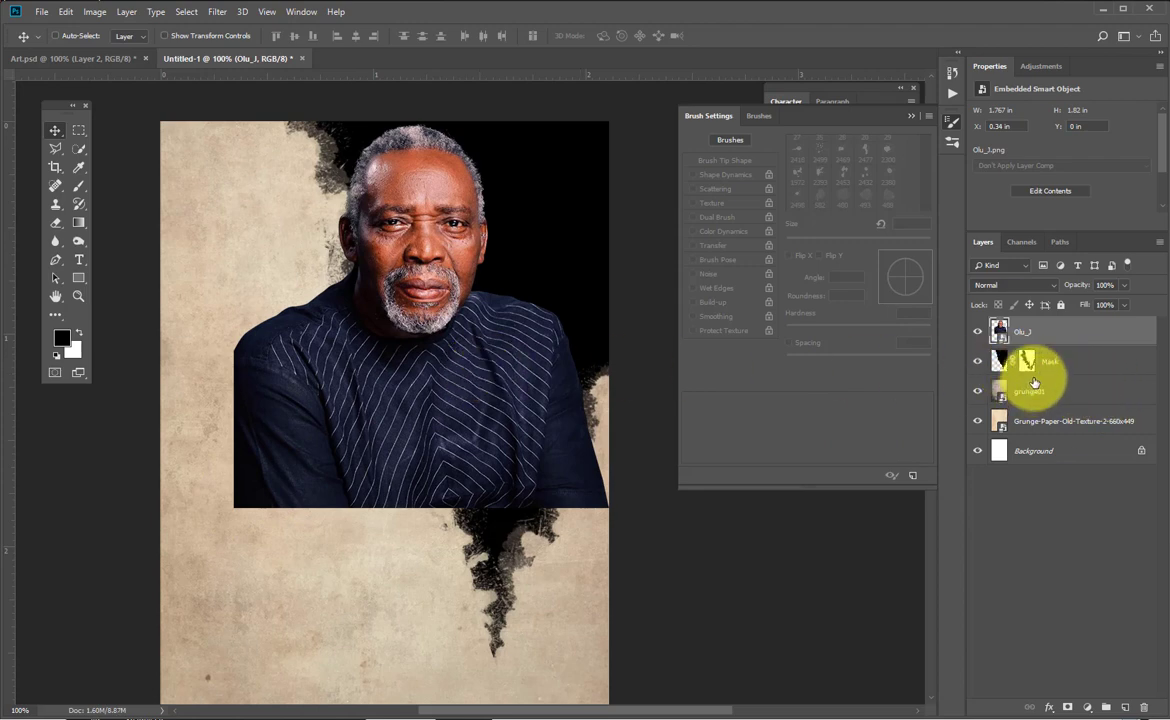
Inspect the Mask layer's mask on its own, return to the poster and load that mask as a selection.
{"action": "left_click", "coordinate": [1028, 362], "text": "alt"}
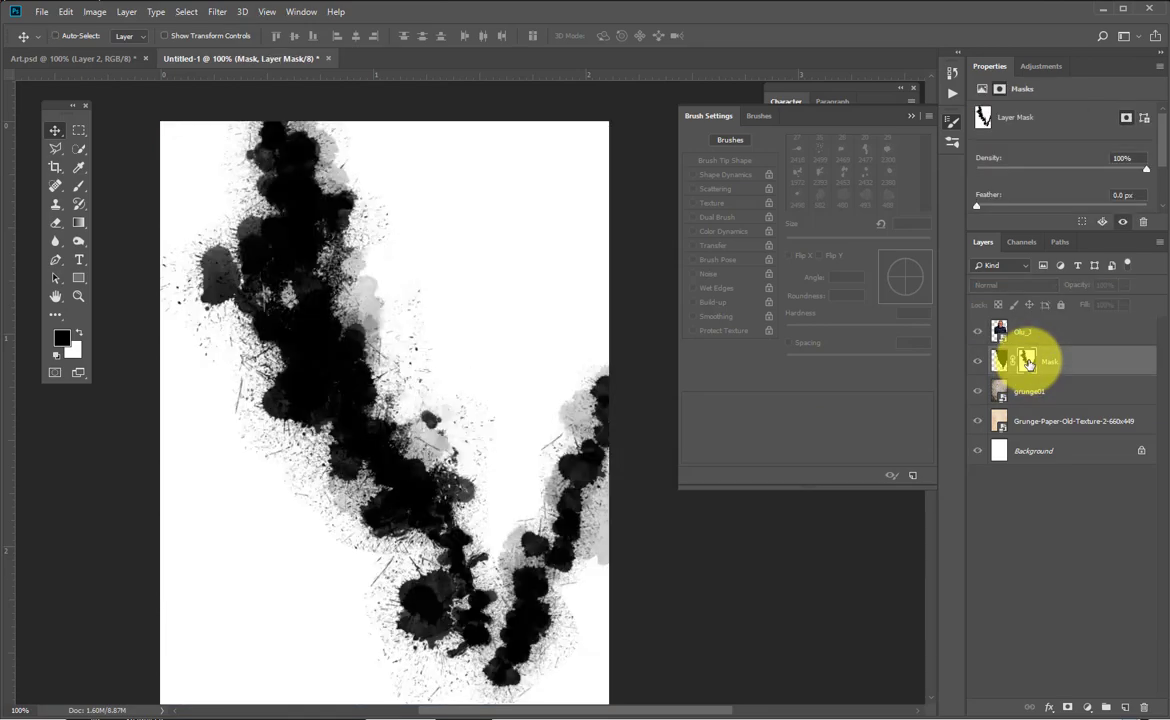
{"action": "left_click", "coordinate": [1028, 362], "text": "alt"}
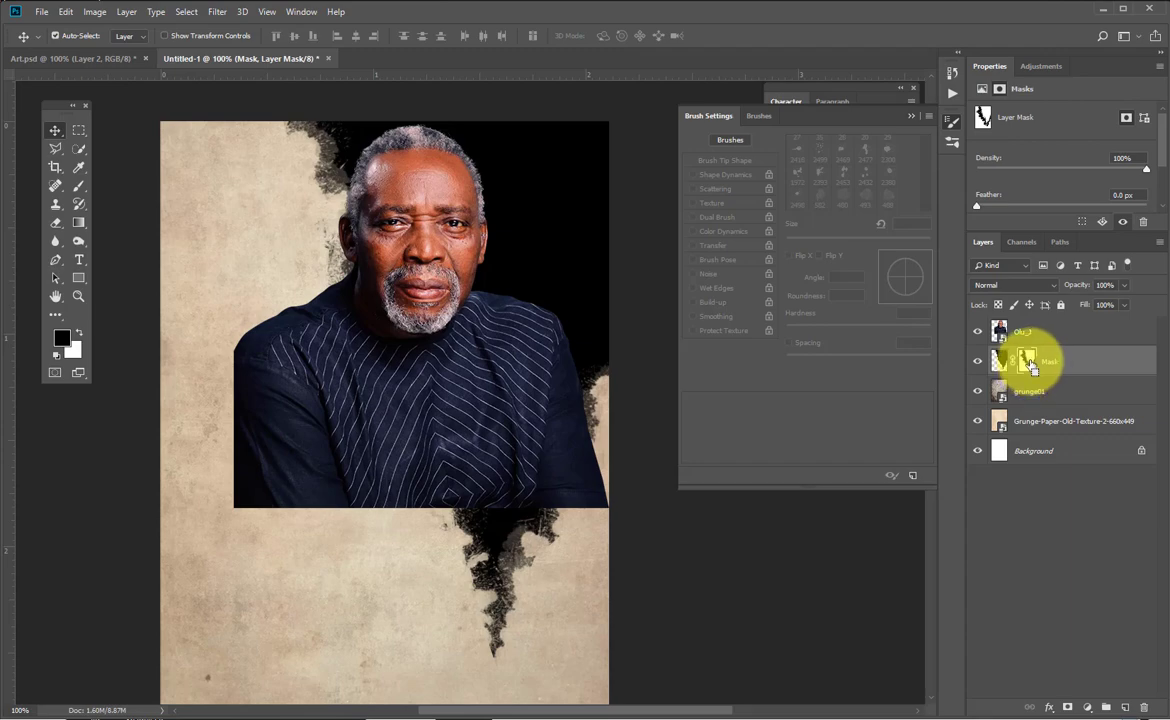
{"action": "left_click", "coordinate": [1028, 362], "text": "ctrl"}
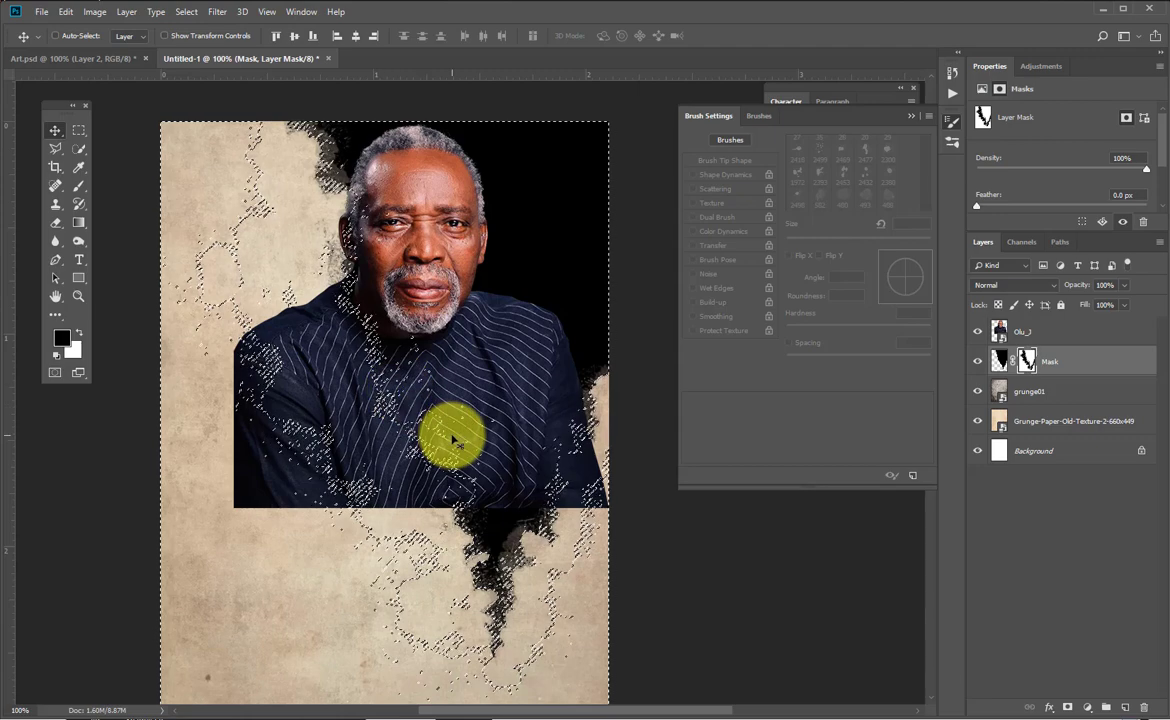
Start a subtracting Polygonal Lasso outline down the tear's left side, around its lower tip and out past the right canvas edge.
{"action": "left_click", "coordinate": [55, 148]}
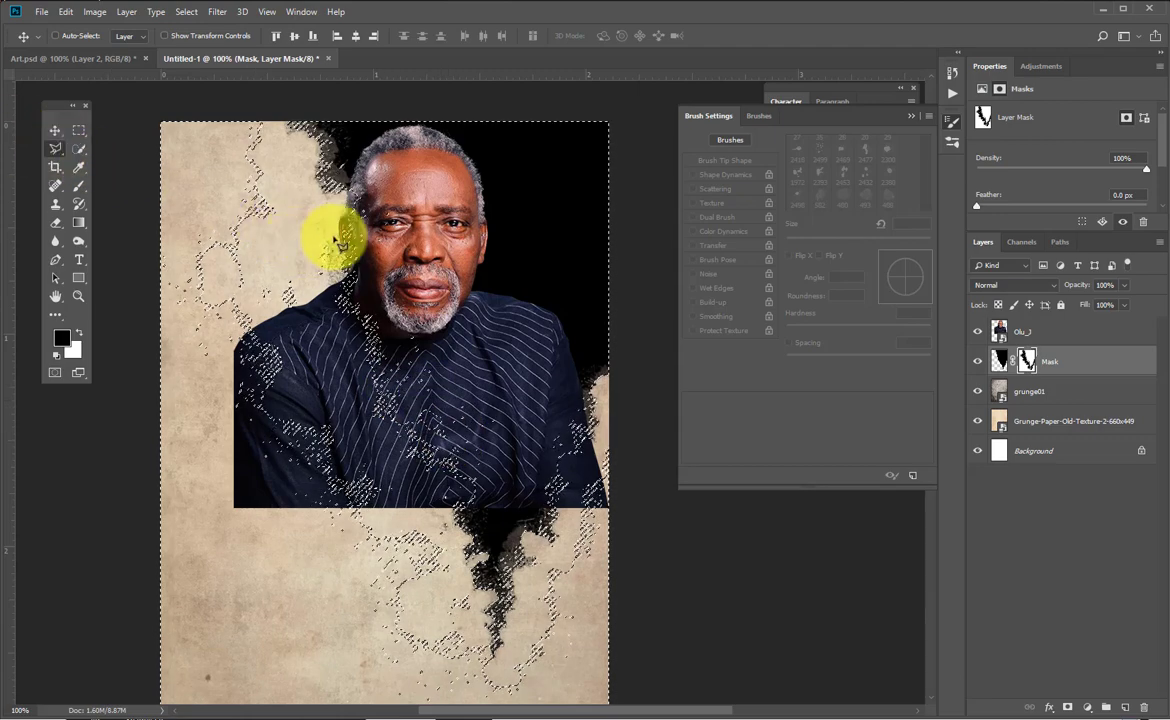
{"action": "key", "text": "alt"}
{"action": "left_click", "coordinate": [226, 122]}
{"action": "left_click", "coordinate": [276, 109]}
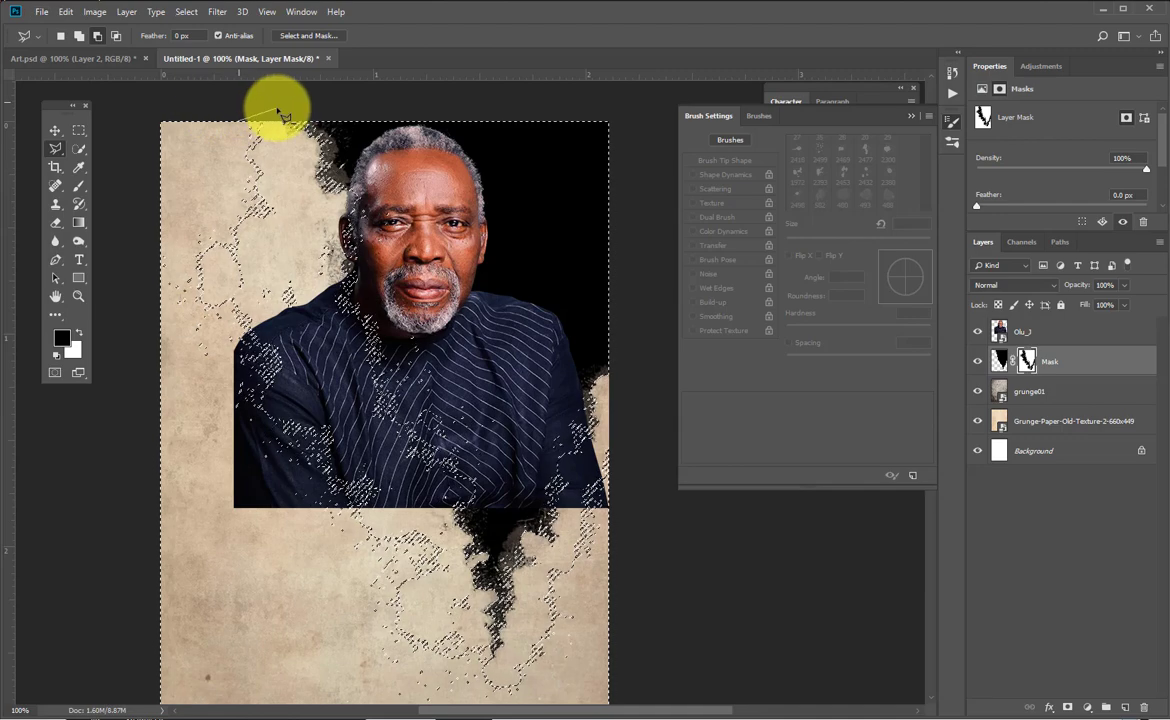
{"action": "mouse_move", "coordinate": [282, 140]}
{"action": "left_mouse_down"}
{"action": "mouse_move", "coordinate": [287, 282]}
{"action": "mouse_move", "coordinate": [330, 343]}
{"action": "left_mouse_up"}
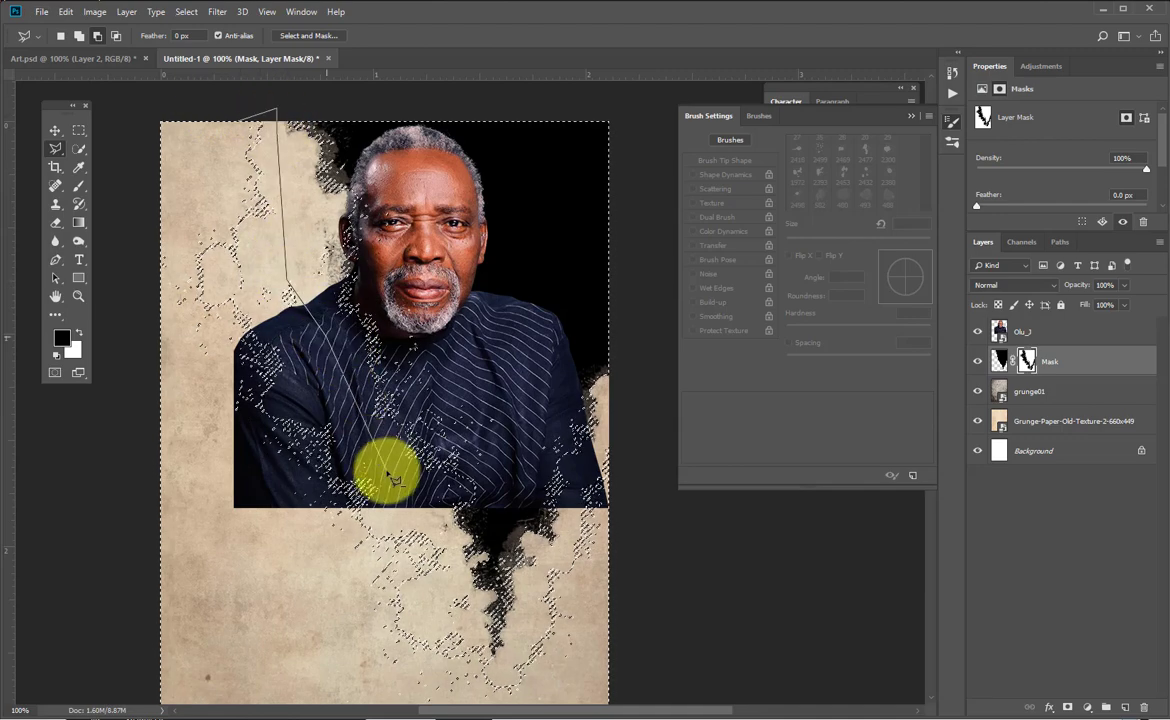
{"action": "left_click_drag", "start_coordinate": [469, 590], "coordinate": [483, 607]}
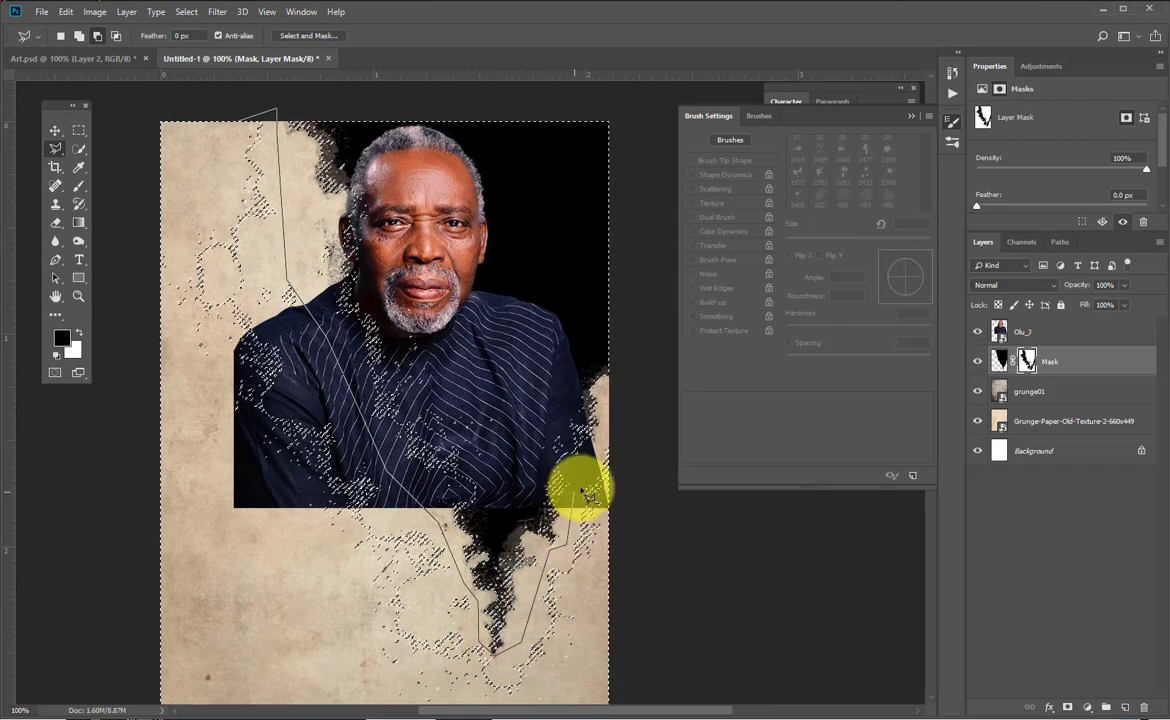
{"action": "left_click", "coordinate": [622, 405]}
{"action": "left_click_drag", "start_coordinate": [661, 600], "coordinate": [627, 404]}
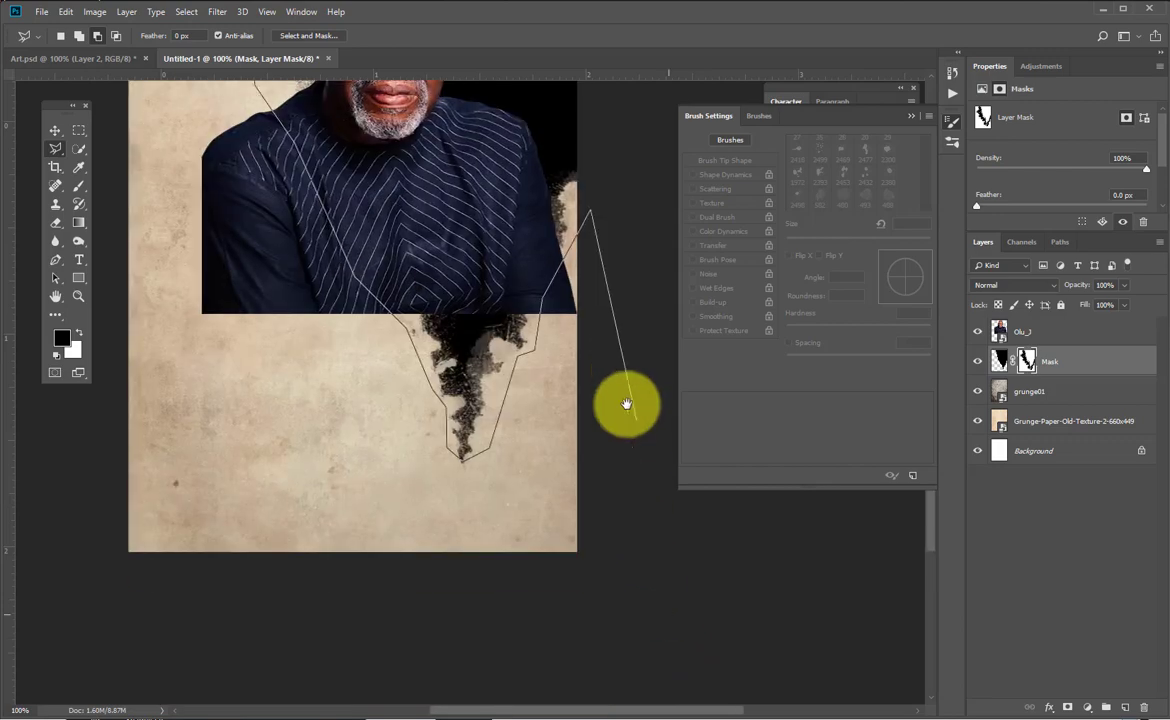
Close the lasso outline around the poster's lower and left sides to subtract the paper area outside the tear from the selection.
{"action": "left_click", "coordinate": [635, 600]}
{"action": "left_click", "coordinate": [312, 617]}
{"action": "left_click_drag", "start_coordinate": [110, 556], "coordinate": [444, 610]}
{"action": "left_click", "coordinate": [403, 656]}
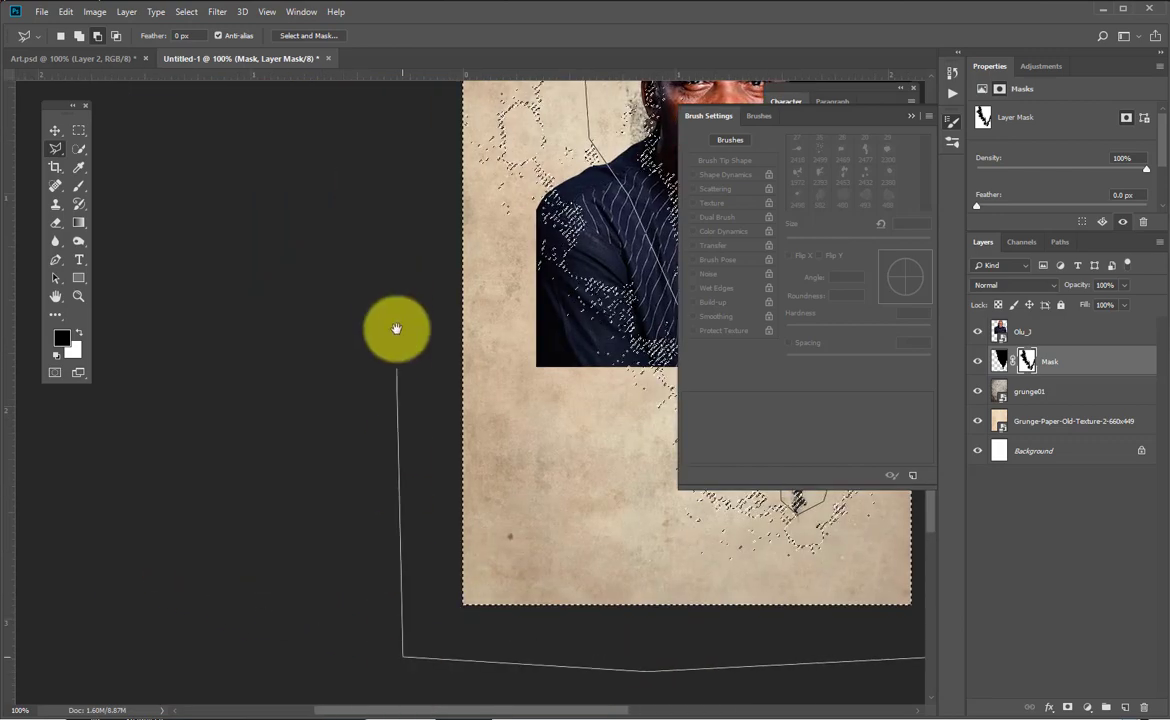
{"action": "left_click_drag", "start_coordinate": [397, 329], "coordinate": [385, 561]}
{"action": "left_click", "coordinate": [363, 213]}
{"action": "left_click", "coordinate": [479, 175]}
{"action": "left_click", "coordinate": [517, 198]}
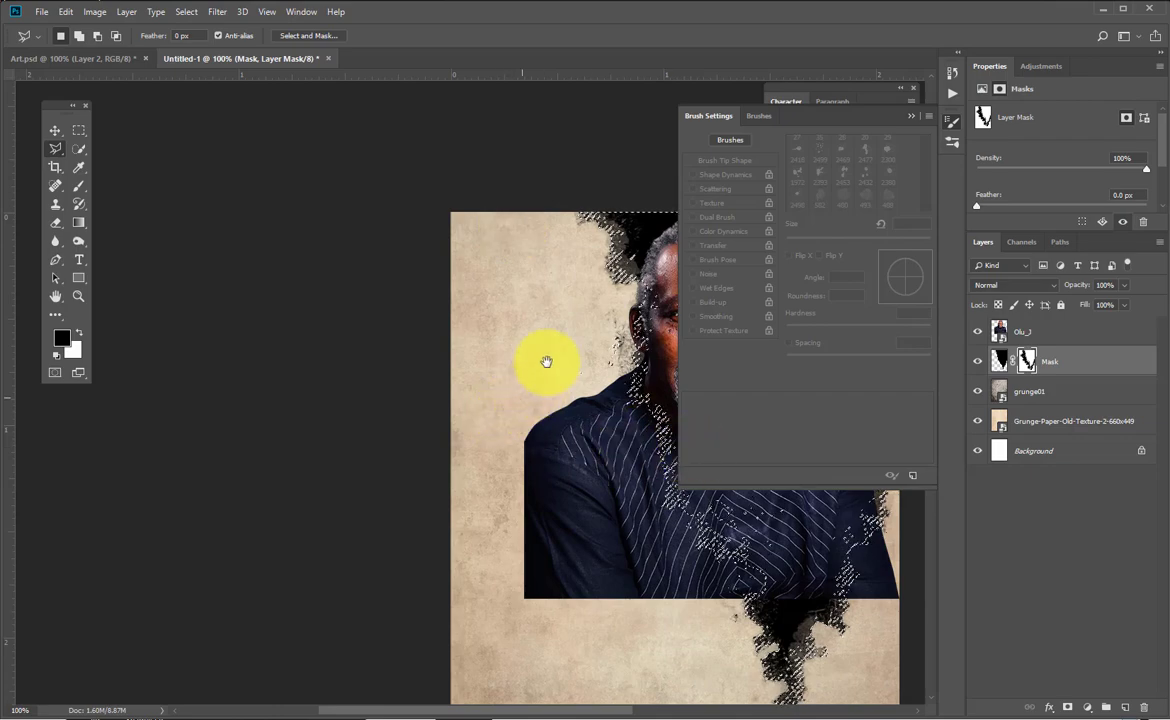
Add a layer mask to Olu_J that reveals the portrait only inside the tear selection, undoing a first mask that hides that area.
{"action": "key", "text": "ctrl+d"}
{"action": "left_click_drag", "start_coordinate": [383, 339], "coordinate": [454, 397]}
{"action": "left_click_drag", "start_coordinate": [379, 305], "coordinate": [398, 383]}
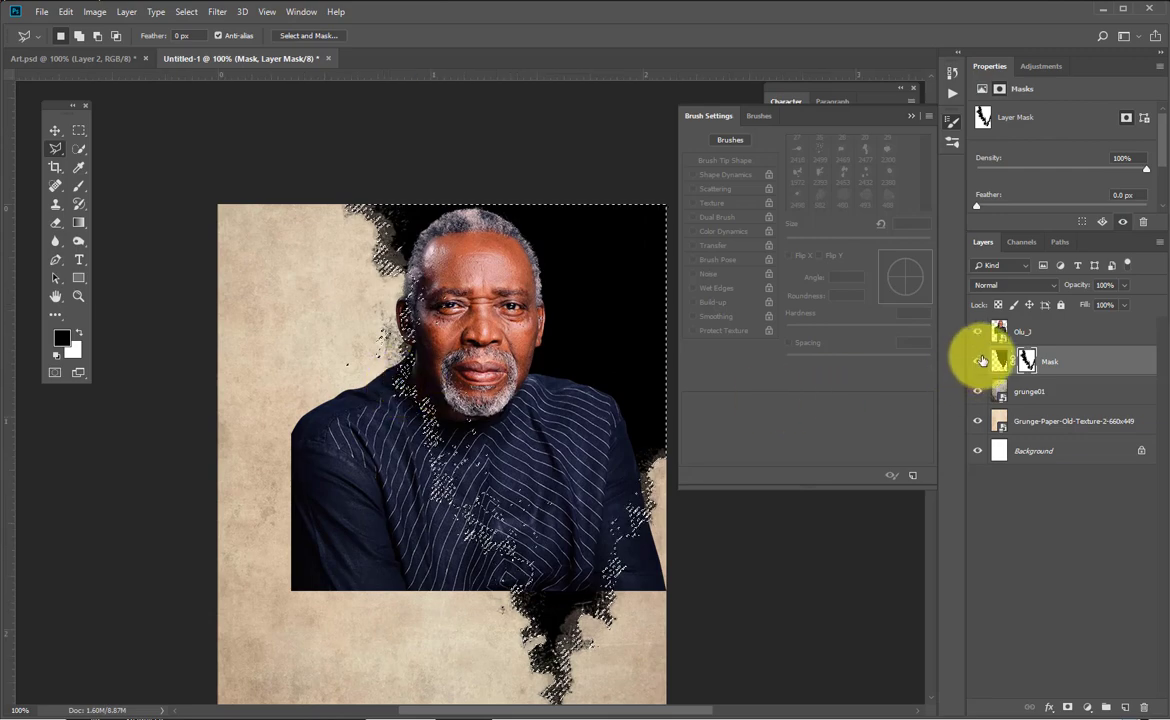
{"action": "left_click", "coordinate": [1050, 330]}
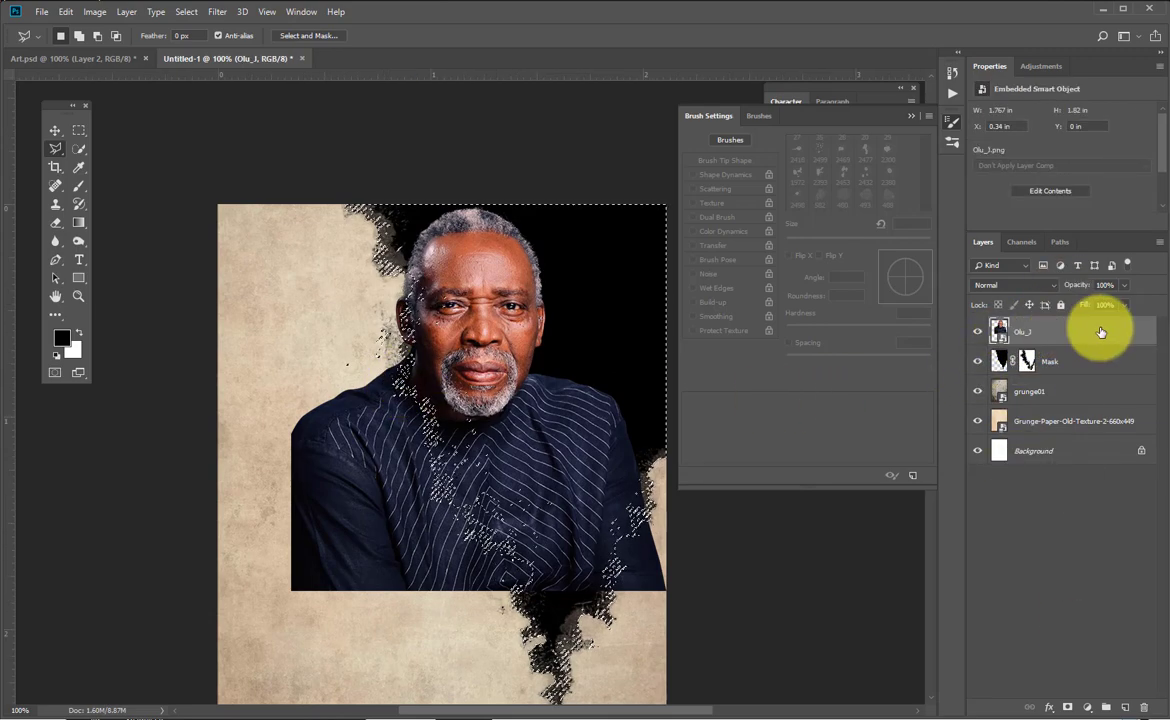
{"action": "left_click", "coordinate": [1068, 708]}
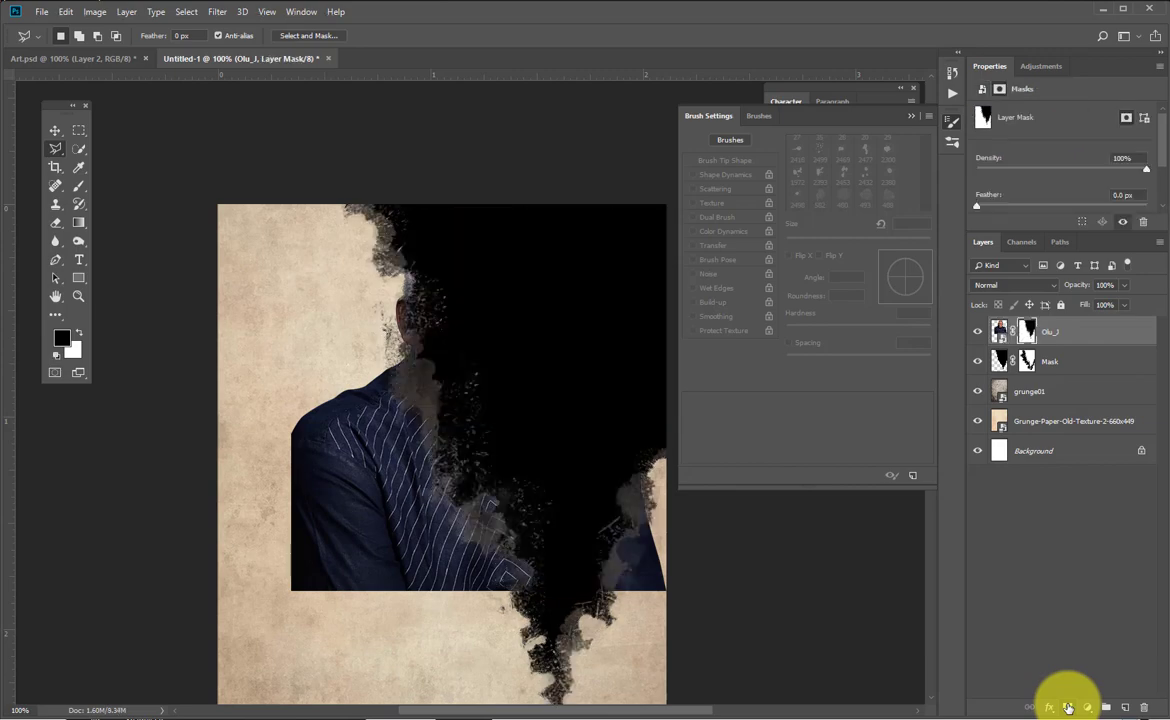
{"action": "key", "text": "ctrl+z"}
{"action": "left_click", "coordinate": [1068, 707]}
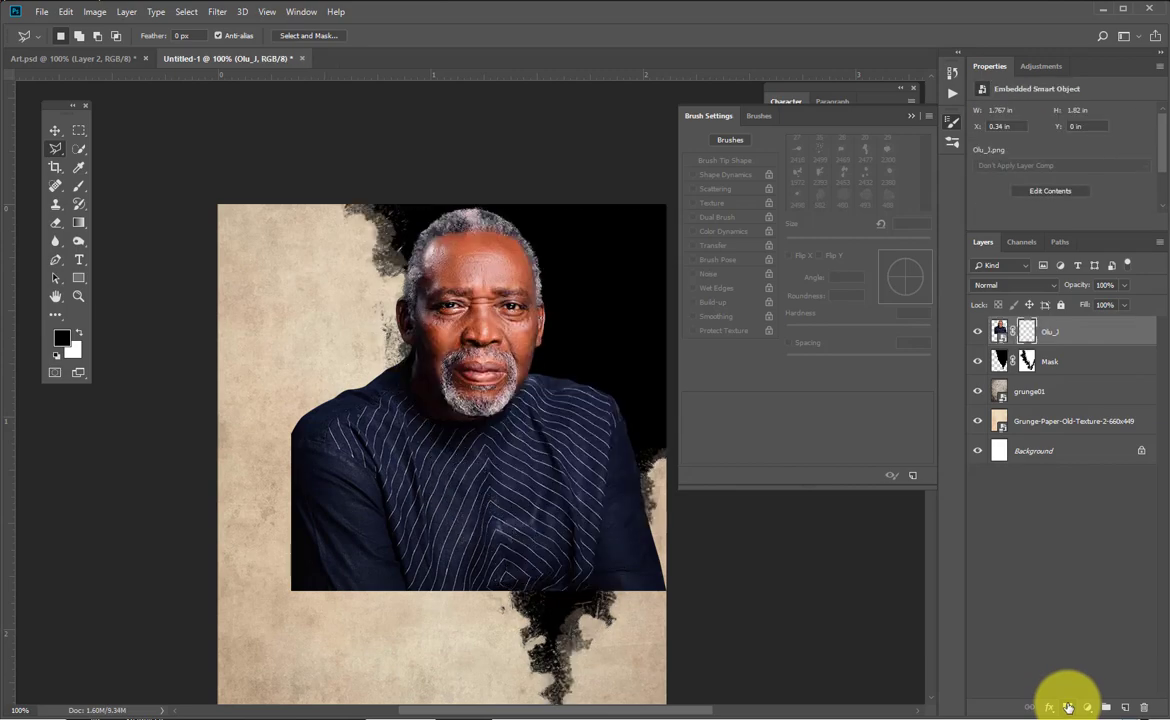
{"action": "left_click", "coordinate": [1068, 708]}
{"action": "left_click_drag", "start_coordinate": [418, 347], "coordinate": [332, 313]}
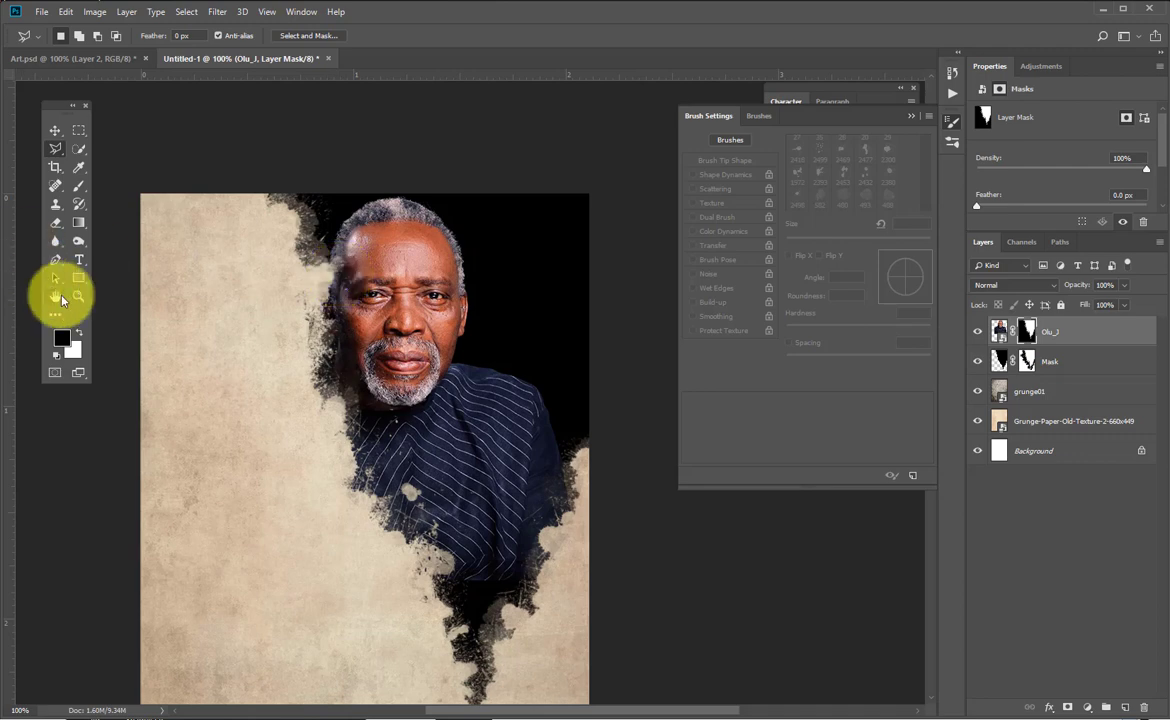
Choose the Brush tool with the soft round 30 px tip for painting on the portrait's mask.
{"action": "key", "text": "b"}
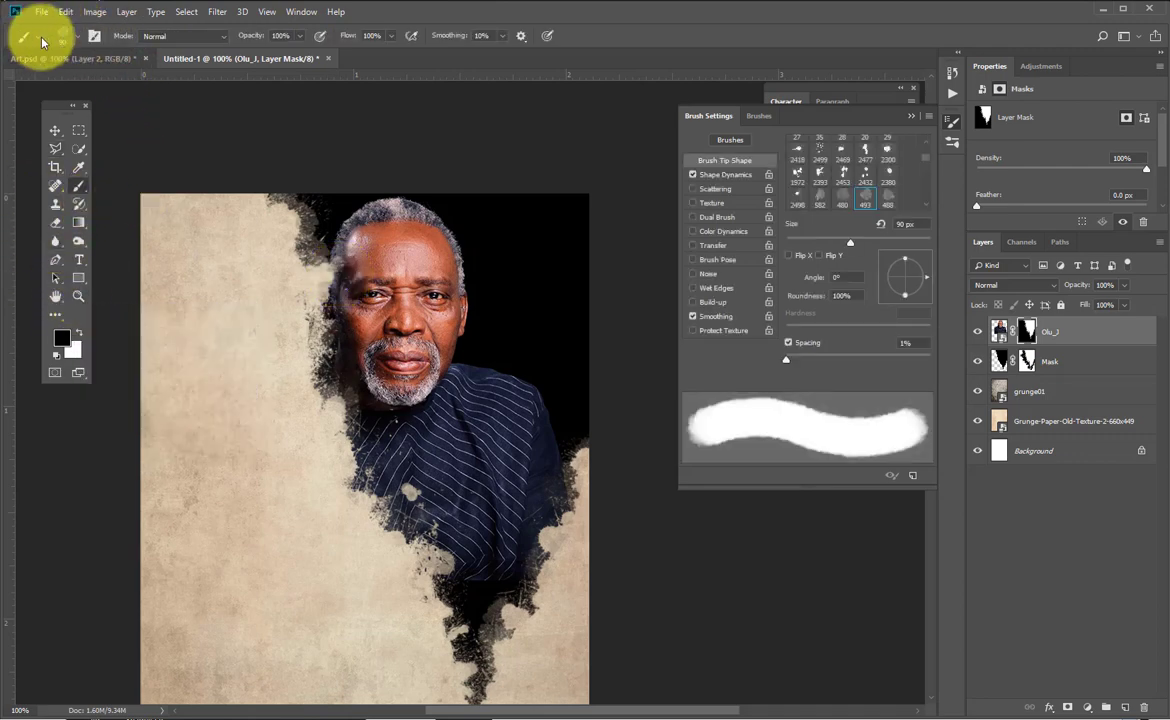
{"action": "left_click", "coordinate": [76, 37]}
{"action": "left_click", "coordinate": [90, 37]}
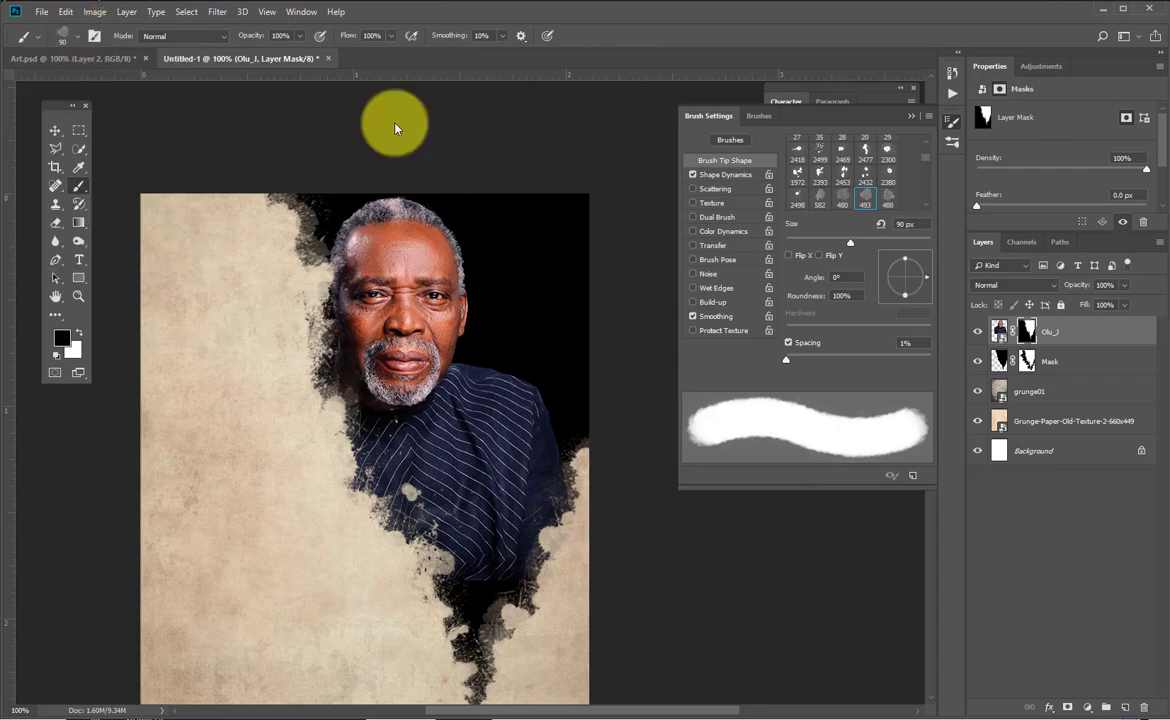
{"action": "key", "text": "F5"}
{"action": "left_click", "coordinate": [94, 37]}
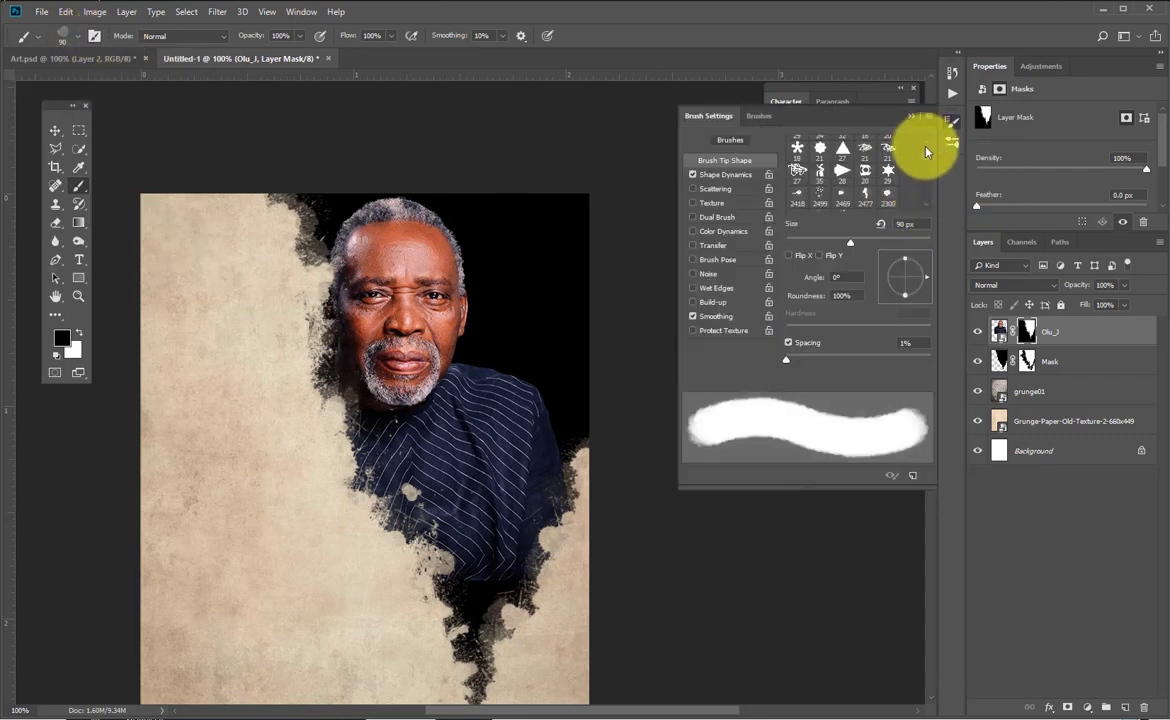
{"action": "scroll", "coordinate": [925, 147], "scroll_direction": "up", "scroll_amount": 5}
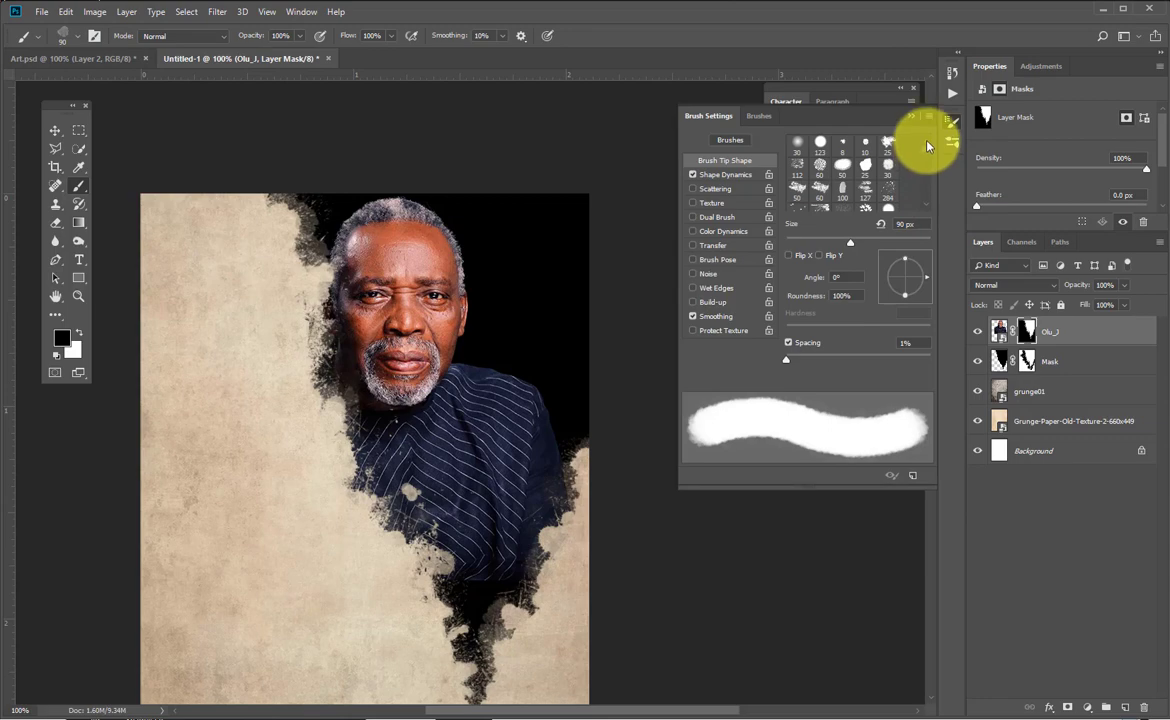
{"action": "left_click", "coordinate": [795, 146]}
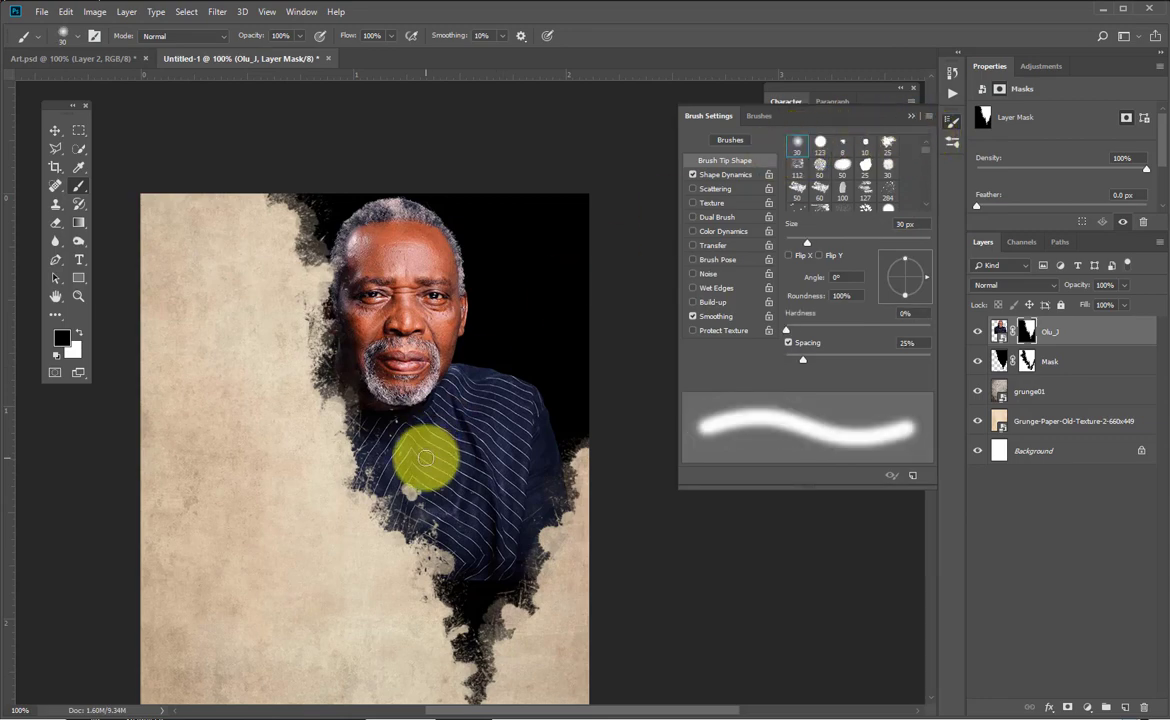
Enlarge the soft brush to about 100 px and fade out the portrait's right-hand shoulder in black on the mask.
{"action": "key", "text": "bracketright"}
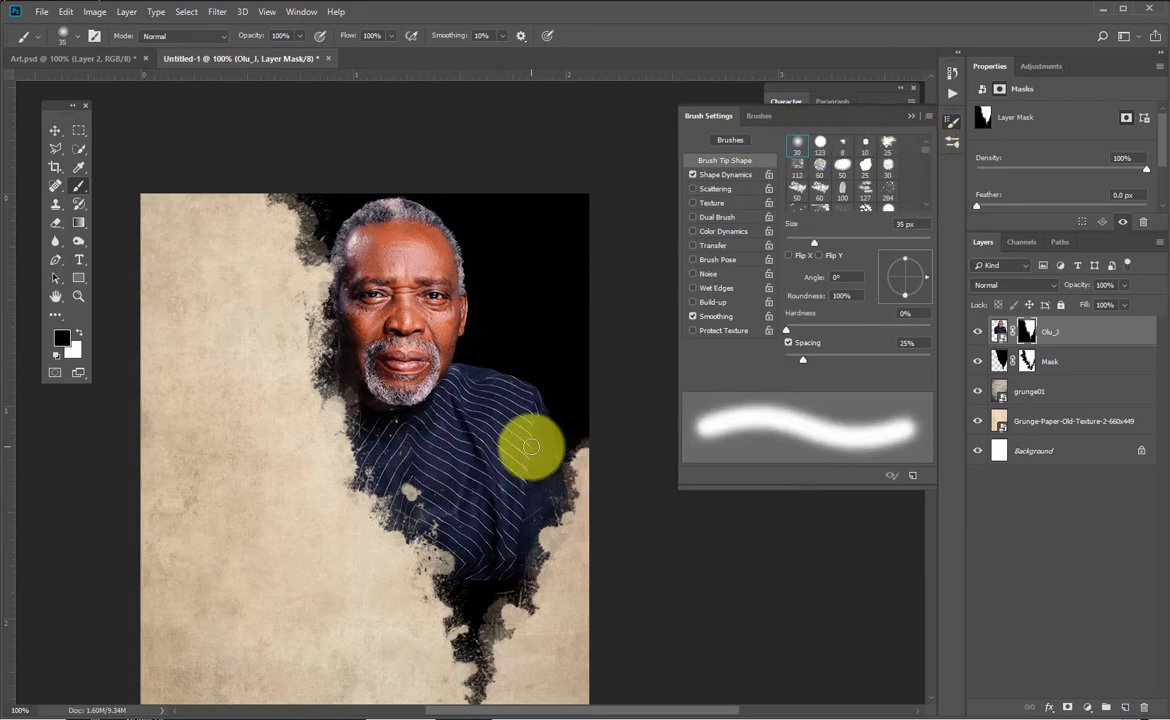
{"action": "key", "text": "bracketright"}
{"action": "key", "text": "bracketright"}
{"action": "key", "text": "bracketright"}
{"action": "key", "text": "bracketright"}
{"action": "key", "text": "bracketright"}
{"action": "key", "text": "bracketright"}
{"action": "key", "text": "bracketright"}
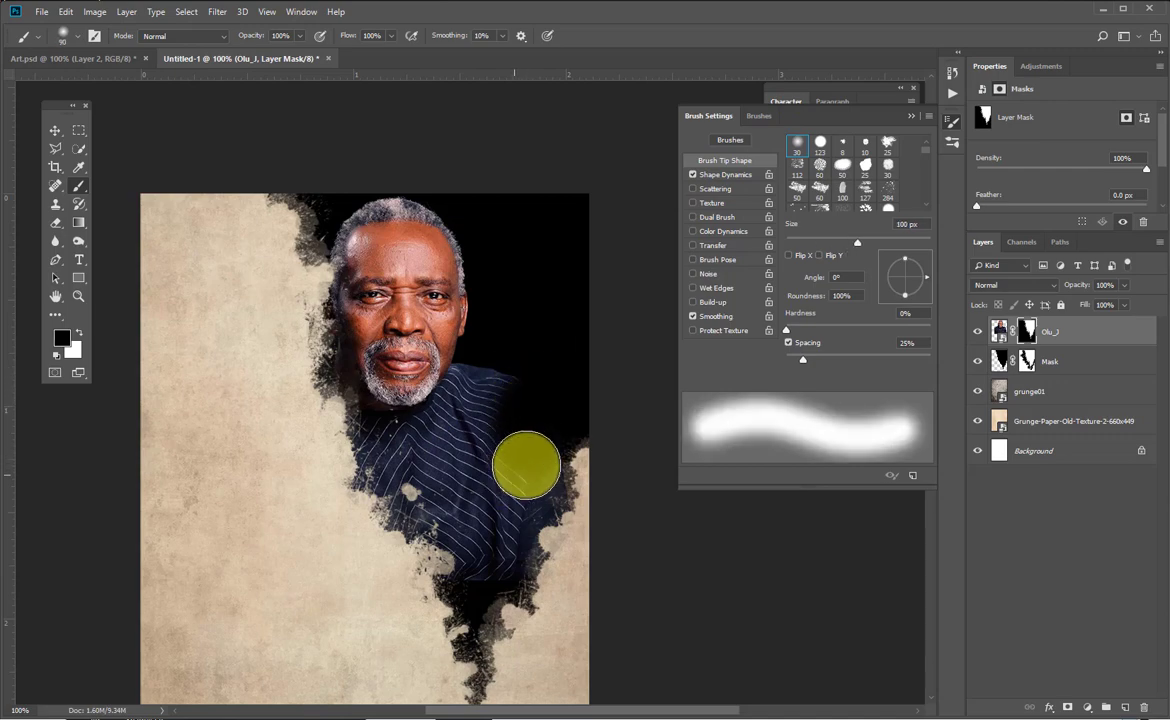
Enlarge the soft brush to 200 px, mask out the rest of the shirt below the face, and return to the Move tool.
{"action": "key", "text": "bracketright"}
{"action": "key", "text": "bracketright"}
{"action": "key", "text": "bracketright"}
{"action": "key", "text": "bracketright"}
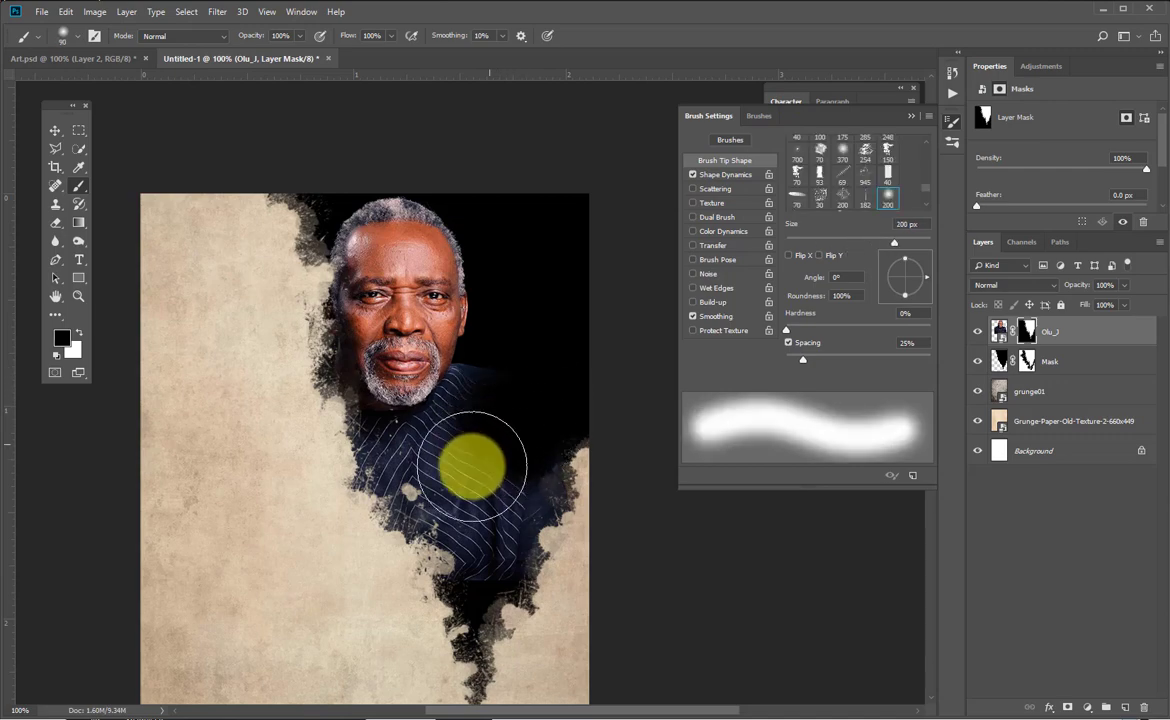
{"action": "mouse_move", "coordinate": [472, 463]}
{"action": "left_mouse_down"}
{"action": "mouse_move", "coordinate": [397, 496]}
{"action": "mouse_move", "coordinate": [332, 478]}
{"action": "mouse_move", "coordinate": [368, 486]}
{"action": "mouse_move", "coordinate": [456, 469]}
{"action": "mouse_move", "coordinate": [509, 397]}
{"action": "mouse_move", "coordinate": [457, 517]}
{"action": "mouse_move", "coordinate": [466, 625]}
{"action": "mouse_move", "coordinate": [535, 540]}
{"action": "mouse_move", "coordinate": [494, 404]}
{"action": "left_mouse_up"}
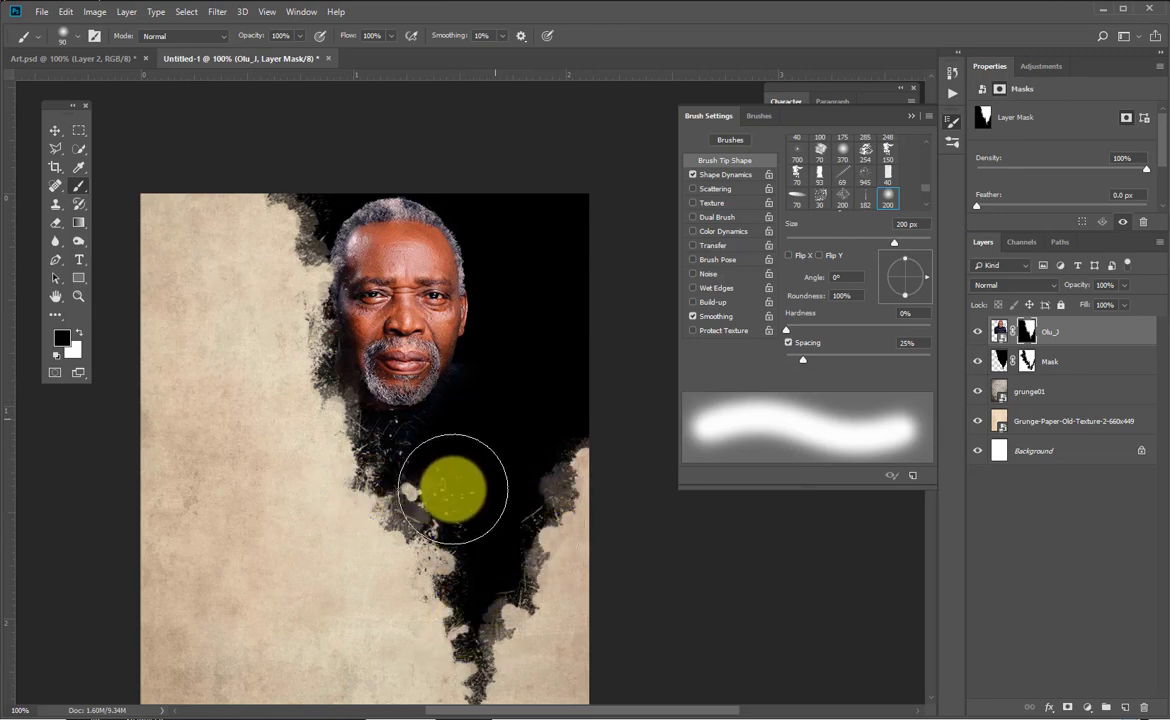
{"action": "mouse_move", "coordinate": [453, 489]}
{"action": "left_mouse_down"}
{"action": "mouse_move", "coordinate": [377, 478]}
{"action": "mouse_move", "coordinate": [364, 496]}
{"action": "mouse_move", "coordinate": [316, 479]}
{"action": "mouse_move", "coordinate": [374, 492]}
{"action": "mouse_move", "coordinate": [530, 475]}
{"action": "left_mouse_up"}
{"action": "key", "text": "v"}
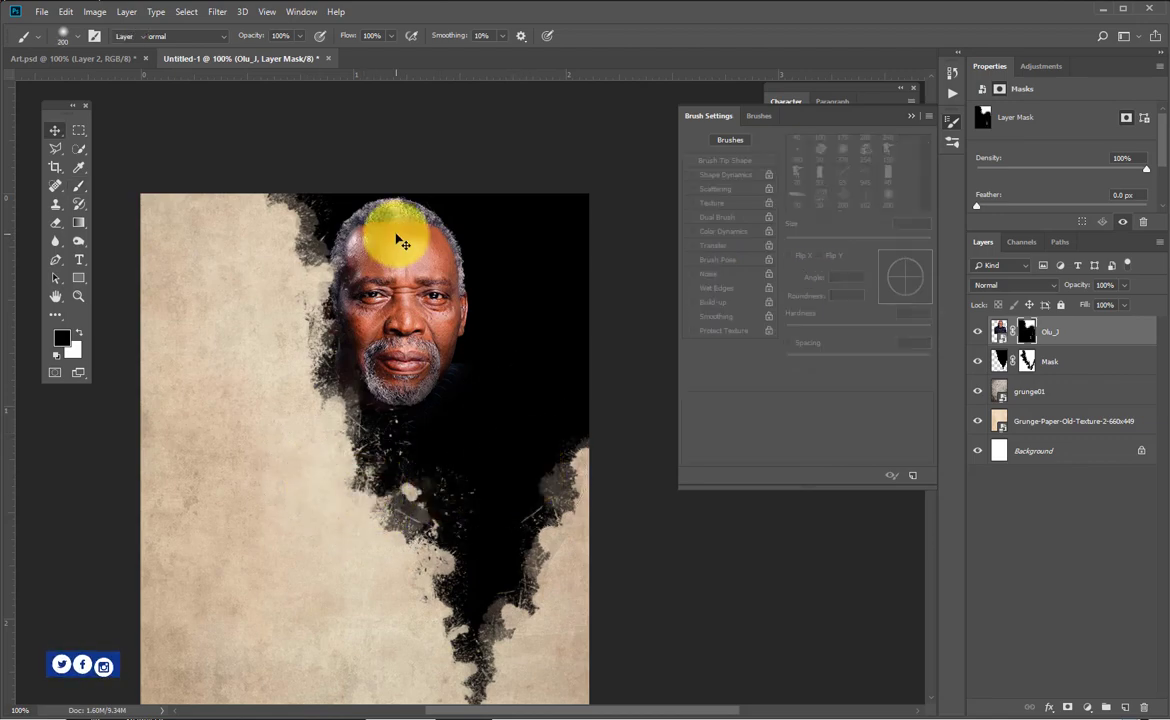
Unlink the Olu_J image from its layer mask and shift the image alone inside the tear.
{"action": "left_click", "coordinate": [1013, 334]}
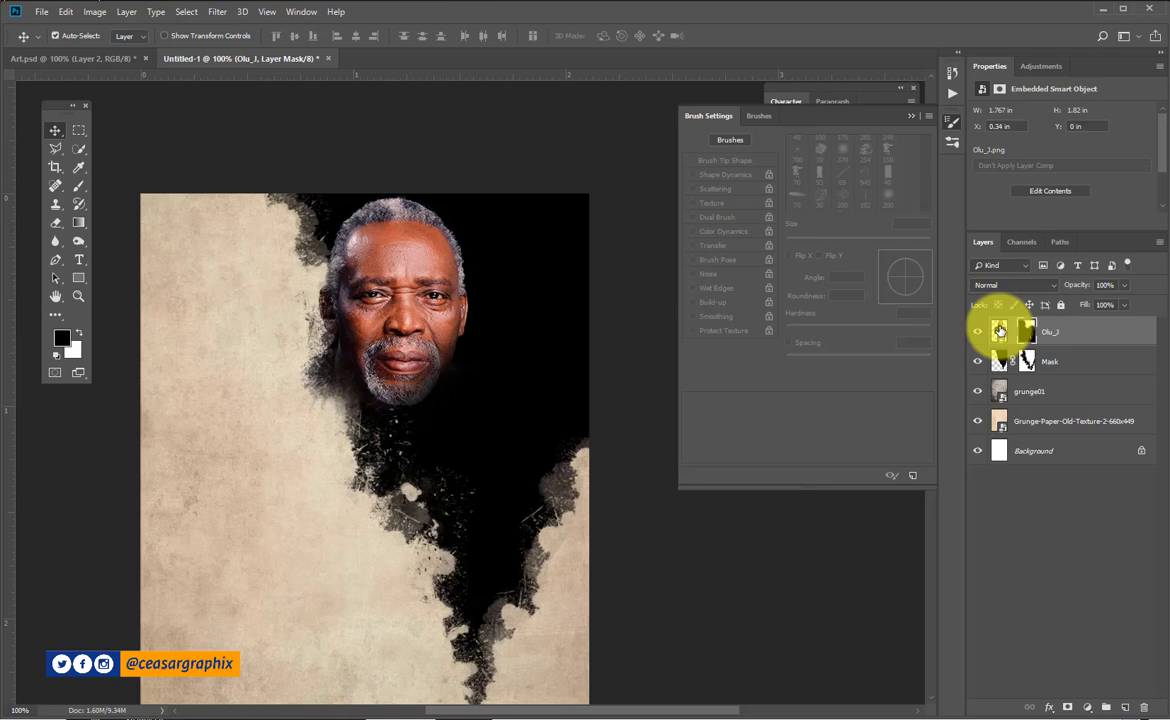
{"action": "left_click", "coordinate": [999, 331]}
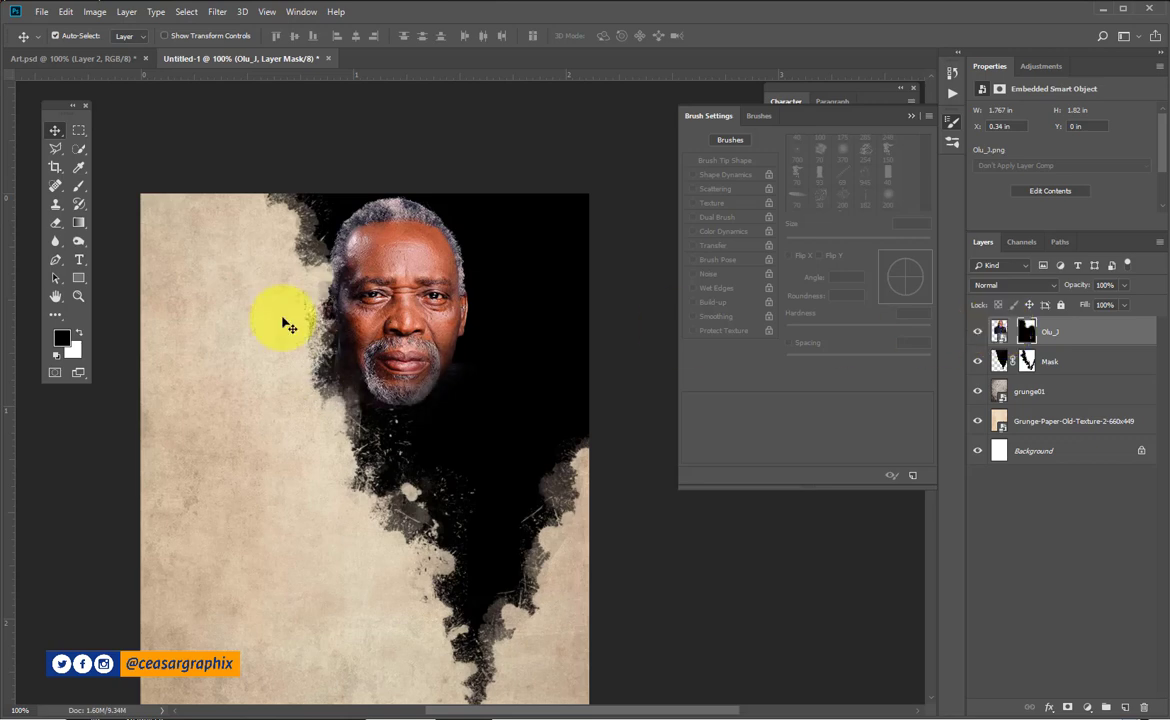
{"action": "left_click_drag", "start_coordinate": [366, 316], "coordinate": [416, 338]}
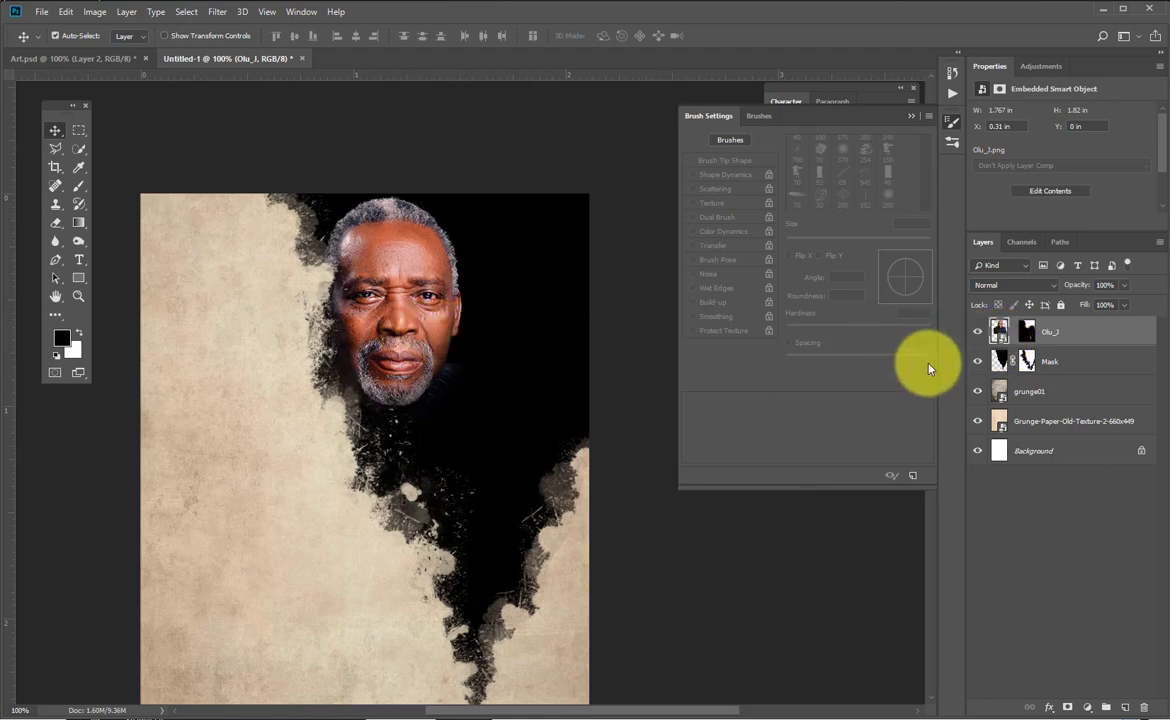
{"action": "key", "text": "Right"}
{"action": "key", "text": "Right"}
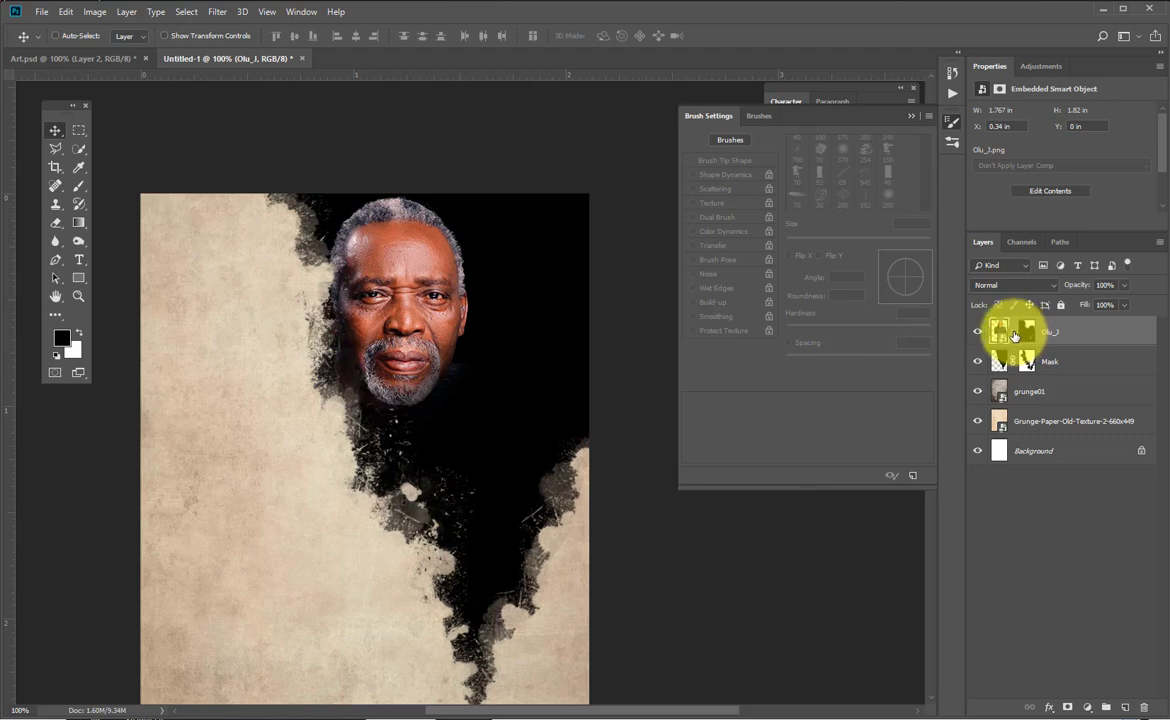
Try moving the linked portrait and mask together to the left, undo the move, and unlink the two.
{"action": "left_click_drag", "start_coordinate": [365, 336], "coordinate": [312, 345]}
{"action": "key", "text": "ctrl+z"}
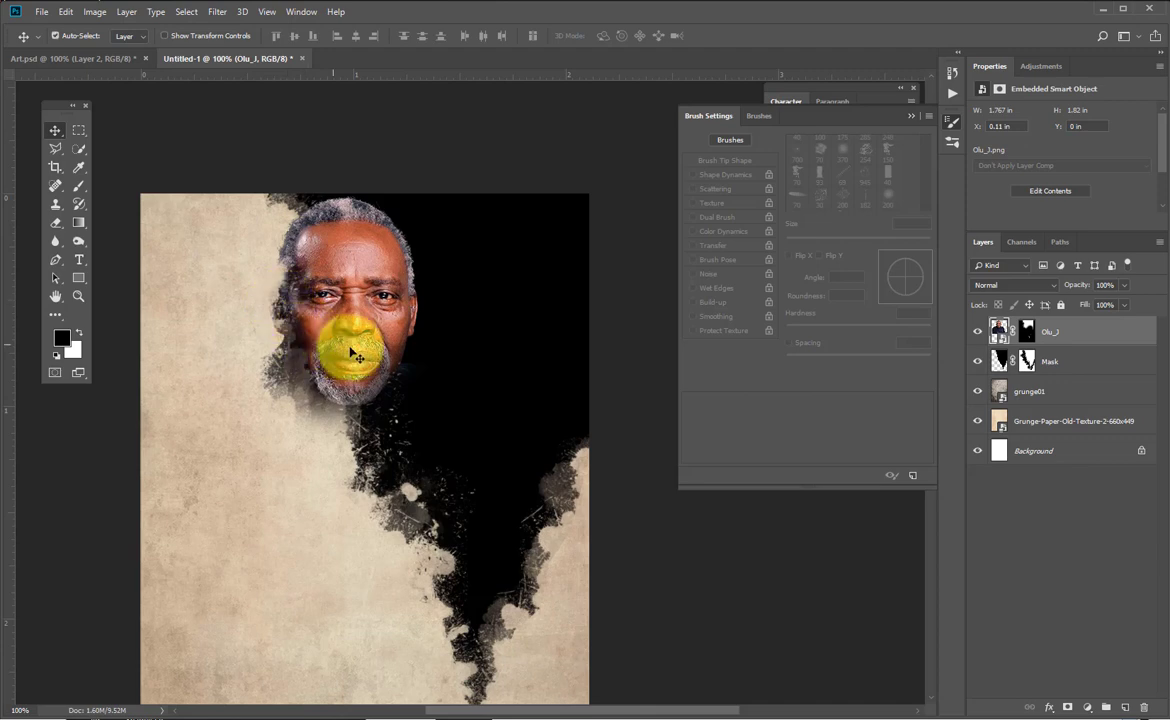
{"action": "left_click", "coordinate": [1013, 331]}
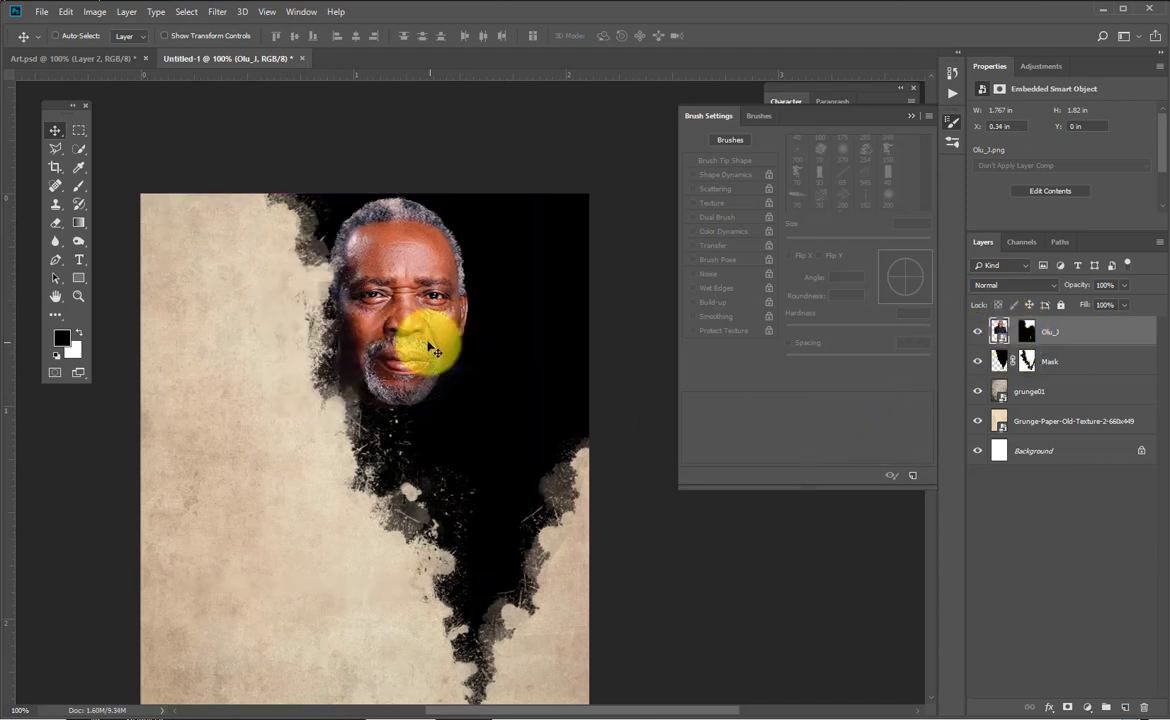
{"action": "mouse_move", "coordinate": [418, 347]}
{"action": "left_mouse_down"}
{"action": "mouse_move", "coordinate": [374, 334]}
{"action": "mouse_move", "coordinate": [384, 339]}
{"action": "left_mouse_up"}
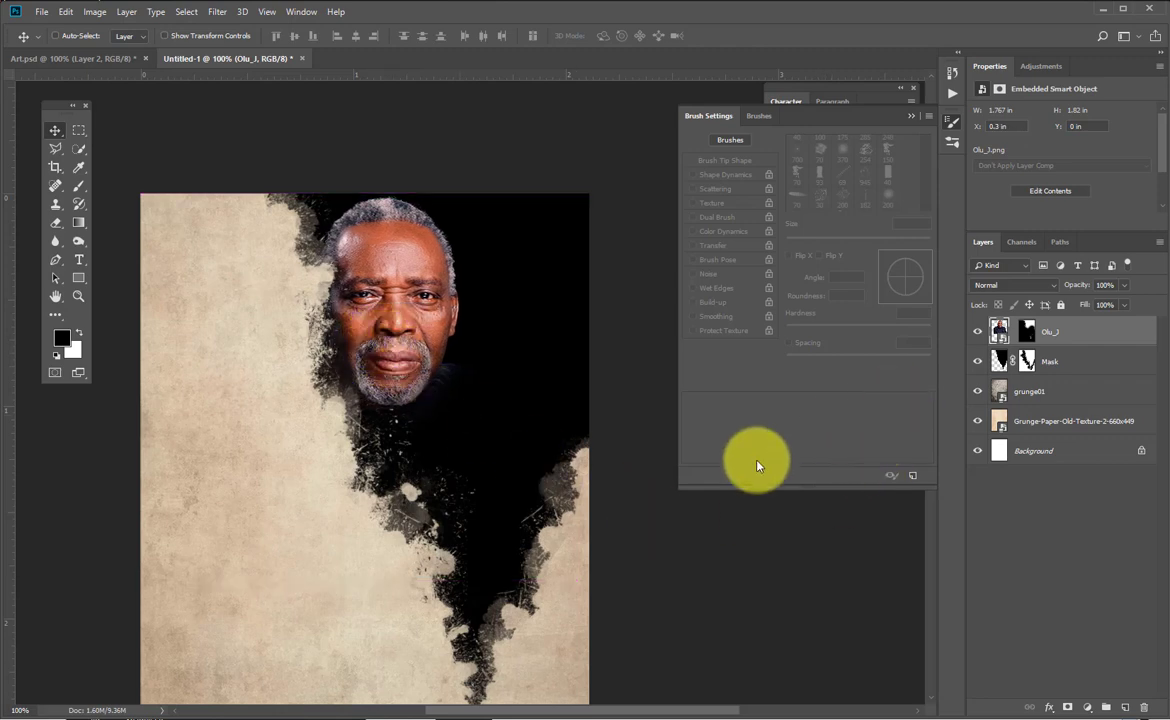
{"action": "key", "text": "ctrl"}
{"action": "key", "text": "ctrl+t"}
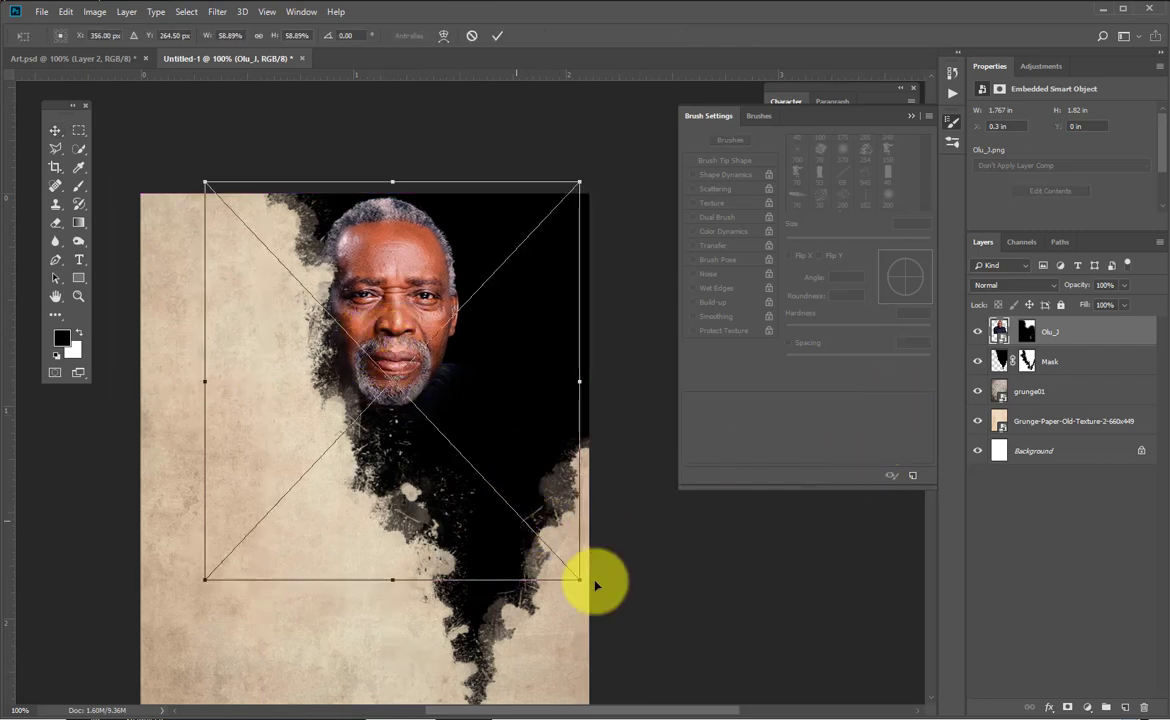
{"action": "left_click_drag", "start_coordinate": [585, 583], "coordinate": [600, 597]}
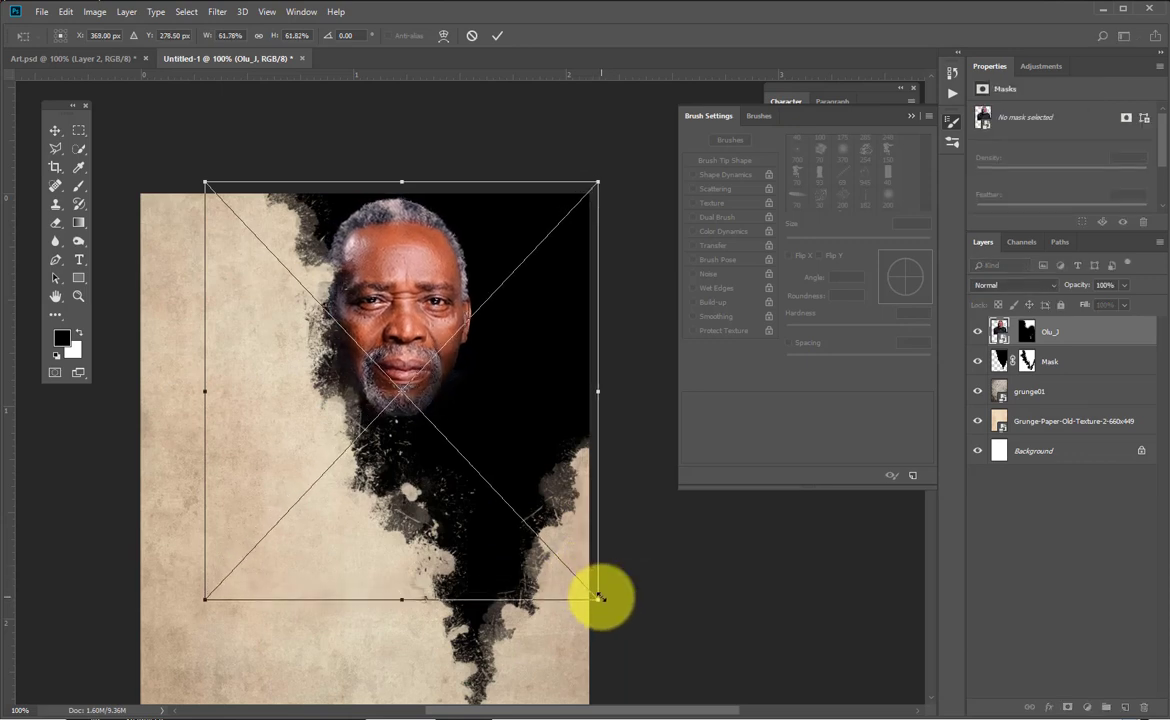
{"action": "key", "text": "Return"}
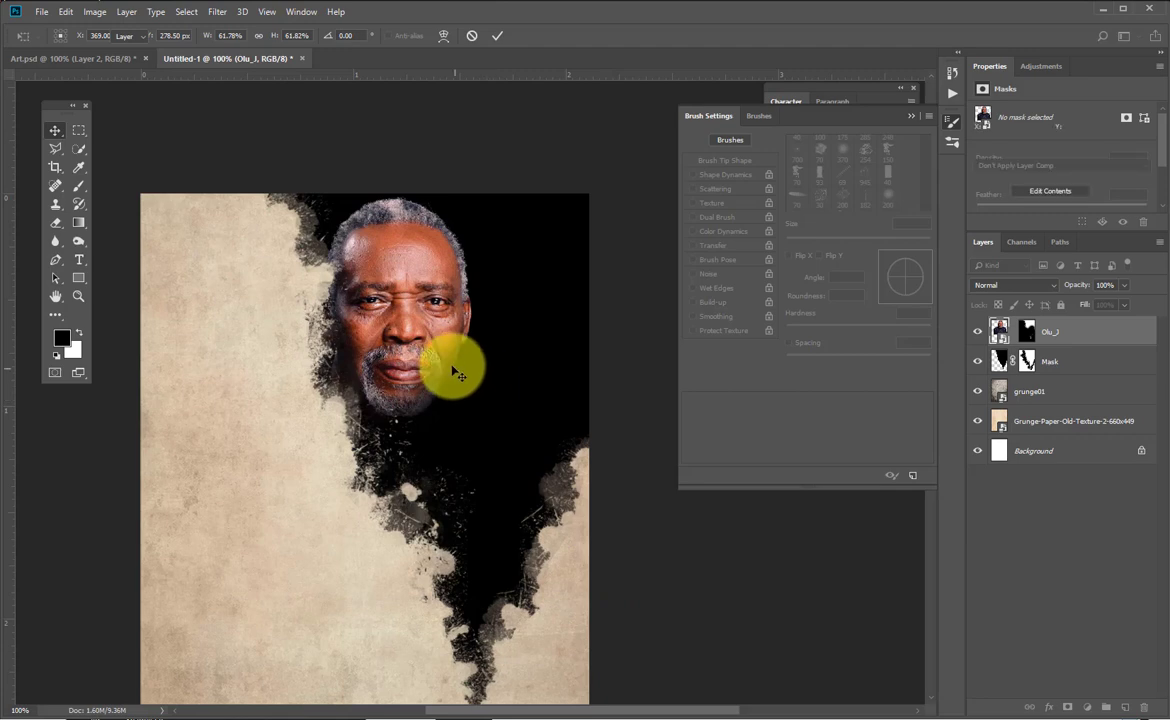
{"action": "left_click_drag", "start_coordinate": [448, 368], "coordinate": [449, 363]}
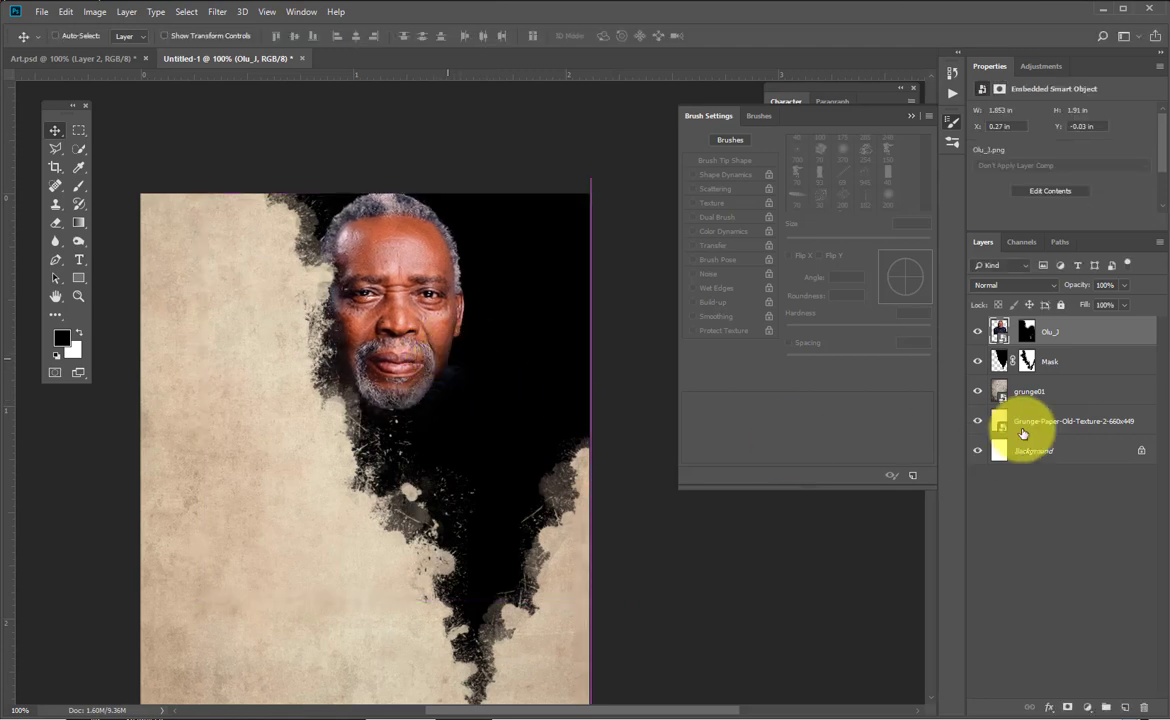
Target the Olu_J layer mask with the soft brush, reduced to 40 px, to touch up the edge beside the jaw.
{"action": "left_click", "coordinate": [1027, 333]}
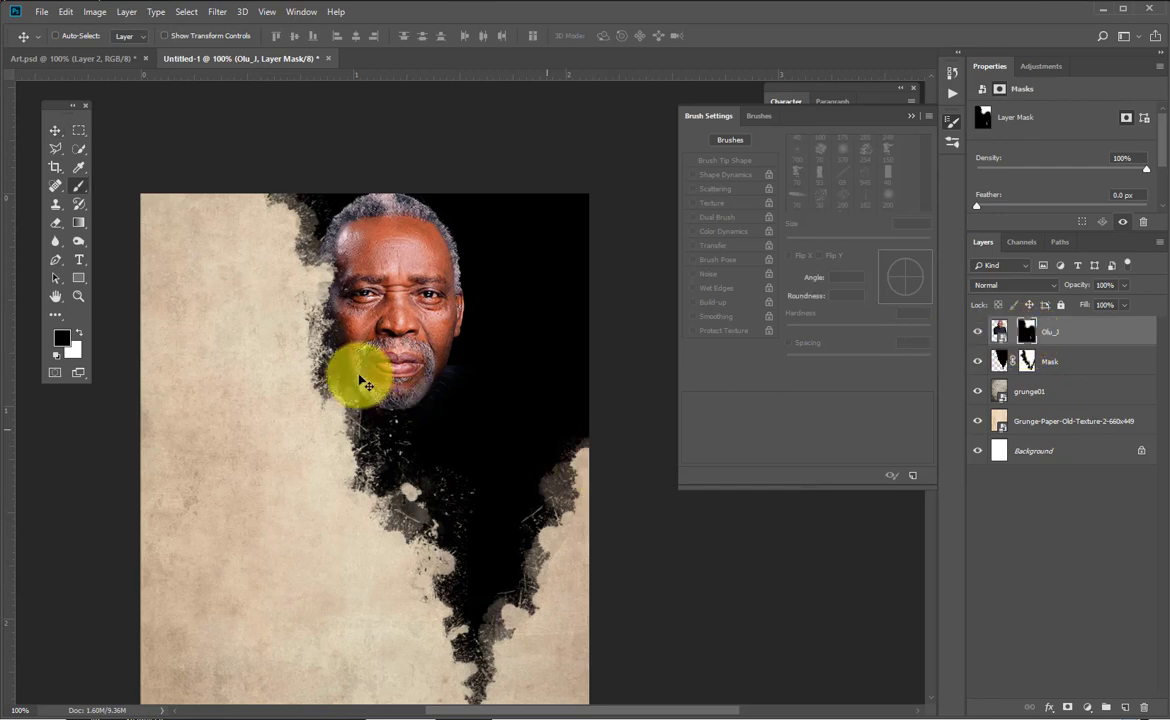
{"action": "key", "text": "b"}
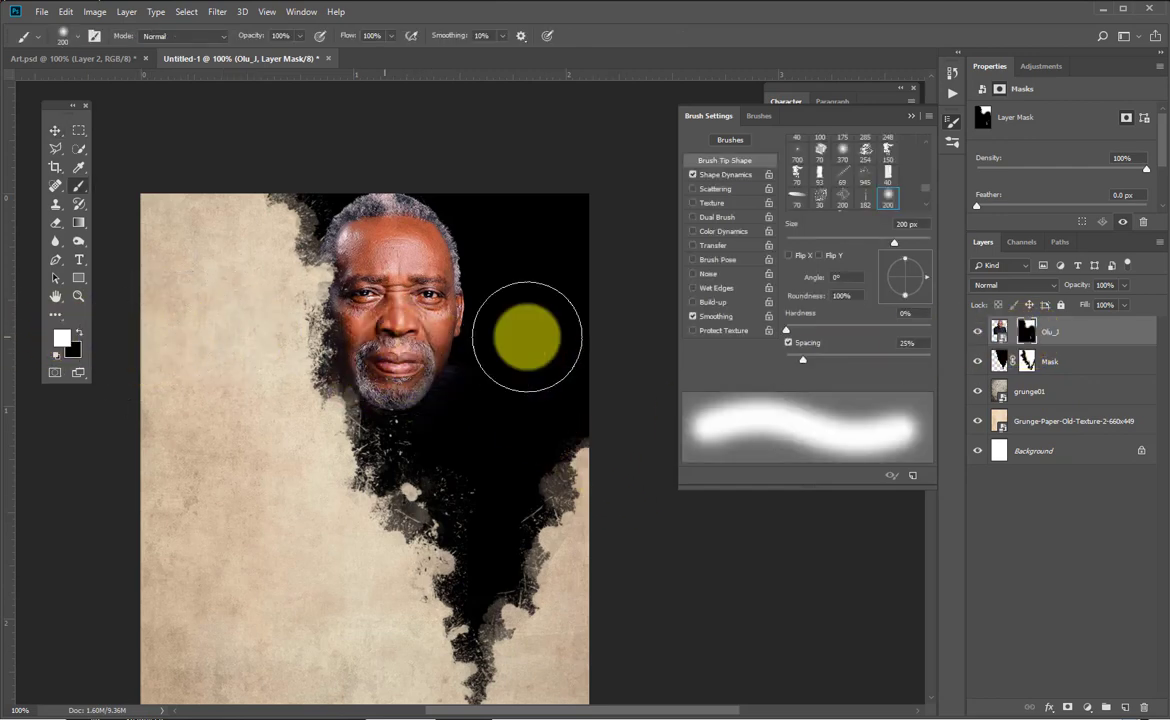
{"action": "key", "text": "bracketleft"}
{"action": "key", "text": "bracketleft"}
{"action": "key", "text": "bracketleft"}
{"action": "key", "text": "bracketleft"}
{"action": "key", "text": "bracketleft"}
{"action": "key", "text": "bracketleft"}
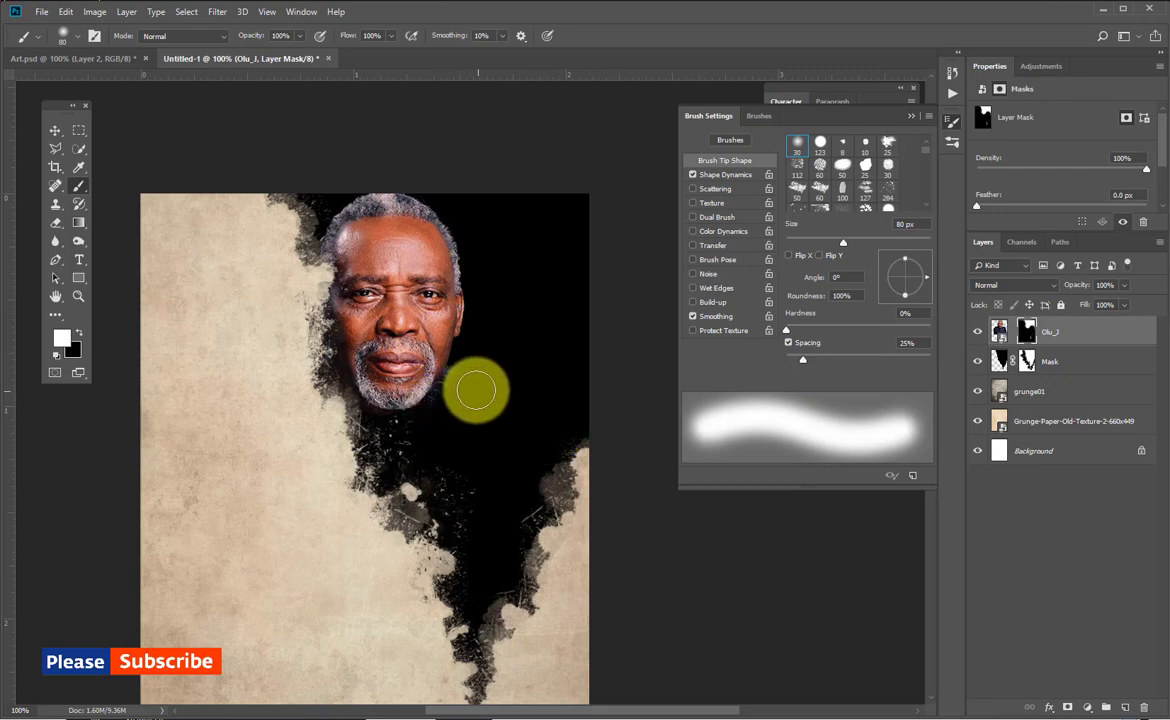
{"action": "key", "text": "bracketleft"}
{"action": "key", "text": "bracketleft"}
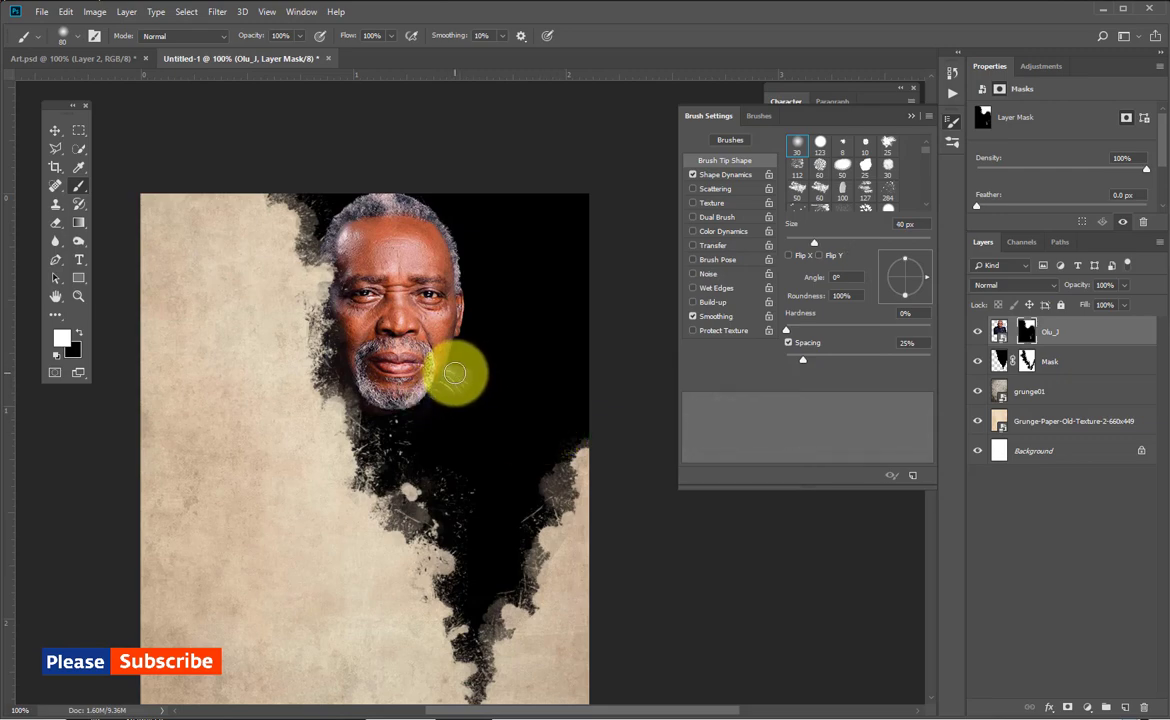
{"action": "key", "text": "x"}
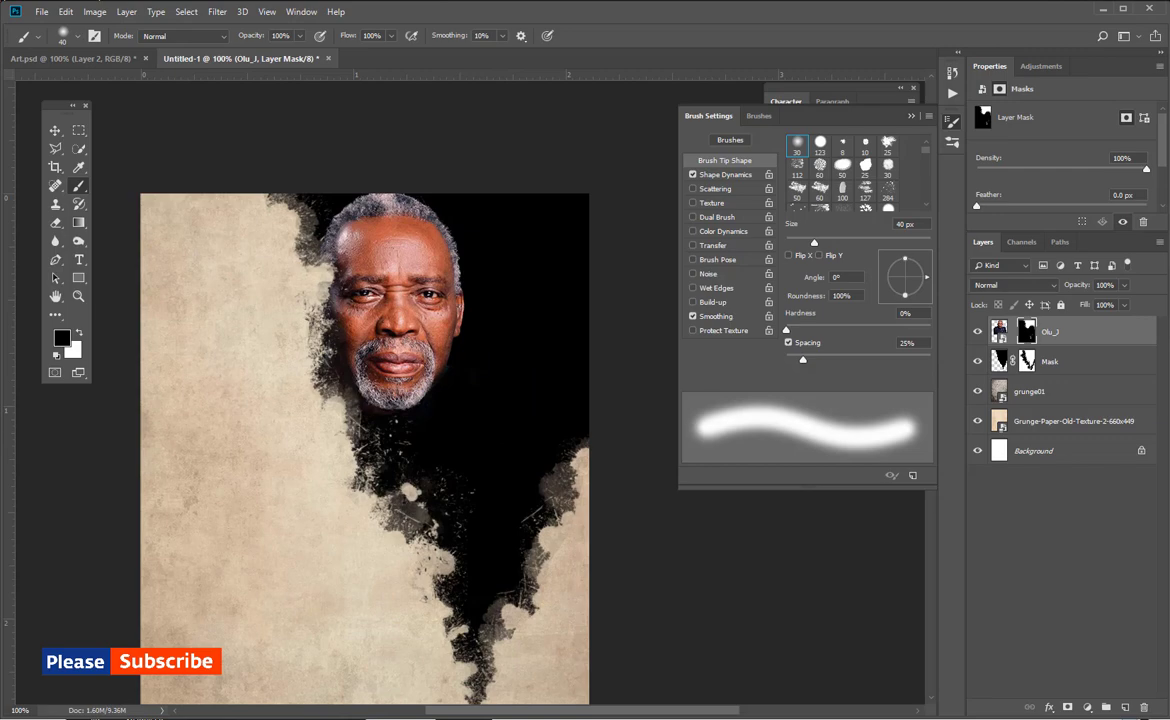
Switch to File Explorer and place the 2face image from the Excercise_Files folder into the poster at full size.
{"action": "key", "text": "alt+Tab"}
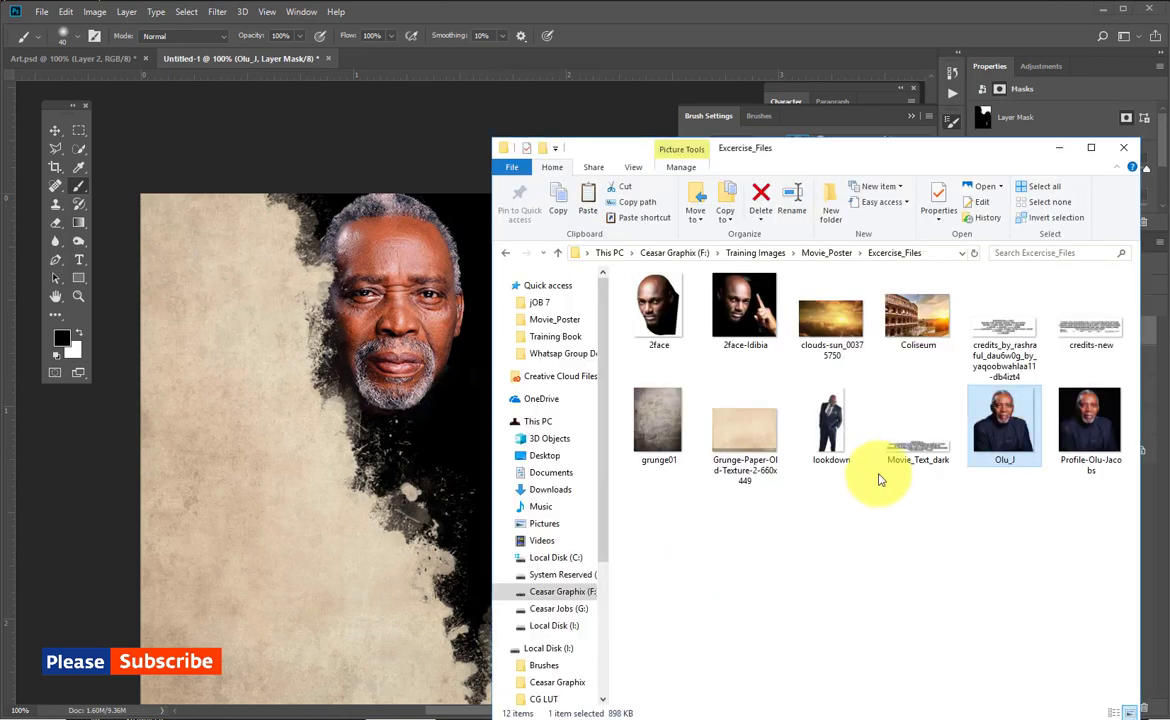
{"action": "left_click_drag", "start_coordinate": [658, 305], "coordinate": [292, 392]}
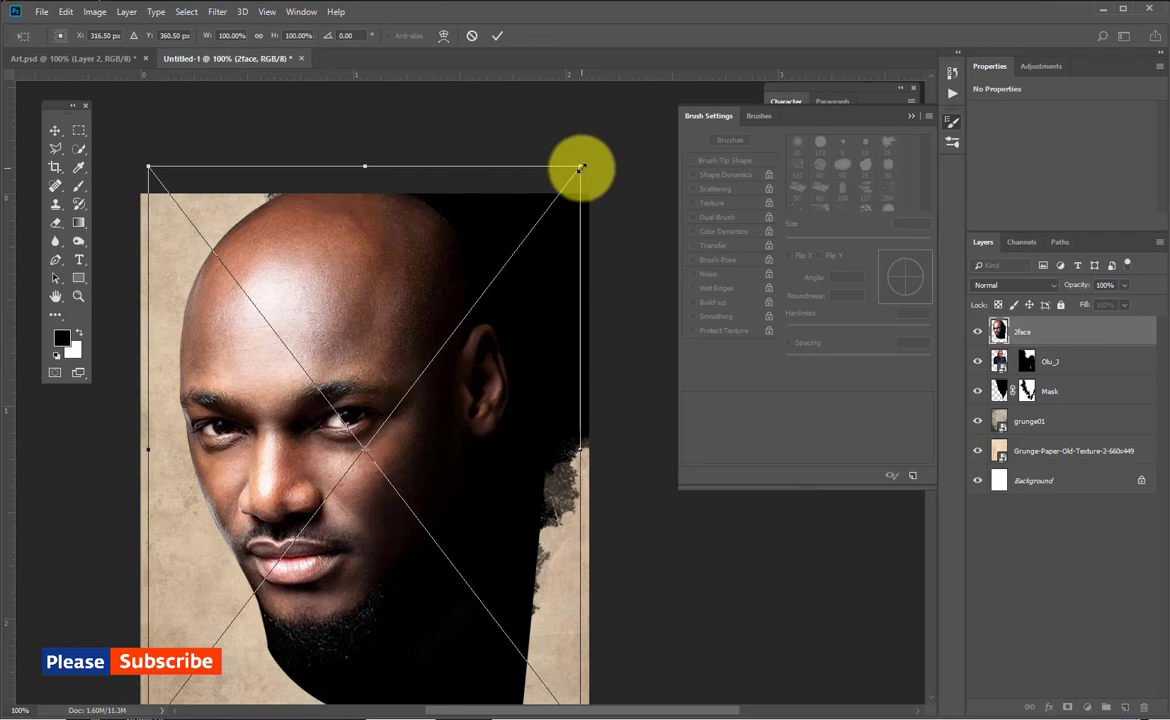
{"action": "key", "text": "Return"}
{"action": "key", "text": "b"}
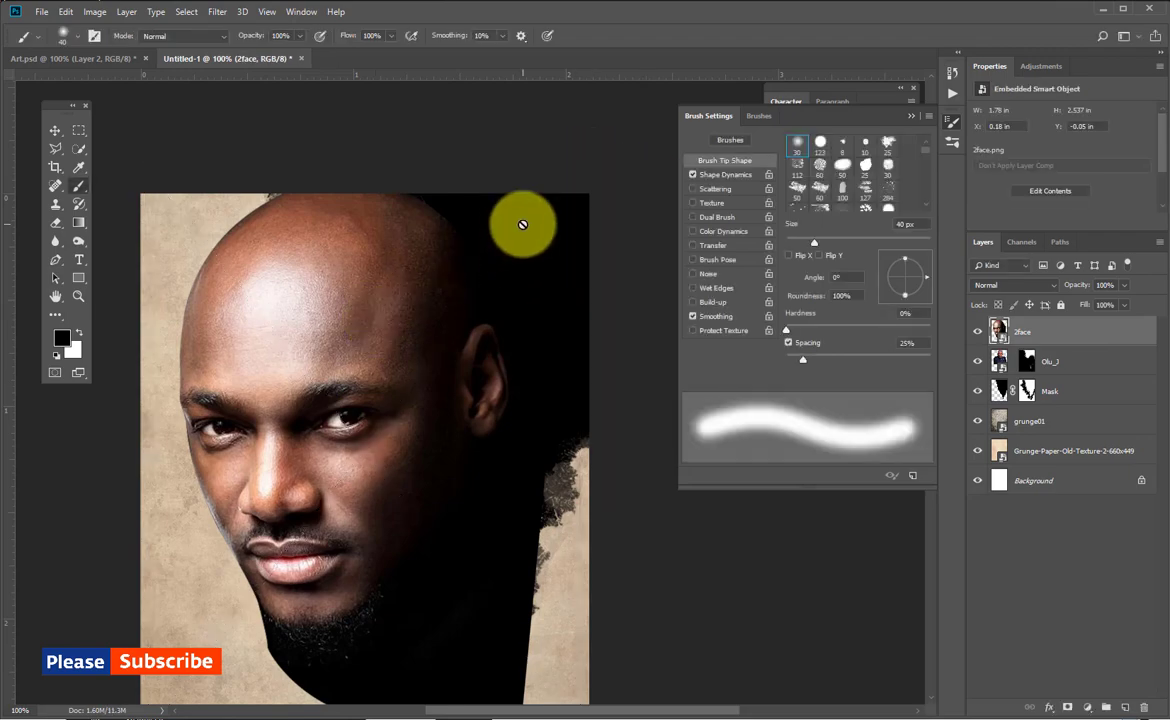
Scale the 2face portrait down to about 60% and move it into the black tear beside the Olu_J face.
{"action": "key", "text": "ctrl+t"}
{"action": "left_click_drag", "start_coordinate": [556, 193], "coordinate": [478, 262]}
{"action": "left_click_drag", "start_coordinate": [384, 358], "coordinate": [530, 243]}
{"action": "key", "text": "Return"}
{"action": "left_click", "coordinate": [478, 300]}
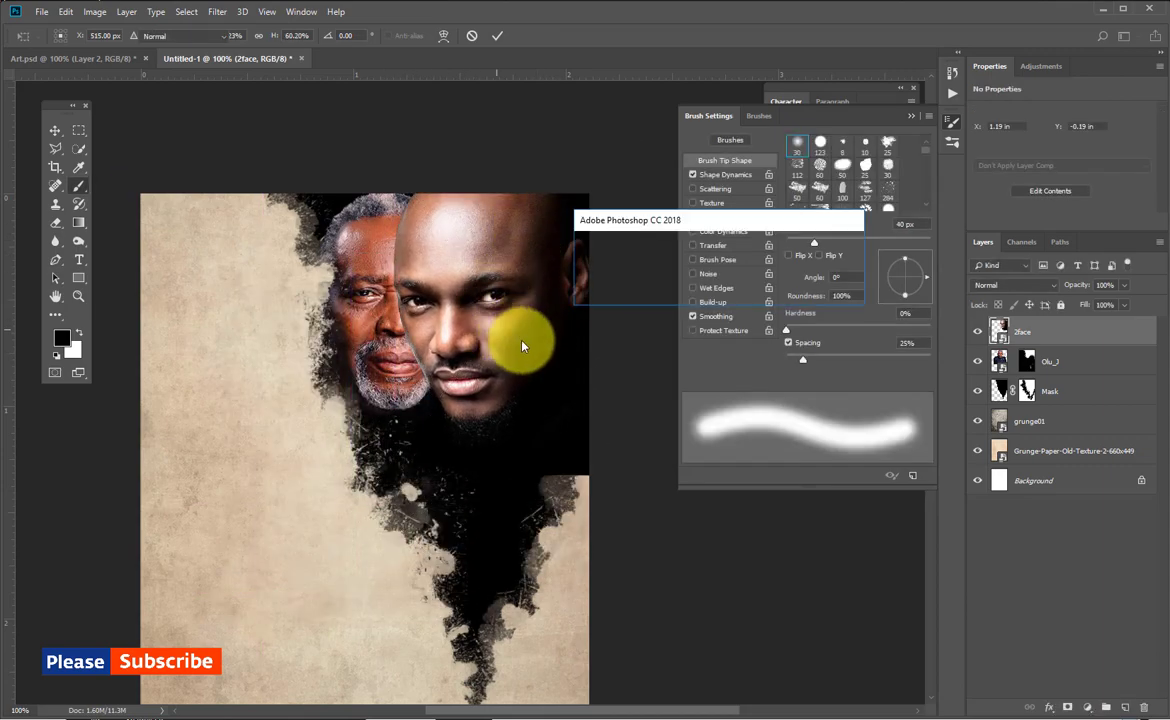
{"action": "left_click", "coordinate": [754, 290]}
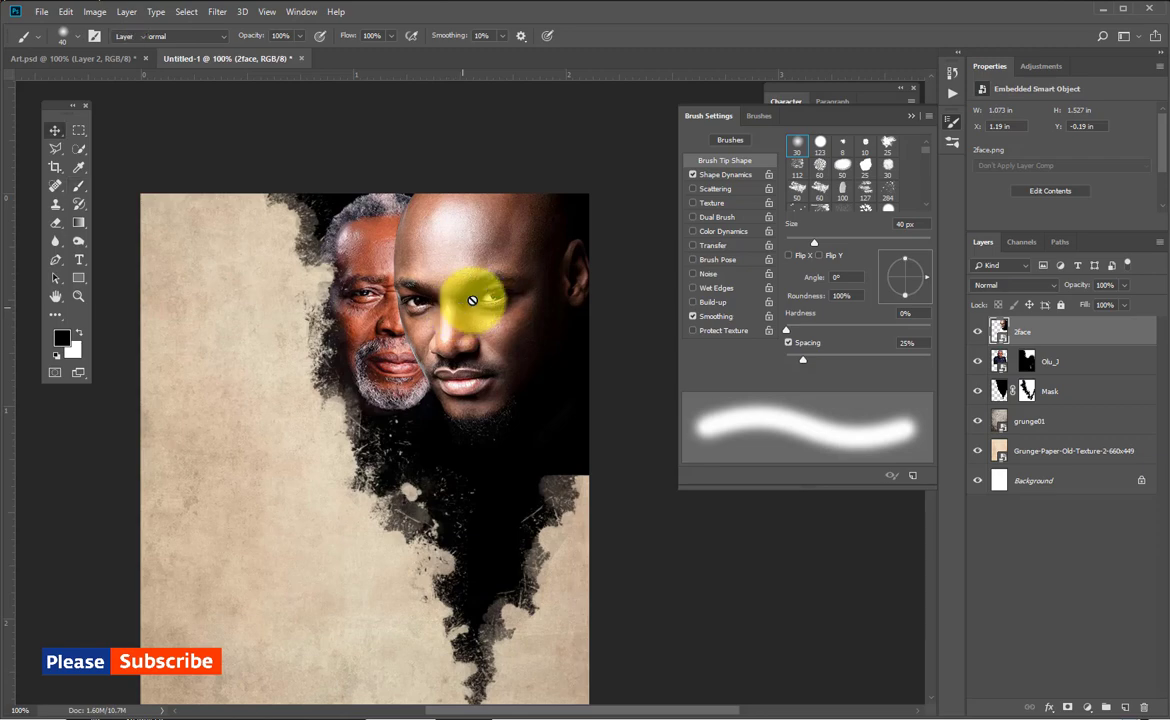
{"action": "key", "text": "v"}
{"action": "left_click_drag", "start_coordinate": [543, 323], "coordinate": [441, 303]}
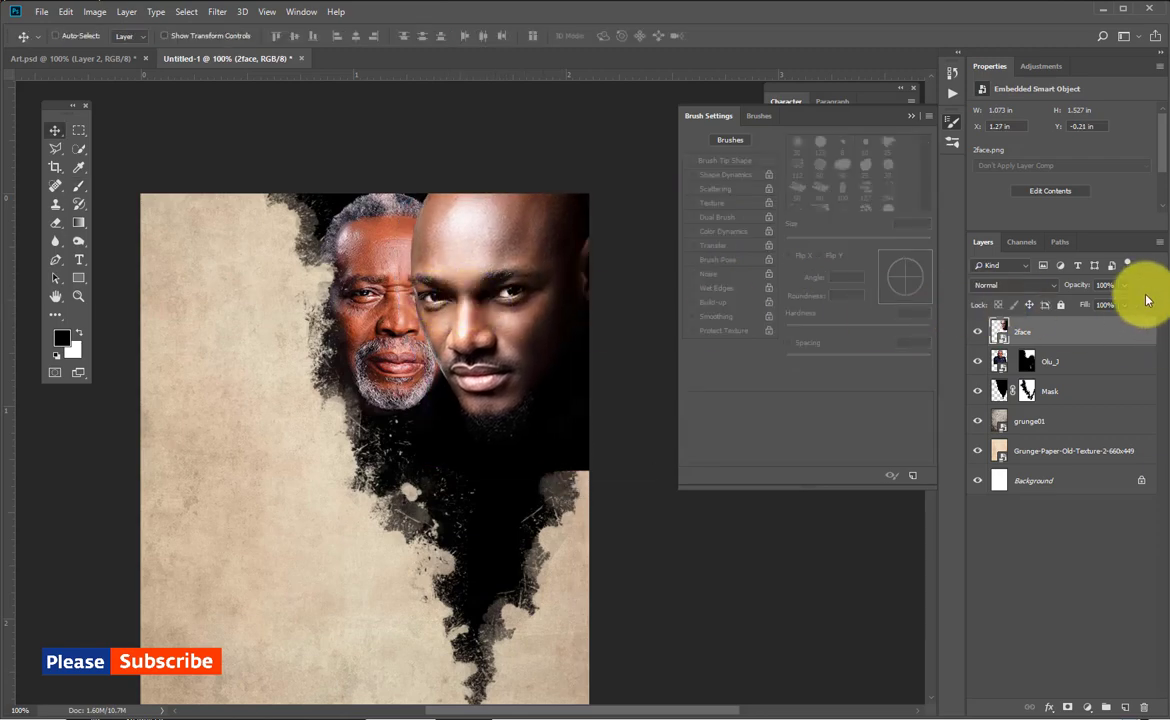
Lower the 2face layer's opacity to 32%, nudge it and inspect its overlap with the Olu_J face up close, and restore the opacity to 100%.
{"action": "left_click_drag", "start_coordinate": [1124, 287], "coordinate": [1080, 303]}
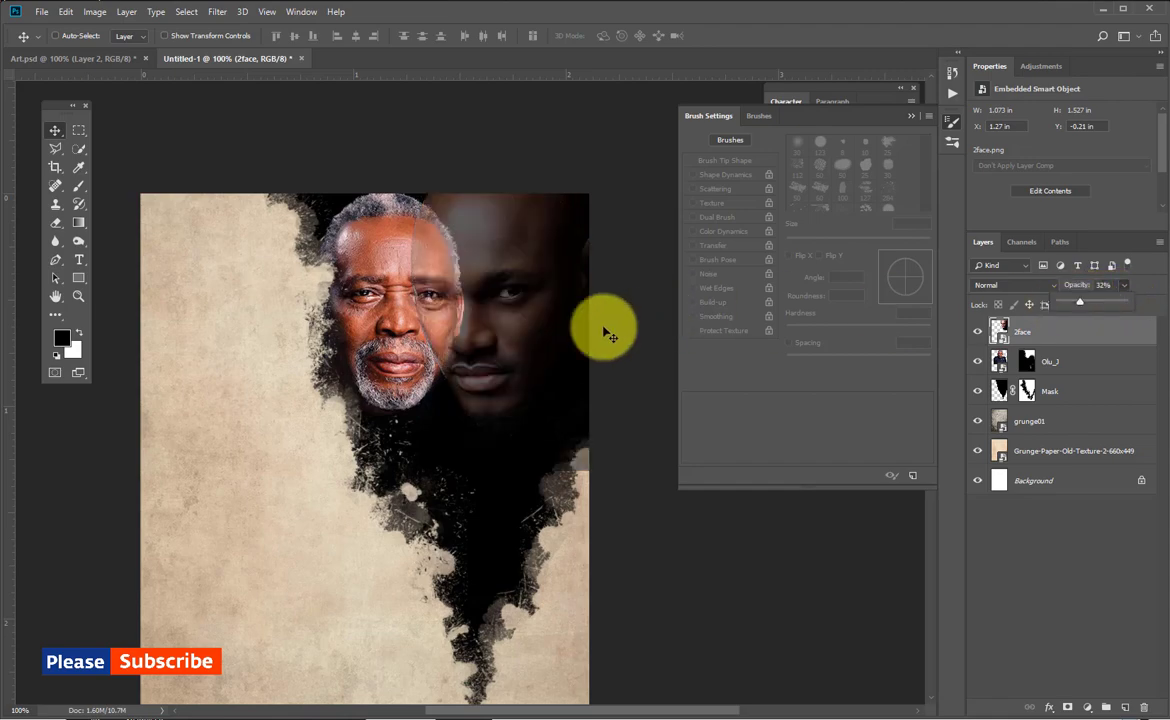
{"action": "left_click_drag", "start_coordinate": [518, 340], "coordinate": [510, 339]}
{"action": "left_click_drag", "start_coordinate": [417, 263], "coordinate": [504, 387]}
{"action": "left_click_drag", "start_coordinate": [520, 440], "coordinate": [567, 488]}
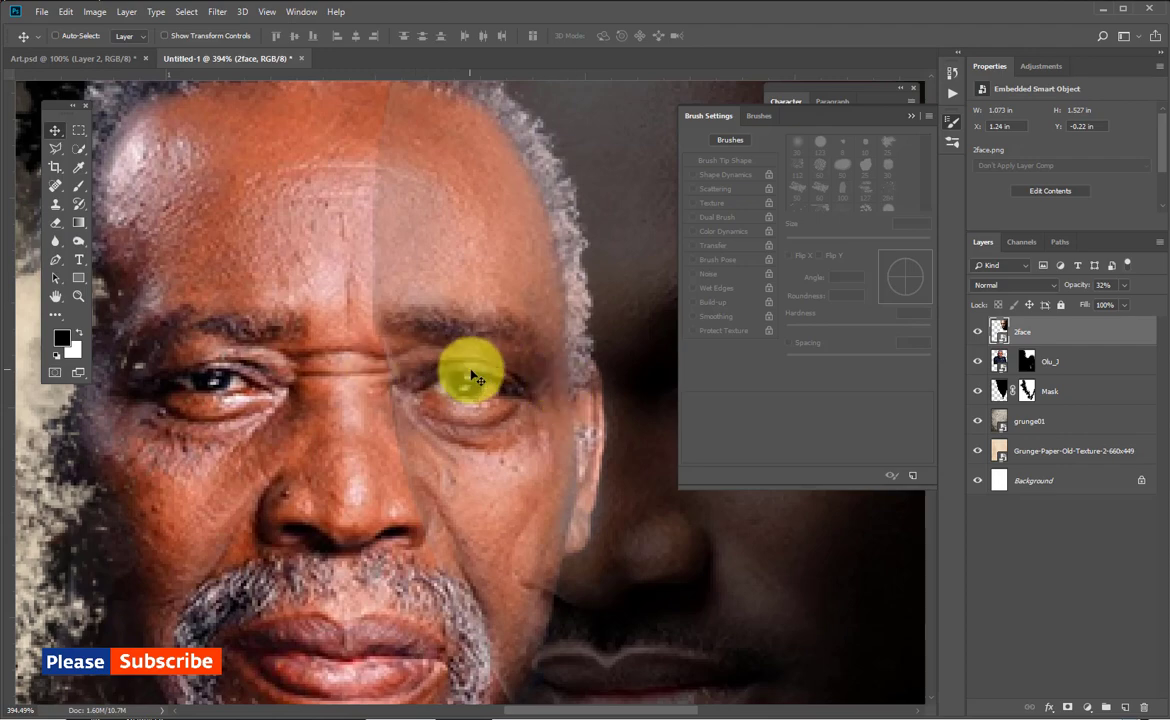
{"action": "left_click_drag", "start_coordinate": [560, 554], "coordinate": [498, 514]}
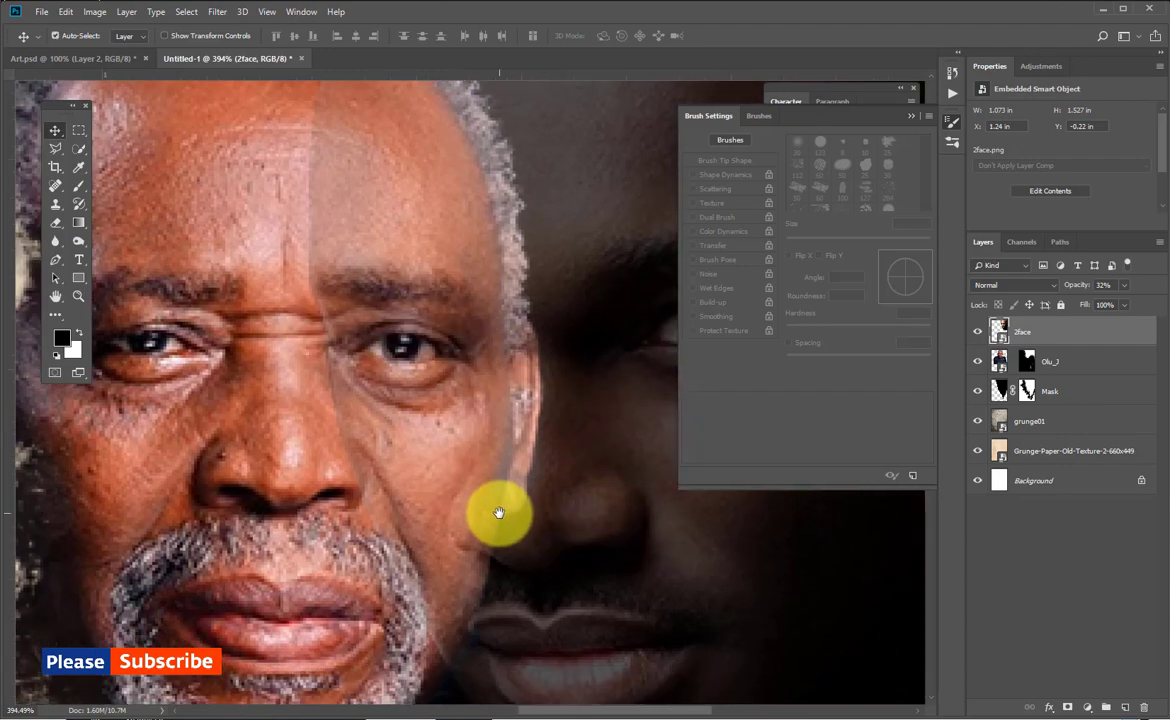
{"action": "key", "text": "ctrl+1"}
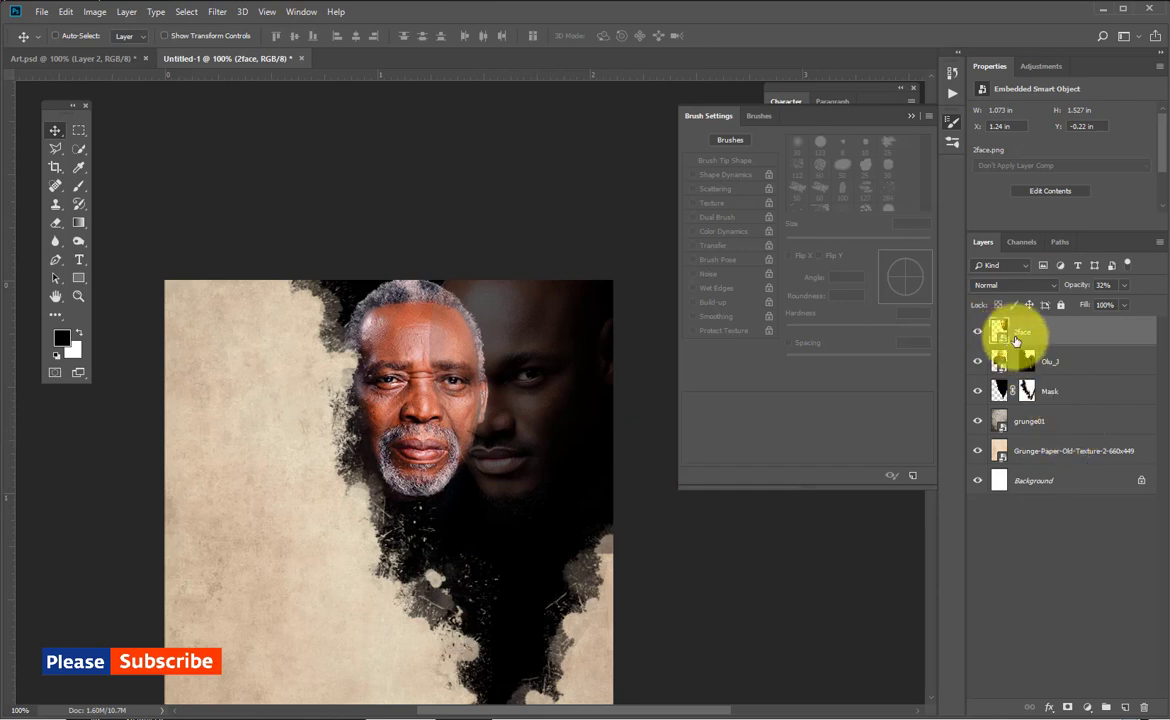
{"action": "left_click", "coordinate": [1124, 285]}
{"action": "left_click_drag", "start_coordinate": [1141, 303], "coordinate": [1163, 302]}
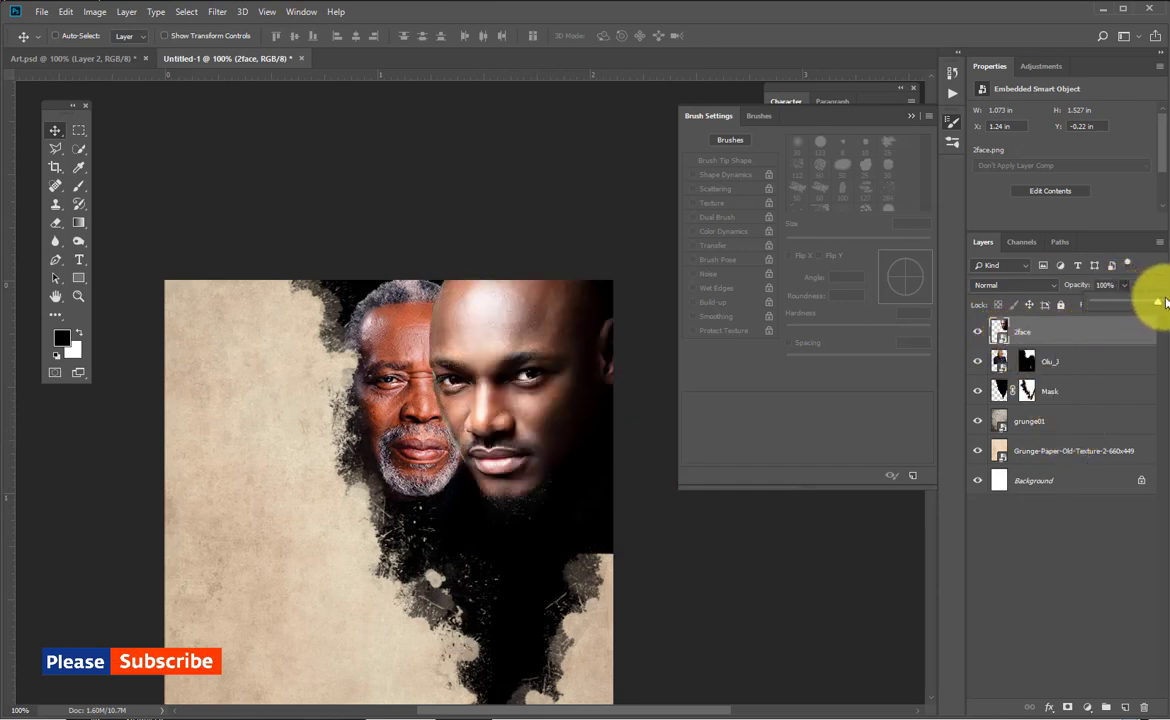
Move the 2face portrait further right and scale it down to about 52% so it sits tightly against the Olu_J face.
{"action": "left_click_drag", "start_coordinate": [431, 353], "coordinate": [512, 355]}
{"action": "key", "text": "ctrl+t"}
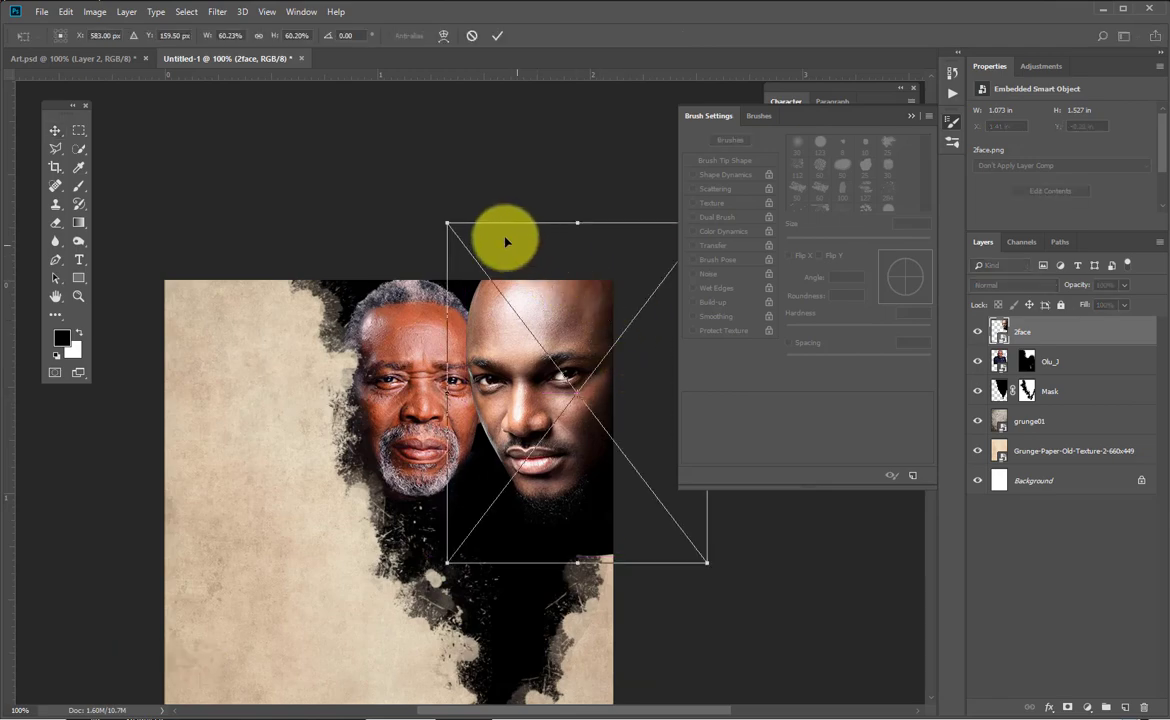
{"action": "mouse_move", "coordinate": [445, 227]}
{"action": "left_mouse_down"}
{"action": "mouse_move", "coordinate": [462, 232]}
{"action": "mouse_move", "coordinate": [453, 237]}
{"action": "left_mouse_up"}
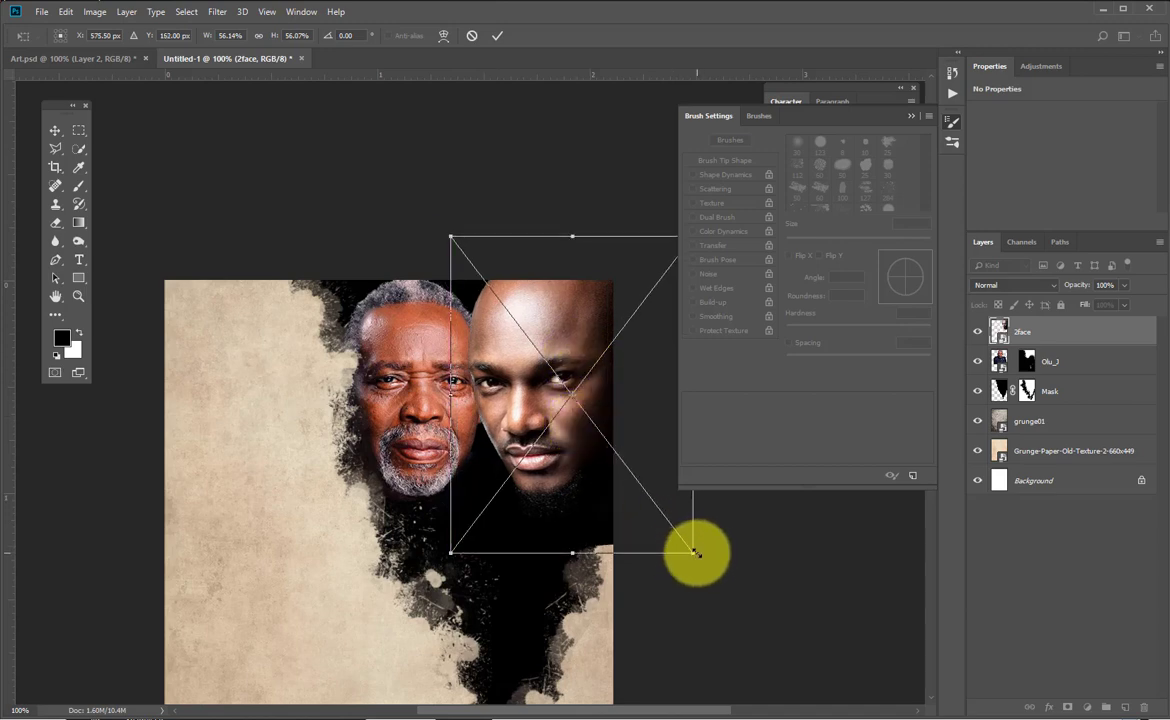
{"action": "left_click_drag", "start_coordinate": [693, 552], "coordinate": [686, 545]}
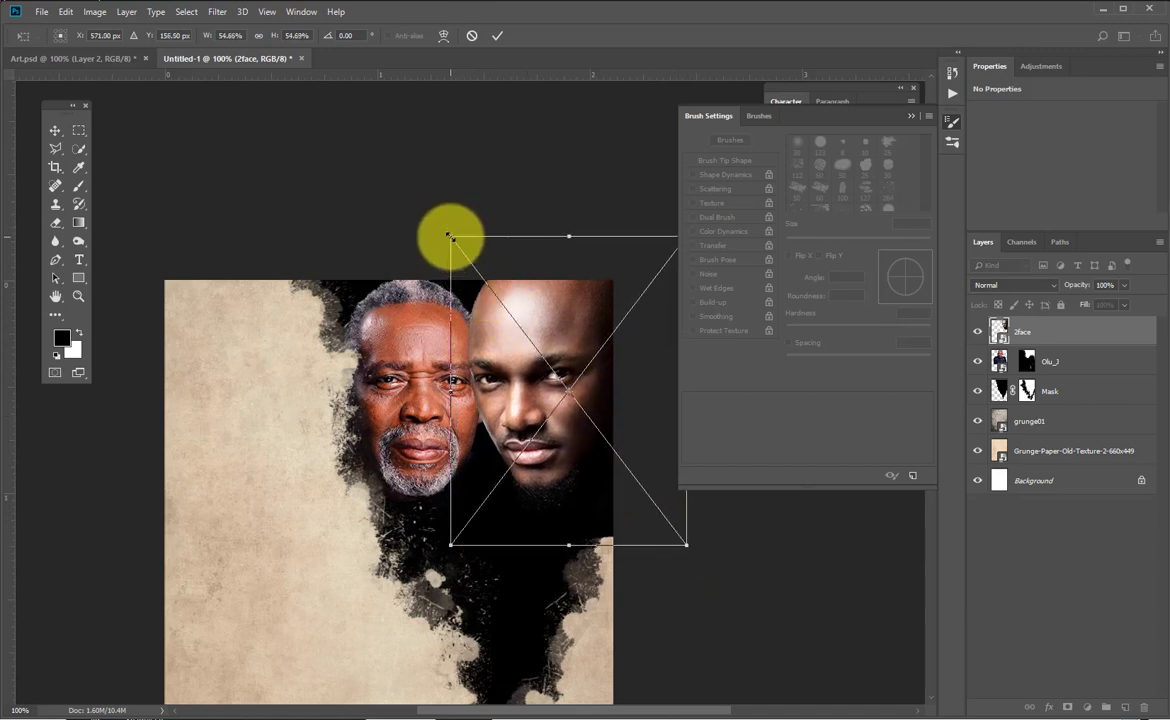
{"action": "left_click_drag", "start_coordinate": [448, 235], "coordinate": [453, 238]}
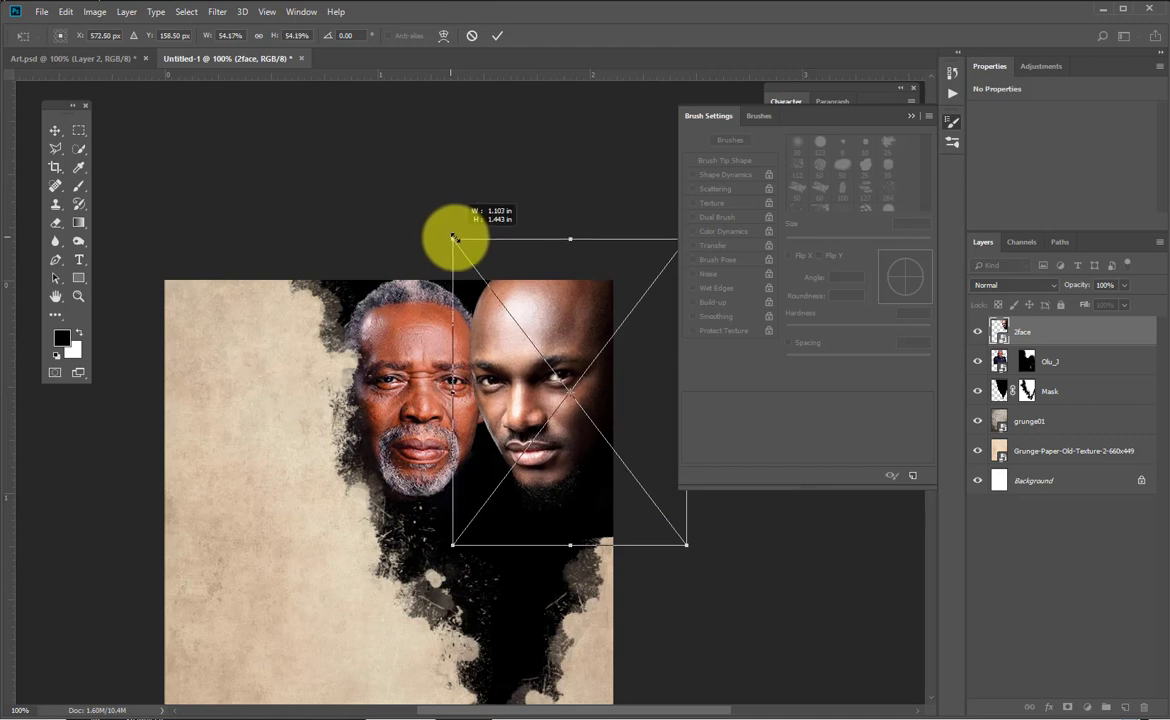
{"action": "left_click_drag", "start_coordinate": [588, 445], "coordinate": [586, 451]}
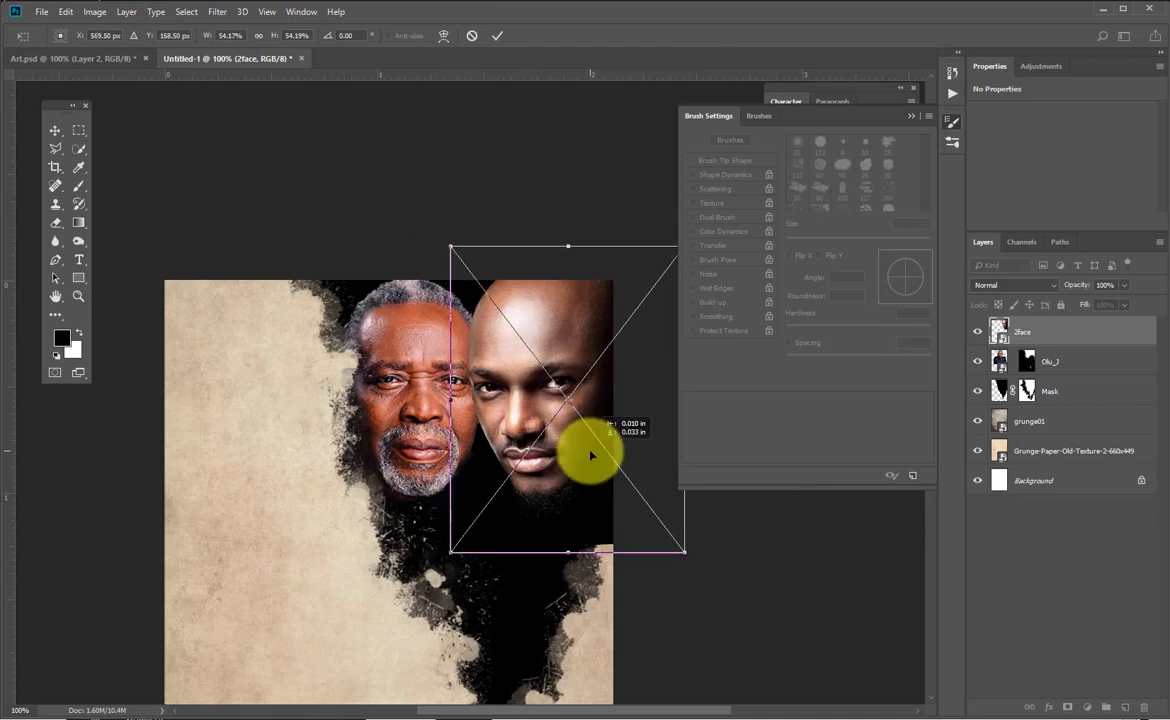
{"action": "left_click_drag", "start_coordinate": [684, 553], "coordinate": [668, 532]}
{"action": "left_click_drag", "start_coordinate": [516, 378], "coordinate": [516, 374]}
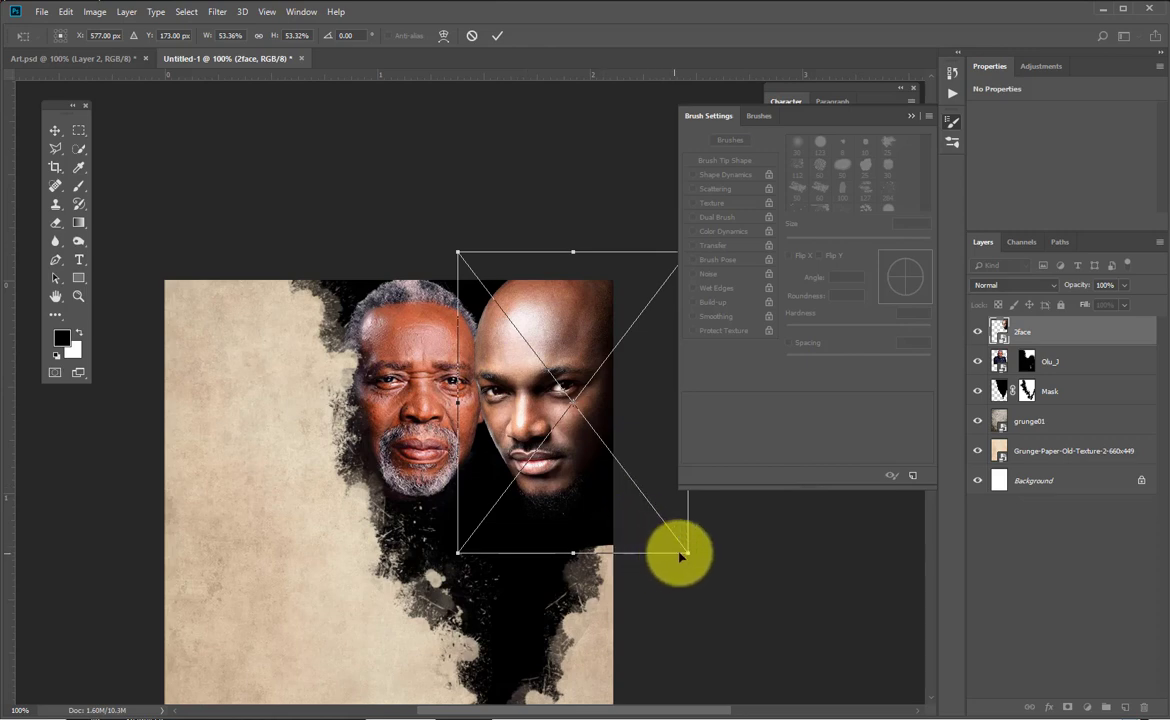
{"action": "left_click_drag", "start_coordinate": [687, 551], "coordinate": [685, 548]}
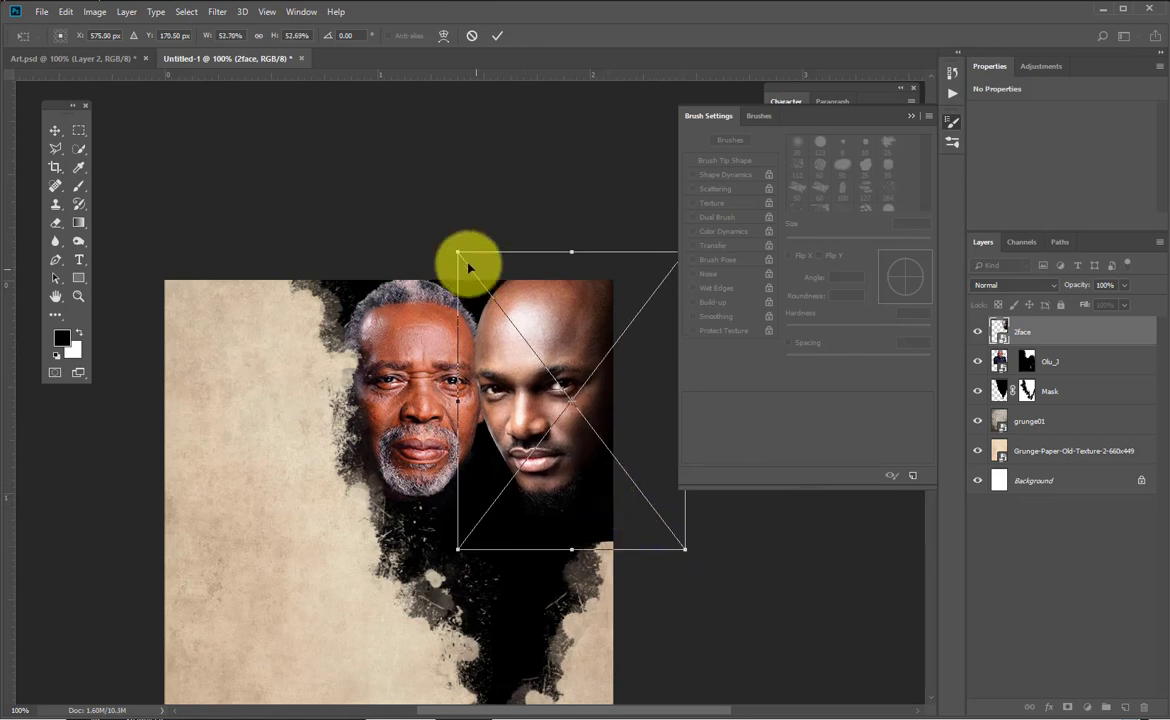
{"action": "double_click", "coordinate": [496, 347]}
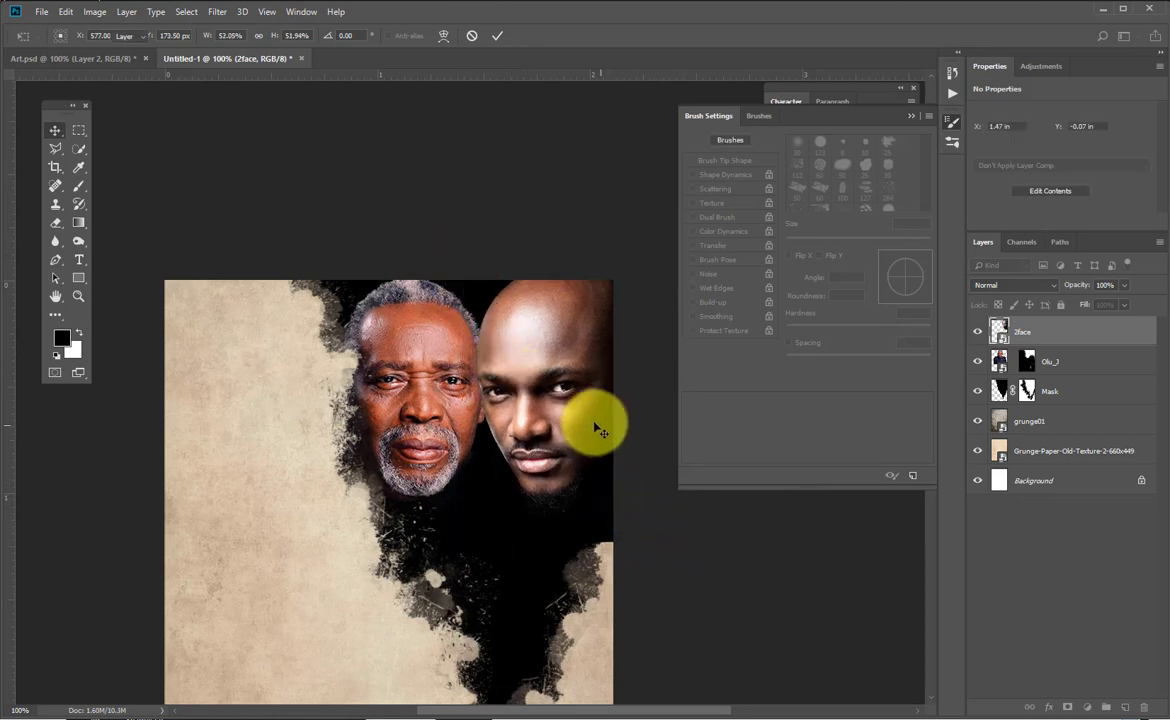
Hide the 2face layer and add a Hue/Saturation adjustment layer clipped to the Olu_J layer.
{"action": "left_click_drag", "start_coordinate": [553, 377], "coordinate": [500, 378]}
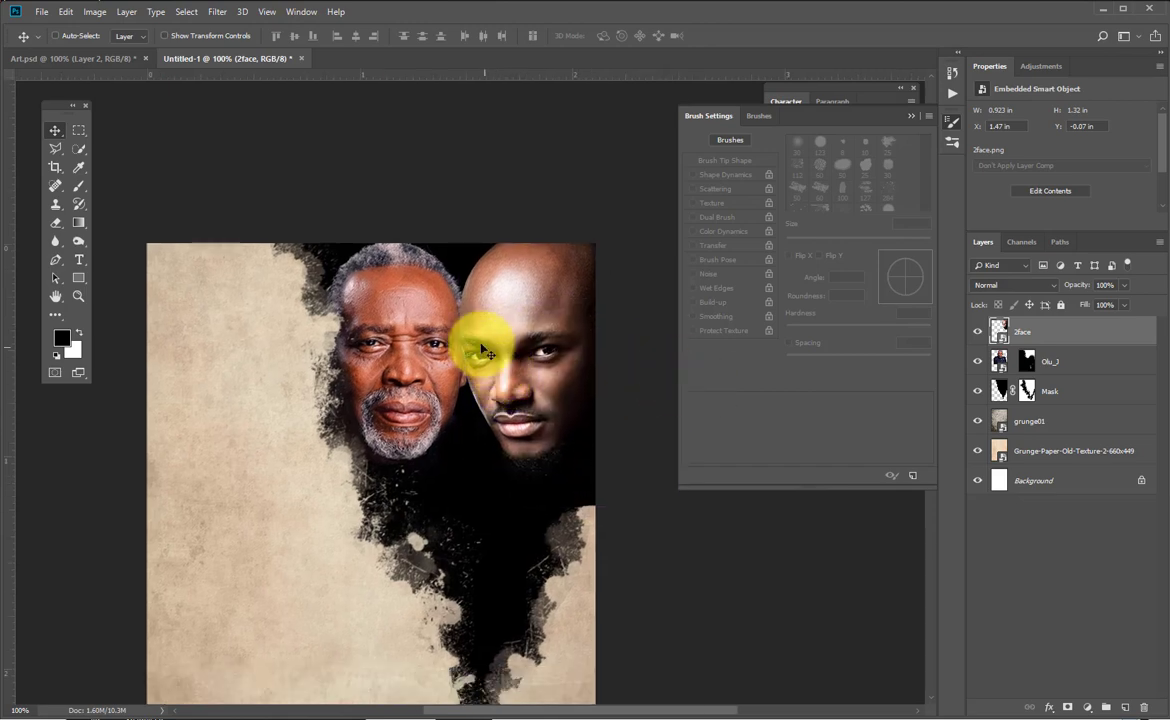
{"action": "left_click", "coordinate": [1057, 360]}
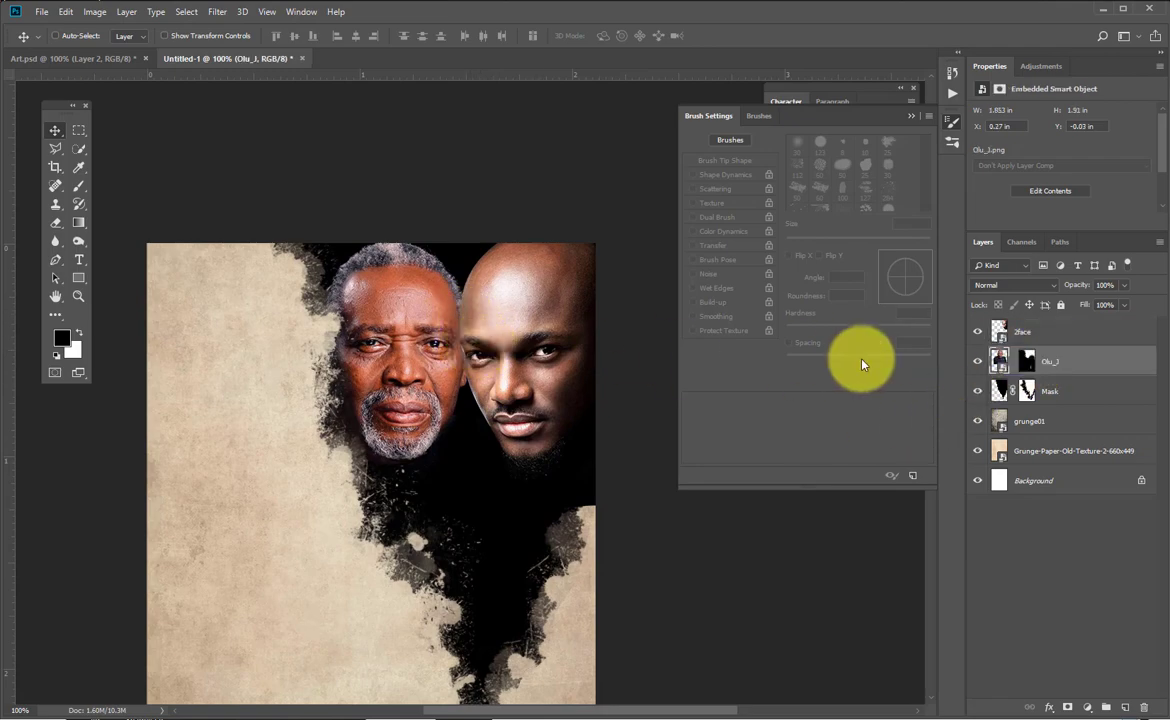
{"action": "left_click", "coordinate": [977, 331]}
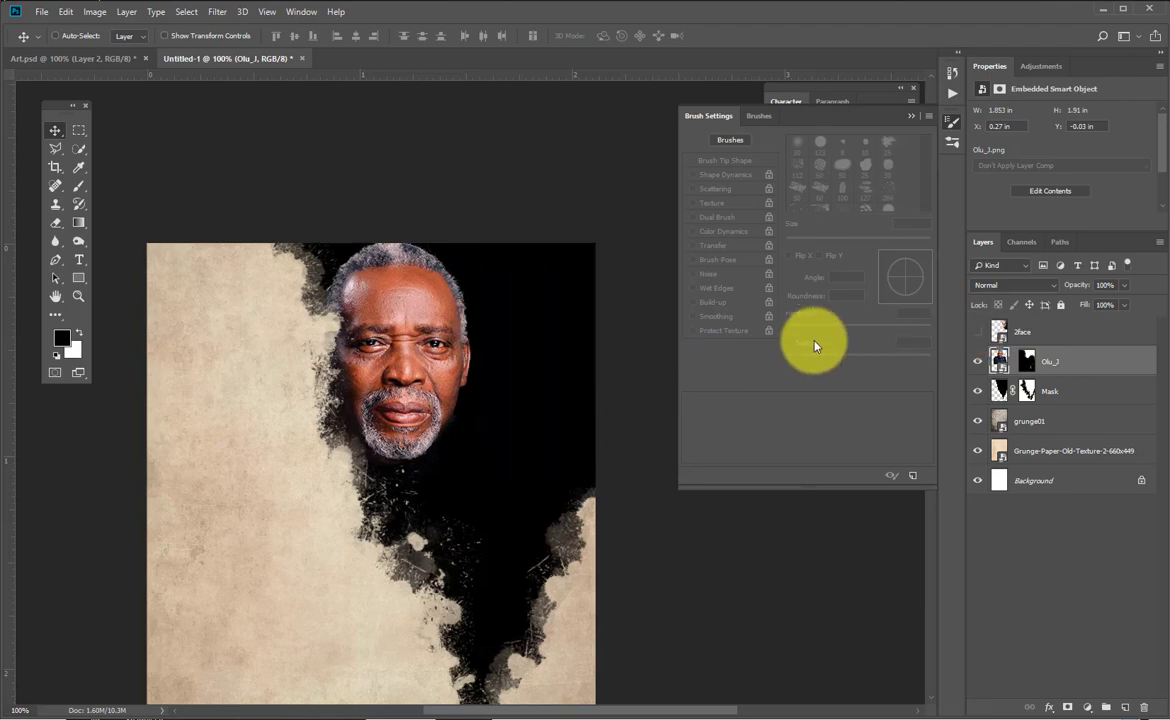
{"action": "left_click", "coordinate": [1045, 68]}
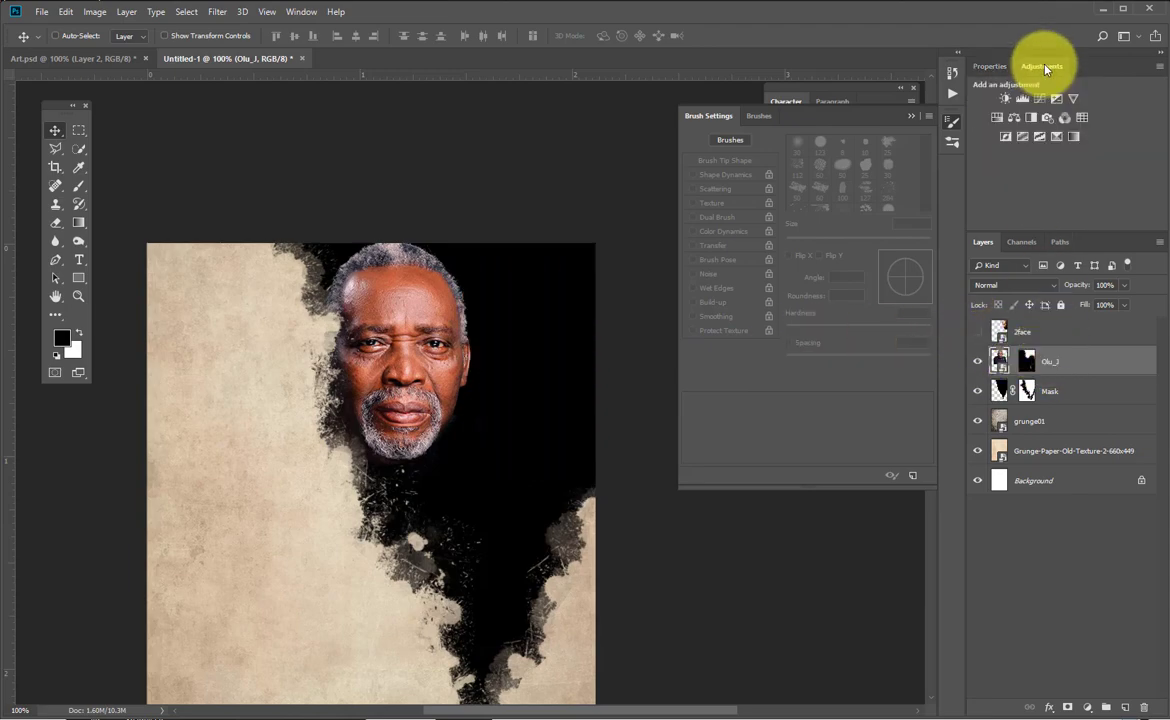
{"action": "left_click", "coordinate": [995, 119]}
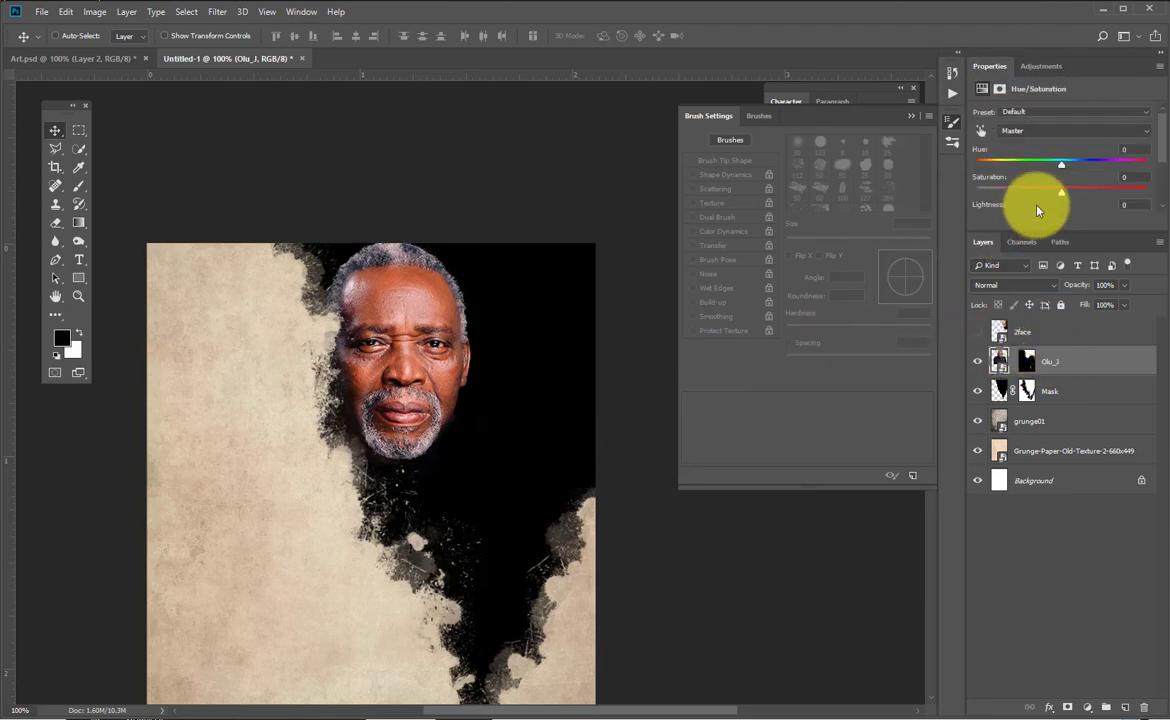
{"action": "left_click", "coordinate": [1058, 222]}
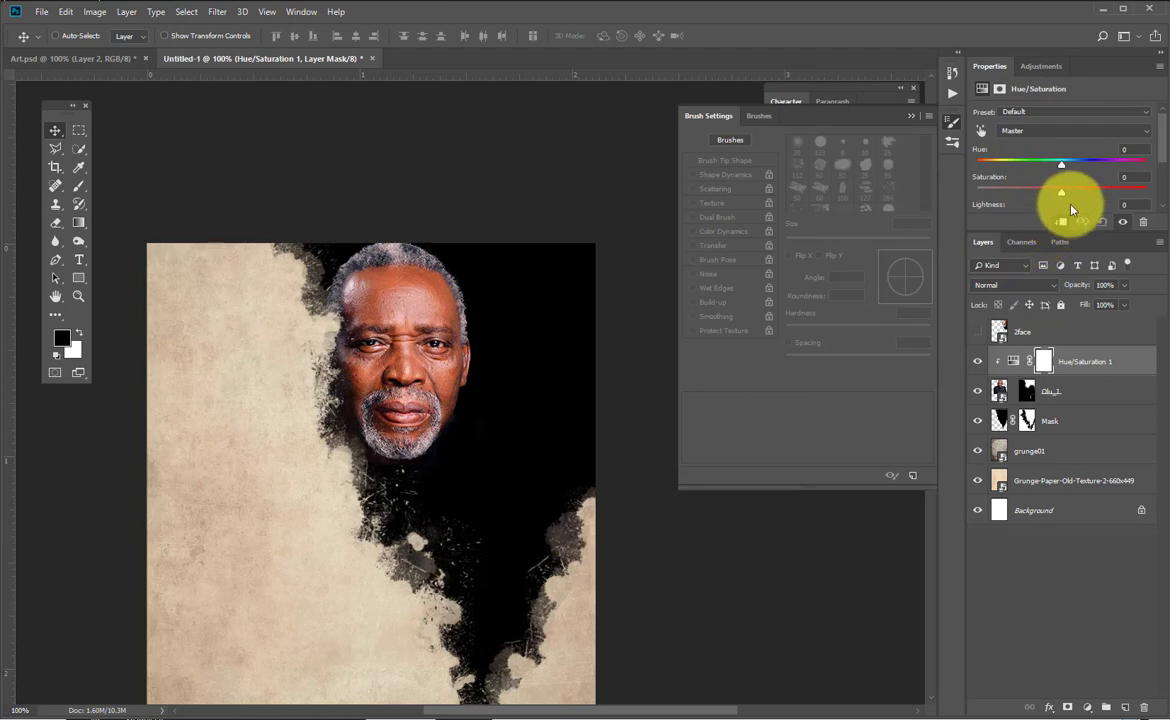
Set the saturation of the Hue/Saturation adjustment clipped to the Olu_J layer to -27.
{"action": "scroll", "coordinate": [1149, 151], "scroll_direction": "down", "scroll_amount": 2}
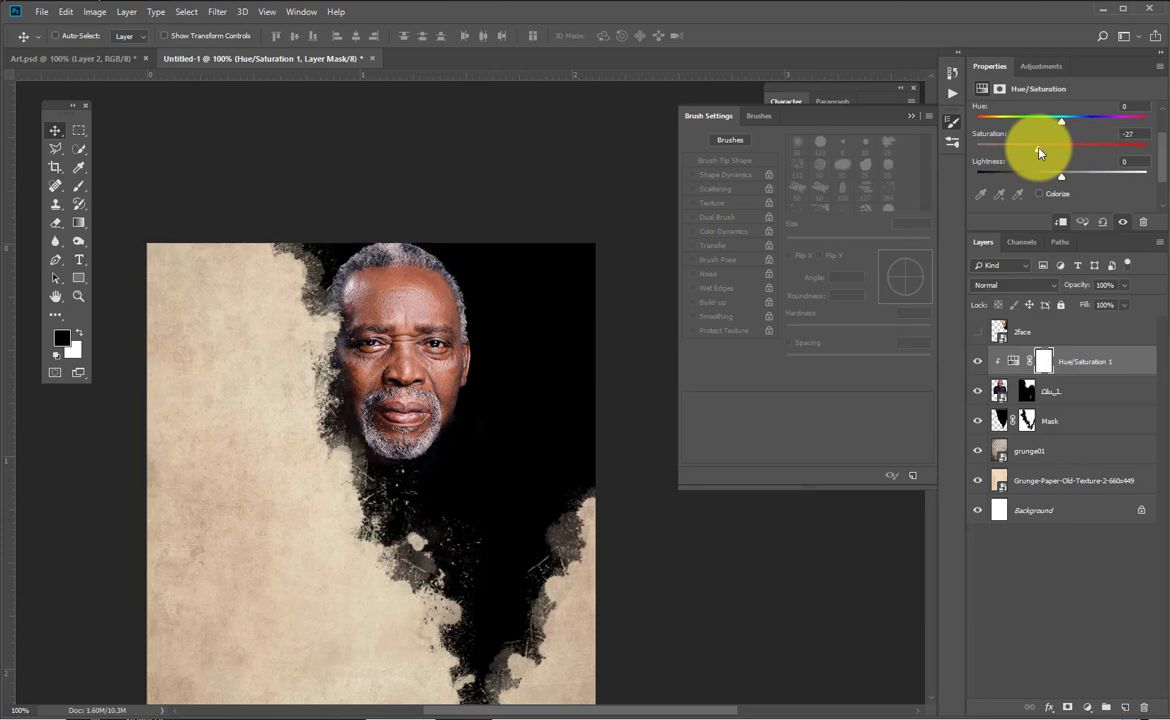
{"action": "left_click", "coordinate": [1013, 361]}
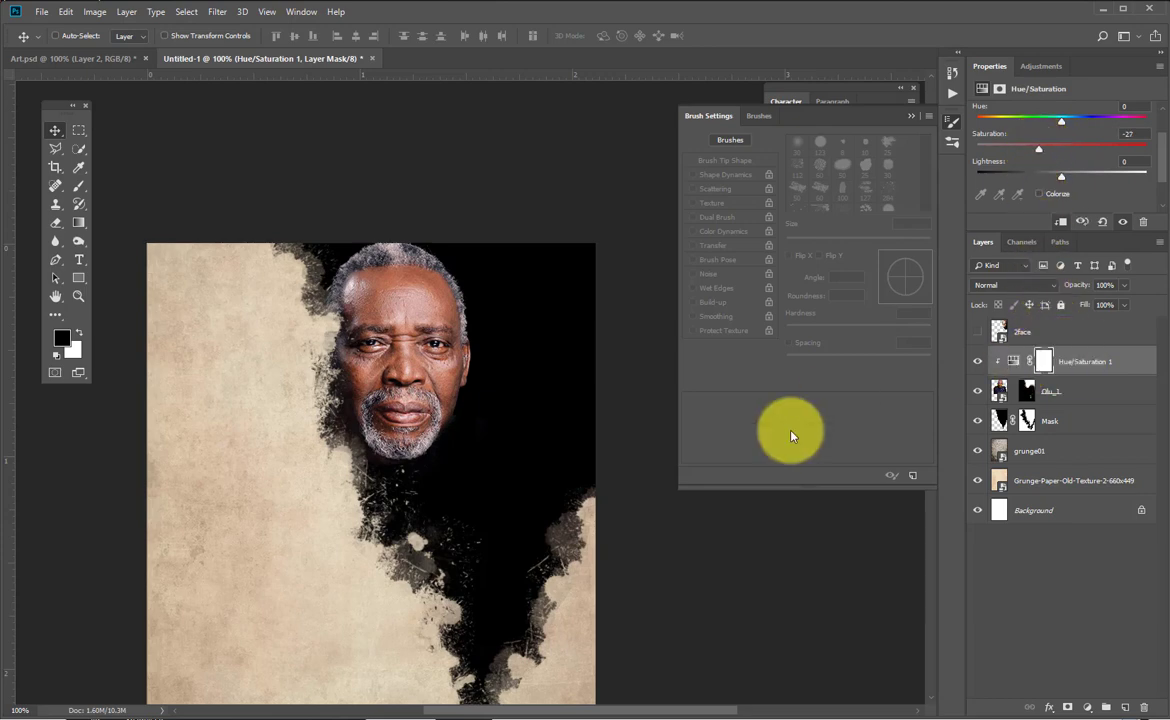
Add a new layer named "Burn" above the Hue/Saturation adjustment, in Overlay mode and filled with 50% gray.
{"action": "left_click", "coordinate": [127, 12]}
{"action": "mouse_move", "coordinate": [140, 28]}
{"action": "left_click", "coordinate": [305, 29]}
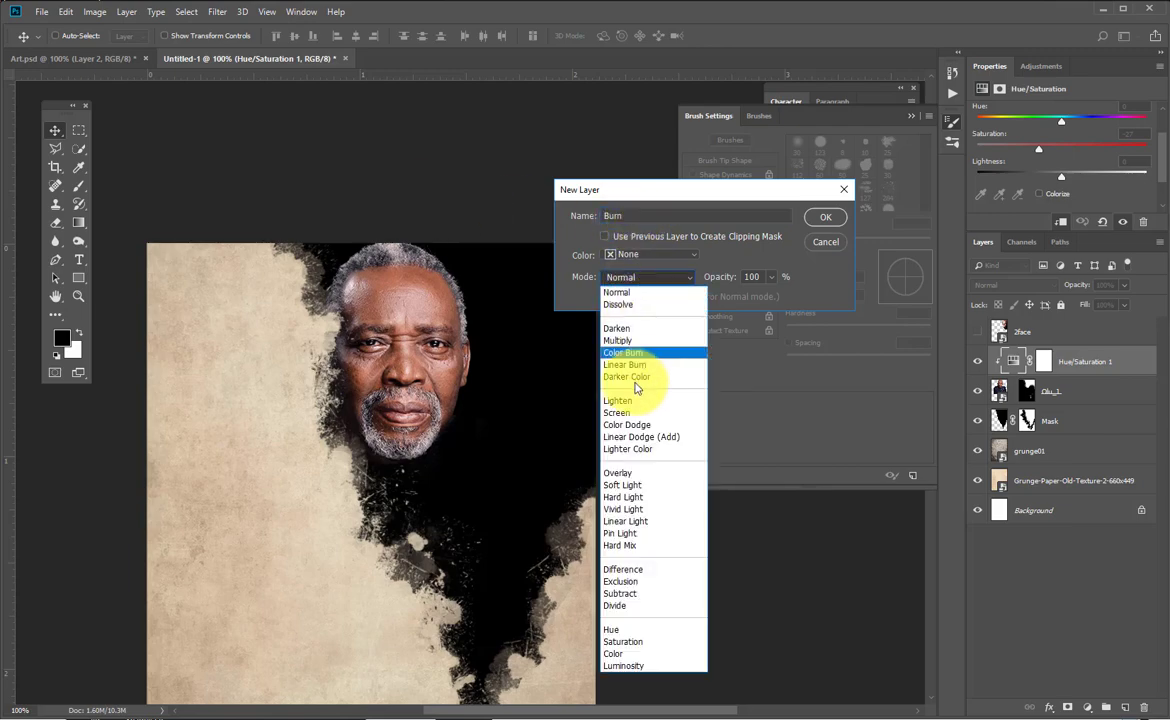
{"action": "left_click", "coordinate": [630, 473]}
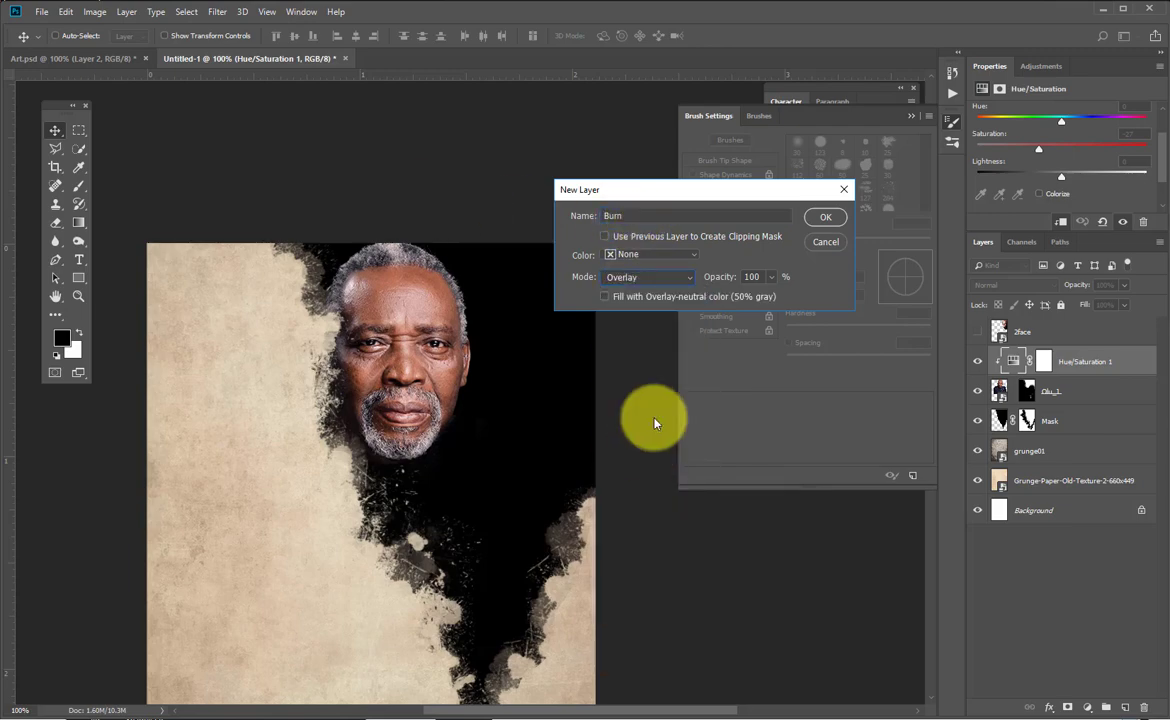
{"action": "left_click", "coordinate": [605, 296]}
{"action": "left_click", "coordinate": [840, 222]}
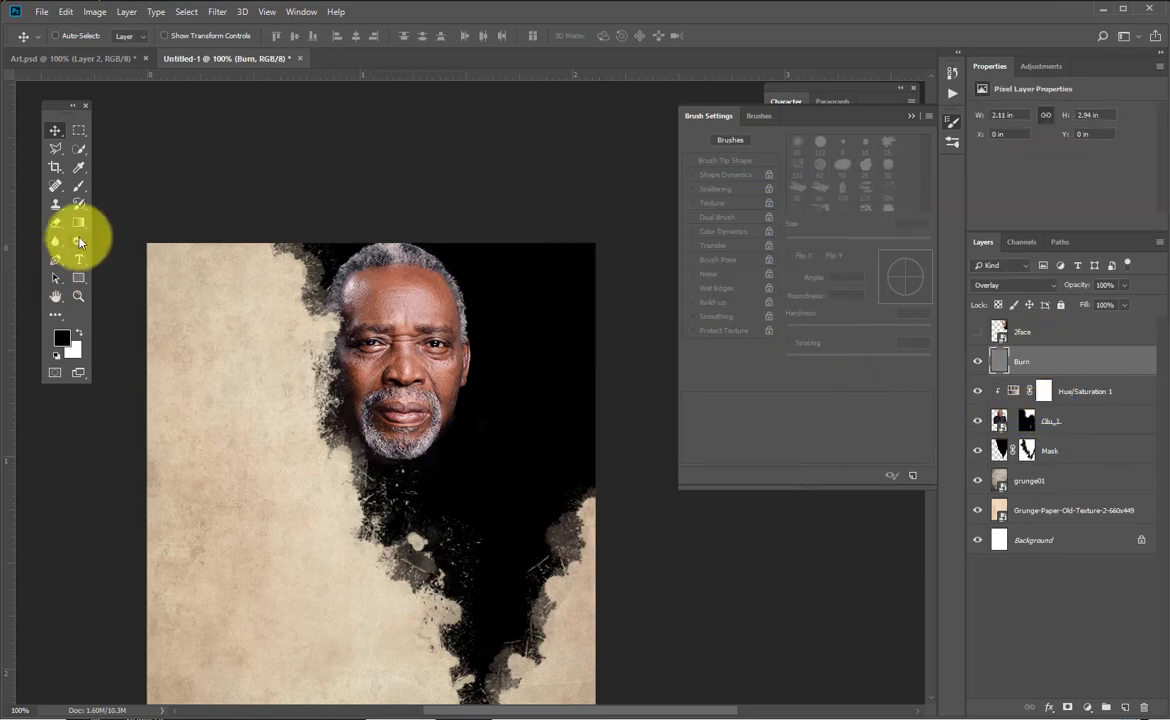
{"action": "left_click", "coordinate": [138, 254]}
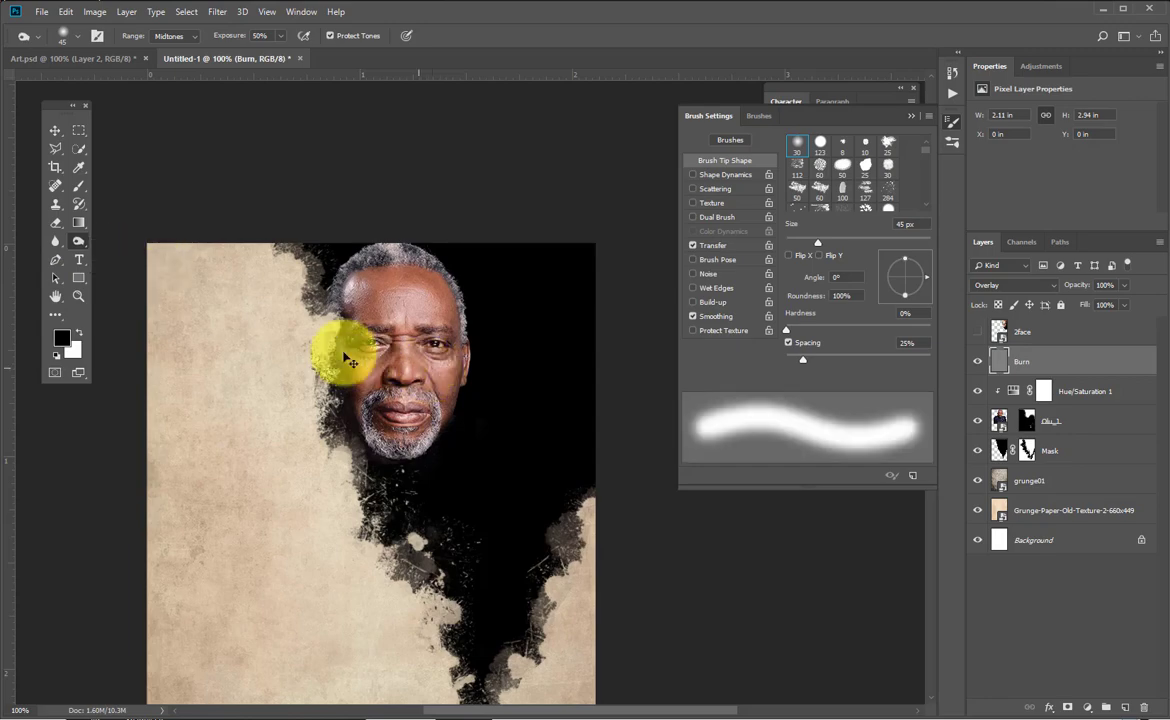
{"action": "scroll", "coordinate": [360, 316], "scroll_direction": "up", "scroll_amount": 1}
{"action": "scroll", "coordinate": [360, 316], "scroll_direction": "up", "scroll_amount": 3}
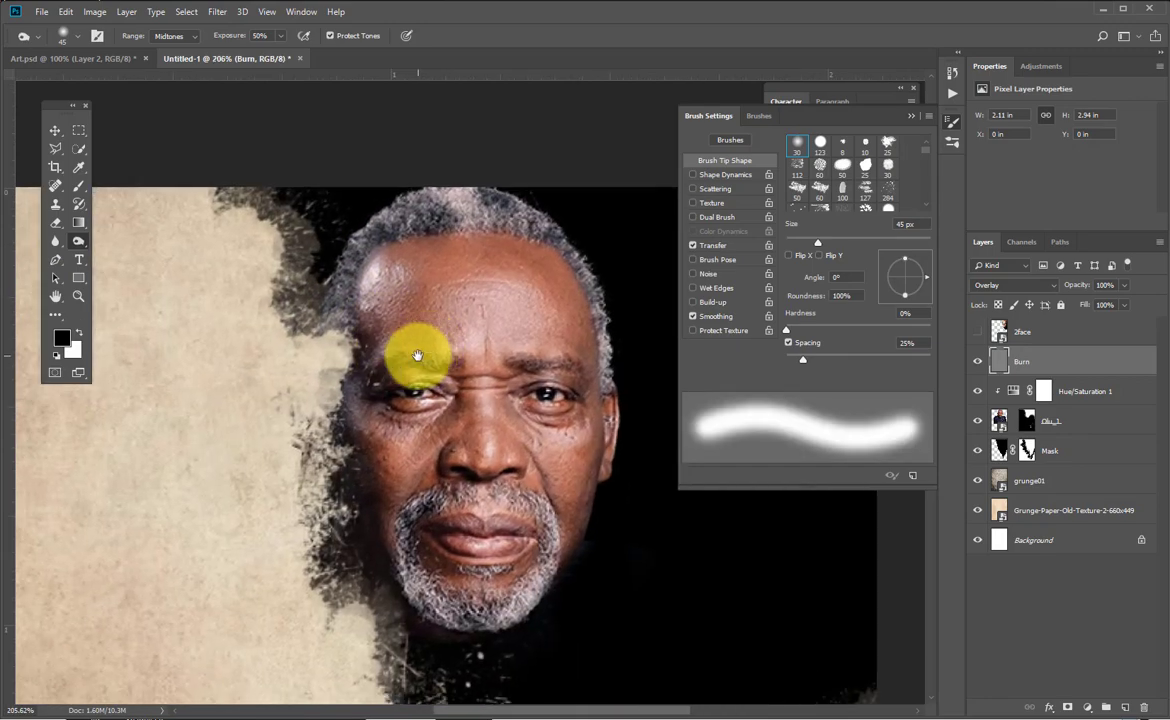
{"action": "key", "text": "bracketright"}
{"action": "key", "text": "bracketright"}
{"action": "key", "text": "bracketright"}
{"action": "key", "text": "bracketright"}
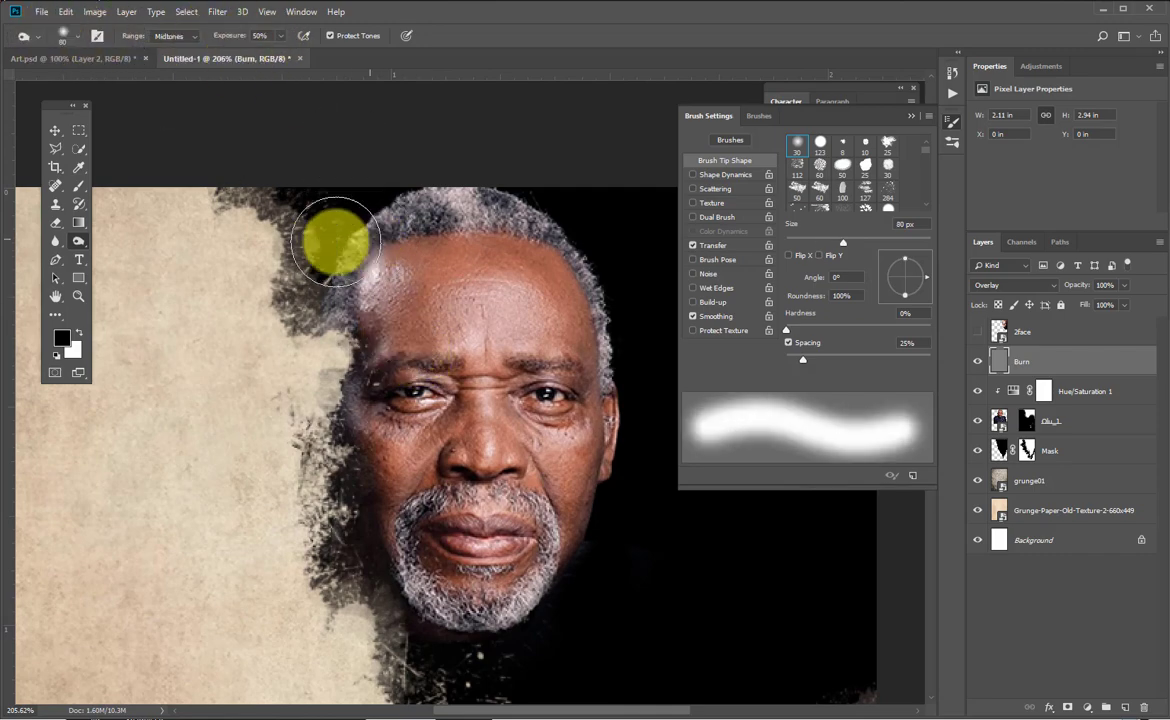
{"action": "key", "text": "bracketright"}
{"action": "key", "text": "bracketright"}
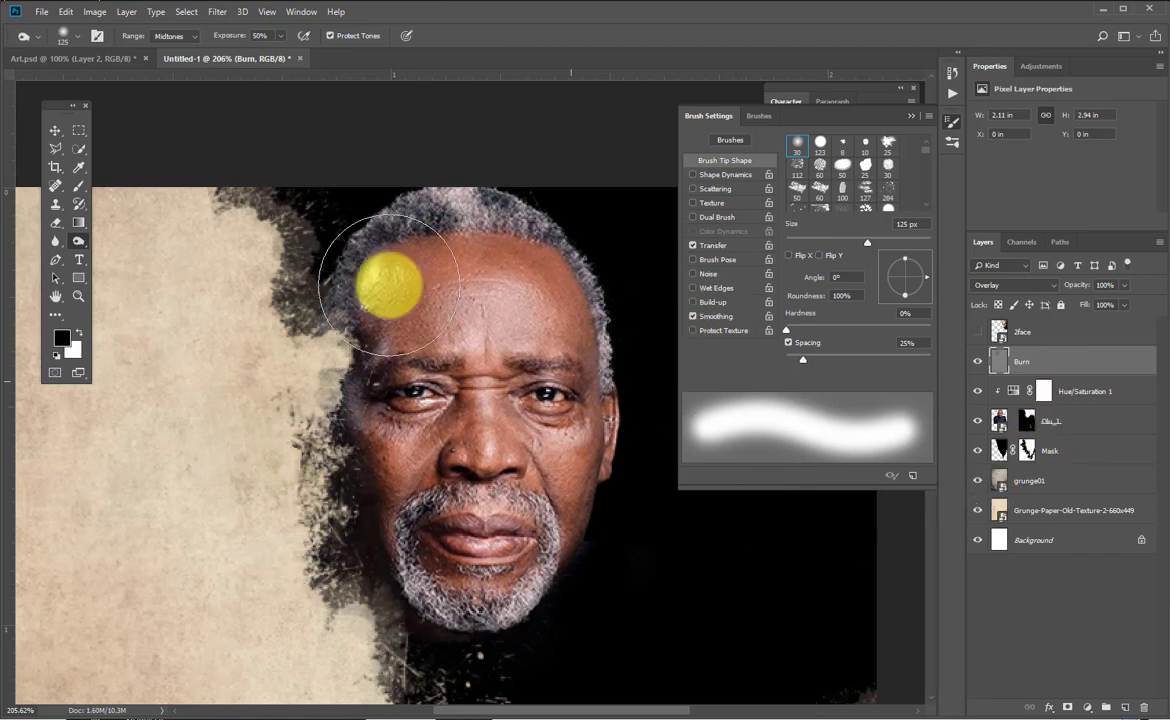
Try burning the paper-side edge of the Olu_J face without a selection, and undo the strokes.
{"action": "mouse_move", "coordinate": [337, 357]}
{"action": "left_mouse_down"}
{"action": "mouse_move", "coordinate": [300, 316]}
{"action": "mouse_move", "coordinate": [292, 356]}
{"action": "mouse_move", "coordinate": [317, 350]}
{"action": "mouse_move", "coordinate": [299, 358]}
{"action": "mouse_move", "coordinate": [304, 324]}
{"action": "mouse_move", "coordinate": [314, 327]}
{"action": "mouse_move", "coordinate": [338, 287]}
{"action": "mouse_move", "coordinate": [315, 304]}
{"action": "mouse_move", "coordinate": [336, 339]}
{"action": "mouse_move", "coordinate": [324, 286]}
{"action": "mouse_move", "coordinate": [301, 312]}
{"action": "mouse_move", "coordinate": [323, 314]}
{"action": "mouse_move", "coordinate": [363, 282]}
{"action": "mouse_move", "coordinate": [339, 306]}
{"action": "left_mouse_up"}
{"action": "left_click_drag", "start_coordinate": [462, 364], "coordinate": [457, 353]}
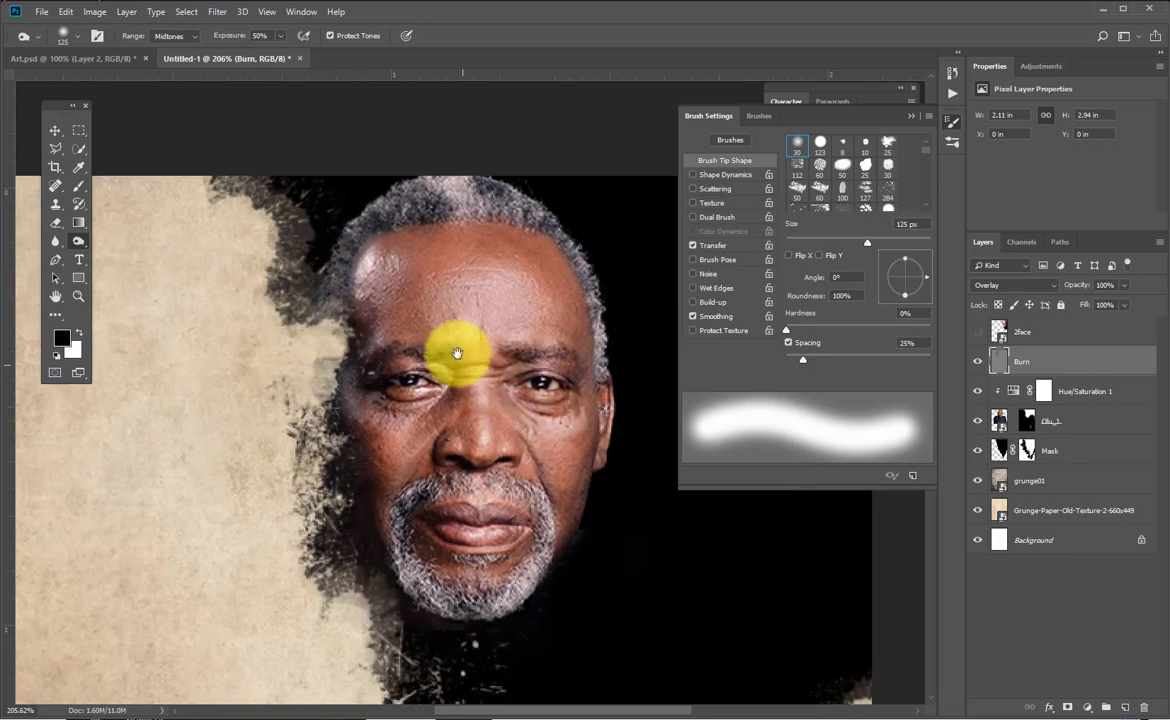
{"action": "key", "text": "ctrl+alt+z"}
{"action": "key", "text": "ctrl+alt+z"}
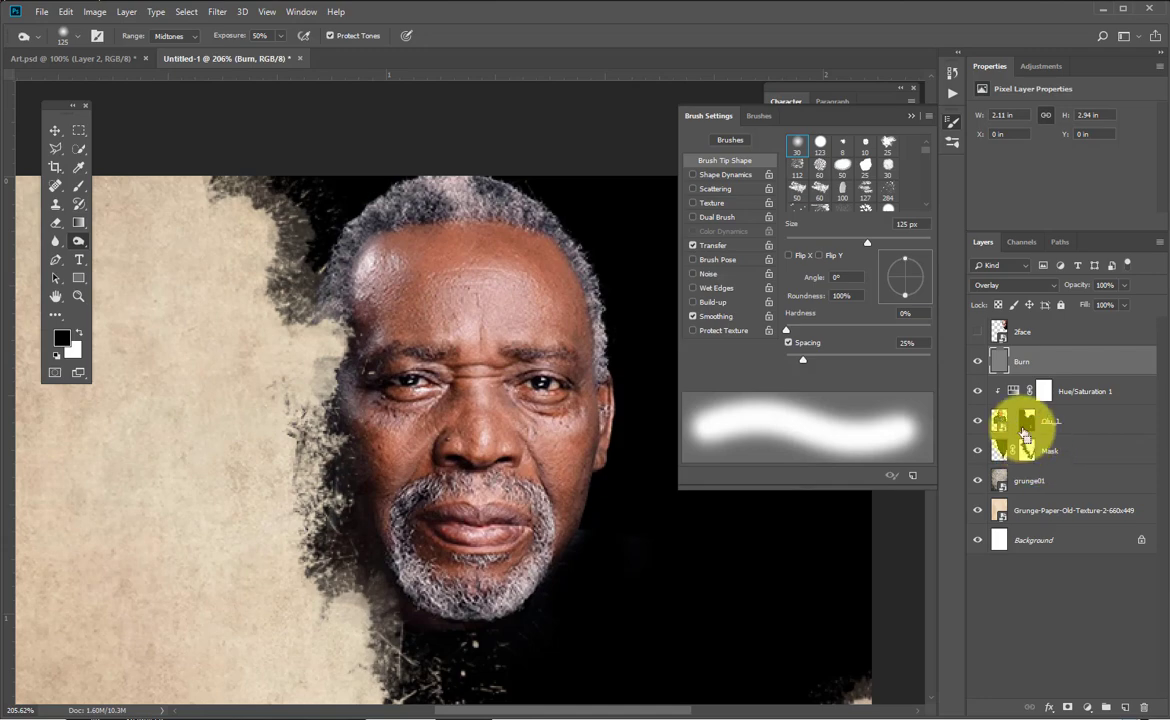
{"action": "left_click", "coordinate": [1000, 420], "text": "ctrl"}
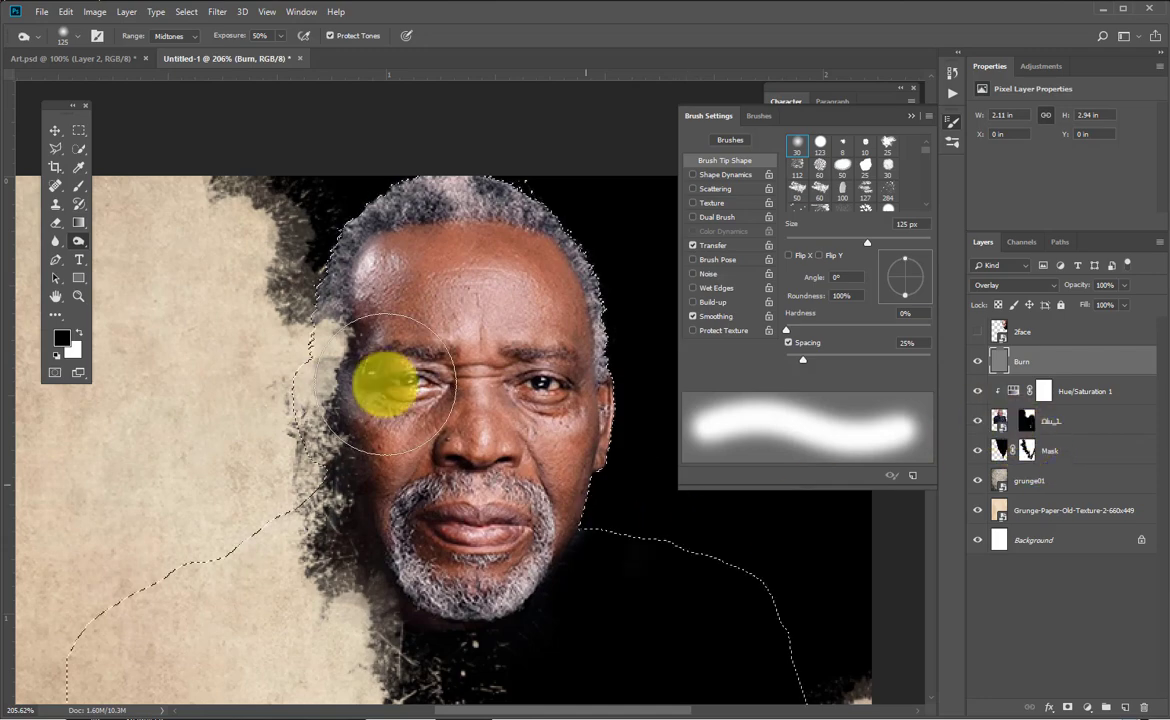
{"action": "mouse_move", "coordinate": [343, 427]}
{"action": "left_mouse_down"}
{"action": "mouse_move", "coordinate": [373, 358]}
{"action": "mouse_move", "coordinate": [518, 295]}
{"action": "mouse_move", "coordinate": [430, 295]}
{"action": "mouse_move", "coordinate": [452, 286]}
{"action": "mouse_move", "coordinate": [427, 338]}
{"action": "mouse_move", "coordinate": [347, 406]}
{"action": "left_mouse_up"}
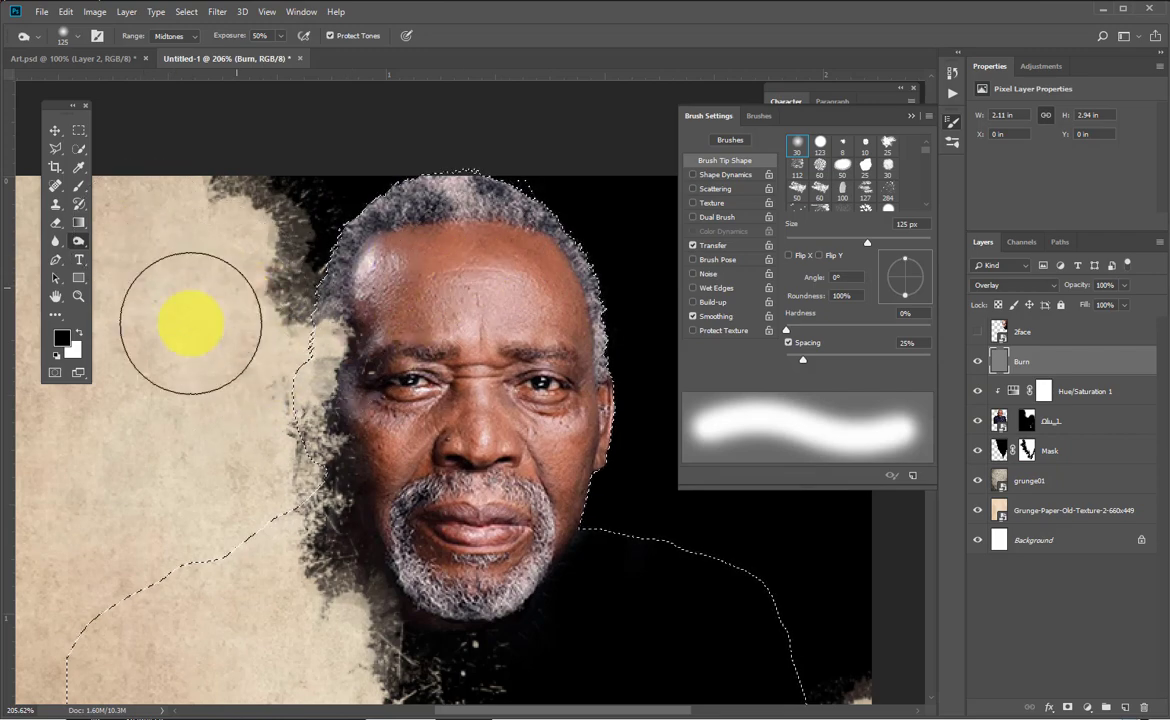
{"action": "left_click_drag", "start_coordinate": [479, 450], "coordinate": [530, 347]}
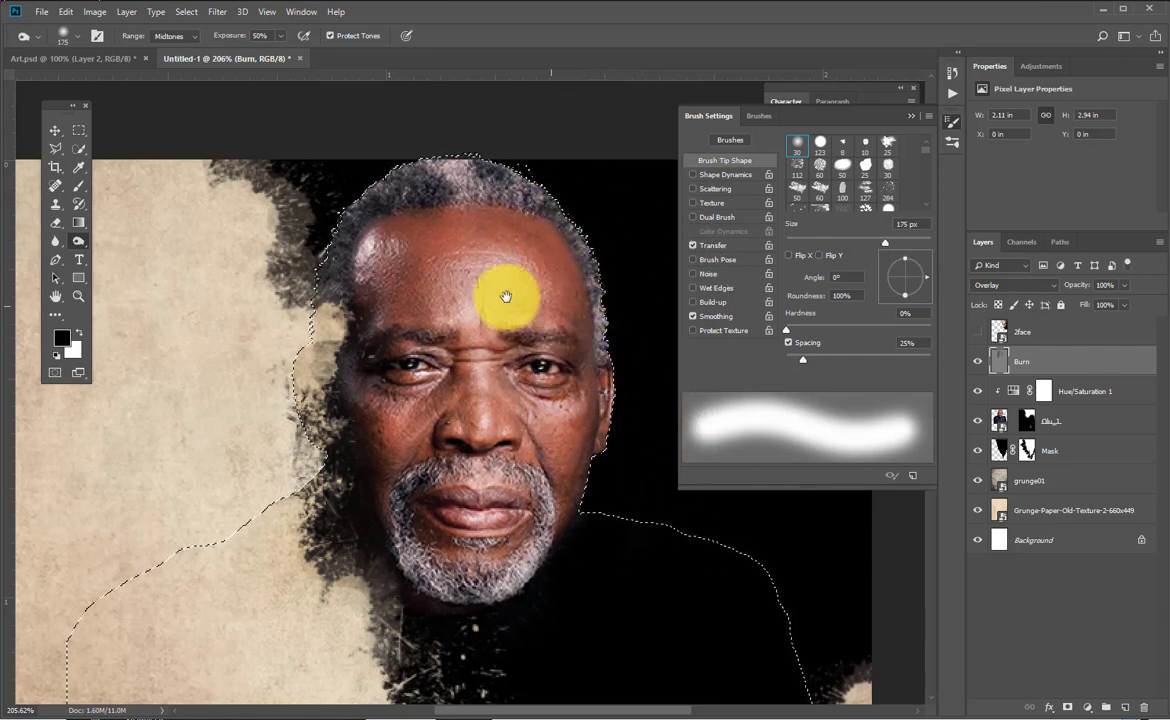
{"action": "left_click_drag", "start_coordinate": [549, 277], "coordinate": [415, 285]}
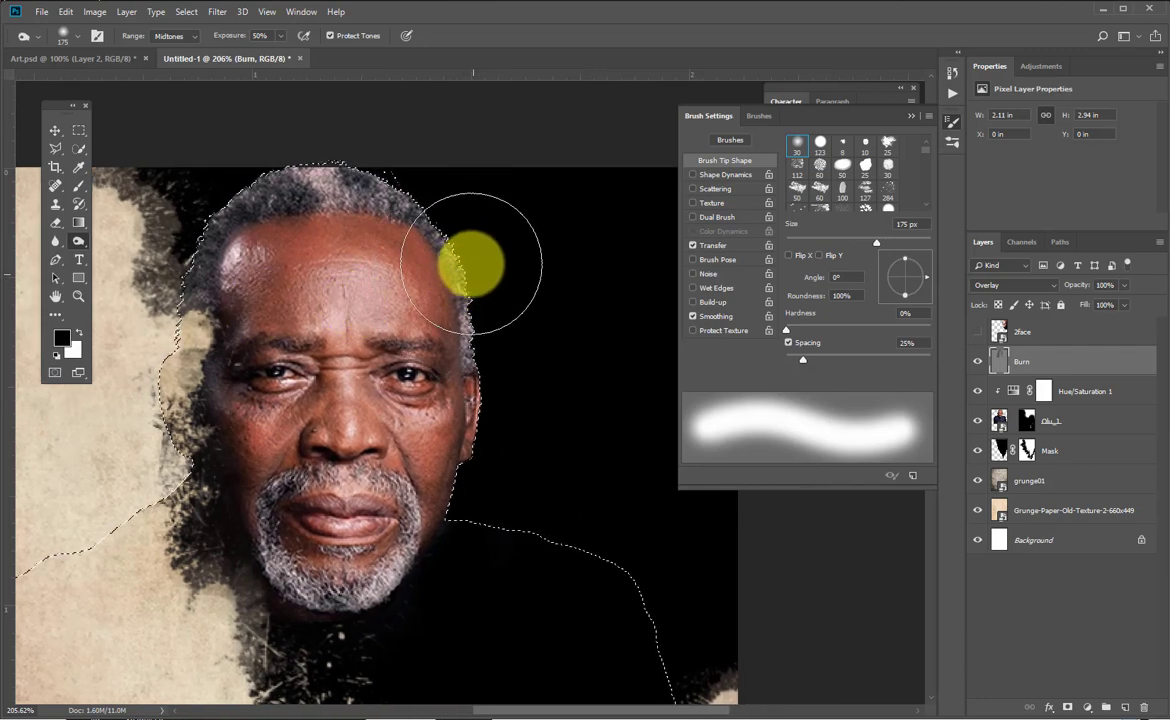
Reduce the Burn brush to 80 px and darken the smaller areas along the sides of the face.
{"action": "key", "text": "bracketleft"}
{"action": "key", "text": "bracketleft"}
{"action": "key", "text": "bracketleft"}
{"action": "key", "text": "bracketleft"}
{"action": "key", "text": "bracketleft"}
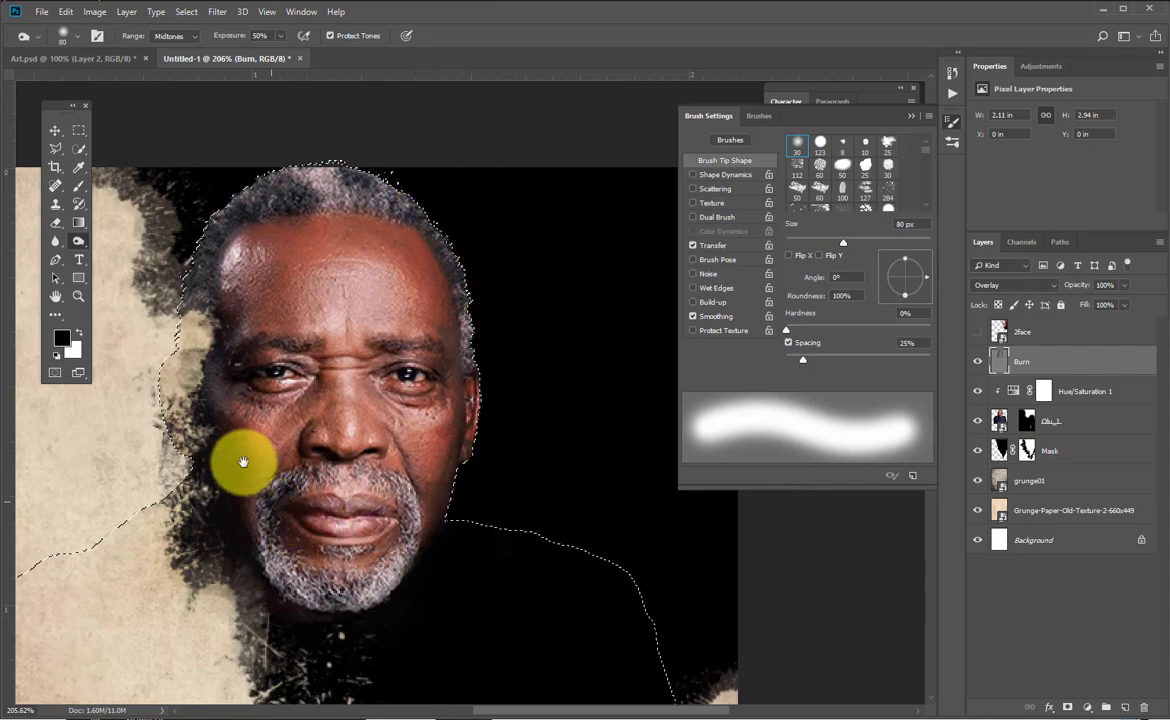
{"action": "left_click_drag", "start_coordinate": [292, 427], "coordinate": [447, 410]}
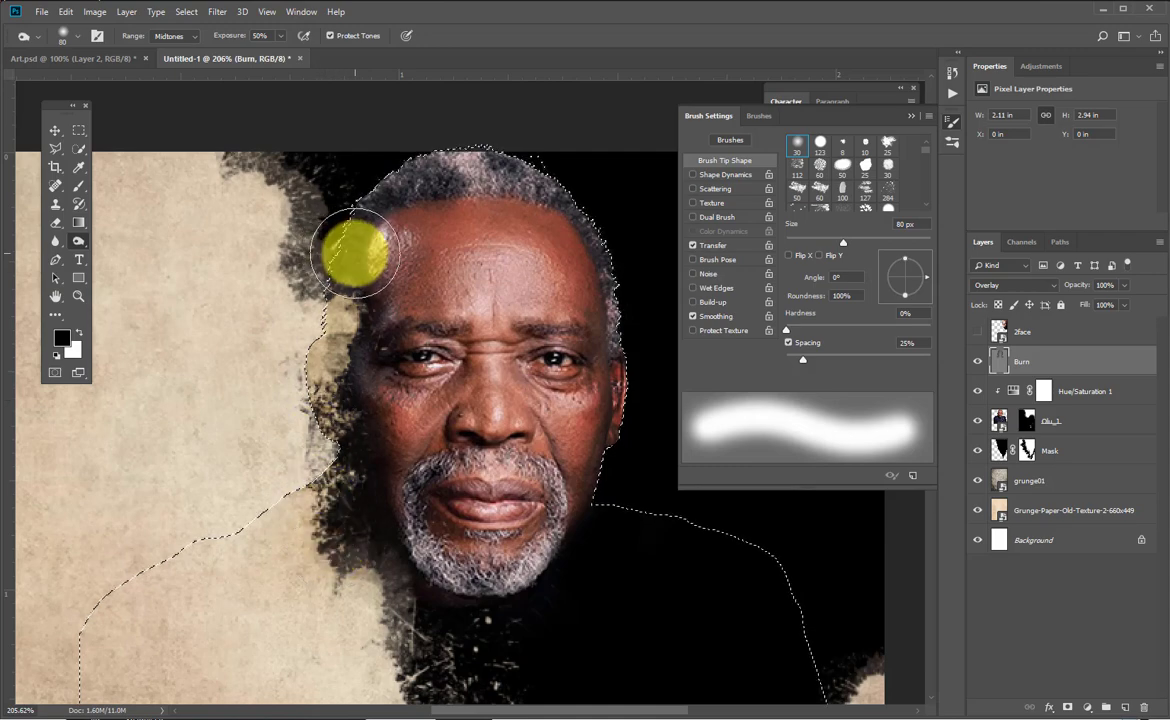
Lower the Burn exposure to 15%, enlarge the brush to 250 px and softly darken the whole face.
{"action": "key", "text": "bracketright"}
{"action": "key", "text": "bracketright"}
{"action": "key", "text": "bracketright"}
{"action": "key", "text": "bracketright"}
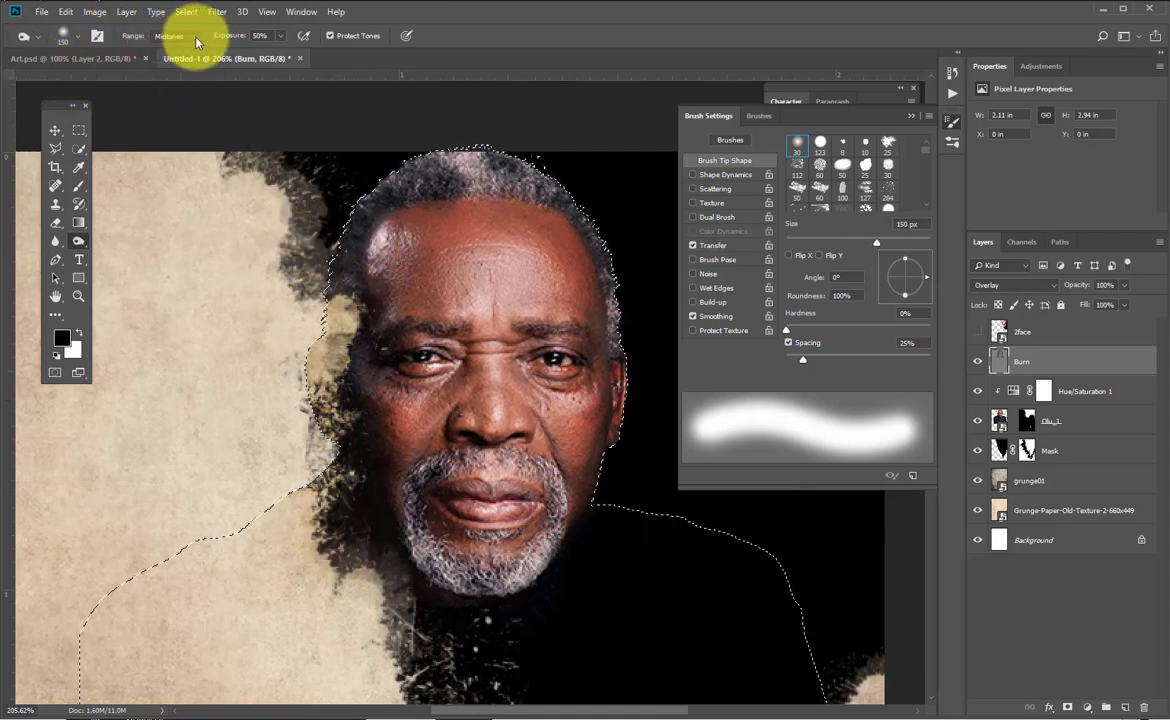
{"action": "left_click", "coordinate": [280, 37]}
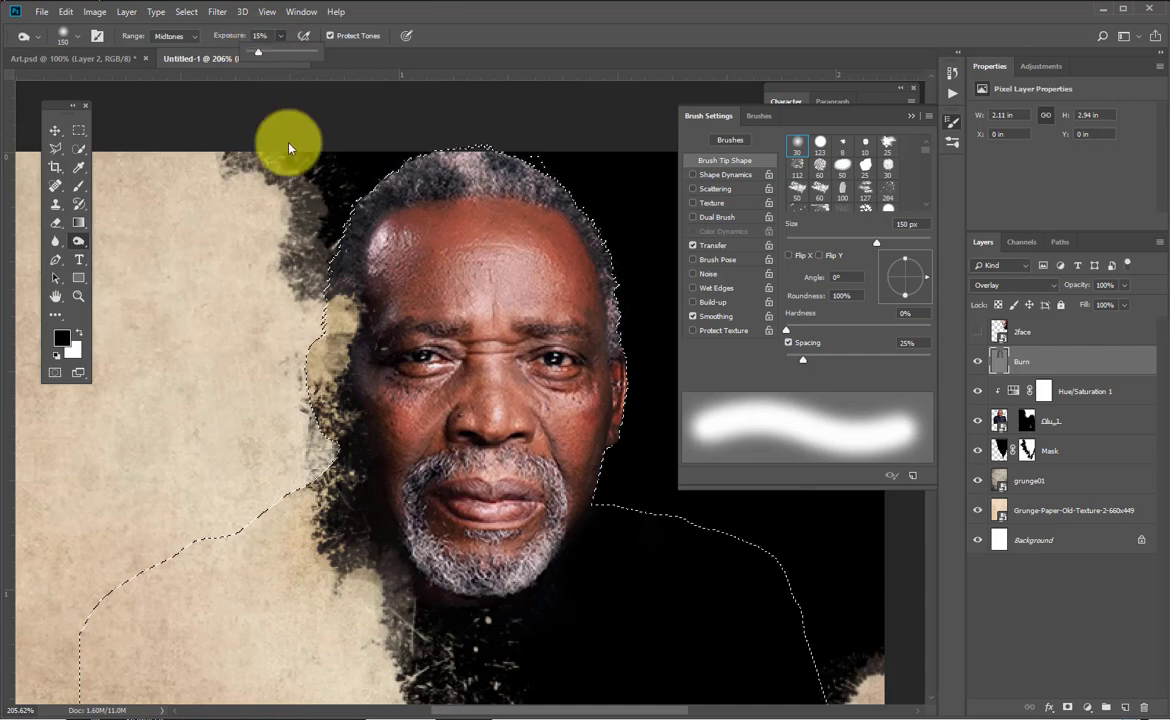
{"action": "key", "text": "bracketright"}
{"action": "key", "text": "bracketright"}
{"action": "key", "text": "bracketright"}
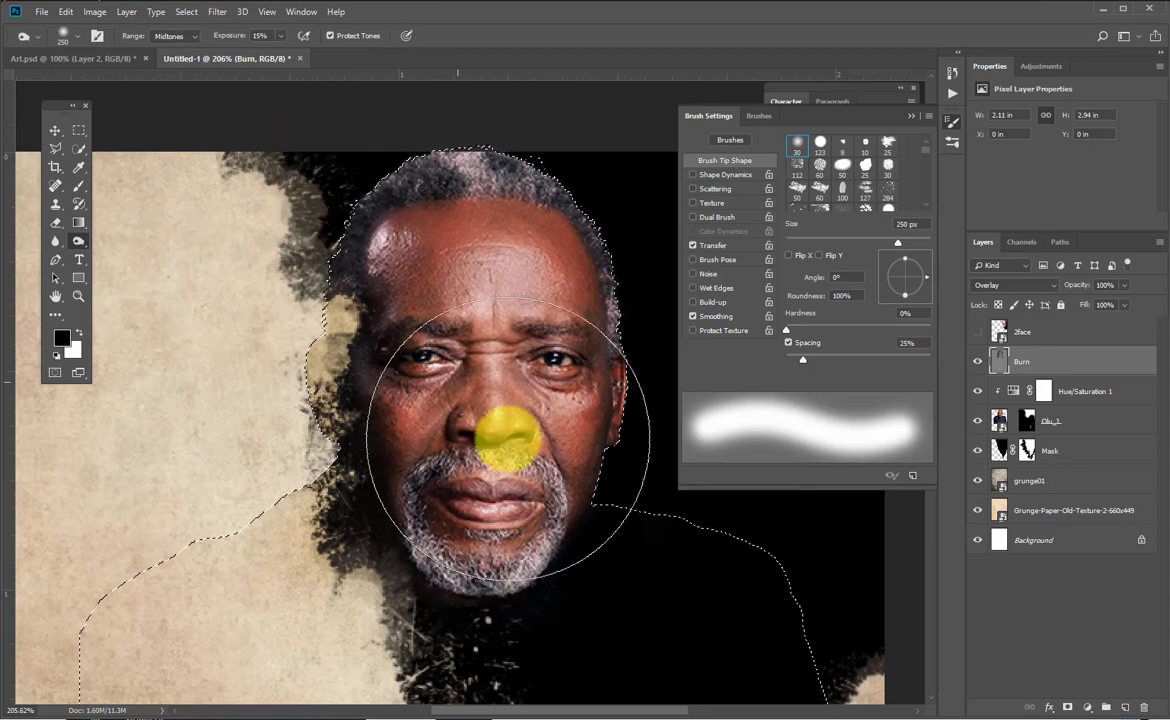
{"action": "left_click_drag", "start_coordinate": [385, 314], "coordinate": [326, 314]}
{"action": "scroll", "coordinate": [358, 373], "scroll_direction": "right", "scroll_amount": 2}
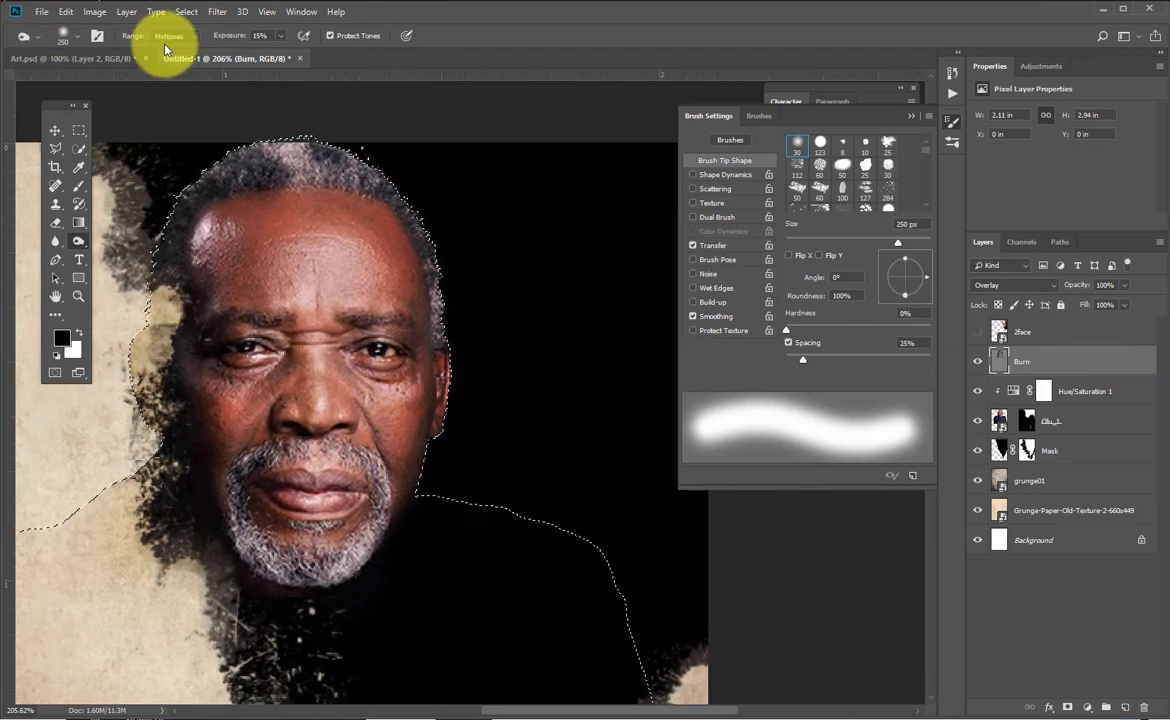
Add a new layer named "Highlight" above the Burn layer, in Overlay mode and filled with 50% gray.
{"action": "left_click", "coordinate": [126, 11]}
{"action": "mouse_move", "coordinate": [300, 25]}
{"action": "left_click", "coordinate": [345, 24]}
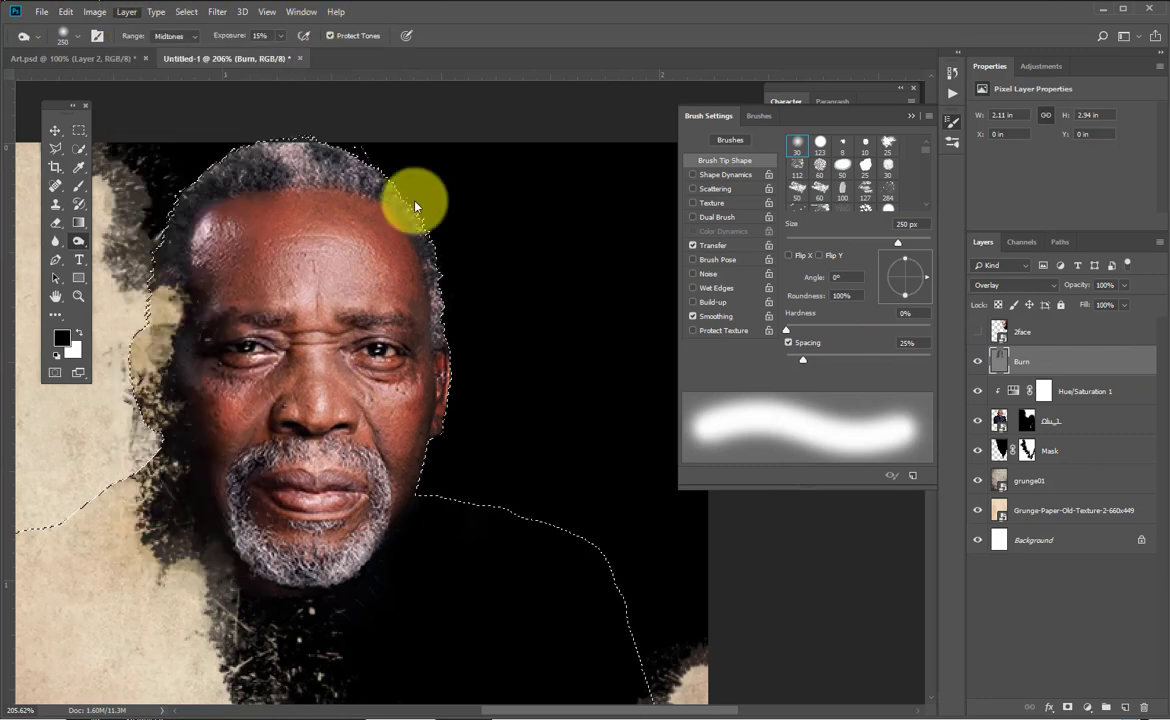
{"action": "left_click", "coordinate": [636, 277]}
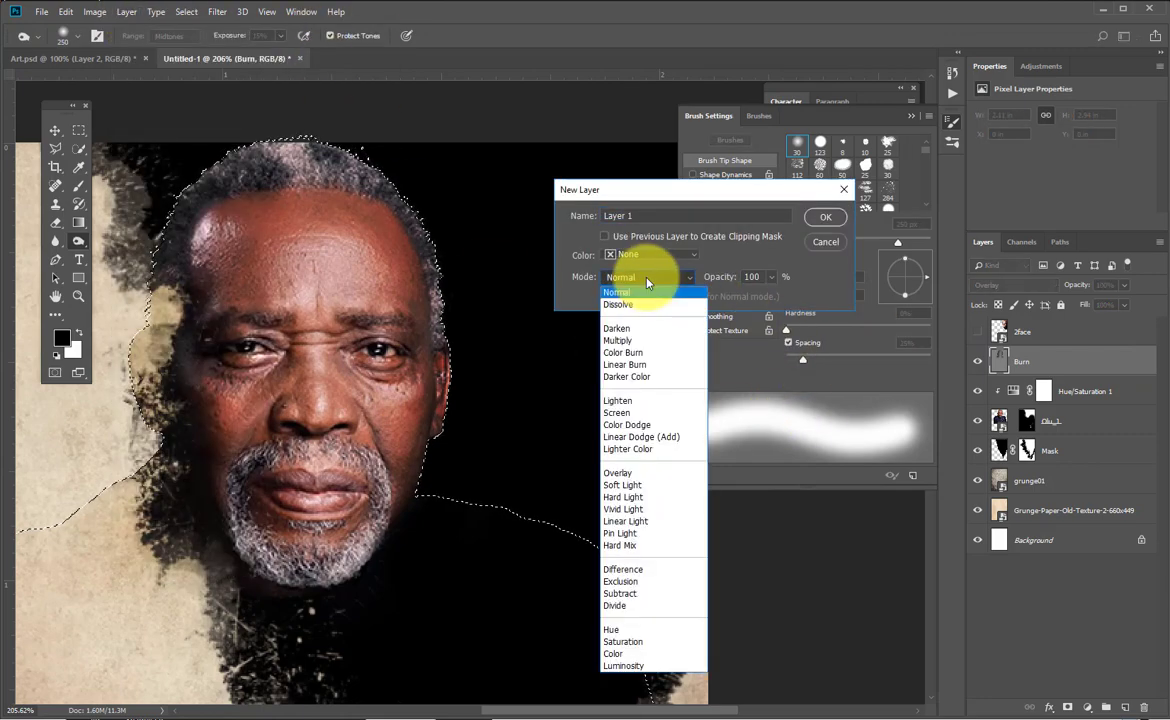
{"action": "left_click", "coordinate": [630, 473]}
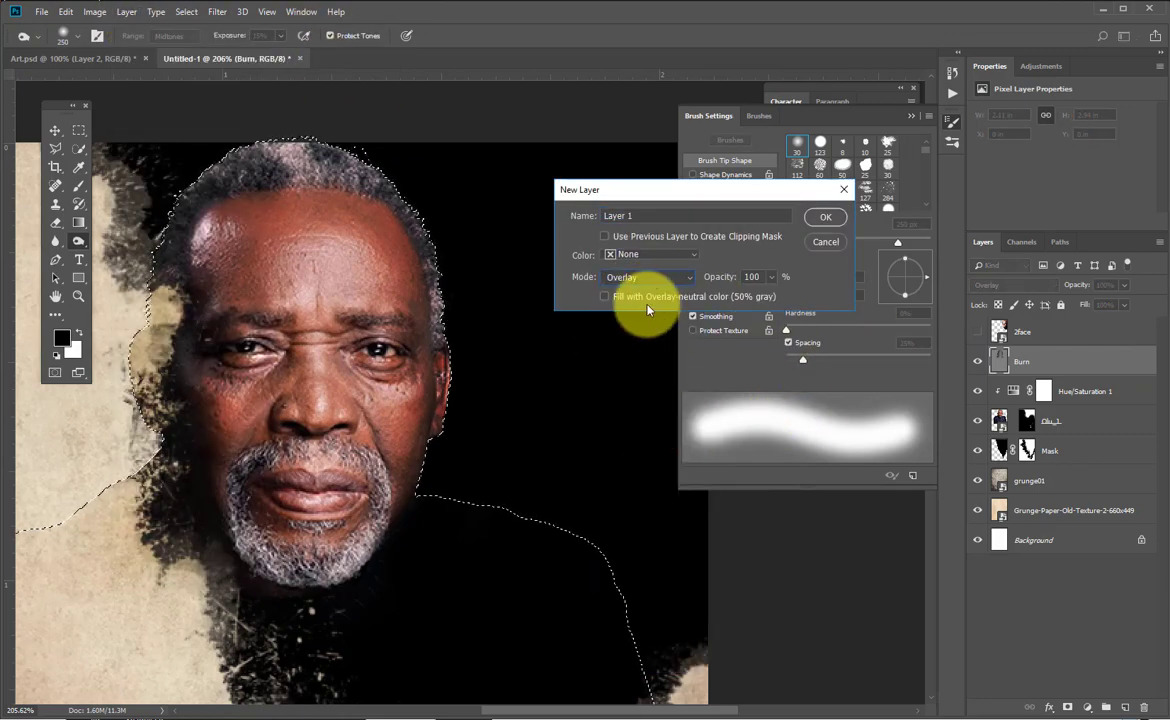
{"action": "left_click", "coordinate": [658, 220]}
{"action": "type", "text": "High"}
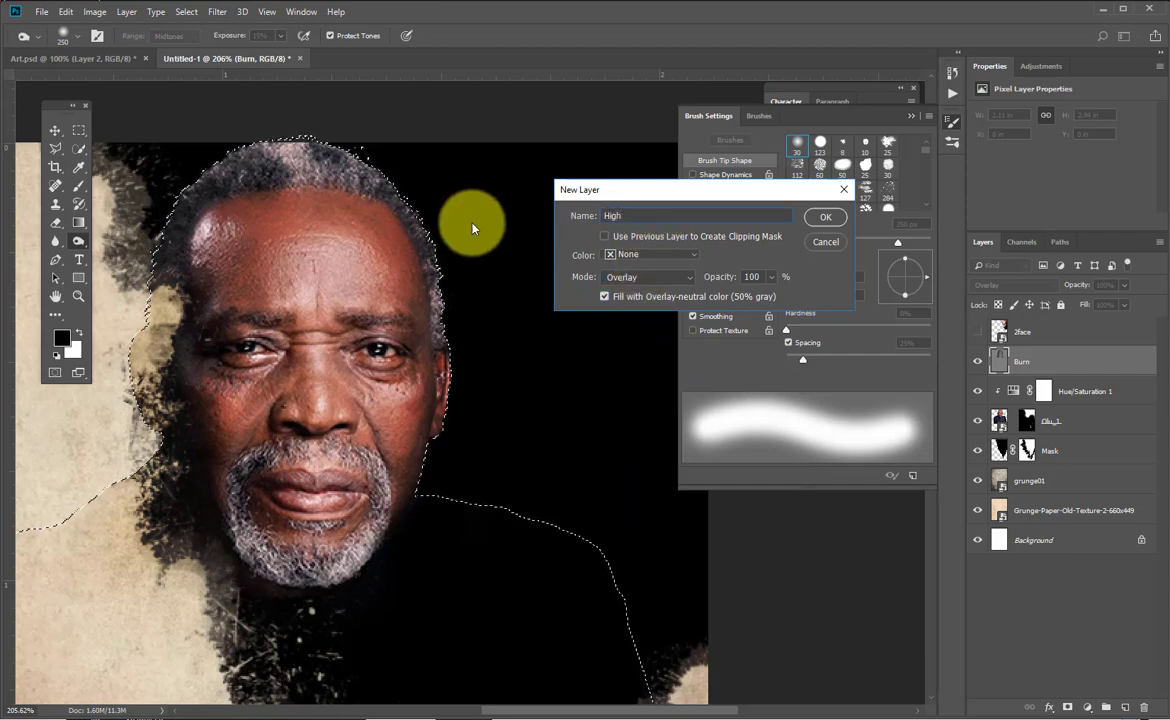
{"action": "type", "text": "ligh"}
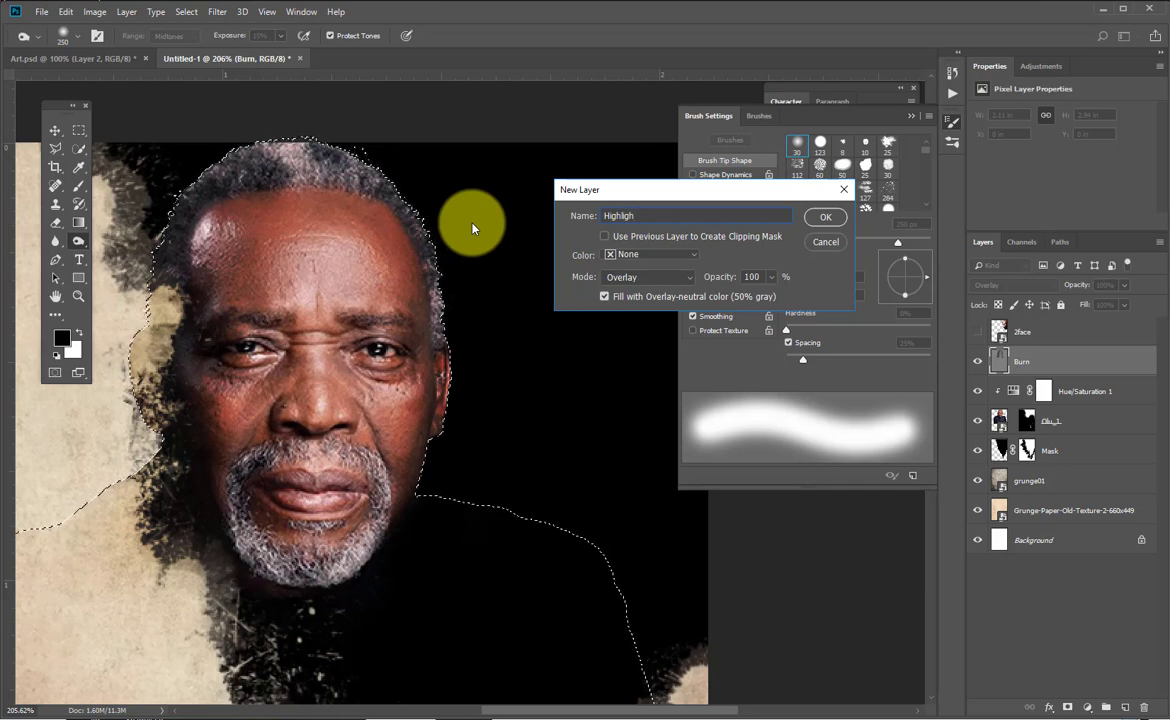
{"action": "type", "text": "t"}
{"action": "left_click", "coordinate": [824, 219]}
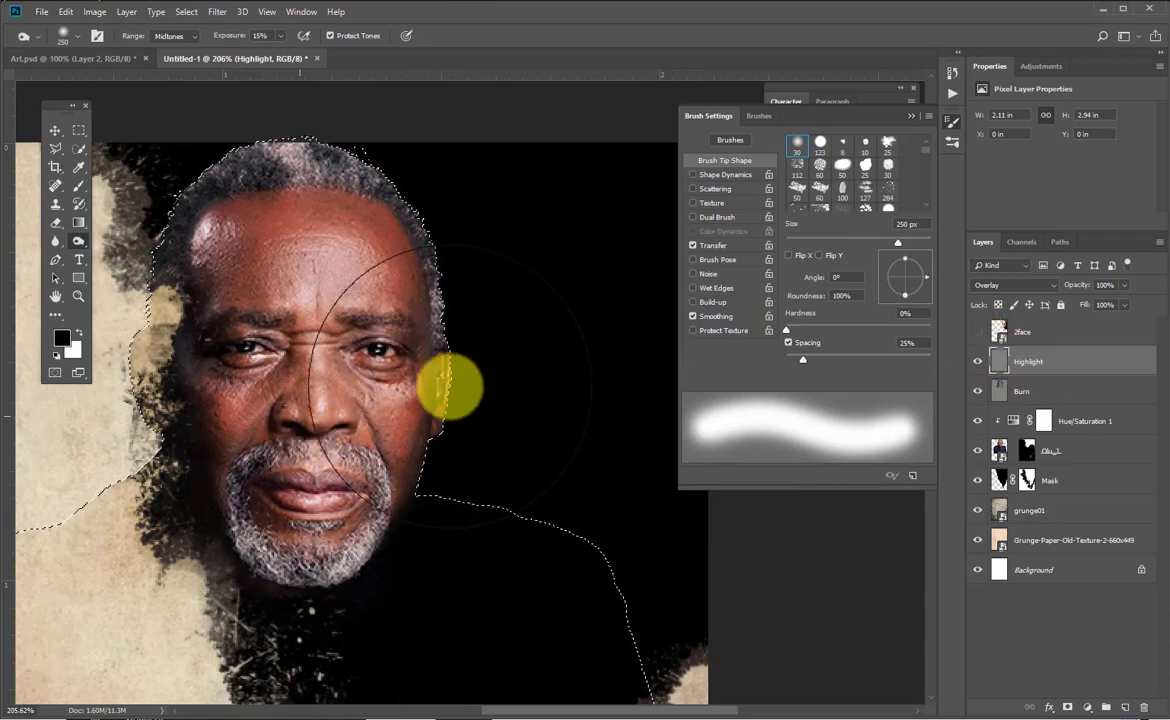
Switch to the Dodge tool, reduce its brush to 25 px and brighten the centre of the forehead and the nose bridge.
{"action": "left_click_drag", "start_coordinate": [209, 488], "coordinate": [431, 480]}
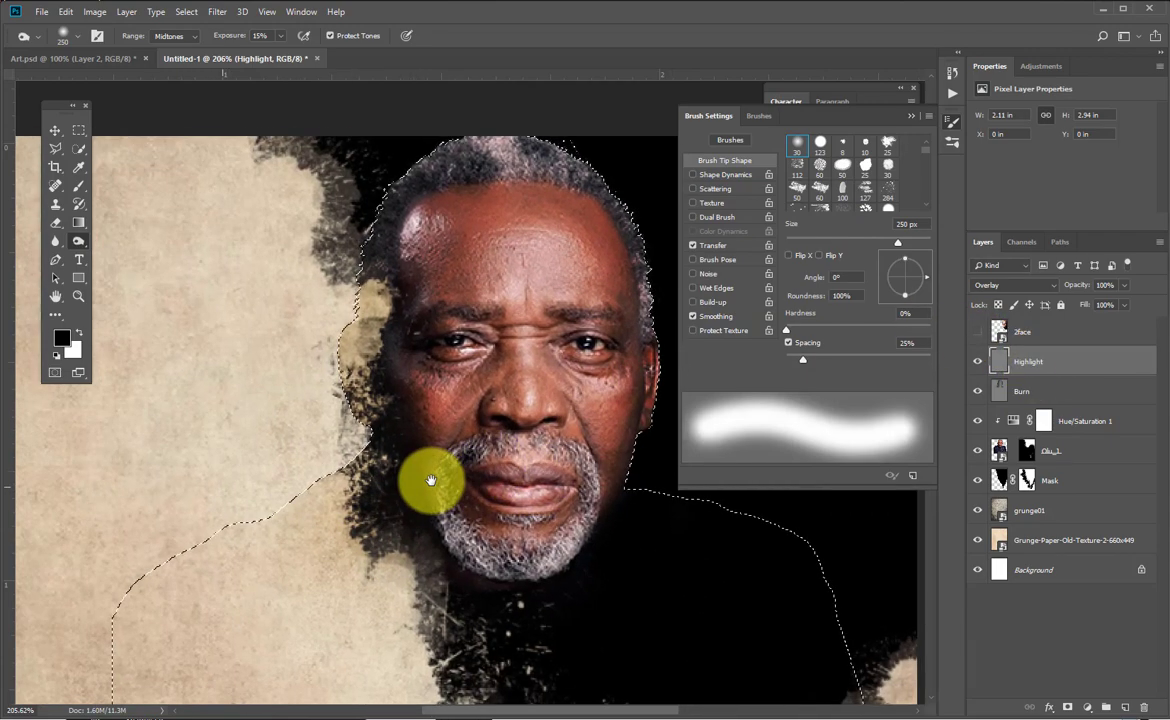
{"action": "mouse_move", "coordinate": [462, 399]}
{"action": "left_mouse_down"}
{"action": "mouse_move", "coordinate": [381, 452]}
{"action": "mouse_move", "coordinate": [360, 483]}
{"action": "mouse_move", "coordinate": [334, 486]}
{"action": "left_mouse_up"}
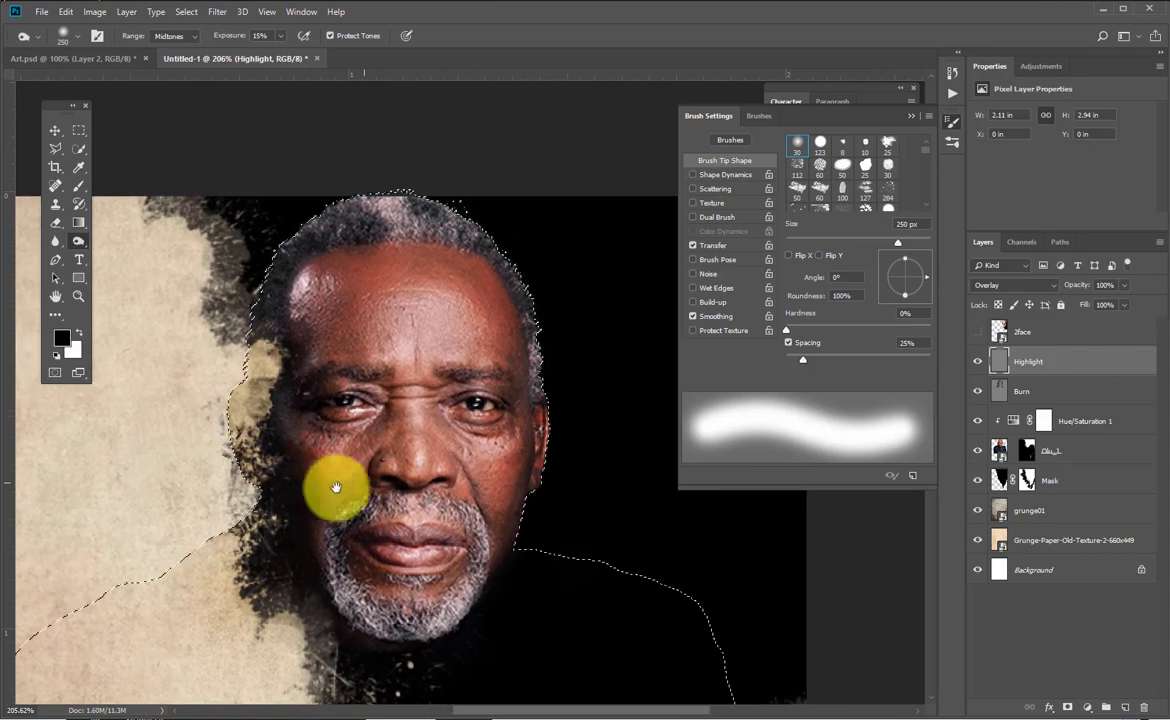
{"action": "right_click", "coordinate": [78, 241]}
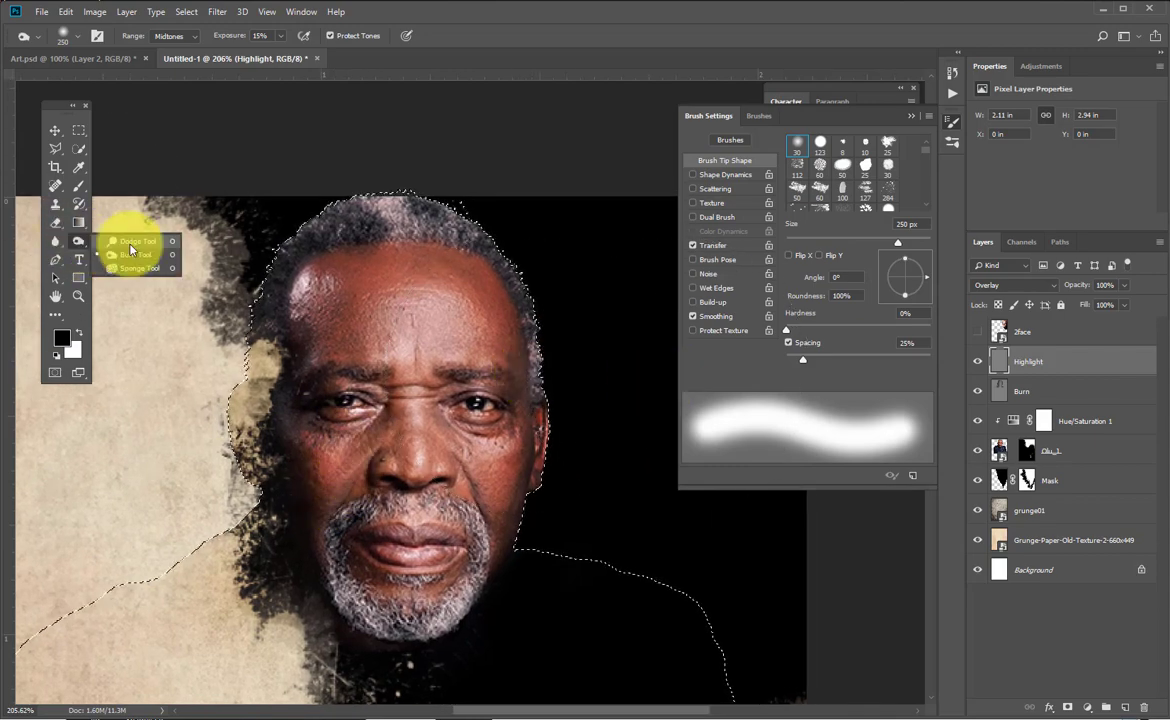
{"action": "left_click", "coordinate": [130, 243]}
{"action": "mouse_move", "coordinate": [339, 334]}
{"action": "left_mouse_down"}
{"action": "mouse_move", "coordinate": [458, 330]}
{"action": "mouse_move", "coordinate": [360, 306]}
{"action": "mouse_move", "coordinate": [353, 320]}
{"action": "mouse_move", "coordinate": [389, 326]}
{"action": "mouse_move", "coordinate": [426, 318]}
{"action": "mouse_move", "coordinate": [367, 313]}
{"action": "mouse_move", "coordinate": [445, 309]}
{"action": "mouse_move", "coordinate": [378, 331]}
{"action": "mouse_move", "coordinate": [400, 367]}
{"action": "left_mouse_up"}
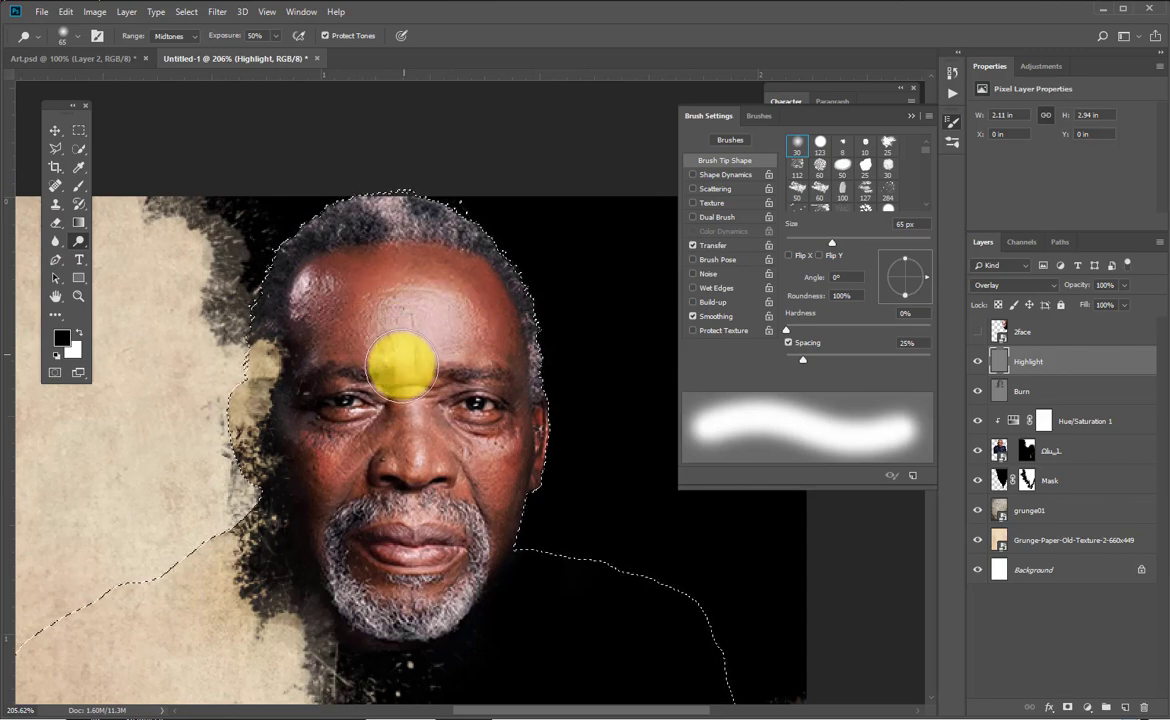
{"action": "key", "text": "bracketleft"}
{"action": "key", "text": "bracketleft"}
{"action": "key", "text": "bracketleft"}
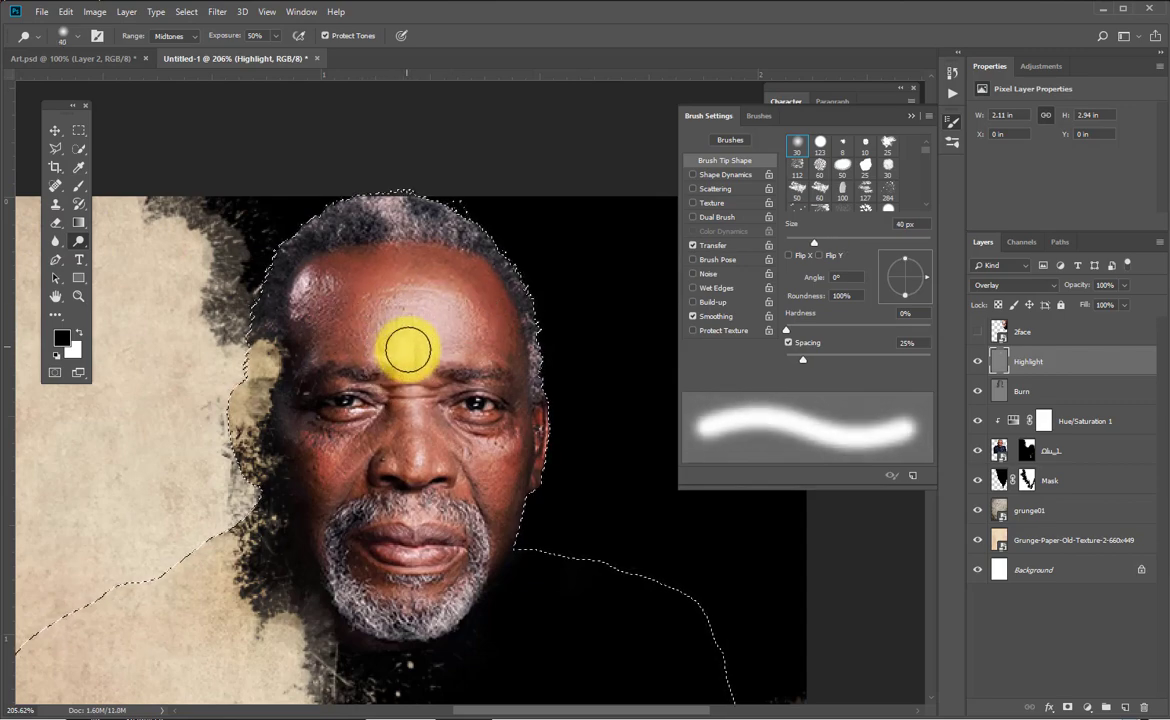
{"action": "key", "text": "bracketleft"}
{"action": "key", "text": "bracketleft"}
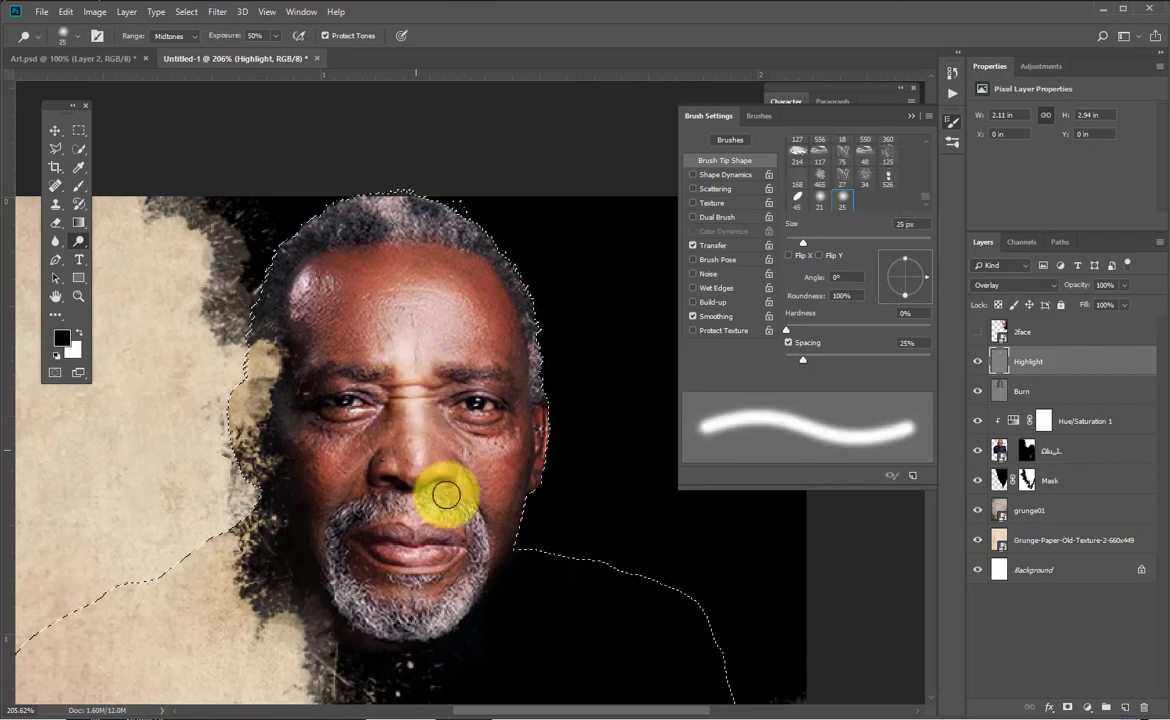
Enlarge the Dodge brush to 40 px and brighten the cheeks and the area around the mouth.
{"action": "key", "text": "bracketright"}
{"action": "key", "text": "bracketright"}
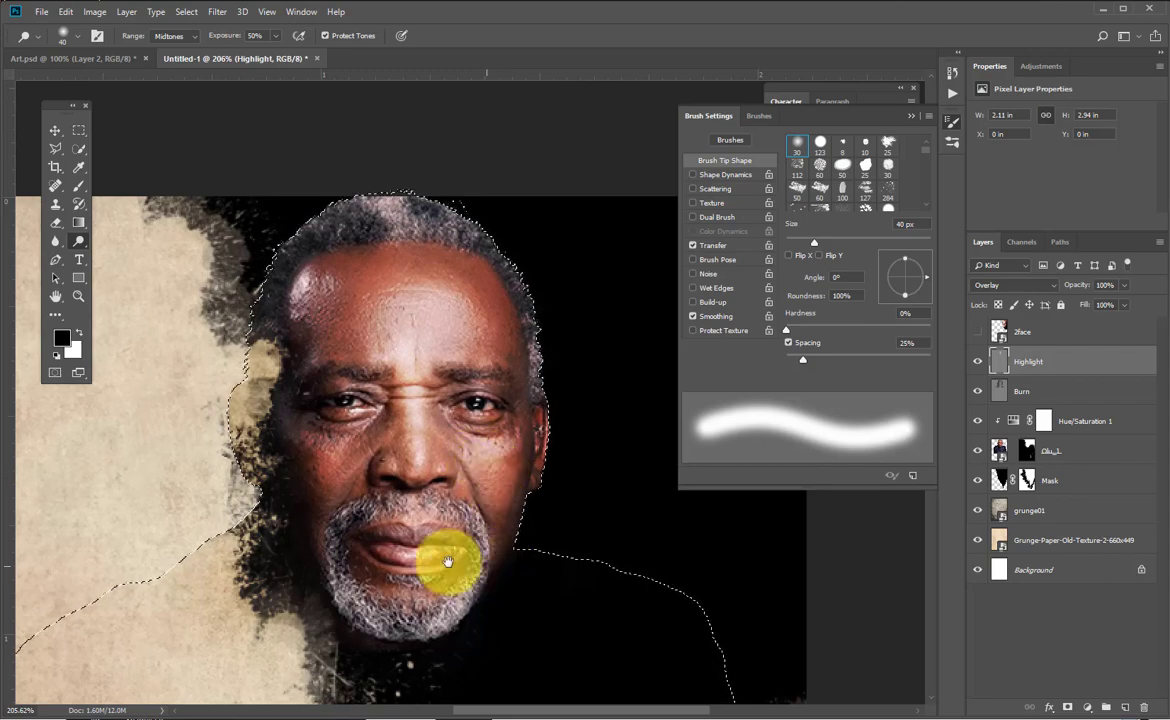
{"action": "left_click_drag", "start_coordinate": [506, 473], "coordinate": [578, 411]}
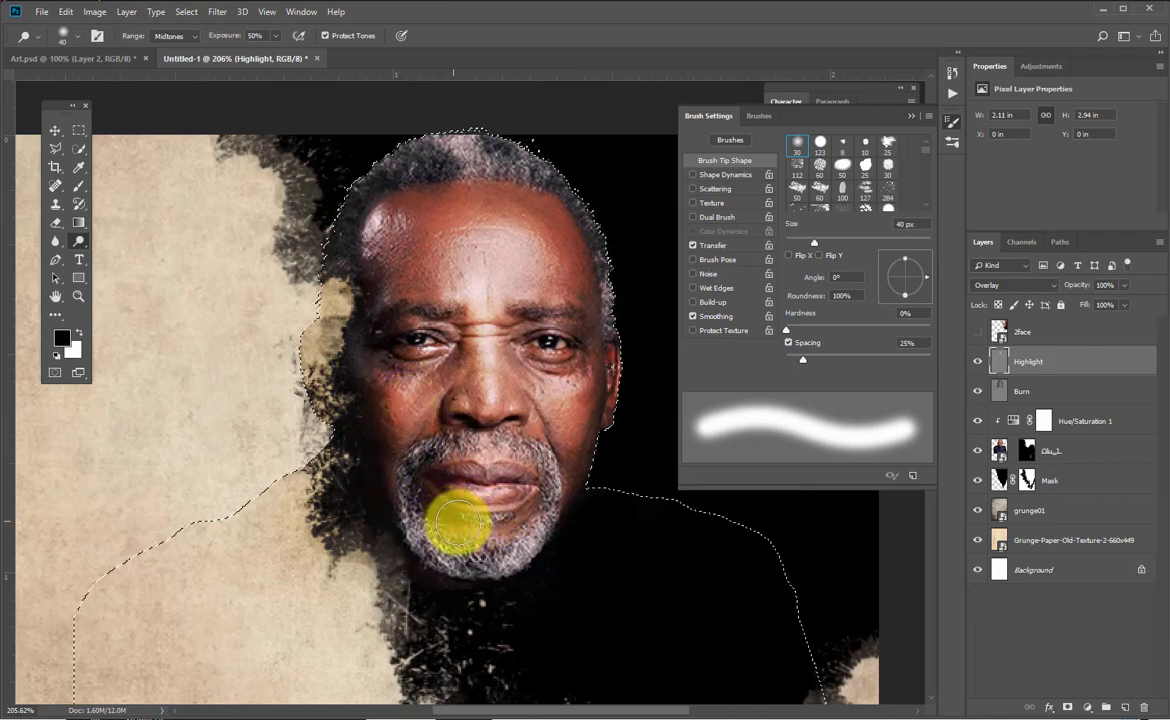
Reduce the Dodge brush to 20 px, brighten the lips and small facial details, and clear the selection.
{"action": "key", "text": "bracketleft"}
{"action": "key", "text": "bracketleft"}
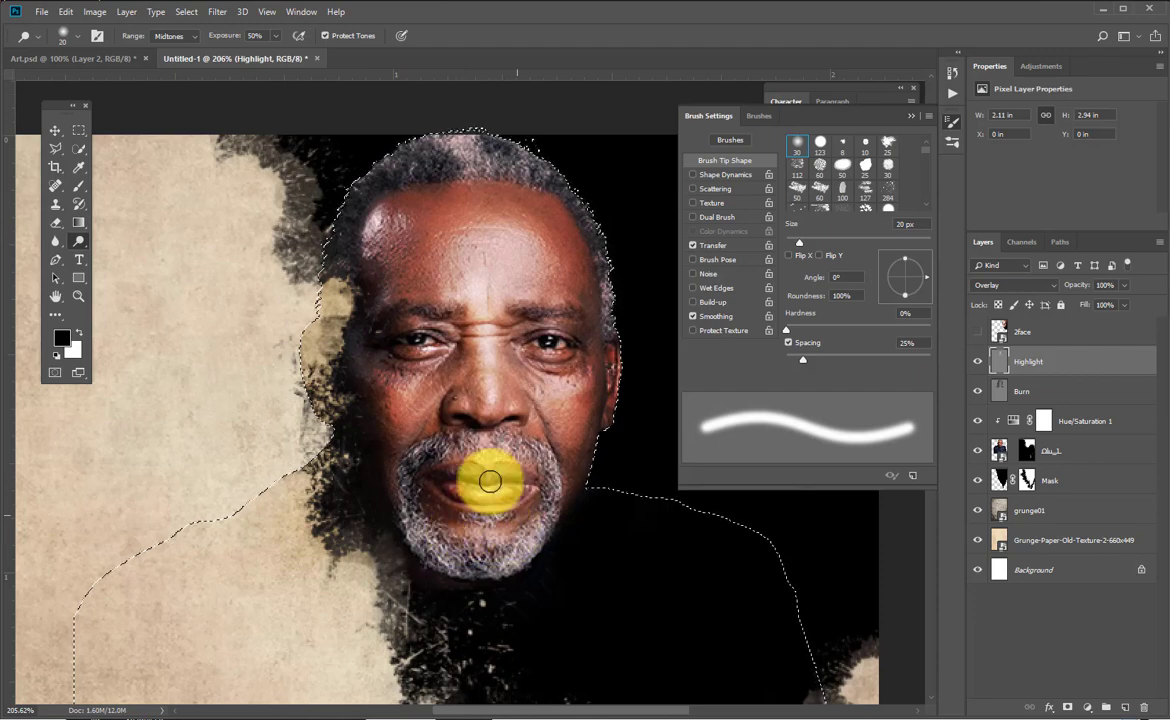
{"action": "left_click_drag", "start_coordinate": [480, 257], "coordinate": [498, 290]}
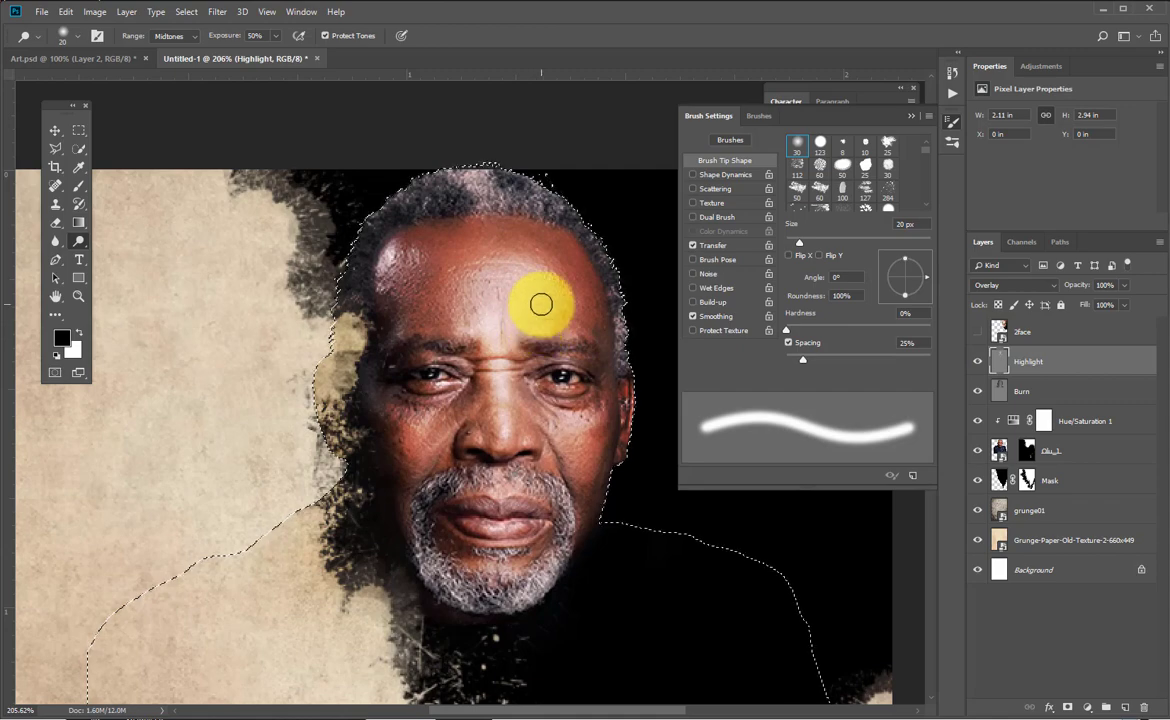
{"action": "left_click_drag", "start_coordinate": [360, 410], "coordinate": [414, 390]}
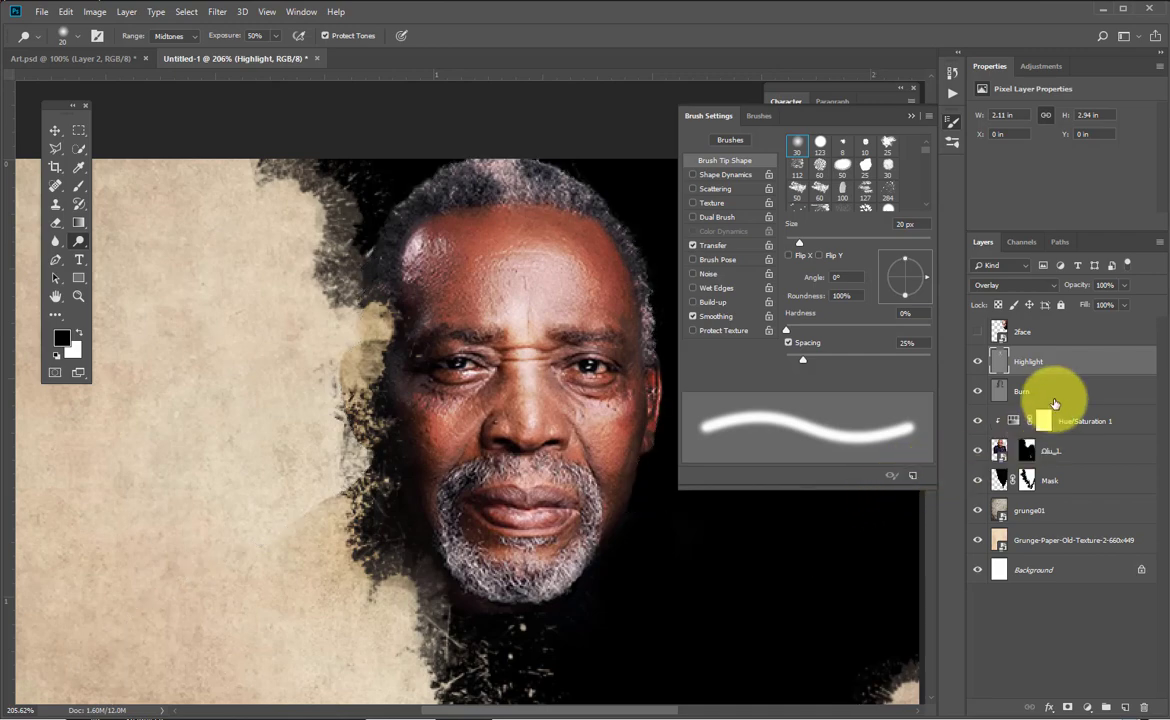
{"action": "left_click_drag", "start_coordinate": [413, 410], "coordinate": [363, 372]}
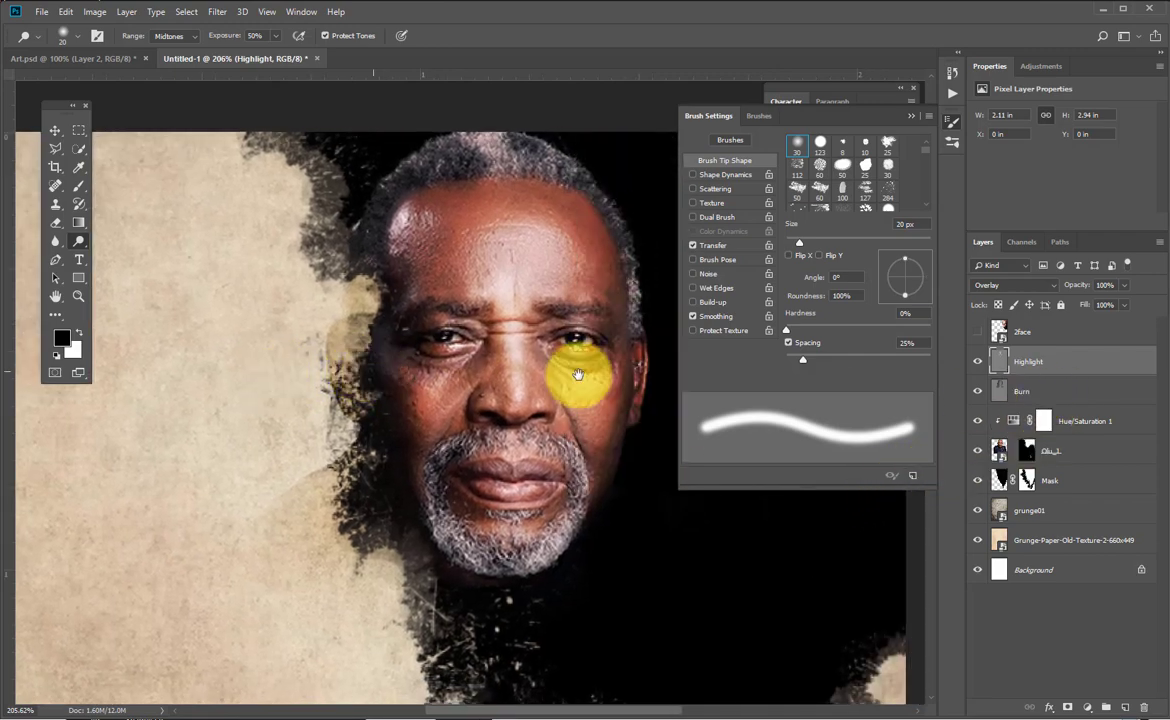
On the Burn layer, erase the burned spill over the paper and splatter beside the older man's face with a 100 px Eraser.
{"action": "left_click", "coordinate": [1010, 380]}
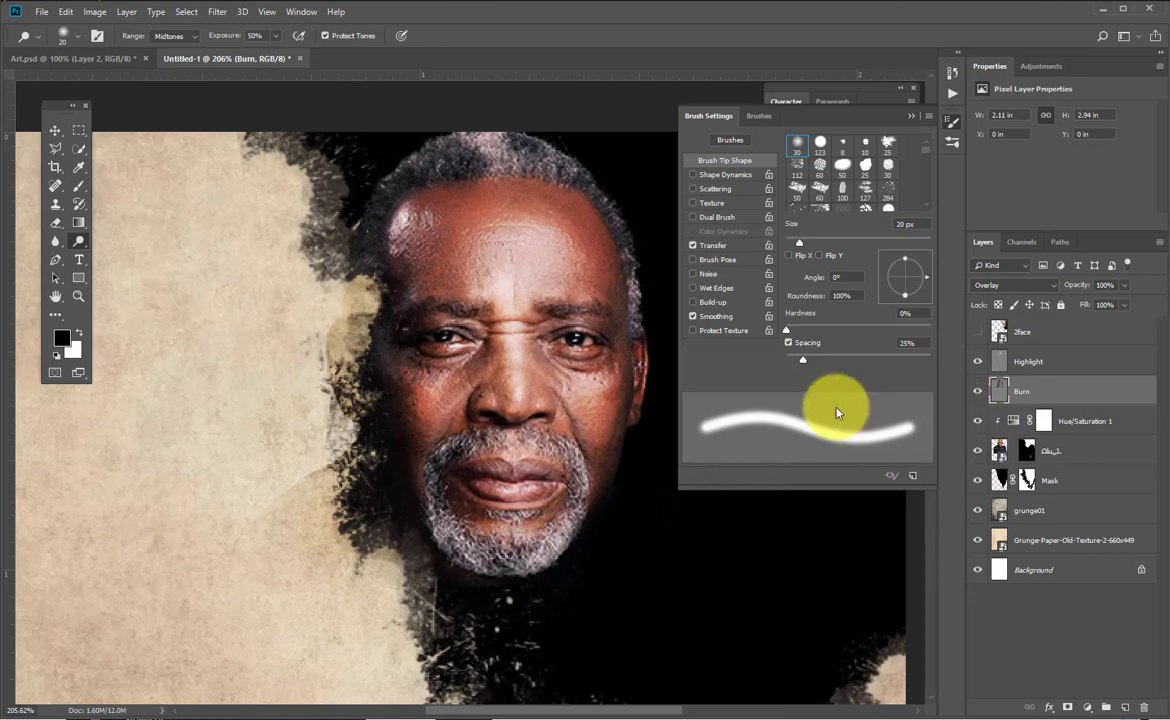
{"action": "key", "text": "e"}
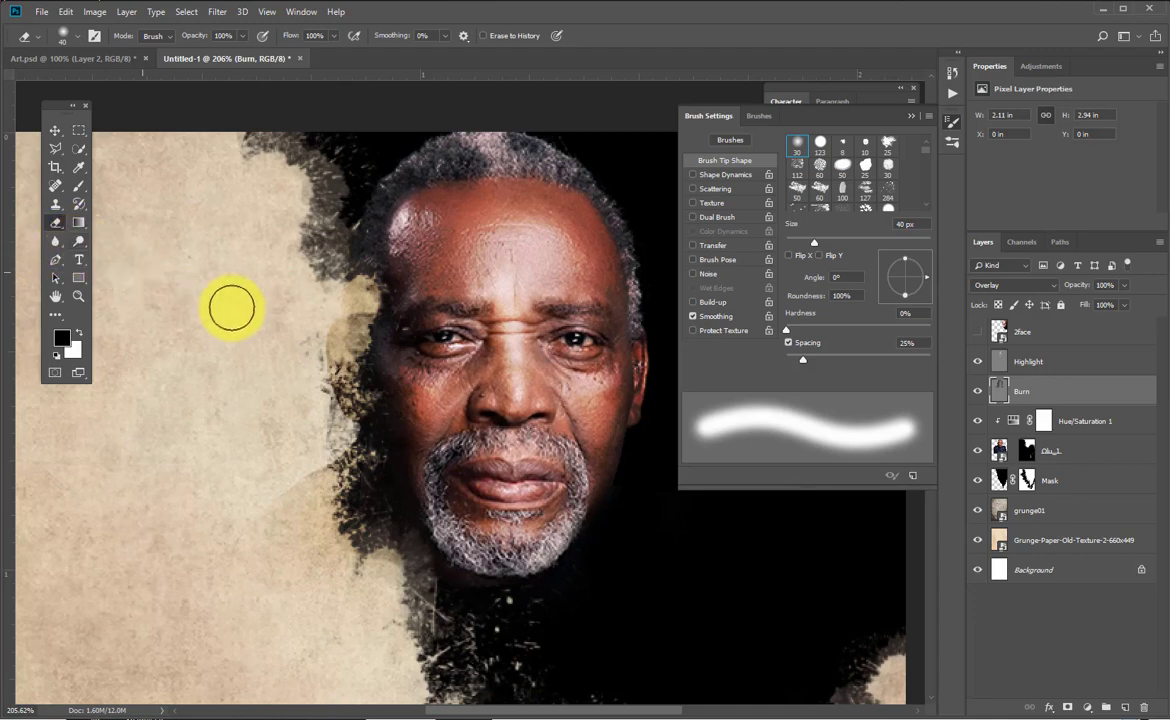
{"action": "key", "text": "bracketright"}
{"action": "key", "text": "bracketright"}
{"action": "key", "text": "bracketright"}
{"action": "key", "text": "bracketright"}
{"action": "key", "text": "bracketright"}
{"action": "key", "text": "bracketright"}
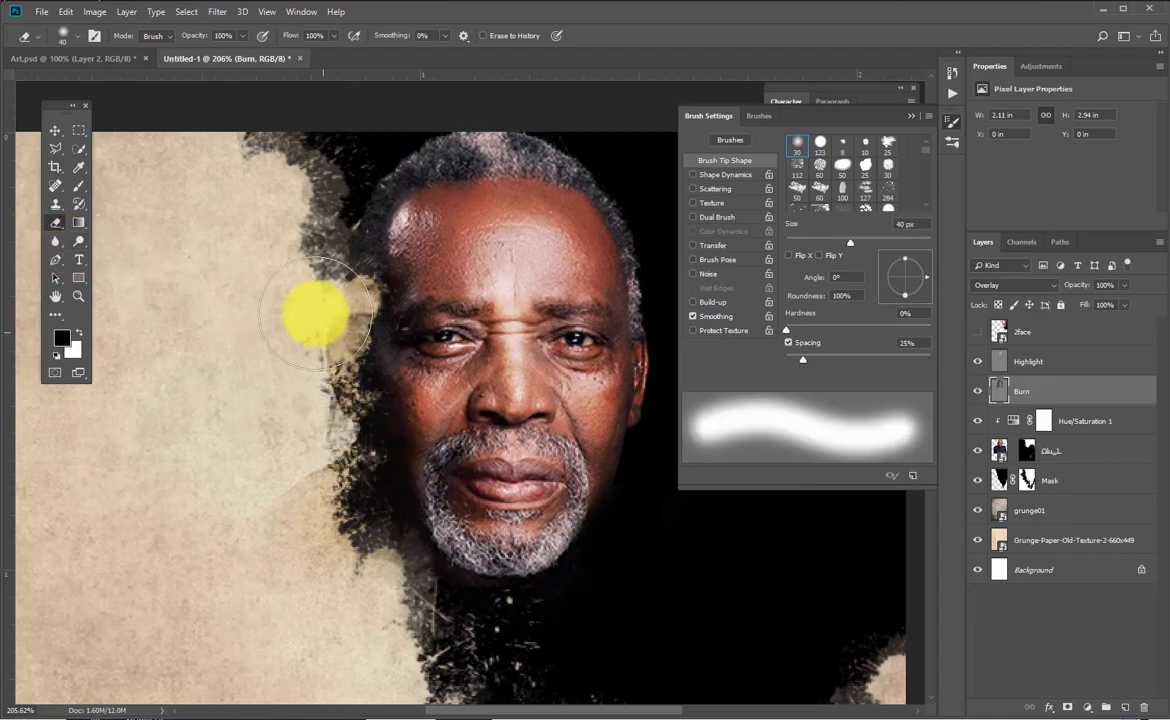
{"action": "mouse_move", "coordinate": [310, 310]}
{"action": "left_mouse_down"}
{"action": "mouse_move", "coordinate": [313, 448]}
{"action": "mouse_move", "coordinate": [316, 407]}
{"action": "mouse_move", "coordinate": [322, 440]}
{"action": "mouse_move", "coordinate": [293, 522]}
{"action": "mouse_move", "coordinate": [295, 573]}
{"action": "mouse_move", "coordinate": [338, 545]}
{"action": "mouse_move", "coordinate": [365, 573]}
{"action": "left_mouse_up"}
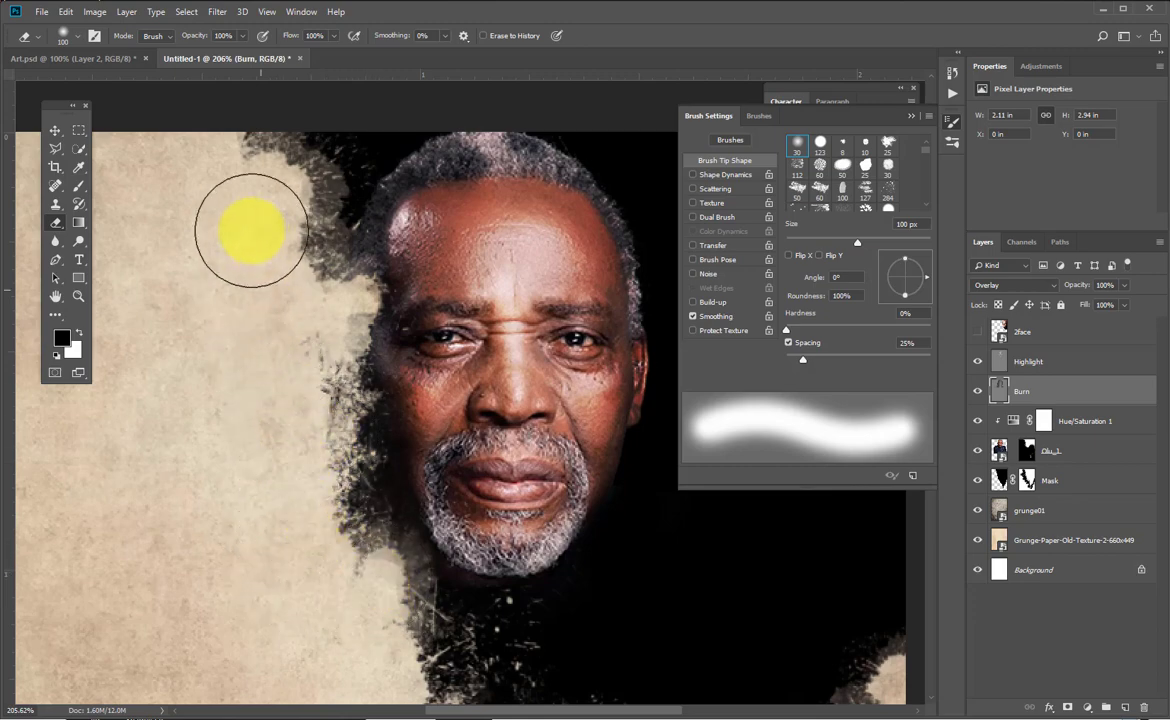
Paint black on the Olu_J layer mask with a soft brush of 80 to 100 px to fade the hair and ear into the black area.
{"action": "left_click_drag", "start_coordinate": [446, 310], "coordinate": [339, 300]}
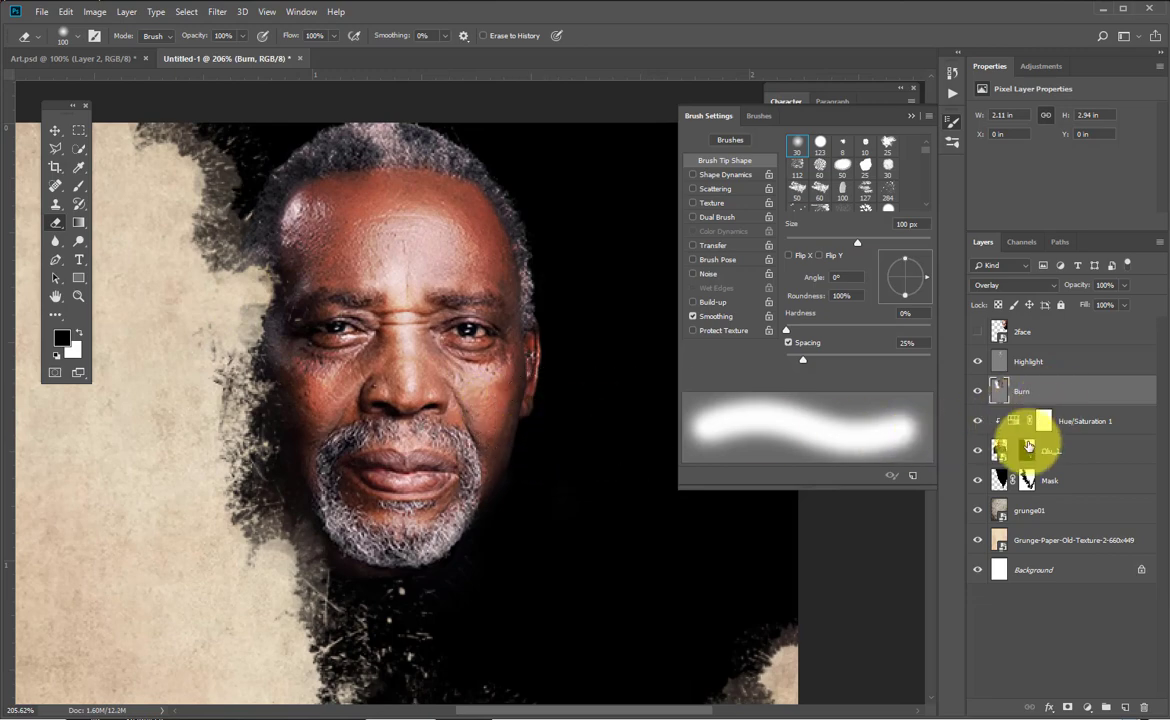
{"action": "left_click", "coordinate": [1027, 451]}
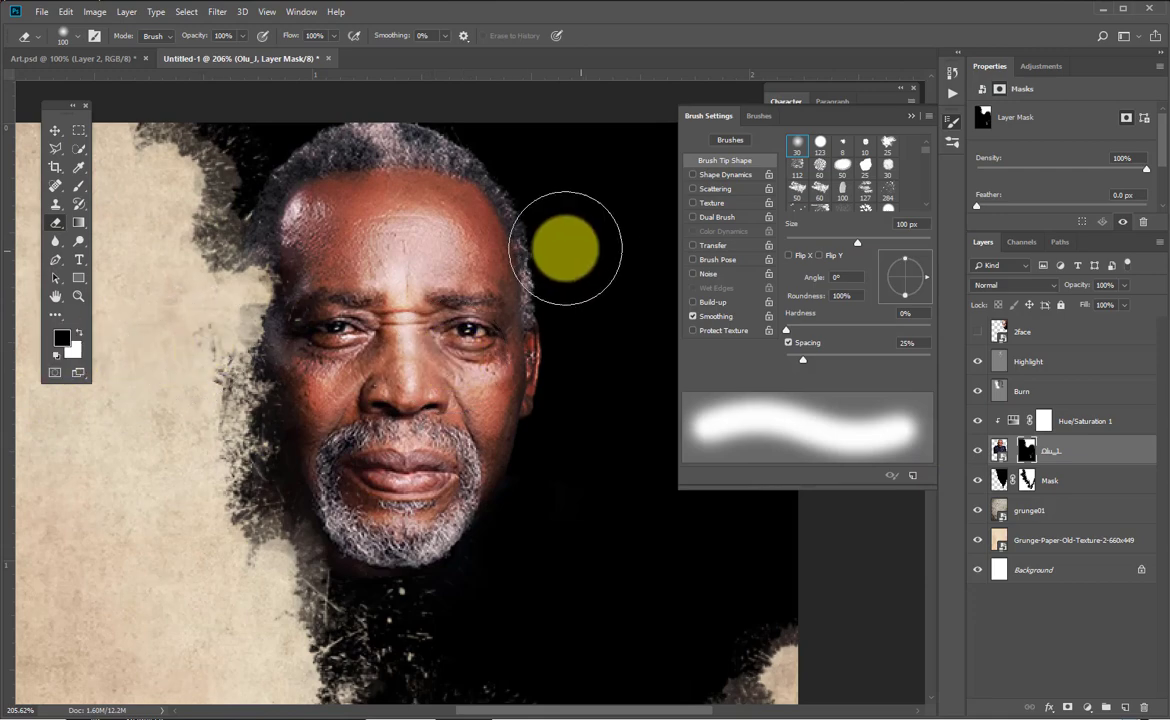
{"action": "key", "text": "bracketleft"}
{"action": "key", "text": "bracketleft"}
{"action": "key", "text": "bracketleft"}
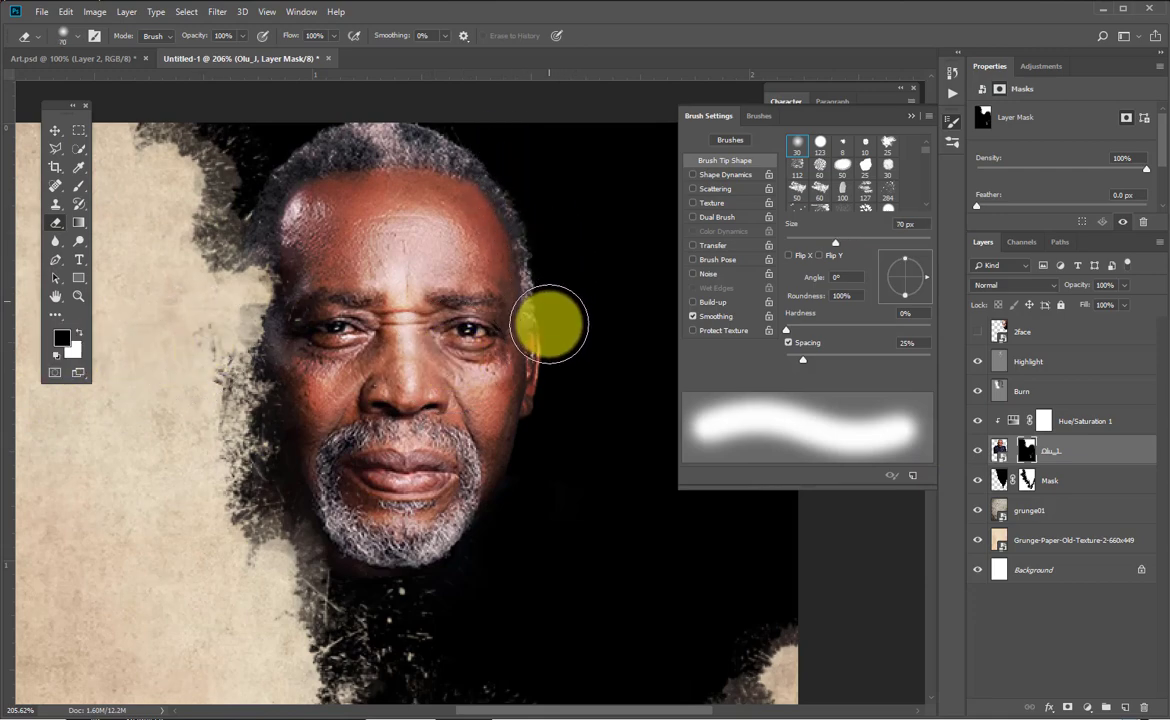
{"action": "left_click", "coordinate": [54, 206]}
{"action": "left_click", "coordinate": [76, 183]}
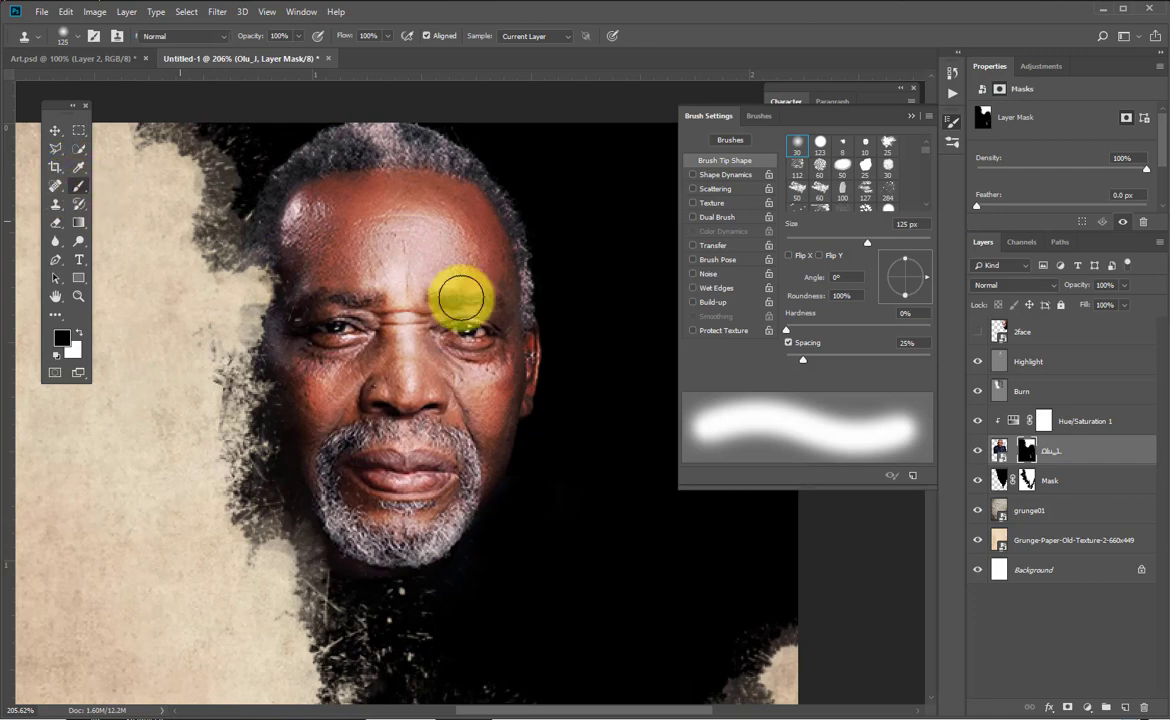
{"action": "key", "text": "bracketright"}
{"action": "key", "text": "bracketright"}
{"action": "key", "text": "bracketright"}
{"action": "key", "text": "bracketright"}
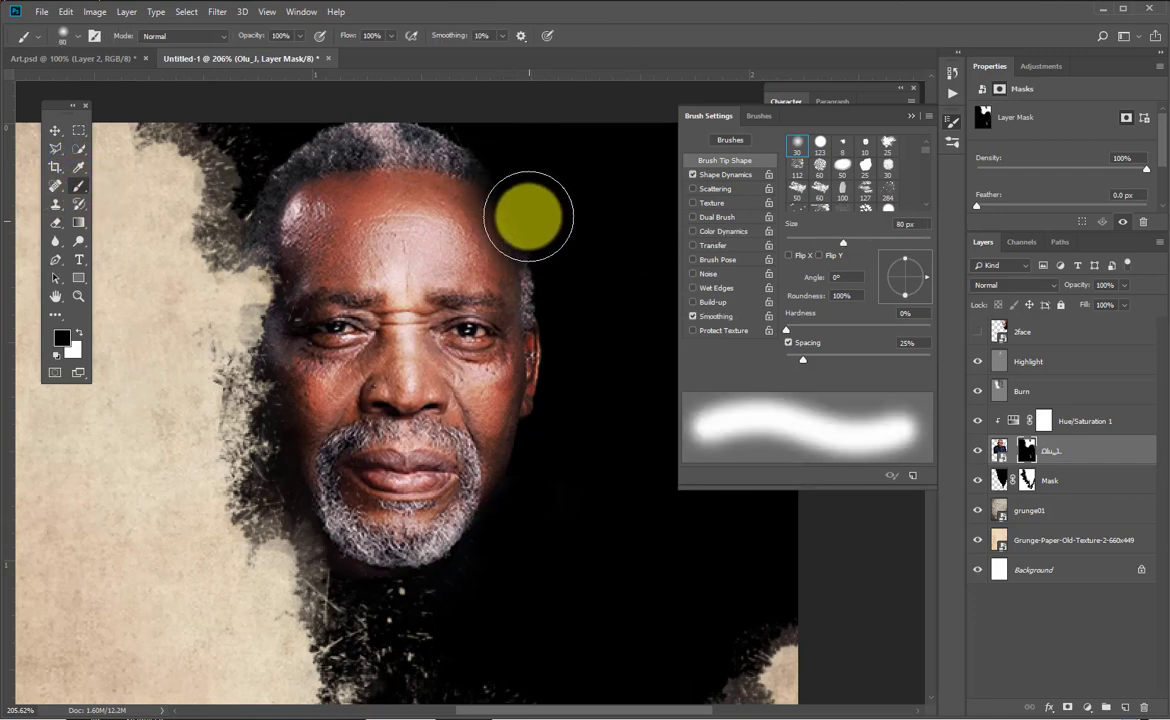
{"action": "key", "text": "bracketright"}
{"action": "key", "text": "bracketright"}
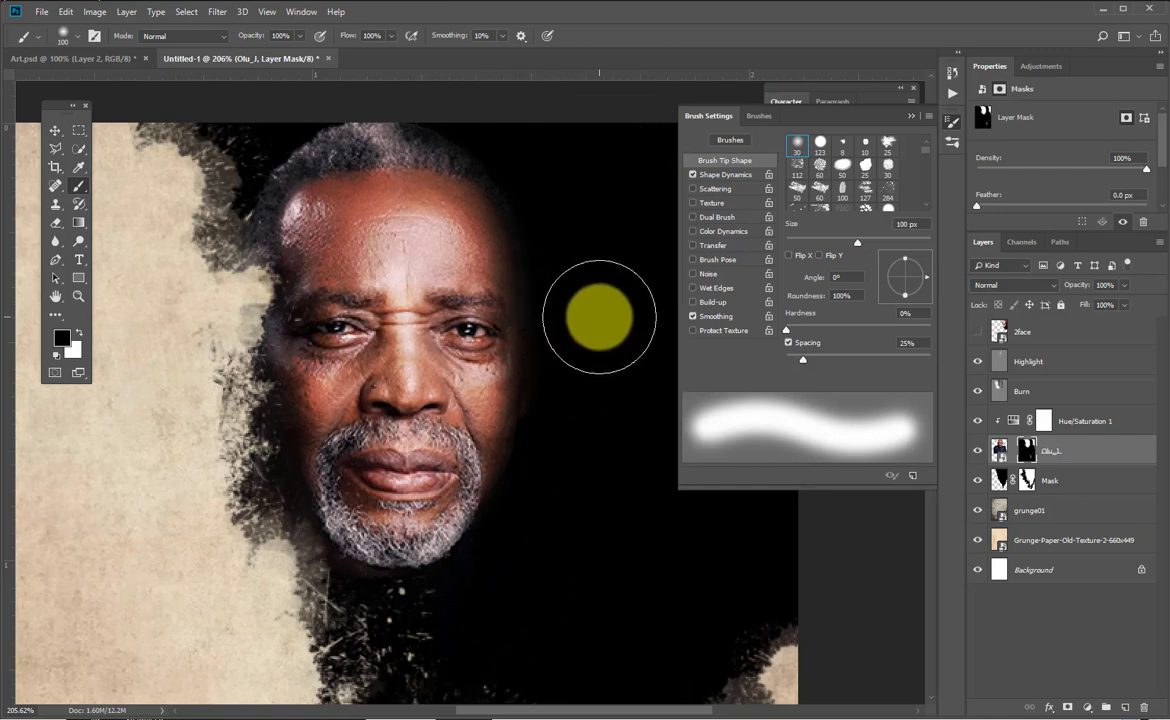
Show the 2face layer beside the older man's portrait.
{"action": "left_click_drag", "start_coordinate": [343, 249], "coordinate": [255, 281]}
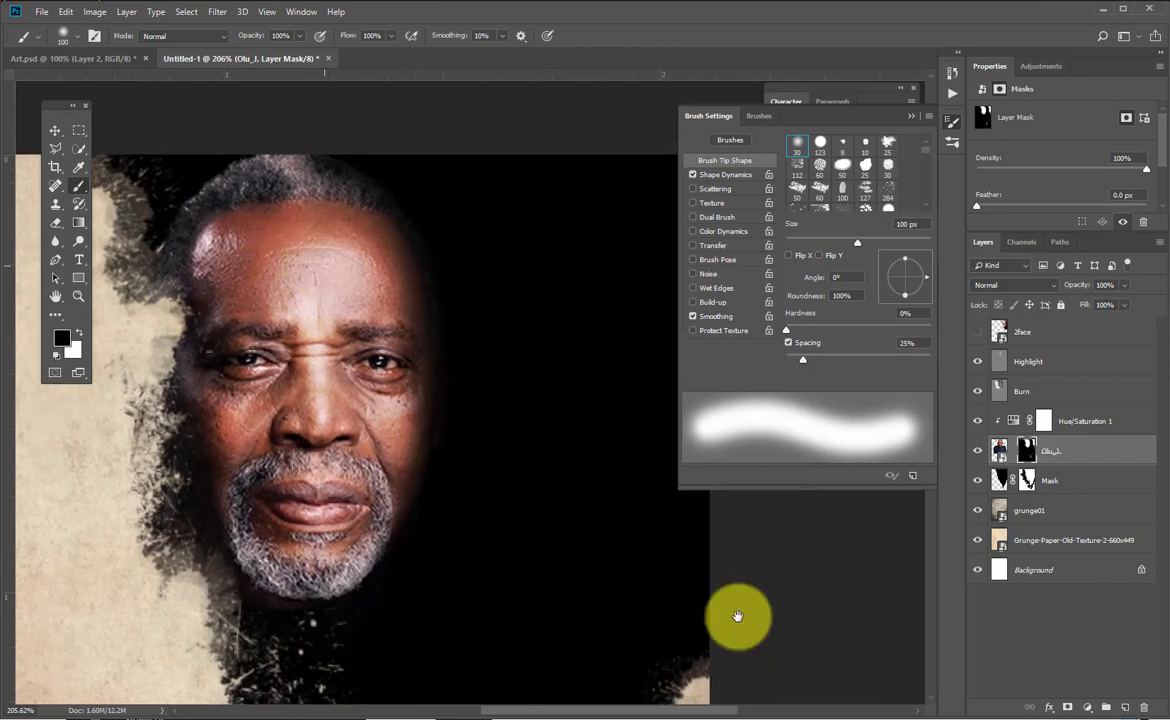
{"action": "left_click", "coordinate": [979, 331]}
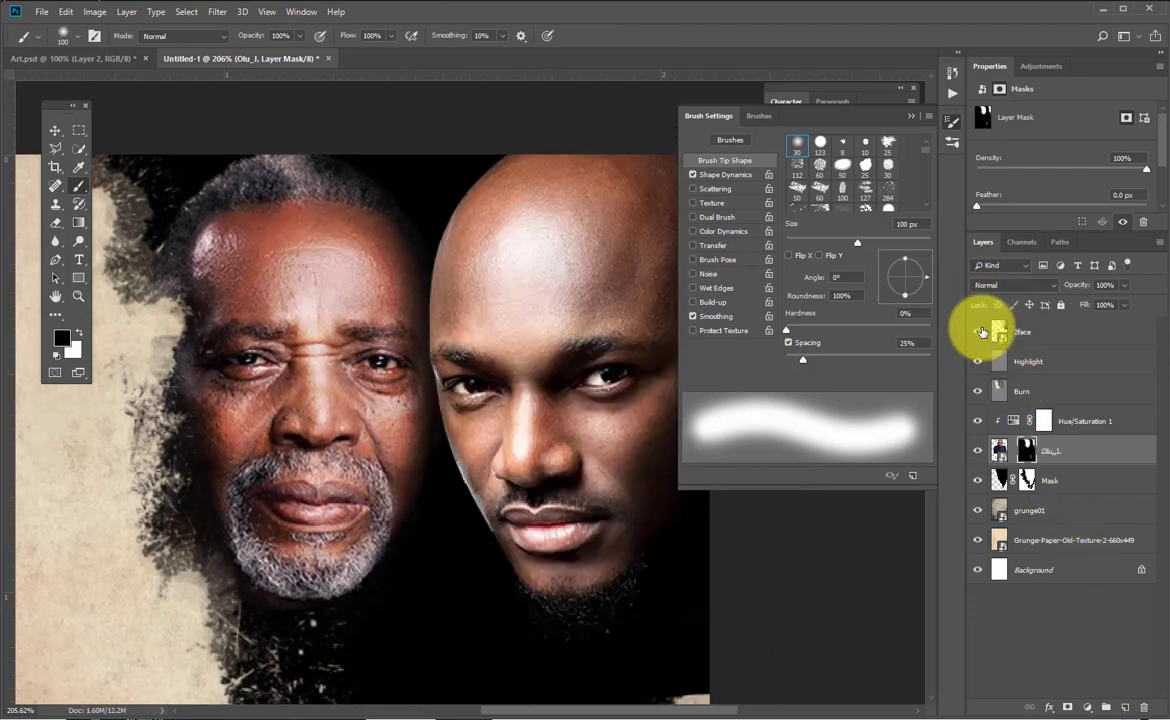
{"action": "left_click_drag", "start_coordinate": [496, 300], "coordinate": [410, 282]}
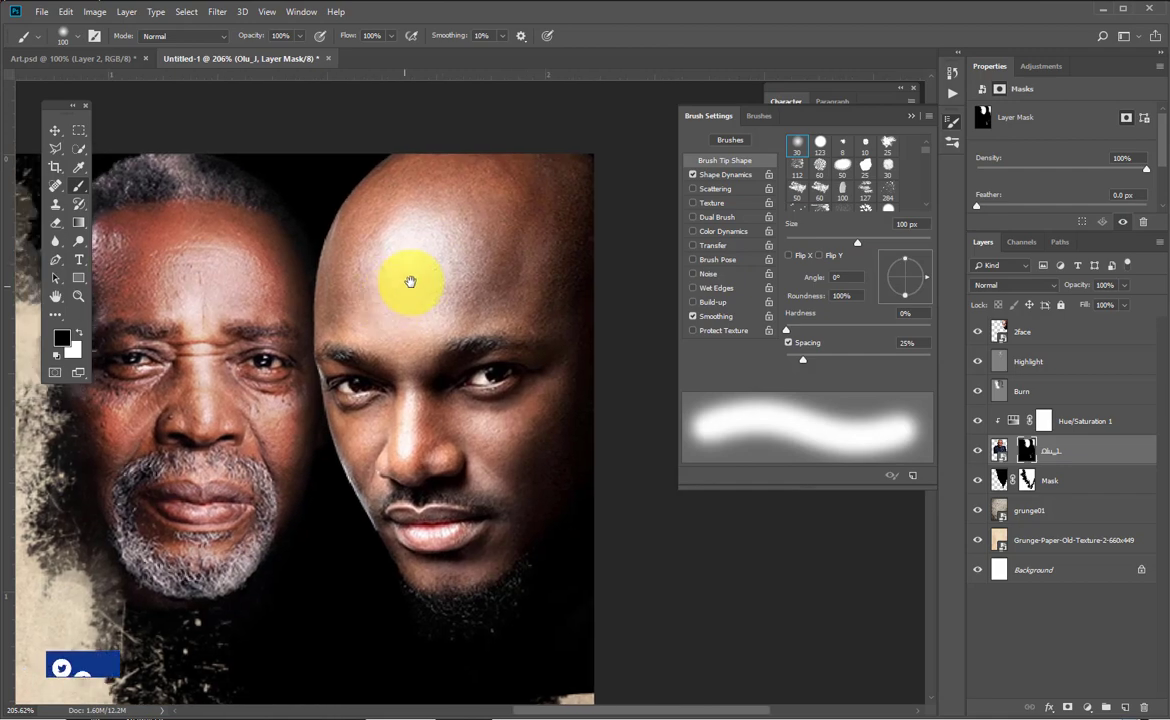
Group the Highlight, Burn, Hue/Saturation 1 and Olu_J layers and name the group "Olu_J".
{"action": "left_click", "coordinate": [1045, 333]}
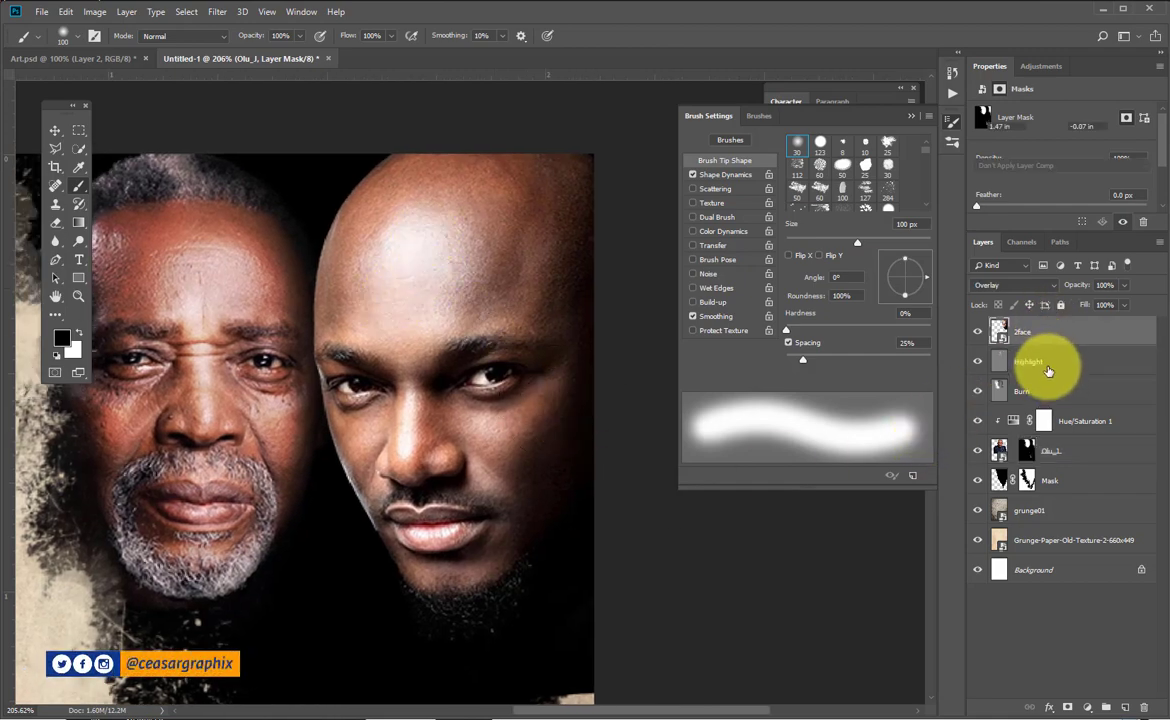
{"action": "left_click", "coordinate": [1045, 366]}
{"action": "left_click", "coordinate": [1066, 460], "text": "shift"}
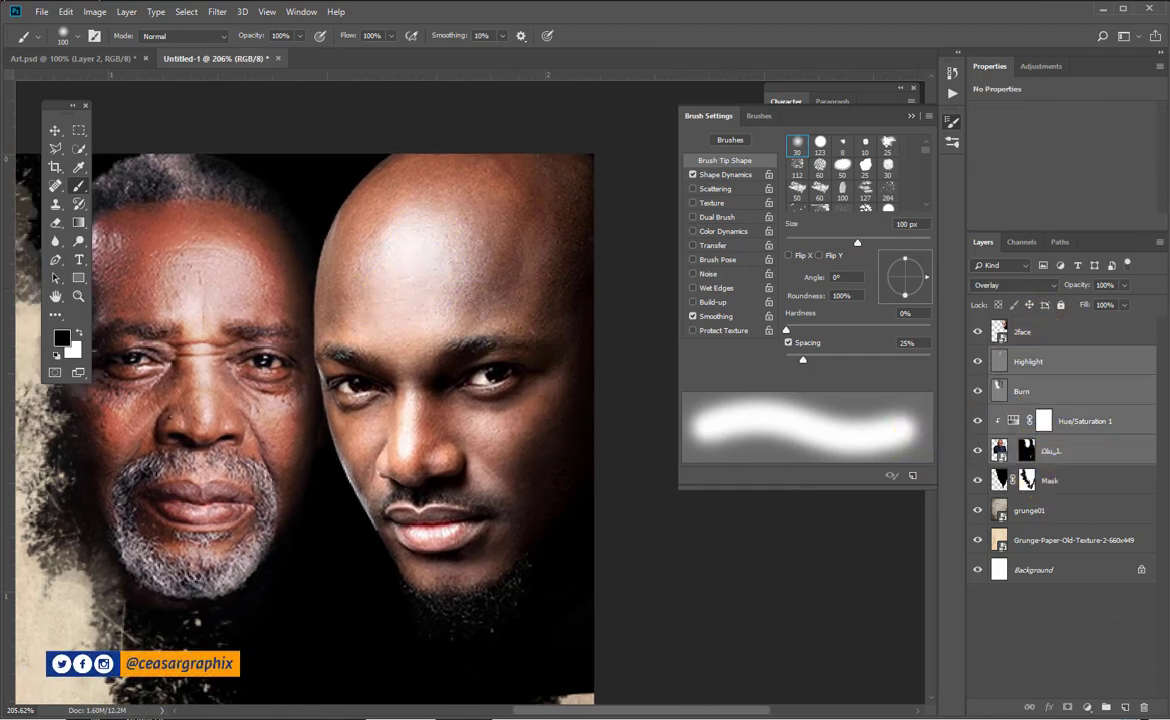
{"action": "left_click", "coordinate": [1107, 707]}
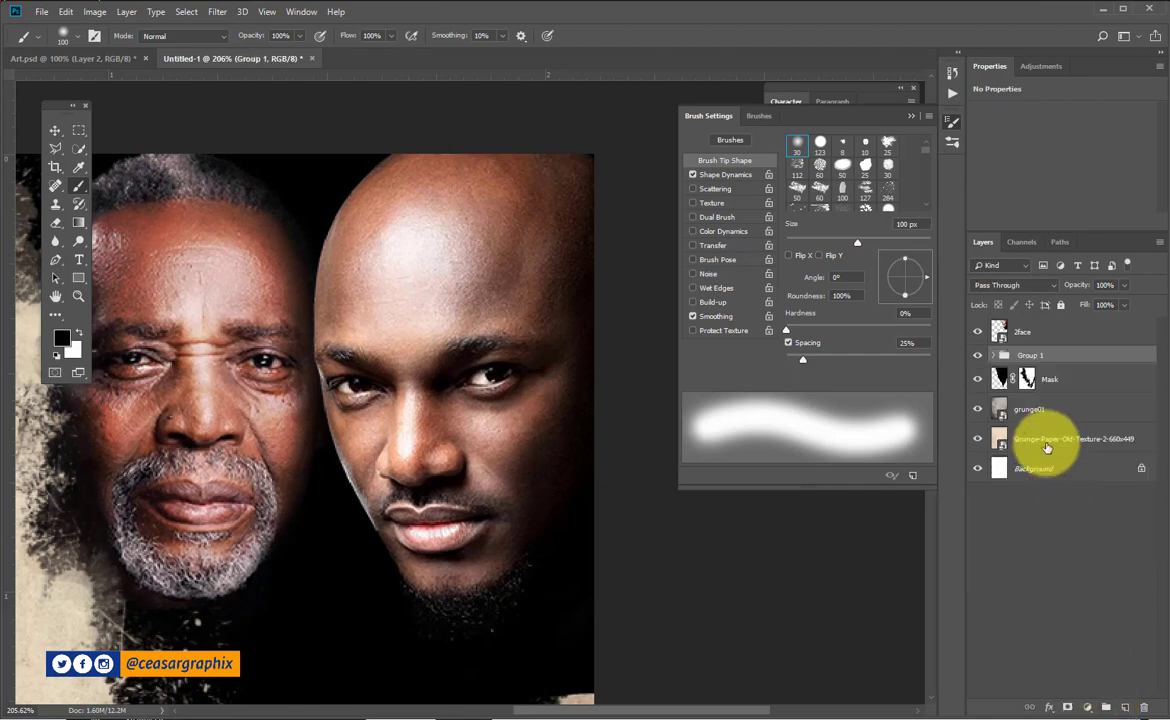
Add a new layer named "Burn" above the 2face layer, in Overlay mode and filled with 50% gray.
{"action": "left_click", "coordinate": [1037, 332]}
{"action": "left_click_drag", "start_coordinate": [287, 352], "coordinate": [332, 370]}
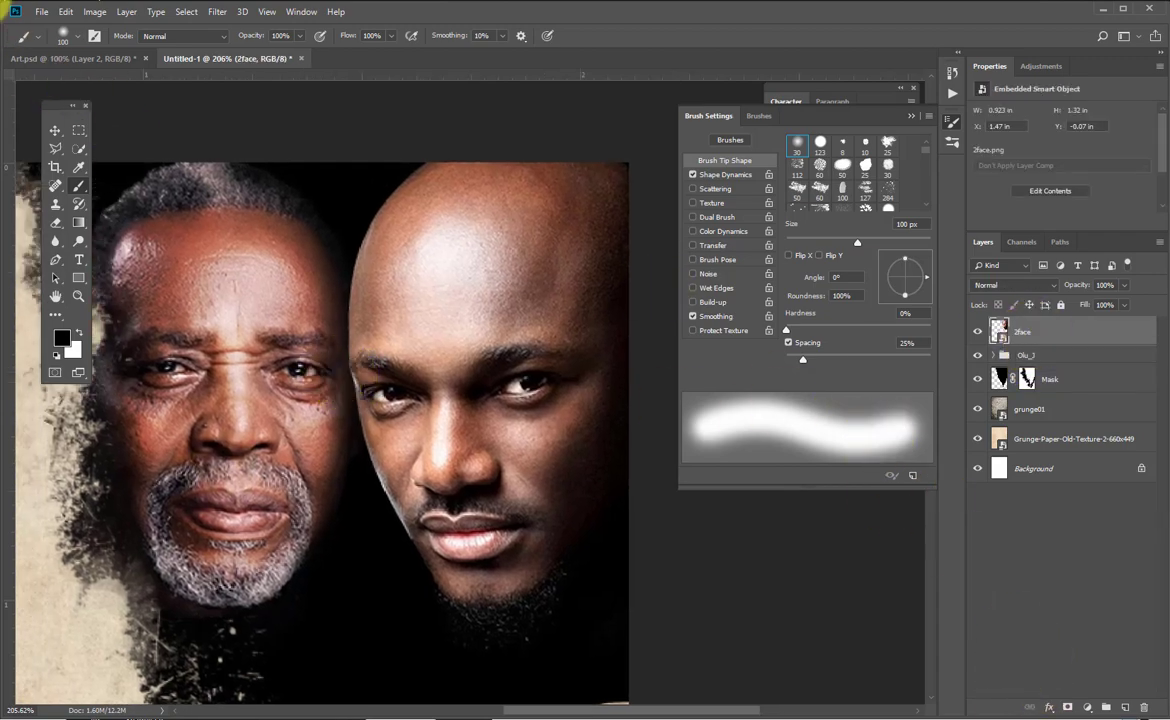
{"action": "left_click", "coordinate": [125, 12]}
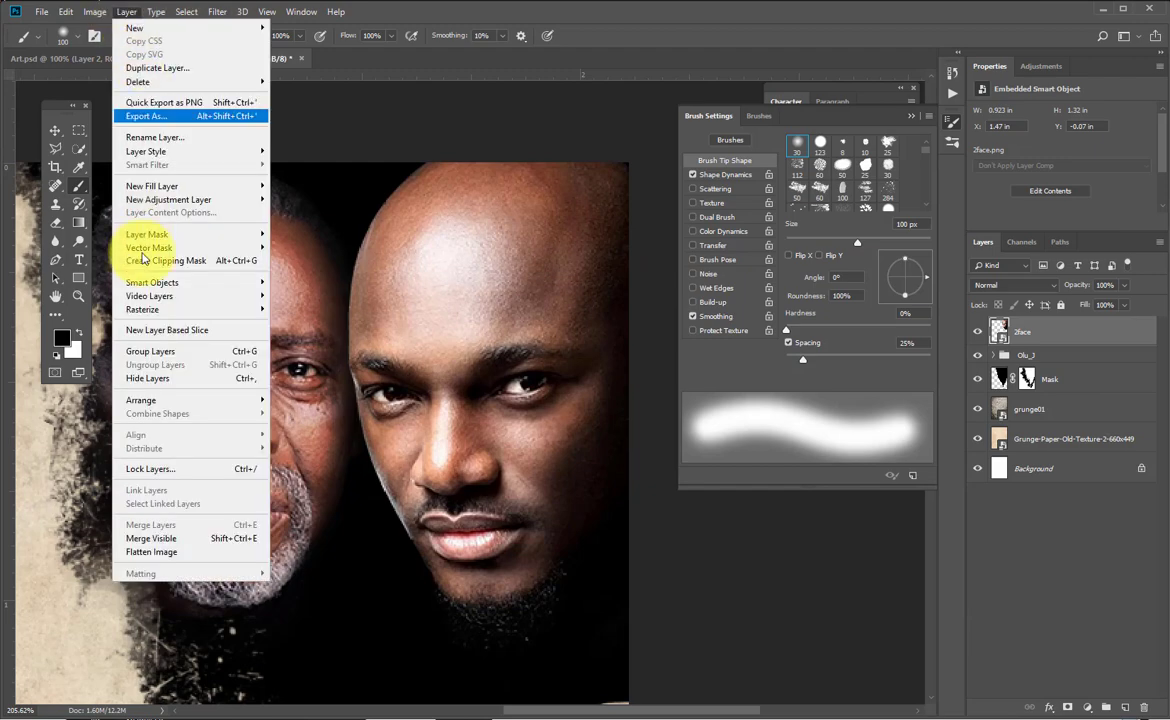
{"action": "mouse_move", "coordinate": [190, 28]}
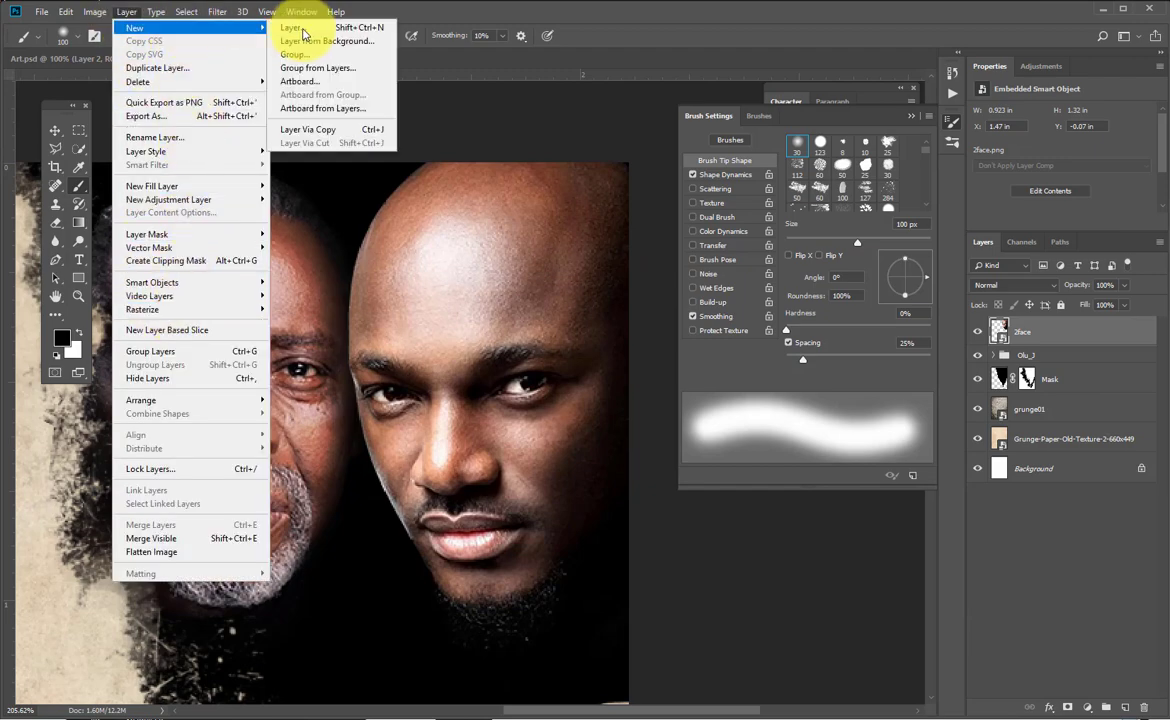
{"action": "left_click", "coordinate": [300, 32]}
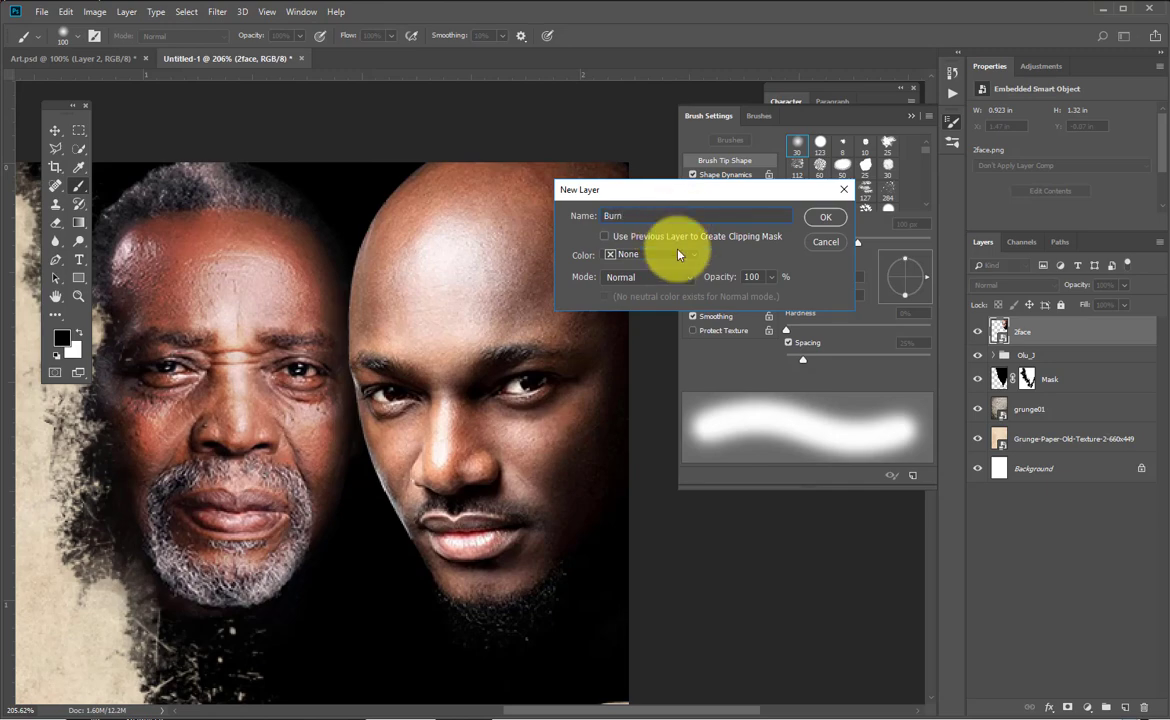
{"action": "left_click", "coordinate": [641, 276]}
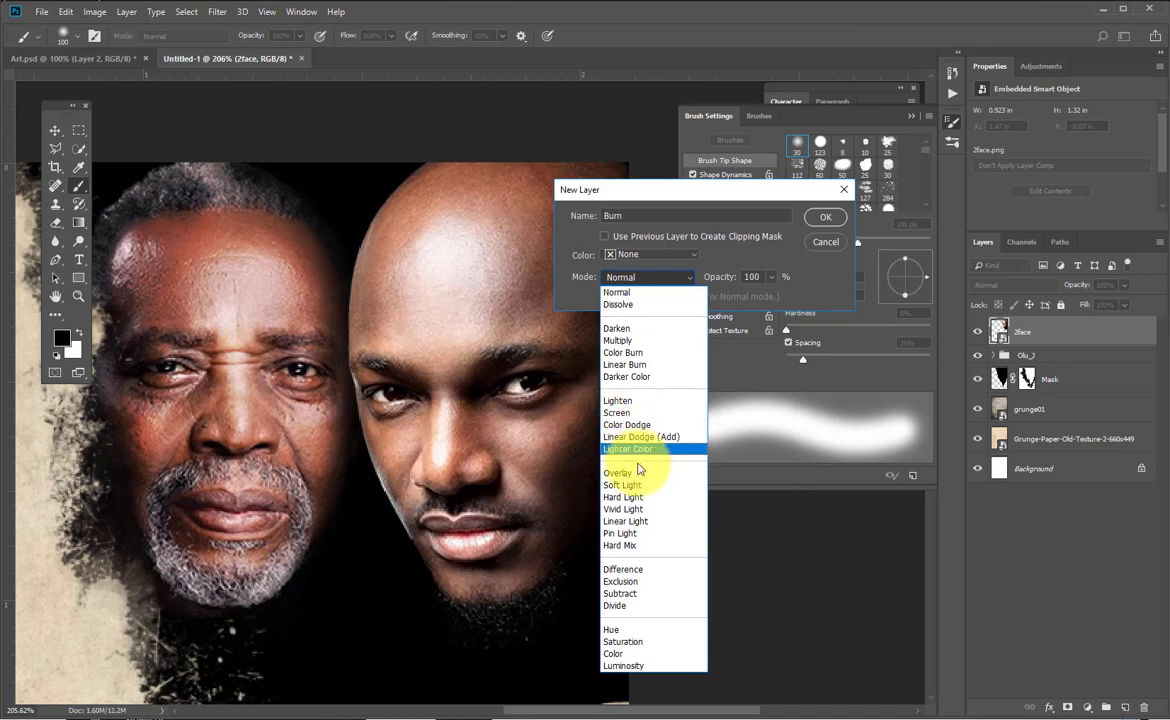
{"action": "left_click", "coordinate": [618, 438]}
{"action": "left_click", "coordinate": [818, 228]}
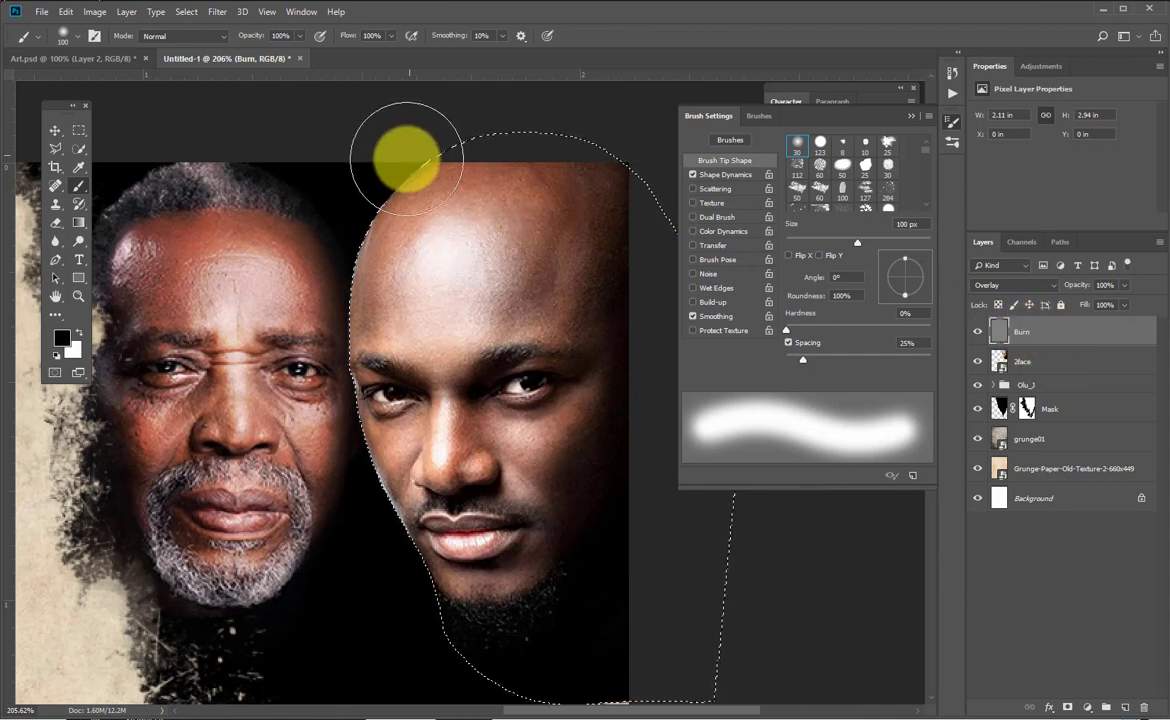
Select the 2face outline and burn the edges of the head and face at 50% exposure, with a 250 px brush reduced to 70 px.
{"action": "key", "text": "bracketright"}
{"action": "key", "text": "bracketright"}
{"action": "key", "text": "bracketright"}
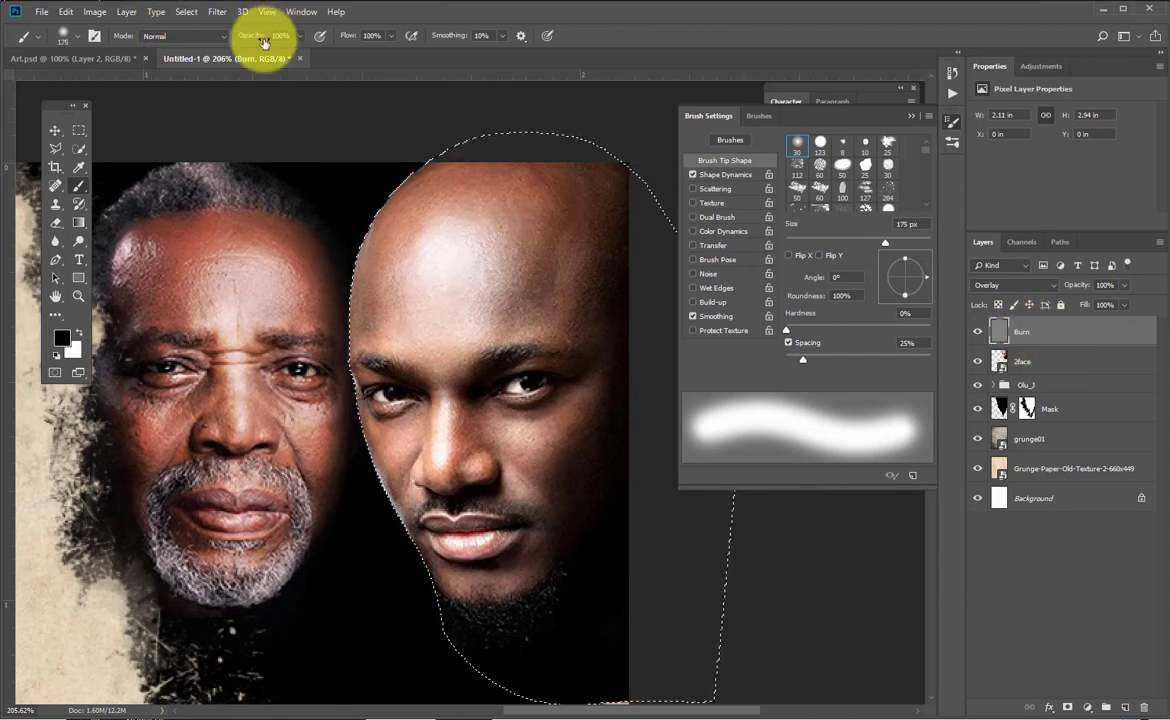
{"action": "left_click", "coordinate": [80, 241]}
{"action": "left_click", "coordinate": [108, 232]}
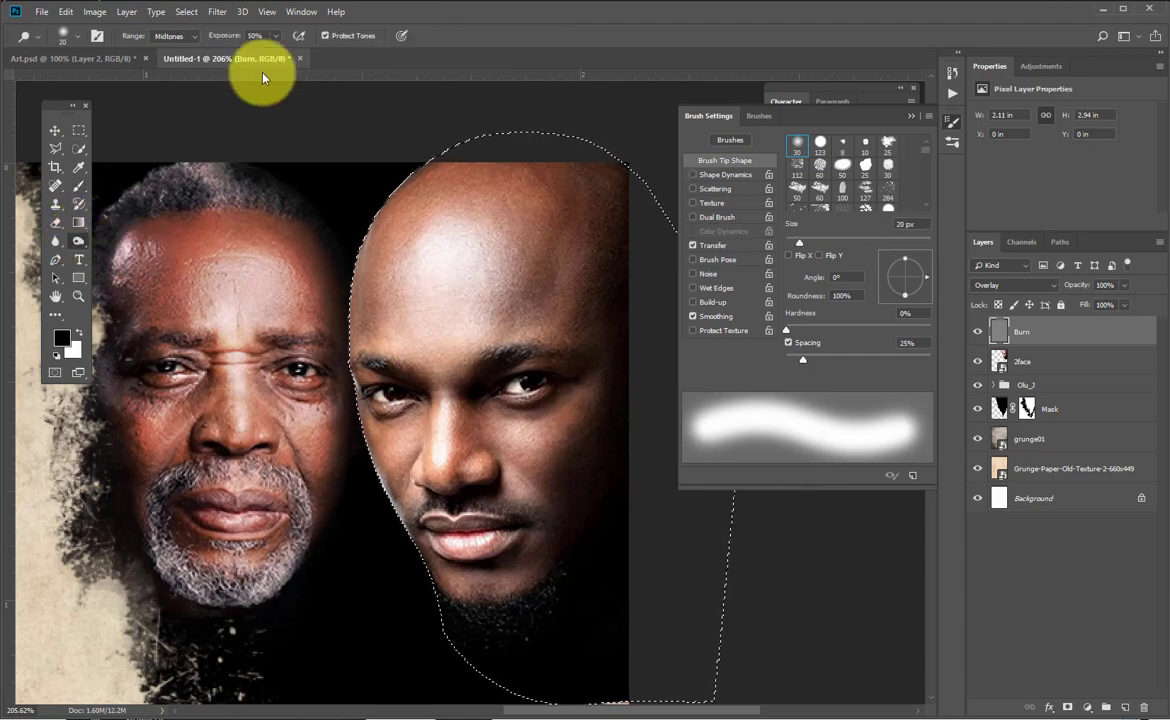
{"action": "left_click", "coordinate": [262, 35]}
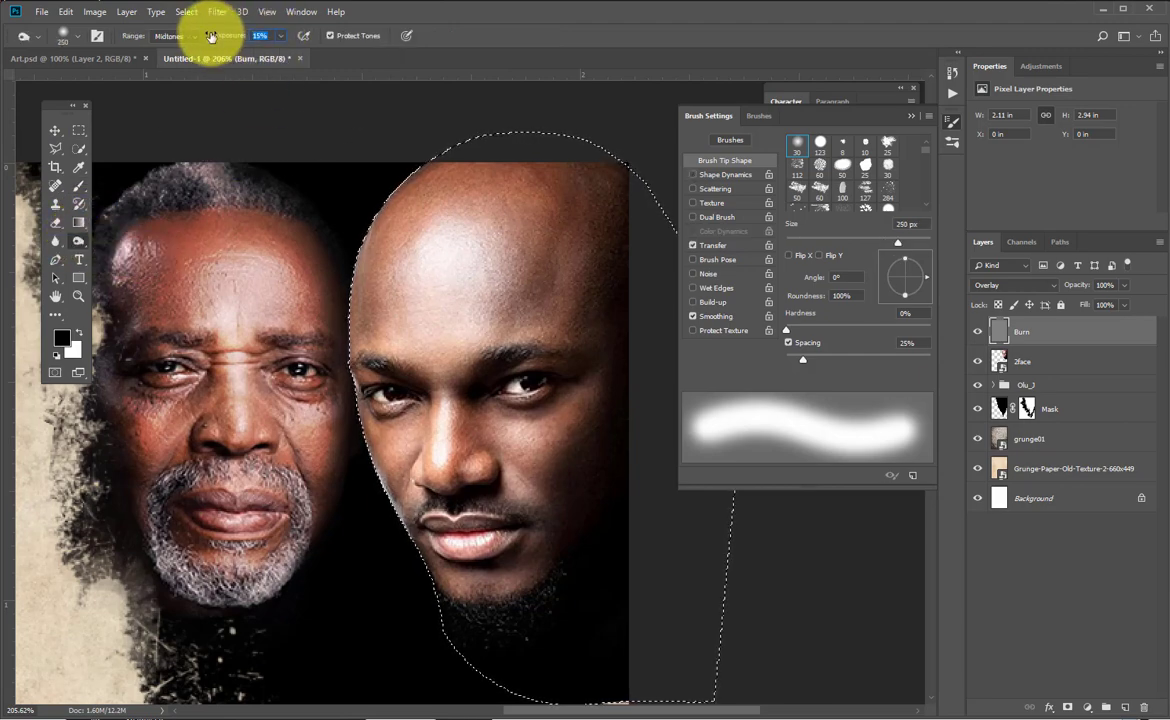
{"action": "key", "text": "Return"}
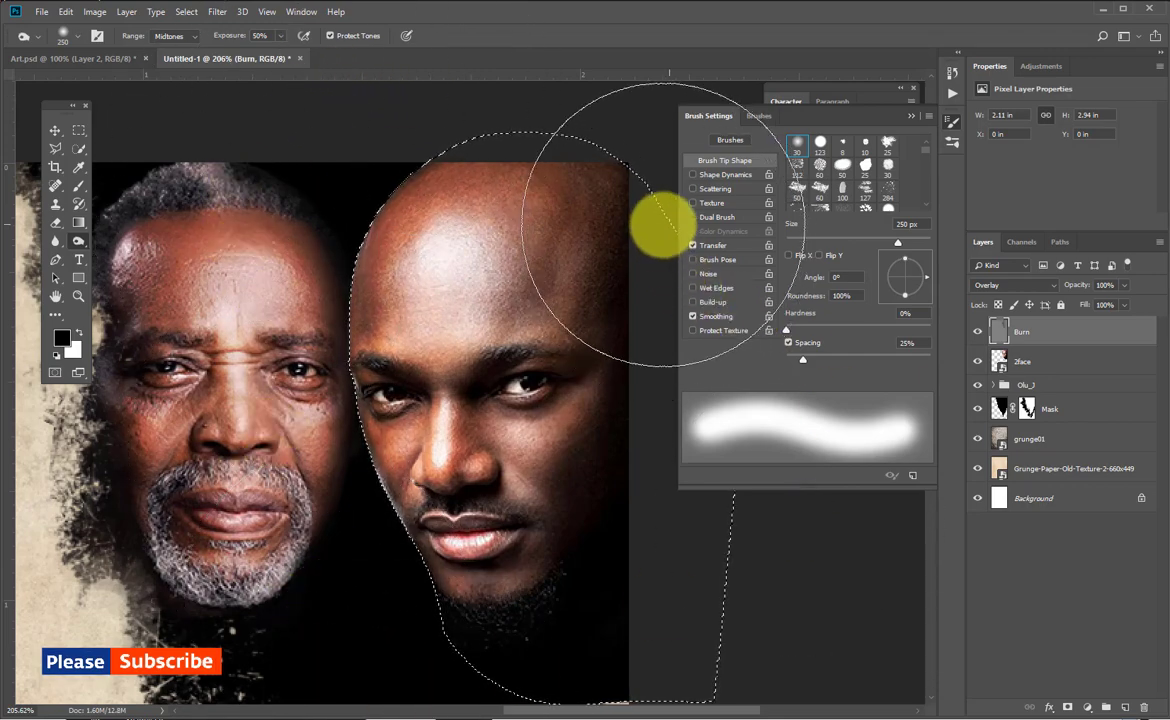
{"action": "key", "text": "bracketleft"}
{"action": "key", "text": "bracketleft"}
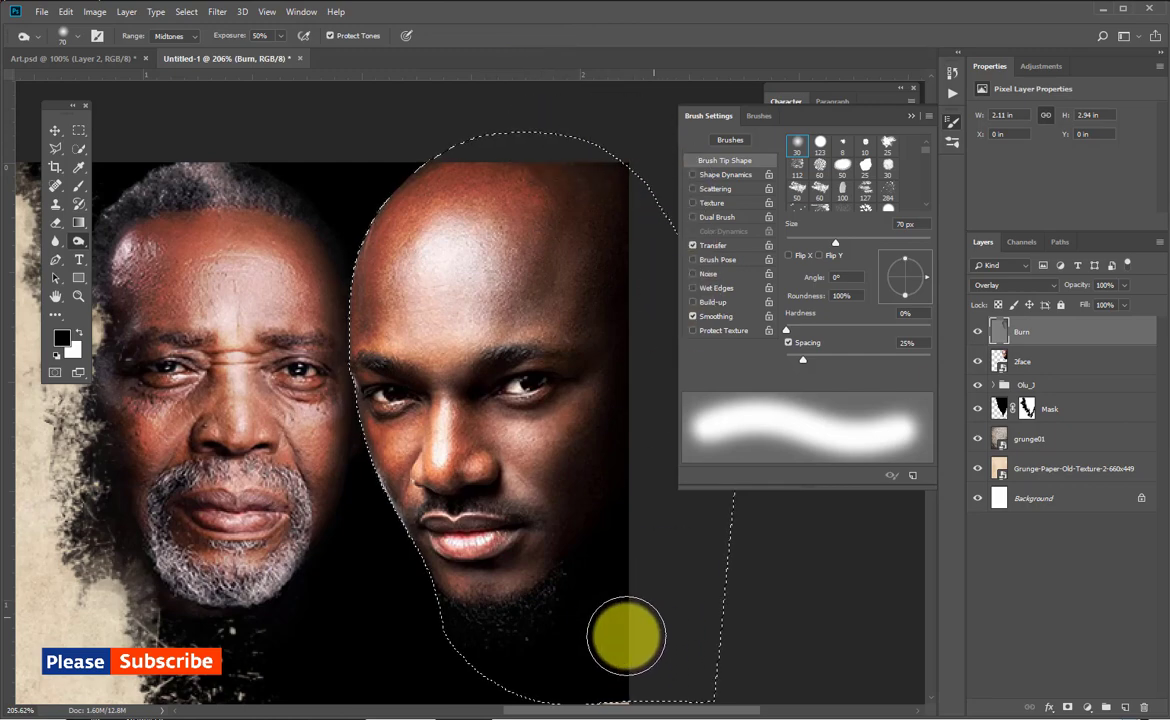
Clear the selection around the 2face portrait and add a layer mask to the 2face layer.
{"action": "left_click", "coordinate": [1025, 360]}
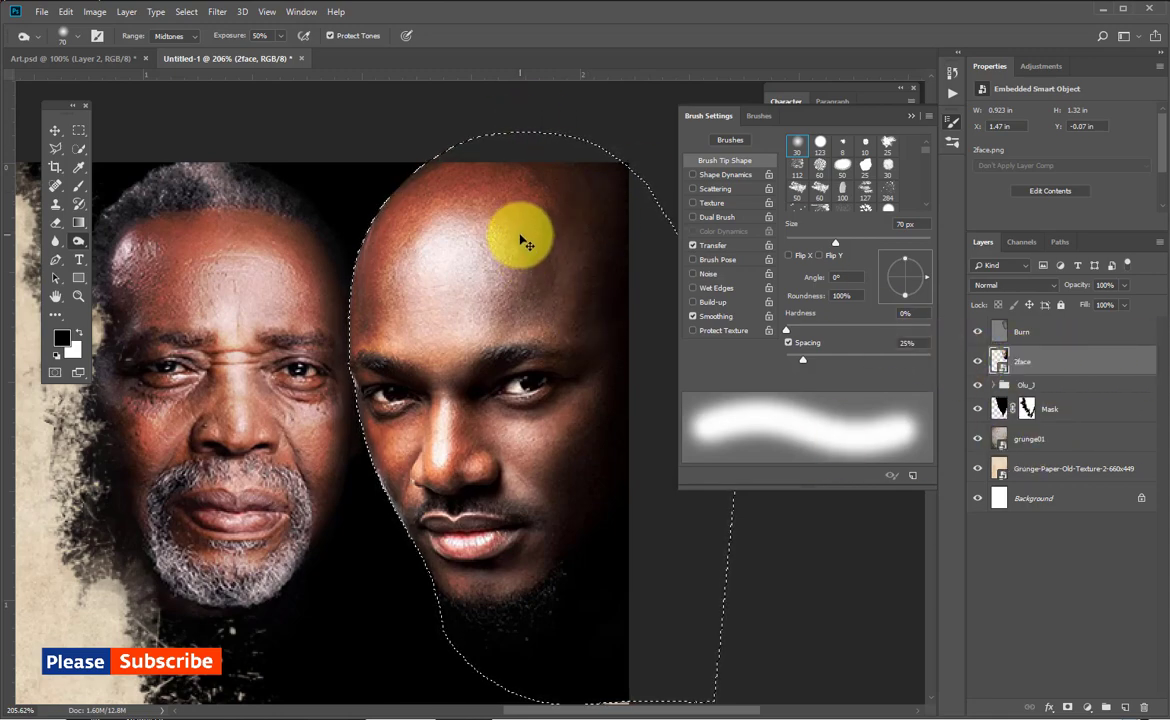
{"action": "key", "text": "ctrl+d"}
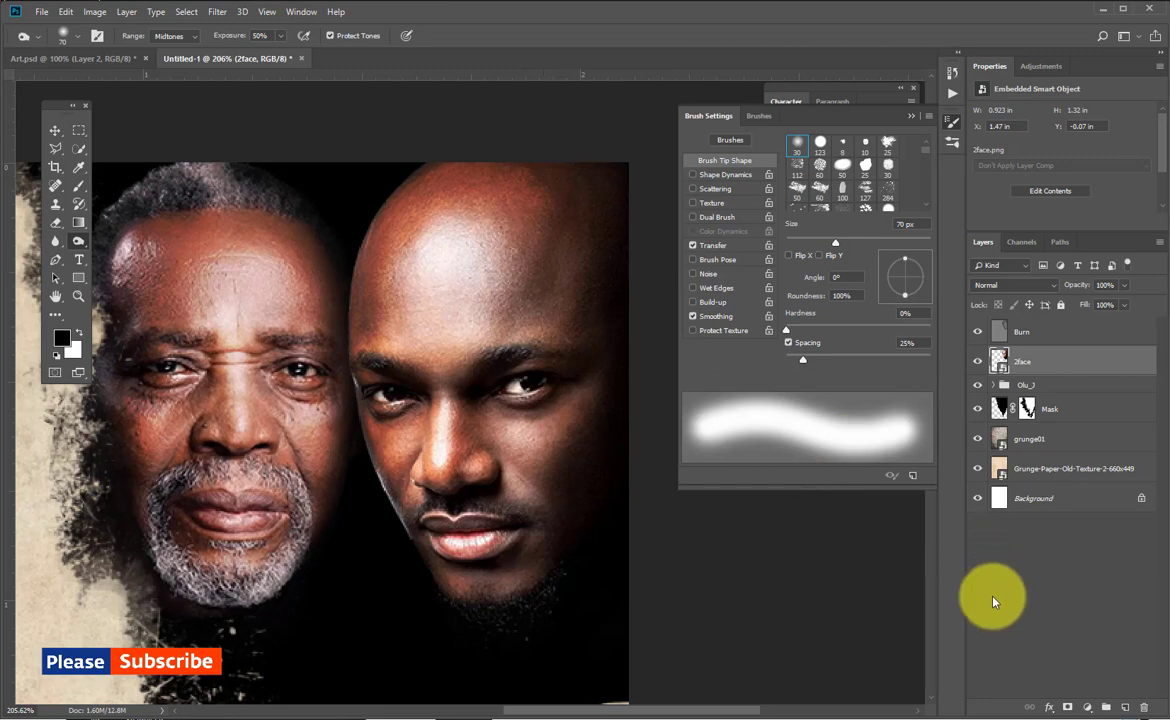
{"action": "left_click", "coordinate": [1070, 706]}
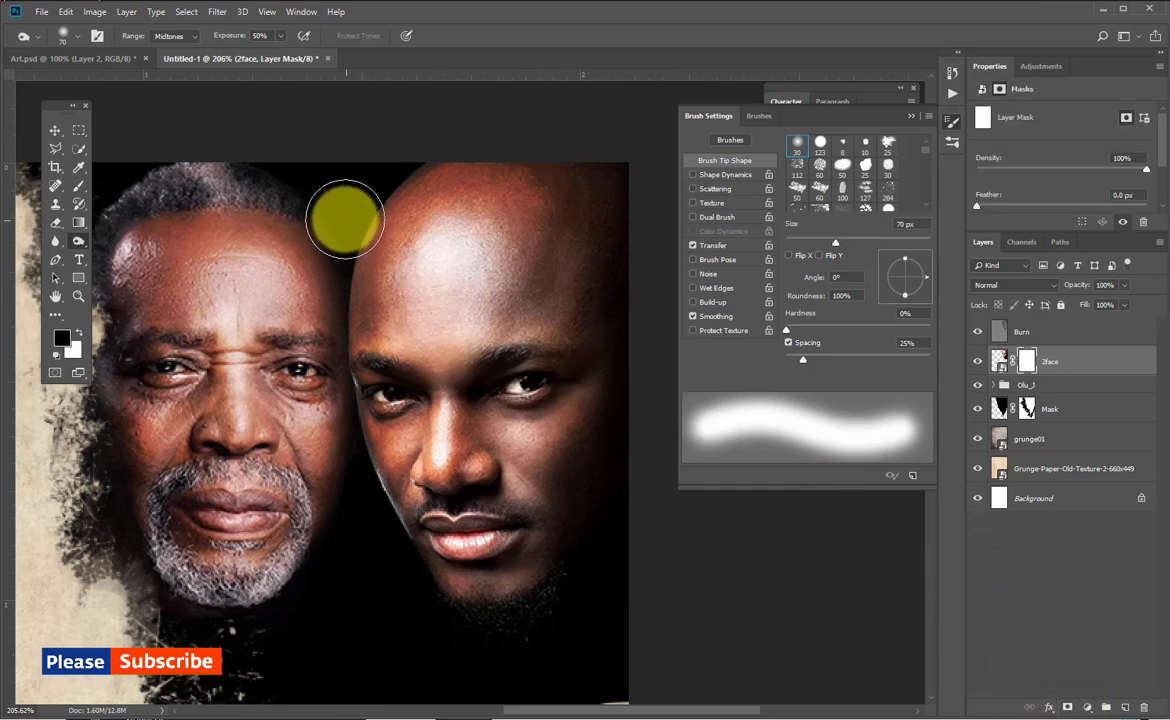
{"action": "key", "text": "bracketleft"}
{"action": "key", "text": "bracketleft"}
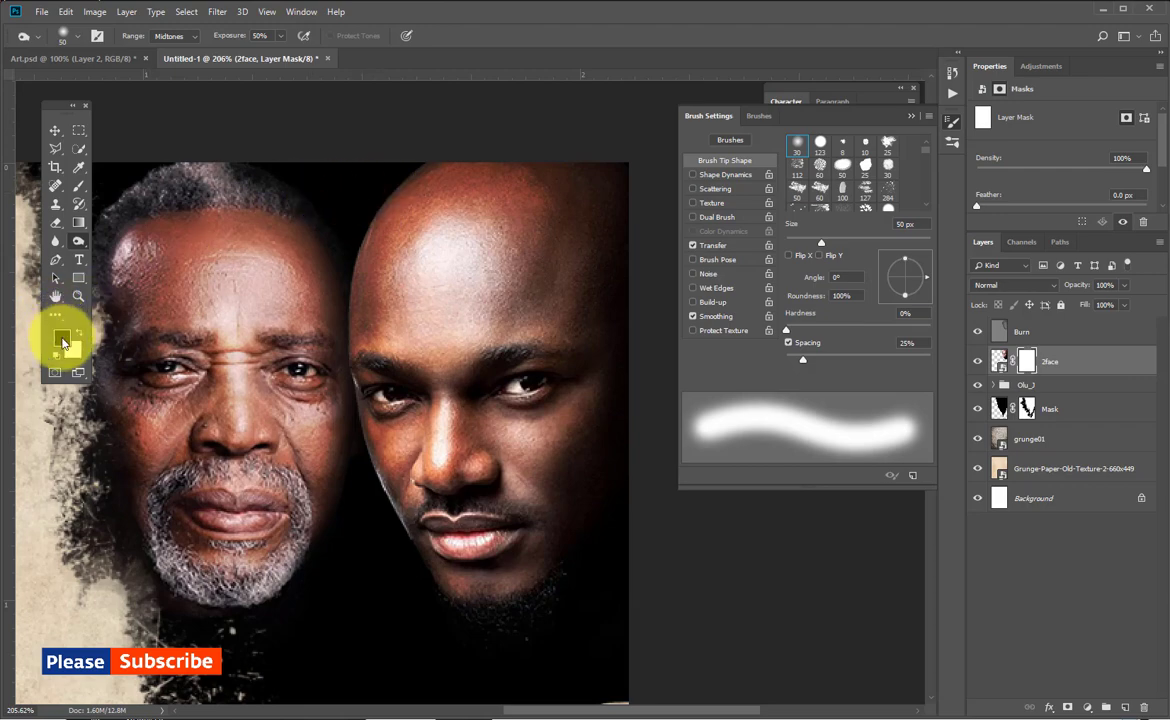
Paint black on the 2face mask with a soft 45 px brush to fade the face edge beside the older man.
{"action": "left_click", "coordinate": [79, 185]}
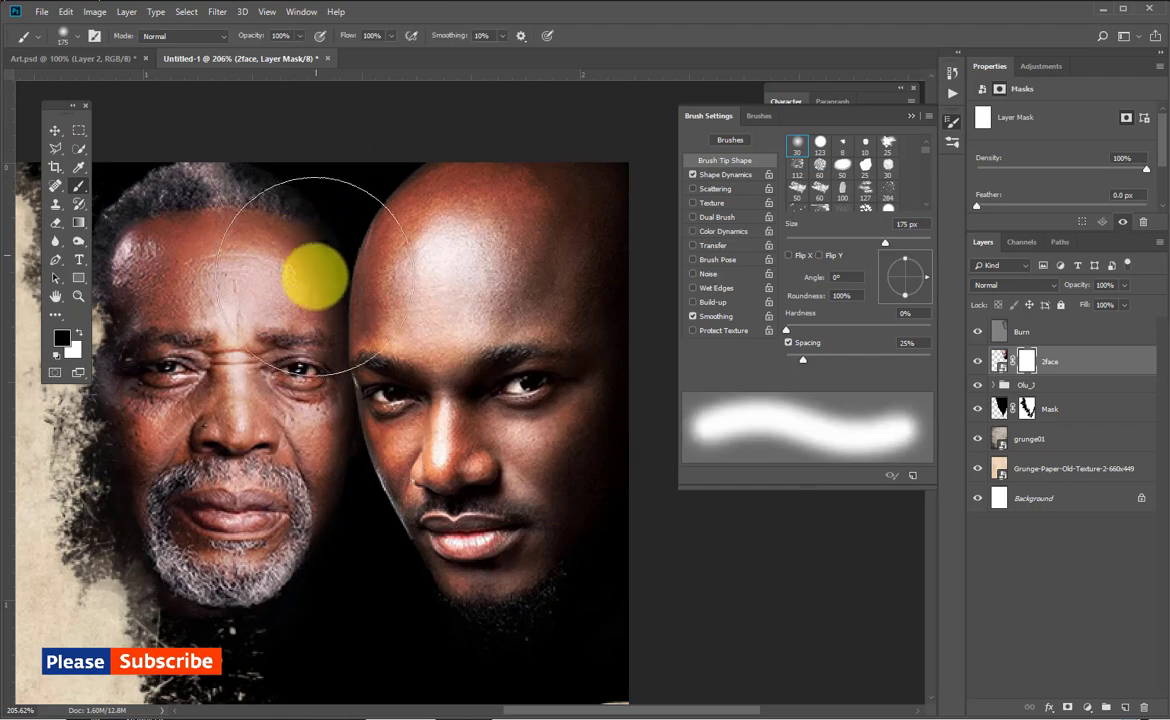
{"action": "scroll", "coordinate": [325, 397], "scroll_direction": "up", "scroll_amount": 4}
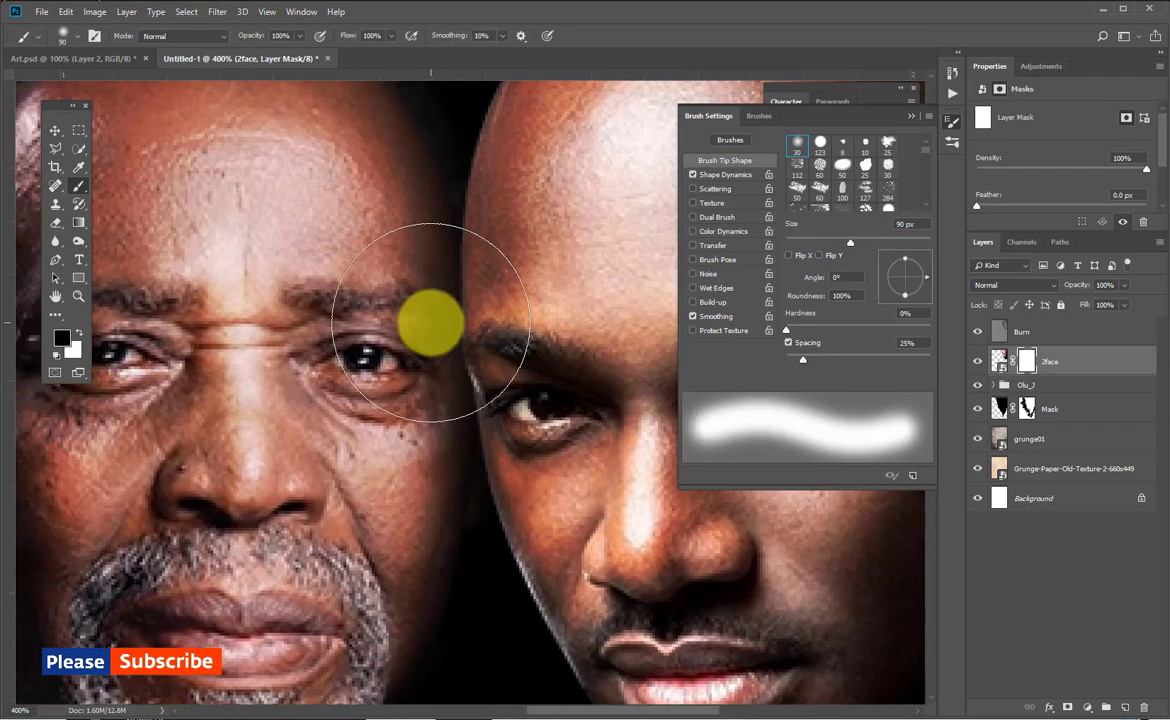
{"action": "key", "text": "bracketleft"}
{"action": "key", "text": "bracketleft"}
{"action": "key", "text": "bracketleft"}
{"action": "key", "text": "bracketleft"}
{"action": "key", "text": "bracketleft"}
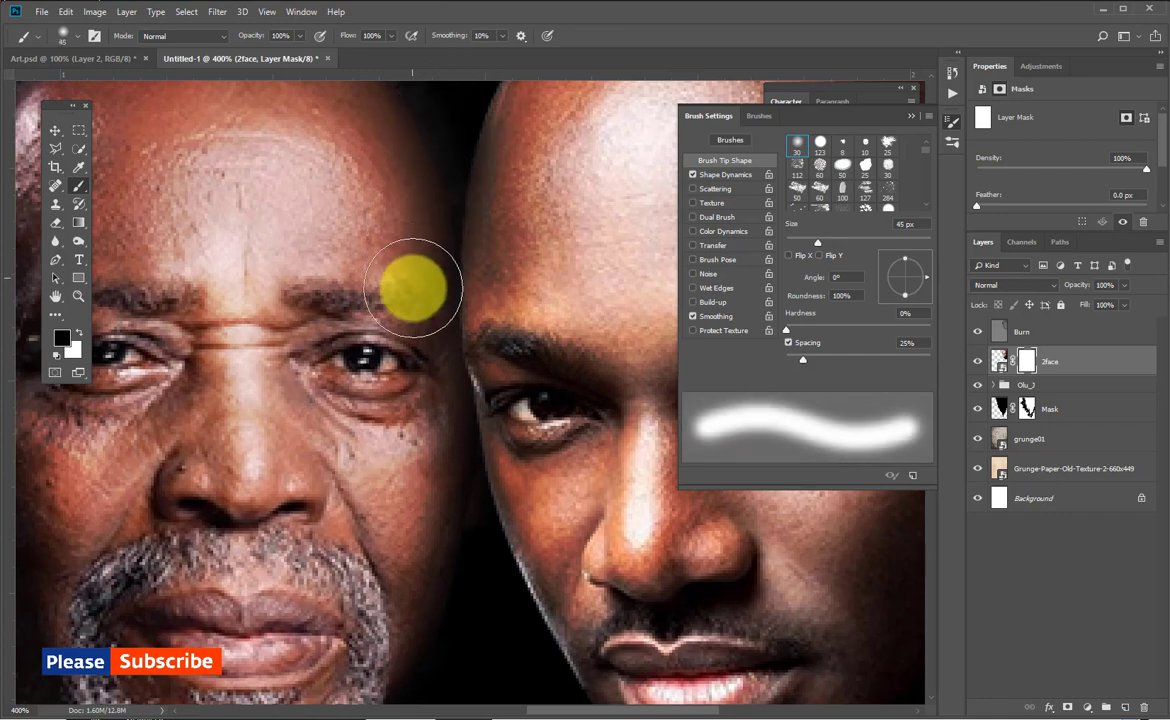
{"action": "scroll", "coordinate": [535, 352], "scroll_direction": "down", "scroll_amount": 2}
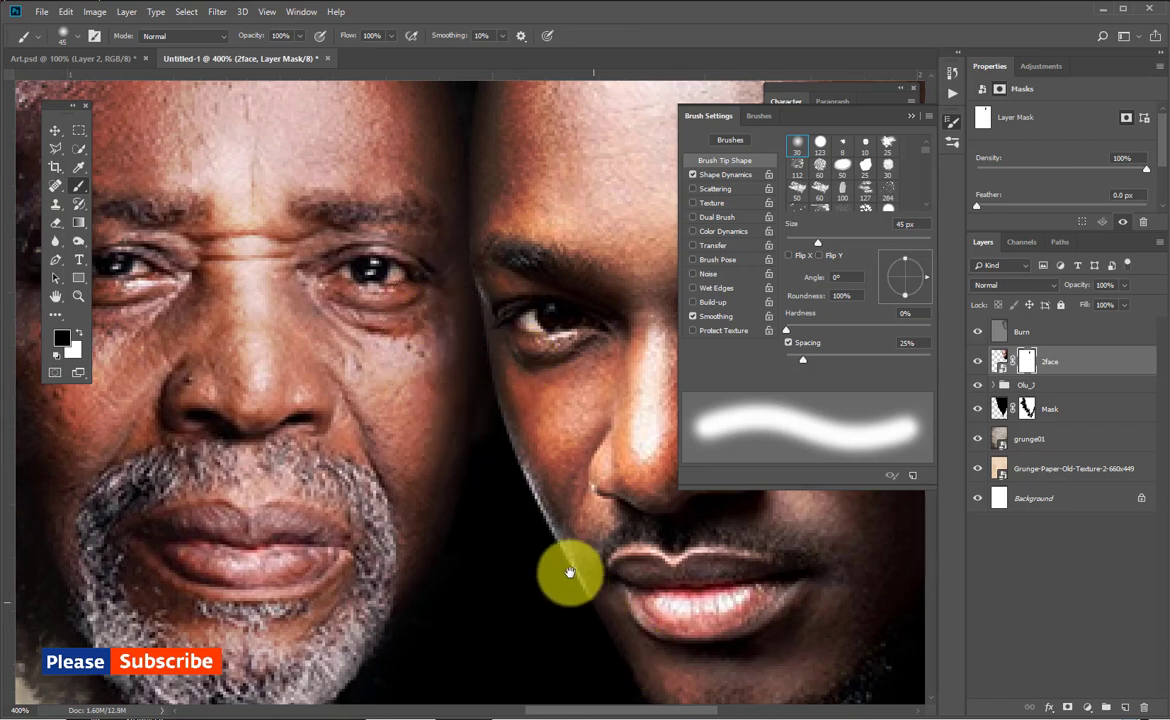
{"action": "left_click_drag", "start_coordinate": [568, 572], "coordinate": [530, 444]}
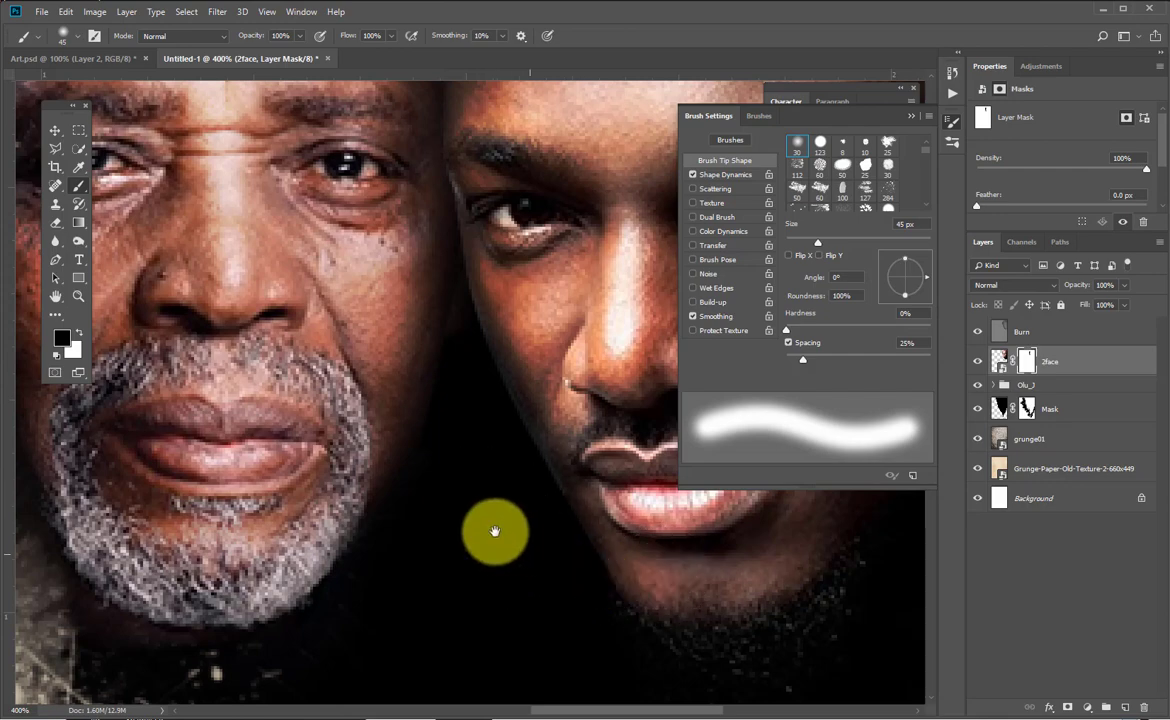
{"action": "left_click_drag", "start_coordinate": [495, 531], "coordinate": [438, 463]}
{"action": "left_click_drag", "start_coordinate": [439, 205], "coordinate": [449, 491]}
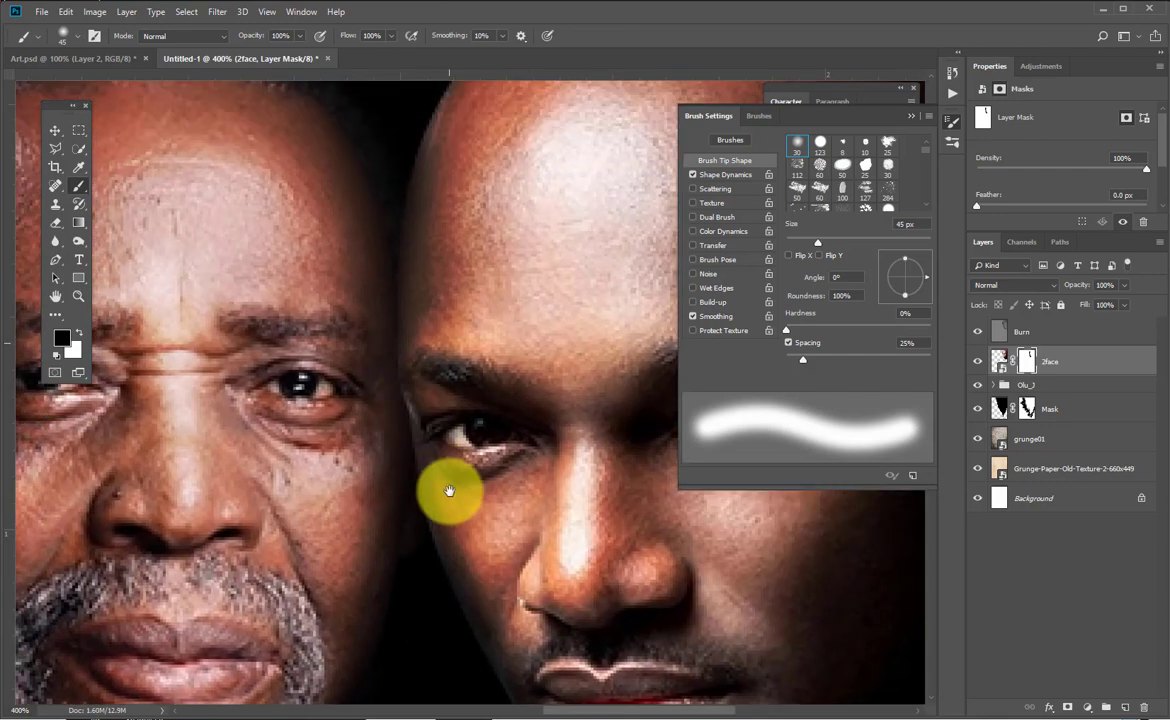
{"action": "scroll", "coordinate": [449, 491], "scroll_direction": "up", "scroll_amount": 3}
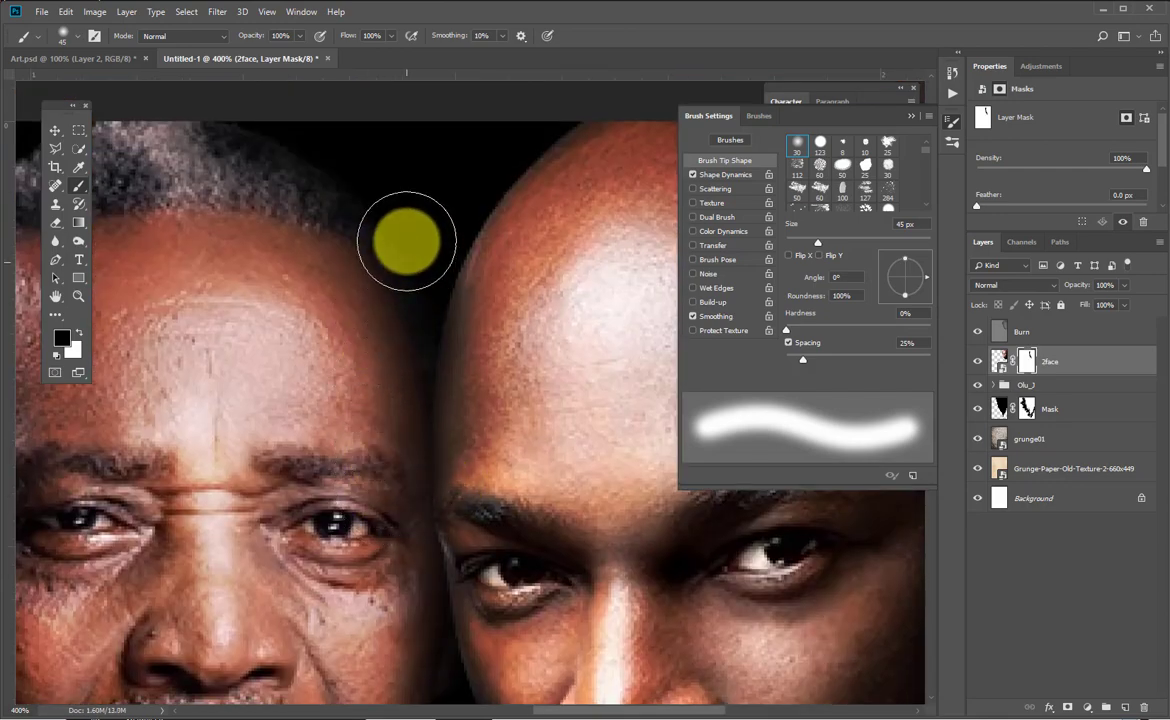
Fade the upper edge of the bald head into the black on the 2face mask, enlarging the soft brush to 70 px.
{"action": "scroll", "coordinate": [360, 397], "scroll_direction": "up", "scroll_amount": 4}
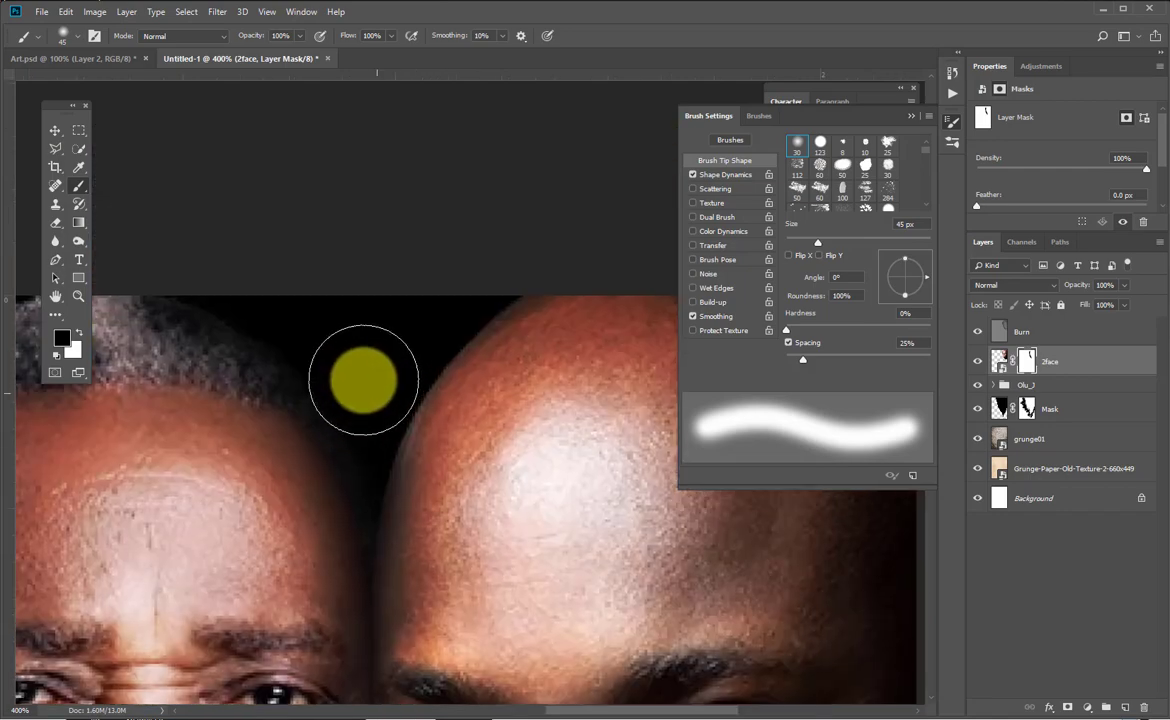
{"action": "key", "text": "bracketright"}
{"action": "key", "text": "bracketright"}
{"action": "key", "text": "bracketright"}
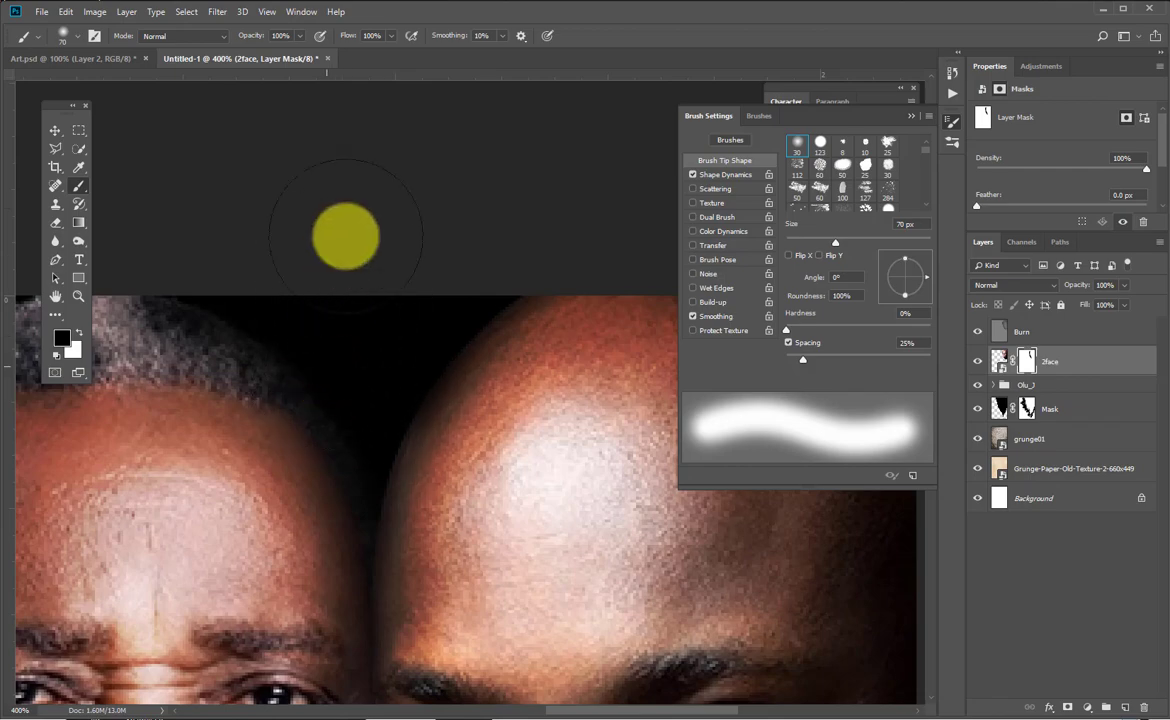
{"action": "key", "text": "ctrl+minus"}
{"action": "key", "text": "ctrl+minus"}
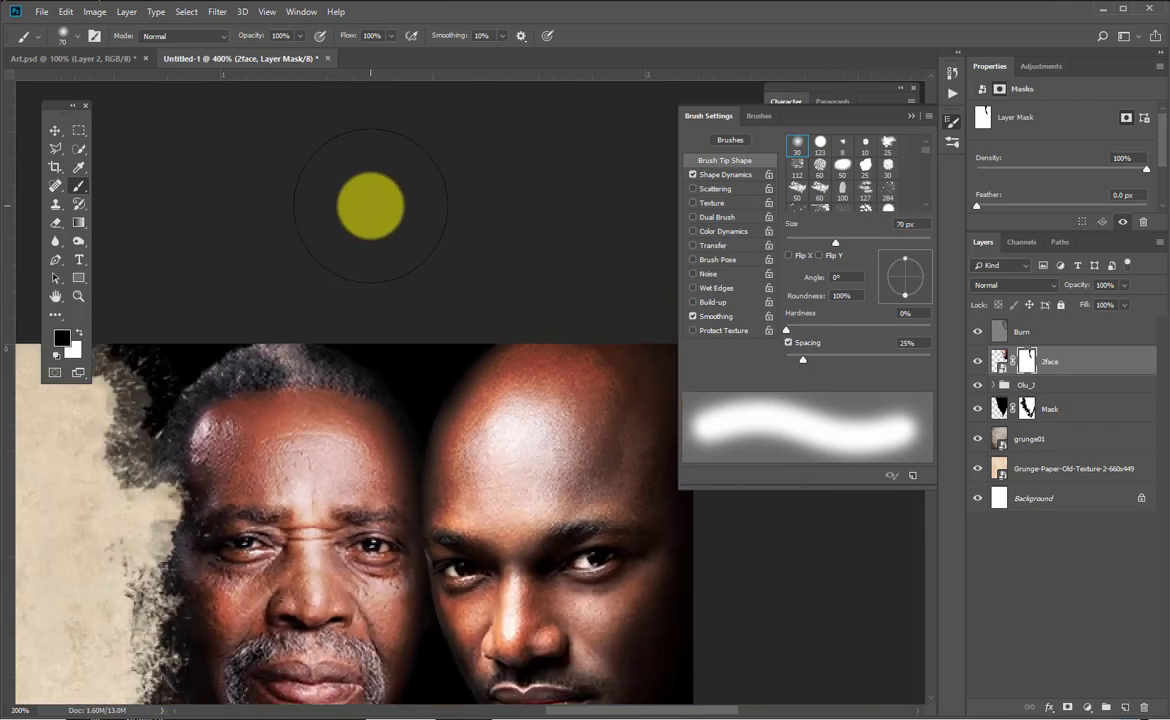
{"action": "left_click_drag", "start_coordinate": [365, 443], "coordinate": [329, 409]}
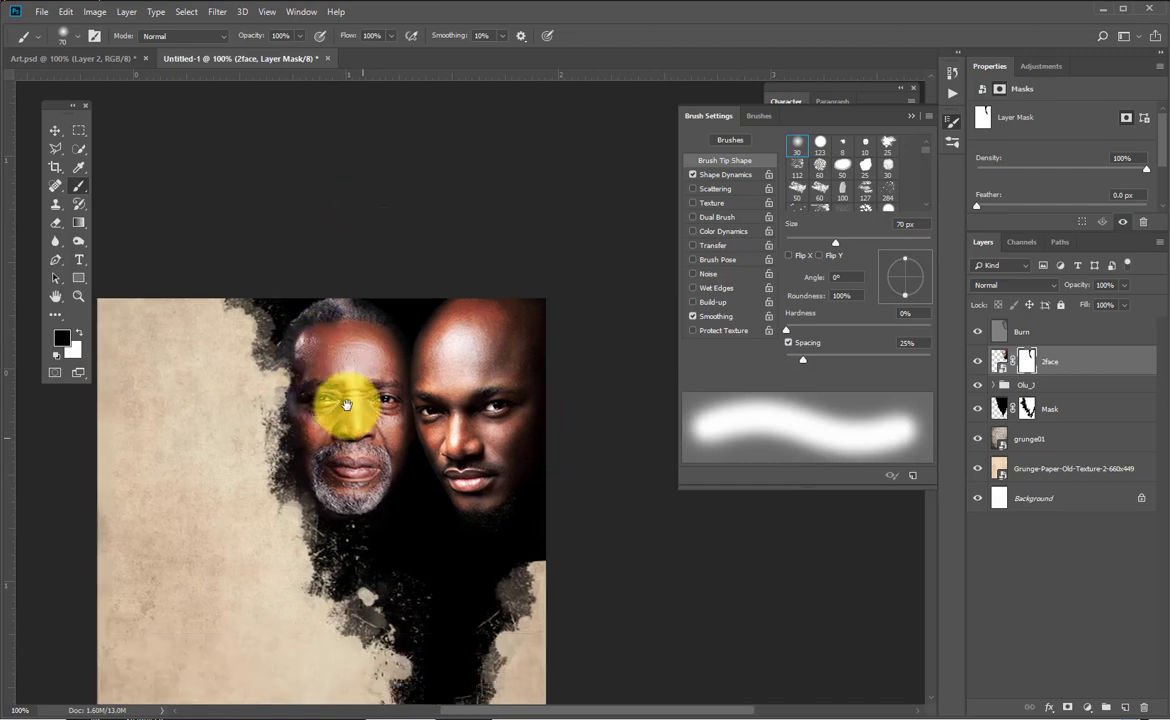
{"action": "left_click_drag", "start_coordinate": [408, 463], "coordinate": [449, 465]}
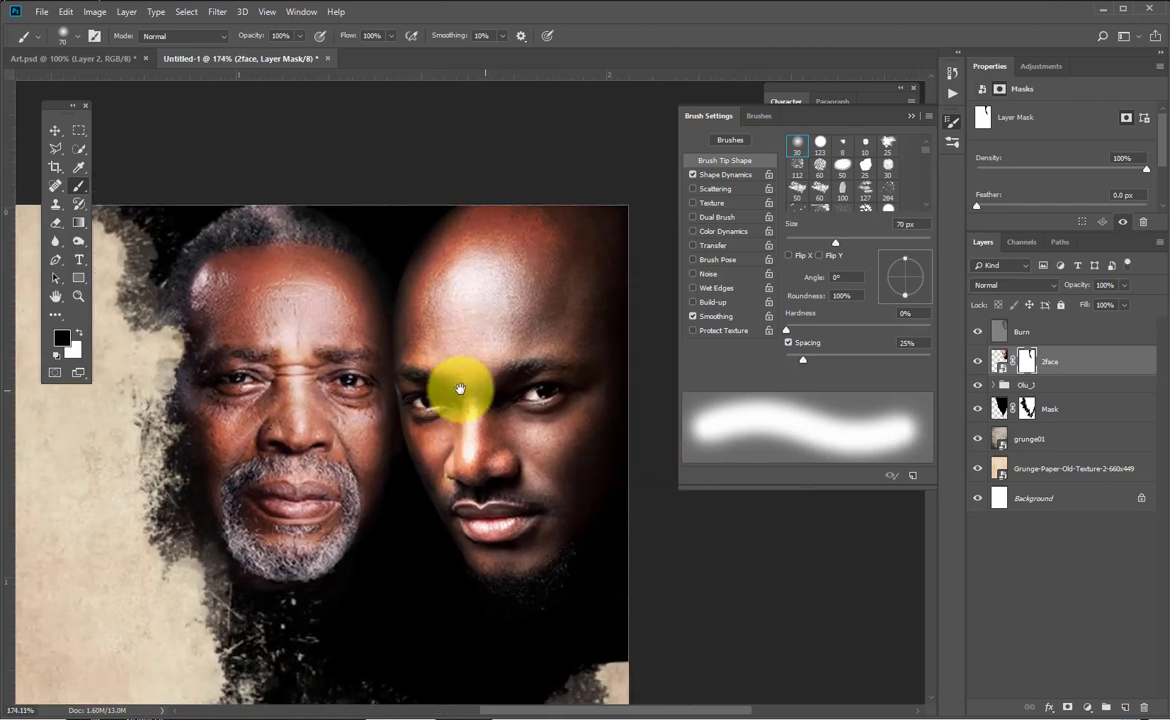
Add a new layer named "Highligh" above the Burn layer, in Overlay mode and filled with 50% gray.
{"action": "left_click", "coordinate": [1055, 333]}
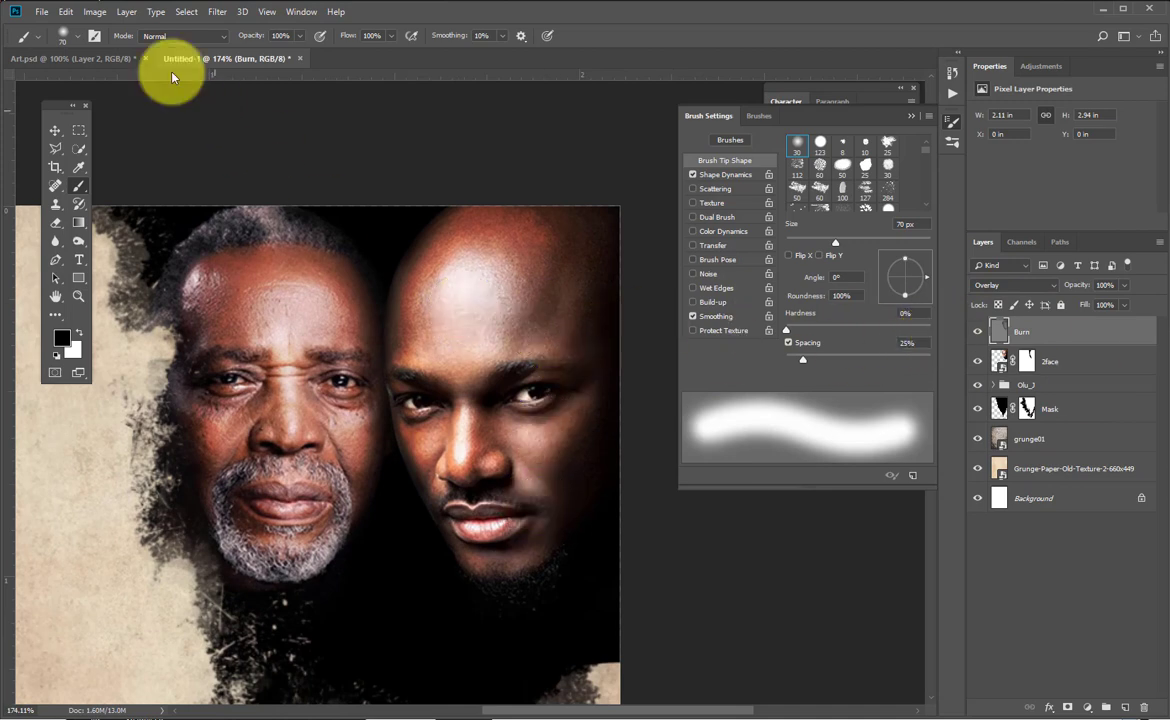
{"action": "left_click", "coordinate": [127, 12]}
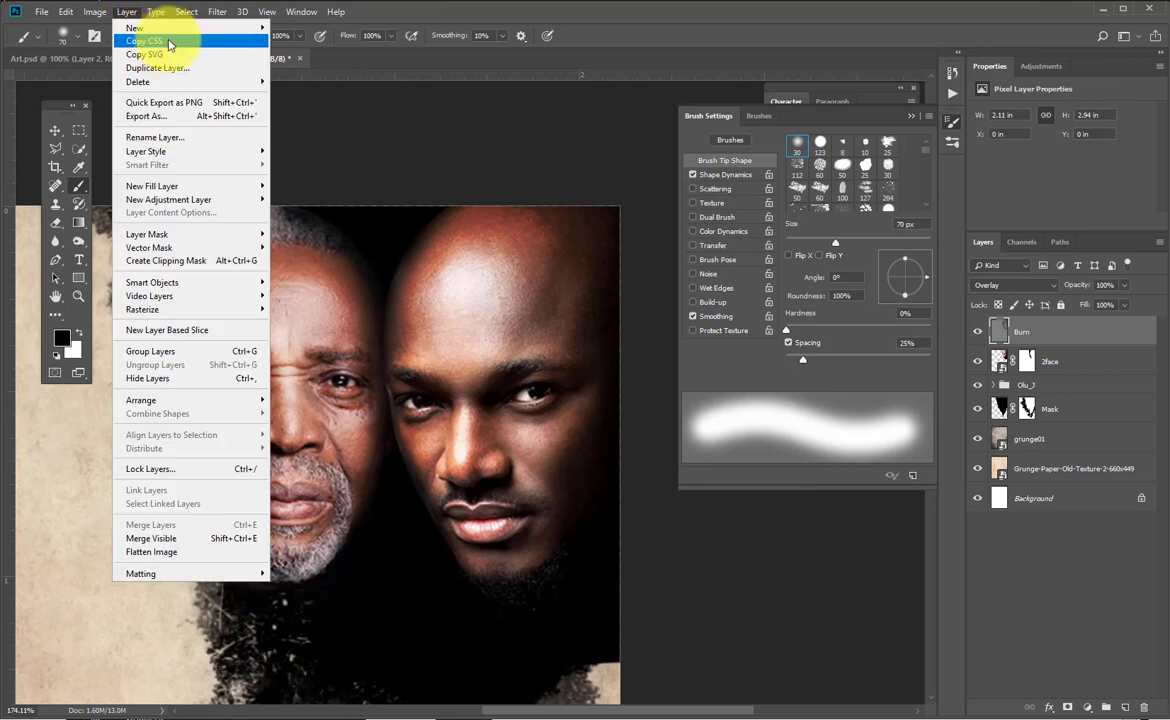
{"action": "mouse_move", "coordinate": [162, 28]}
{"action": "left_click", "coordinate": [300, 28]}
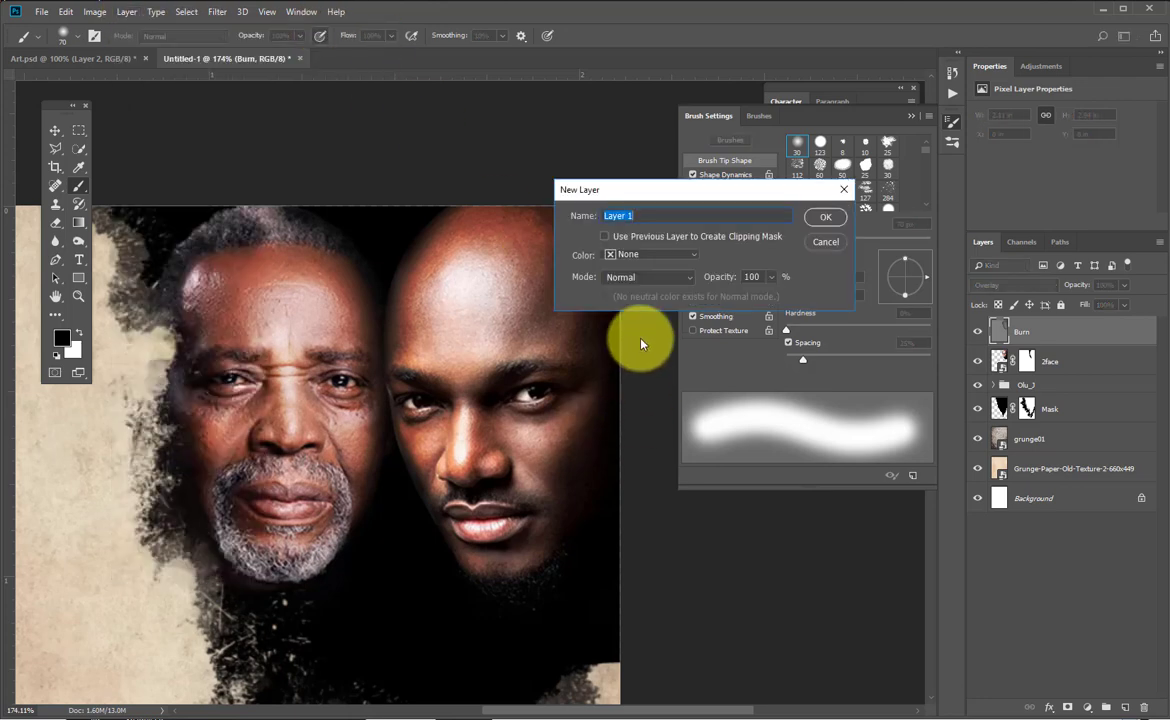
{"action": "left_click", "coordinate": [642, 279]}
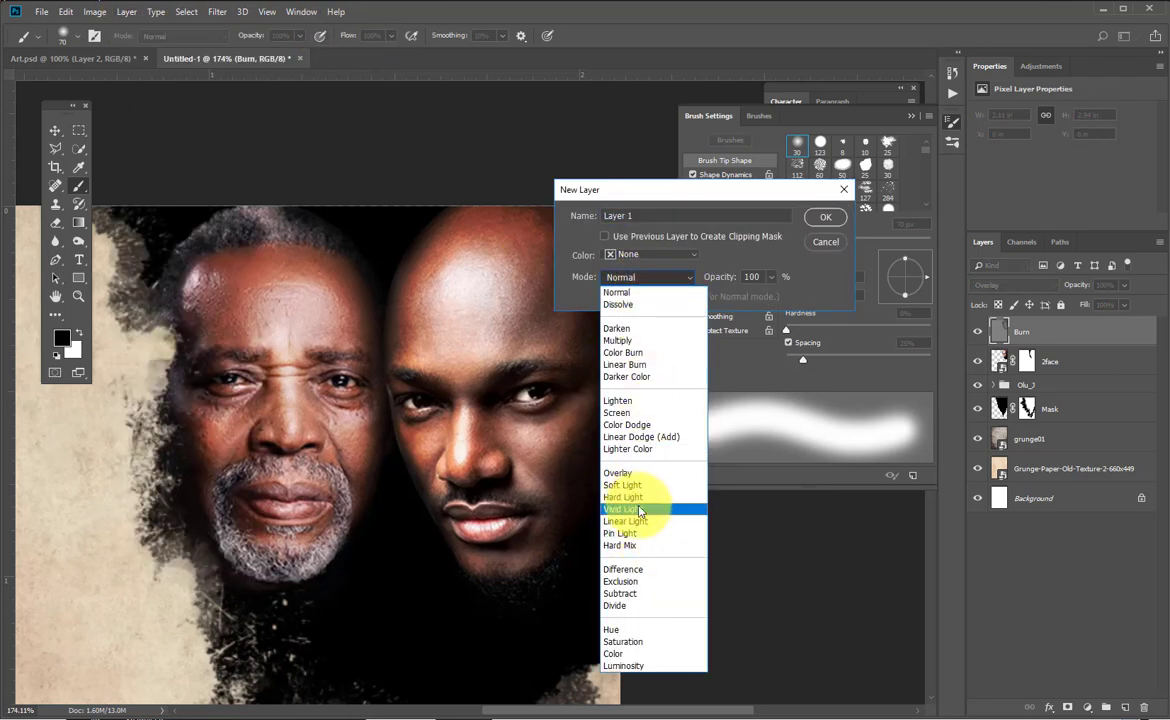
{"action": "left_click", "coordinate": [635, 474]}
{"action": "left_click_drag", "start_coordinate": [648, 216], "coordinate": [549, 232]}
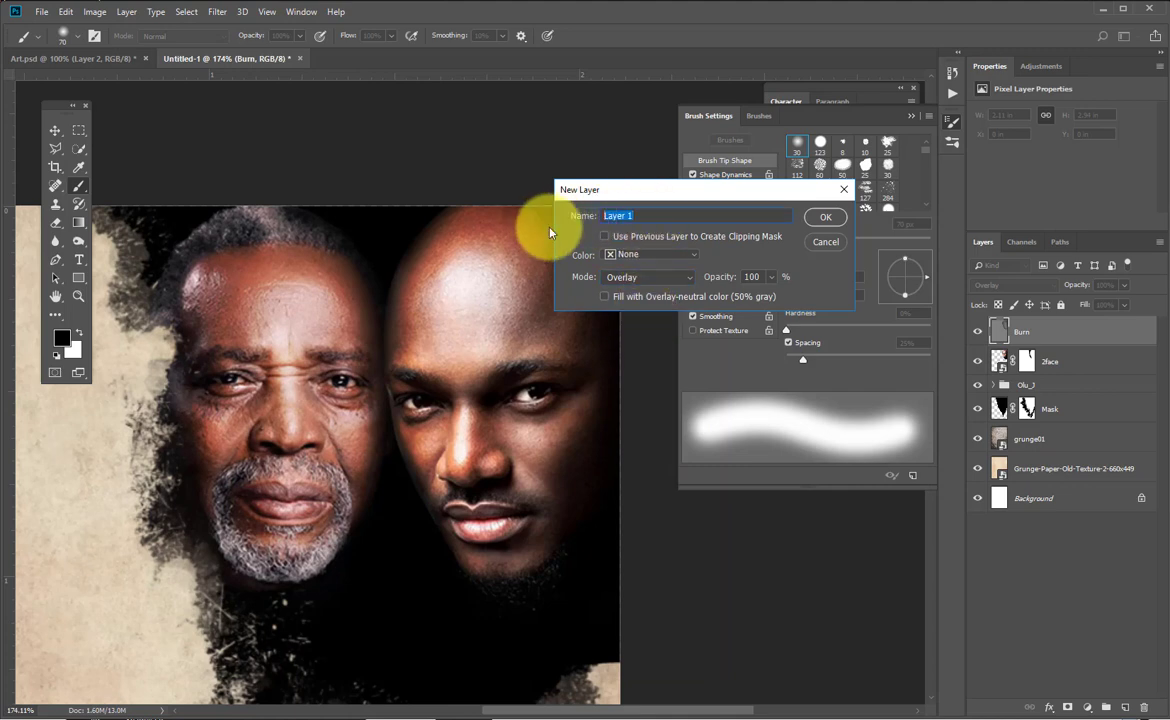
{"action": "type", "text": "Highligh"}
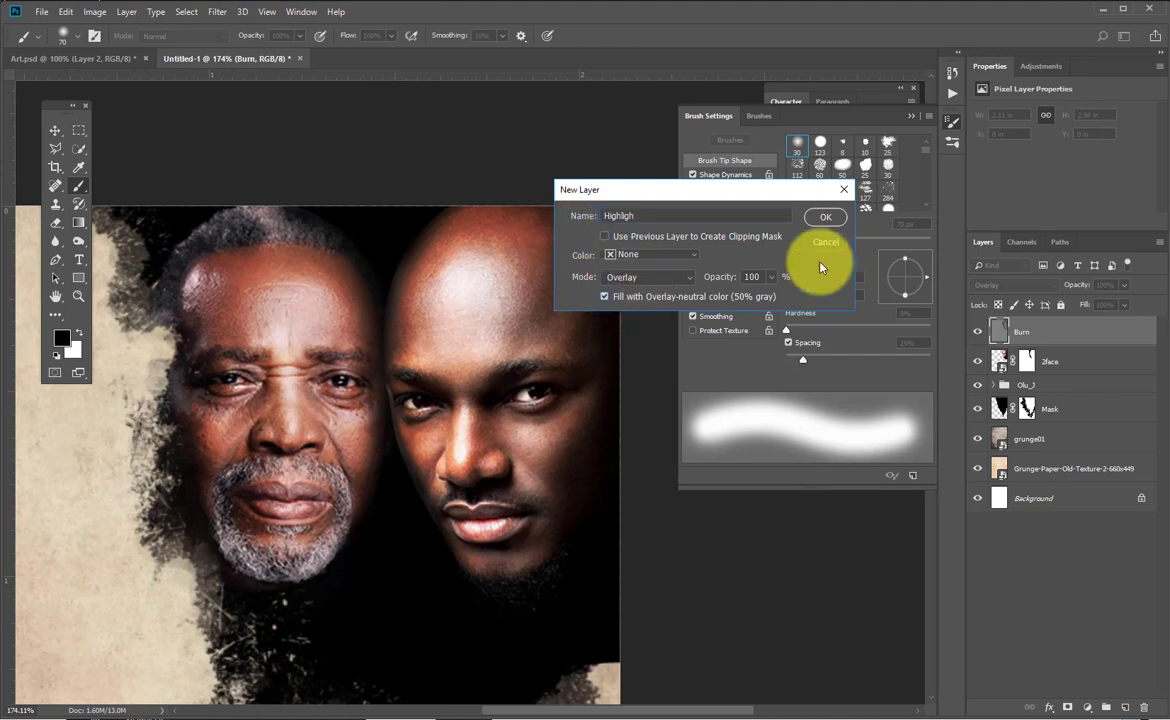
{"action": "left_click", "coordinate": [825, 217]}
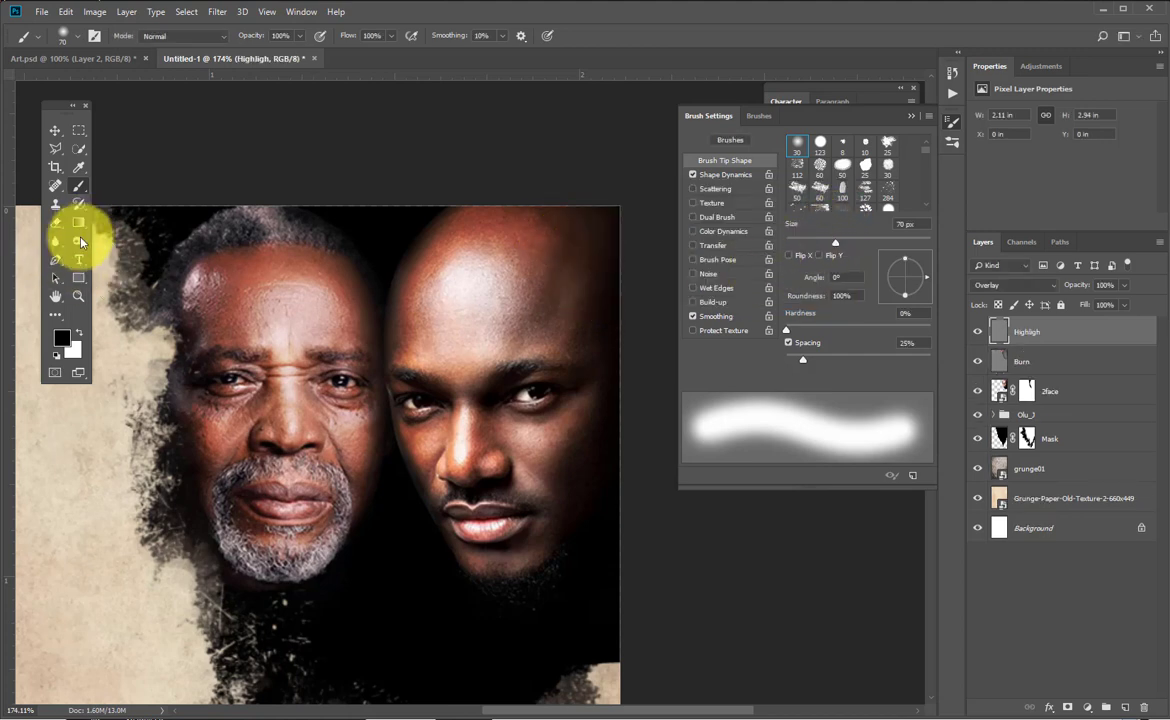
Dodge the 2face forehead on the Highligh layer with a 60 px brush, using the Midtones range at 50% exposure.
{"action": "left_click_drag", "start_coordinate": [78, 241], "coordinate": [140, 260]}
{"action": "left_click", "coordinate": [153, 247]}
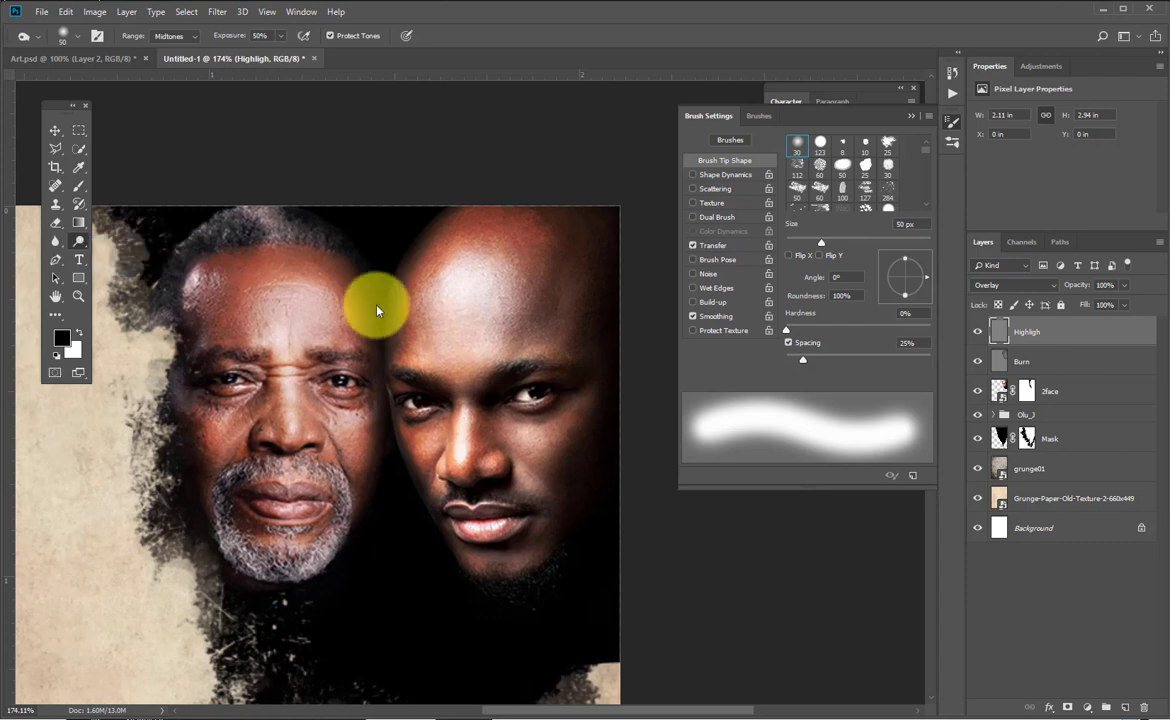
{"action": "key", "text": "bracketright"}
{"action": "key", "text": "bracketright"}
{"action": "key", "text": "bracketright"}
{"action": "key", "text": "bracketright"}
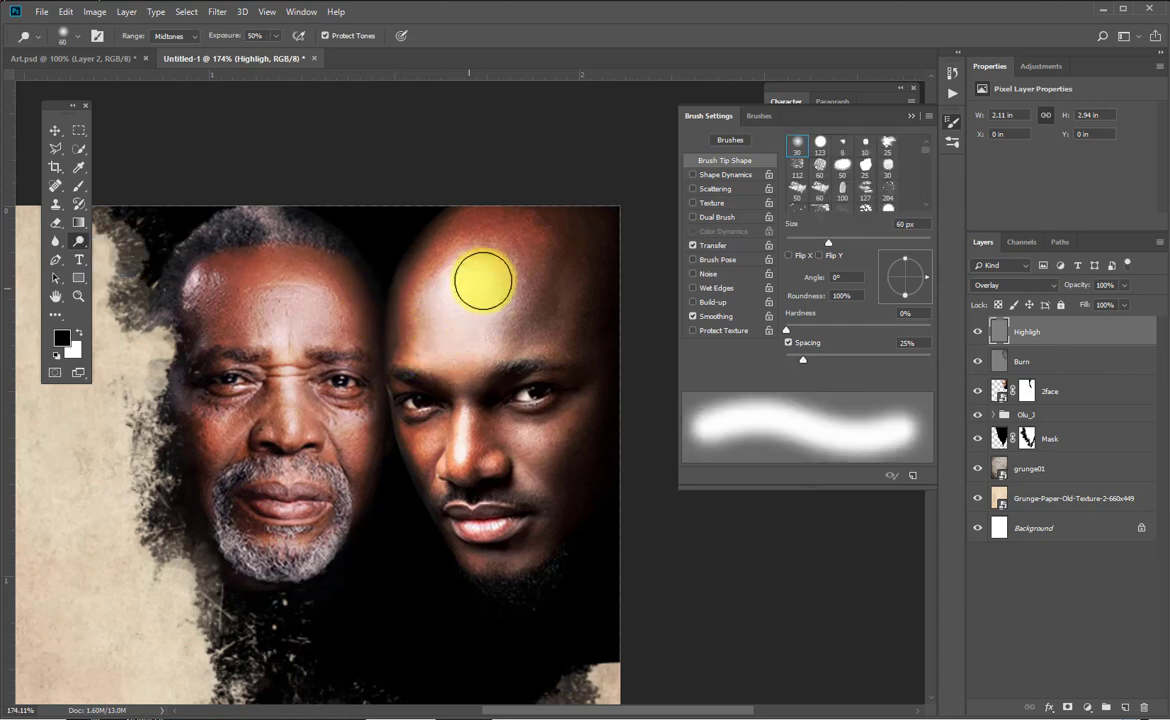
{"action": "left_click_drag", "start_coordinate": [483, 281], "coordinate": [516, 325]}
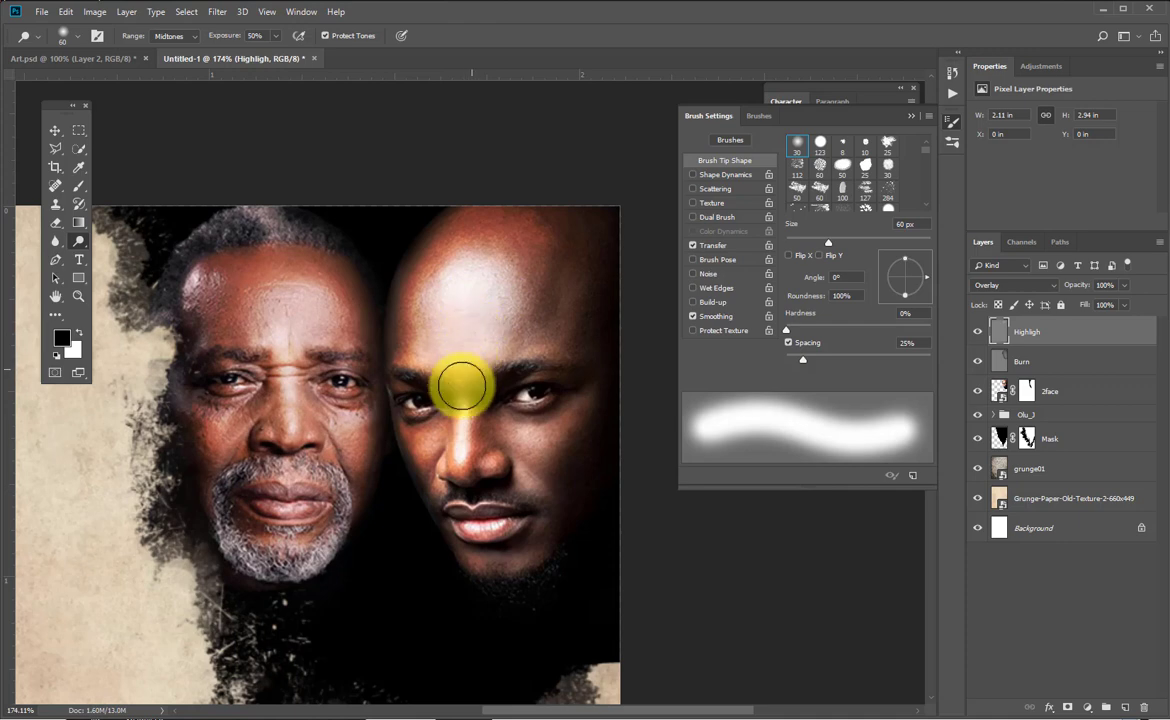
Dodge the highlights on the 2face portrait's nose and cheek with a brush of 30 to 40 px.
{"action": "key", "text": "bracketleft"}
{"action": "key", "text": "bracketleft"}
{"action": "key", "text": "bracketleft"}
{"action": "key", "text": "bracketleft"}
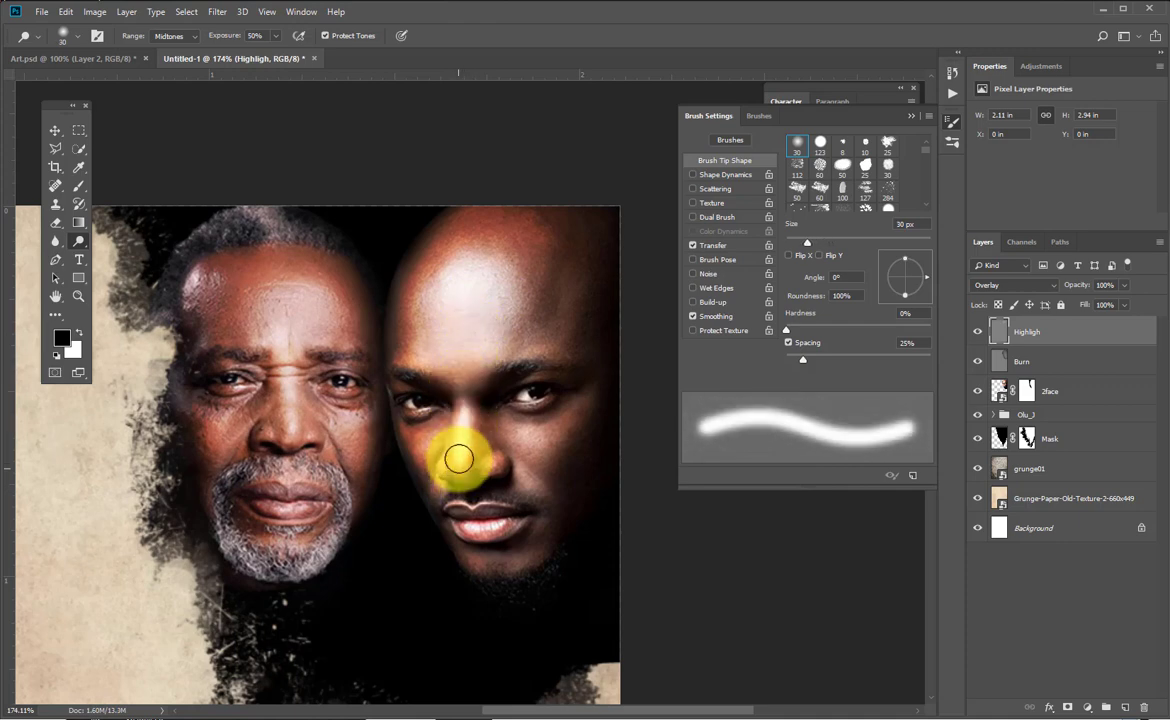
{"action": "key", "text": "bracketright"}
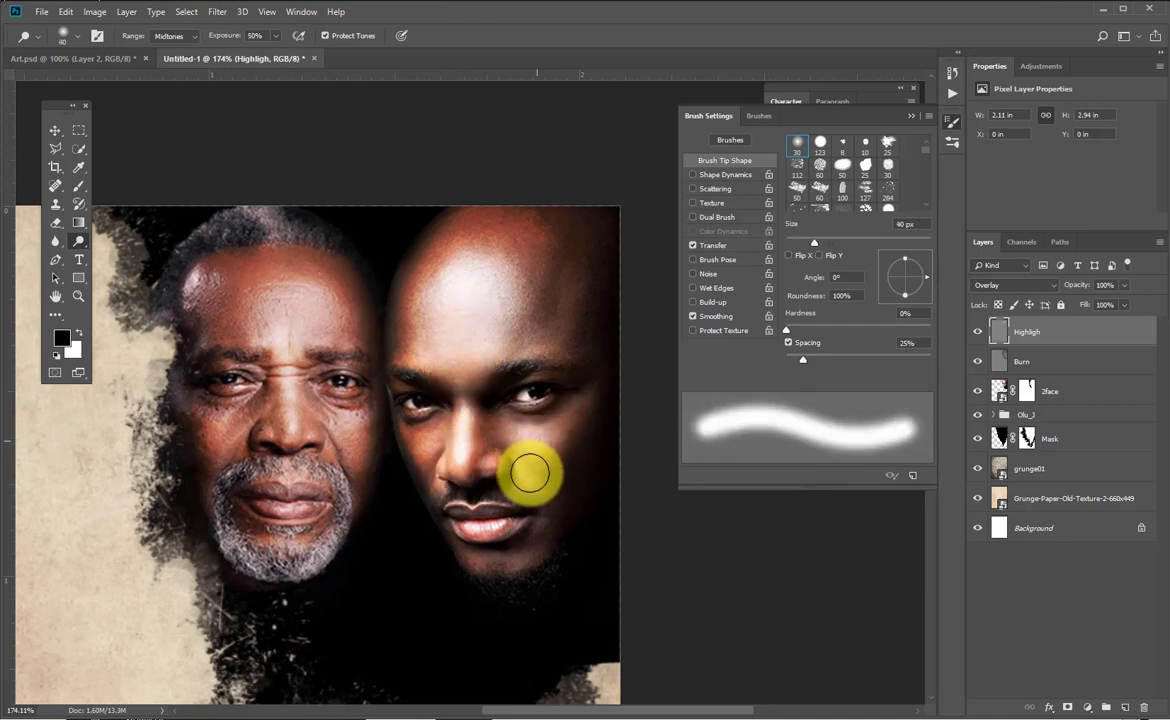
{"action": "key", "text": "bracketleft"}
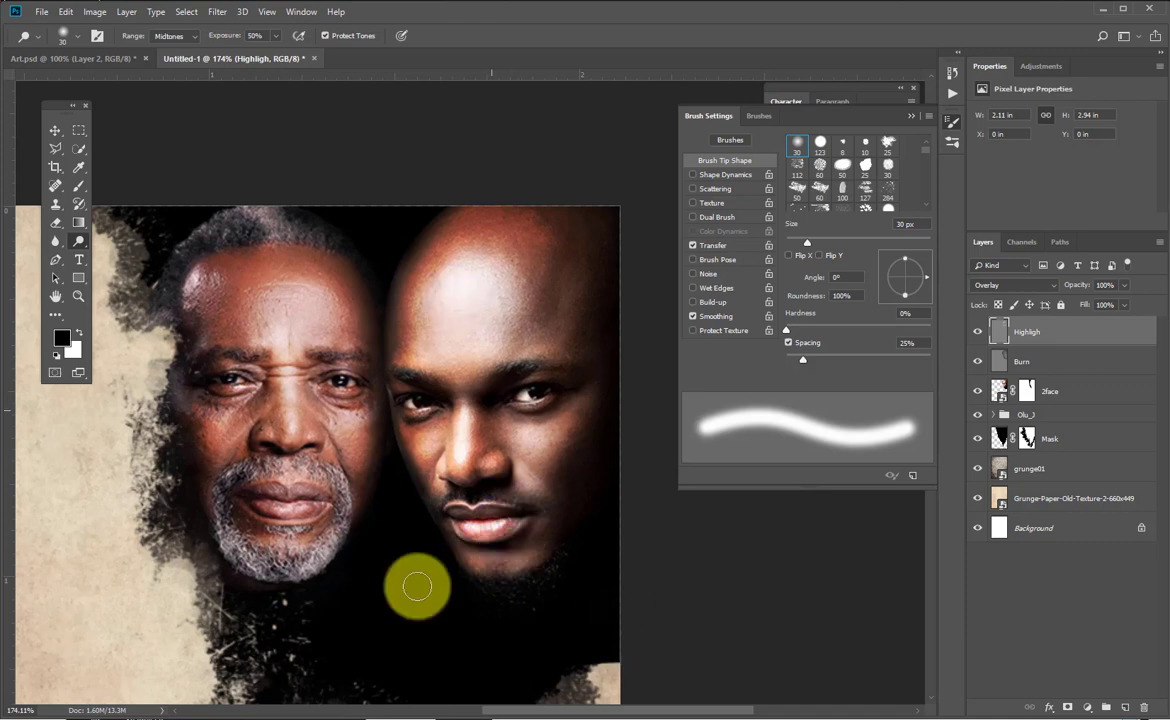
{"action": "left_click_drag", "start_coordinate": [418, 587], "coordinate": [453, 358]}
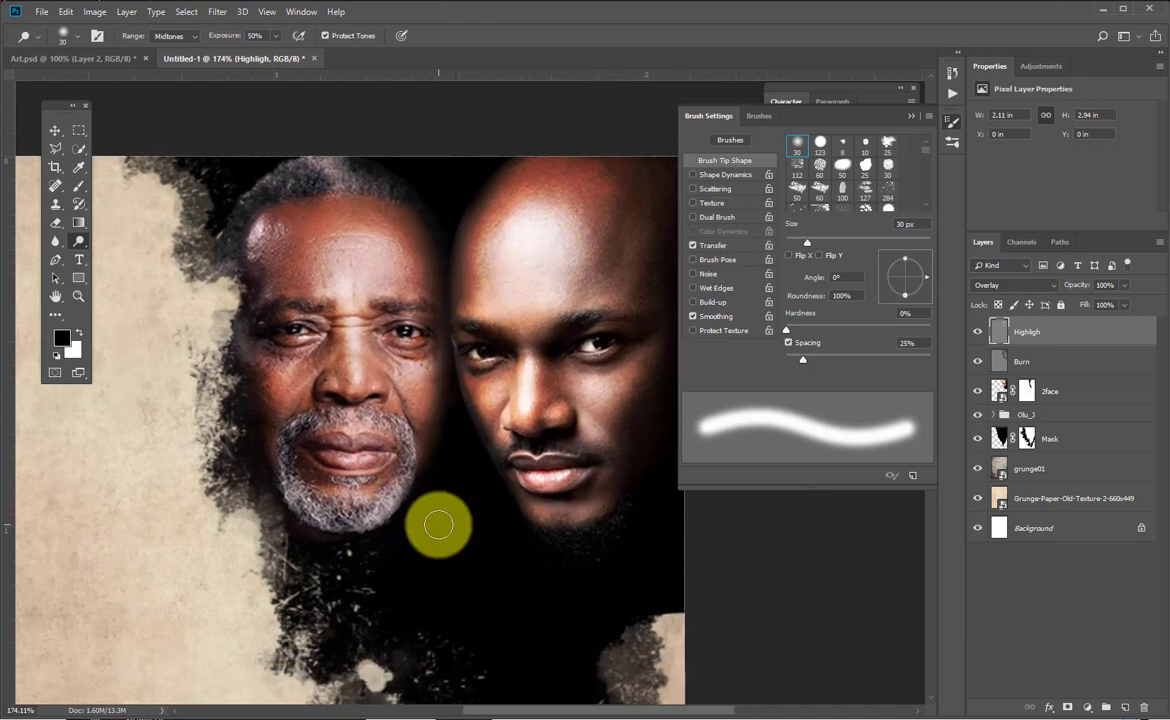
{"action": "key", "text": "ctrl+1"}
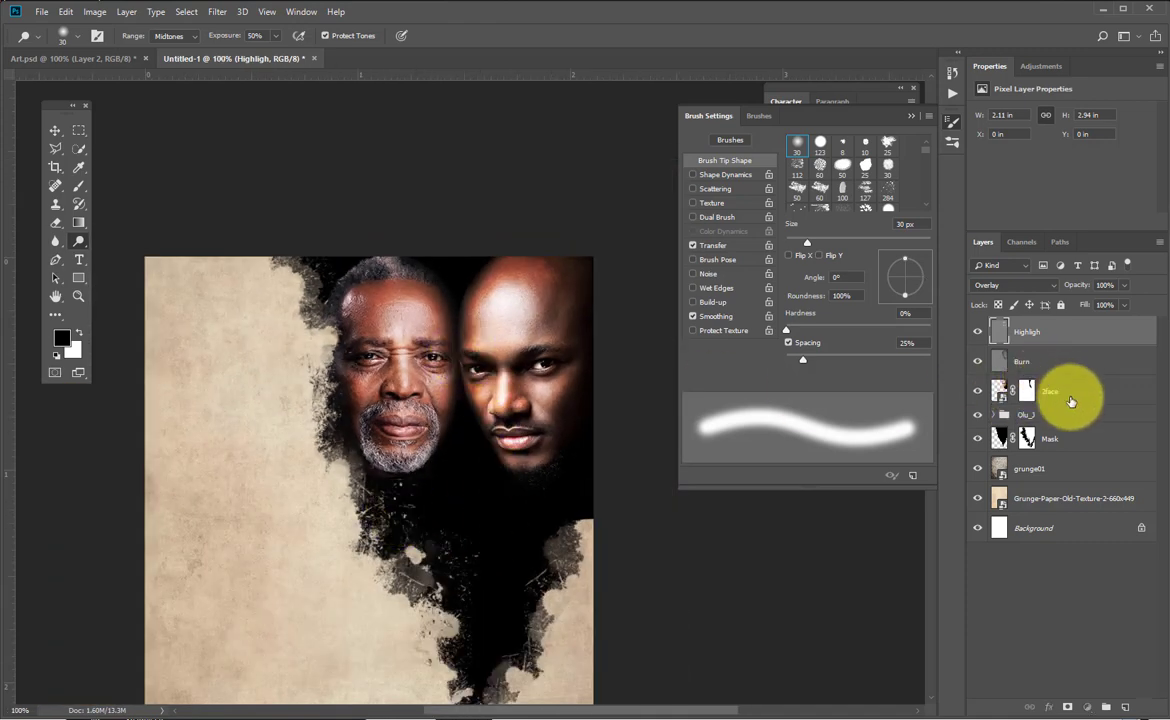
Group the Highligh, Burn and 2face layers and name the group "2Face".
{"action": "left_click", "coordinate": [1070, 400]}
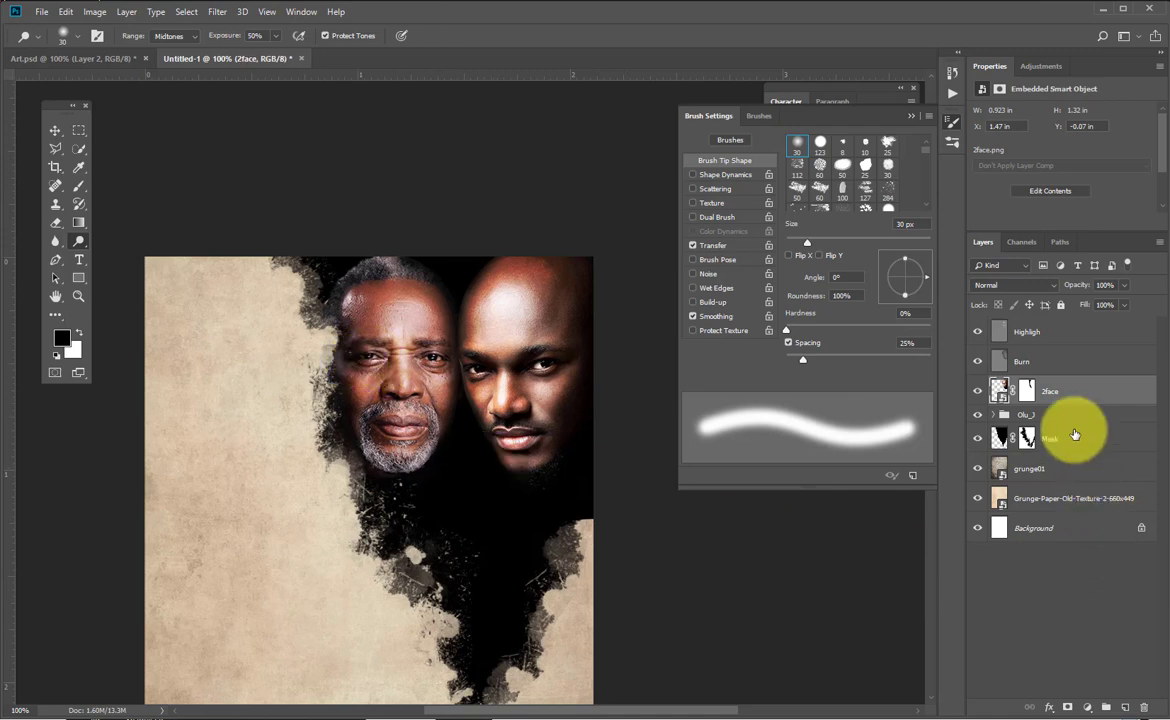
{"action": "left_click", "coordinate": [1068, 338]}
{"action": "left_click", "coordinate": [1055, 399], "text": "shift"}
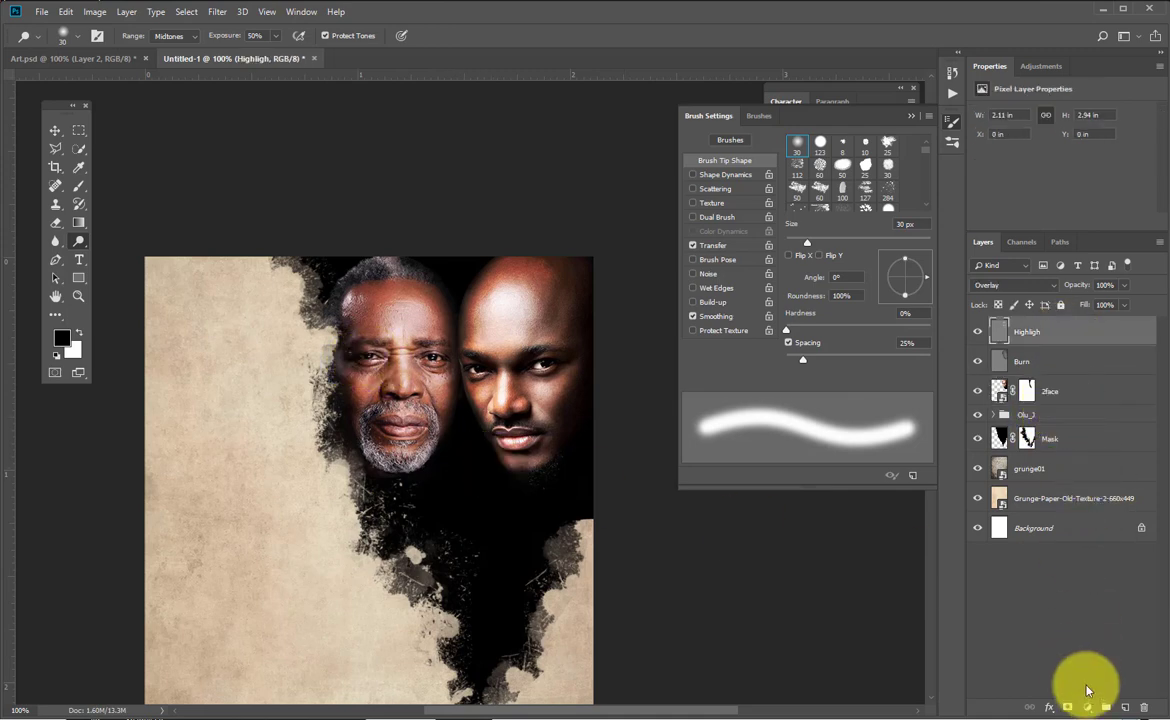
{"action": "left_click", "coordinate": [1107, 708]}
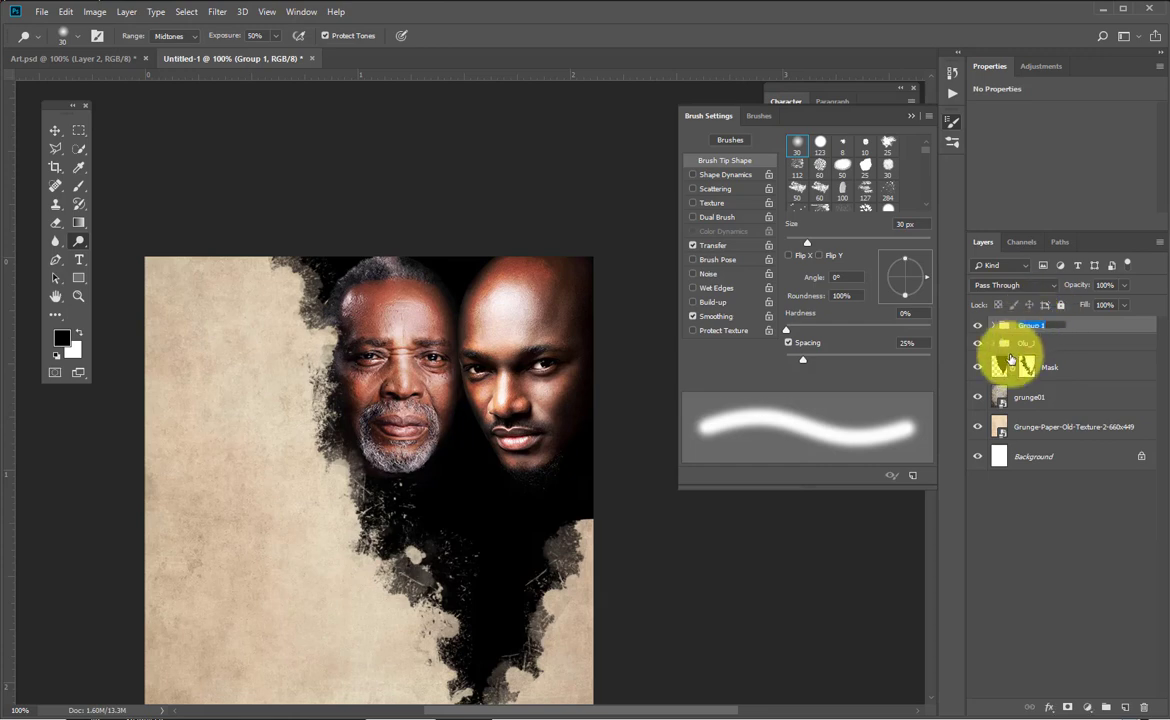
{"action": "type", "text": "22Face"}
{"action": "key", "text": "Return"}
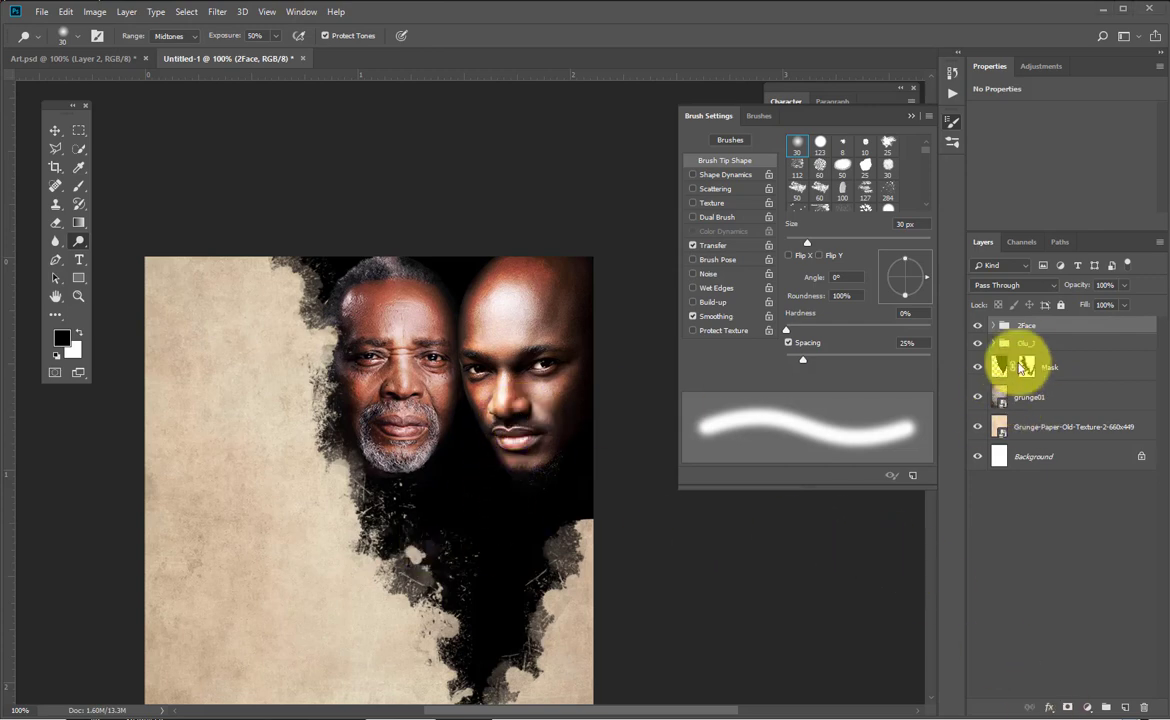
Place the clouds-sun_00375750 image from the Excercise_Files folder above the Mask layer, scaled to about 9.32%.
{"action": "left_click", "coordinate": [1054, 370]}
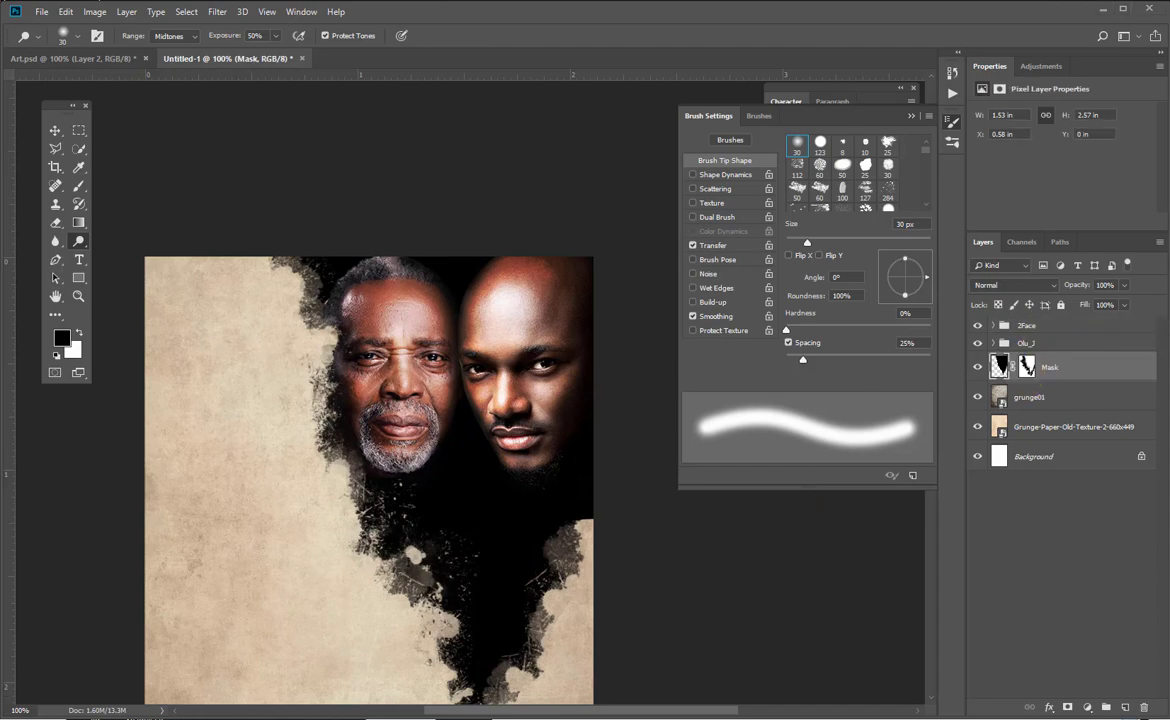
{"action": "key", "text": "alt+Tab"}
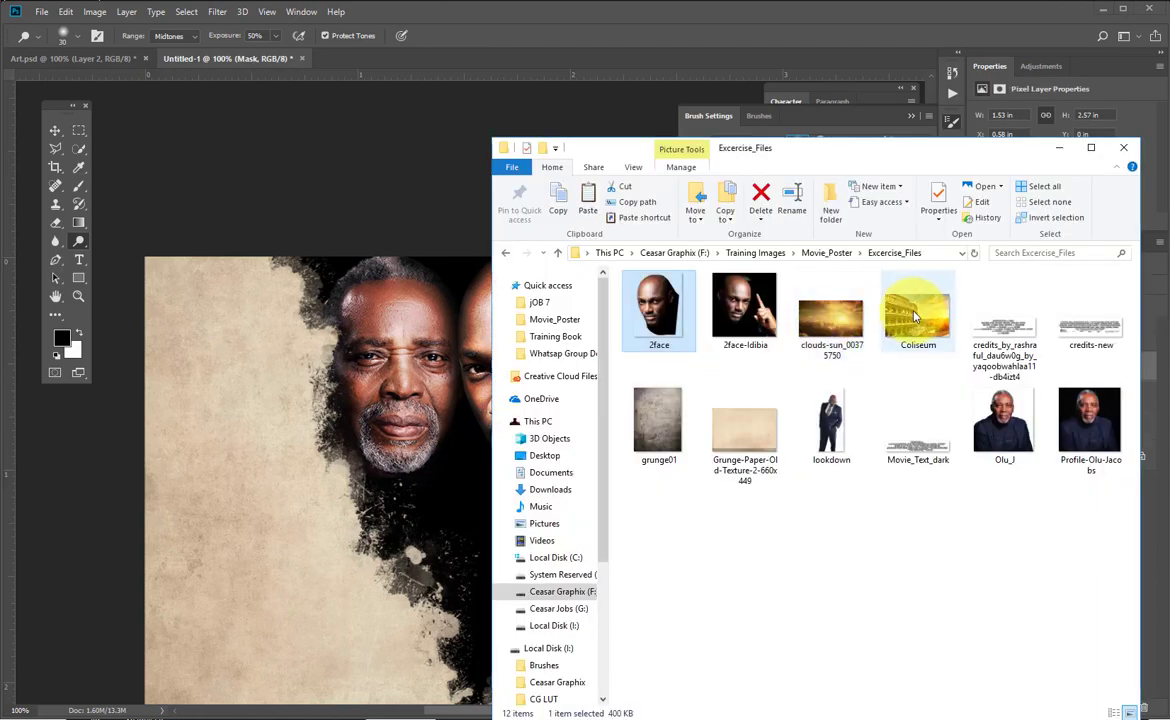
{"action": "left_click_drag", "start_coordinate": [840, 318], "coordinate": [397, 491]}
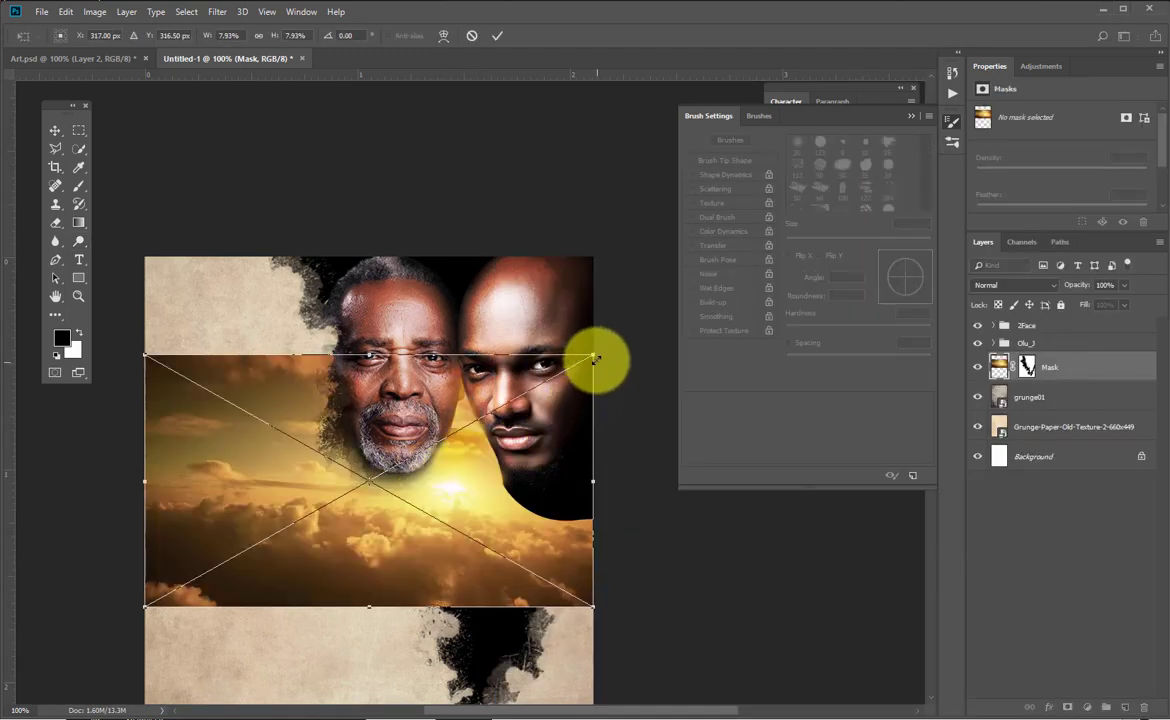
{"action": "left_click_drag", "start_coordinate": [472, 428], "coordinate": [533, 477]}
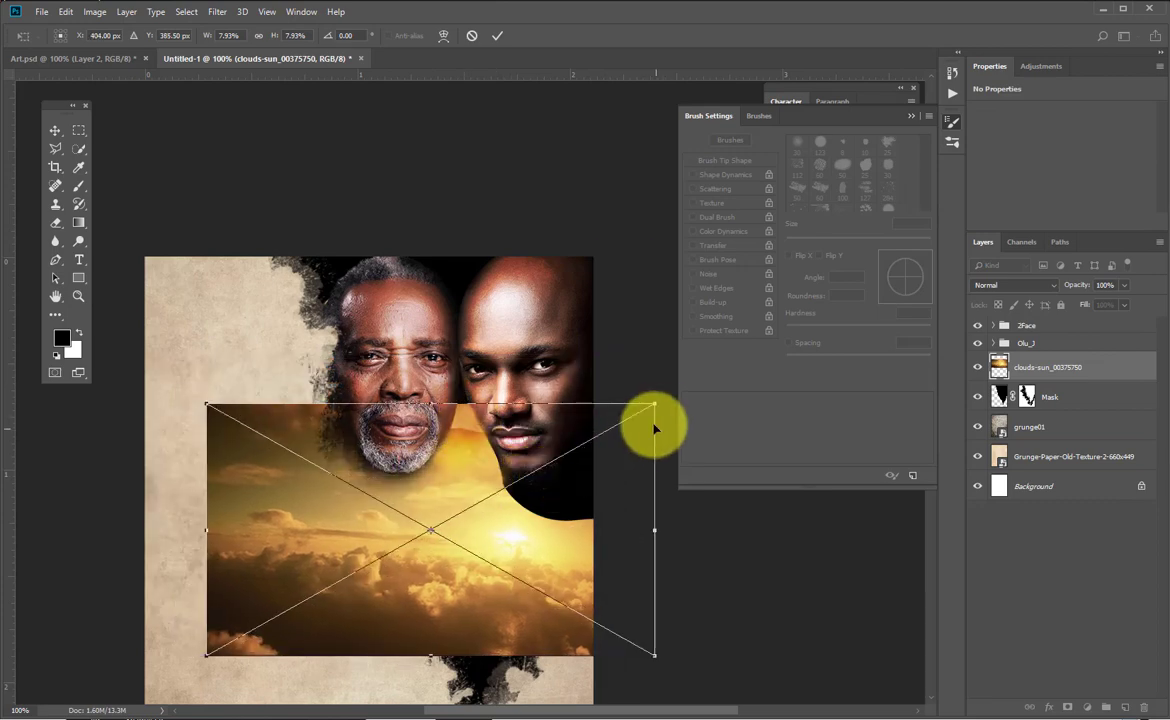
{"action": "left_click_drag", "start_coordinate": [654, 404], "coordinate": [694, 382]}
{"action": "key", "text": "Return"}
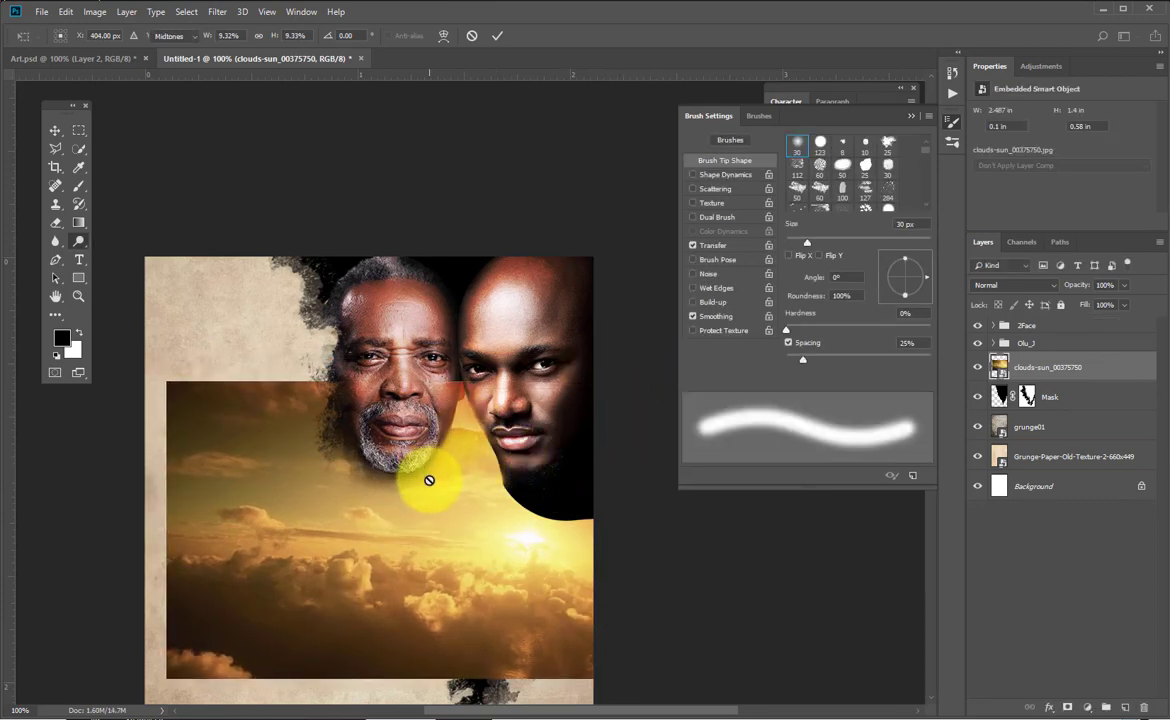
{"action": "left_click", "coordinate": [440, 495]}
{"action": "left_click", "coordinate": [773, 292]}
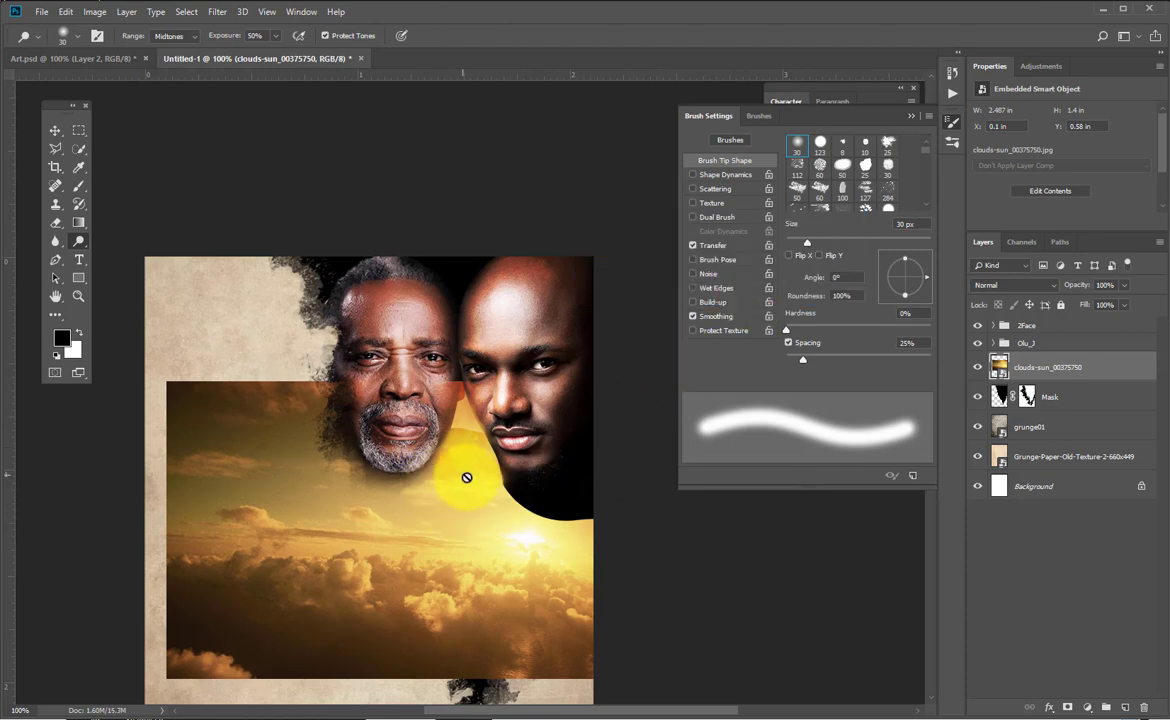
Compare the poster with the clouds layer hidden and shown, and select the 2face layer's mask inside the 2Face group.
{"action": "key", "text": "v"}
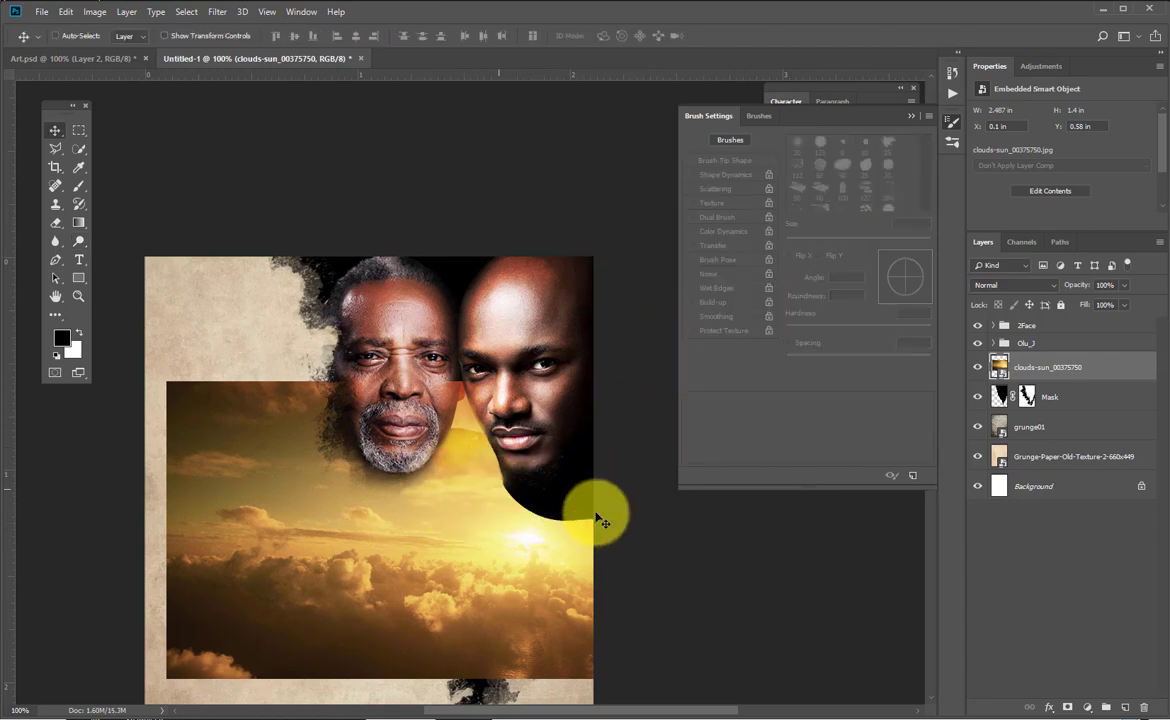
{"action": "left_click", "coordinate": [978, 372]}
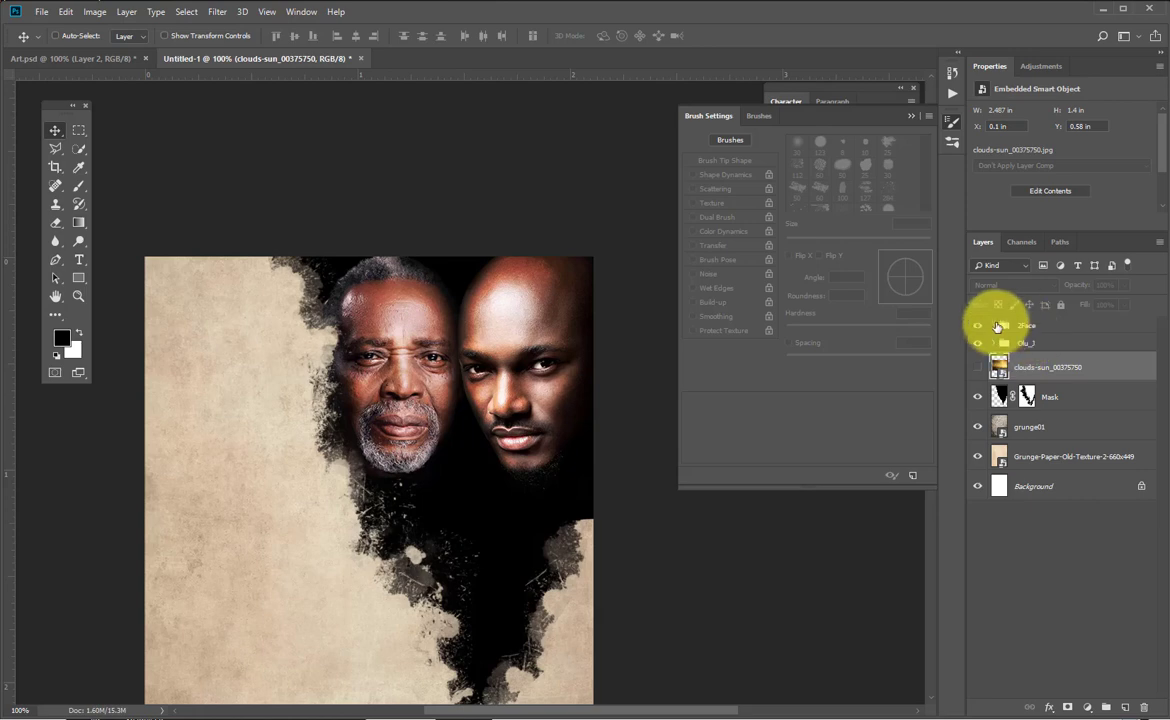
{"action": "left_click", "coordinate": [1001, 327]}
{"action": "left_click", "coordinate": [977, 456]}
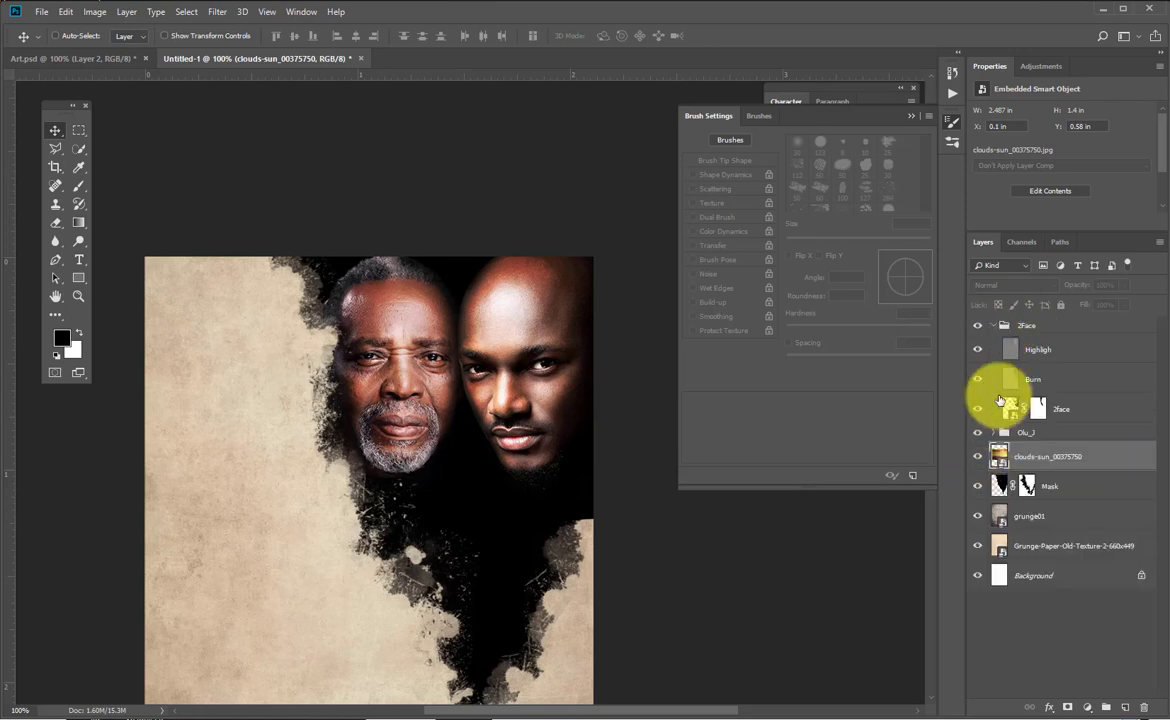
{"action": "left_click", "coordinate": [1040, 350]}
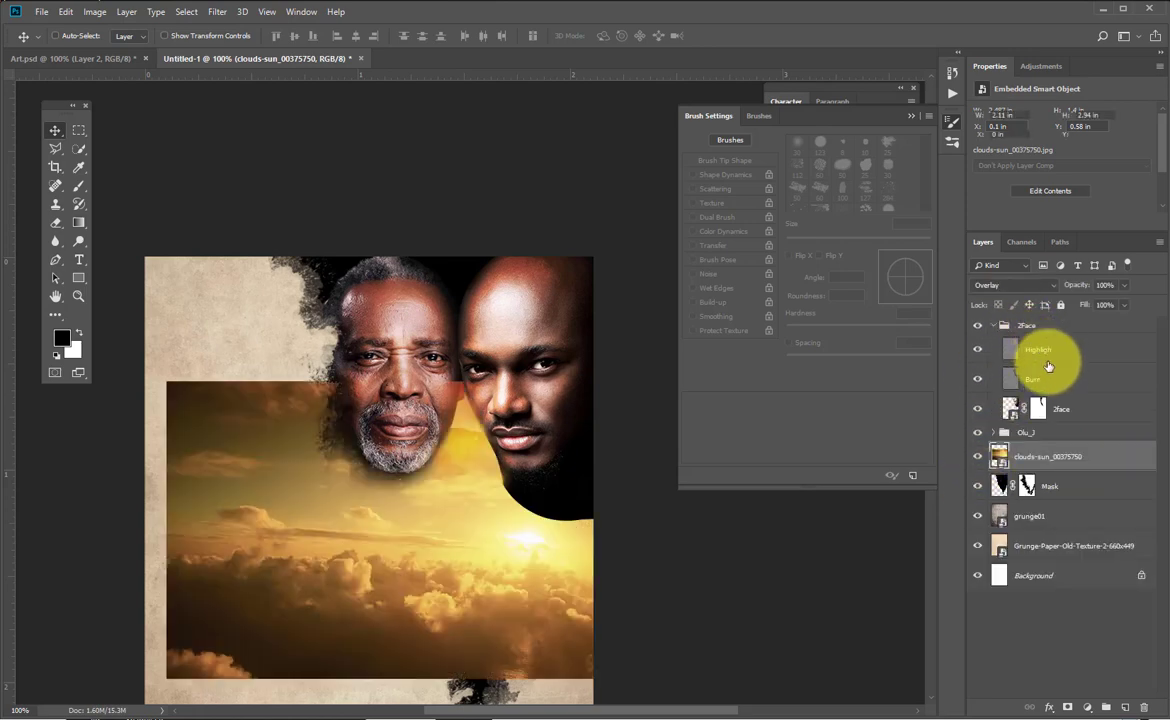
{"action": "left_click", "coordinate": [1039, 408]}
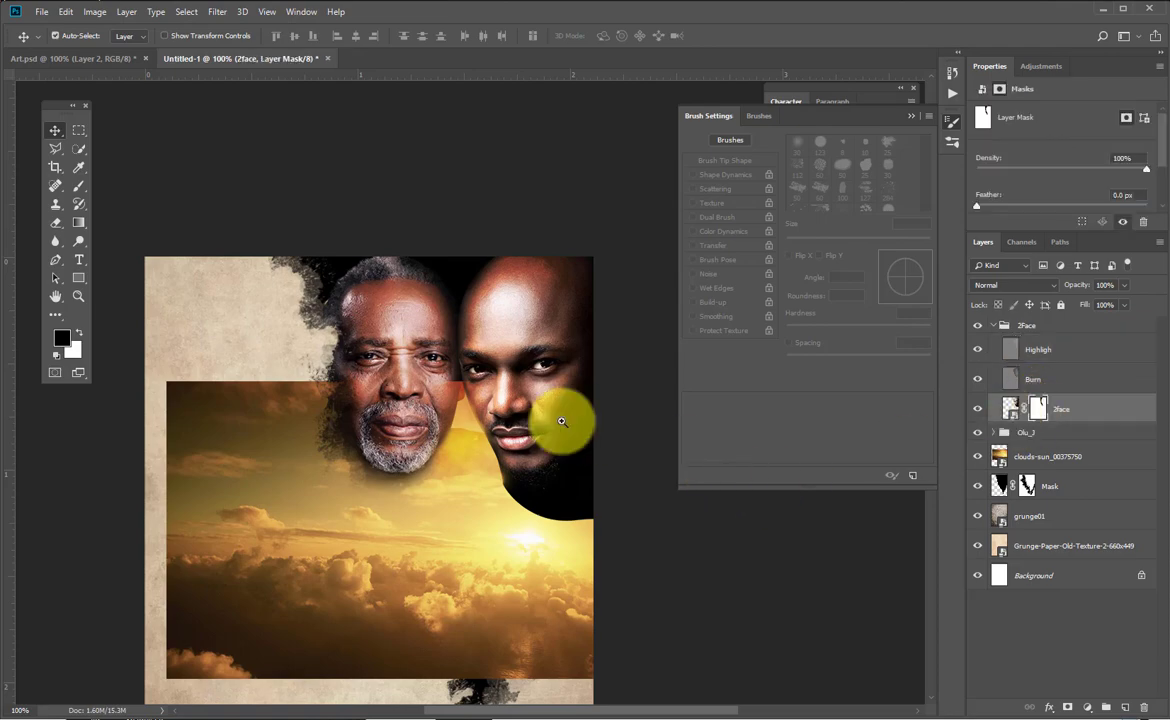
Mask out the dark area below the 2face portrait's chin with a soft black brush of 50 to 70 px.
{"action": "scroll", "coordinate": [598, 546], "scroll_direction": "up", "scroll_amount": 5}
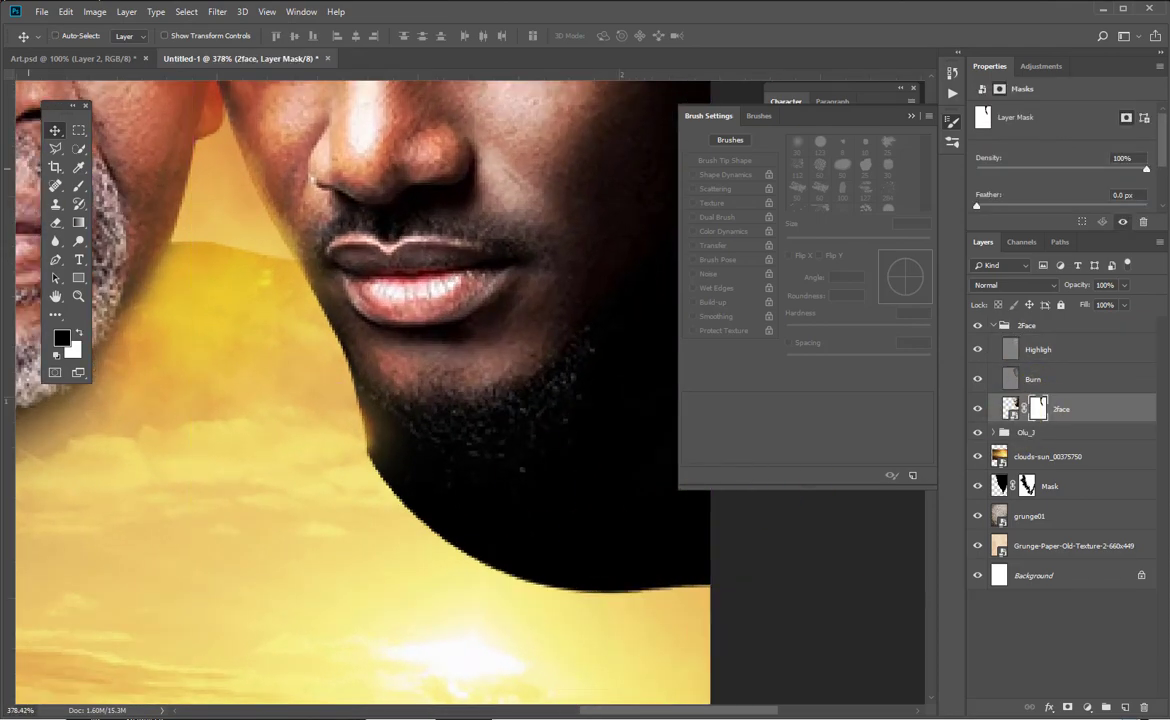
{"action": "key", "text": "b"}
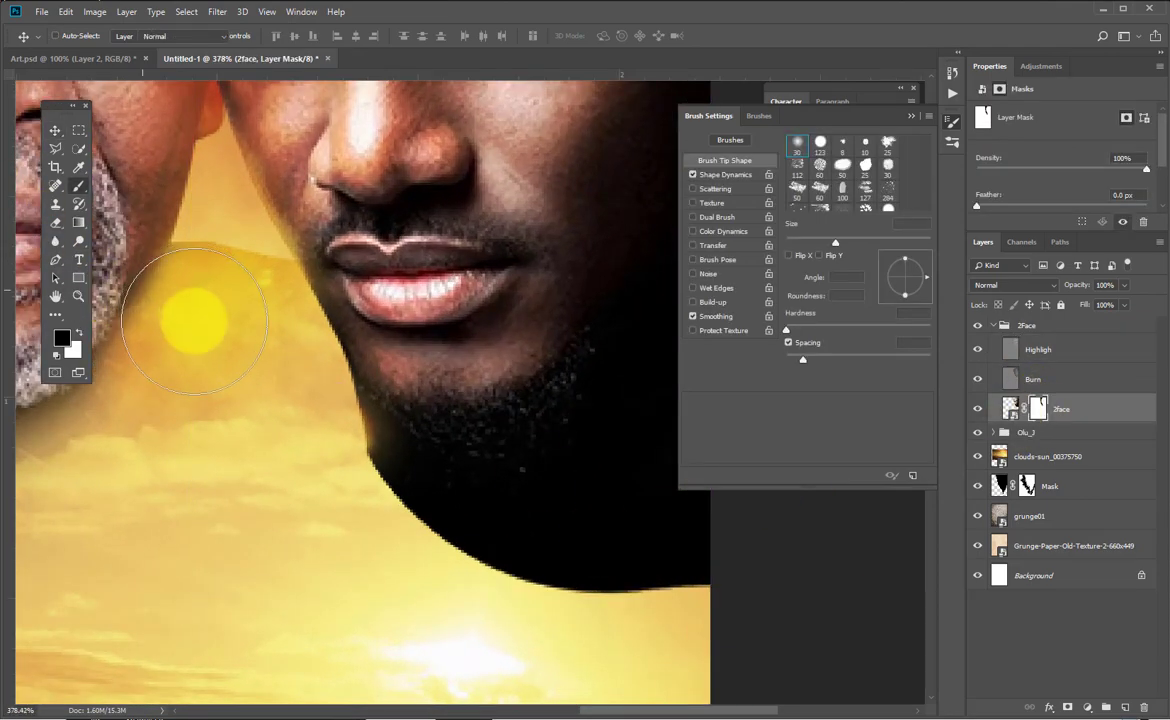
{"action": "key", "text": "bracketleft"}
{"action": "key", "text": "bracketleft"}
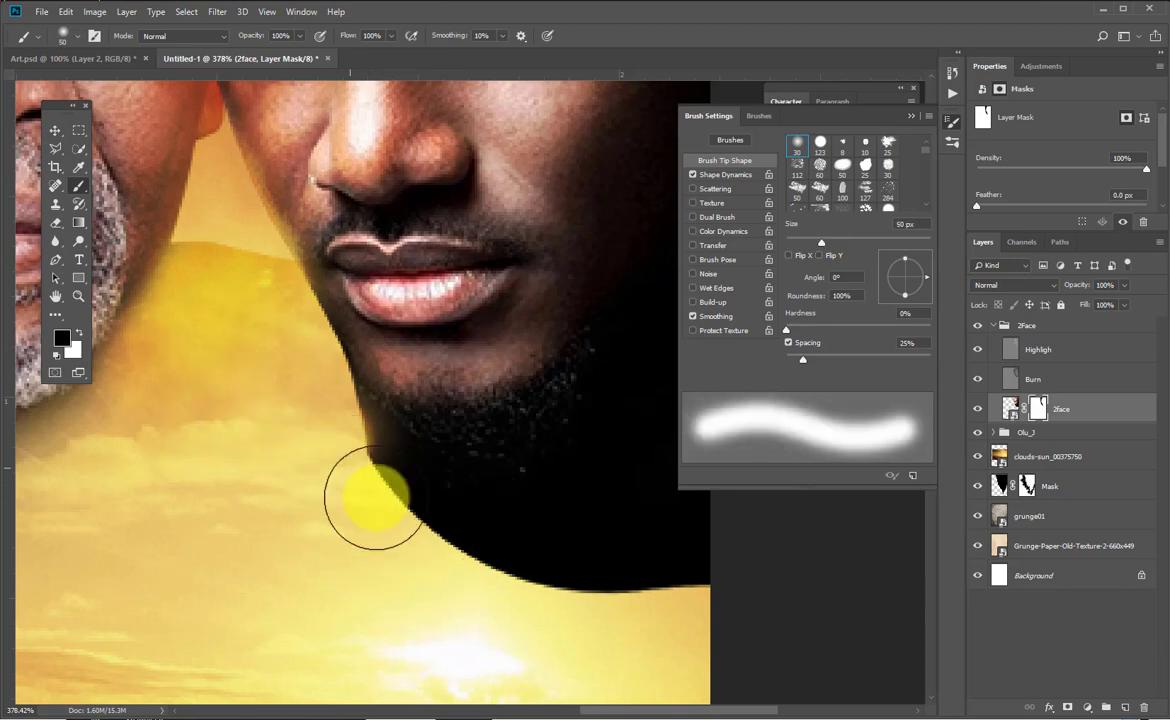
{"action": "mouse_move", "coordinate": [344, 476]}
{"action": "left_mouse_down"}
{"action": "mouse_move", "coordinate": [450, 538]}
{"action": "mouse_move", "coordinate": [529, 534]}
{"action": "mouse_move", "coordinate": [558, 510]}
{"action": "mouse_move", "coordinate": [442, 495]}
{"action": "mouse_move", "coordinate": [398, 529]}
{"action": "mouse_move", "coordinate": [515, 564]}
{"action": "mouse_move", "coordinate": [432, 570]}
{"action": "mouse_move", "coordinate": [583, 556]}
{"action": "mouse_move", "coordinate": [617, 484]}
{"action": "mouse_move", "coordinate": [514, 505]}
{"action": "left_mouse_up"}
{"action": "key", "text": "bracketright"}
{"action": "key", "text": "bracketright"}
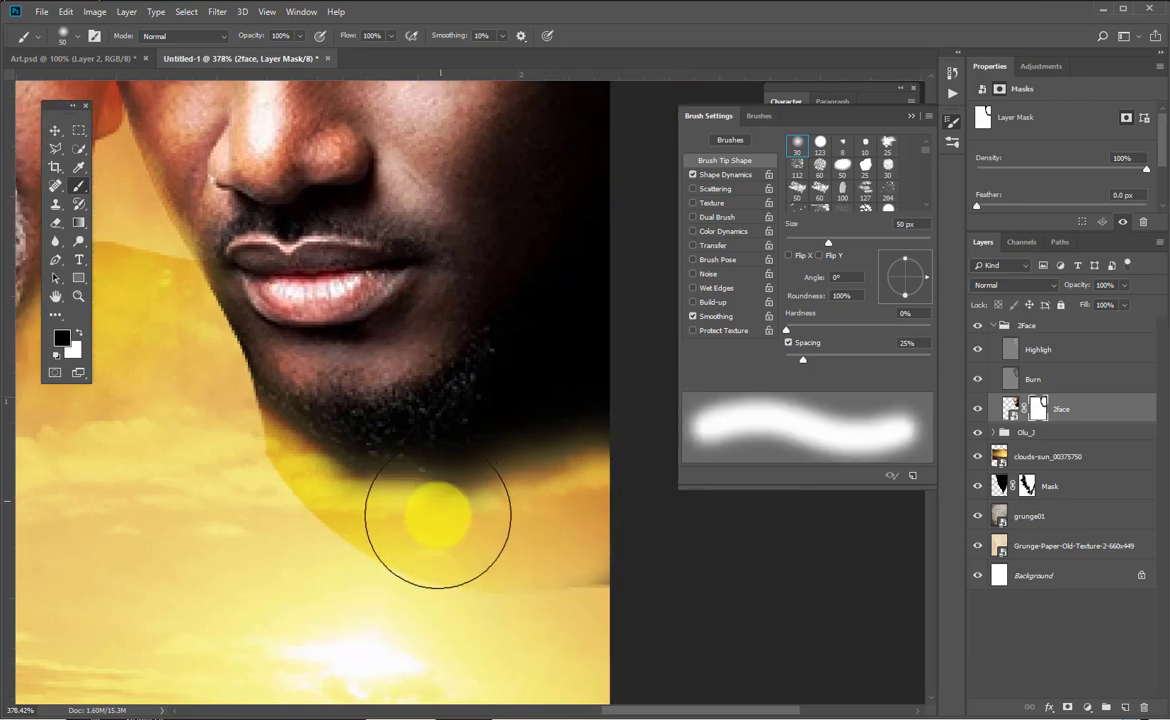
{"action": "mouse_move", "coordinate": [420, 522]}
{"action": "left_mouse_down"}
{"action": "mouse_move", "coordinate": [497, 514]}
{"action": "mouse_move", "coordinate": [547, 486]}
{"action": "mouse_move", "coordinate": [602, 433]}
{"action": "mouse_move", "coordinate": [627, 372]}
{"action": "mouse_move", "coordinate": [516, 509]}
{"action": "mouse_move", "coordinate": [433, 538]}
{"action": "mouse_move", "coordinate": [246, 508]}
{"action": "mouse_move", "coordinate": [197, 466]}
{"action": "mouse_move", "coordinate": [320, 558]}
{"action": "mouse_move", "coordinate": [379, 560]}
{"action": "mouse_move", "coordinate": [235, 491]}
{"action": "mouse_move", "coordinate": [388, 561]}
{"action": "mouse_move", "coordinate": [532, 555]}
{"action": "left_mouse_up"}
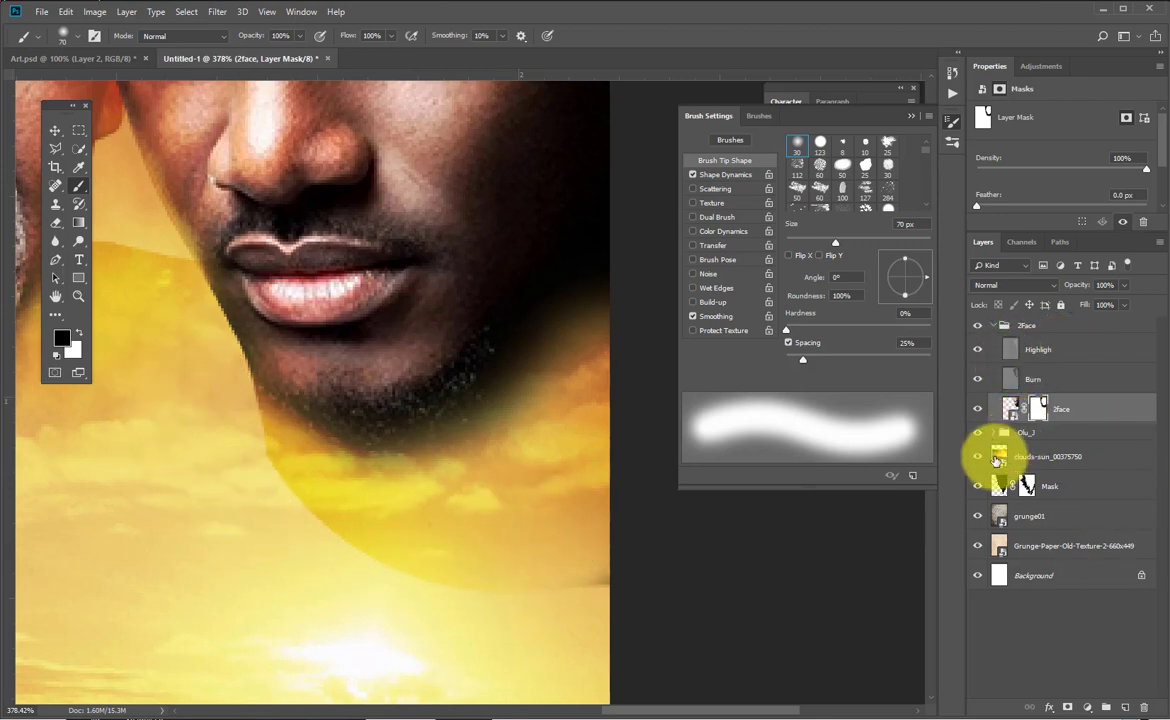
Collapse the 2Face group and move the clouds-sun_00375750 layer down below the faces, against the poster's left edge.
{"action": "left_click", "coordinate": [976, 458]}
{"action": "left_click", "coordinate": [977, 455]}
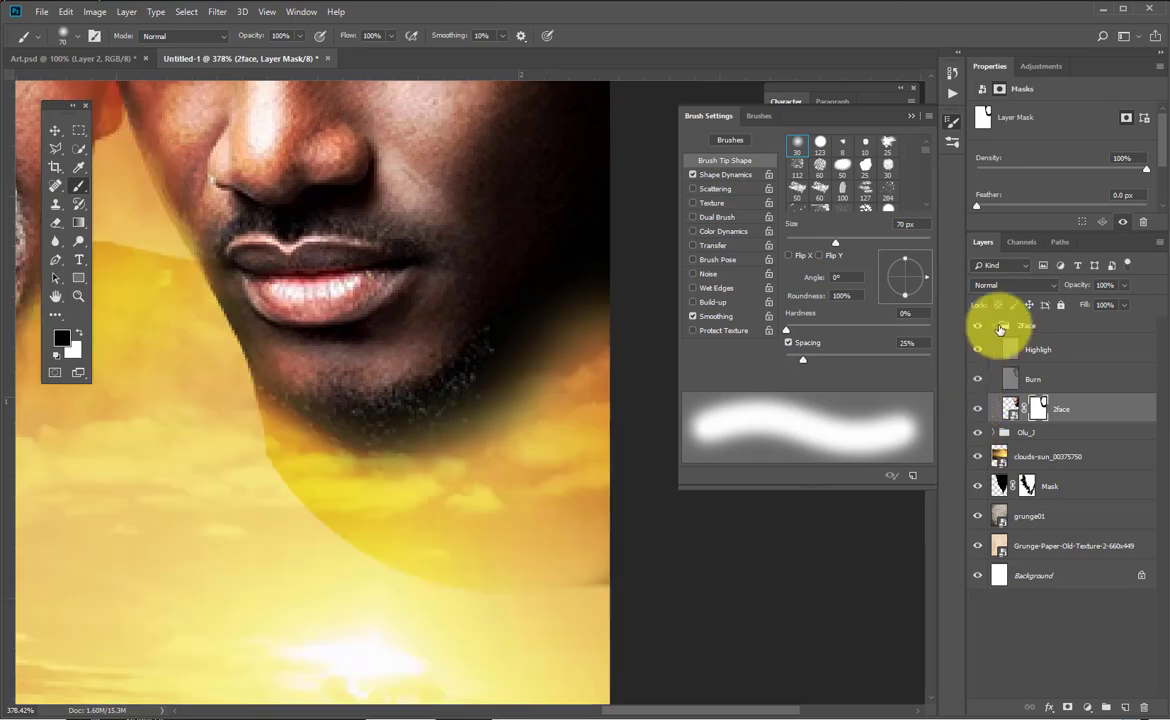
{"action": "left_click", "coordinate": [993, 327]}
{"action": "left_click", "coordinate": [1045, 367]}
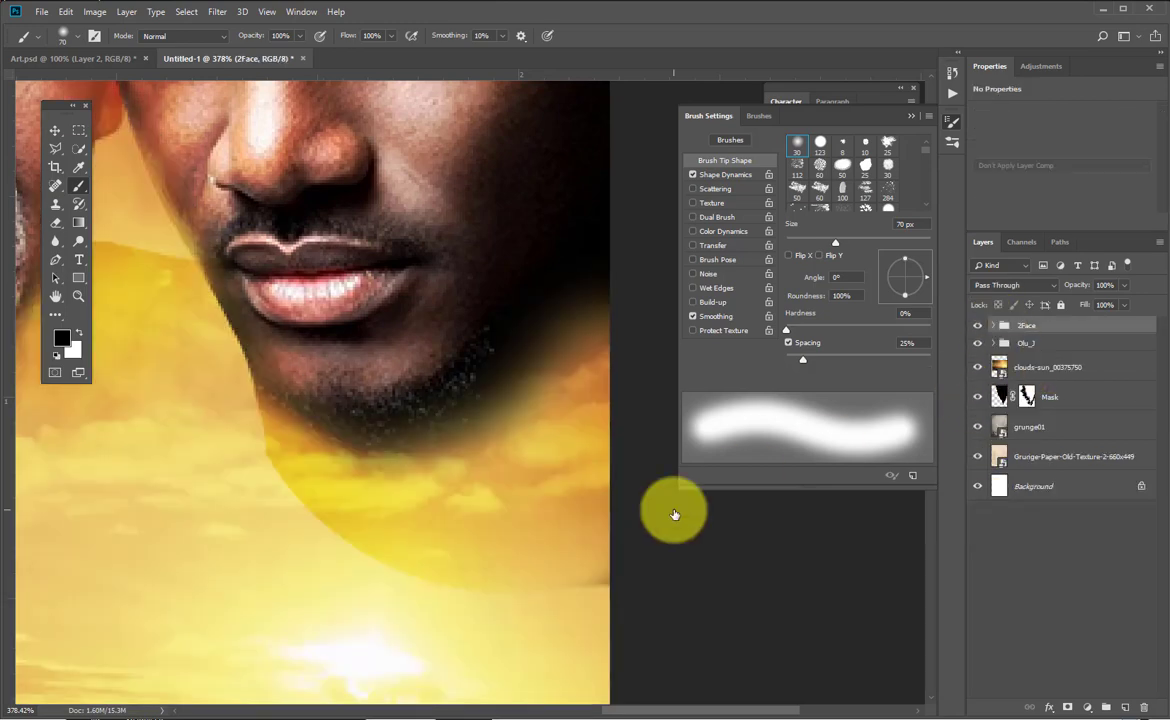
{"action": "key", "text": "ctrl+minus"}
{"action": "key", "text": "ctrl+minus"}
{"action": "key", "text": "ctrl+minus"}
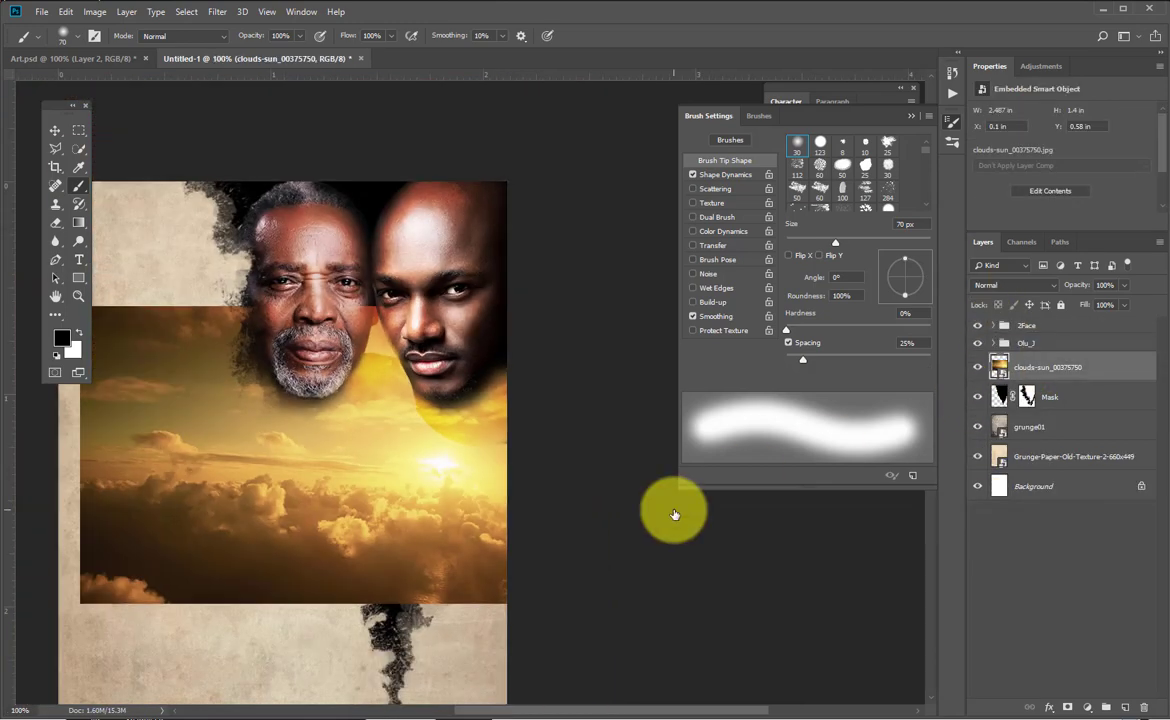
{"action": "left_click_drag", "start_coordinate": [342, 483], "coordinate": [493, 492]}
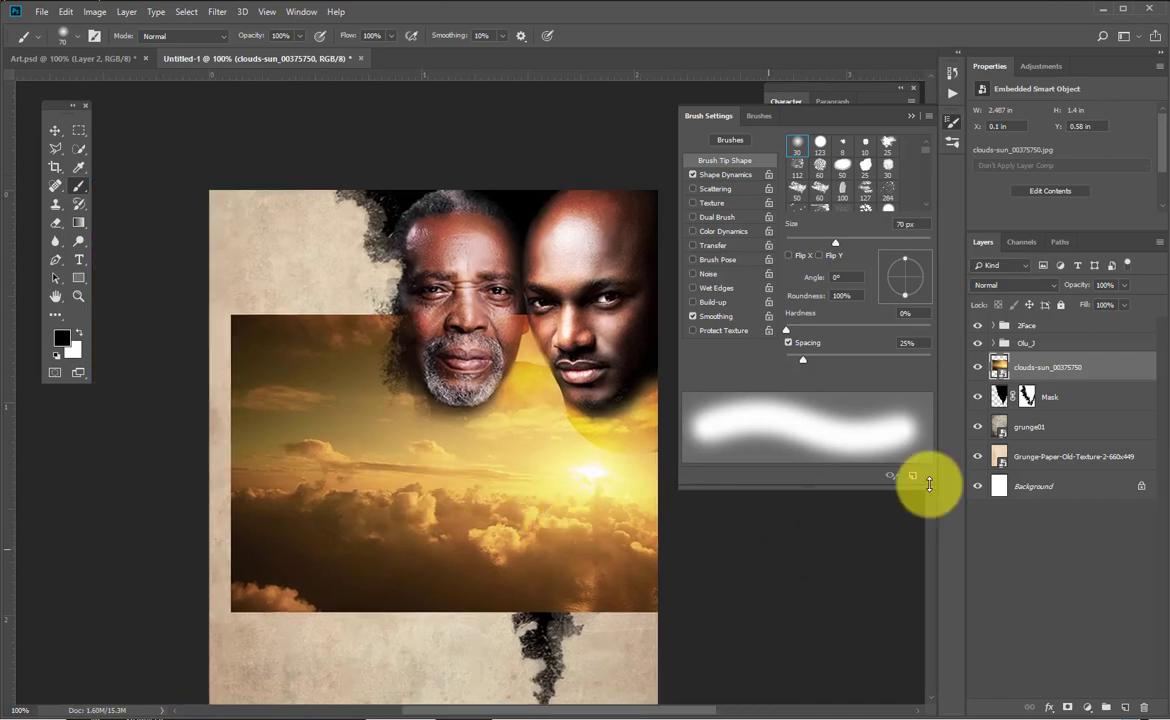
{"action": "key", "text": "v"}
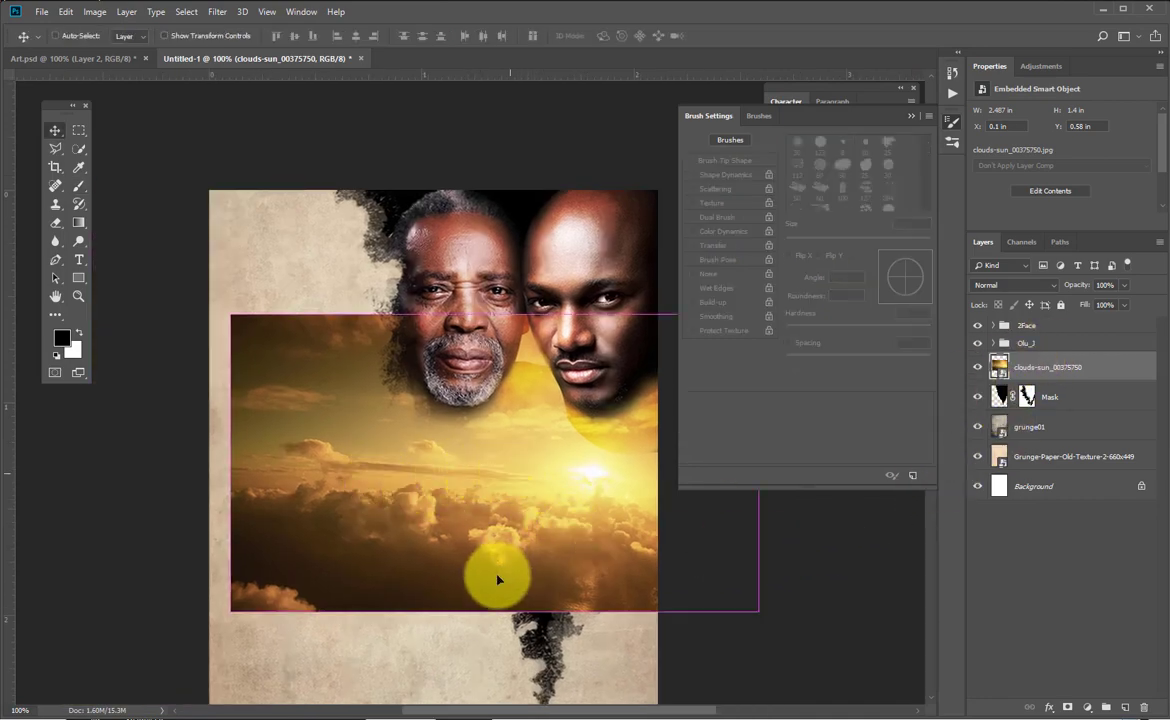
{"action": "left_click_drag", "start_coordinate": [512, 455], "coordinate": [490, 540]}
Rotate the clouds image 180° and position it behind the chins at about X 0.49 in, Y 0.8 in.
{"action": "key", "text": "ctrl+t"}
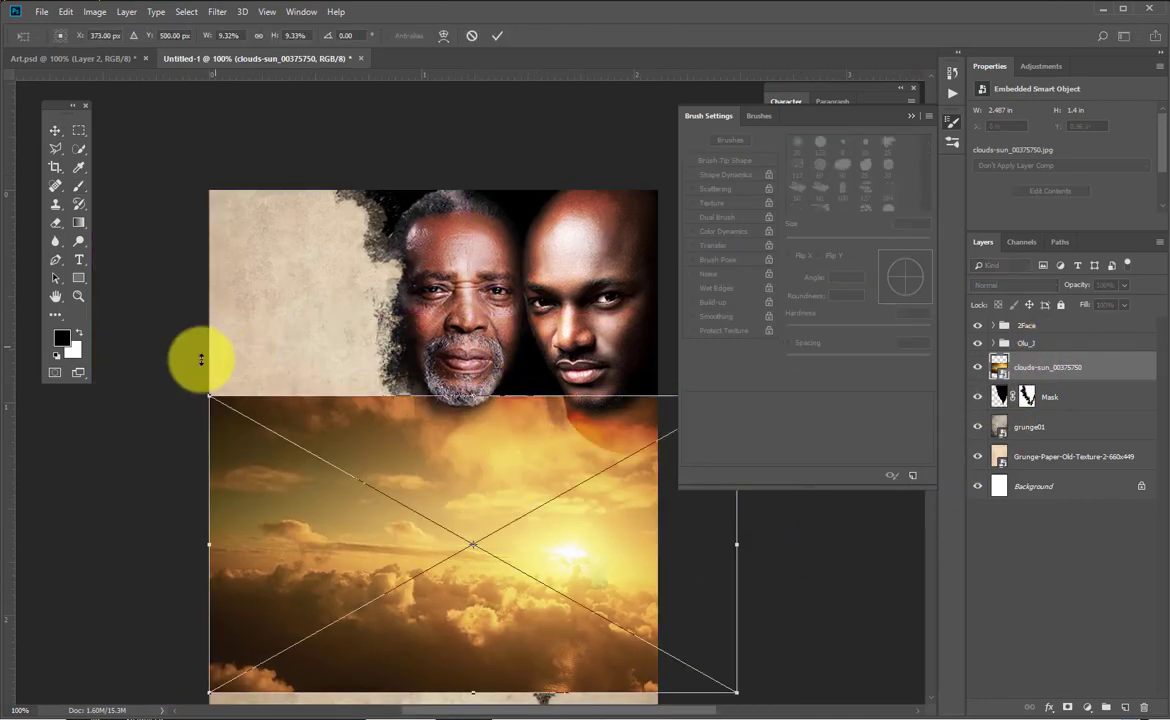
{"action": "left_click_drag", "start_coordinate": [522, 360], "coordinate": [671, 674]}
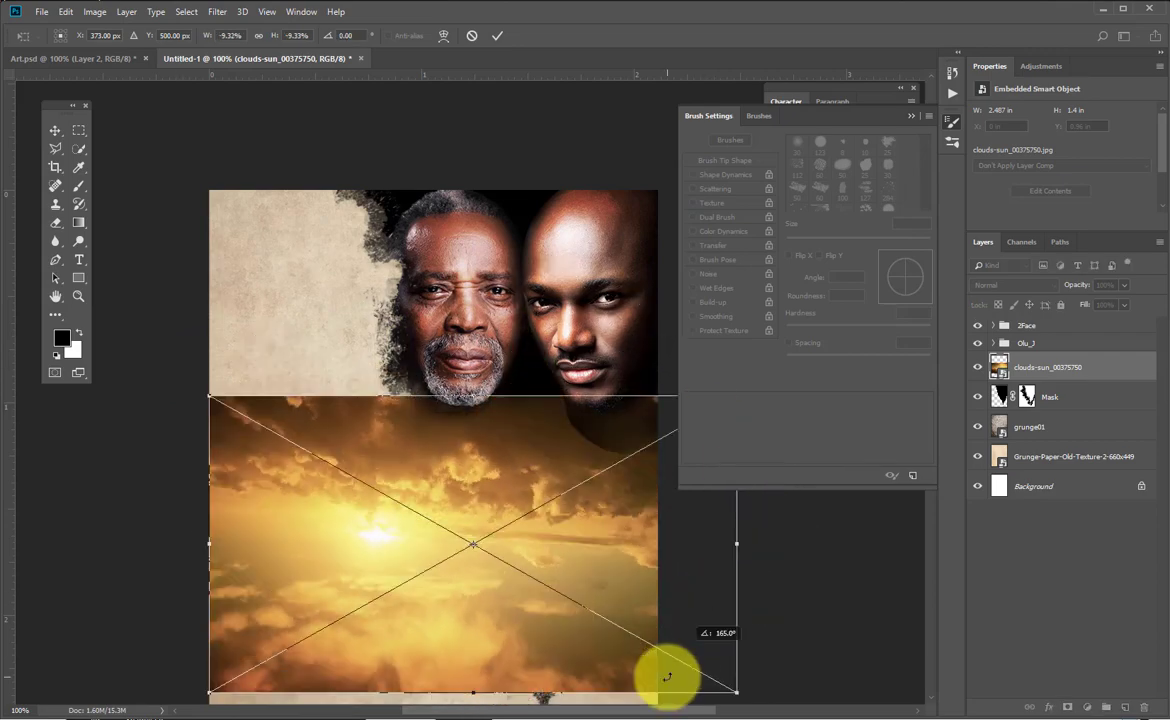
{"action": "left_click_drag", "start_coordinate": [519, 466], "coordinate": [548, 397]}
{"action": "key", "text": "Return"}
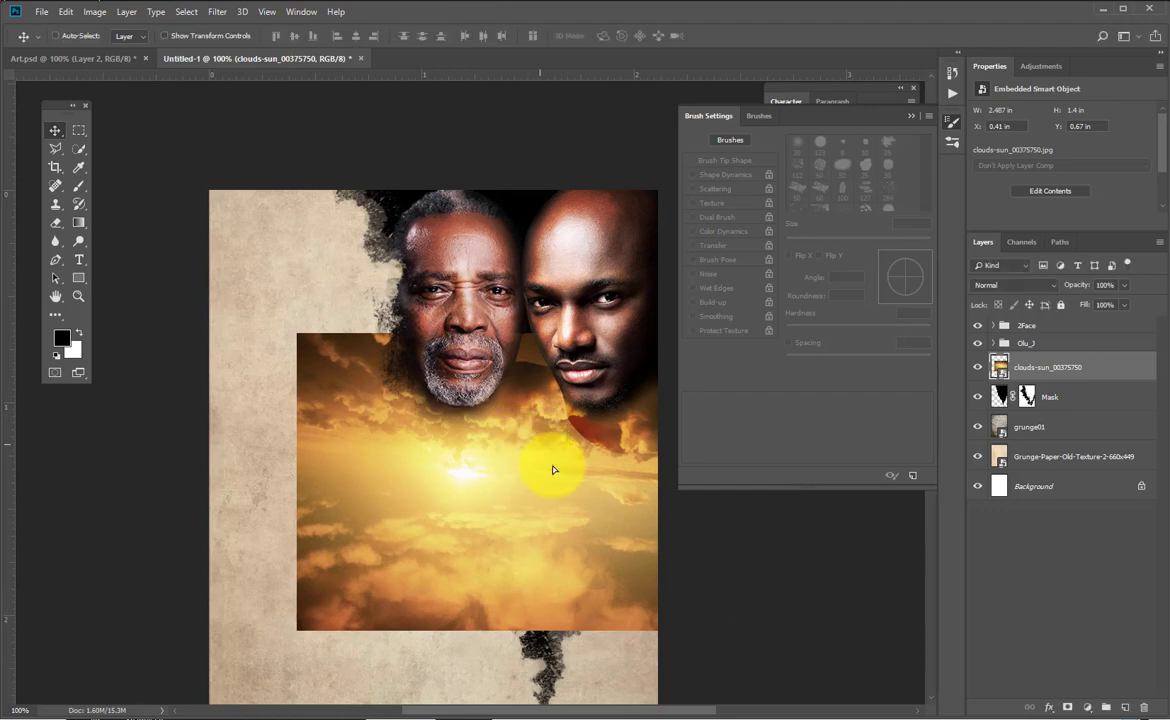
{"action": "left_click_drag", "start_coordinate": [546, 465], "coordinate": [563, 493]}
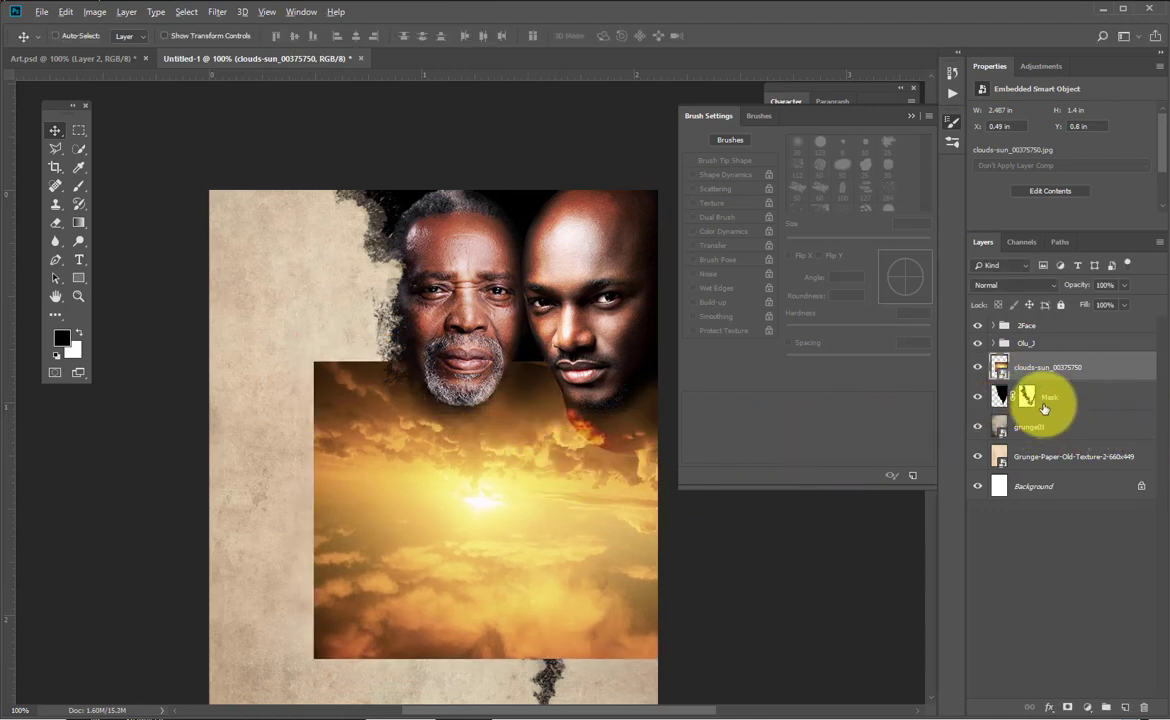
Copy the Mask layer's layer mask onto the clouds-sun_00375750 layer.
{"action": "mouse_move", "coordinate": [1027, 398]}
{"action": "left_mouse_down"}
{"action": "mouse_move", "coordinate": [1034, 364]}
{"action": "mouse_move", "coordinate": [1024, 373]}
{"action": "left_mouse_up"}
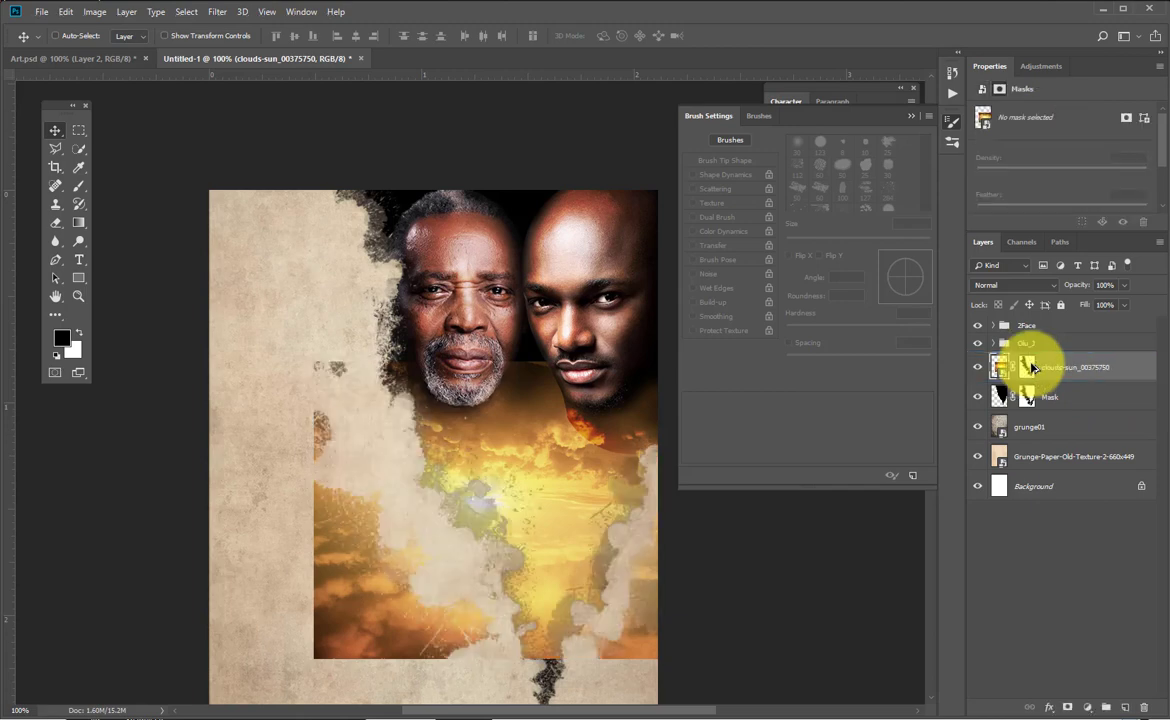
{"action": "scroll", "coordinate": [496, 452], "scroll_direction": "down", "scroll_amount": 5}
{"action": "left_click_drag", "start_coordinate": [507, 418], "coordinate": [500, 398]}
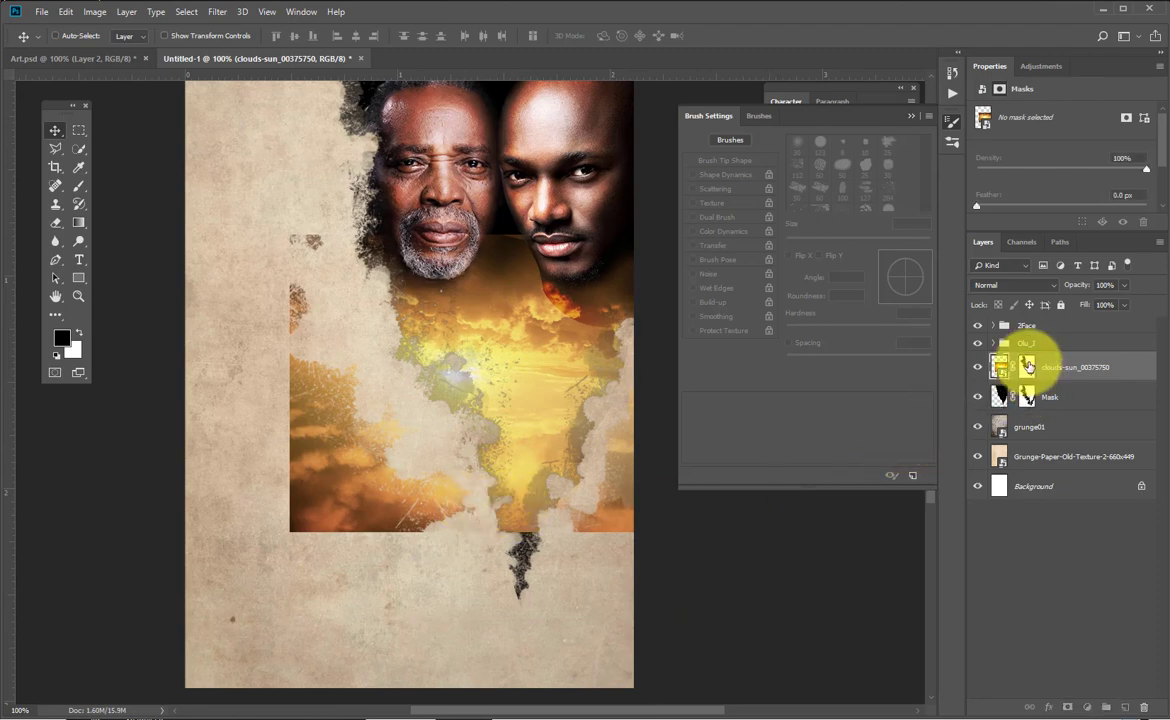
Paint the clouds layer's mask with a soft black brush of 90 to 150 px to hide the clouds outside the tear.
{"action": "left_click", "coordinate": [1028, 367]}
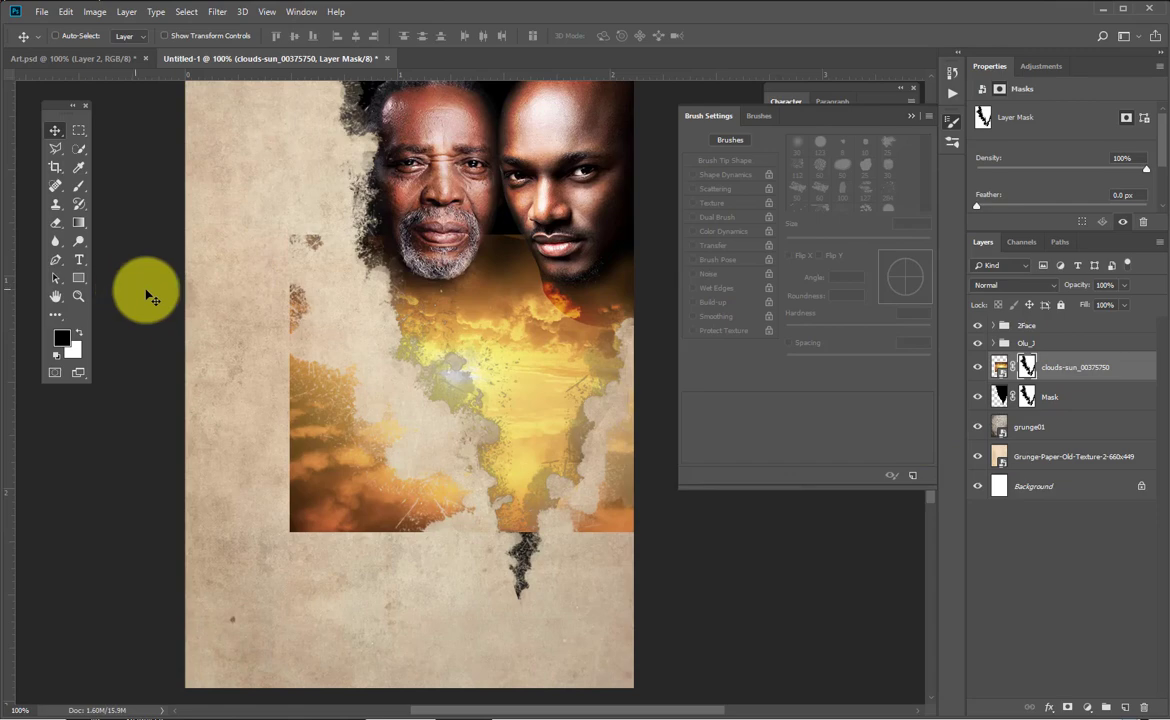
{"action": "key", "text": "b"}
{"action": "key", "text": "bracketright"}
{"action": "key", "text": "bracketright"}
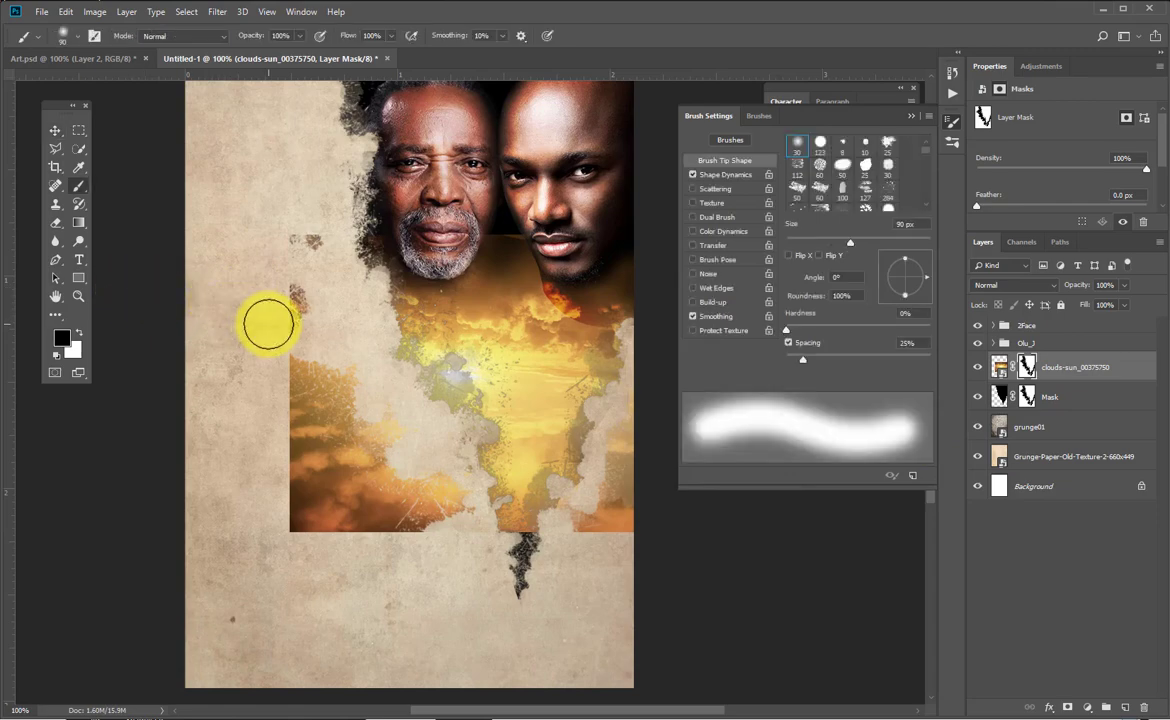
{"action": "key", "text": "bracketright"}
{"action": "mouse_move", "coordinate": [285, 381]}
{"action": "left_mouse_down"}
{"action": "mouse_move", "coordinate": [295, 323]}
{"action": "mouse_move", "coordinate": [281, 269]}
{"action": "mouse_move", "coordinate": [297, 254]}
{"action": "mouse_move", "coordinate": [306, 484]}
{"action": "mouse_move", "coordinate": [275, 409]}
{"action": "mouse_move", "coordinate": [343, 431]}
{"action": "mouse_move", "coordinate": [351, 411]}
{"action": "mouse_move", "coordinate": [366, 493]}
{"action": "mouse_move", "coordinate": [443, 562]}
{"action": "mouse_move", "coordinate": [428, 505]}
{"action": "mouse_move", "coordinate": [501, 623]}
{"action": "mouse_move", "coordinate": [529, 629]}
{"action": "mouse_move", "coordinate": [561, 593]}
{"action": "mouse_move", "coordinate": [518, 532]}
{"action": "mouse_move", "coordinate": [483, 568]}
{"action": "mouse_move", "coordinate": [491, 580]}
{"action": "mouse_move", "coordinate": [590, 555]}
{"action": "mouse_move", "coordinate": [592, 523]}
{"action": "mouse_move", "coordinate": [610, 519]}
{"action": "mouse_move", "coordinate": [663, 377]}
{"action": "mouse_move", "coordinate": [675, 374]}
{"action": "mouse_move", "coordinate": [640, 420]}
{"action": "left_mouse_up"}
{"action": "scroll", "coordinate": [561, 313], "scroll_direction": "up", "scroll_amount": 2}
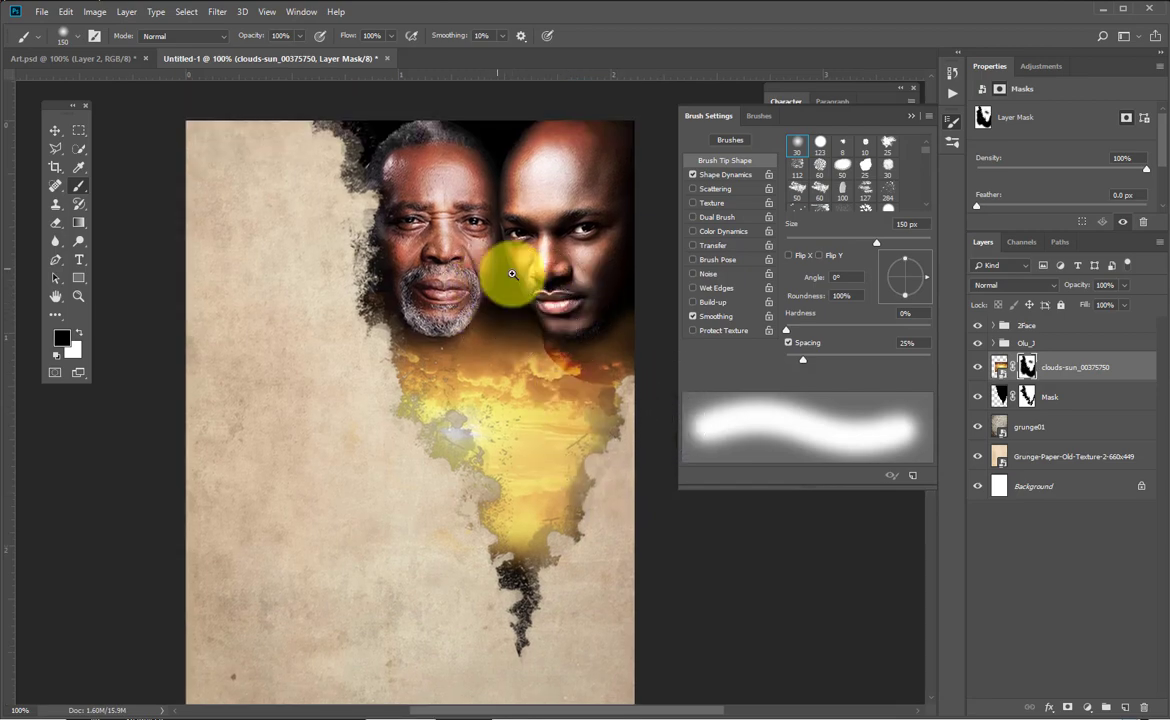
{"action": "left_click_drag", "start_coordinate": [500, 272], "coordinate": [578, 332]}
{"action": "left_click", "coordinate": [569, 331]}
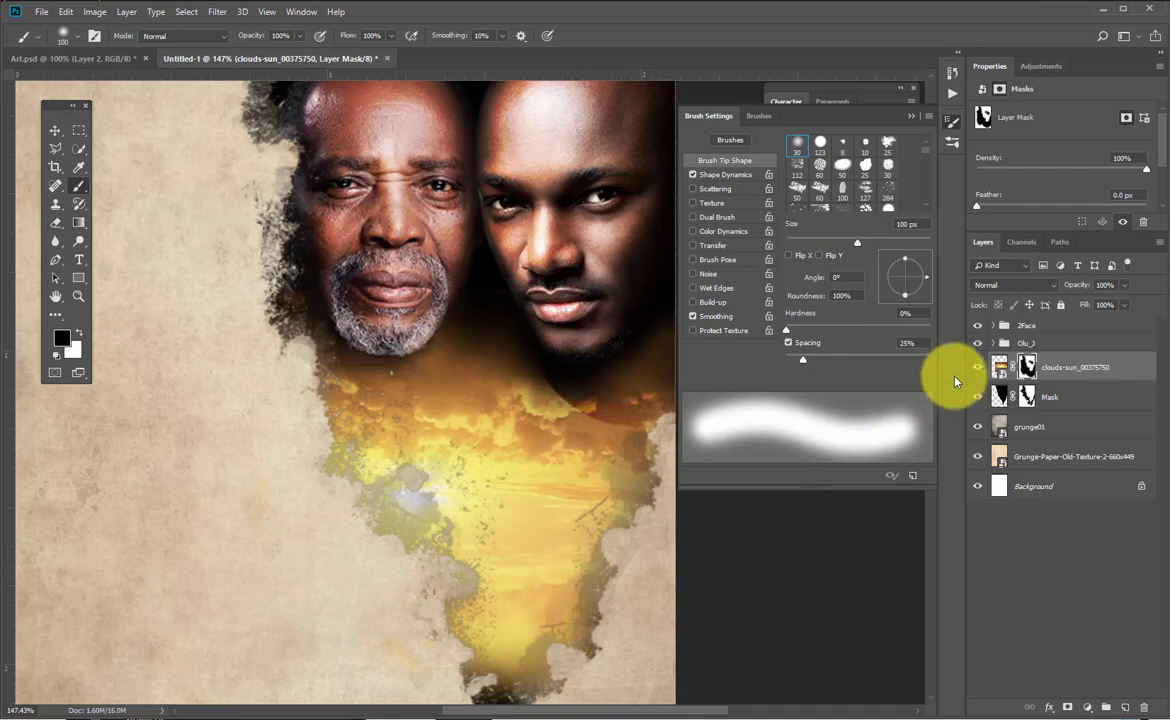
Expand the 2Face group and set its Burn layer's blend mode to Normal.
{"action": "left_click", "coordinate": [990, 328]}
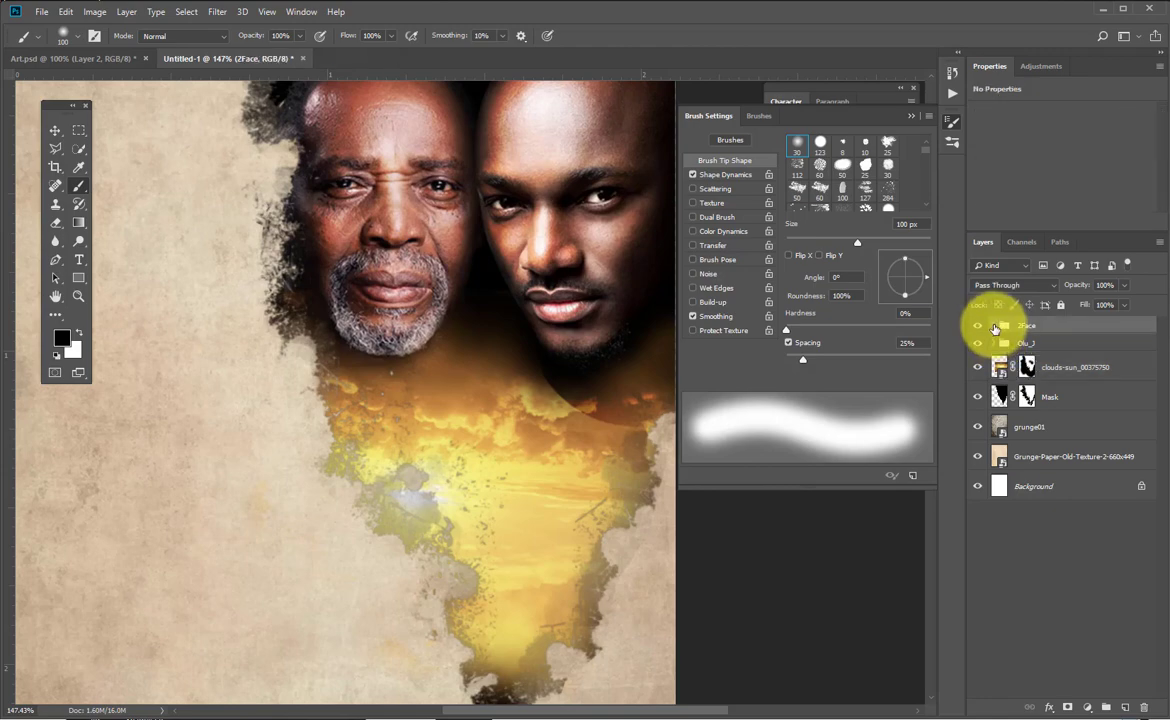
{"action": "left_click", "coordinate": [992, 326]}
{"action": "left_click", "coordinate": [979, 380]}
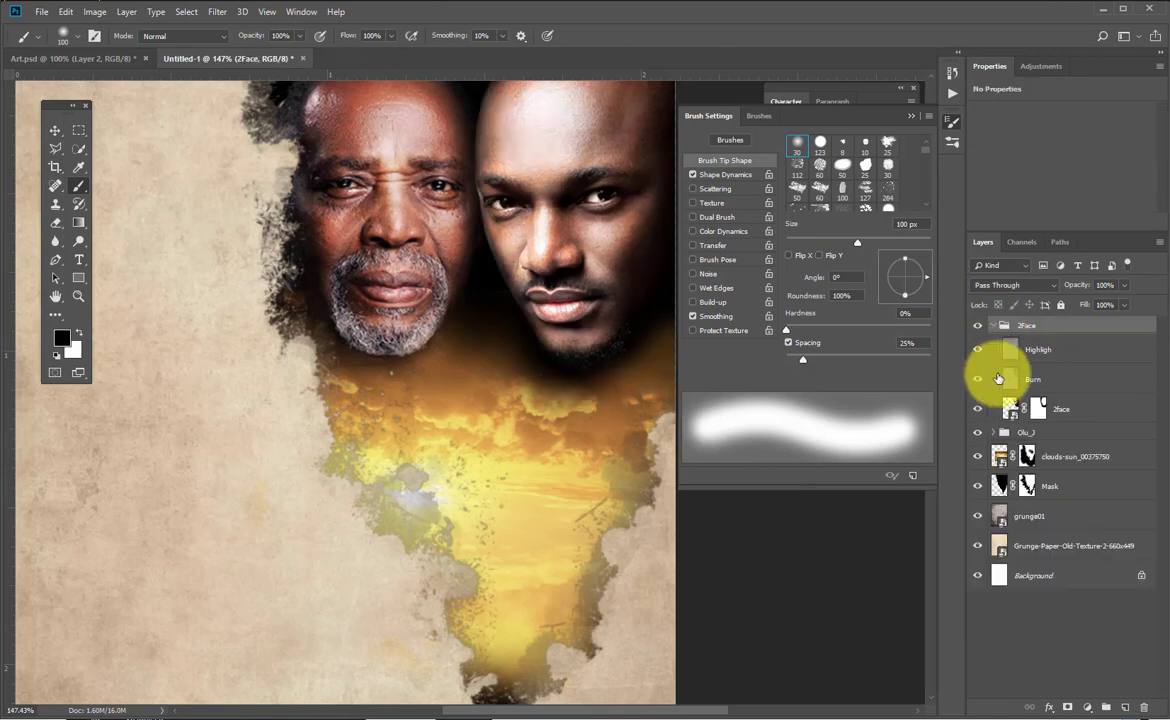
{"action": "left_click", "coordinate": [998, 378]}
{"action": "left_click", "coordinate": [1012, 378]}
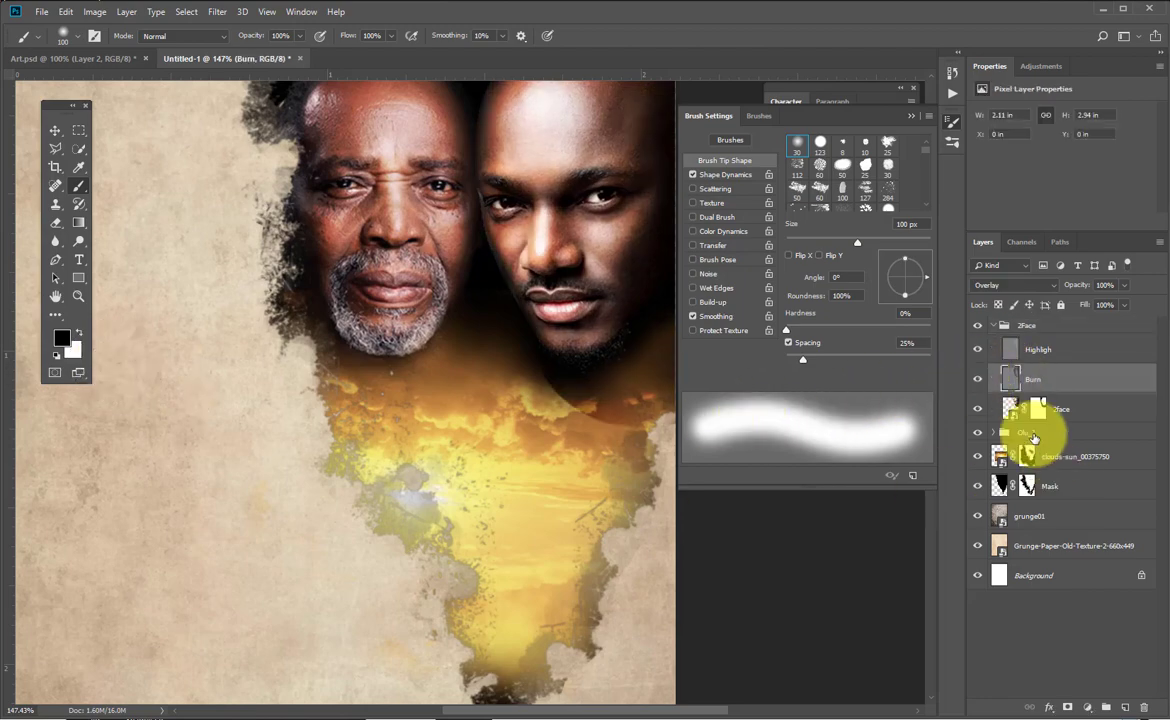
{"action": "left_click", "coordinate": [1050, 287]}
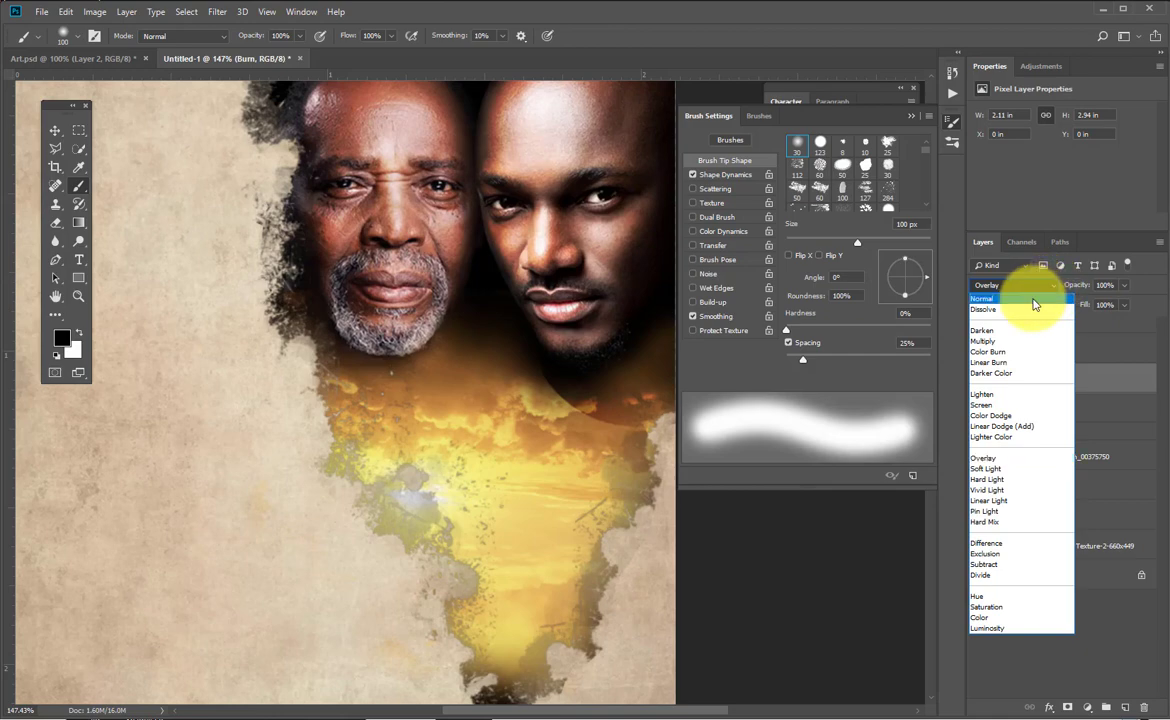
{"action": "left_click", "coordinate": [1037, 298]}
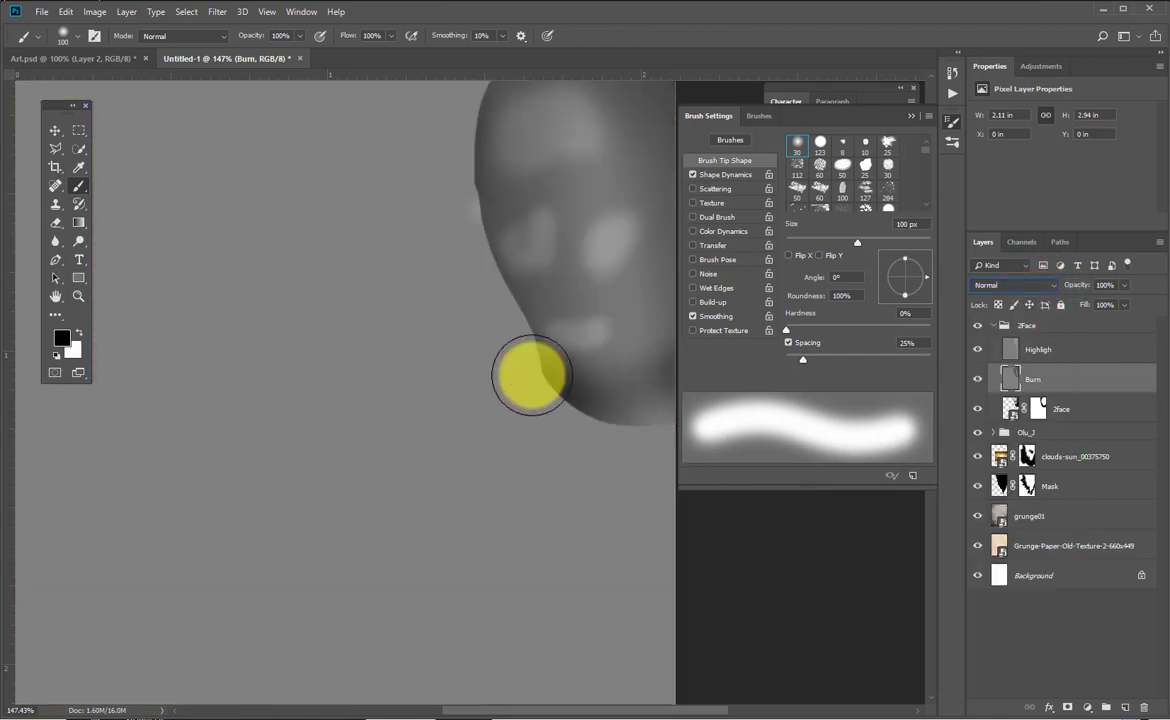
Paint the Burn layer's sampled neutral gray over the dark shading around the 2face portrait's chin and restore the layer's Overlay blend mode.
{"action": "left_click", "coordinate": [79, 170]}
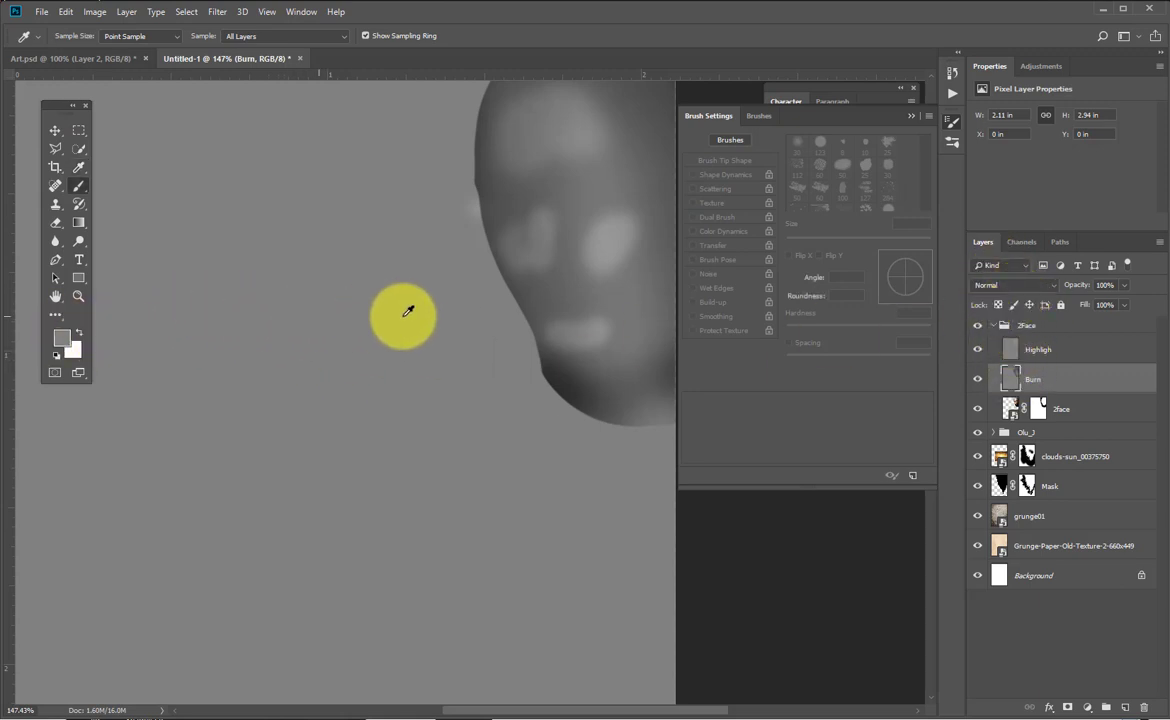
{"action": "key", "text": "b"}
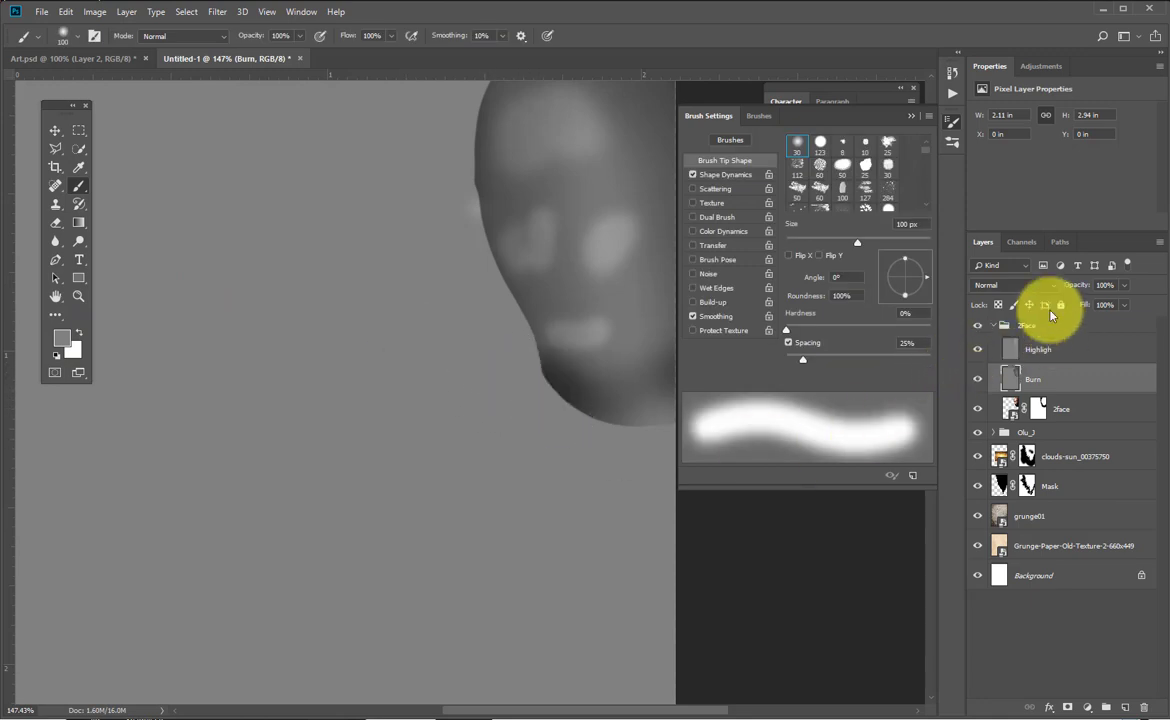
{"action": "mouse_move", "coordinate": [530, 380]}
{"action": "left_mouse_down"}
{"action": "mouse_move", "coordinate": [589, 411]}
{"action": "mouse_move", "coordinate": [534, 392]}
{"action": "mouse_move", "coordinate": [511, 366]}
{"action": "mouse_move", "coordinate": [606, 441]}
{"action": "mouse_move", "coordinate": [666, 438]}
{"action": "mouse_move", "coordinate": [596, 433]}
{"action": "mouse_move", "coordinate": [499, 372]}
{"action": "mouse_move", "coordinate": [562, 430]}
{"action": "mouse_move", "coordinate": [651, 432]}
{"action": "mouse_move", "coordinate": [594, 431]}
{"action": "mouse_move", "coordinate": [627, 444]}
{"action": "mouse_move", "coordinate": [498, 373]}
{"action": "left_mouse_up"}
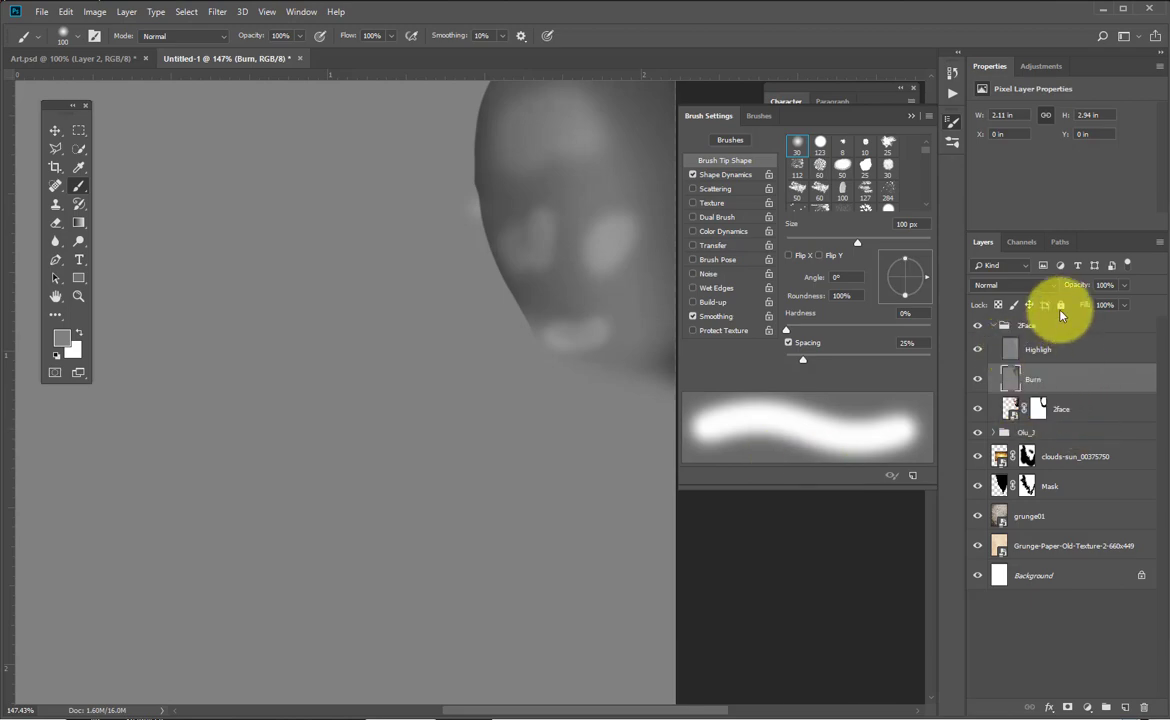
{"action": "left_click", "coordinate": [1020, 287]}
{"action": "left_click", "coordinate": [1008, 456]}
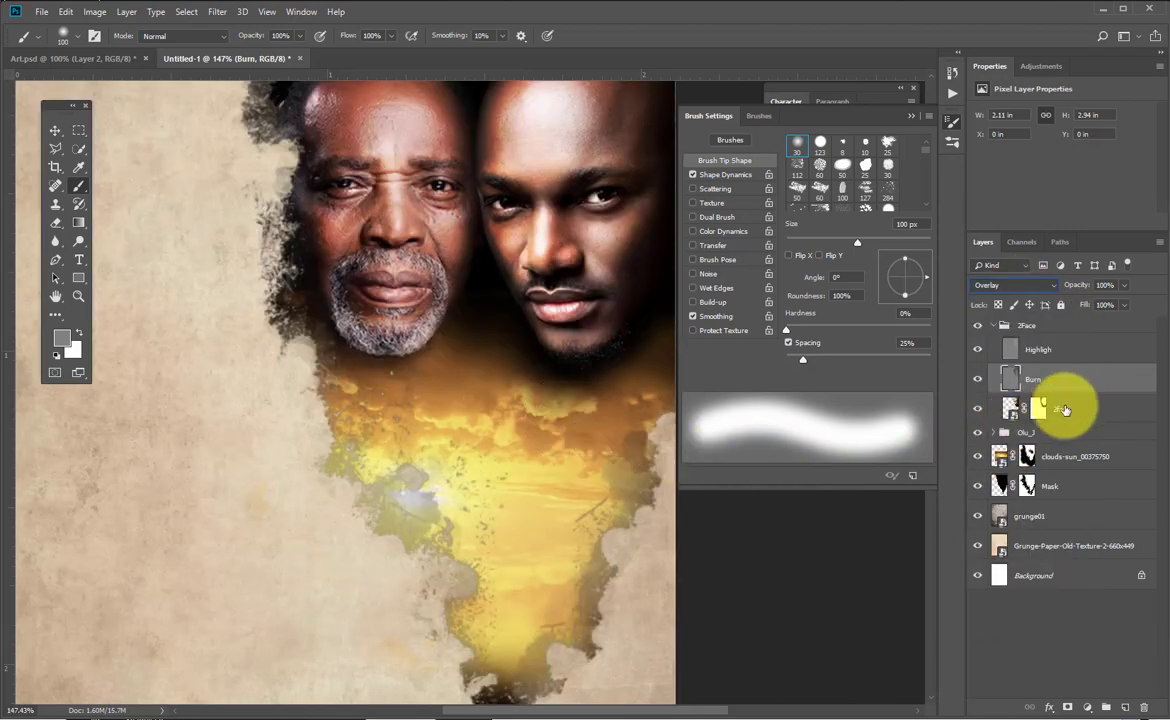
Paint the clouds-sun_00375750 layer's mask with a soft 100 px black brush to fade the sky beneath and between the two chins.
{"action": "left_click", "coordinate": [1017, 456]}
{"action": "key", "text": "d"}
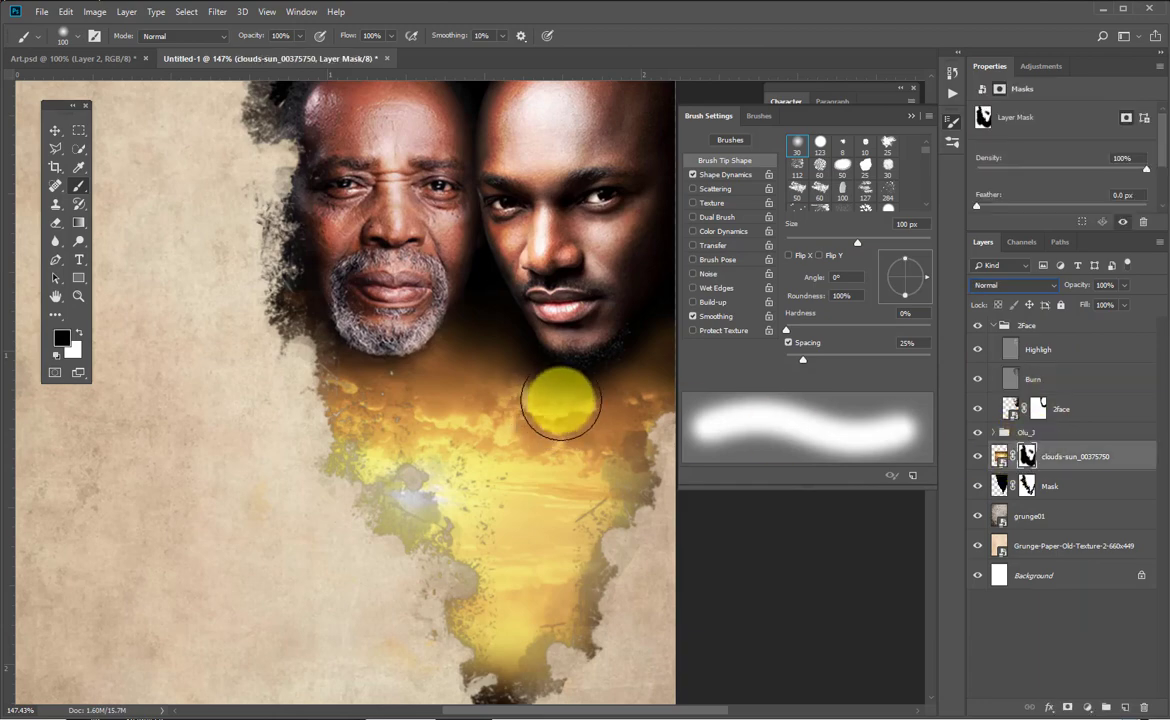
{"action": "left_click_drag", "start_coordinate": [561, 395], "coordinate": [560, 385]}
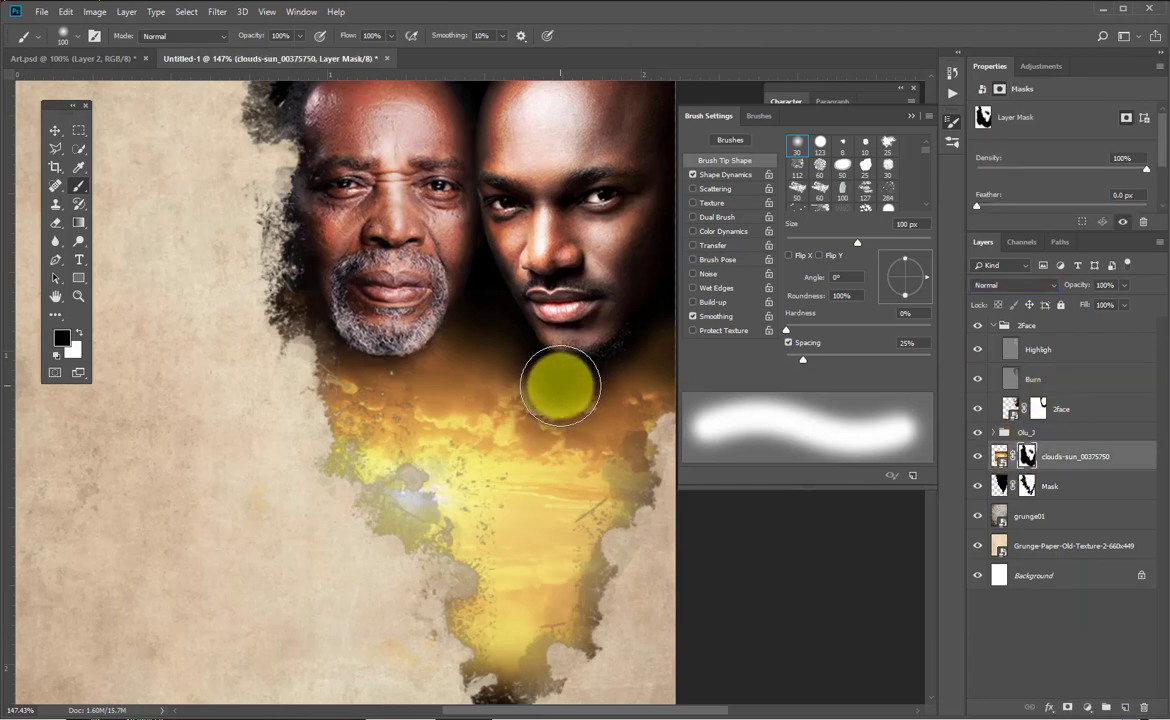
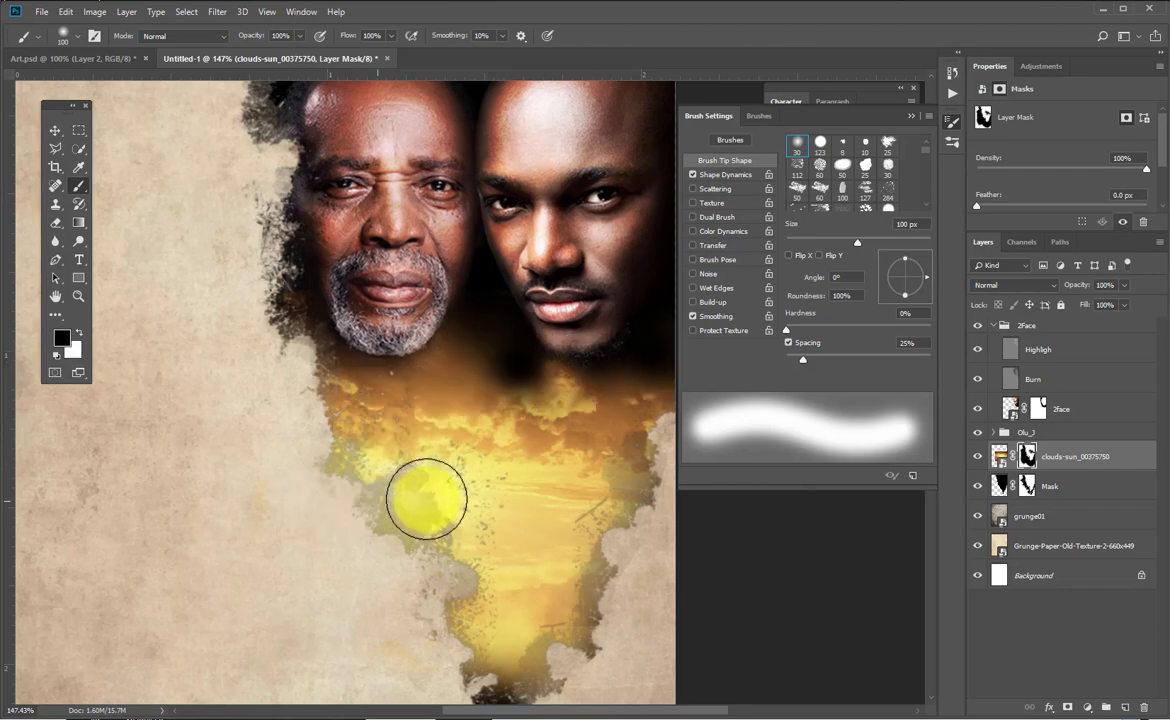
{"action": "key", "text": "x"}
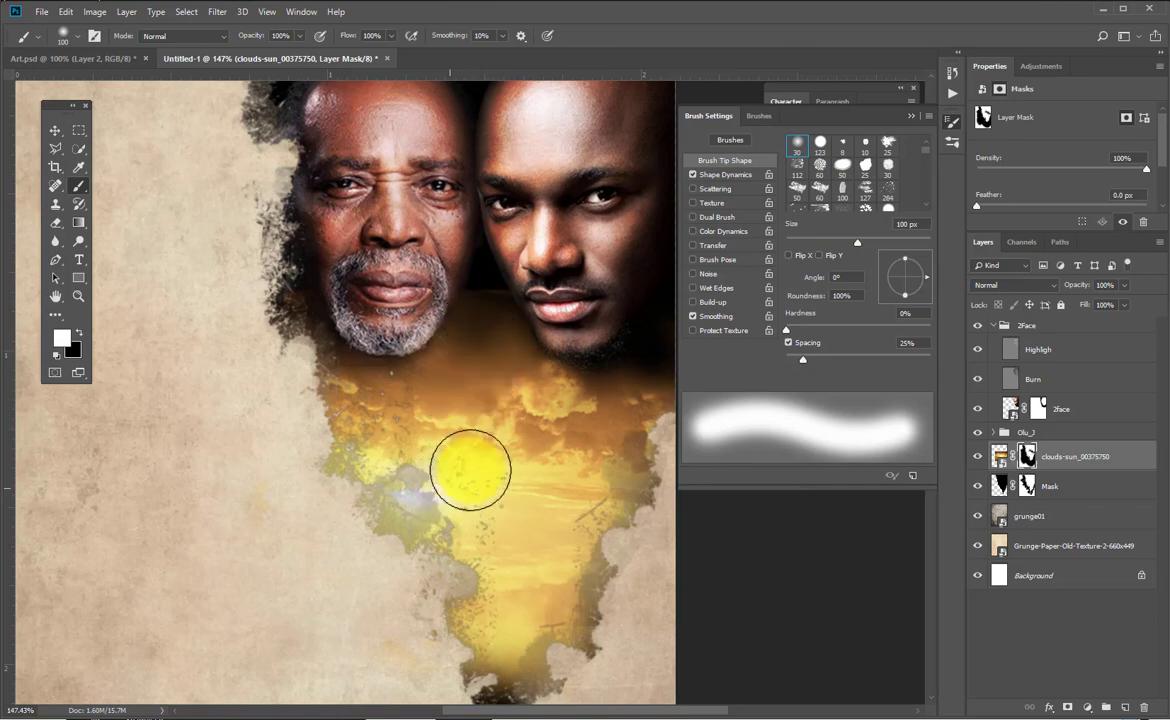
{"action": "key", "text": "x"}
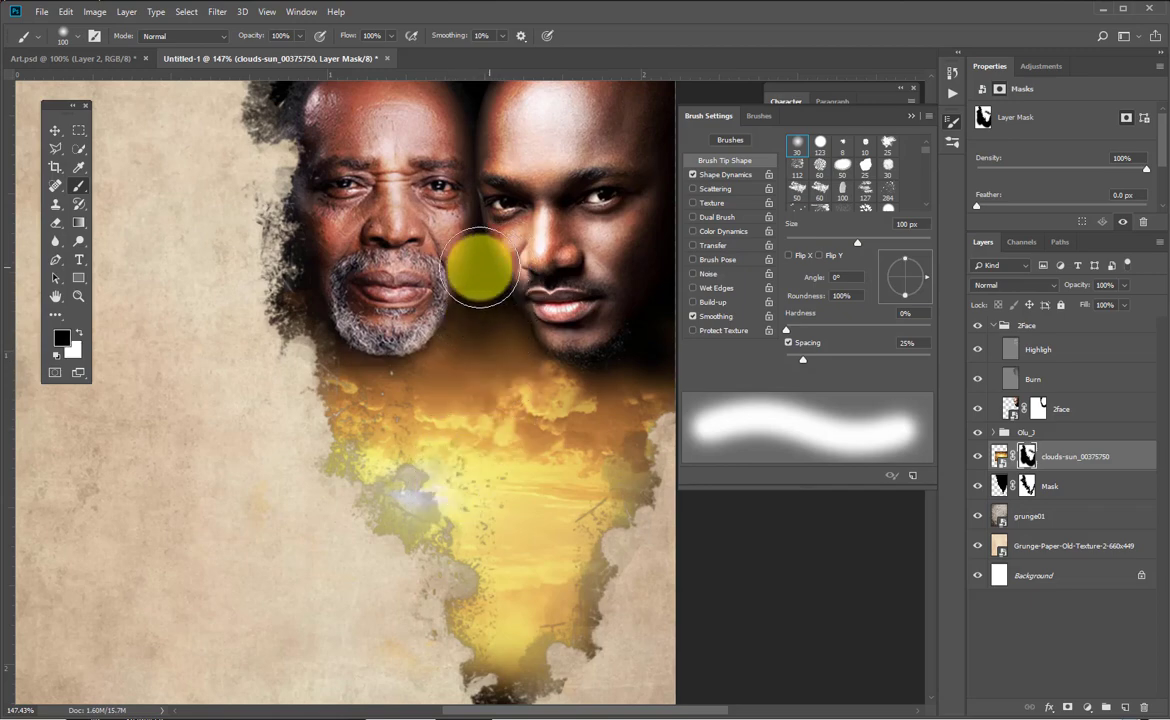
{"action": "left_click_drag", "start_coordinate": [477, 345], "coordinate": [417, 360]}
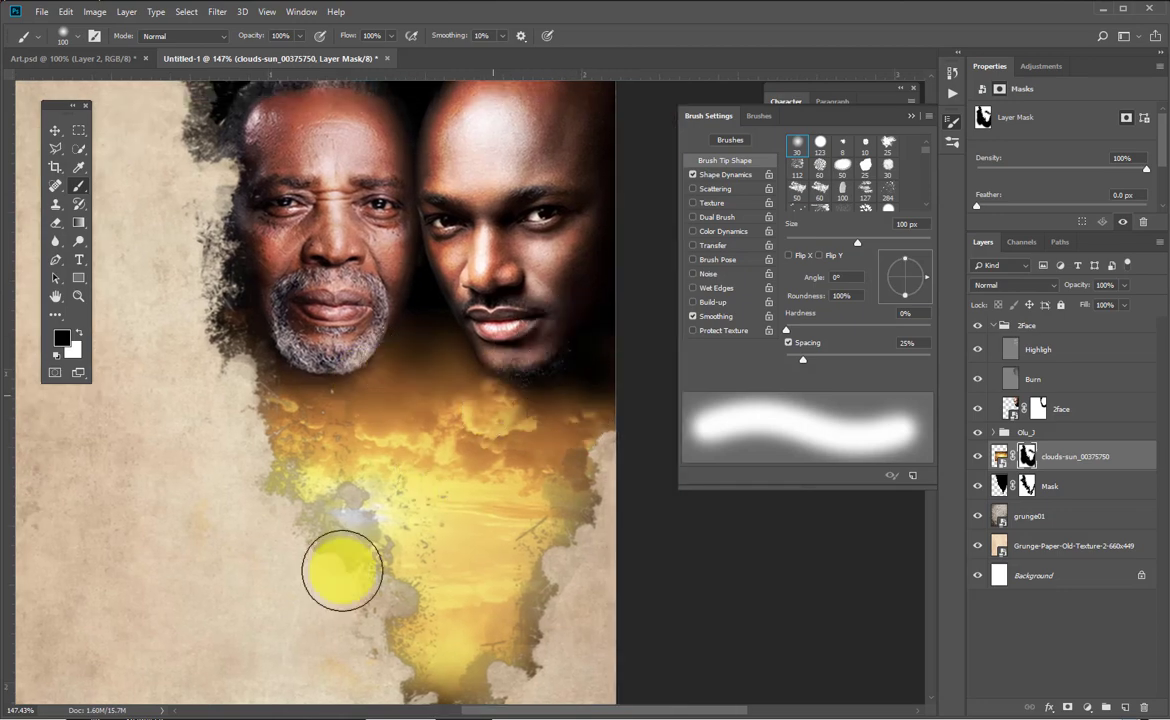
{"action": "left_click_drag", "start_coordinate": [401, 460], "coordinate": [448, 385]}
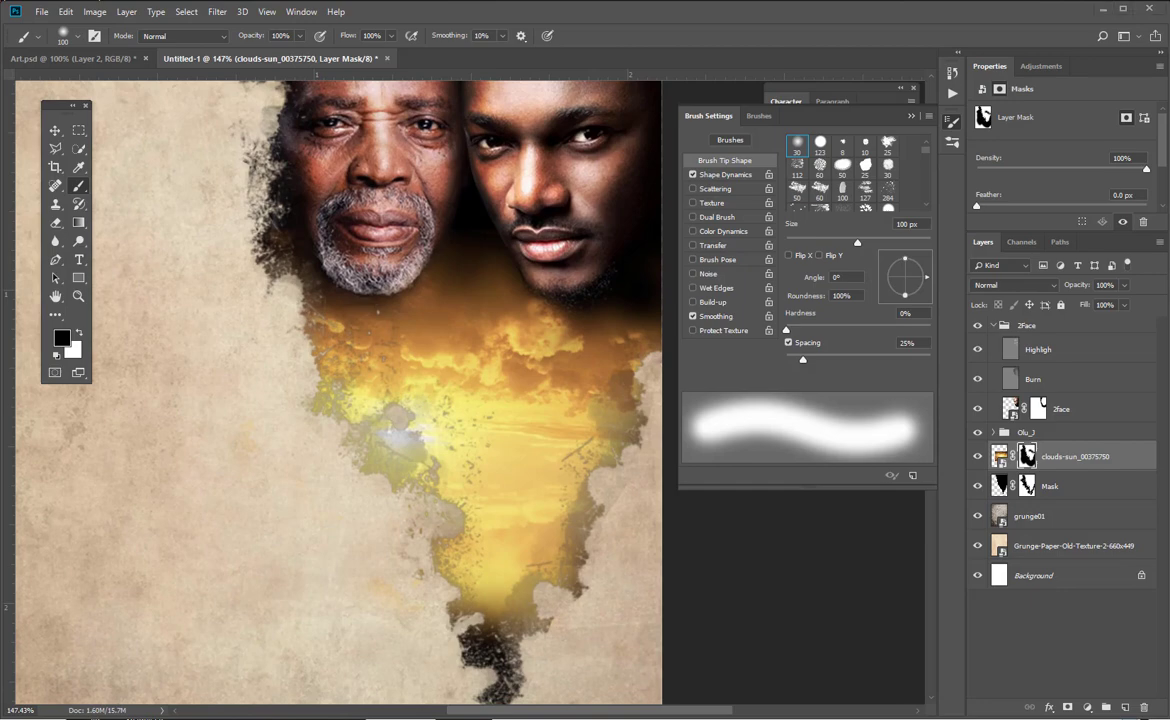
Switch to the Excercise_Files folder and place the Coliseum image into the poster above the clouds-sun_00375750 layer.
{"action": "key", "text": "alt+Tab"}
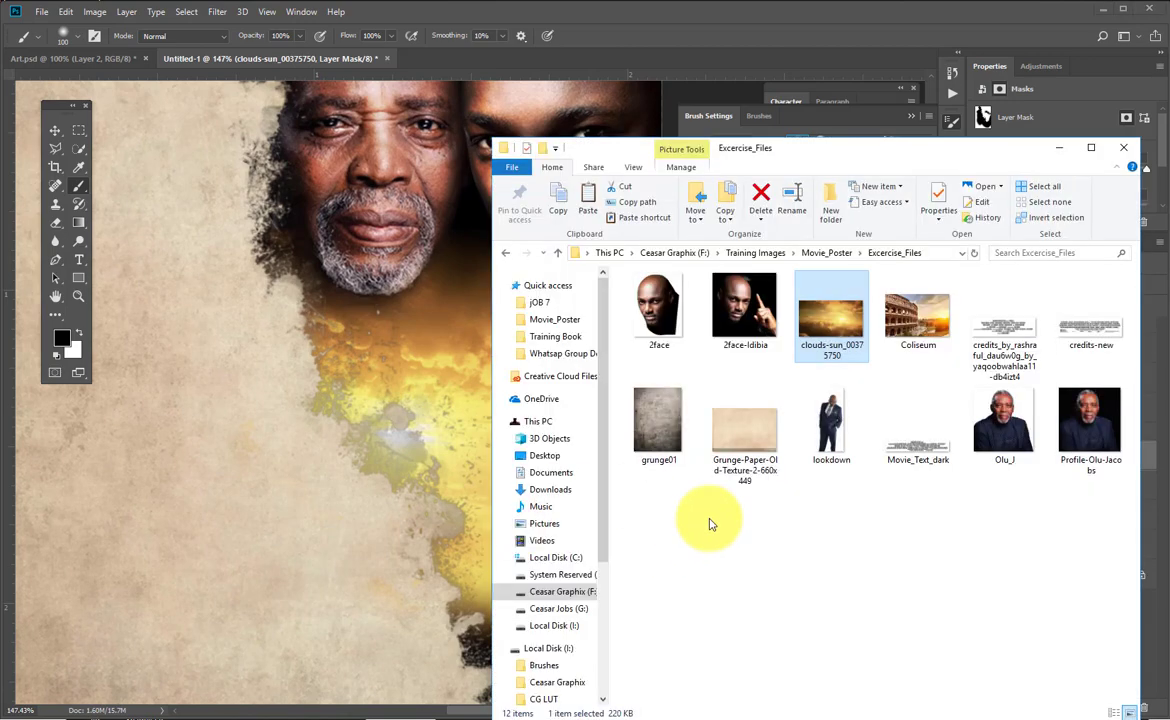
{"action": "left_click", "coordinate": [921, 327]}
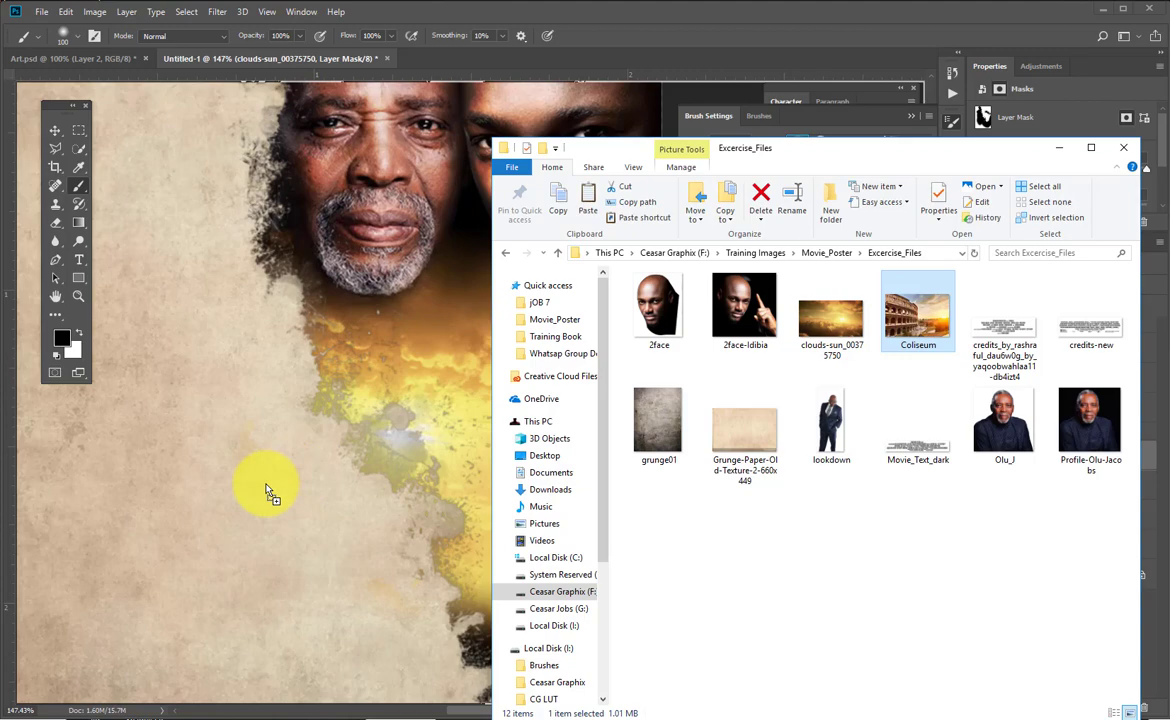
{"action": "left_click_drag", "start_coordinate": [266, 485], "coordinate": [269, 481]}
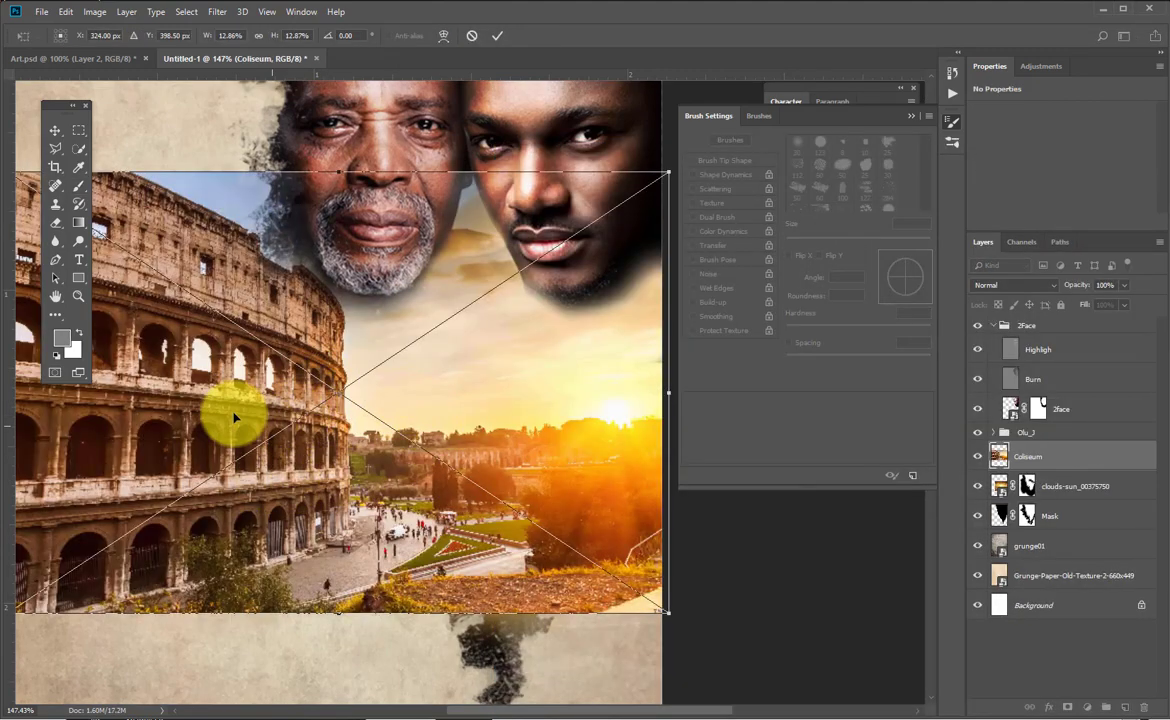
Scale the Coliseum image to 8.34% and position it below the chins at about X 0.9 in, Y 1.16 in.
{"action": "left_click_drag", "start_coordinate": [200, 345], "coordinate": [372, 436]}
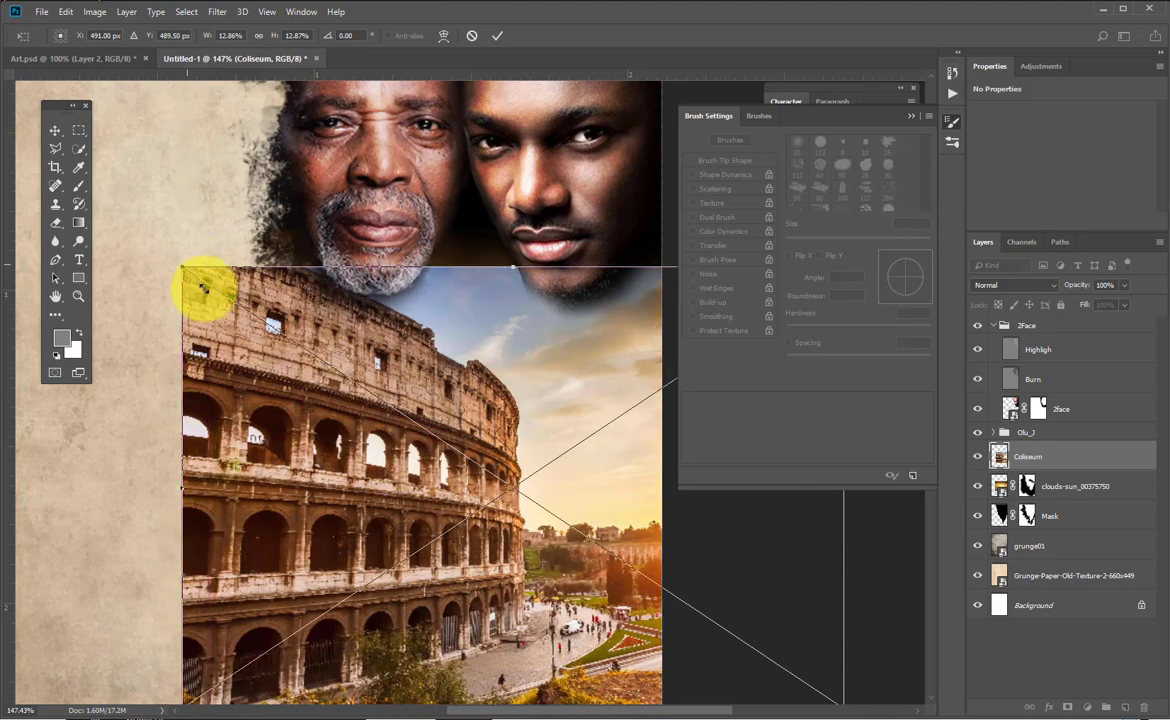
{"action": "left_click_drag", "start_coordinate": [180, 270], "coordinate": [319, 360]}
{"action": "left_click_drag", "start_coordinate": [462, 524], "coordinate": [440, 455]}
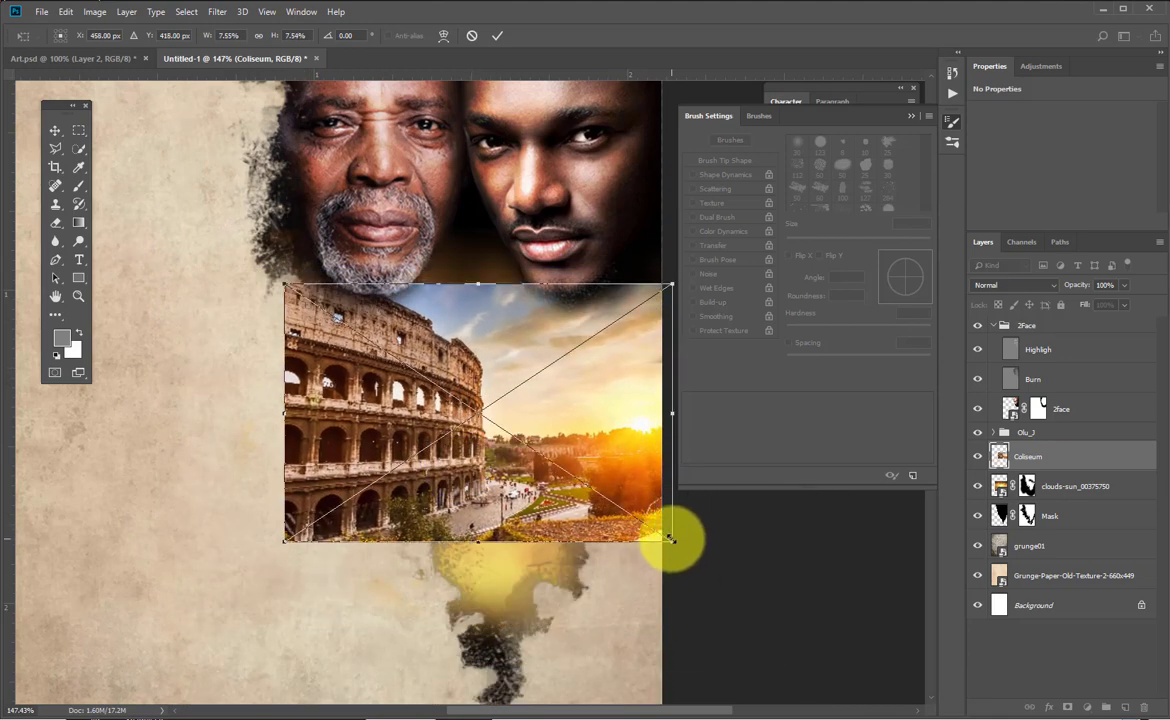
{"action": "left_click_drag", "start_coordinate": [671, 542], "coordinate": [712, 568]}
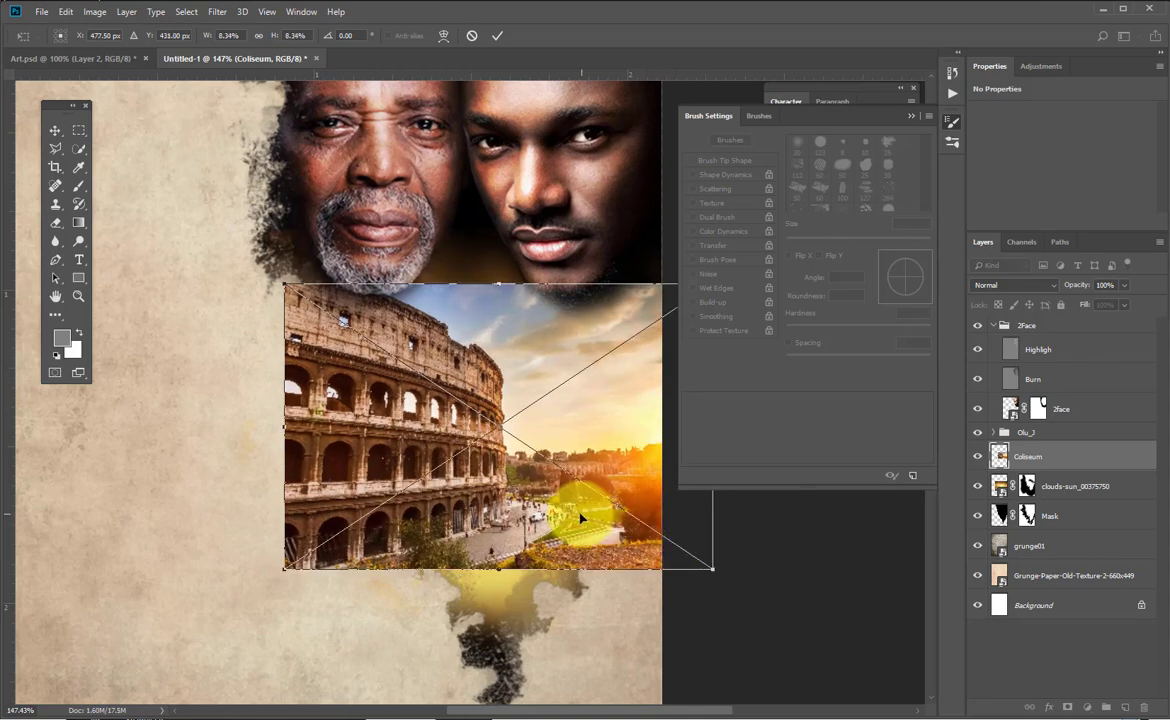
{"action": "key", "text": "Return"}
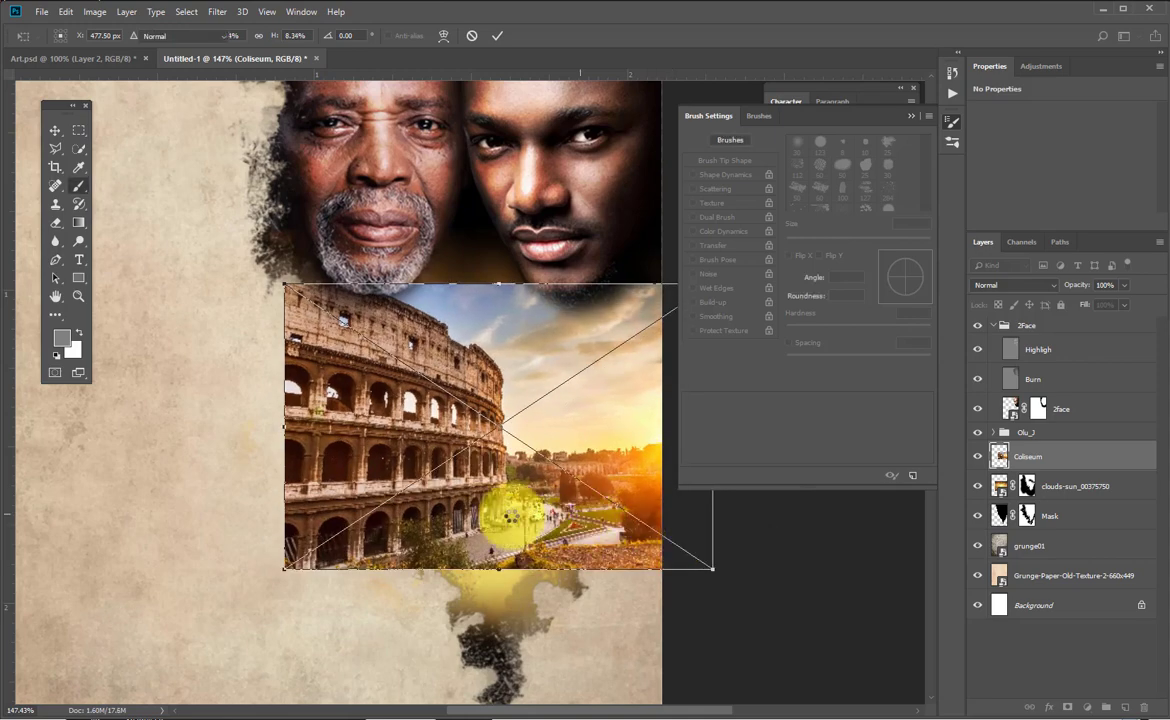
{"action": "left_click", "coordinate": [510, 515]}
{"action": "left_click", "coordinate": [757, 290]}
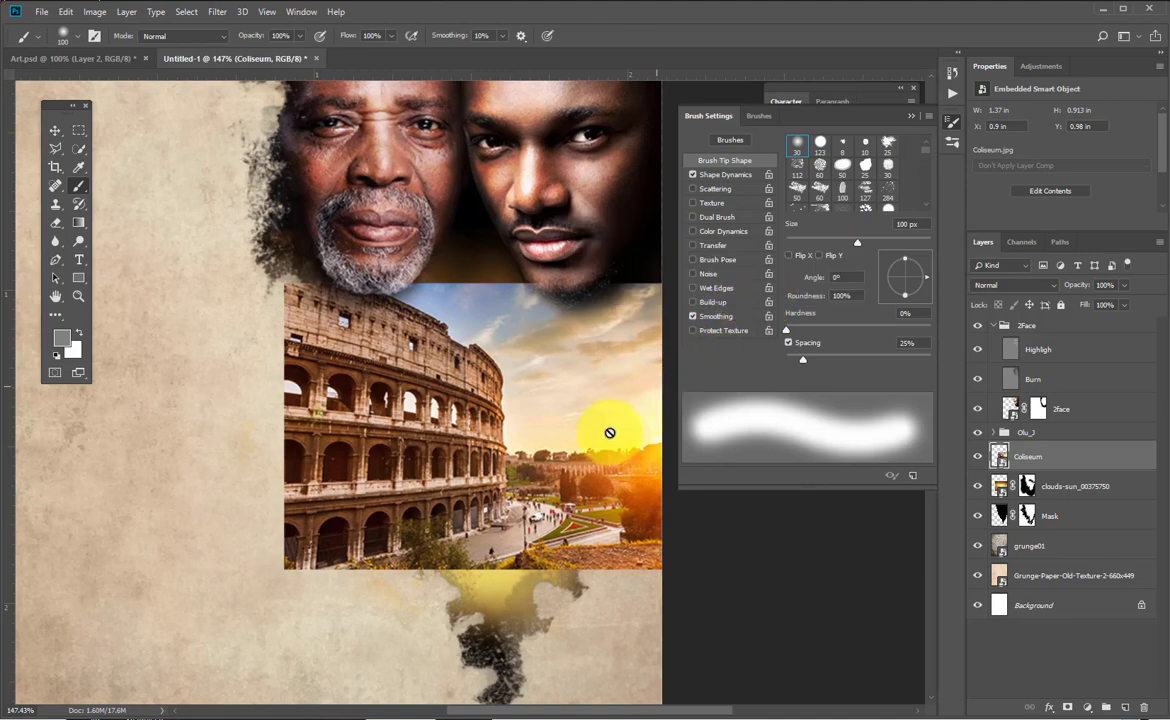
{"action": "key", "text": "v"}
{"action": "mouse_move", "coordinate": [504, 397]}
{"action": "left_mouse_down"}
{"action": "mouse_move", "coordinate": [509, 507]}
{"action": "mouse_move", "coordinate": [507, 448]}
{"action": "left_mouse_up"}
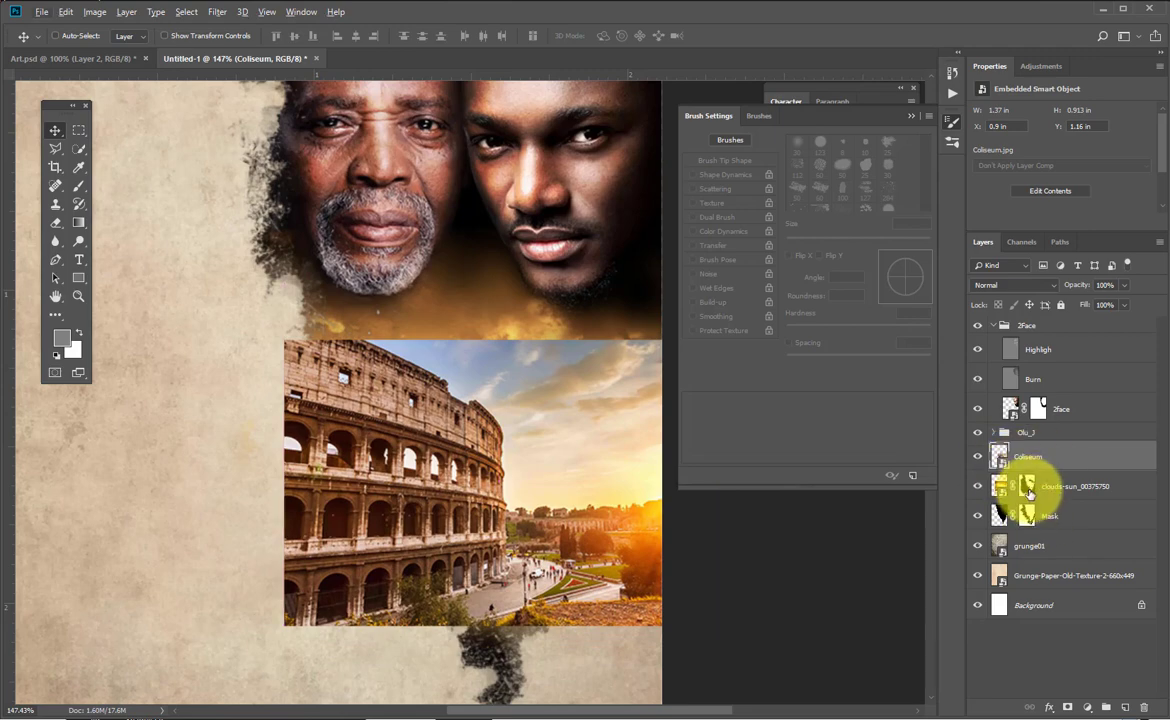
Copy the clouds layer's mask onto the Coliseum layer and shift the image, unlinked from its mask, to about X 0.85 in, Y 1.18 in.
{"action": "left_click_drag", "start_coordinate": [1030, 485], "coordinate": [1030, 455]}
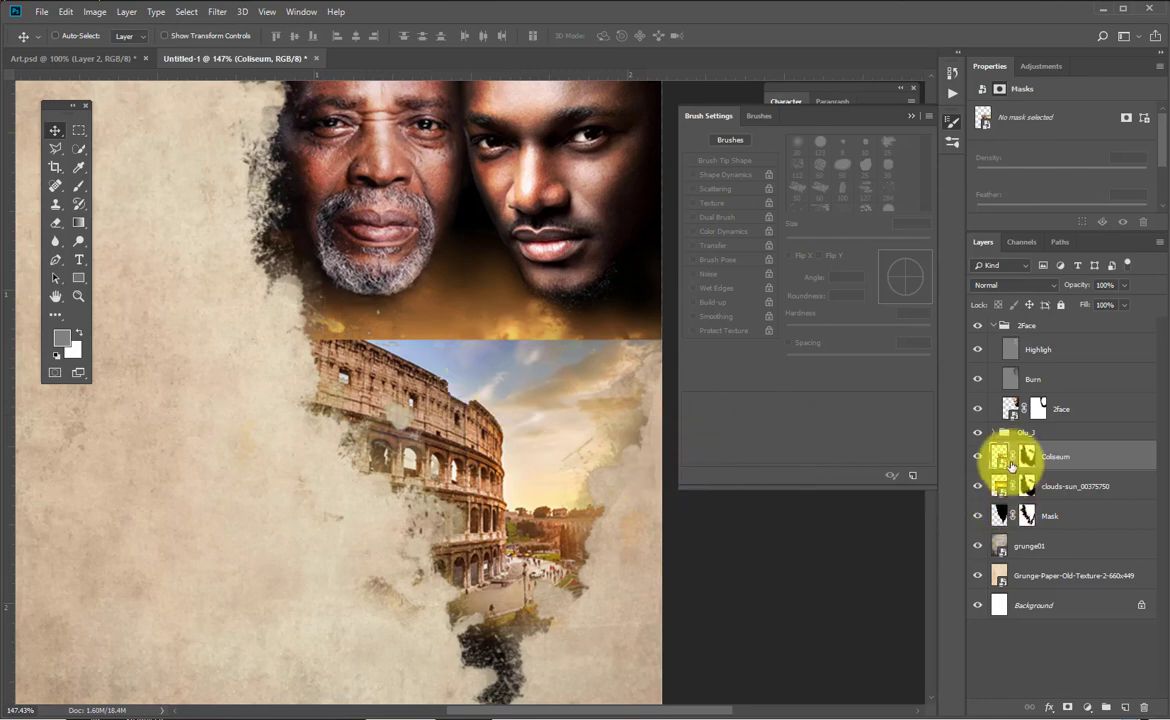
{"action": "mouse_move", "coordinate": [494, 463]}
{"action": "left_mouse_down"}
{"action": "mouse_move", "coordinate": [487, 434]}
{"action": "mouse_move", "coordinate": [477, 488]}
{"action": "mouse_move", "coordinate": [478, 467]}
{"action": "mouse_move", "coordinate": [513, 472]}
{"action": "left_mouse_up"}
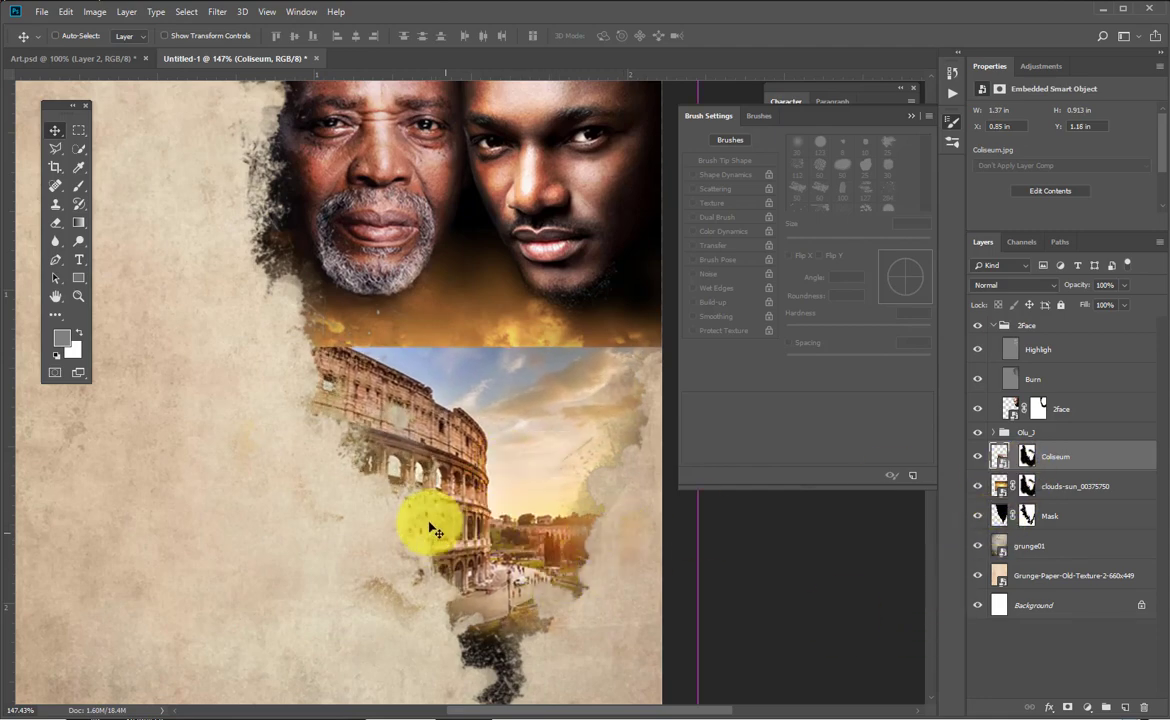
Select the Coliseum layer's mask and choose the textured 493 px brush tip with its spacing set to 1%.
{"action": "left_click", "coordinate": [1027, 456]}
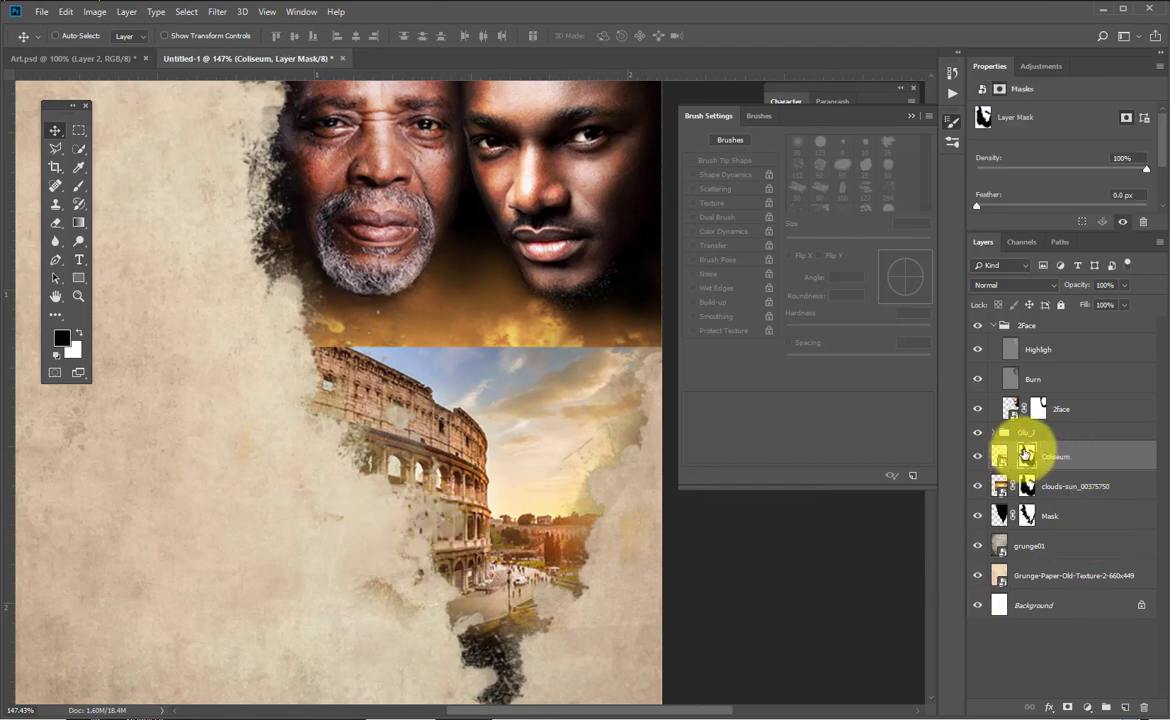
{"action": "key", "text": "b"}
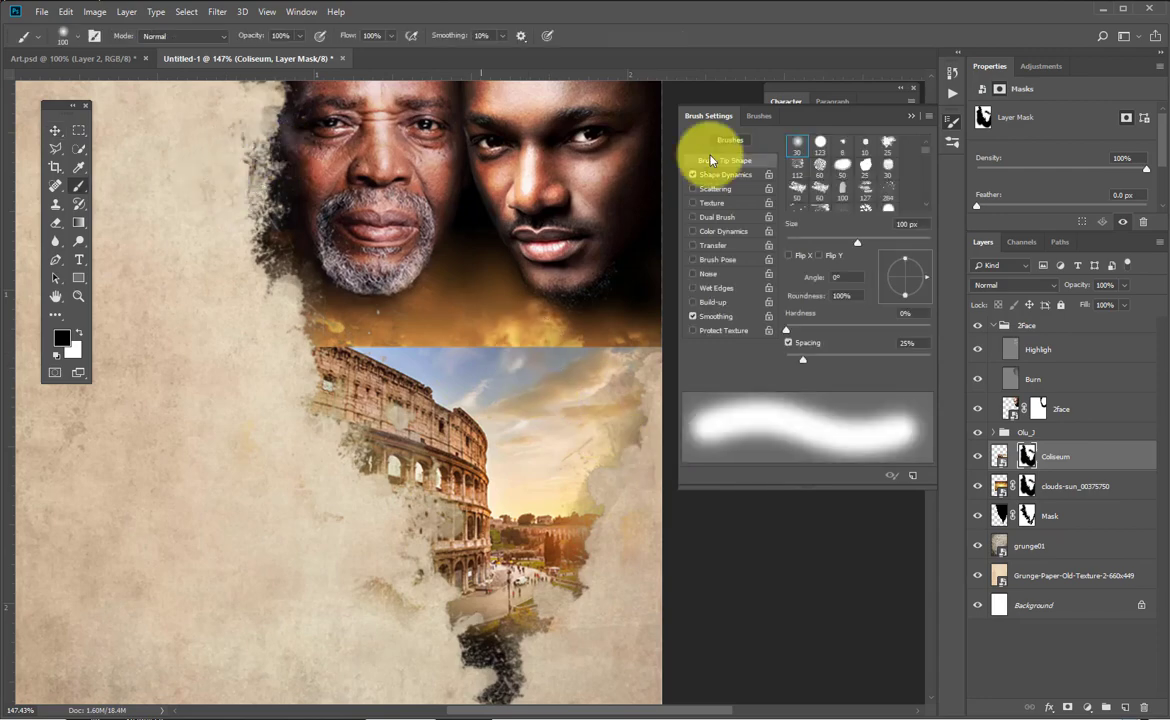
{"action": "left_click", "coordinate": [797, 172]}
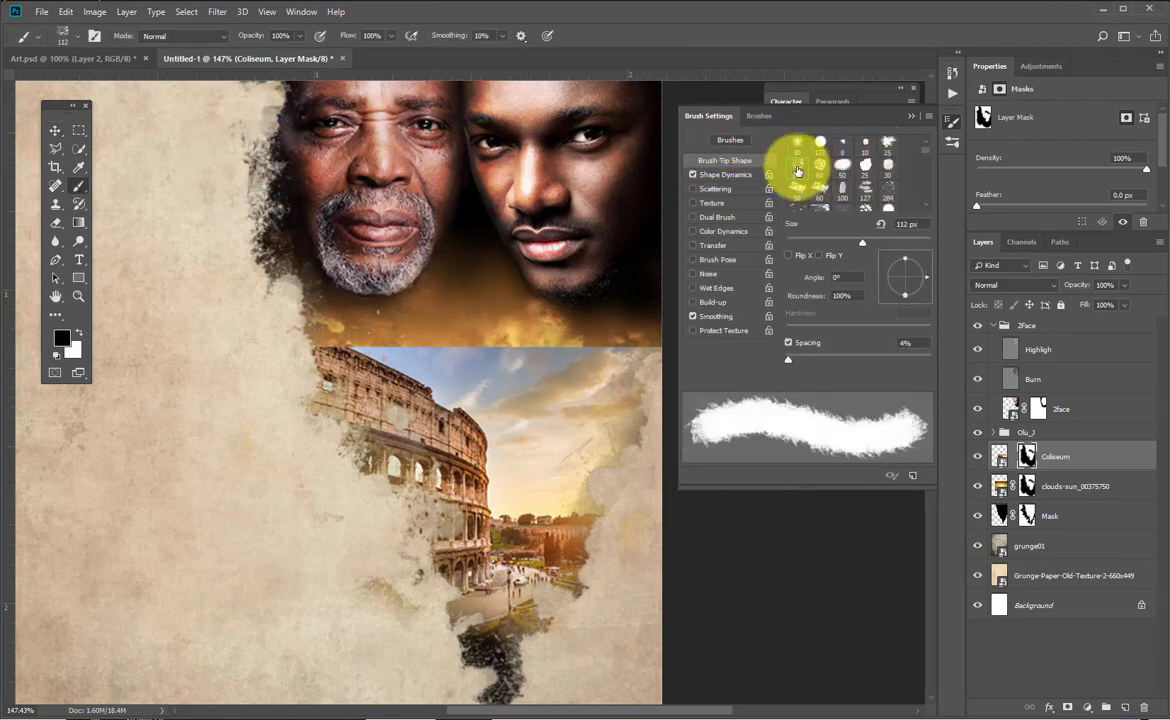
{"action": "scroll", "coordinate": [888, 172], "scroll_direction": "down", "scroll_amount": 1}
{"action": "scroll", "coordinate": [899, 174], "scroll_direction": "down", "scroll_amount": 5}
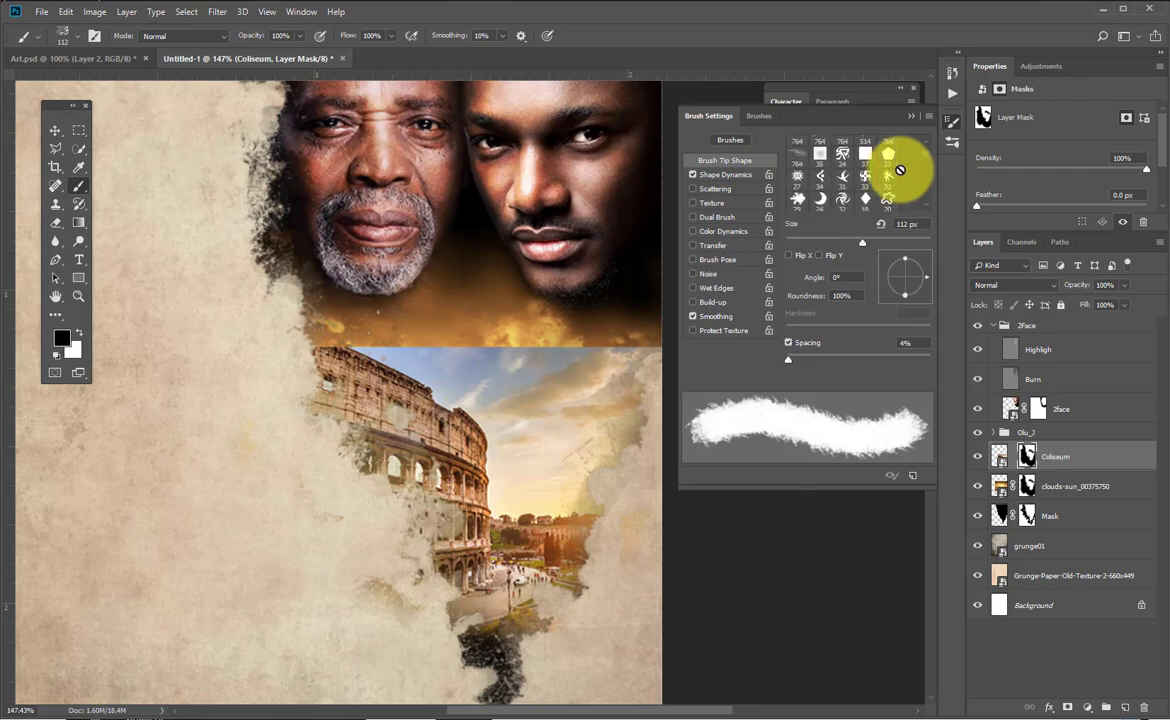
{"action": "scroll", "coordinate": [899, 170], "scroll_direction": "down", "scroll_amount": 6}
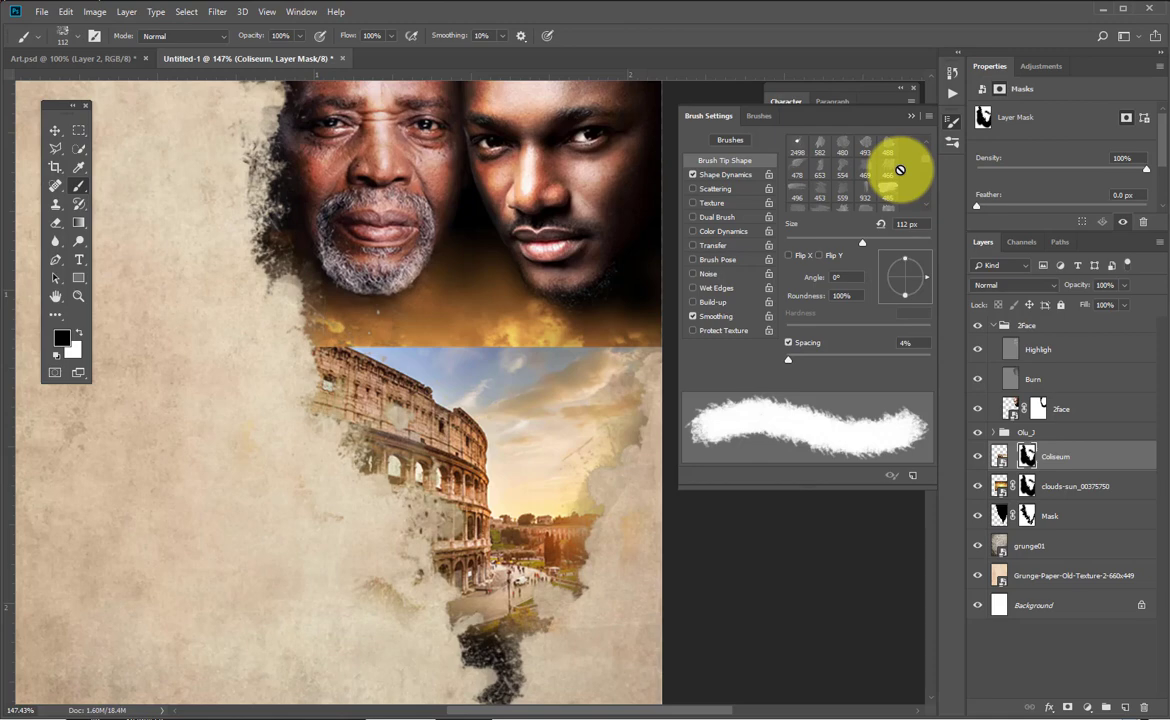
{"action": "scroll", "coordinate": [901, 170], "scroll_direction": "up", "scroll_amount": 1}
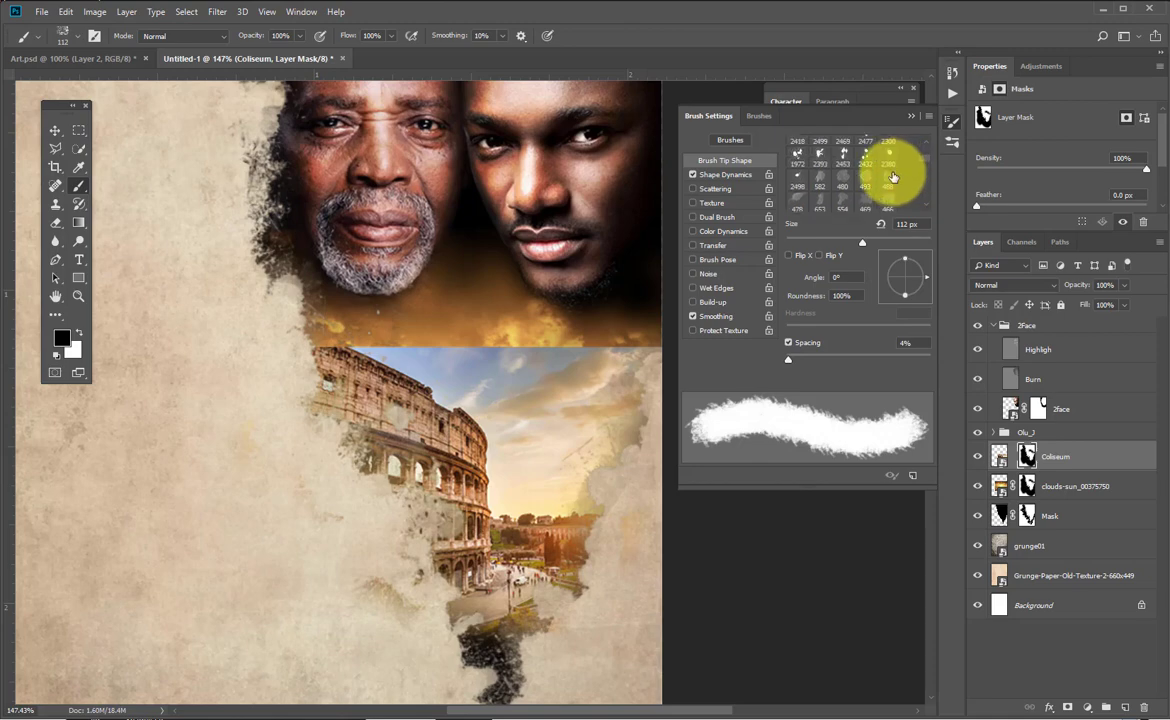
{"action": "left_click", "coordinate": [866, 180]}
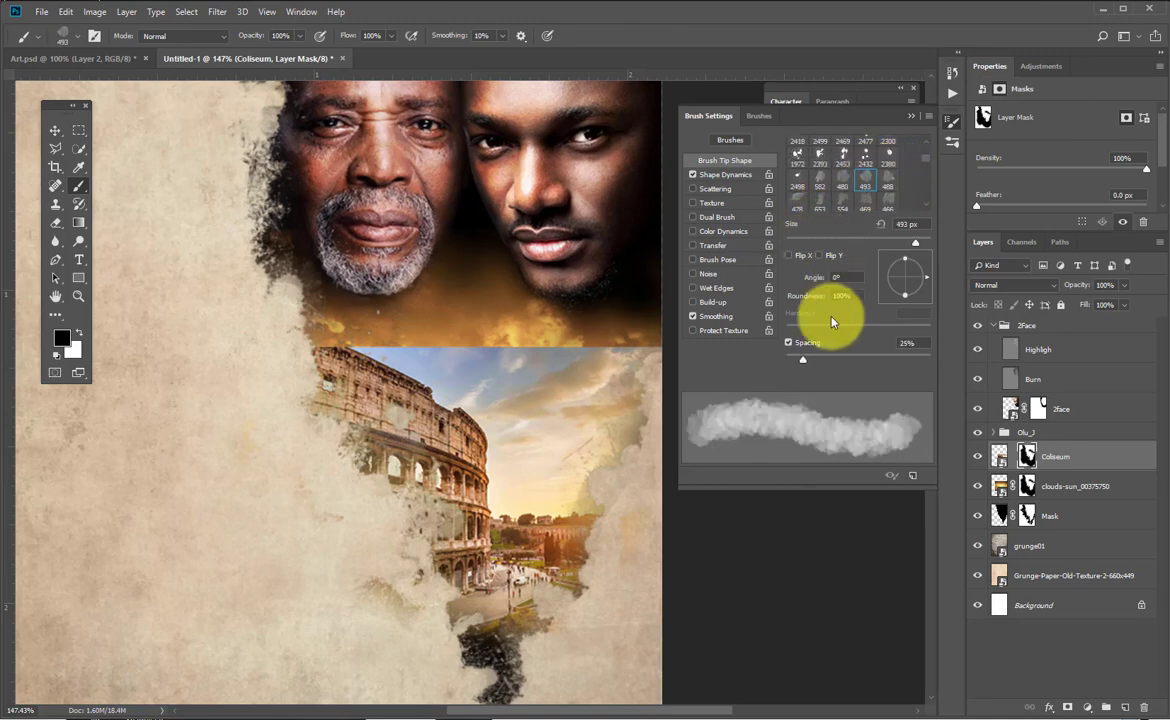
{"action": "left_click_drag", "start_coordinate": [803, 365], "coordinate": [770, 366]}
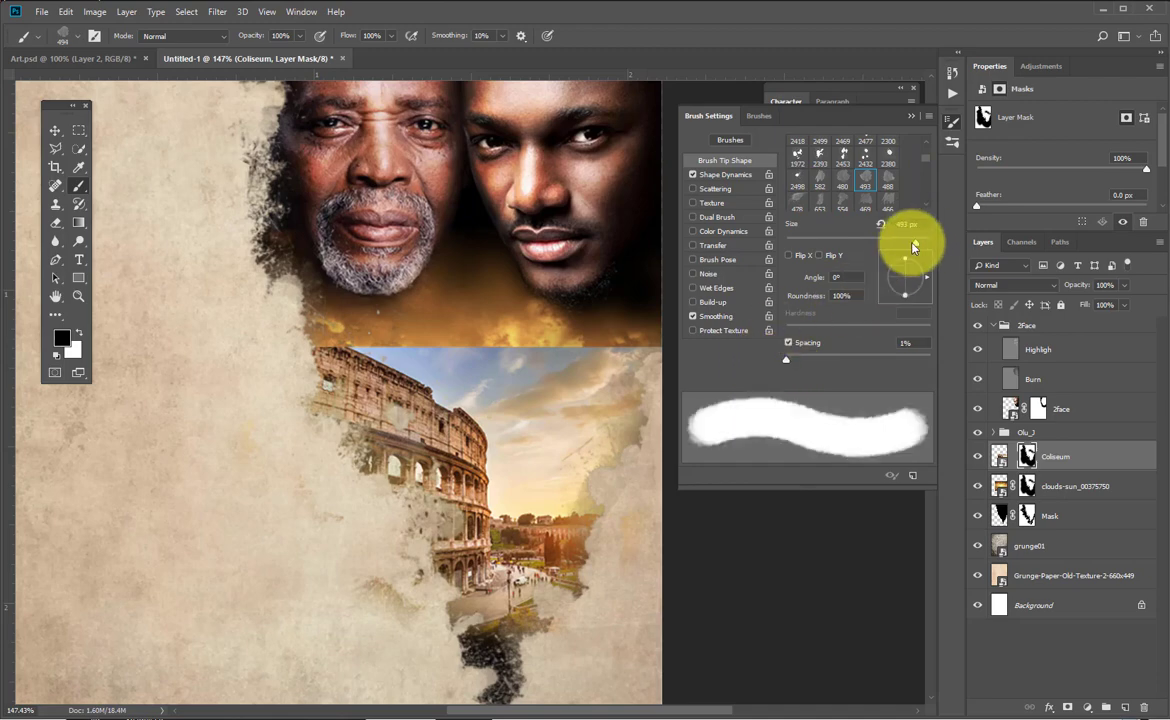
Paint white on the Coliseum mask with the textured brush at 80 px to restore the building's wall along the torn paper edge.
{"action": "mouse_move", "coordinate": [400, 540]}
{"action": "left_mouse_down"}
{"action": "mouse_move", "coordinate": [444, 522]}
{"action": "mouse_move", "coordinate": [449, 496]}
{"action": "mouse_move", "coordinate": [460, 500]}
{"action": "left_mouse_up"}
{"action": "key", "text": "["}
{"action": "key", "text": "["}
{"action": "key", "text": "["}
{"action": "key", "text": "["}
{"action": "key", "text": "["}
{"action": "key", "text": "["}
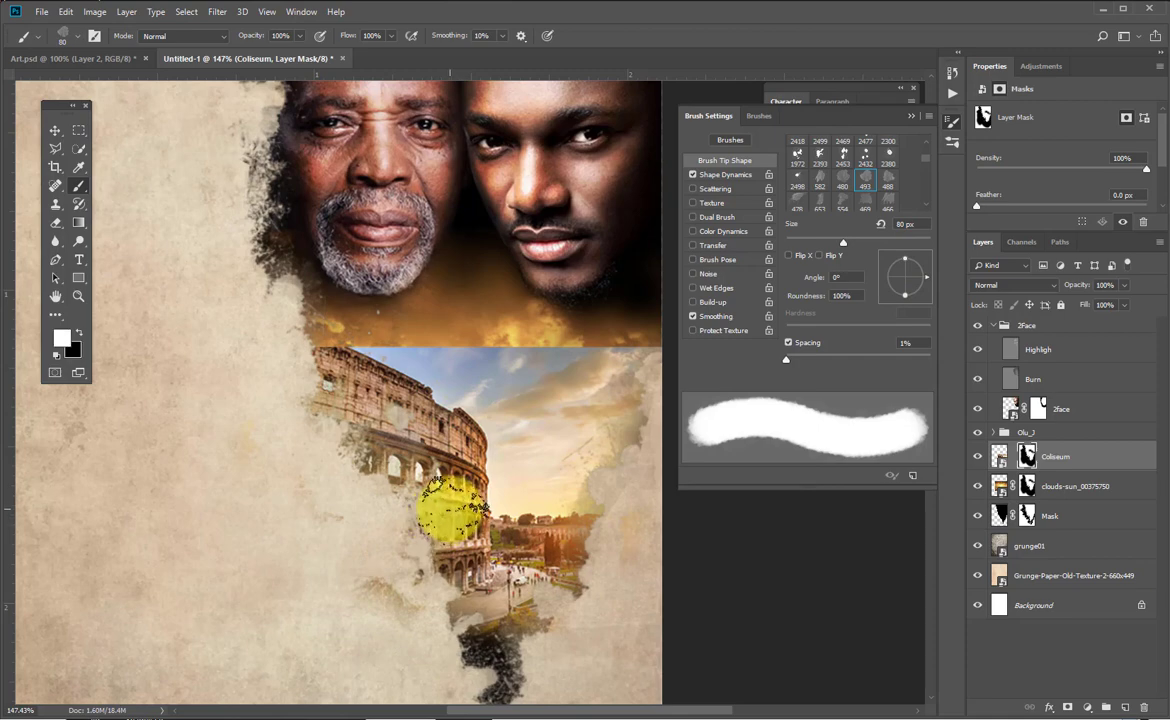
{"action": "mouse_move", "coordinate": [429, 486]}
{"action": "left_mouse_down"}
{"action": "mouse_move", "coordinate": [397, 405]}
{"action": "mouse_move", "coordinate": [392, 429]}
{"action": "mouse_move", "coordinate": [455, 485]}
{"action": "mouse_move", "coordinate": [459, 512]}
{"action": "mouse_move", "coordinate": [444, 439]}
{"action": "mouse_move", "coordinate": [399, 337]}
{"action": "mouse_move", "coordinate": [401, 357]}
{"action": "mouse_move", "coordinate": [338, 307]}
{"action": "left_mouse_up"}
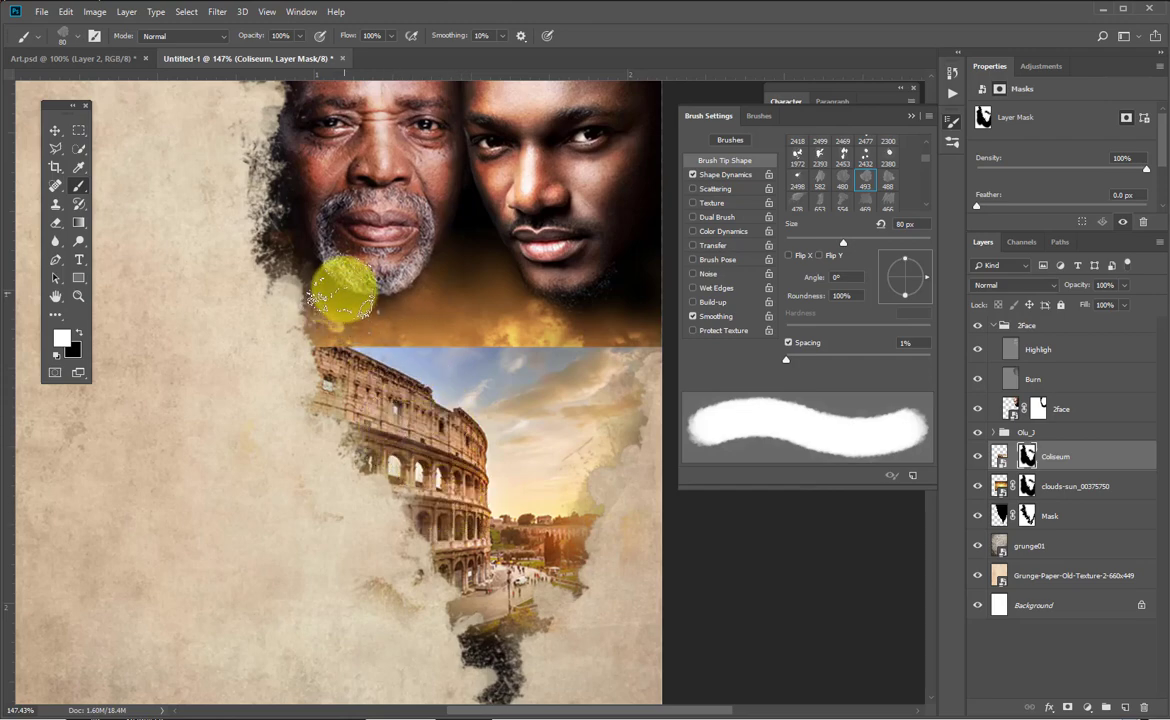
Paint black on the Coliseum mask with a soft round brush enlarged to 200 px, fading the photo's hard upper edge into the clouds.
{"action": "key", "text": "x"}
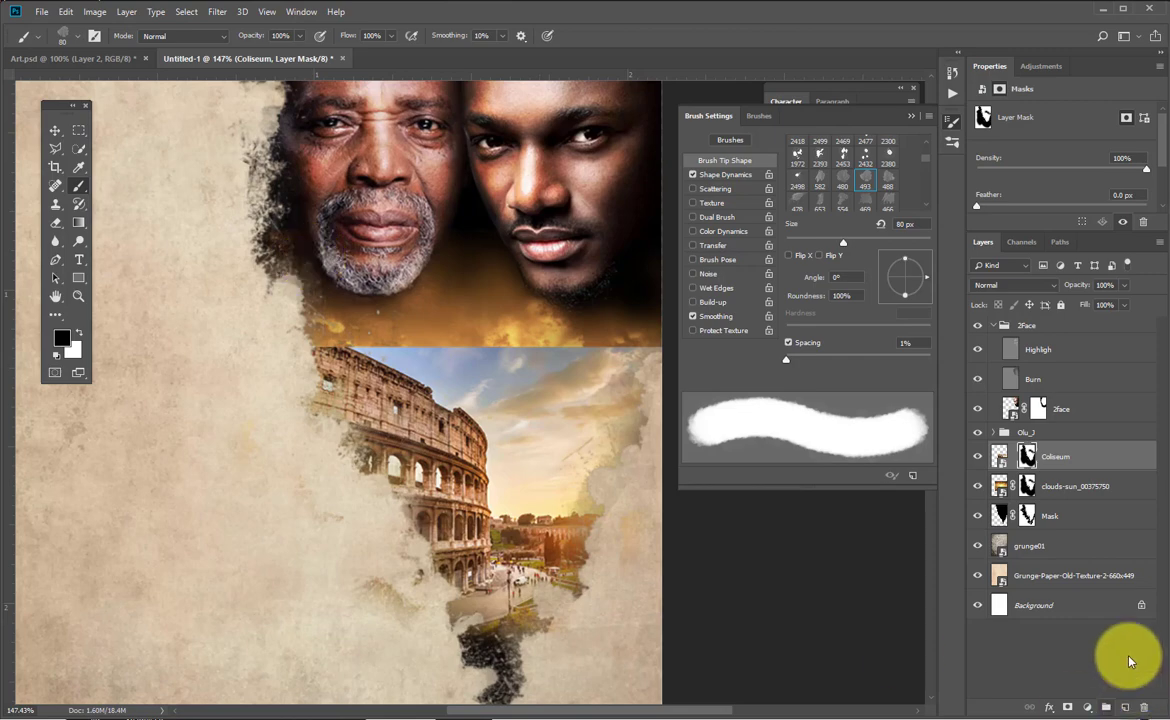
{"action": "left_click", "coordinate": [1031, 513]}
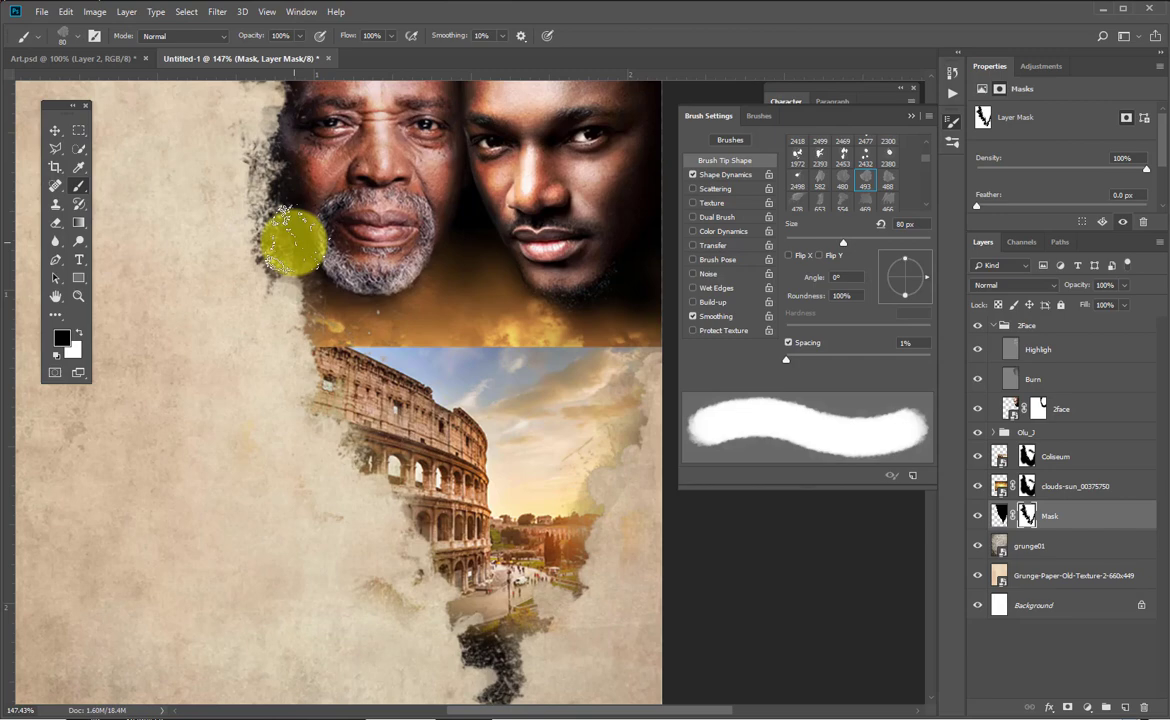
{"action": "left_click_drag", "start_coordinate": [382, 334], "coordinate": [392, 373]}
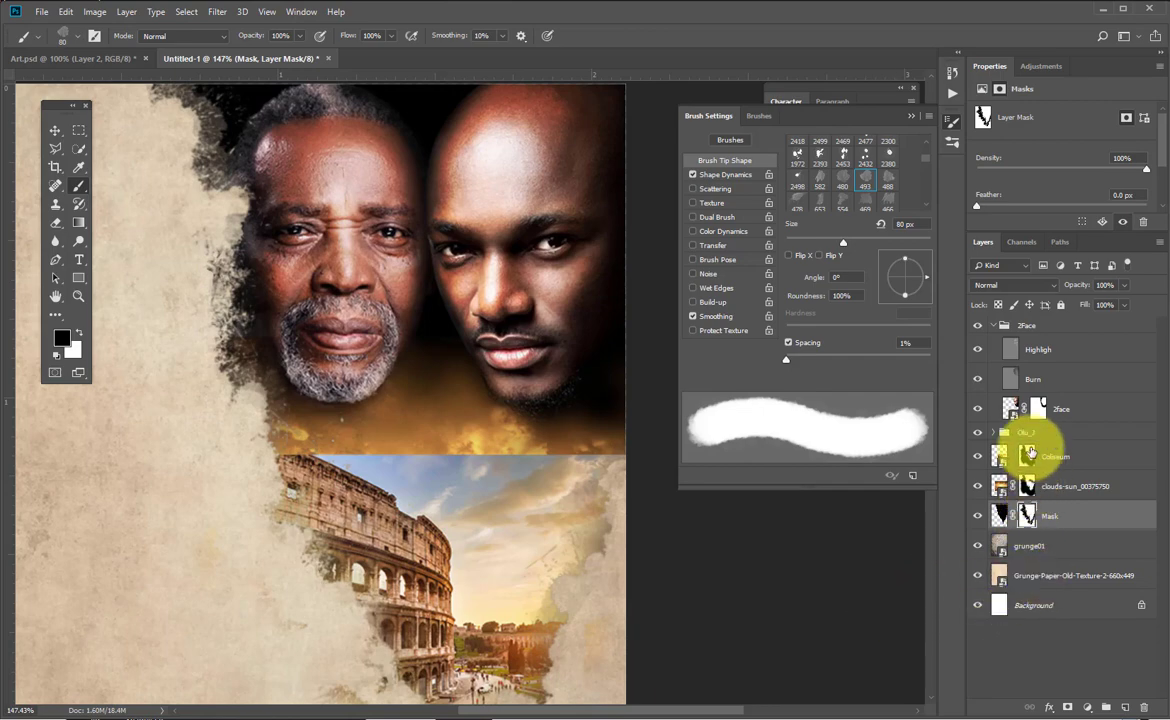
{"action": "left_click", "coordinate": [1028, 454]}
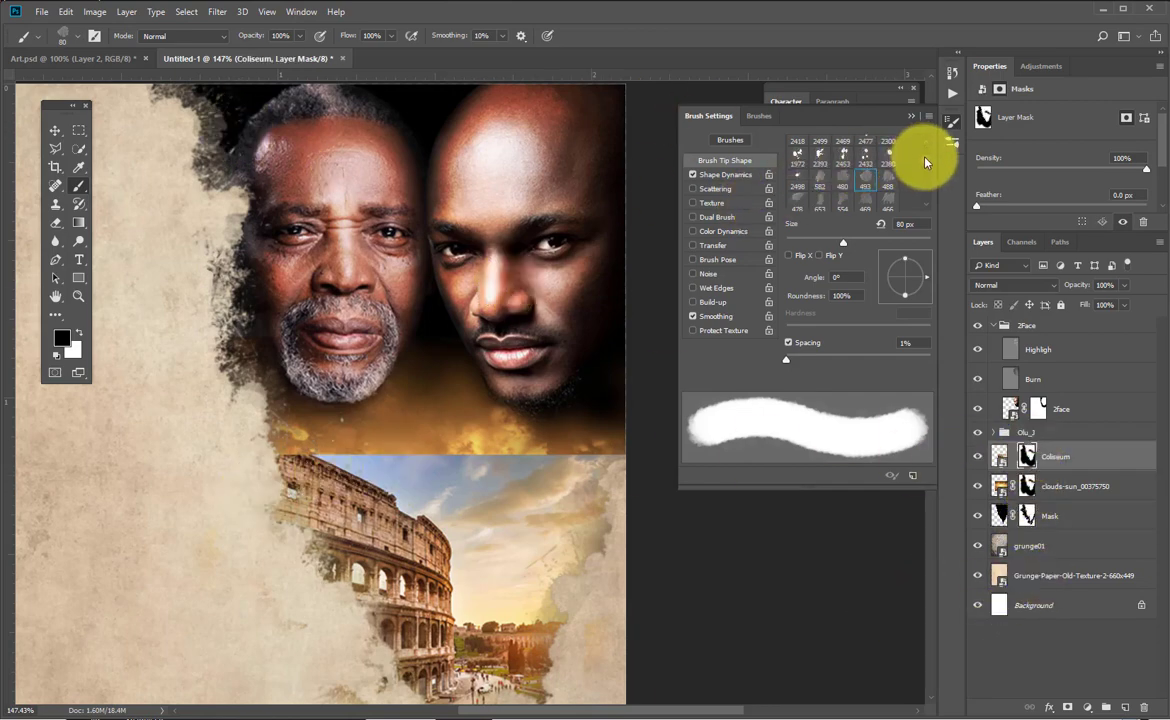
{"action": "left_click_drag", "start_coordinate": [926, 162], "coordinate": [927, 136]}
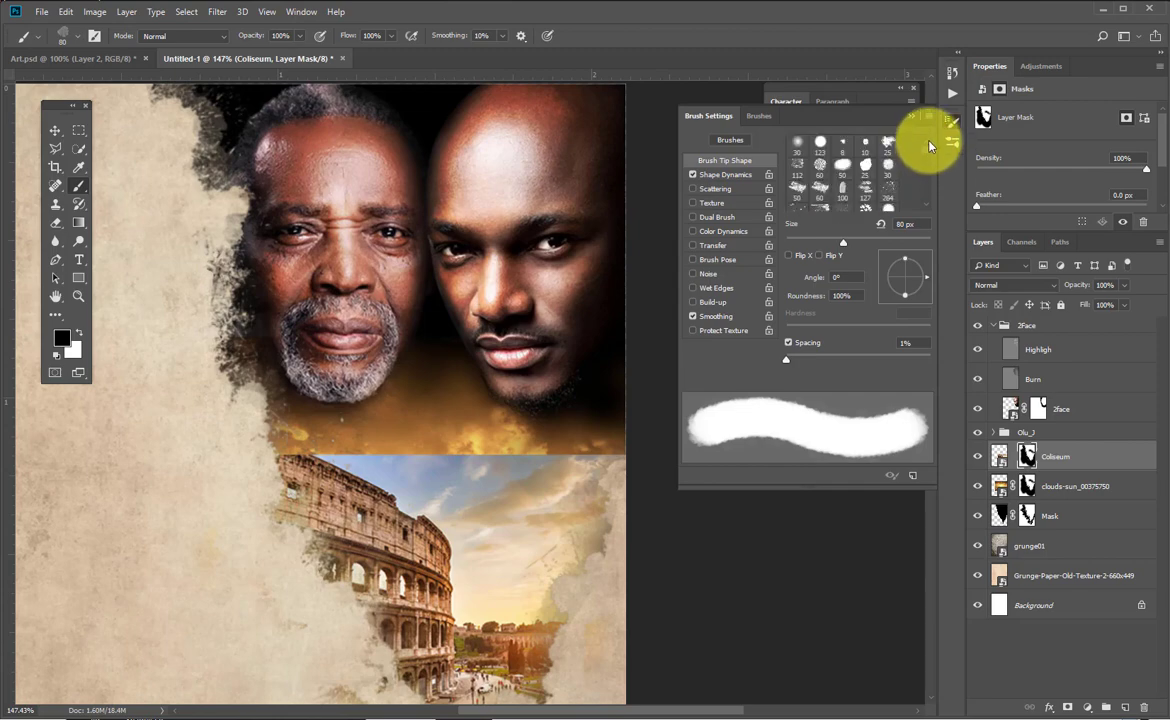
{"action": "left_click", "coordinate": [795, 146]}
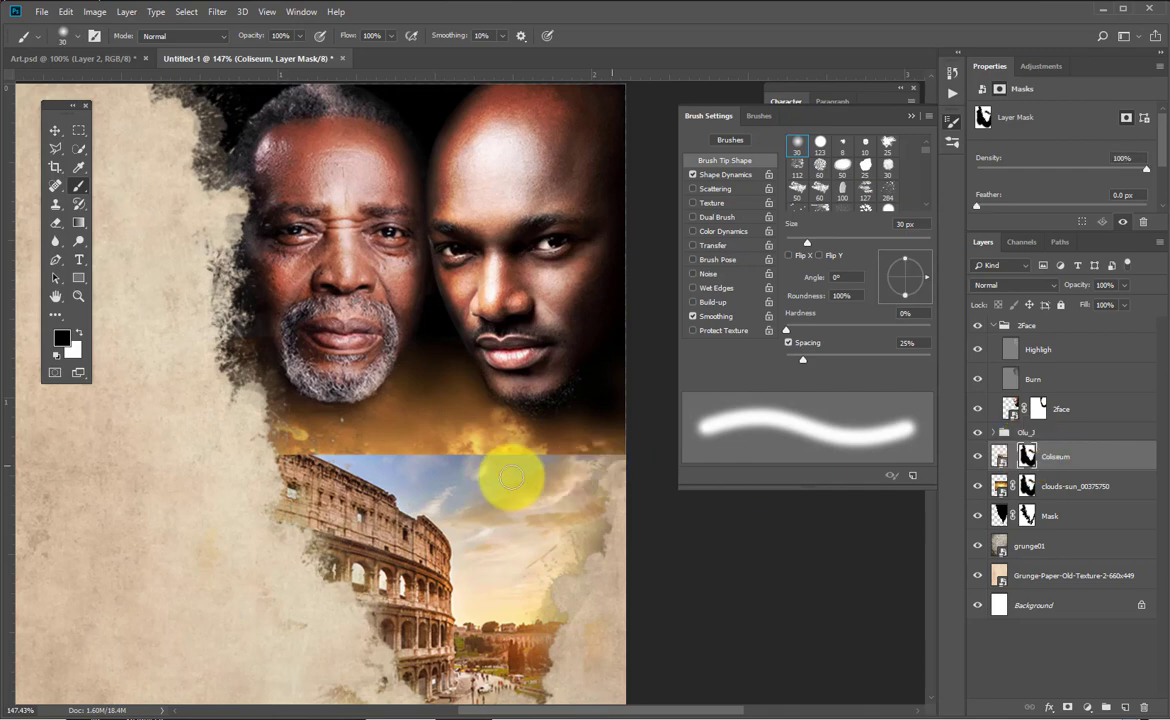
{"action": "key", "text": "bracketright"}
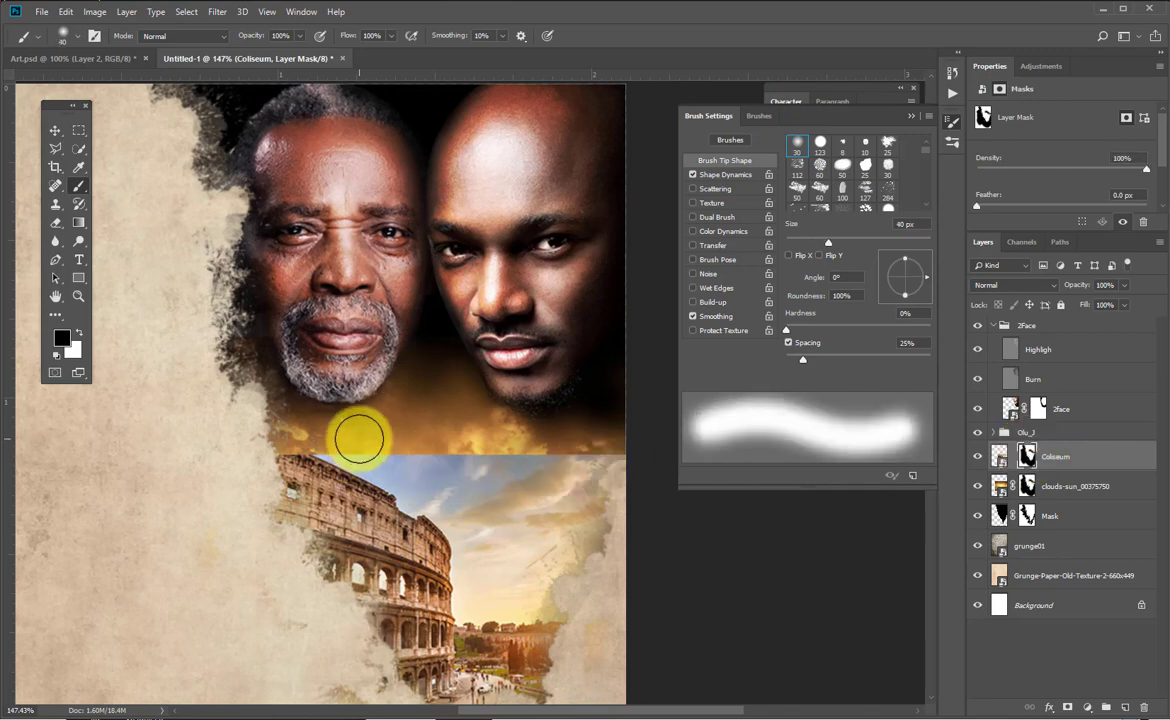
{"action": "key", "text": "bracketright"}
{"action": "key", "text": "bracketright"}
{"action": "key", "text": "bracketright"}
{"action": "key", "text": "bracketright"}
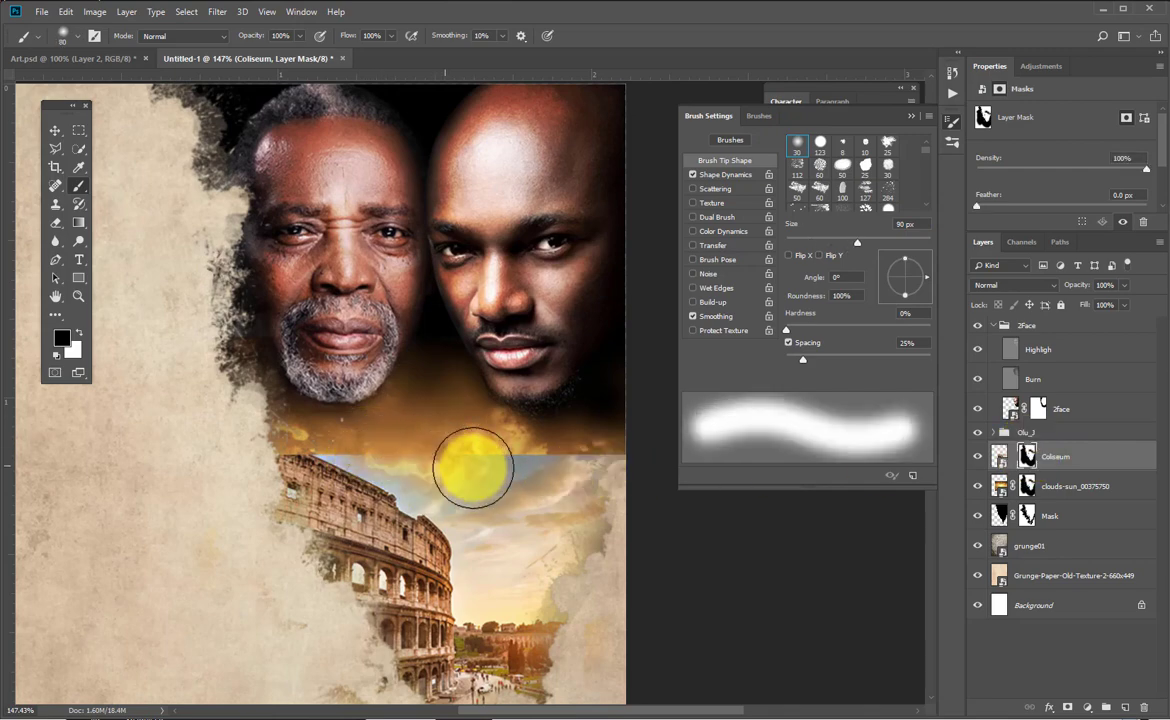
{"action": "key", "text": "bracketright"}
{"action": "key", "text": "bracketright"}
{"action": "key", "text": "bracketright"}
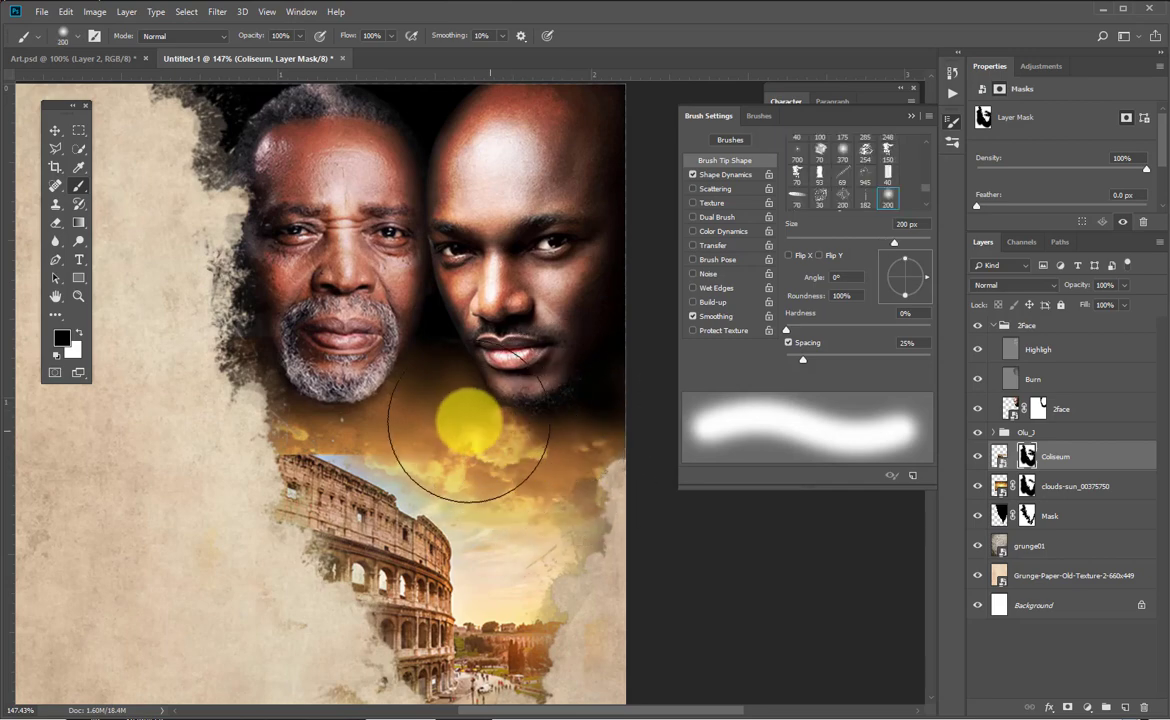
Reduce the soft black brush to 25 px and mask out the leftover sky along the Coliseum's upper rim.
{"action": "key", "text": "bracketleft"}
{"action": "key", "text": "bracketleft"}
{"action": "key", "text": "bracketleft"}
{"action": "key", "text": "bracketleft"}
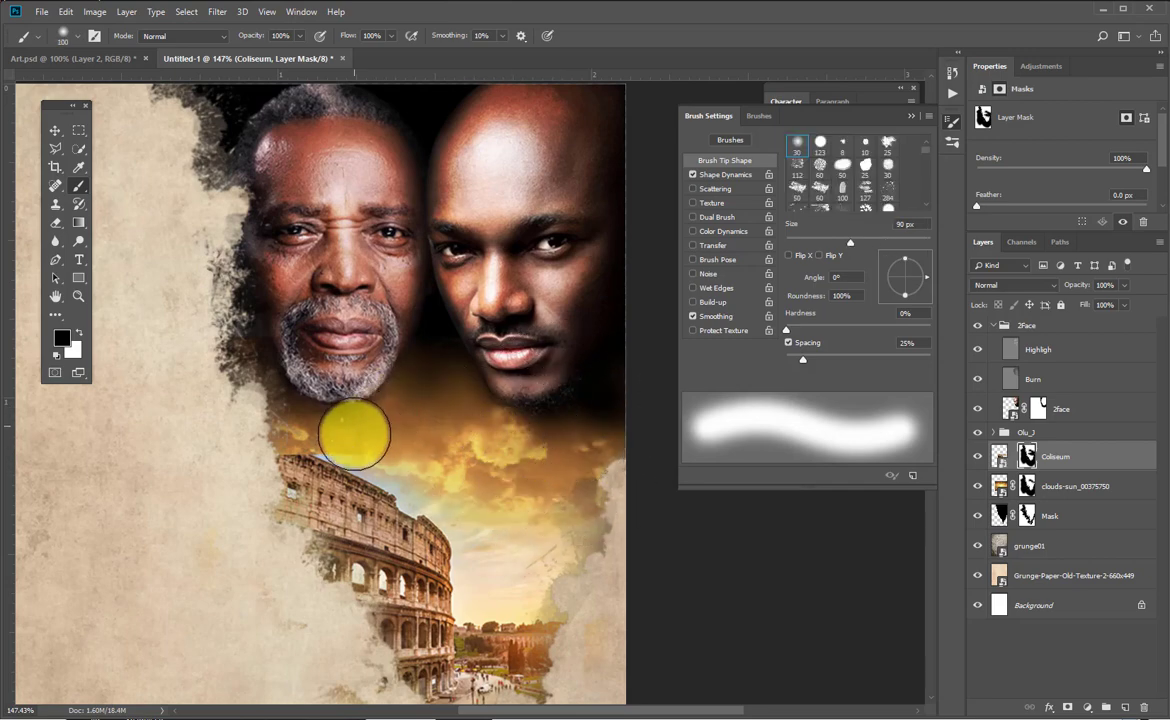
{"action": "key", "text": "bracketleft"}
{"action": "key", "text": "bracketleft"}
{"action": "key", "text": "bracketleft"}
{"action": "key", "text": "bracketleft"}
{"action": "key", "text": "bracketleft"}
{"action": "key", "text": "bracketleft"}
{"action": "key", "text": "bracketleft"}
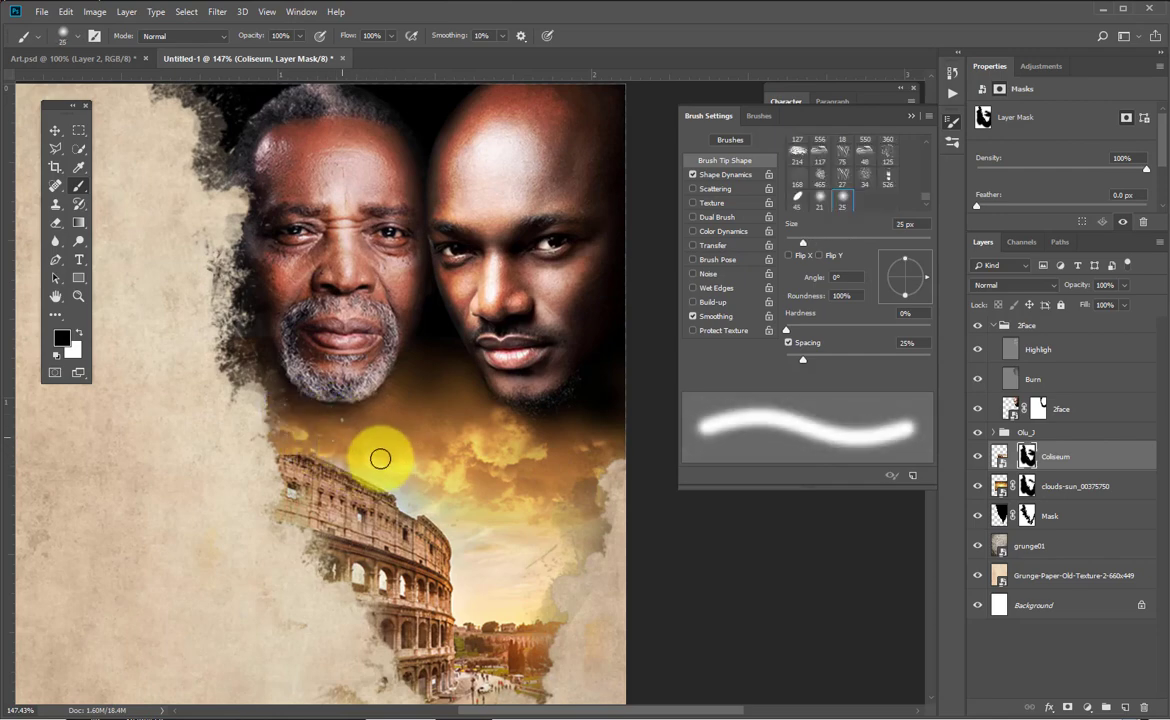
Enlarge the soft brush to 80 px and fade the remaining pale sky beside the Coliseum wall into the golden clouds.
{"action": "key", "text": "bracketright"}
{"action": "key", "text": "bracketright"}
{"action": "key", "text": "bracketright"}
{"action": "key", "text": "bracketright"}
{"action": "key", "text": "bracketright"}
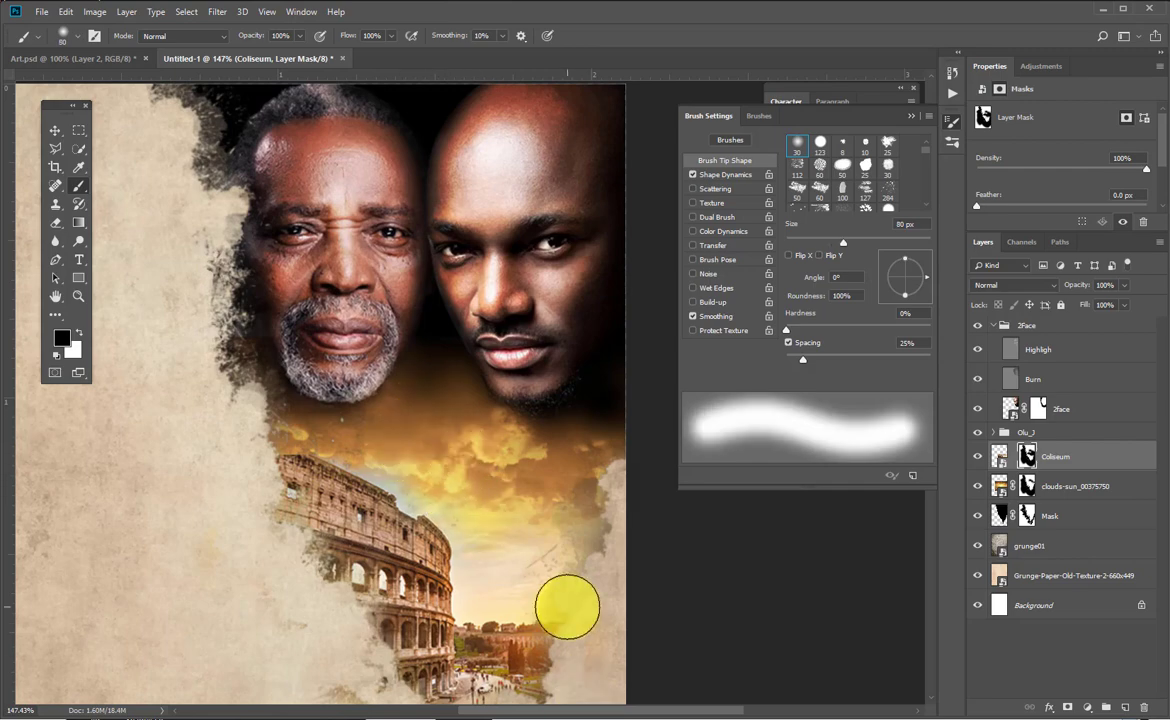
Collapse the 2Face group and create a new layer named Red above it.
{"action": "key", "text": "v"}
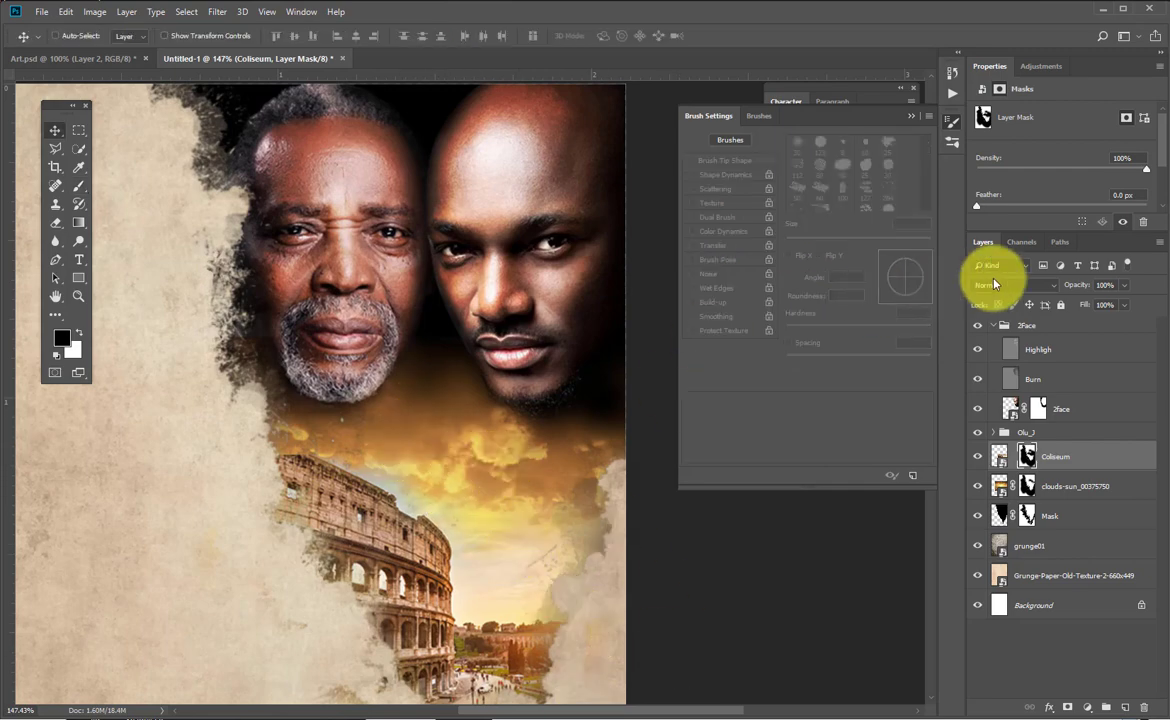
{"action": "left_click", "coordinate": [59, 337]}
{"action": "key", "text": "Escape"}
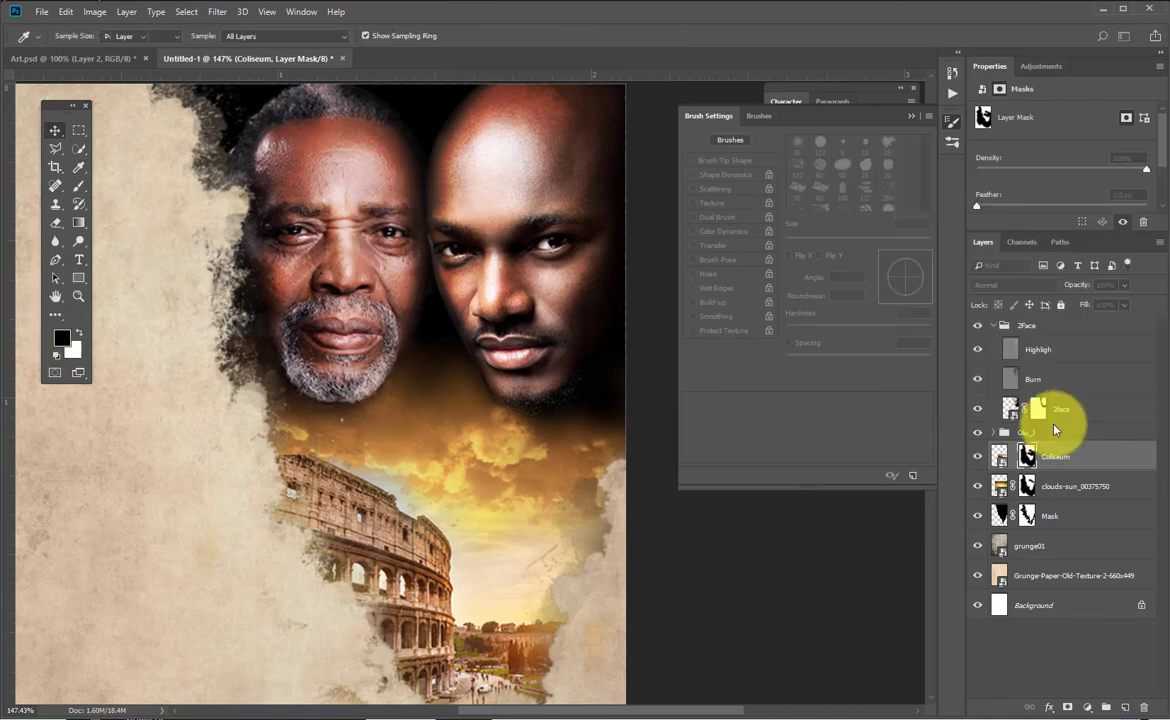
{"action": "left_click", "coordinate": [994, 328]}
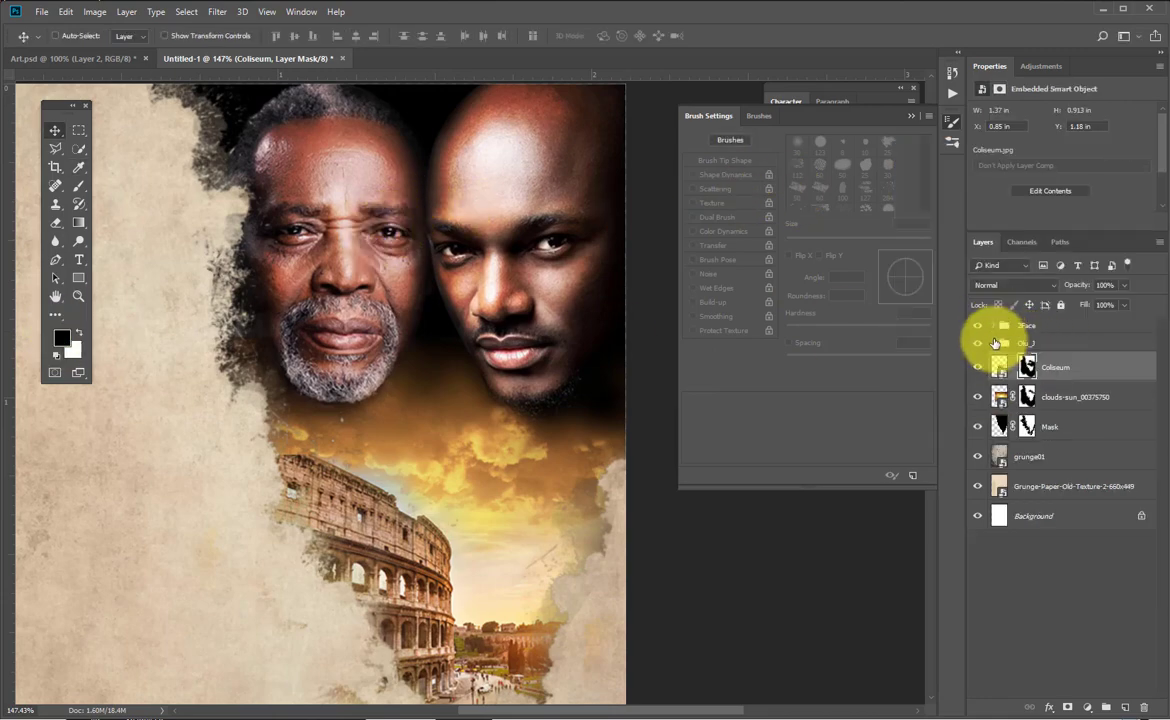
{"action": "left_click", "coordinate": [1066, 327]}
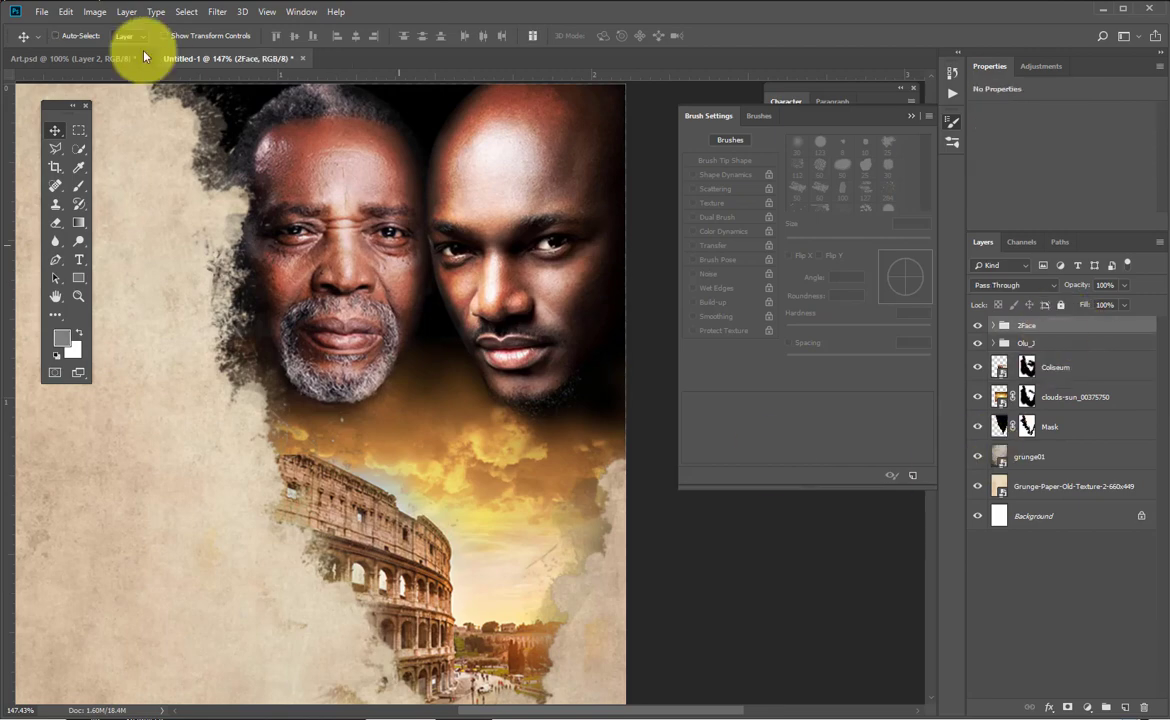
{"action": "left_click", "coordinate": [129, 14]}
{"action": "mouse_move", "coordinate": [160, 24]}
{"action": "left_click", "coordinate": [415, 28]}
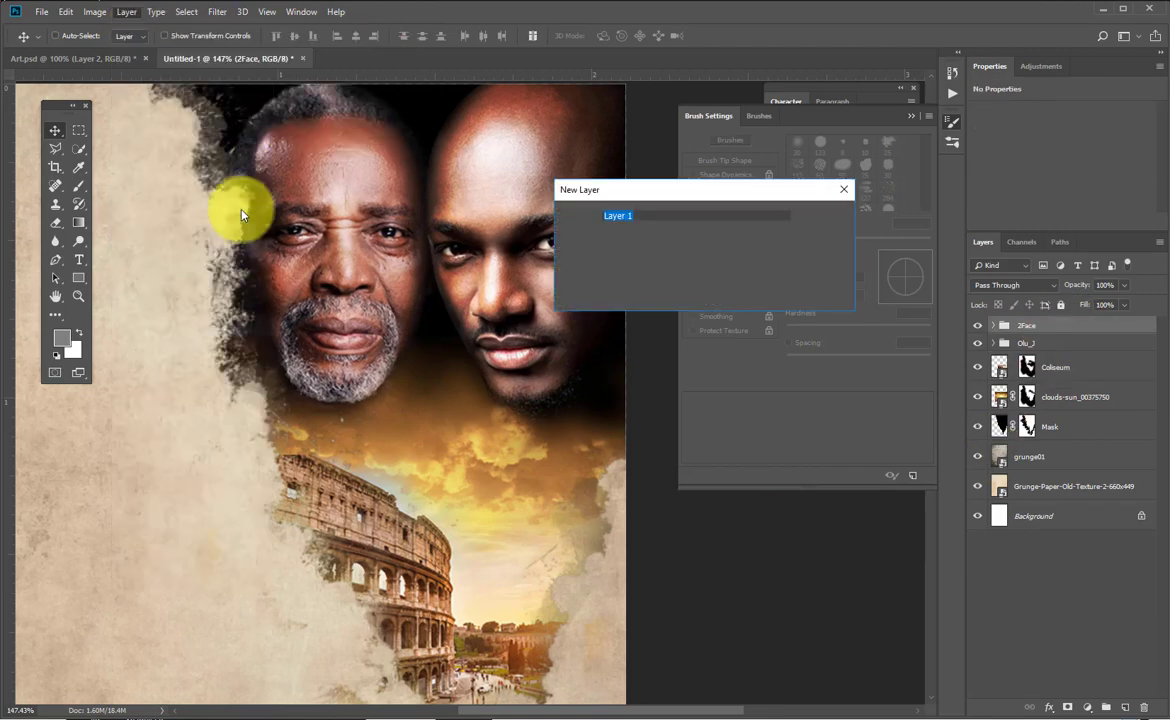
{"action": "type", "text": "Red"}
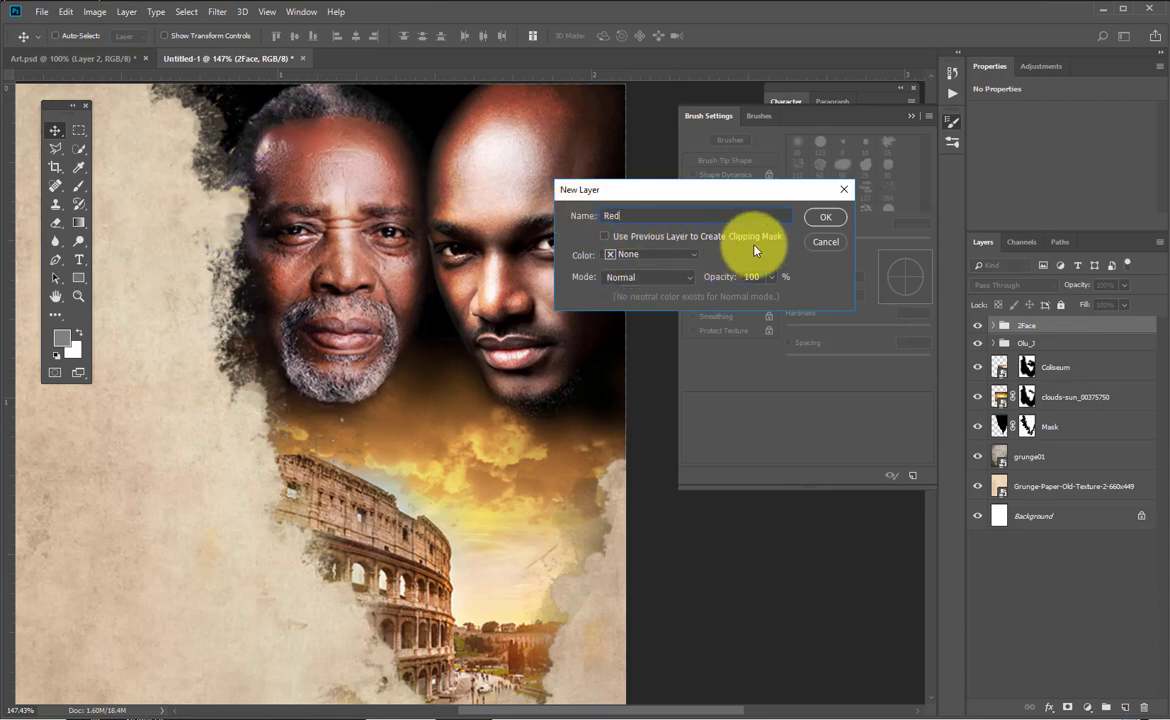
{"action": "left_click", "coordinate": [823, 222]}
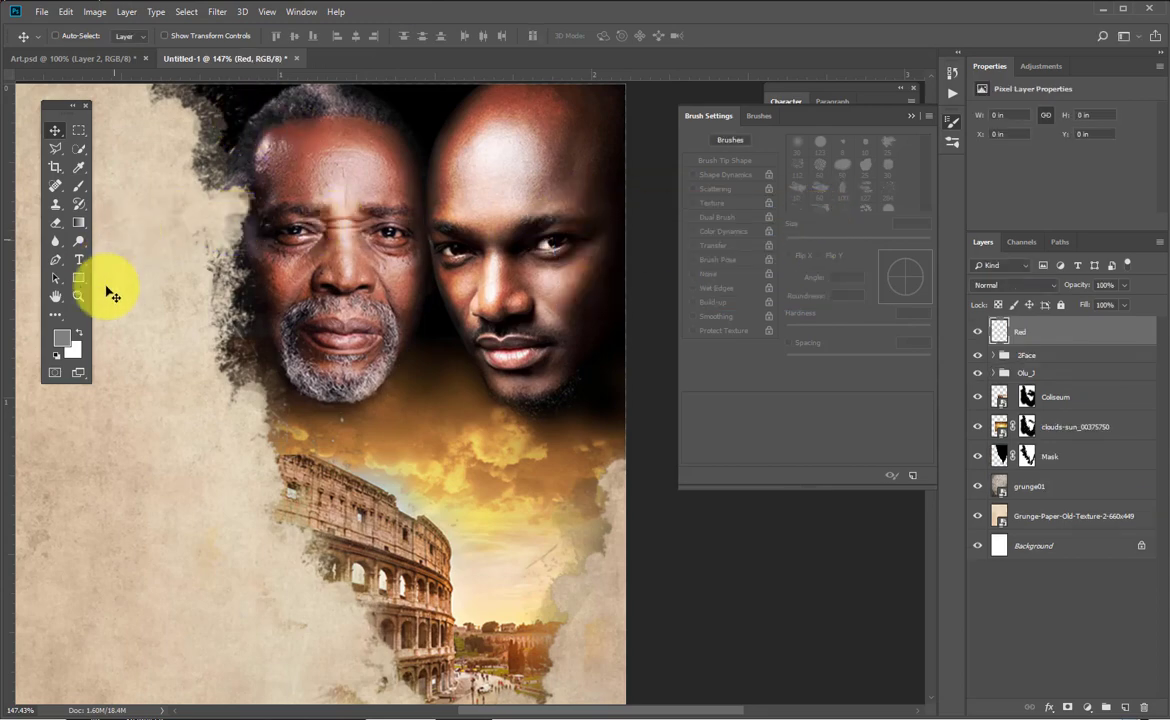
Set the foreground colour to dark red, a50000.
{"action": "left_click", "coordinate": [68, 338]}
{"action": "left_click", "coordinate": [1075, 262]}
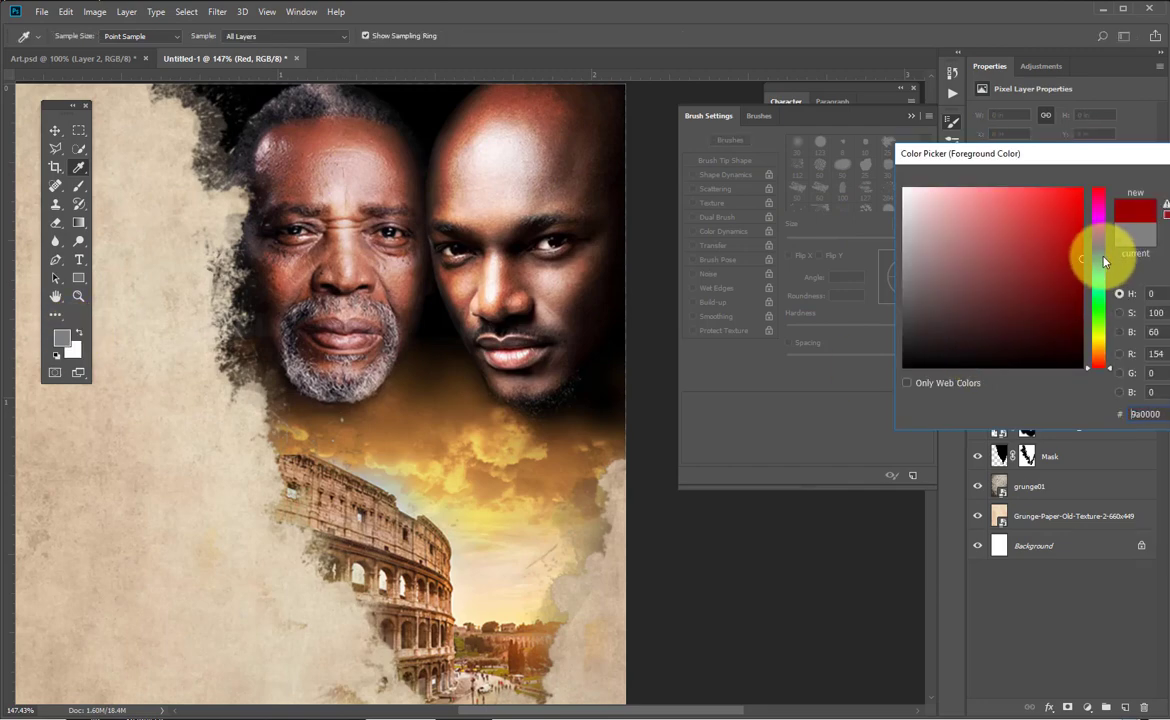
{"action": "left_click_drag", "start_coordinate": [1100, 248], "coordinate": [1100, 368]}
{"action": "mouse_move", "coordinate": [1060, 260]}
{"action": "left_mouse_down"}
{"action": "mouse_move", "coordinate": [1081, 237]}
{"action": "mouse_move", "coordinate": [1081, 251]}
{"action": "left_mouse_up"}
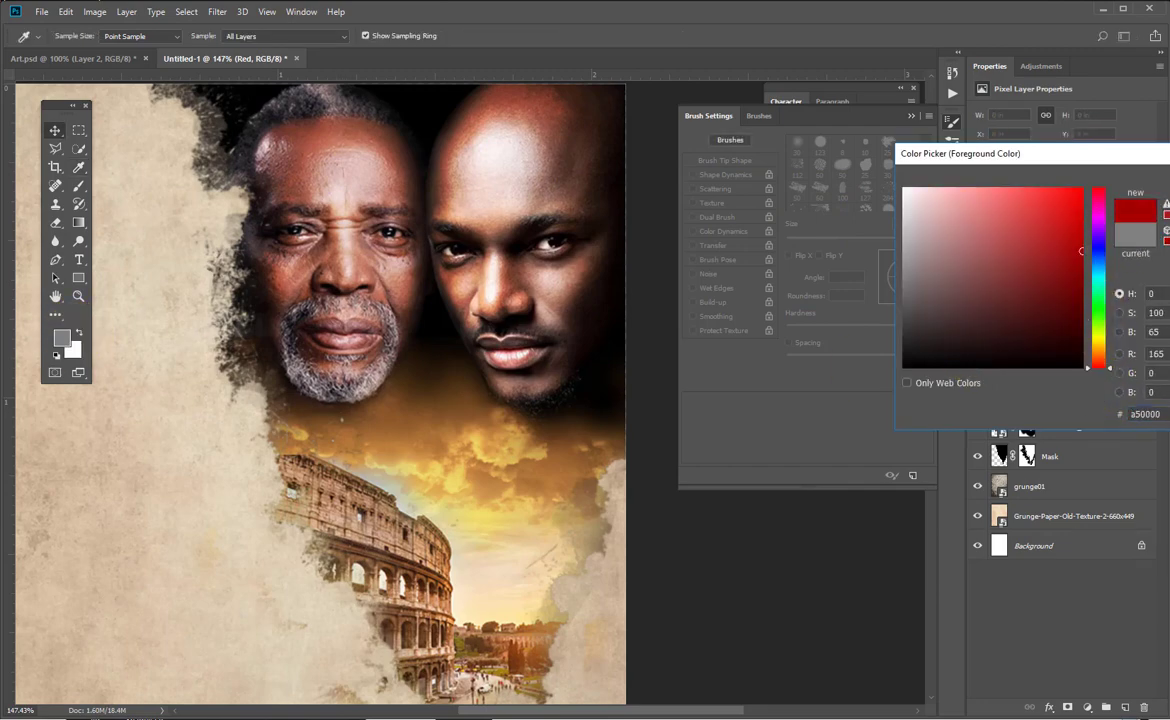
{"action": "key", "text": "Return"}
Paint a broad dark red band on the Red layer with a soft 200 px brush, covering the chins and the sky above the Coliseum.
{"action": "key", "text": "b"}
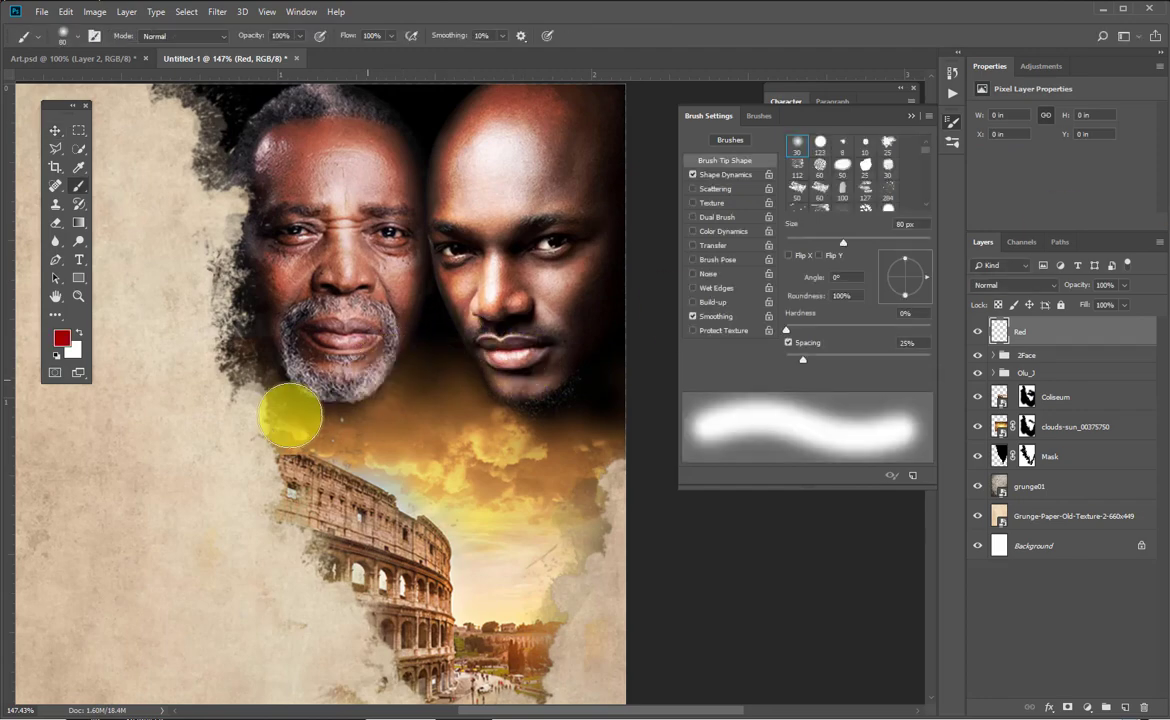
{"action": "key", "text": "bracketright"}
{"action": "key", "text": "bracketright"}
{"action": "key", "text": "bracketright"}
{"action": "key", "text": "bracketright"}
{"action": "key", "text": "bracketright"}
{"action": "key", "text": "bracketright"}
{"action": "mouse_move", "coordinate": [222, 358]}
{"action": "left_mouse_down"}
{"action": "mouse_move", "coordinate": [460, 437]}
{"action": "mouse_move", "coordinate": [510, 436]}
{"action": "mouse_move", "coordinate": [568, 414]}
{"action": "mouse_move", "coordinate": [581, 428]}
{"action": "mouse_move", "coordinate": [521, 424]}
{"action": "mouse_move", "coordinate": [423, 376]}
{"action": "mouse_move", "coordinate": [362, 294]}
{"action": "mouse_move", "coordinate": [527, 407]}
{"action": "left_mouse_up"}
{"action": "key", "text": "ctrl+z"}
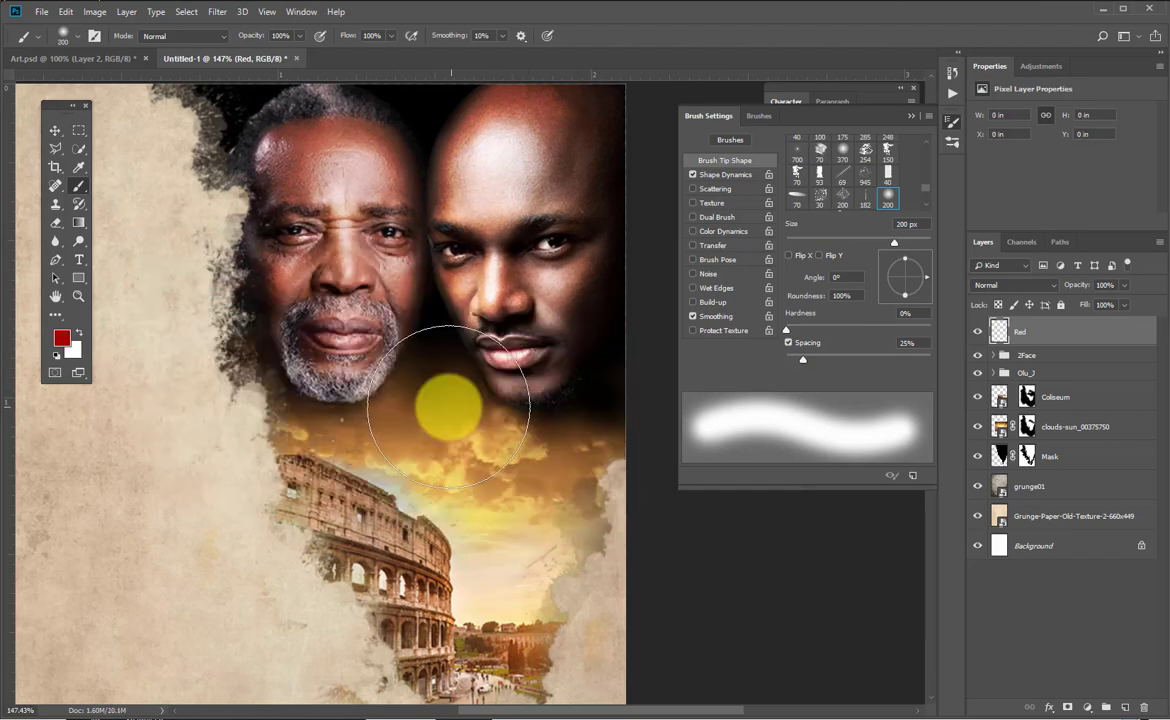
{"action": "mouse_move", "coordinate": [300, 418]}
{"action": "left_mouse_down"}
{"action": "mouse_move", "coordinate": [362, 430]}
{"action": "mouse_move", "coordinate": [430, 413]}
{"action": "mouse_move", "coordinate": [428, 386]}
{"action": "mouse_move", "coordinate": [472, 435]}
{"action": "mouse_move", "coordinate": [622, 453]}
{"action": "mouse_move", "coordinate": [575, 468]}
{"action": "mouse_move", "coordinate": [500, 465]}
{"action": "mouse_move", "coordinate": [635, 426]}
{"action": "left_mouse_up"}
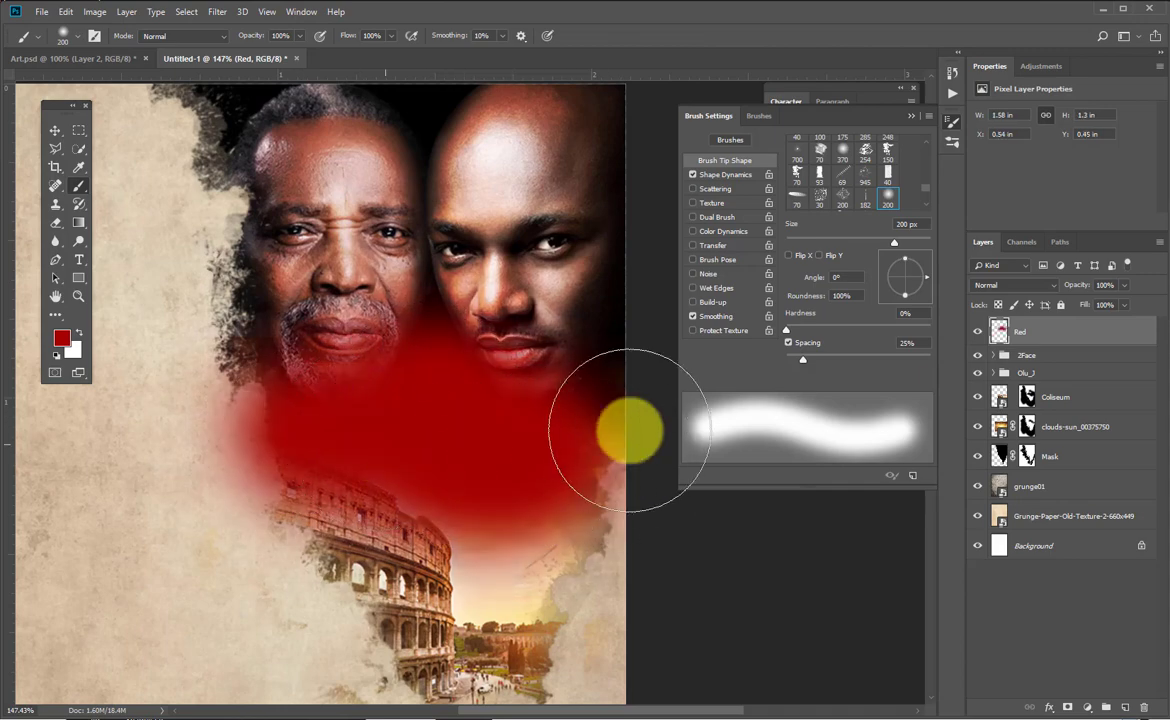
Set the Red layer's blend mode to Screen and lower its opacity to 54%.
{"action": "left_click", "coordinate": [1017, 288]}
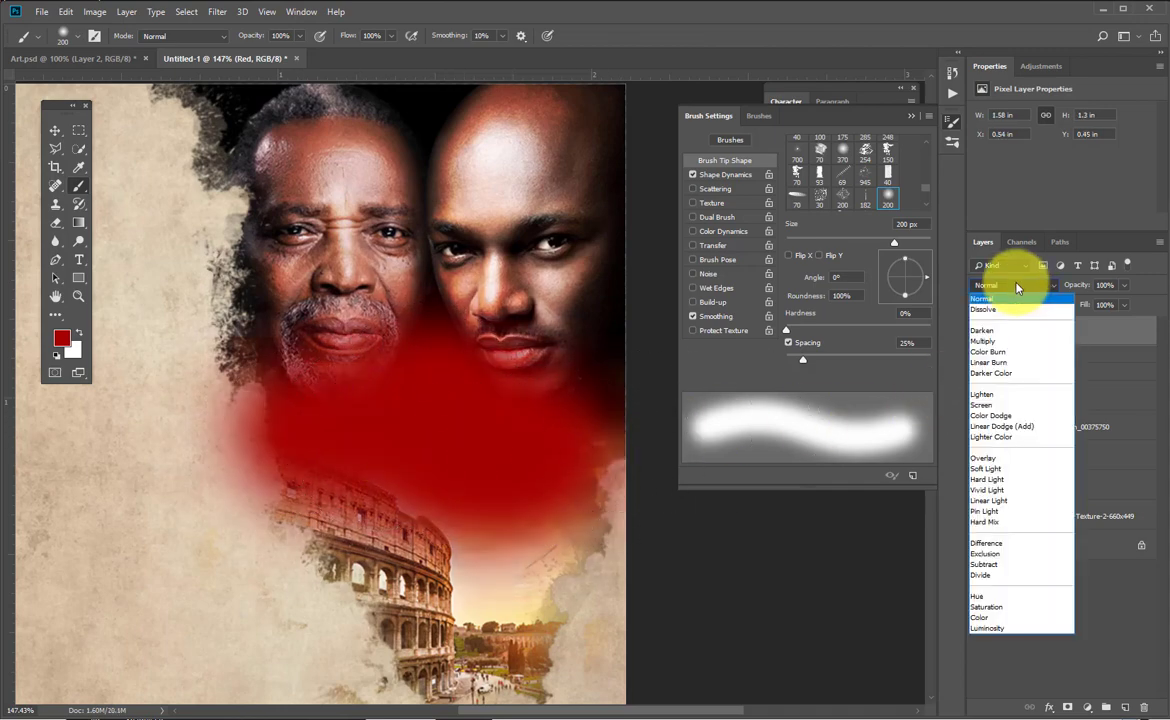
{"action": "left_click", "coordinate": [990, 405]}
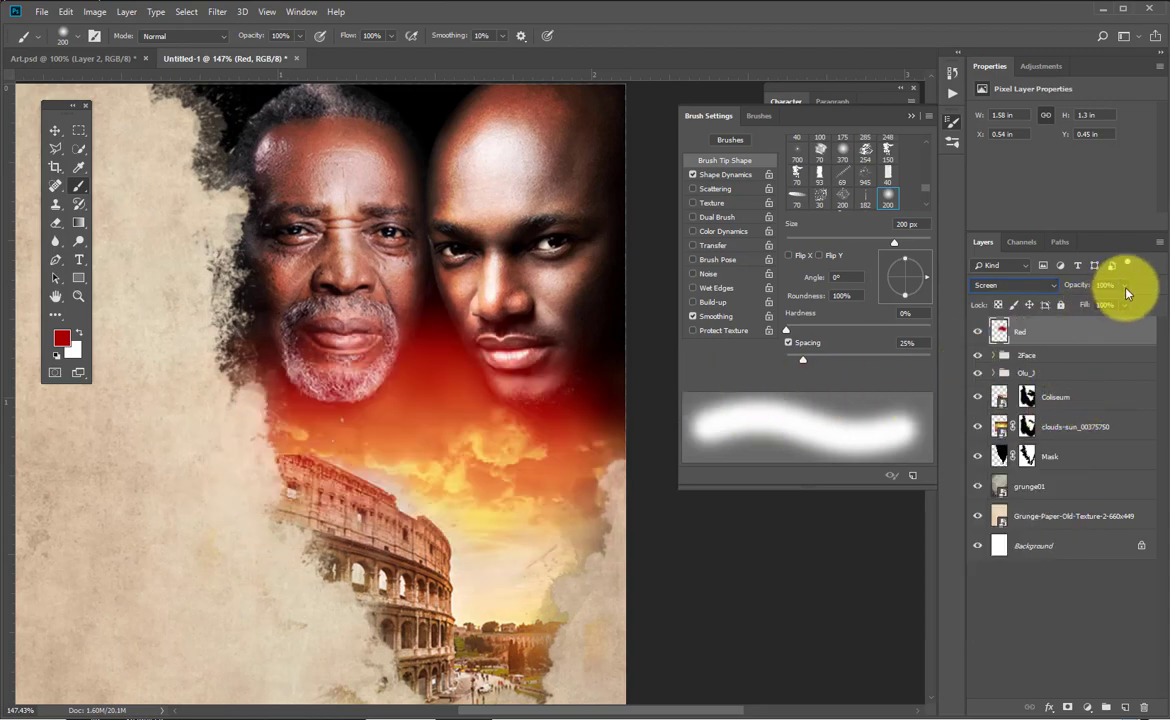
{"action": "left_click_drag", "start_coordinate": [1108, 307], "coordinate": [1096, 306]}
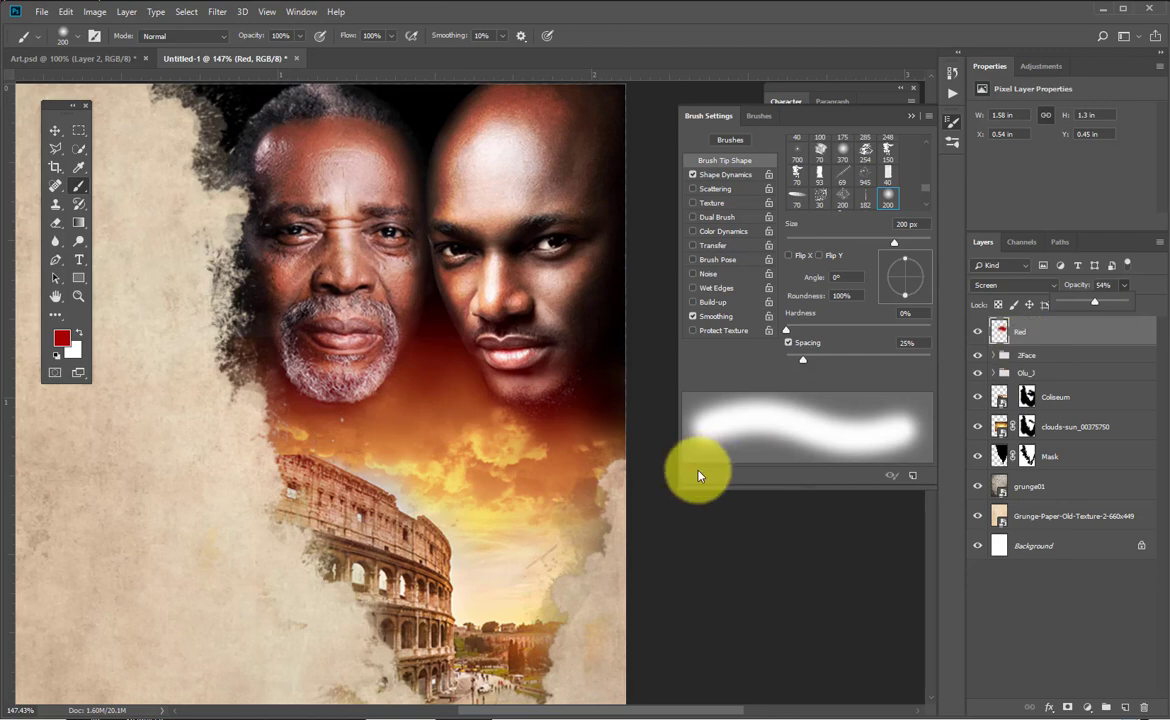
Stretch the red glow vertically to about 132% height and shift it slightly down over the chins and clouds.
{"action": "key", "text": "ctrl+t"}
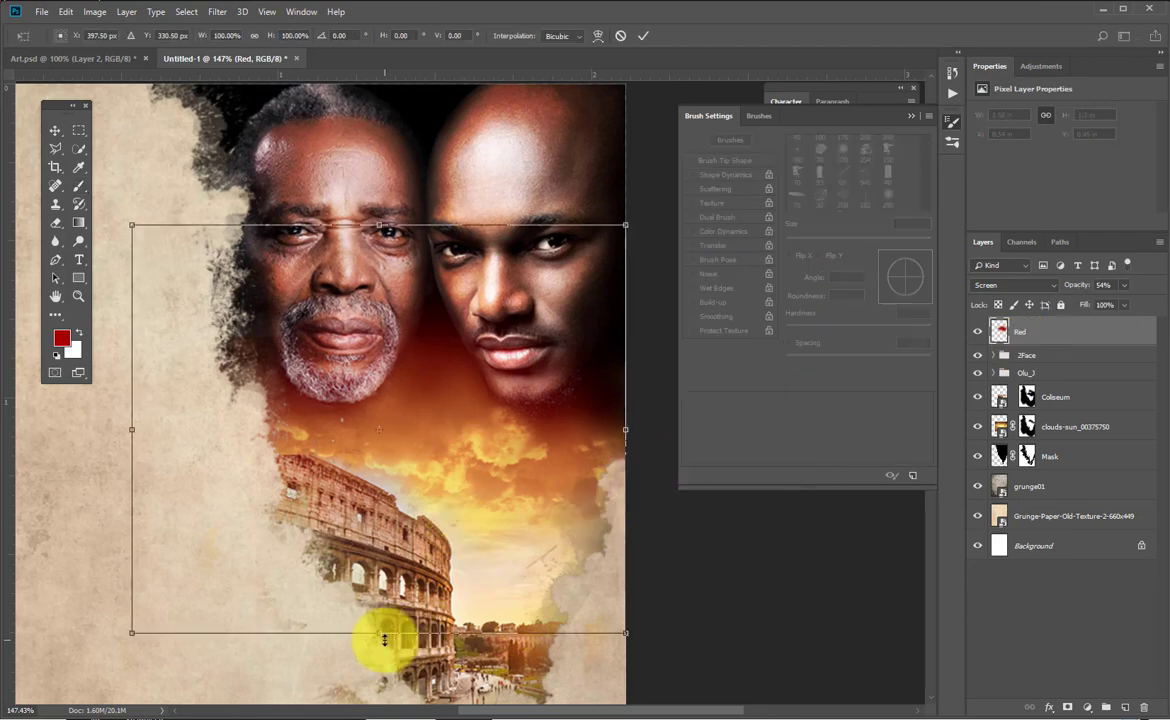
{"action": "left_click_drag", "start_coordinate": [383, 640], "coordinate": [424, 349]}
{"action": "left_click_drag", "start_coordinate": [431, 214], "coordinate": [439, 446]}
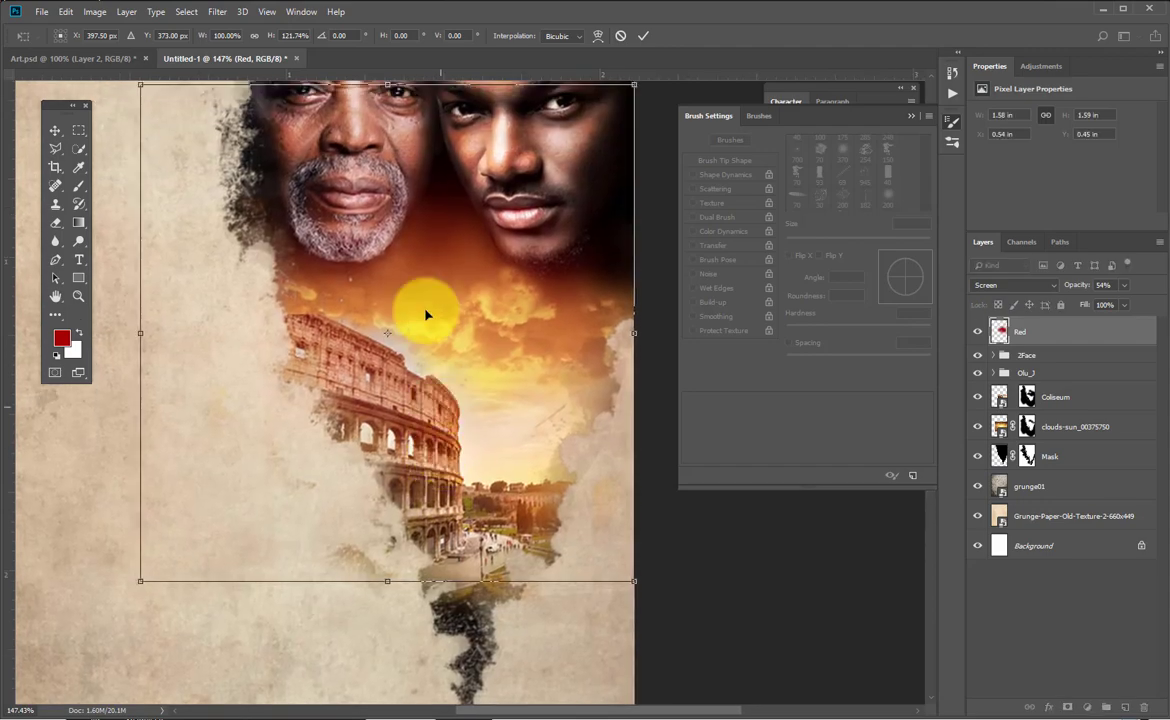
{"action": "left_click_drag", "start_coordinate": [425, 316], "coordinate": [409, 433]}
{"action": "left_click_drag", "start_coordinate": [398, 316], "coordinate": [398, 266]}
{"action": "left_click_drag", "start_coordinate": [462, 470], "coordinate": [465, 483]}
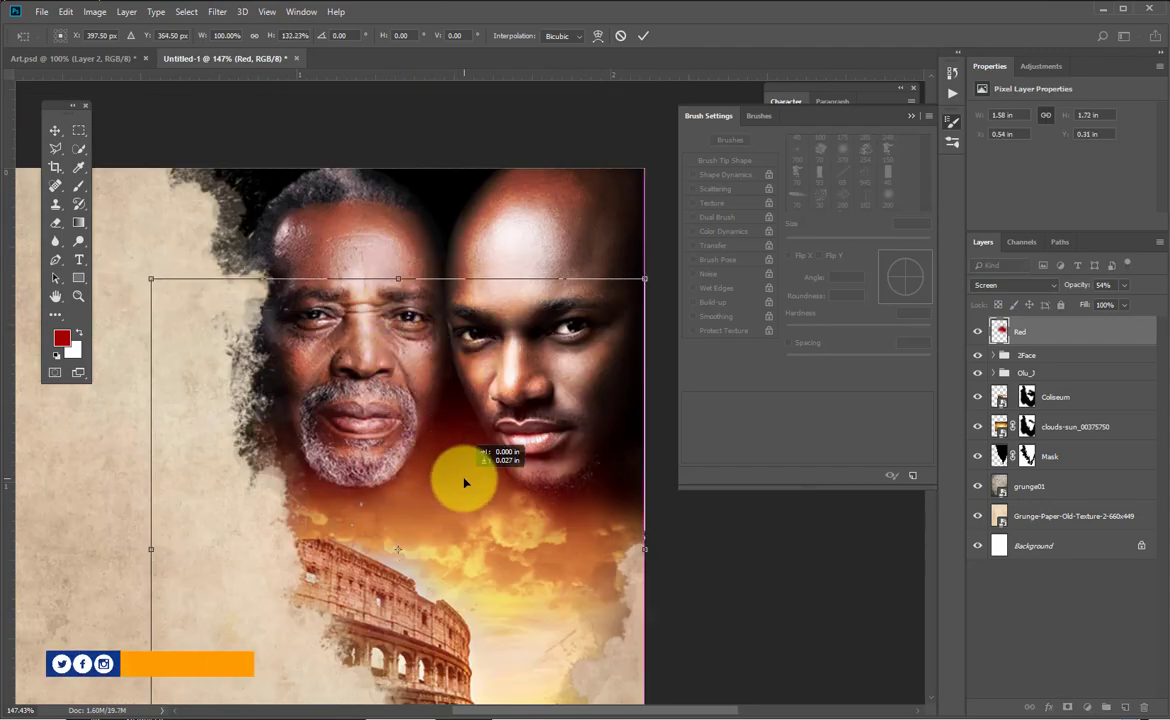
{"action": "key", "text": "Return"}
Select the layer mask of clouds-sun_00375750 and switch to a soft round 60 px brush.
{"action": "mouse_move", "coordinate": [477, 565]}
{"action": "left_mouse_down"}
{"action": "mouse_move", "coordinate": [418, 361]}
{"action": "mouse_move", "coordinate": [436, 379]}
{"action": "left_mouse_up"}
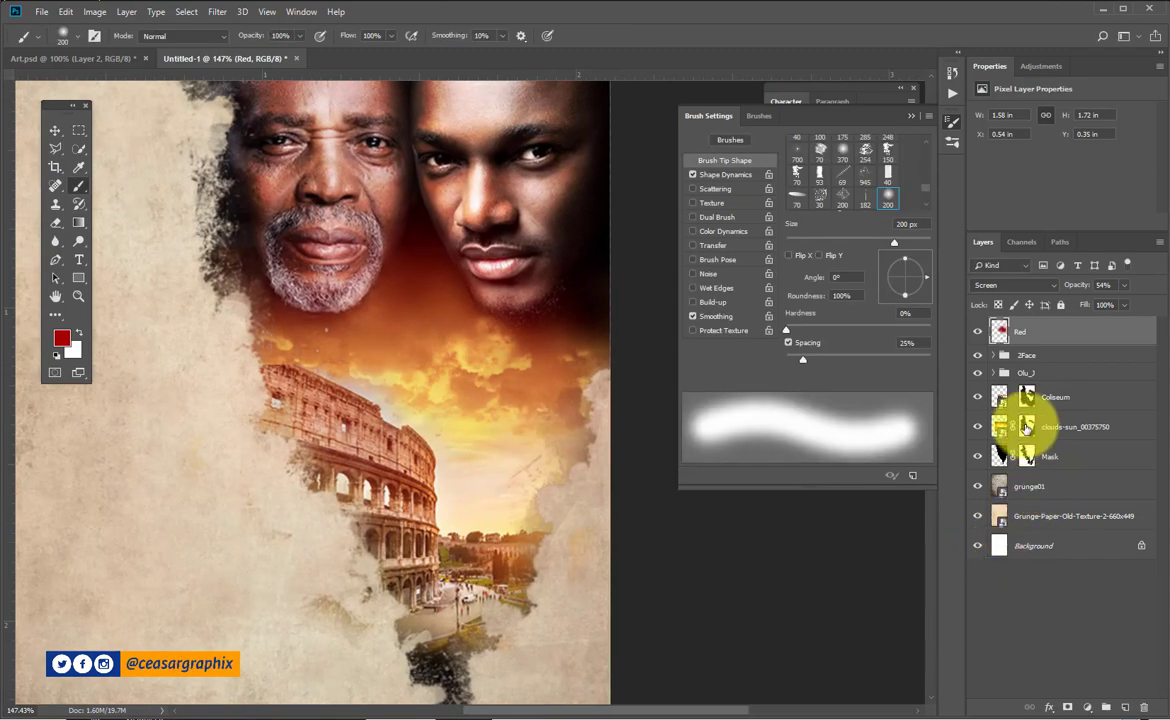
{"action": "left_click", "coordinate": [1027, 427]}
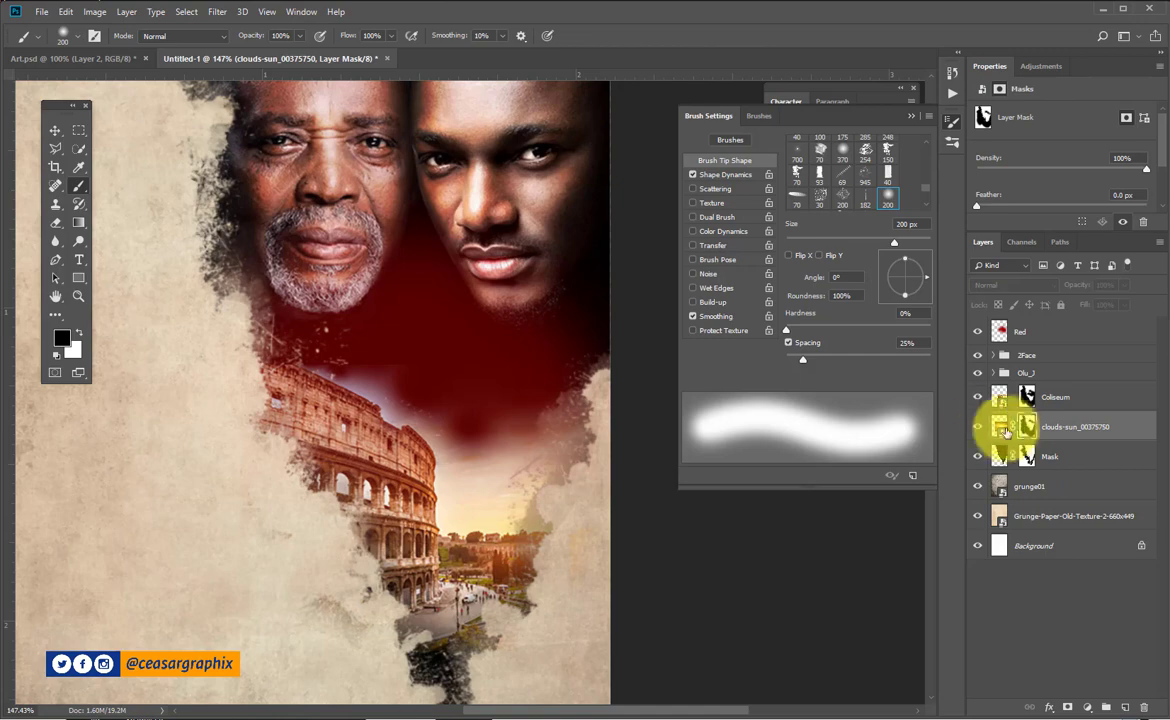
{"action": "left_click", "coordinate": [1003, 430]}
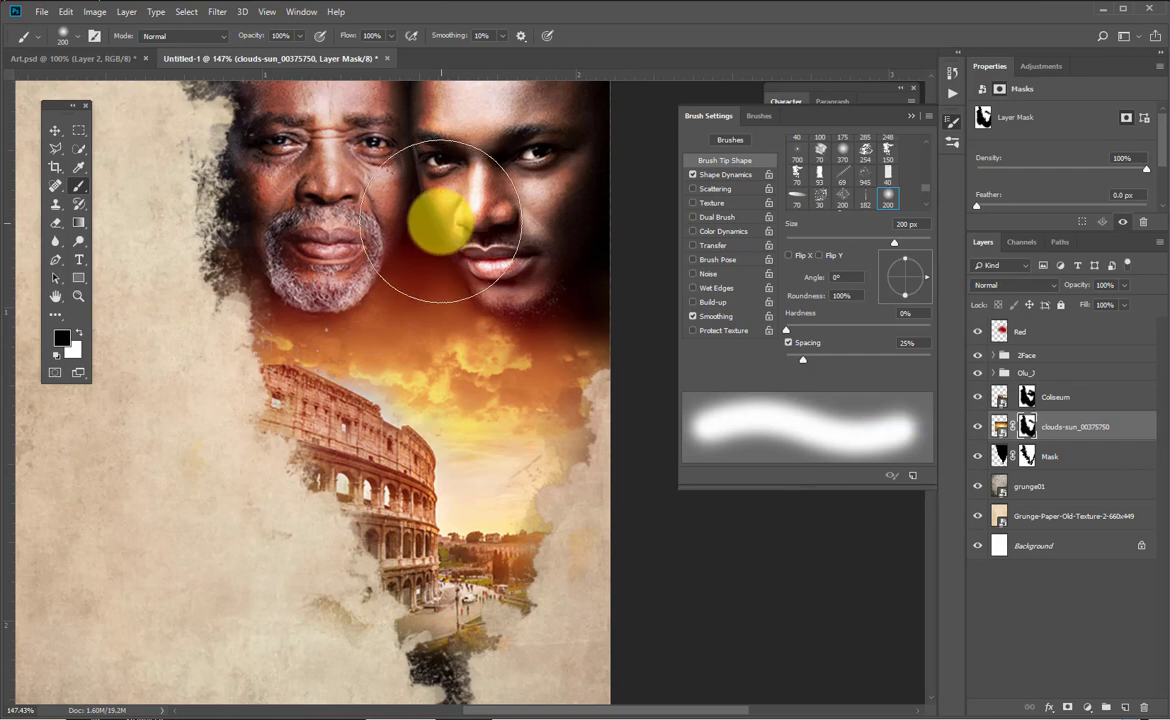
{"action": "left_click_drag", "start_coordinate": [440, 220], "coordinate": [417, 257]}
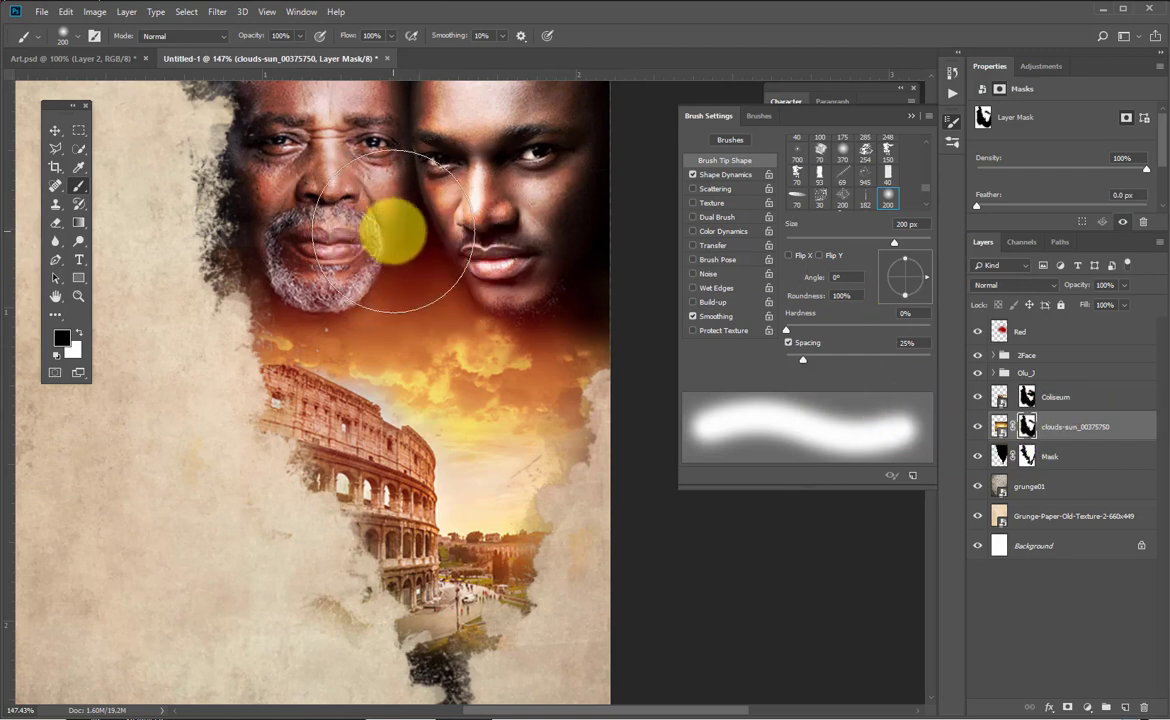
{"action": "key", "text": "bracketleft"}
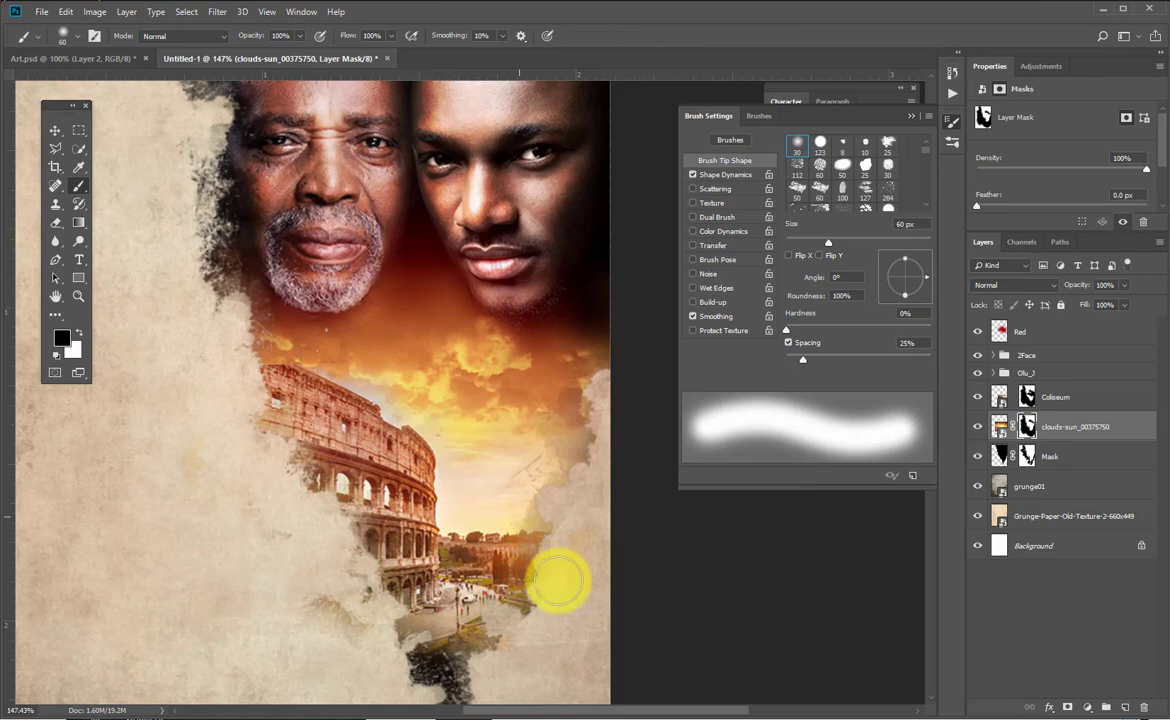
{"action": "left_click_drag", "start_coordinate": [429, 501], "coordinate": [438, 454]}
{"action": "left_click_drag", "start_coordinate": [560, 522], "coordinate": [562, 462]}
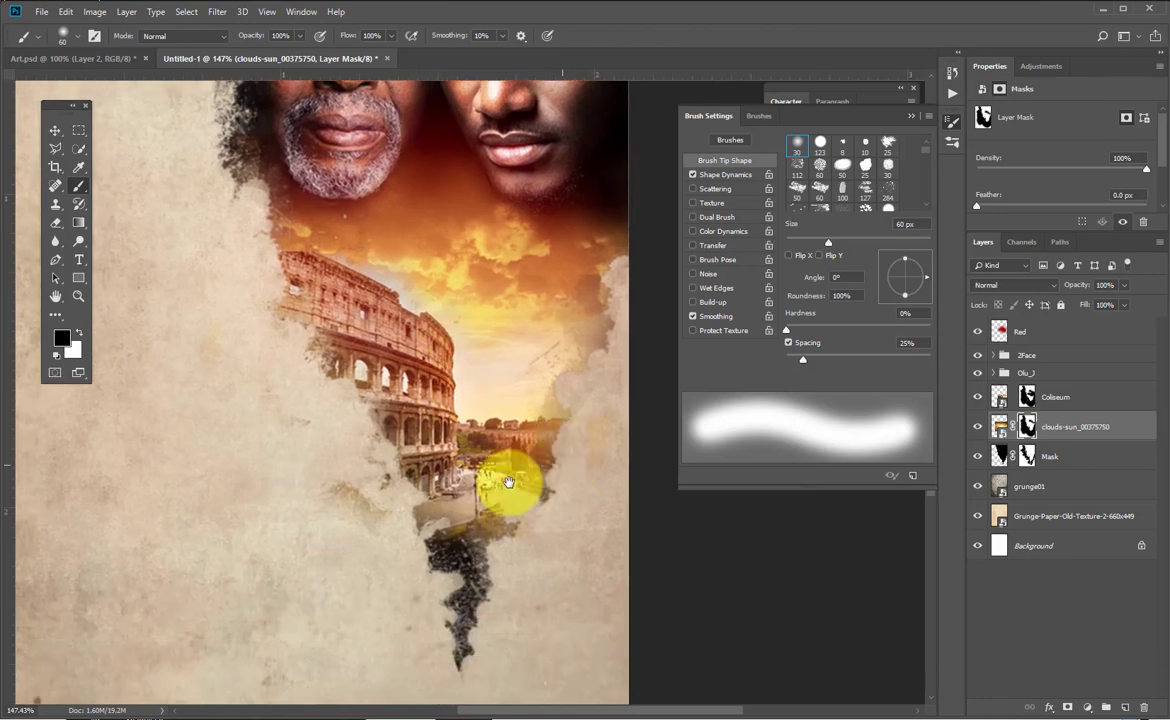
{"action": "left_click_drag", "start_coordinate": [436, 510], "coordinate": [473, 581]}
{"action": "left_click", "coordinate": [62, 337]}
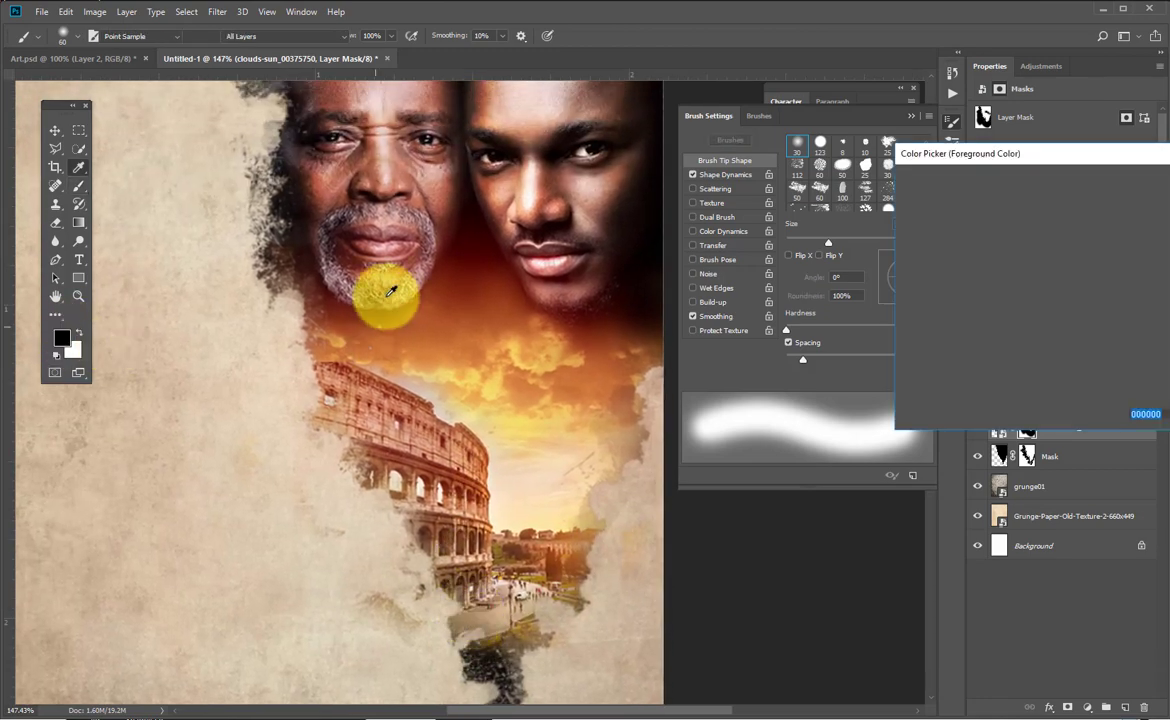
{"action": "left_click", "coordinate": [904, 320]}
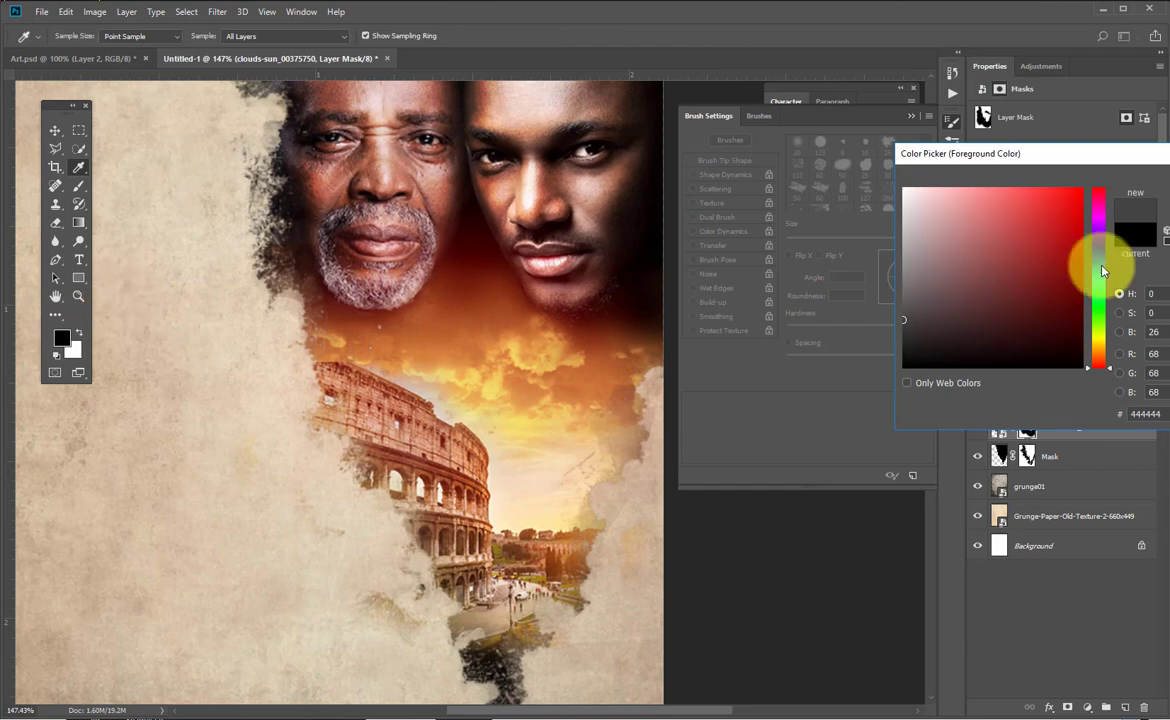
{"action": "key", "text": "Return"}
{"action": "key", "text": "b"}
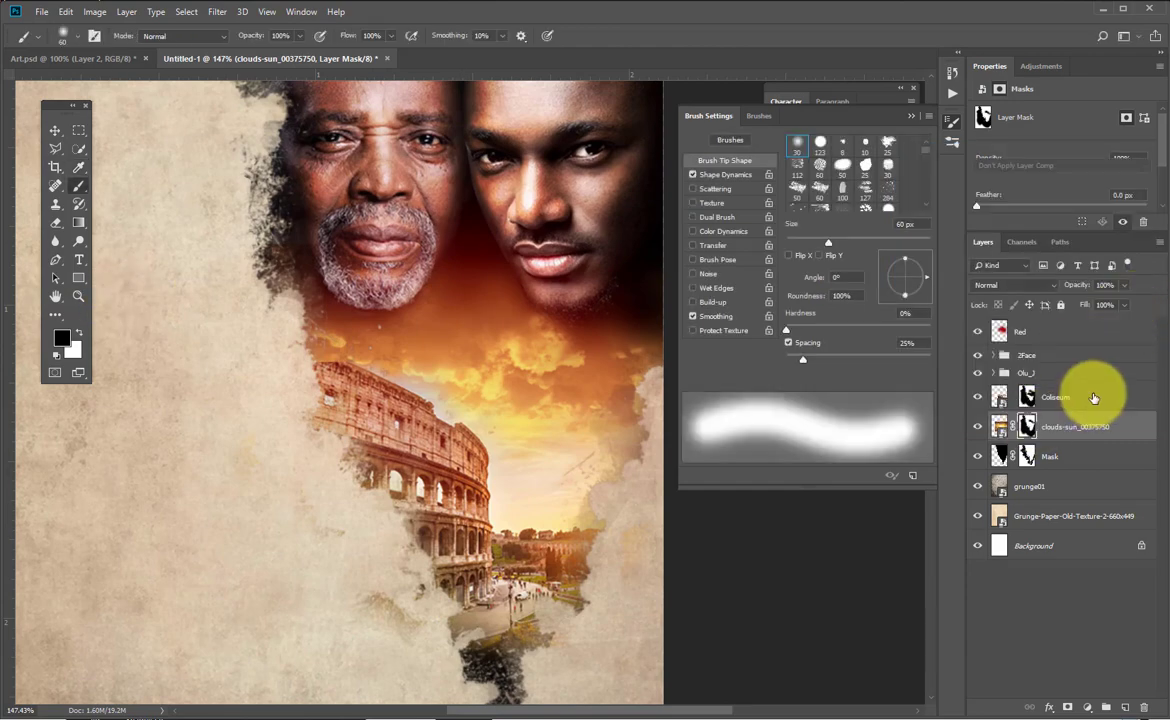
Create a new layer named brush_2 directly above the Coliseum layer, in Normal mode at 100% opacity.
{"action": "left_click", "coordinate": [1094, 398]}
{"action": "key", "text": "ctrl+shift+n"}
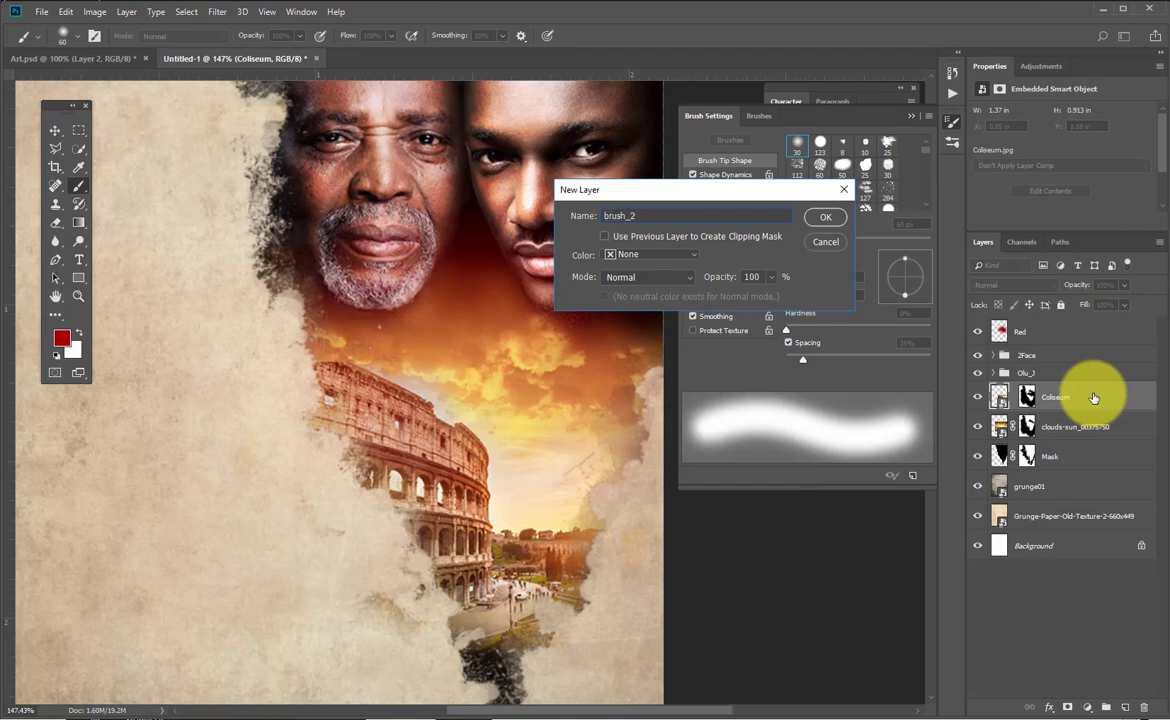
{"action": "key", "text": "Return"}
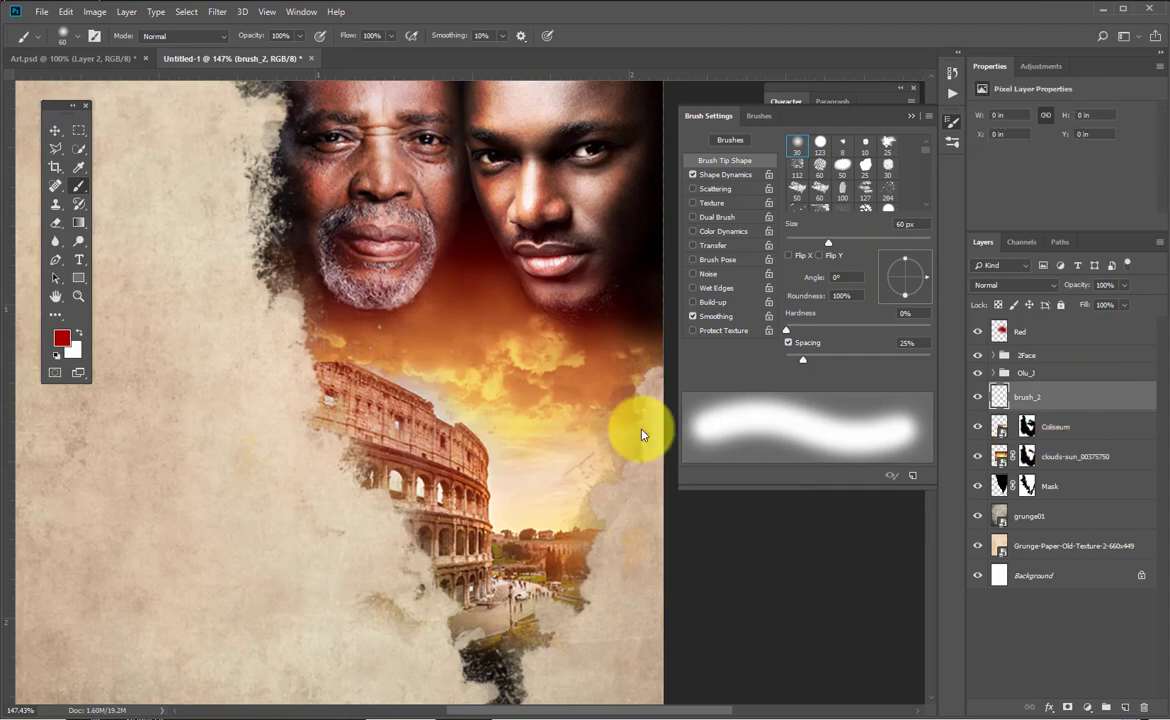
Open the foreground colour for editing.
{"action": "left_click", "coordinate": [56, 340]}
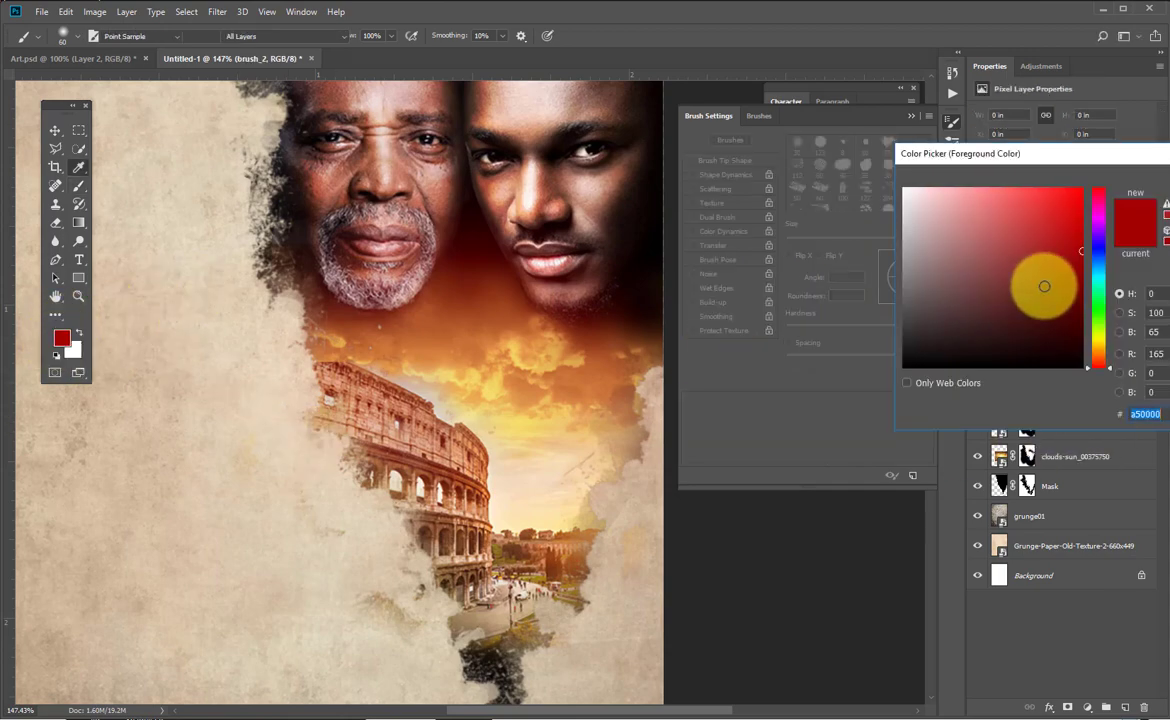
Set the foreground colour to dark red #581313 and load the Mask layer's mask as a selection.
{"action": "left_click", "coordinate": [1043, 303]}
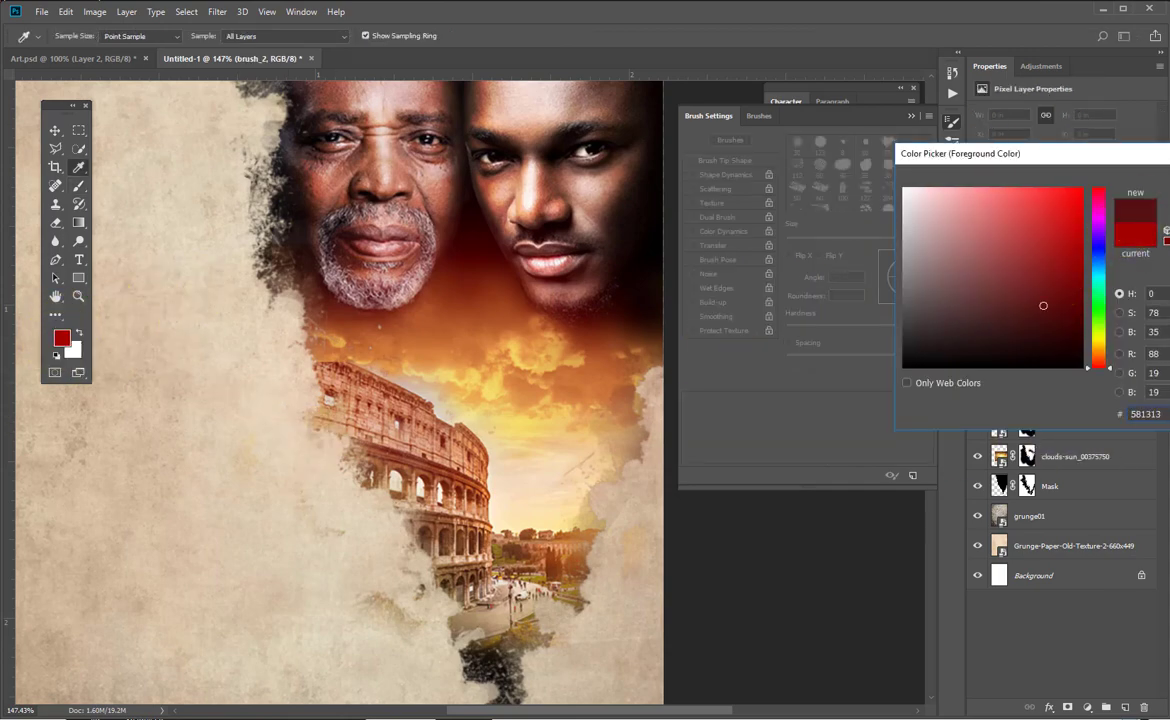
{"action": "key", "text": "Return"}
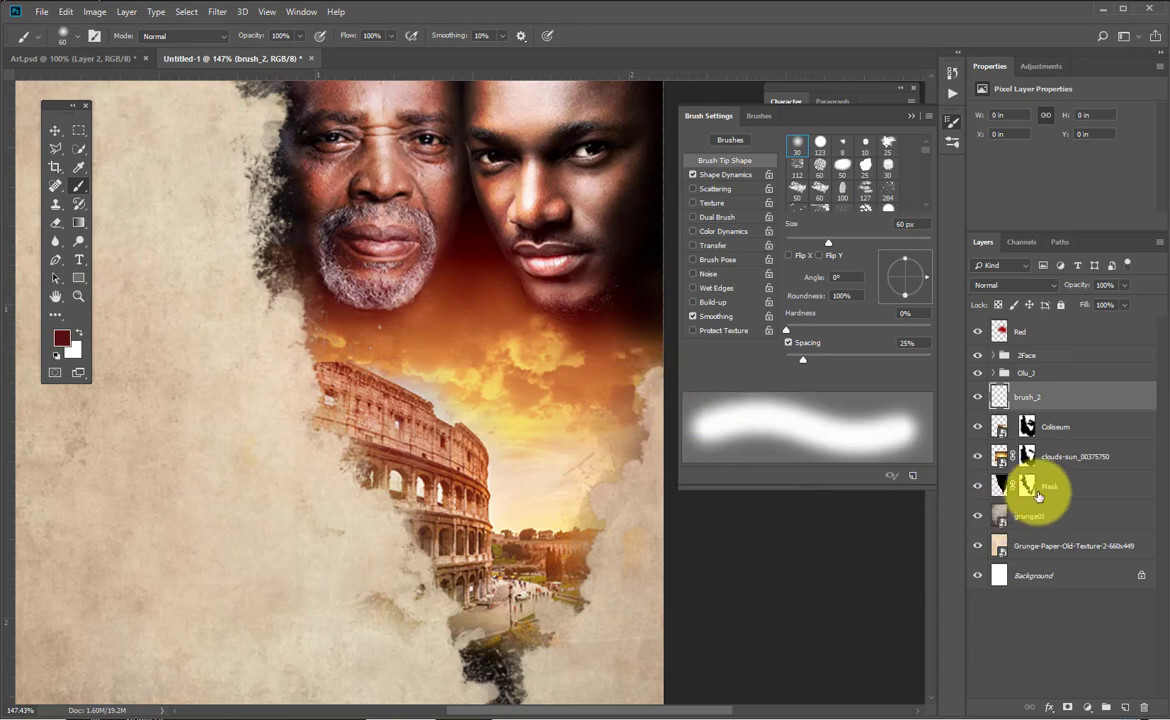
{"action": "left_click", "coordinate": [1033, 490], "text": "ctrl"}
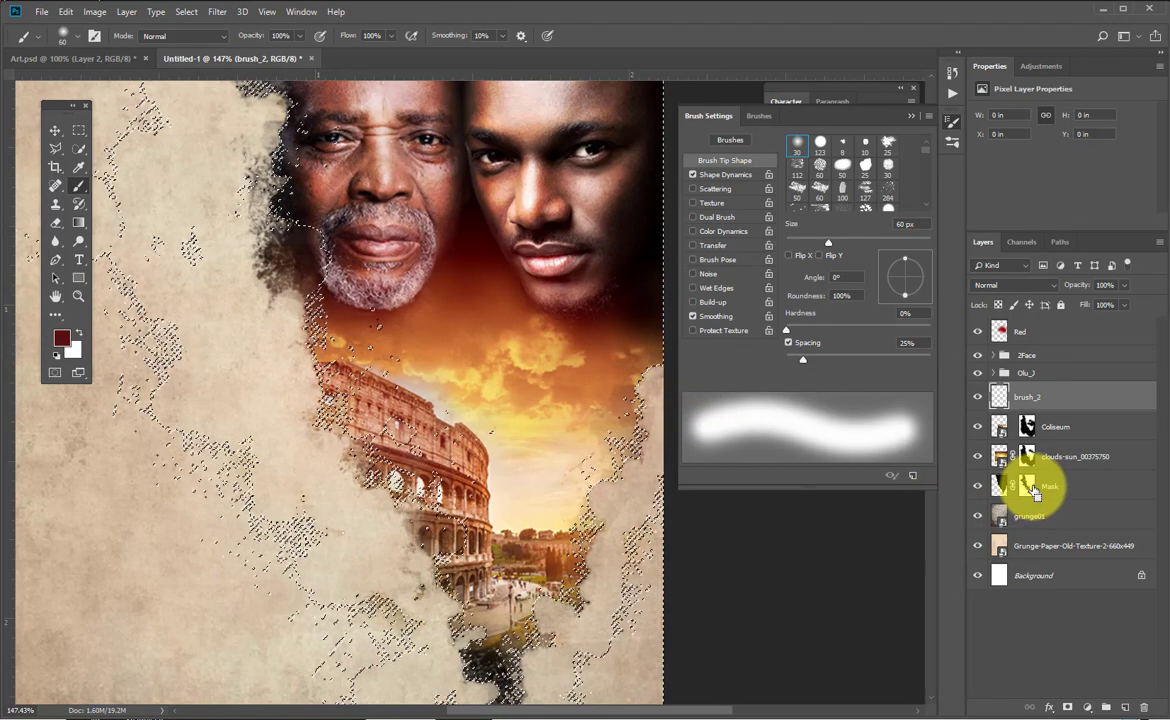
Paint soft dark red inside the selection on brush_2 along the lower and right edges of the Coliseum scene, using an enlarged brush.
{"action": "key", "text": "bracketright"}
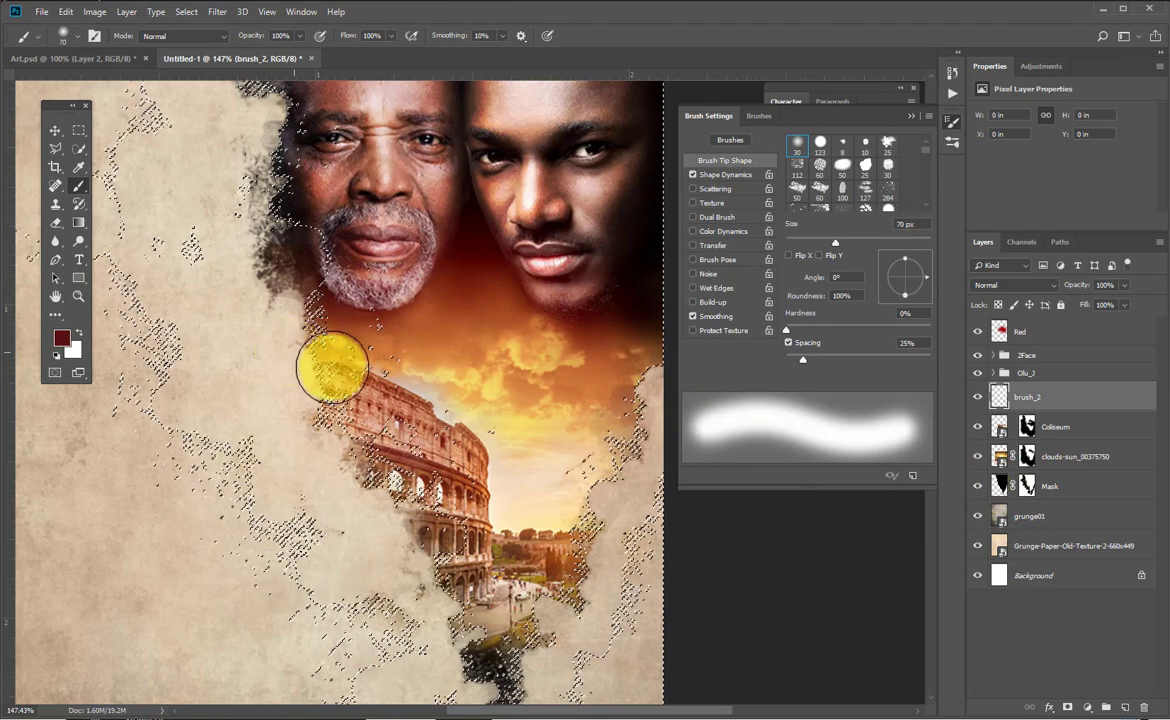
{"action": "key", "text": "bracketright"}
{"action": "left_click_drag", "start_coordinate": [312, 337], "coordinate": [352, 418]}
{"action": "key", "text": "space"}
{"action": "left_click_drag", "start_coordinate": [470, 480], "coordinate": [481, 277]}
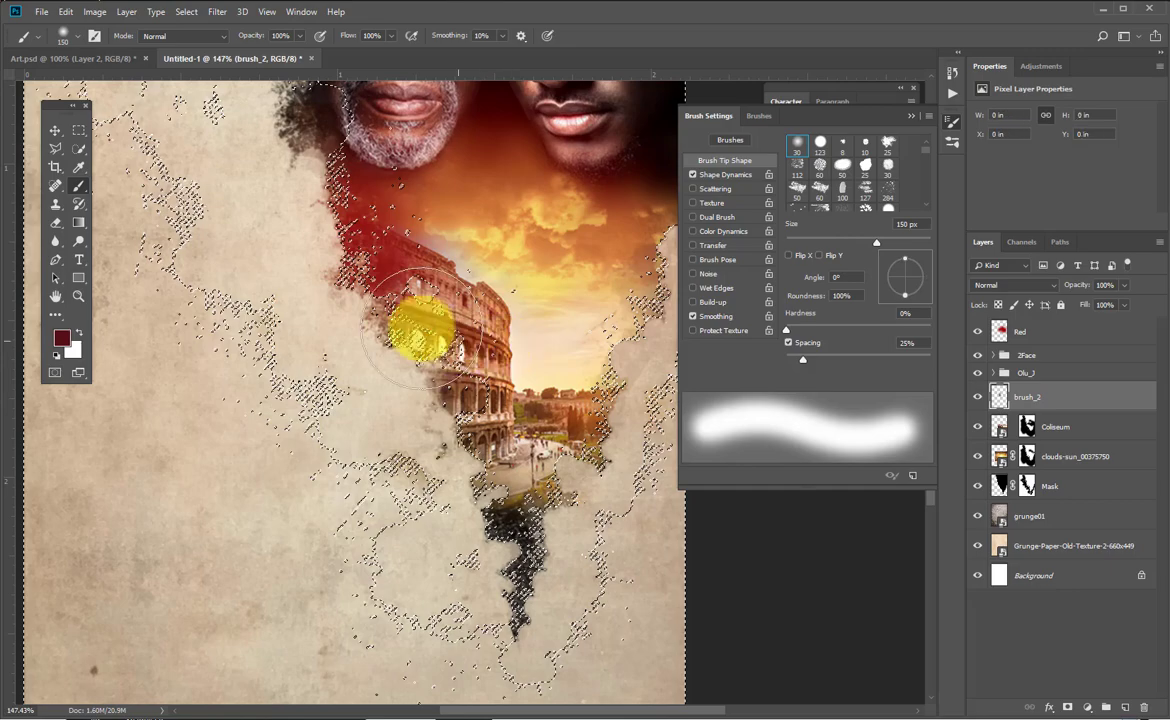
{"action": "mouse_move", "coordinate": [395, 318]}
{"action": "left_mouse_down"}
{"action": "mouse_move", "coordinate": [386, 350]}
{"action": "mouse_move", "coordinate": [498, 476]}
{"action": "mouse_move", "coordinate": [536, 584]}
{"action": "mouse_move", "coordinate": [497, 528]}
{"action": "left_mouse_up"}
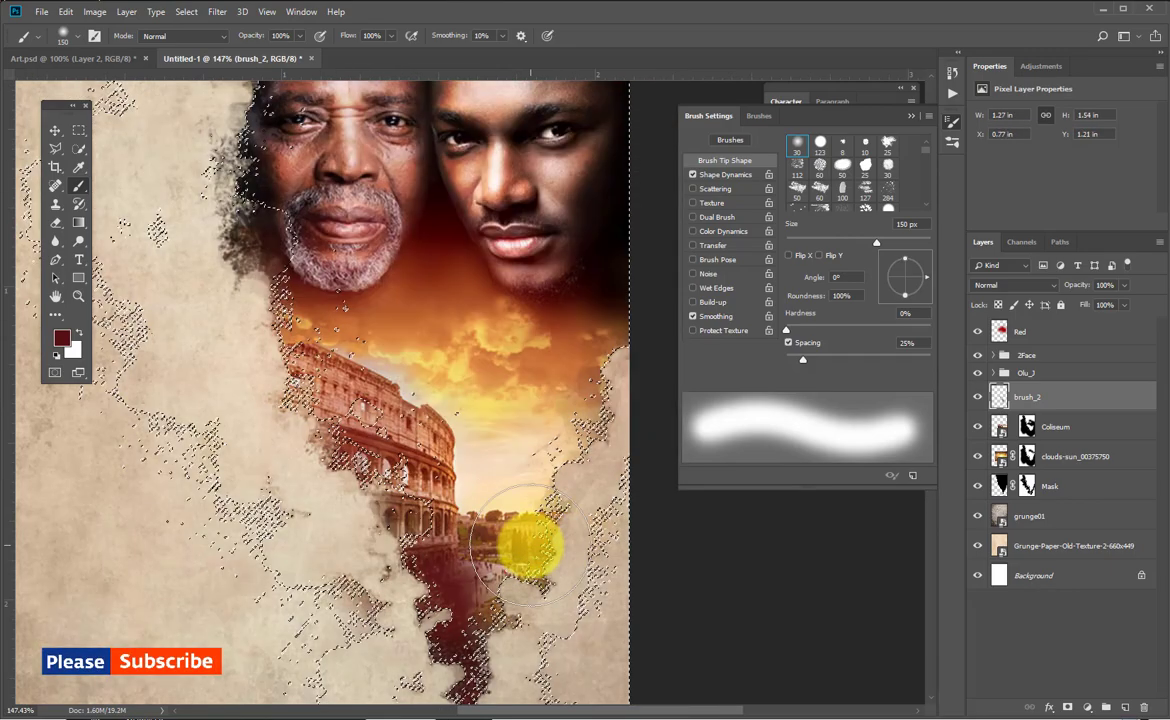
{"action": "mouse_move", "coordinate": [526, 553]}
{"action": "left_mouse_down"}
{"action": "mouse_move", "coordinate": [616, 384]}
{"action": "mouse_move", "coordinate": [572, 322]}
{"action": "left_mouse_up"}
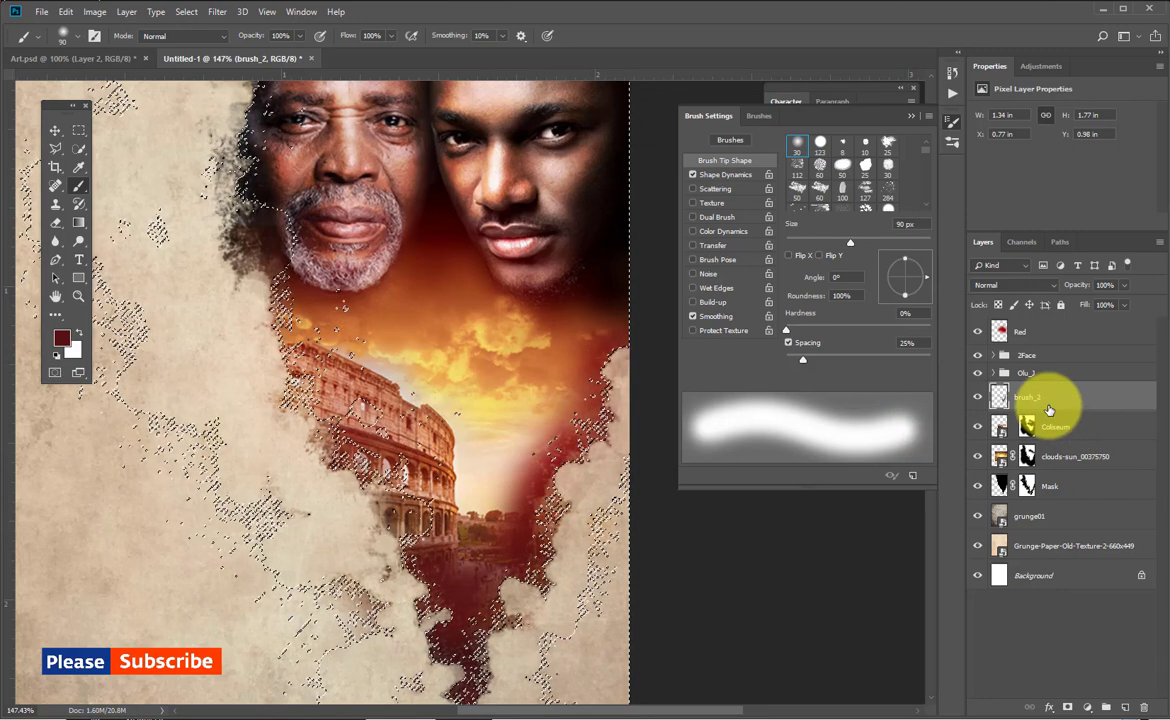
Add a new layer above brush_2 and sample the near-black red between the two faces as the foreground colour.
{"action": "key", "text": "ctrl+shift+n"}
{"action": "key", "text": "Return"}
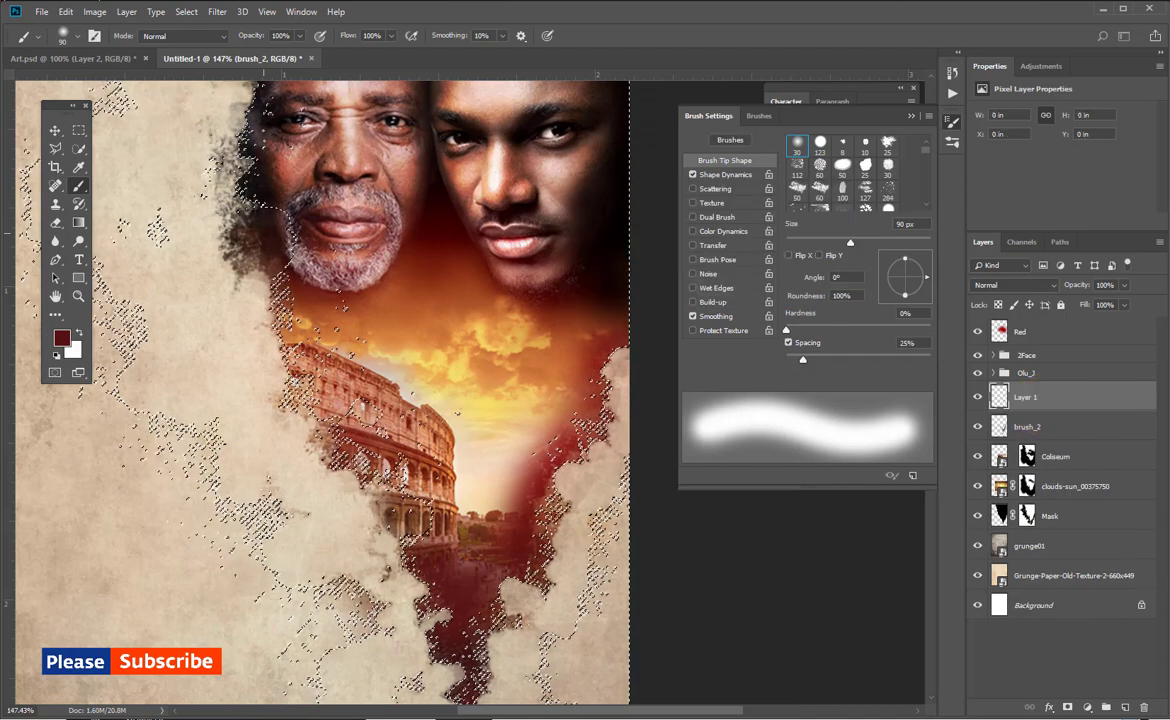
{"action": "left_click", "coordinate": [62, 339]}
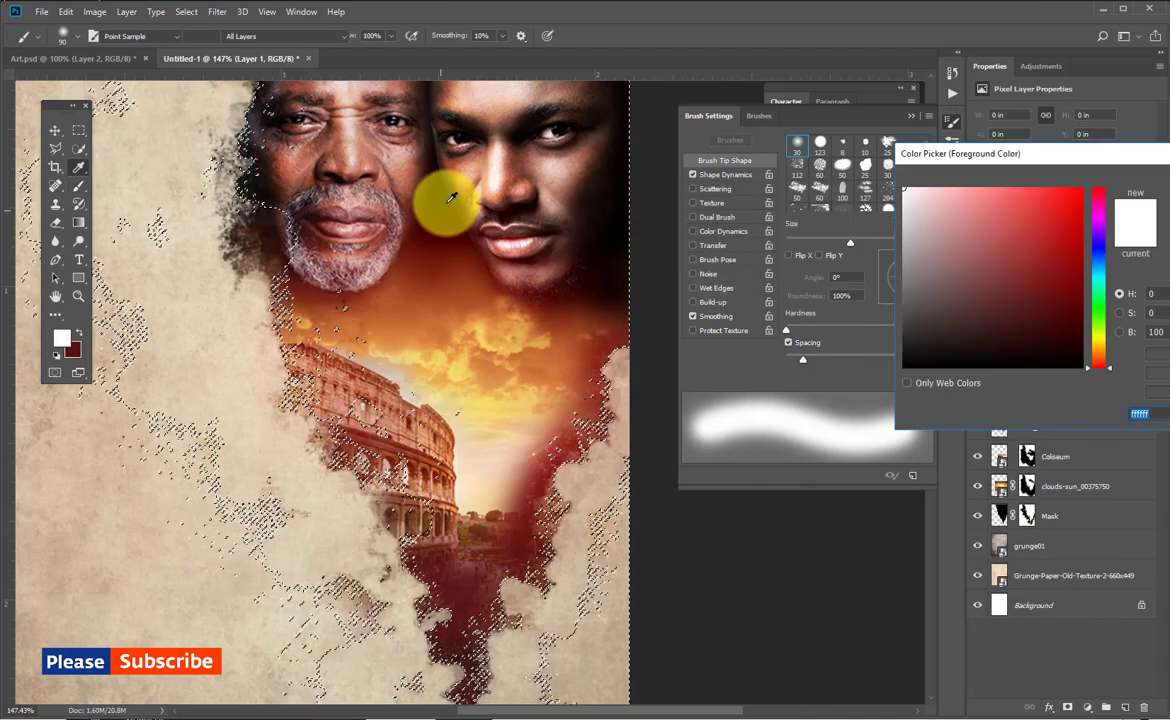
{"action": "left_click", "coordinate": [449, 198]}
{"action": "key", "text": "Return"}
{"action": "key", "text": "b"}
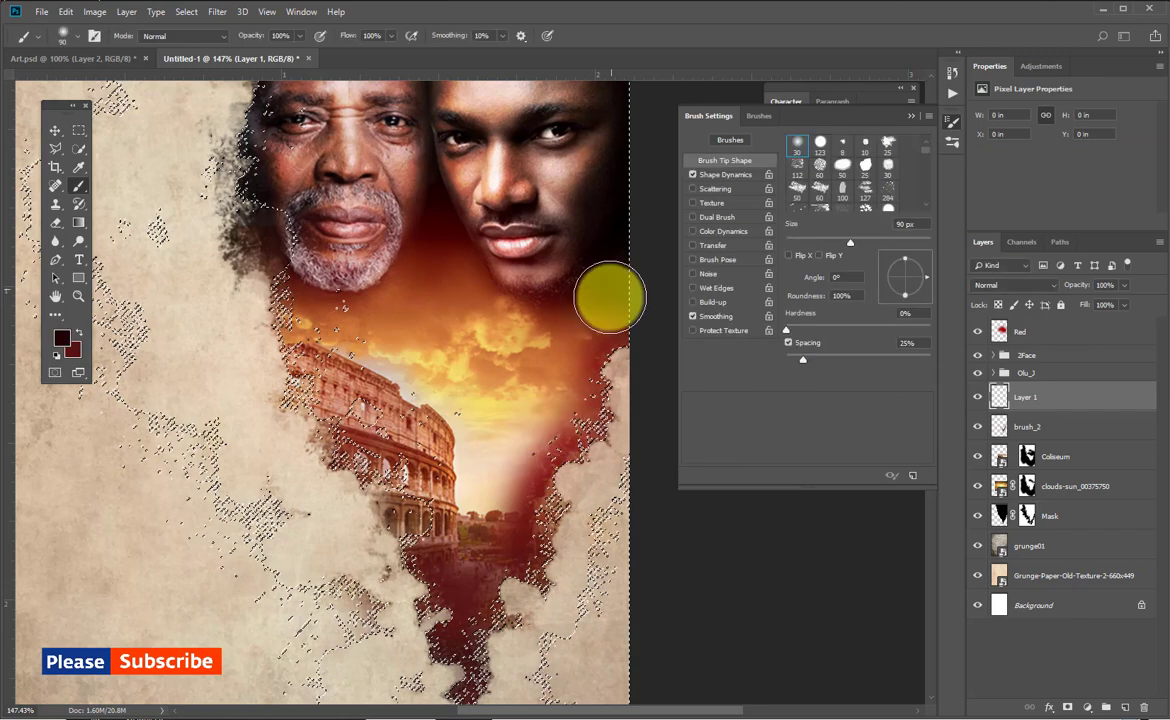
Paint near-black shading over the right side and lower torn area with a soft 90 px brush, and deselect.
{"action": "mouse_move", "coordinate": [612, 322]}
{"action": "left_mouse_down"}
{"action": "mouse_move", "coordinate": [595, 379]}
{"action": "mouse_move", "coordinate": [645, 295]}
{"action": "mouse_move", "coordinate": [511, 614]}
{"action": "mouse_move", "coordinate": [520, 528]}
{"action": "left_mouse_up"}
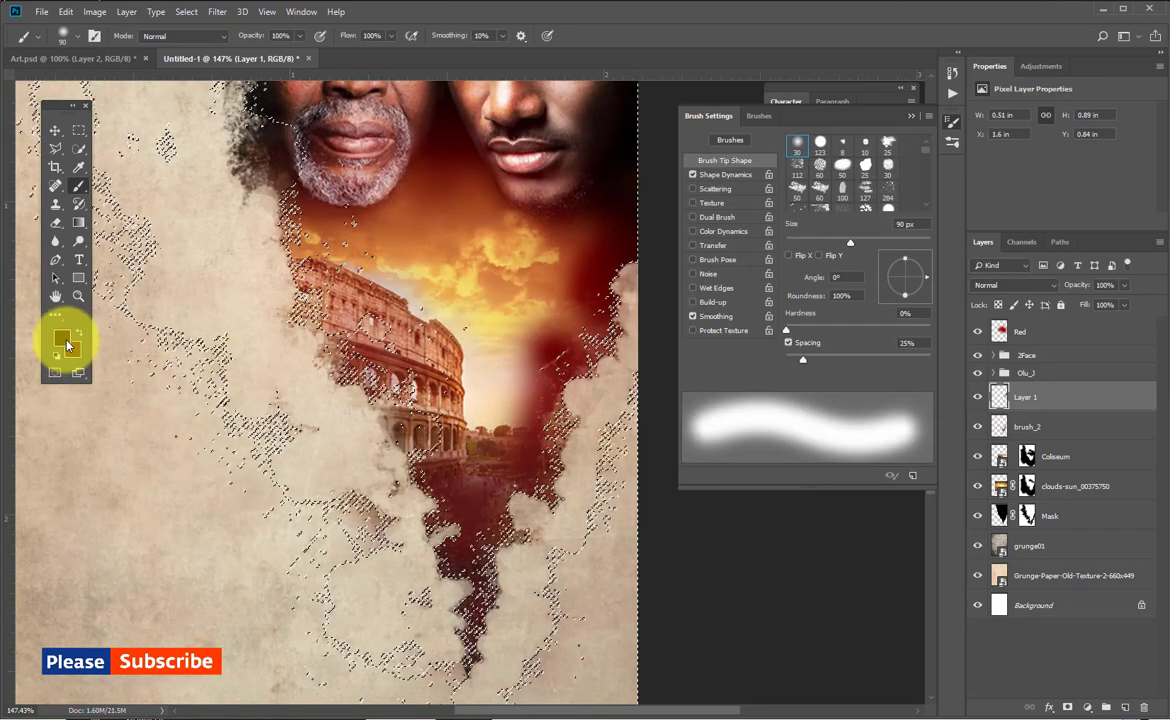
{"action": "mouse_move", "coordinate": [590, 362]}
{"action": "left_mouse_down"}
{"action": "mouse_move", "coordinate": [570, 337]}
{"action": "mouse_move", "coordinate": [594, 311]}
{"action": "mouse_move", "coordinate": [576, 397]}
{"action": "mouse_move", "coordinate": [528, 484]}
{"action": "mouse_move", "coordinate": [518, 555]}
{"action": "mouse_move", "coordinate": [530, 463]}
{"action": "mouse_move", "coordinate": [561, 453]}
{"action": "mouse_move", "coordinate": [472, 513]}
{"action": "mouse_move", "coordinate": [385, 453]}
{"action": "mouse_move", "coordinate": [371, 436]}
{"action": "mouse_move", "coordinate": [379, 412]}
{"action": "mouse_move", "coordinate": [364, 422]}
{"action": "mouse_move", "coordinate": [371, 455]}
{"action": "mouse_move", "coordinate": [495, 500]}
{"action": "mouse_move", "coordinate": [572, 355]}
{"action": "mouse_move", "coordinate": [660, 240]}
{"action": "left_mouse_up"}
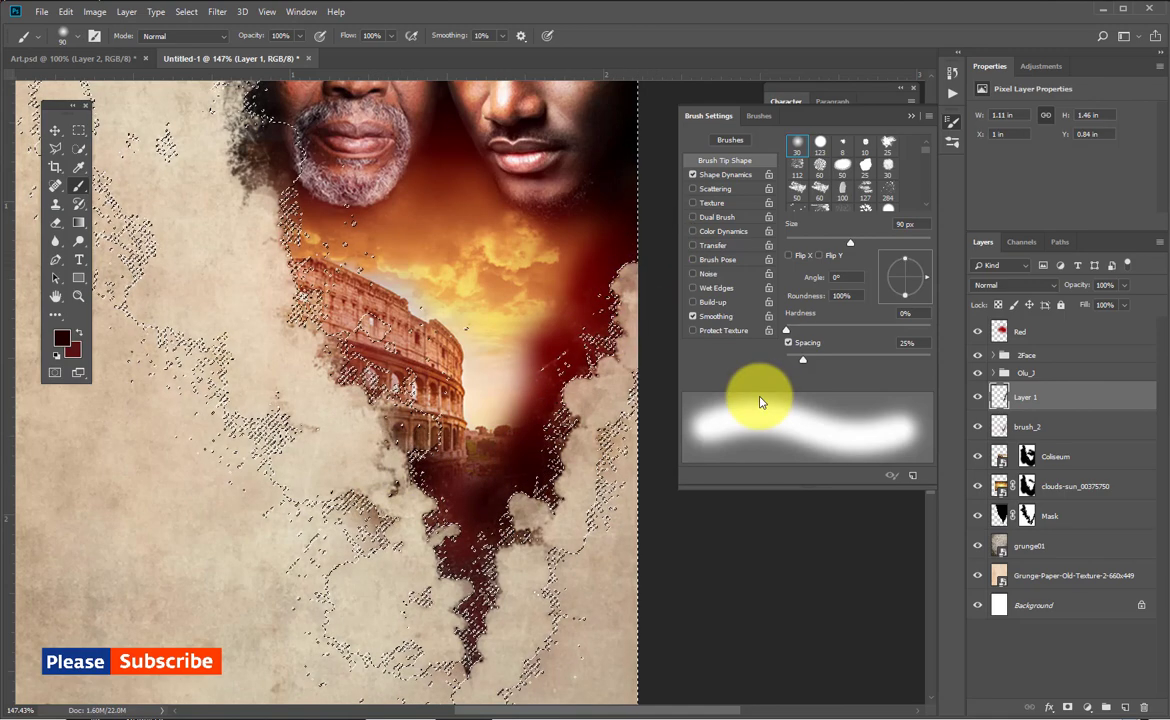
{"action": "key", "text": "ctrl+d"}
Erase stray dark paint from Layer 1 on the parchment beside the Coliseum.
{"action": "left_click_drag", "start_coordinate": [488, 311], "coordinate": [398, 233]}
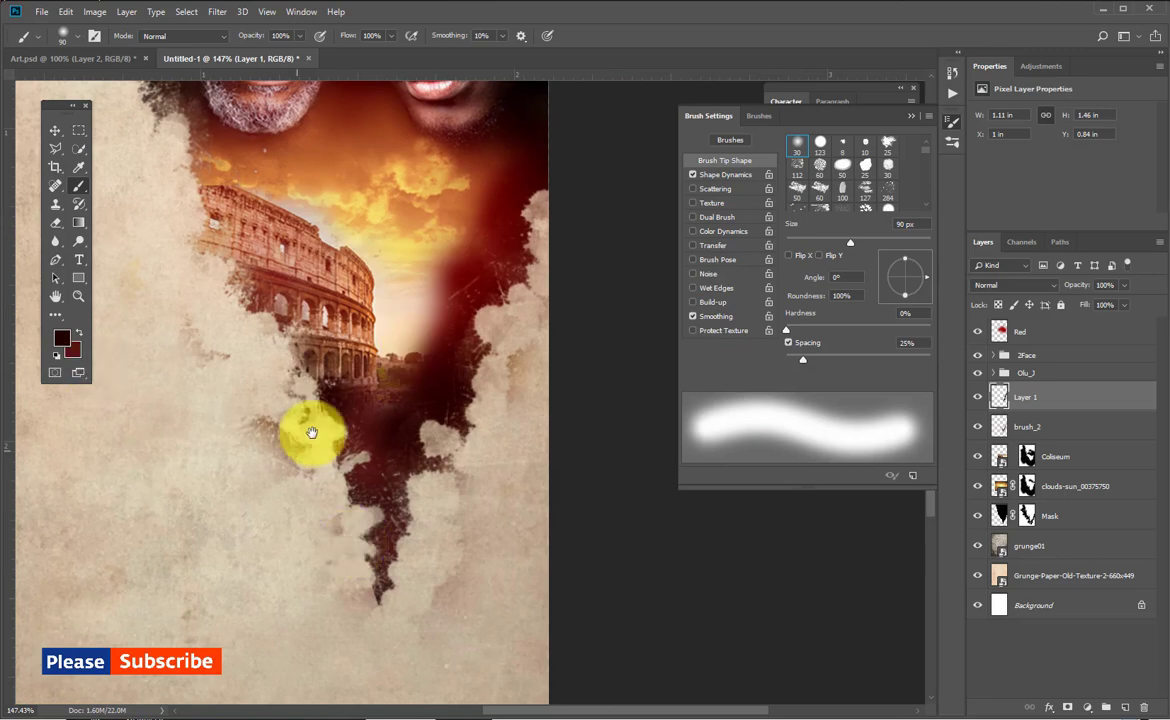
{"action": "left_click_drag", "start_coordinate": [311, 433], "coordinate": [369, 410]}
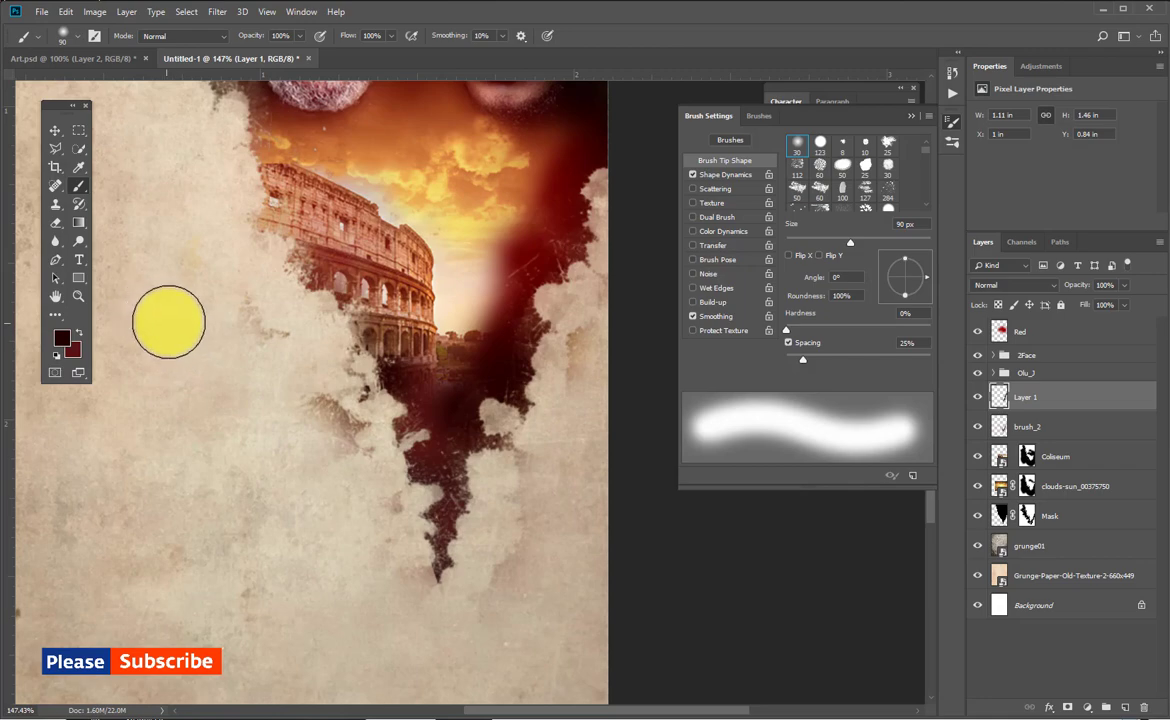
{"action": "key", "text": "e"}
{"action": "left_click", "coordinate": [276, 330]}
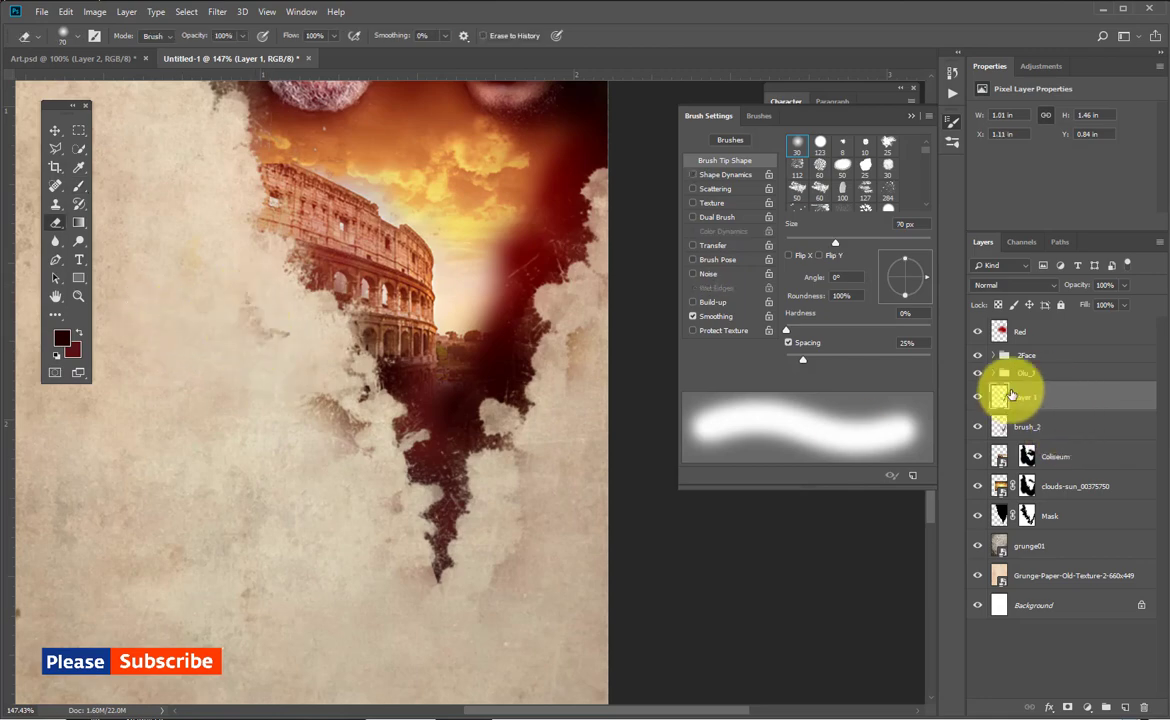
Hide Layer 1 and clean stray red paint off the parchment on brush_2, adjusting the soft eraser between 40 and 90 px.
{"action": "left_click", "coordinate": [971, 401]}
{"action": "left_click", "coordinate": [1039, 425]}
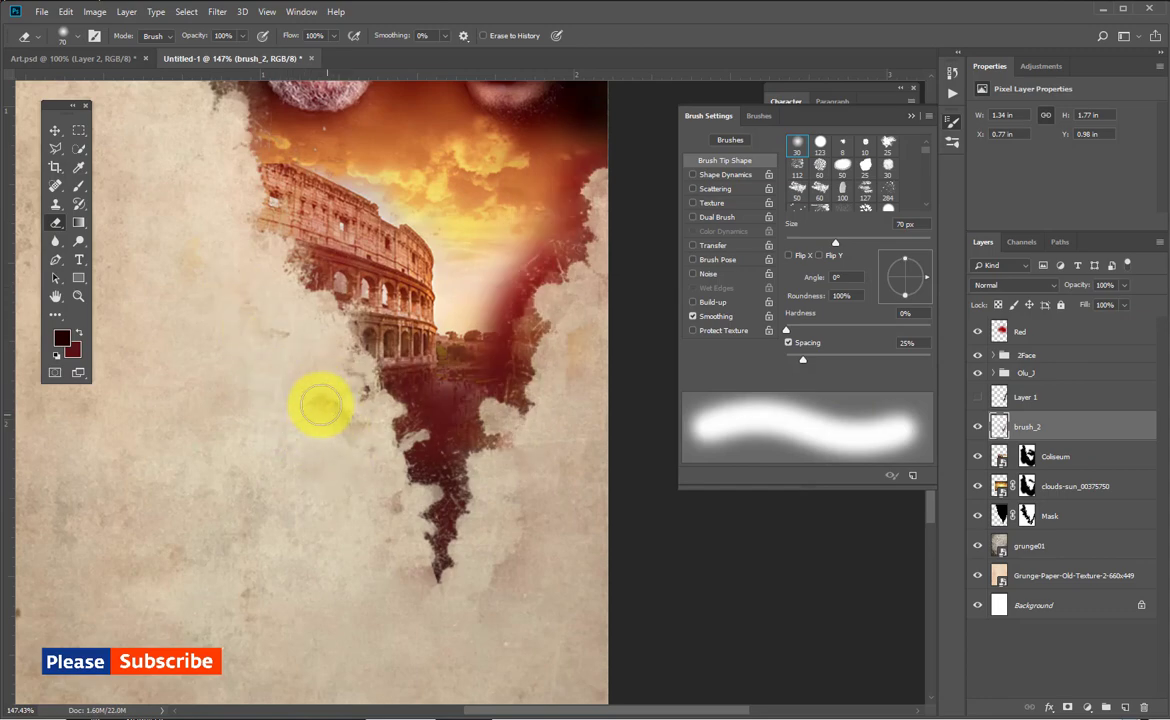
{"action": "key", "text": "bracketleft"}
{"action": "key", "text": "bracketleft"}
{"action": "key", "text": "bracketleft"}
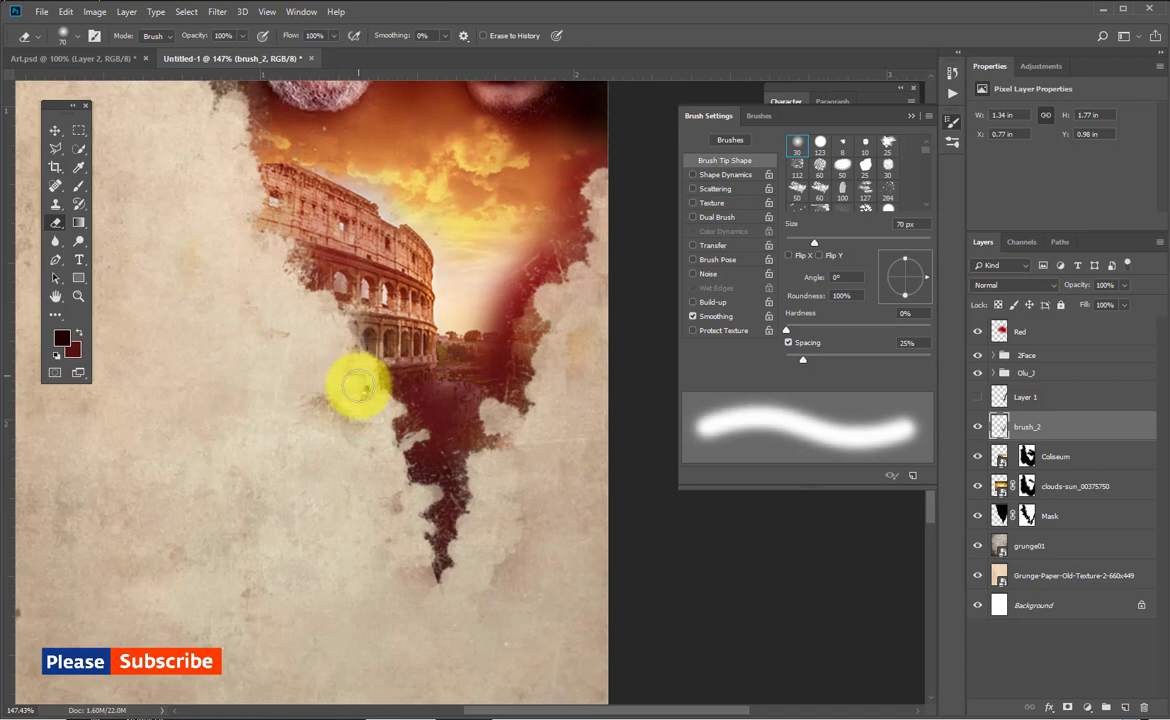
{"action": "key", "text": "bracketleft"}
{"action": "key", "text": "bracketleft"}
{"action": "key", "text": "bracketleft"}
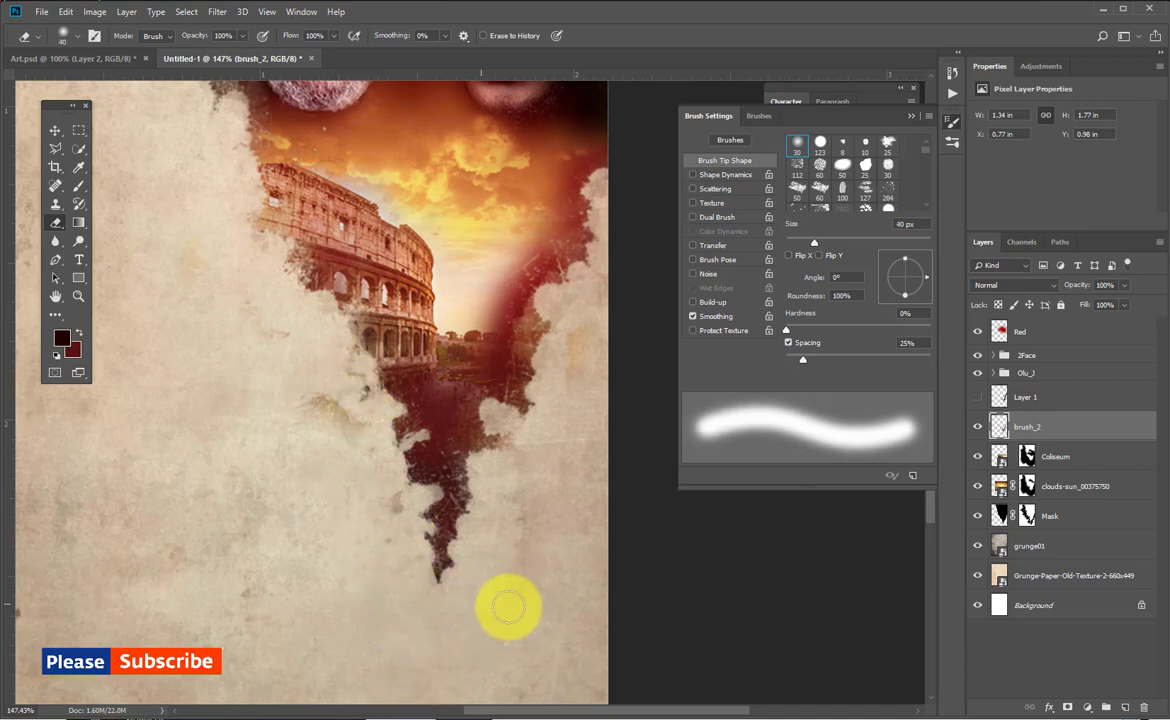
{"action": "key", "text": "bracketright"}
{"action": "key", "text": "bracketright"}
{"action": "key", "text": "bracketright"}
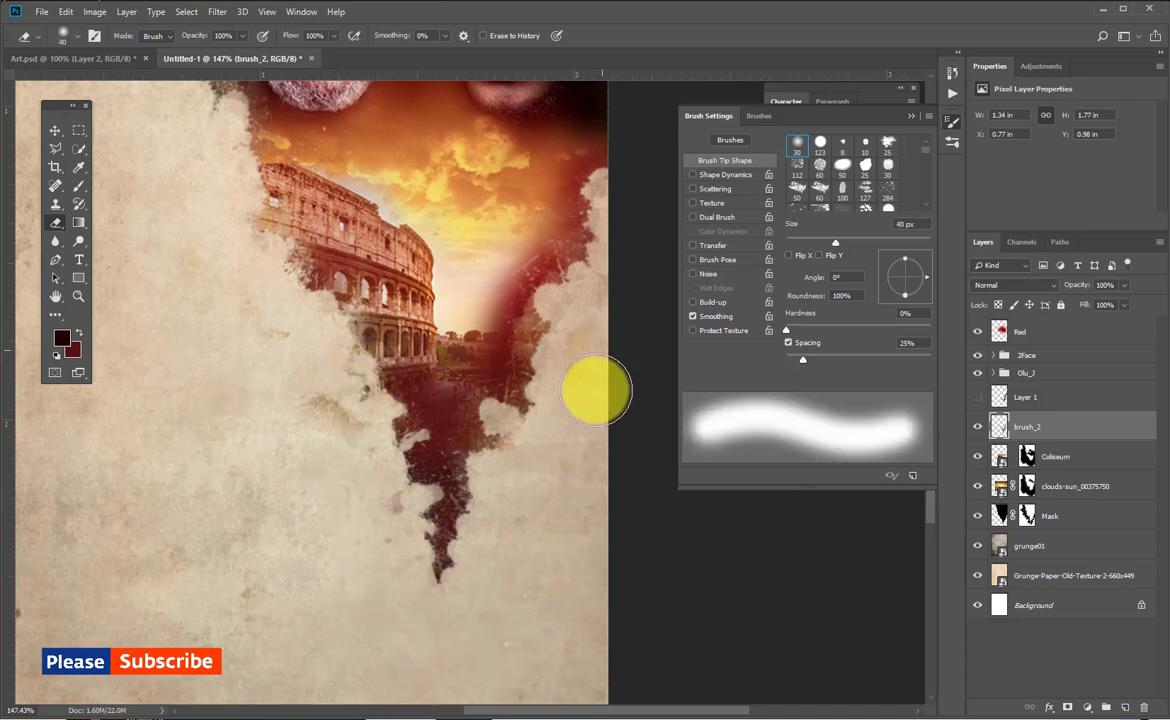
{"action": "left_click_drag", "start_coordinate": [541, 554], "coordinate": [528, 431]}
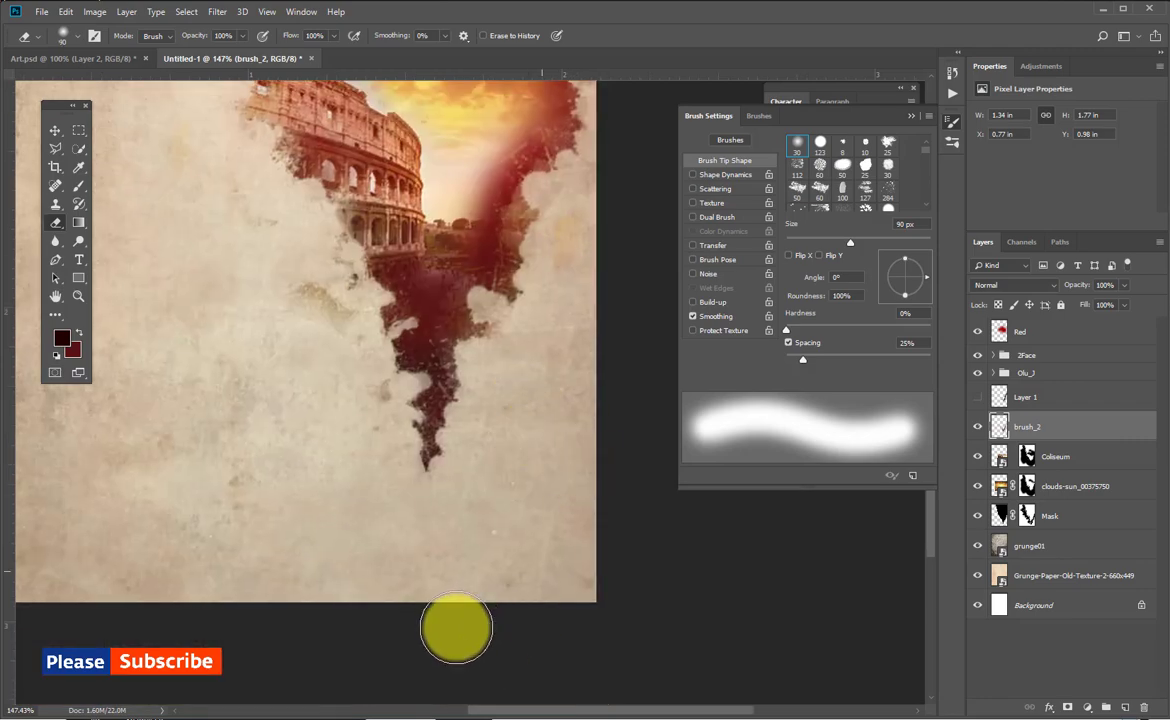
{"action": "left_click_drag", "start_coordinate": [273, 509], "coordinate": [303, 556]}
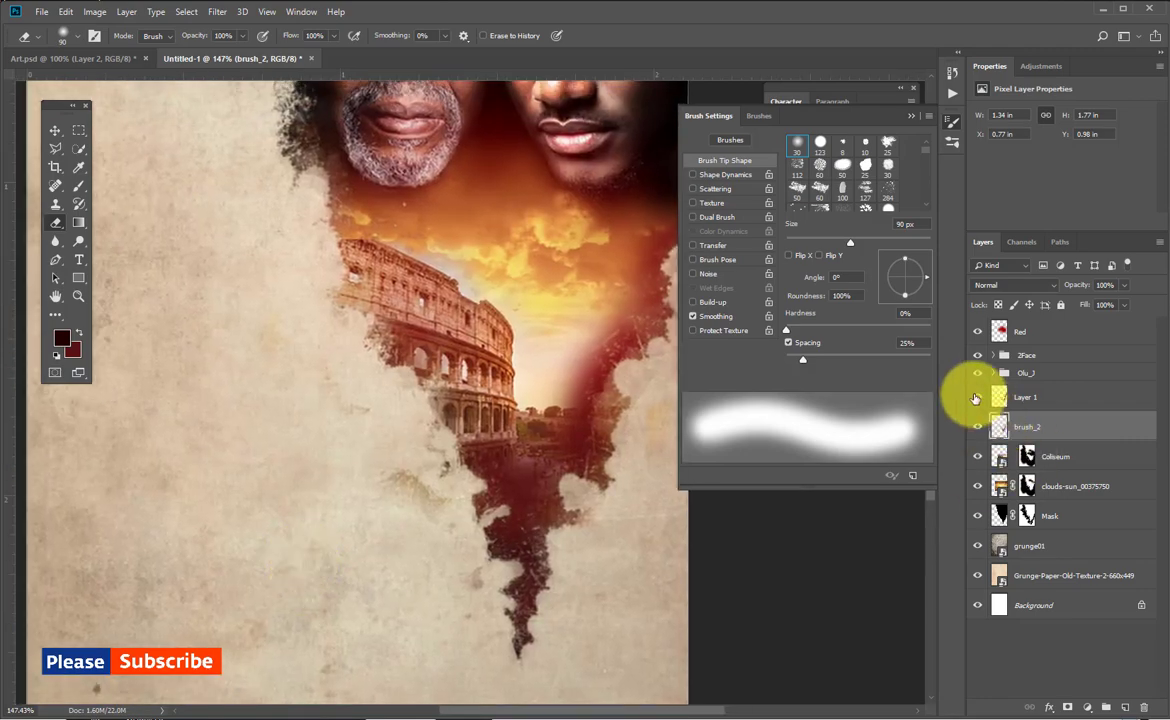
Show Layer 1 again, select it and review the shaded torn edges around the Coliseum.
{"action": "left_click", "coordinate": [975, 398]}
{"action": "left_click", "coordinate": [1037, 399]}
{"action": "left_click_drag", "start_coordinate": [398, 591], "coordinate": [352, 520]}
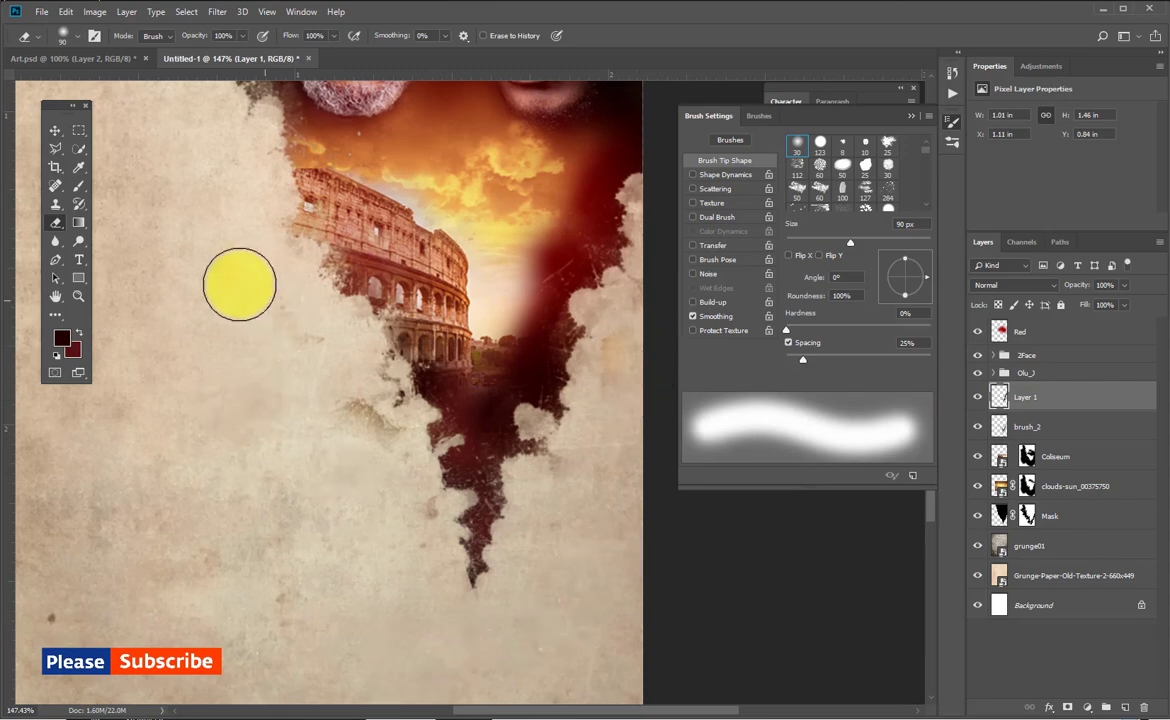
{"action": "scroll", "coordinate": [470, 560], "scroll_direction": "down", "scroll_amount": 3}
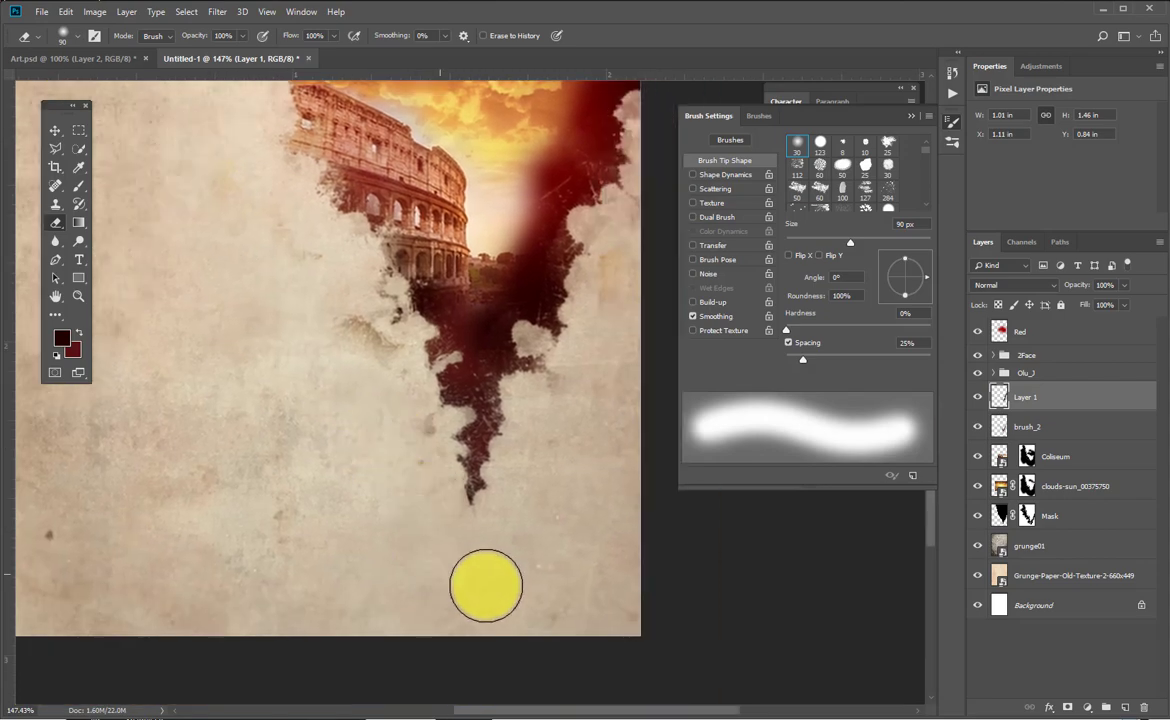
{"action": "left_click_drag", "start_coordinate": [598, 324], "coordinate": [557, 555]}
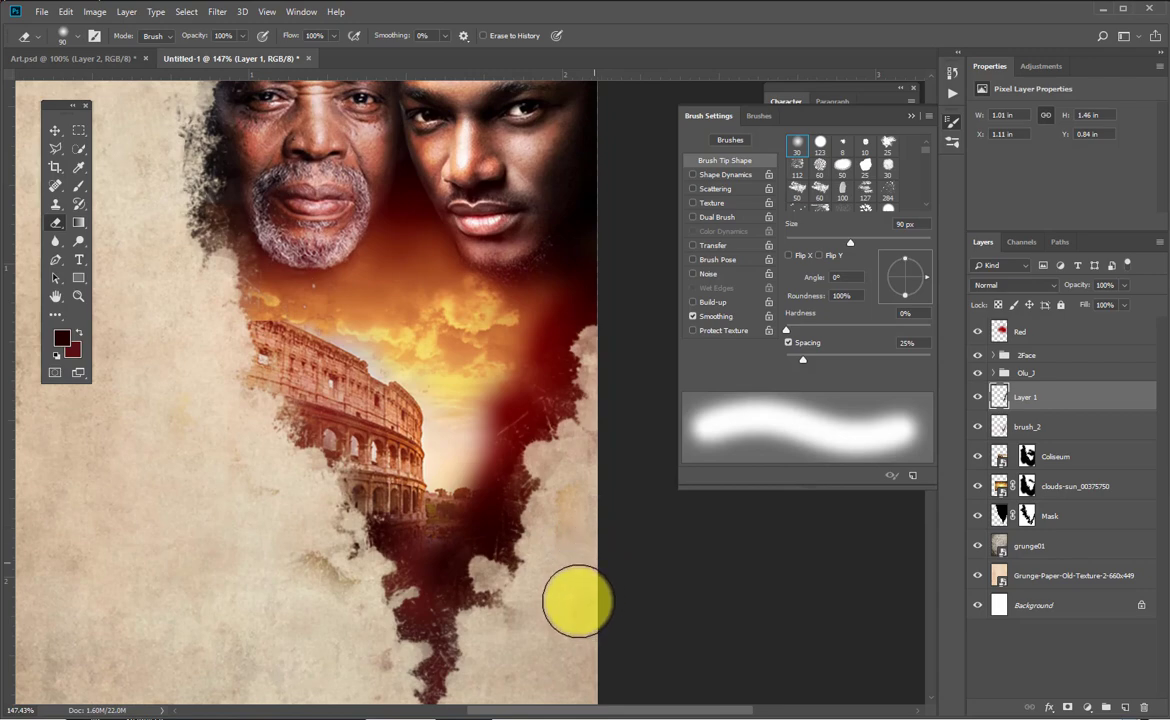
{"action": "left_click_drag", "start_coordinate": [650, 556], "coordinate": [653, 470]}
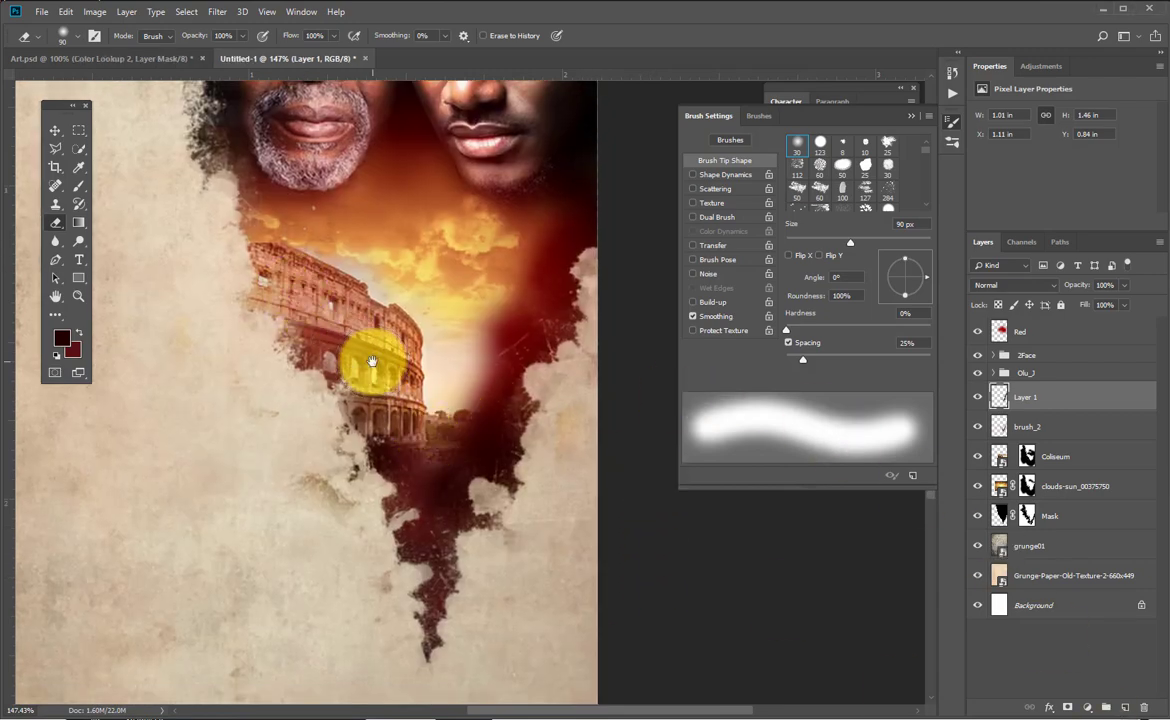
{"action": "left_click_drag", "start_coordinate": [298, 234], "coordinate": [324, 325]}
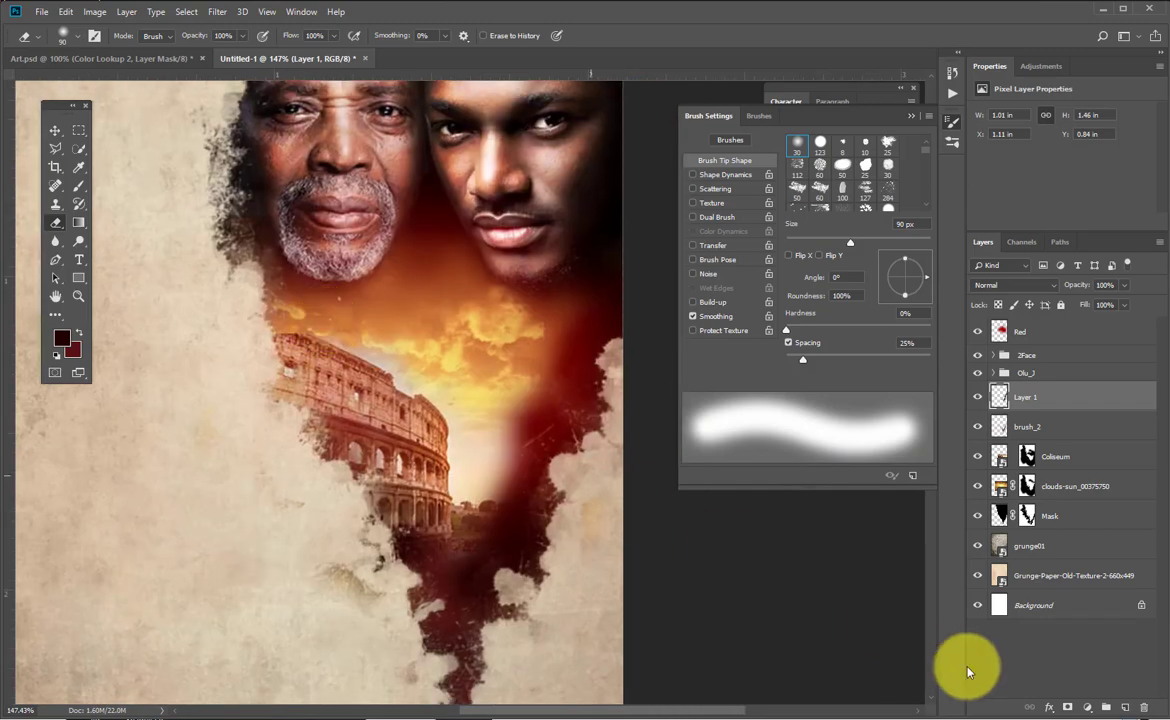
Add a Color Lookup adjustment layer using EdgyAmber.3DL and place it directly above the Coliseum layer.
{"action": "left_click", "coordinate": [1087, 707]}
{"action": "left_click", "coordinate": [1097, 630]}
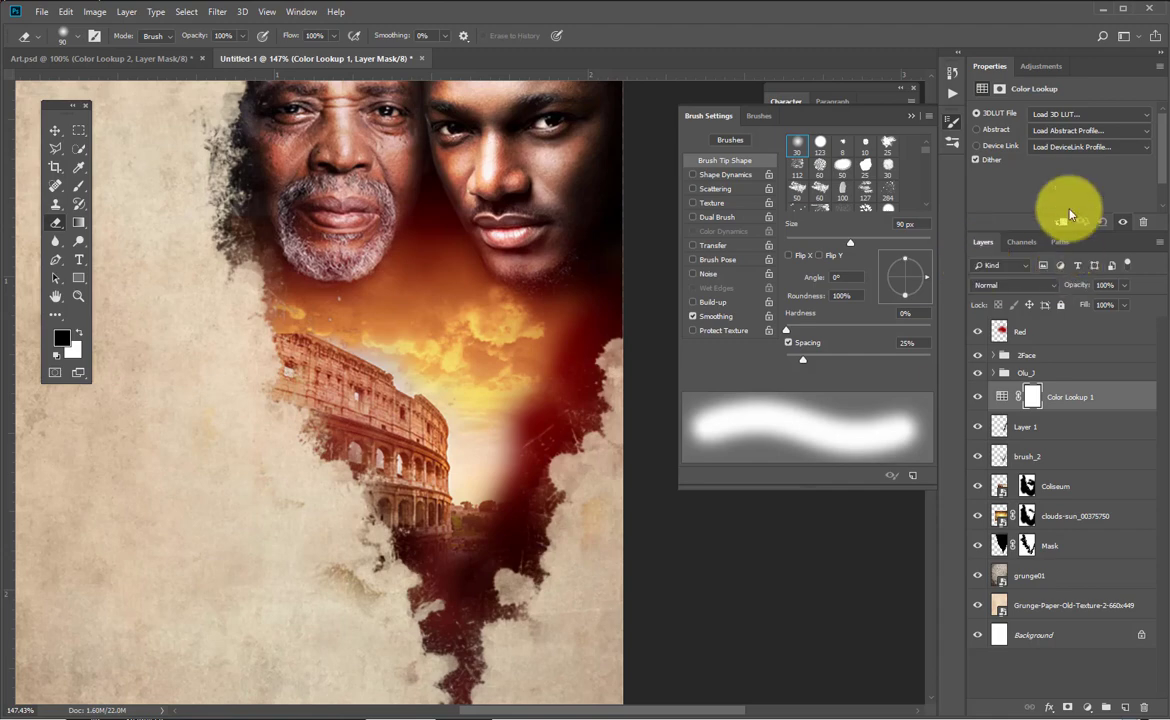
{"action": "left_click", "coordinate": [1072, 116]}
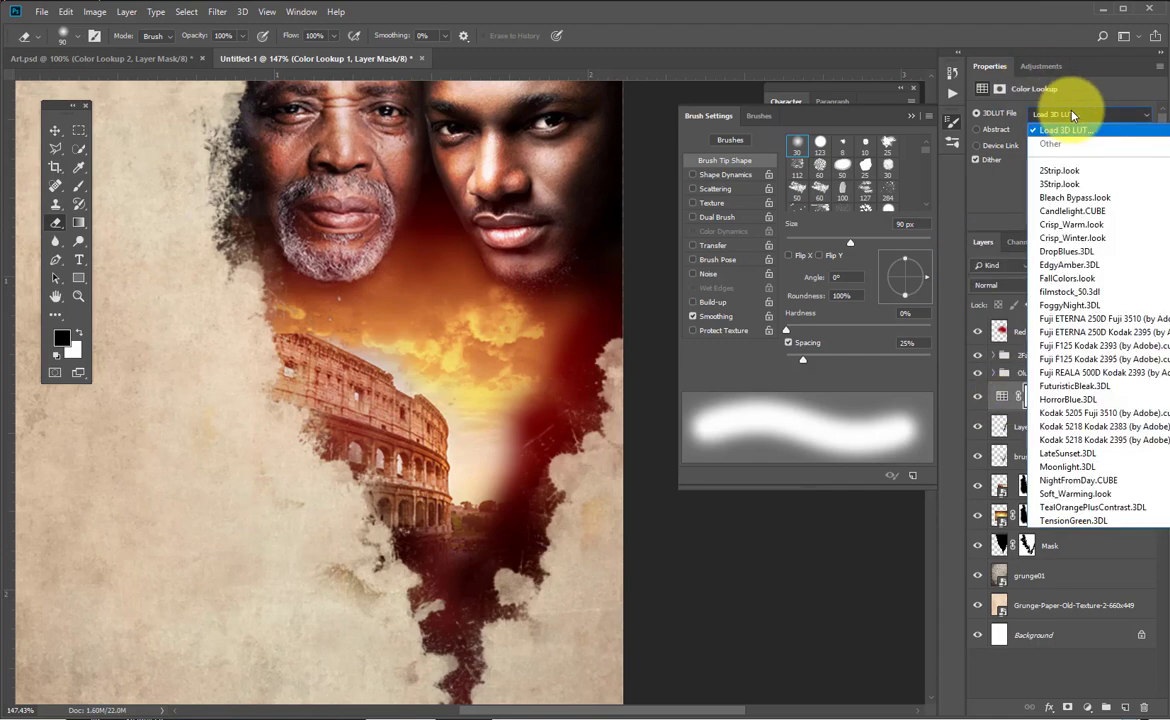
{"action": "left_click", "coordinate": [1074, 264]}
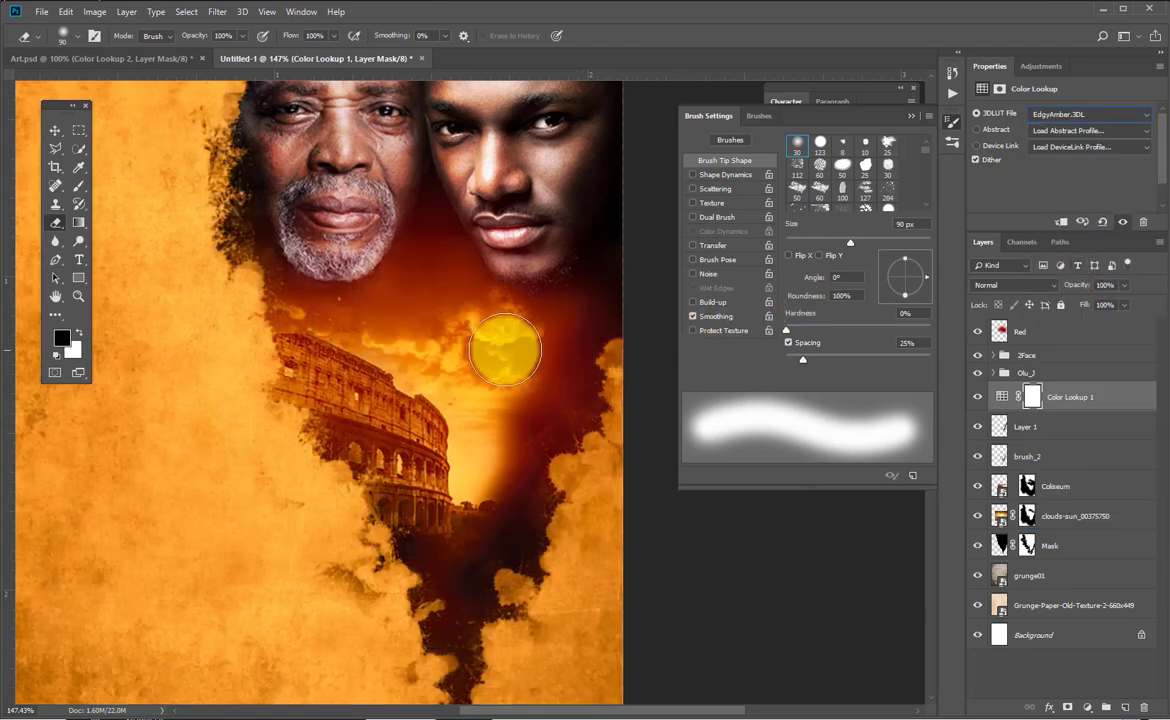
{"action": "mouse_move", "coordinate": [1105, 418]}
{"action": "left_mouse_down"}
{"action": "mouse_move", "coordinate": [1105, 400]}
{"action": "mouse_move", "coordinate": [1075, 528]}
{"action": "mouse_move", "coordinate": [1068, 452]}
{"action": "left_mouse_up"}
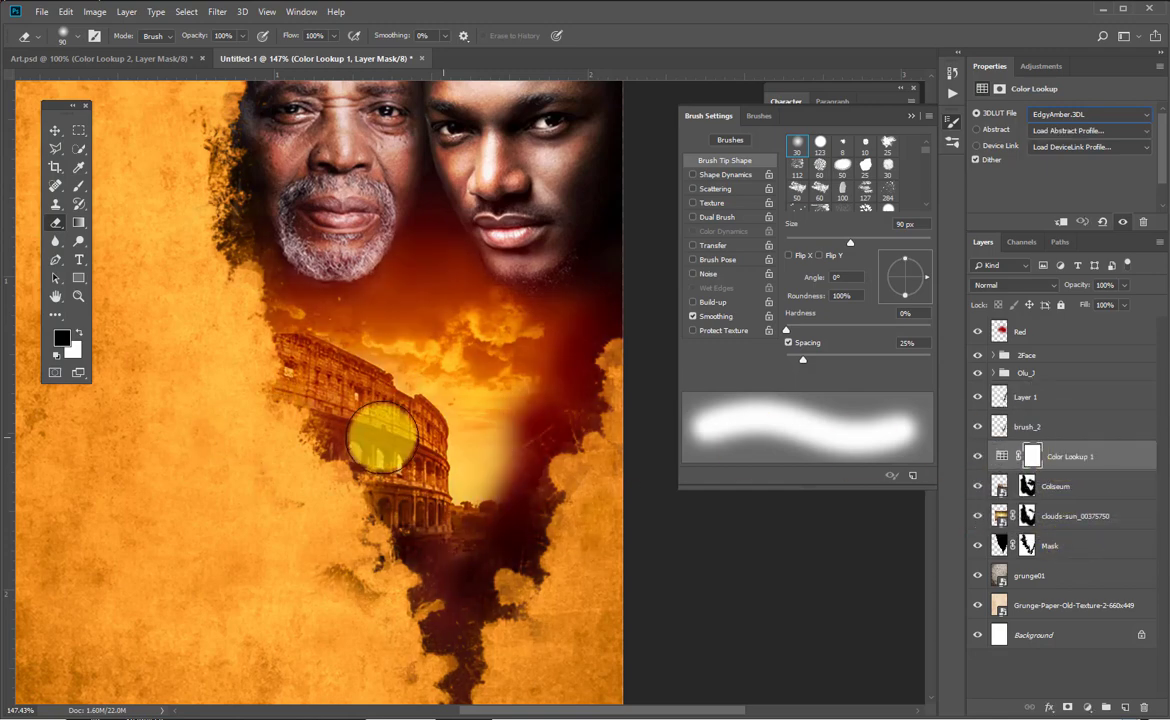
Lower the Color Lookup adjustment layer's opacity to roughly 40%.
{"action": "scroll", "coordinate": [381, 437], "scroll_direction": "down", "scroll_amount": 5}
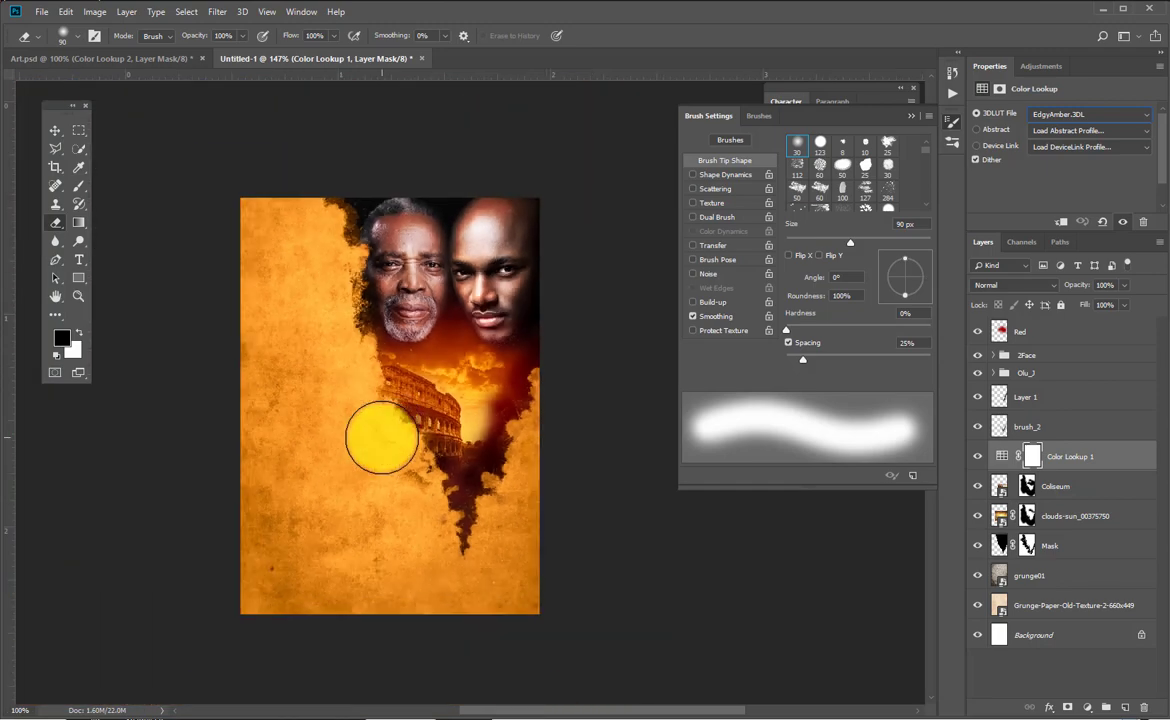
{"action": "scroll", "coordinate": [447, 287], "scroll_direction": "up", "scroll_amount": 4}
{"action": "left_click_drag", "start_coordinate": [496, 335], "coordinate": [402, 384]}
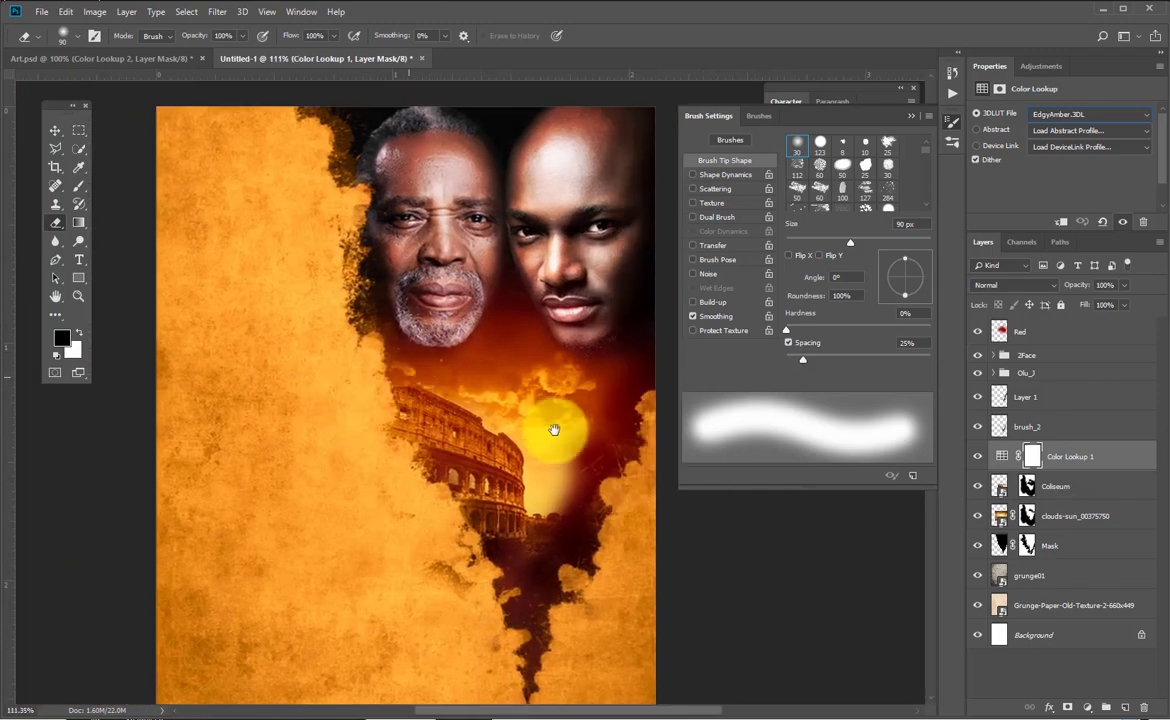
{"action": "left_click", "coordinate": [1081, 306]}
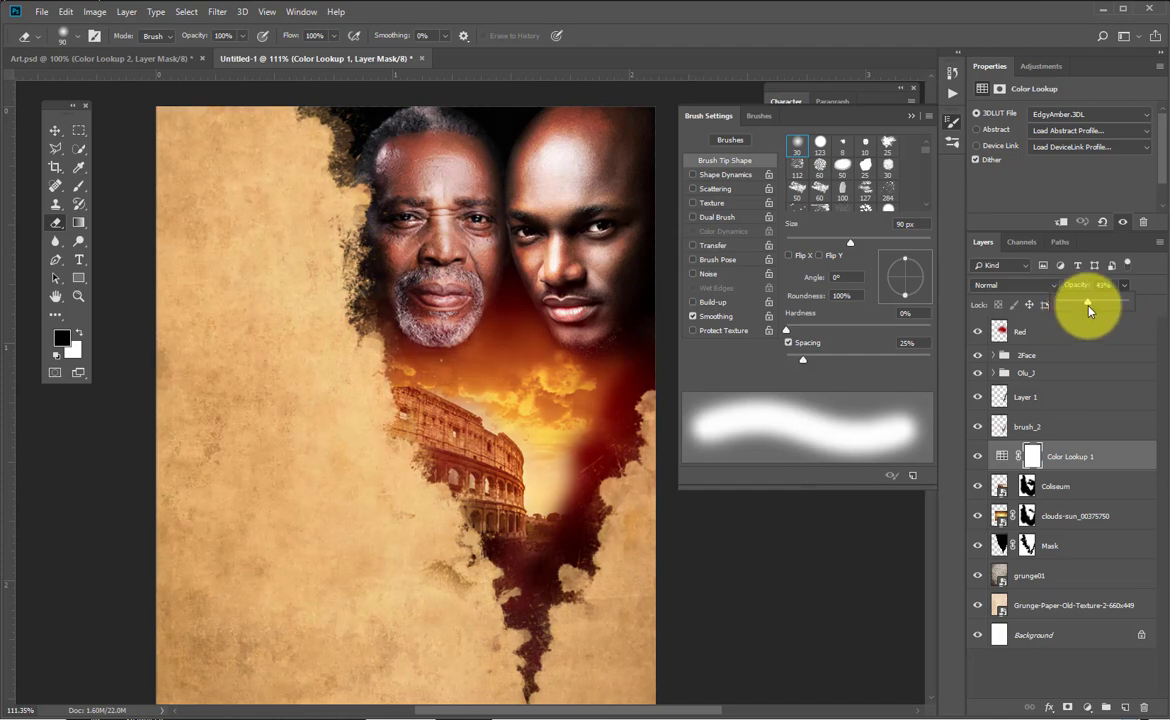
Duplicate the Coliseum layer together with its mask.
{"action": "left_click", "coordinate": [993, 487]}
{"action": "left_click", "coordinate": [994, 487]}
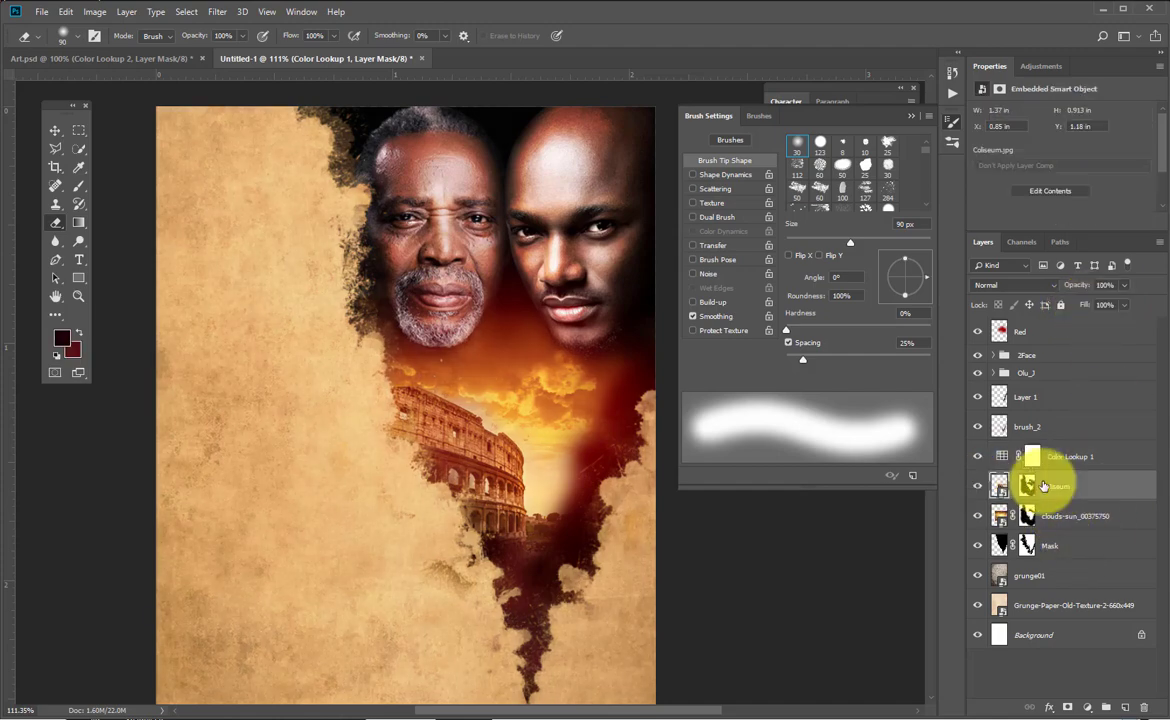
{"action": "key", "text": "ctrl+j"}
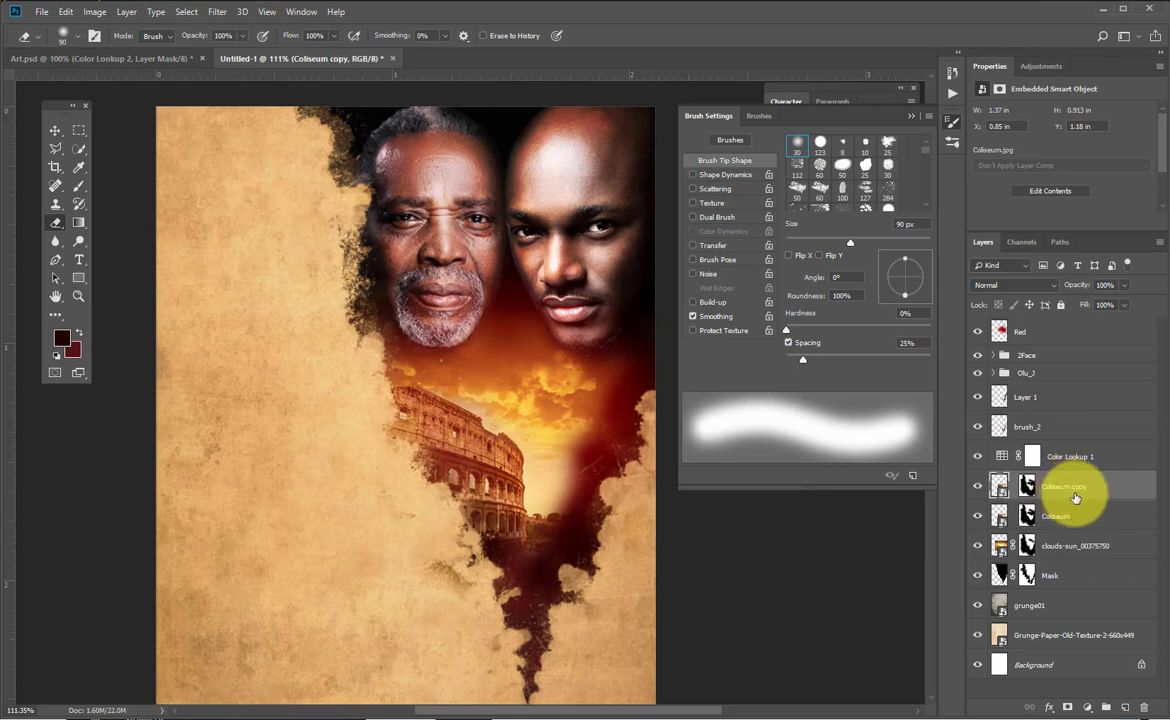
Move the Coliseum copy layer above the Color Lookup adjustment layer and set its blend mode to Soft Light.
{"action": "left_click_drag", "start_coordinate": [1075, 492], "coordinate": [1073, 446]}
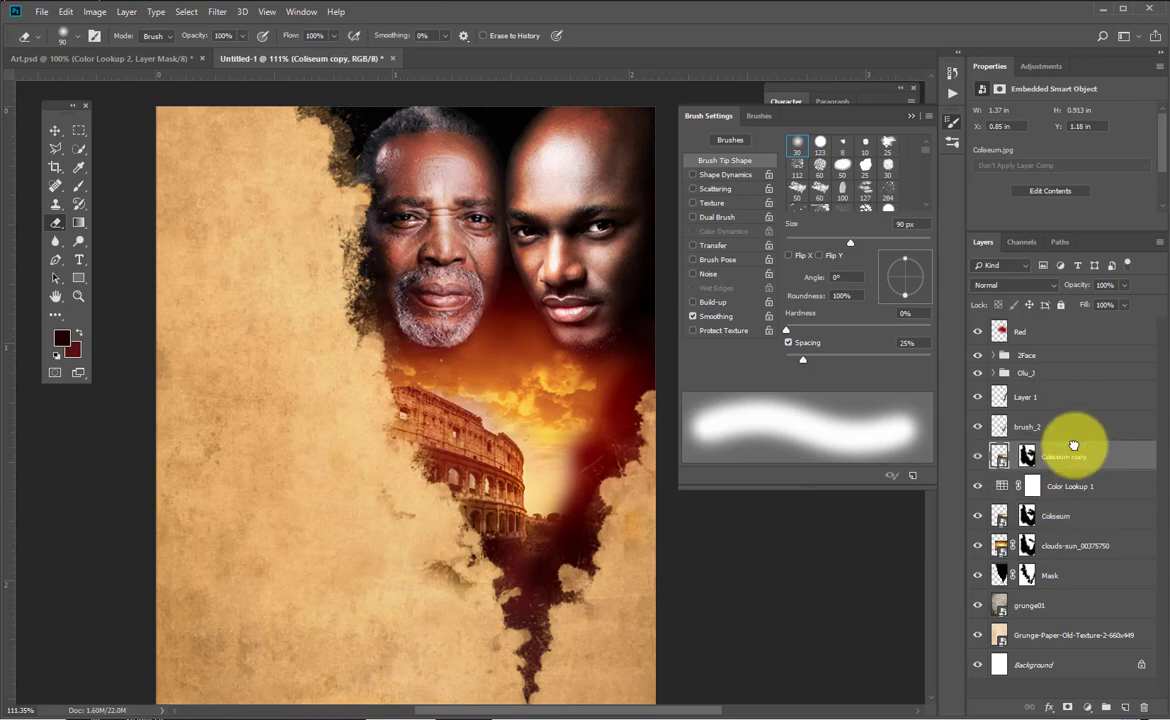
{"action": "left_click", "coordinate": [1030, 286]}
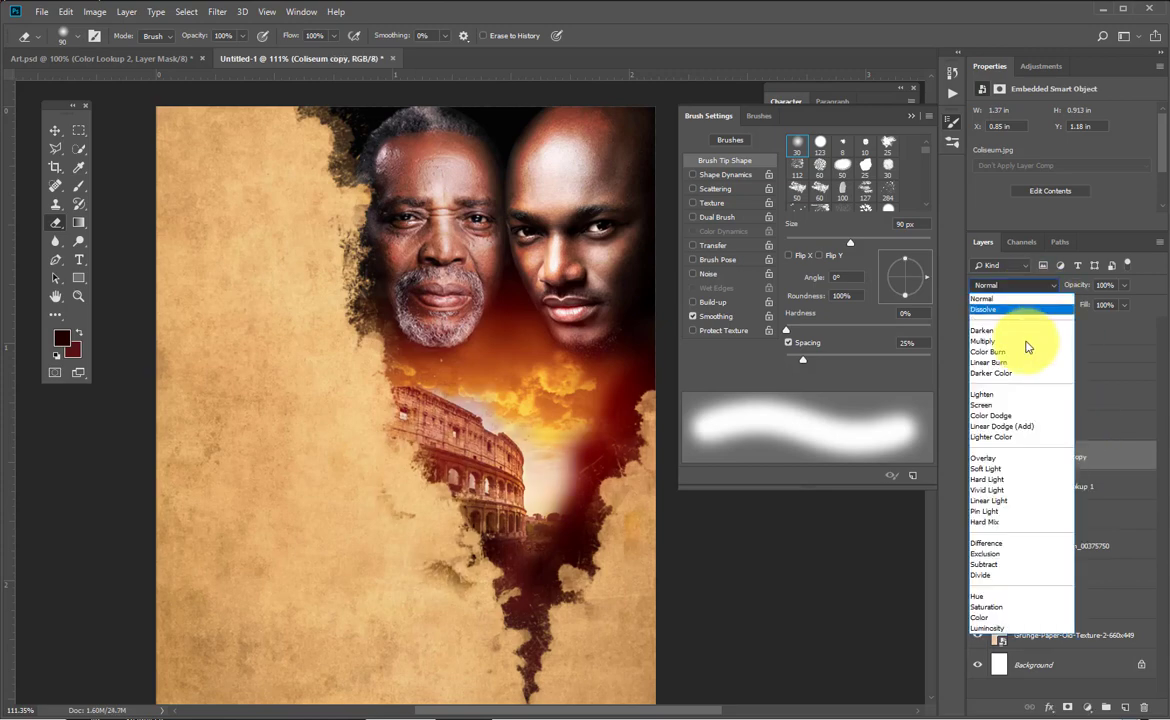
{"action": "left_click", "coordinate": [1002, 470]}
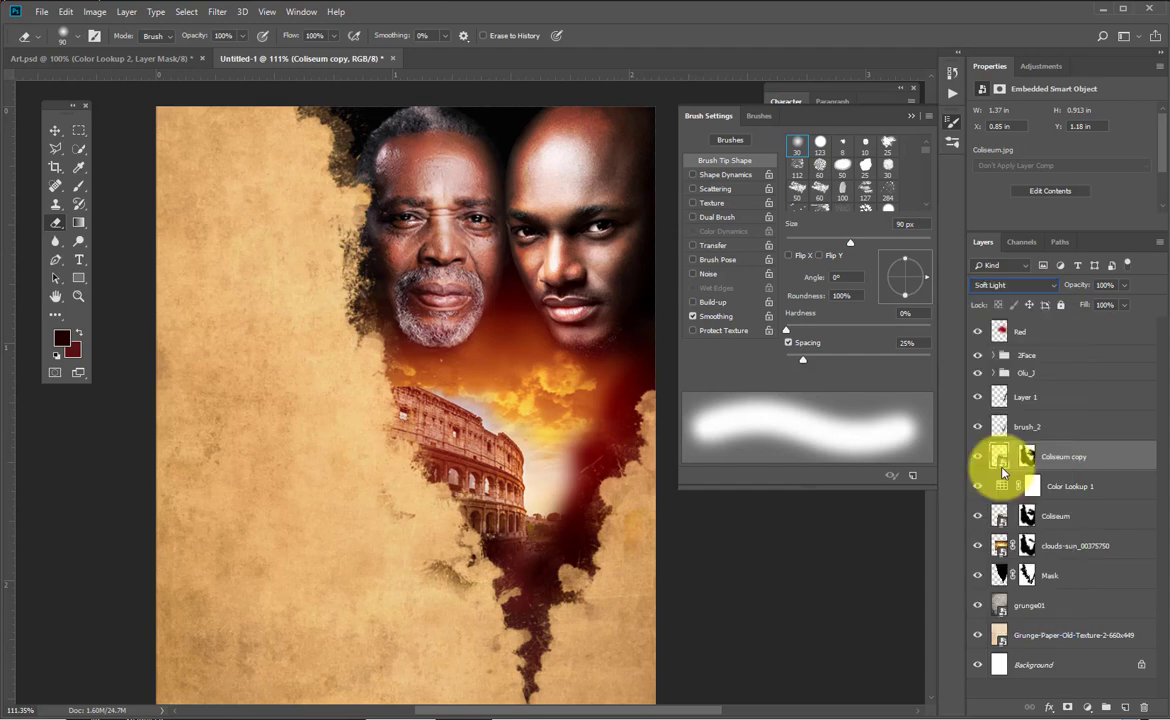
Try the Color blend mode on the Coliseum copy layer and return it to Soft Light.
{"action": "left_click", "coordinate": [1024, 288]}
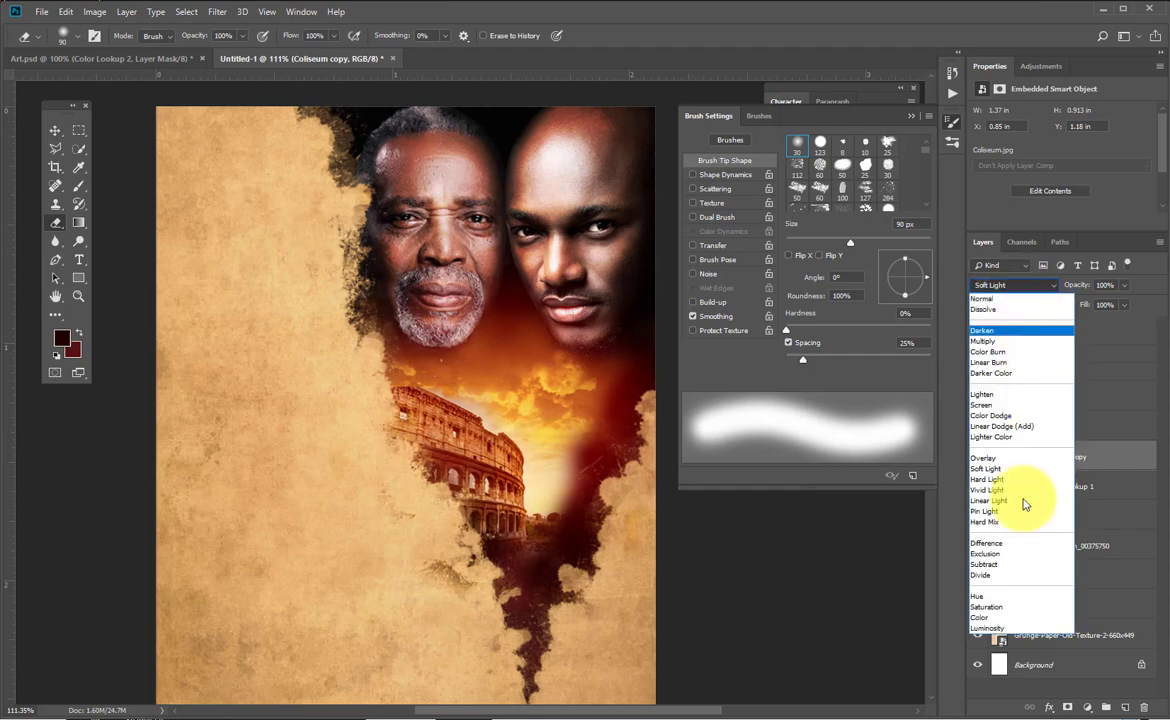
{"action": "left_click", "coordinate": [990, 618]}
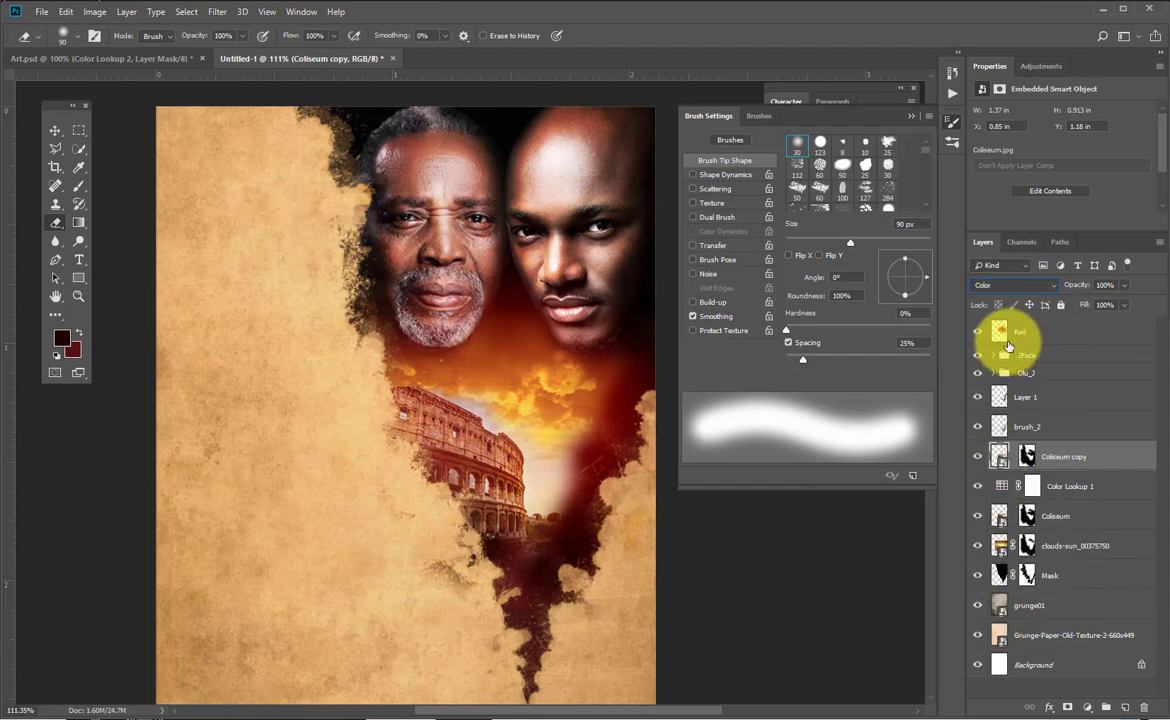
{"action": "left_click", "coordinate": [1016, 286]}
{"action": "left_click", "coordinate": [1000, 468]}
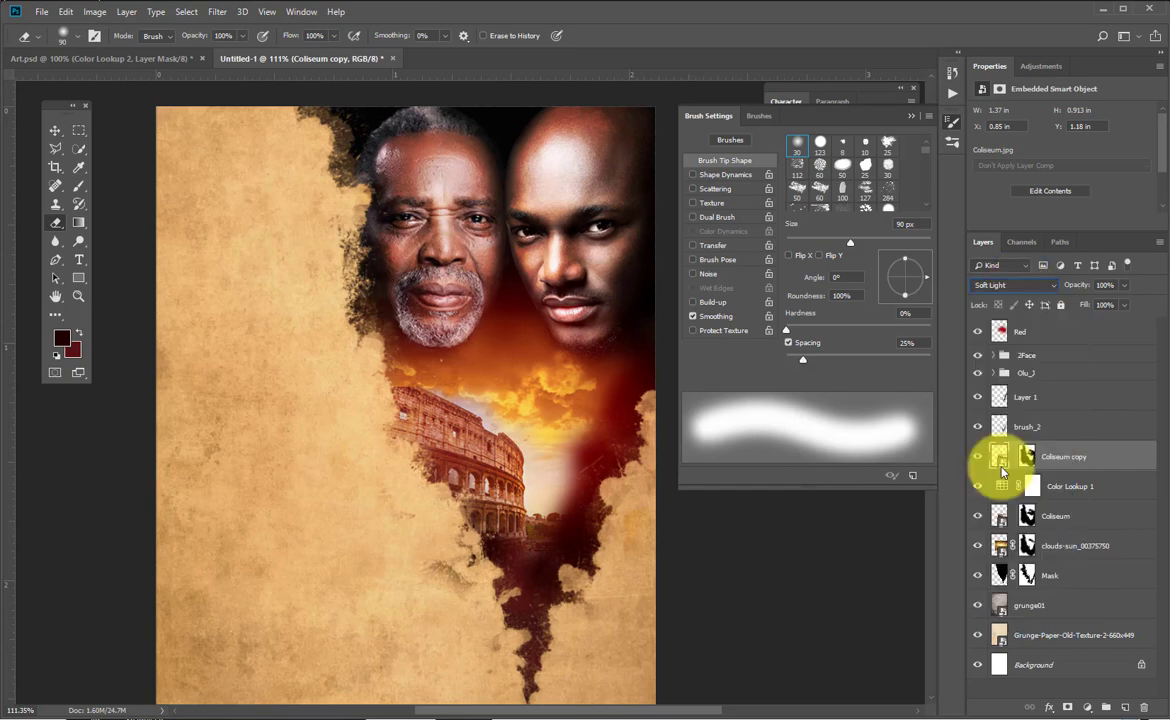
Rasterize the Coliseum copy layer and lower its opacity to 61%.
{"action": "left_click", "coordinate": [464, 472]}
{"action": "left_click", "coordinate": [694, 291]}
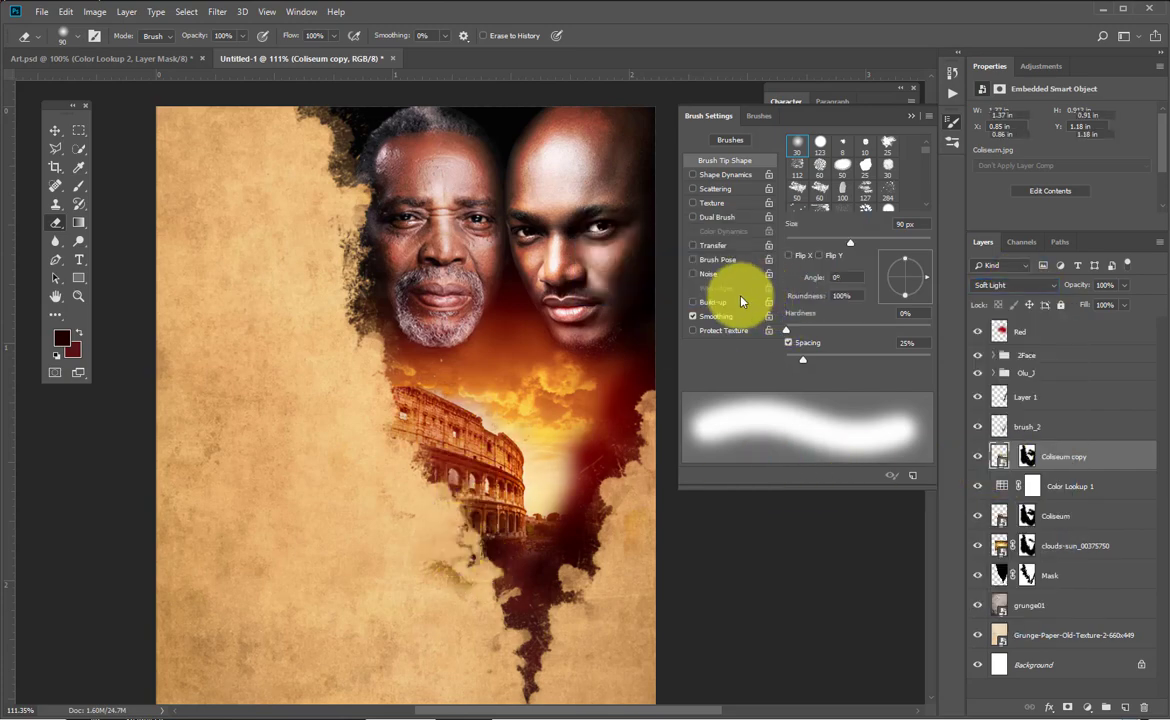
{"action": "key", "text": "v"}
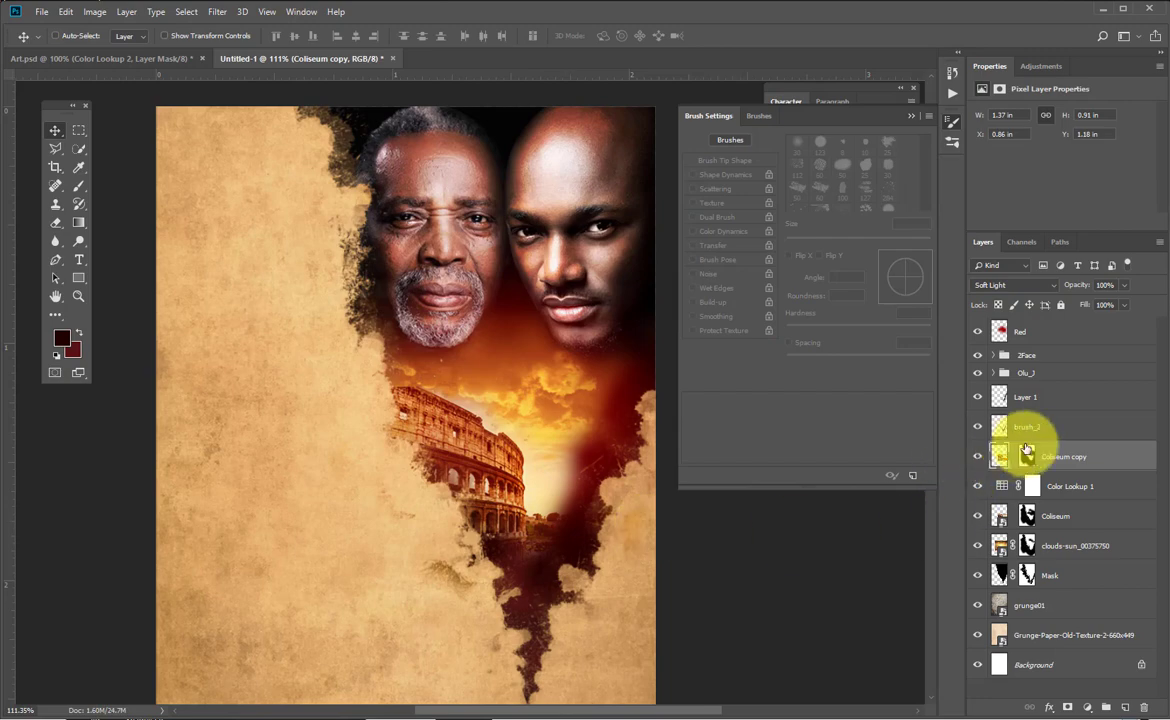
{"action": "left_click", "coordinate": [1125, 285]}
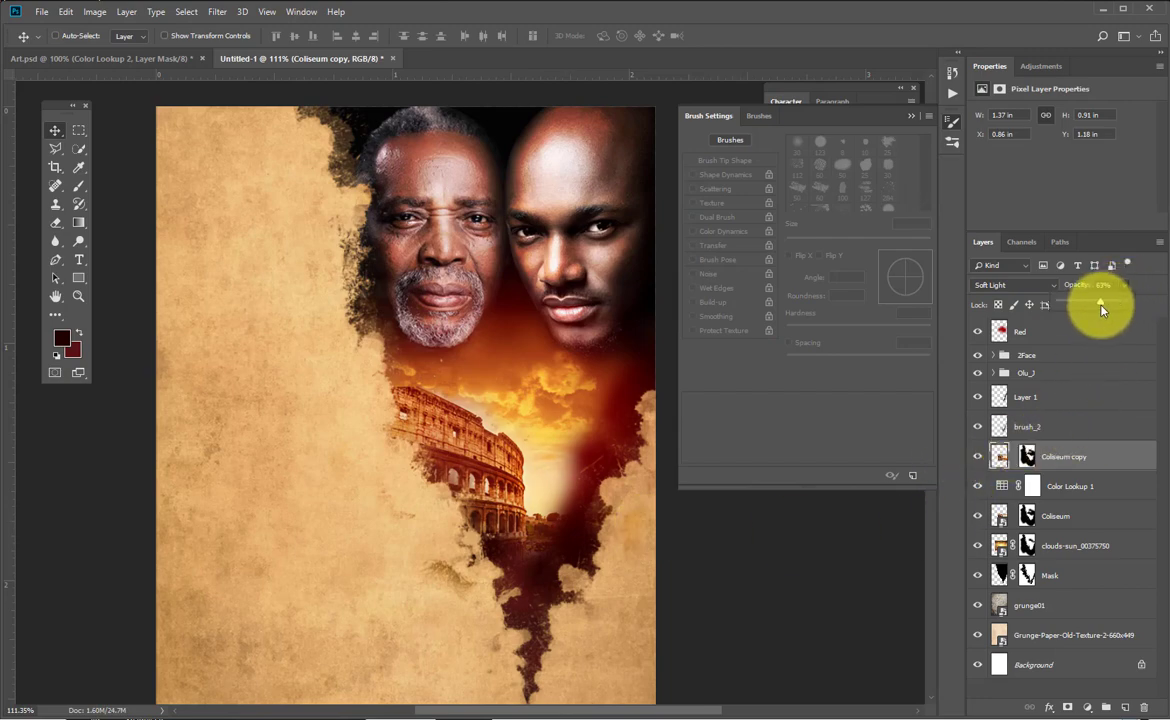
{"action": "left_click_drag", "start_coordinate": [1101, 311], "coordinate": [1098, 313]}
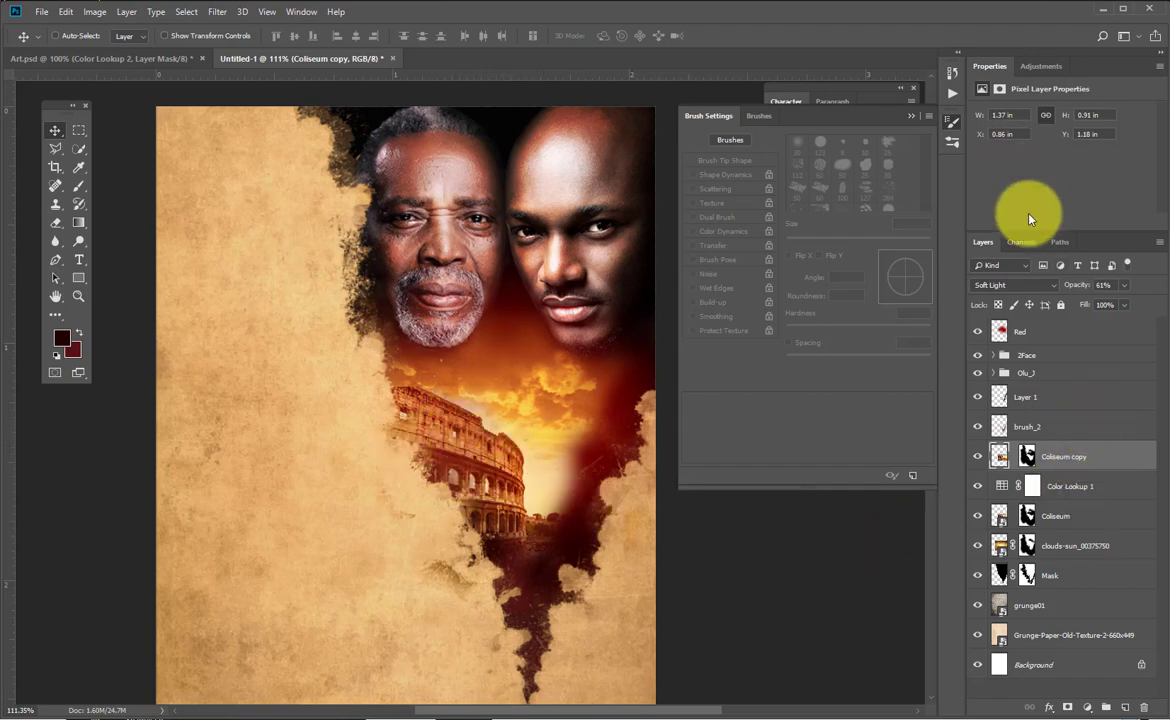
{"action": "left_click", "coordinate": [1042, 67]}
{"action": "left_click", "coordinate": [1040, 100]}
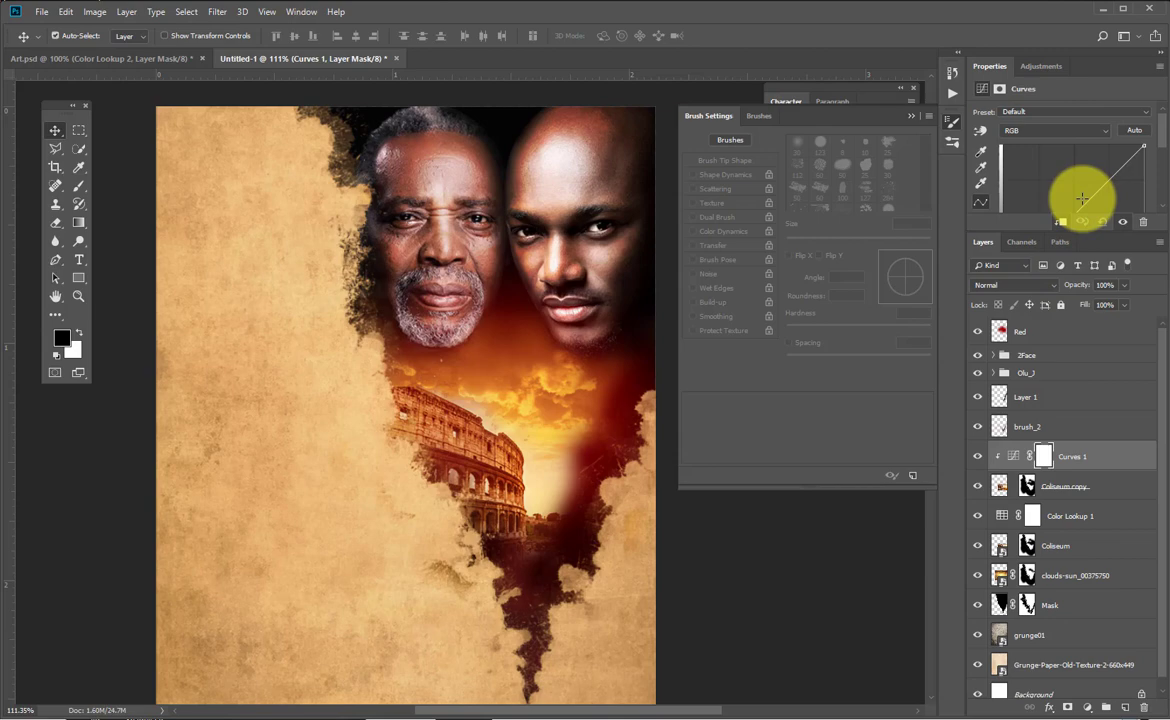
{"action": "key", "text": "ctrl+z"}
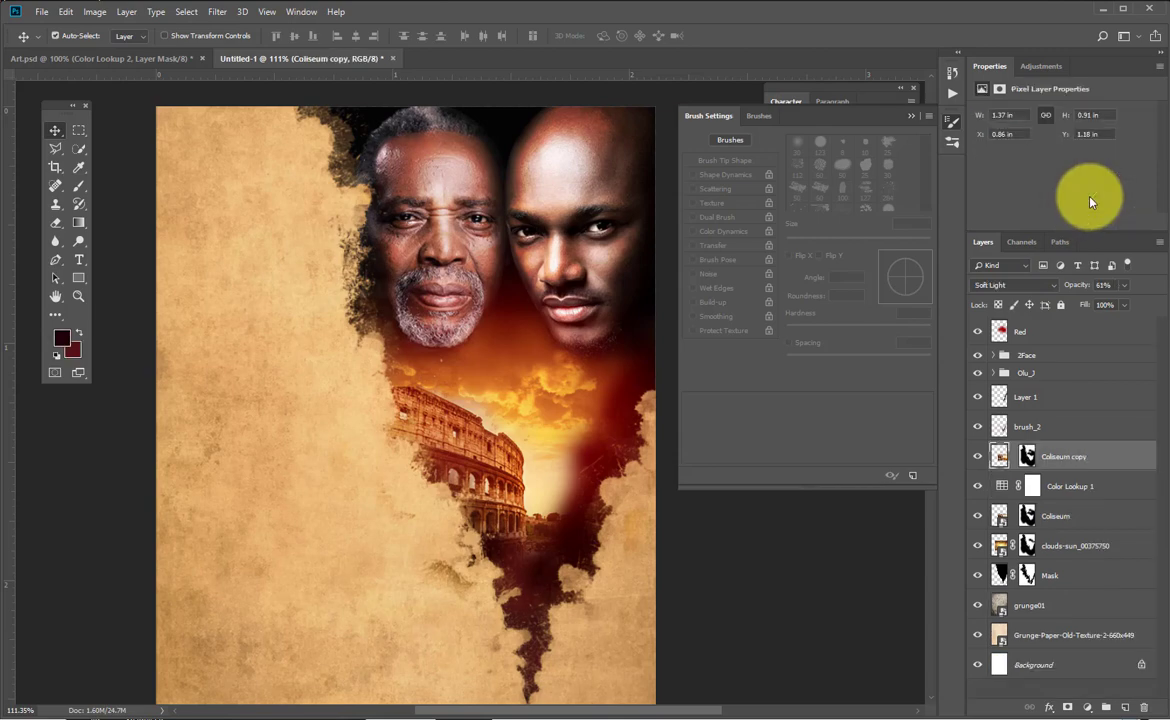
Add a Levels adjustment clipped to the Coliseum copy with input levels of 39, 1.04 and 197.
{"action": "left_click", "coordinate": [1042, 68]}
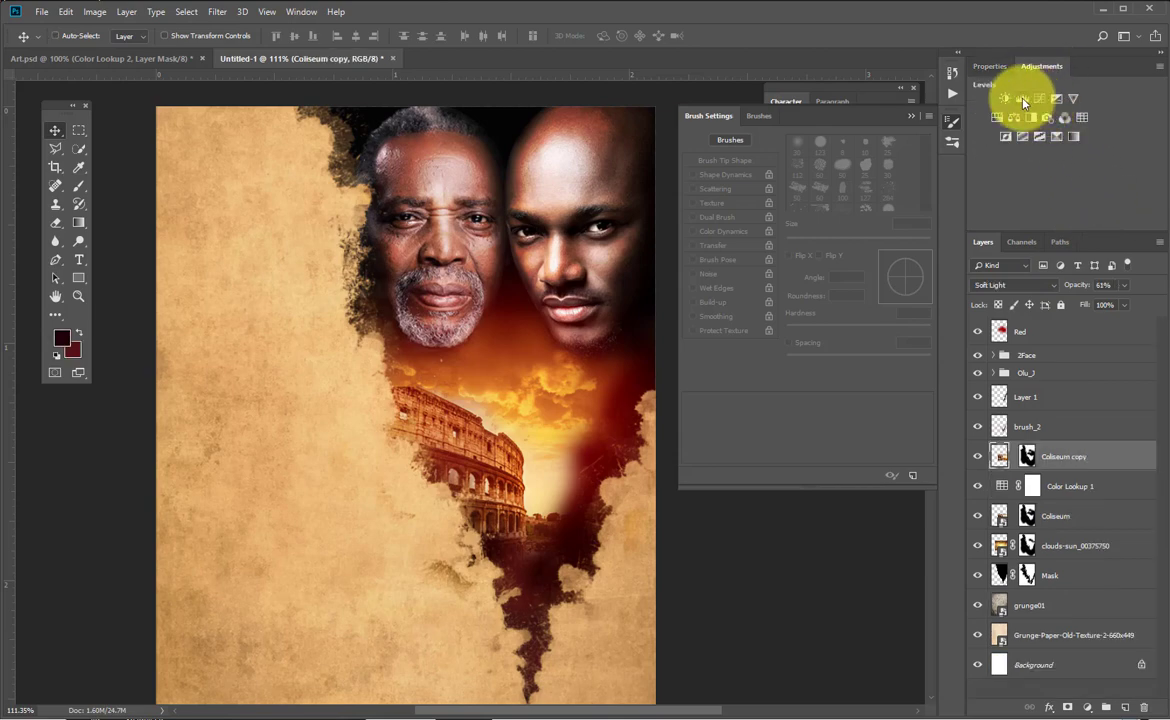
{"action": "left_click", "coordinate": [1022, 100]}
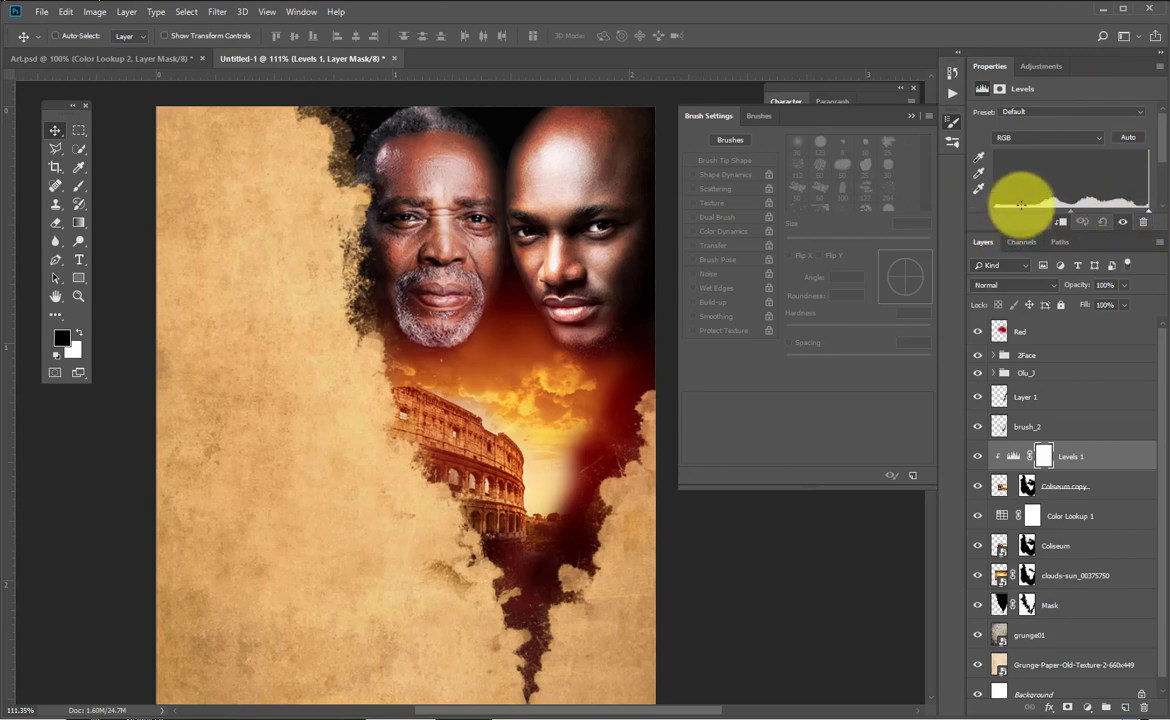
{"action": "left_click_drag", "start_coordinate": [1156, 230], "coordinate": [1151, 279]}
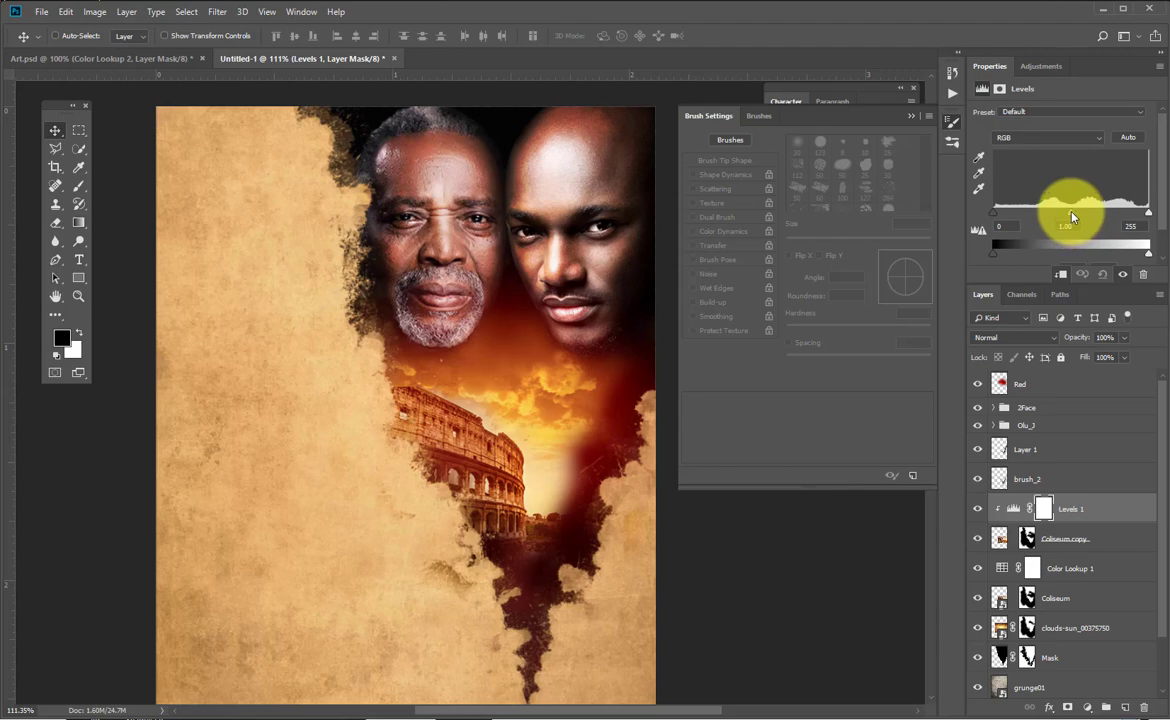
{"action": "left_click_drag", "start_coordinate": [1072, 217], "coordinate": [1062, 220]}
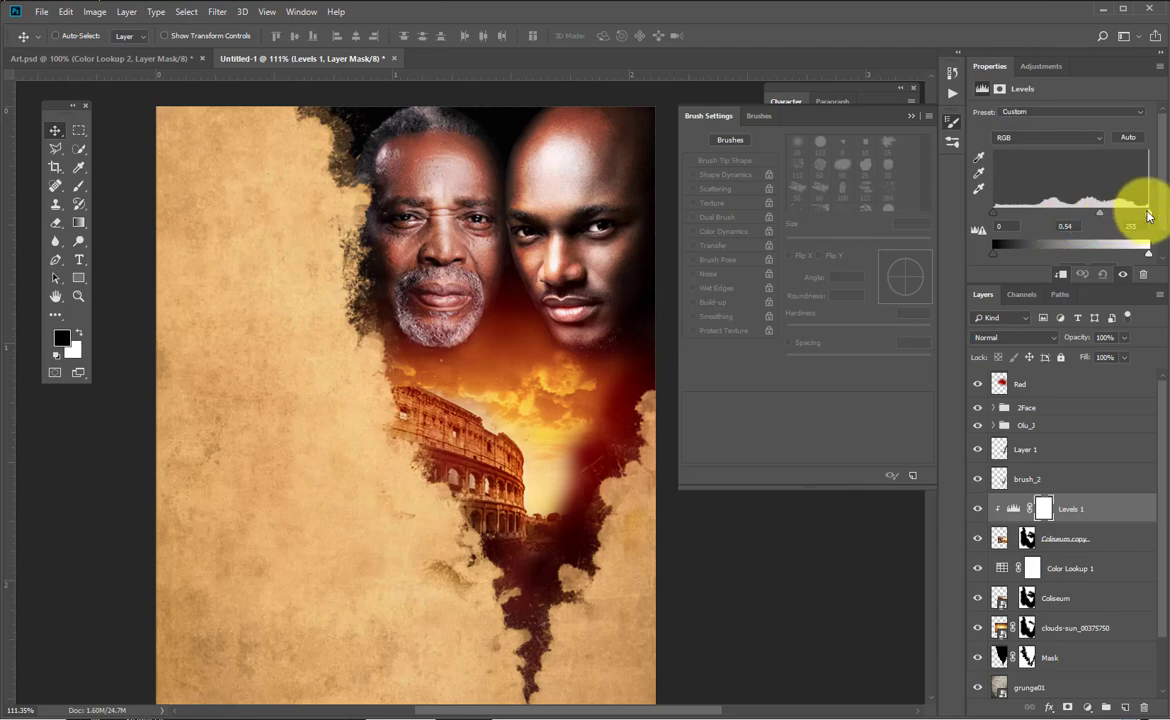
{"action": "left_click_drag", "start_coordinate": [1122, 220], "coordinate": [1115, 222]}
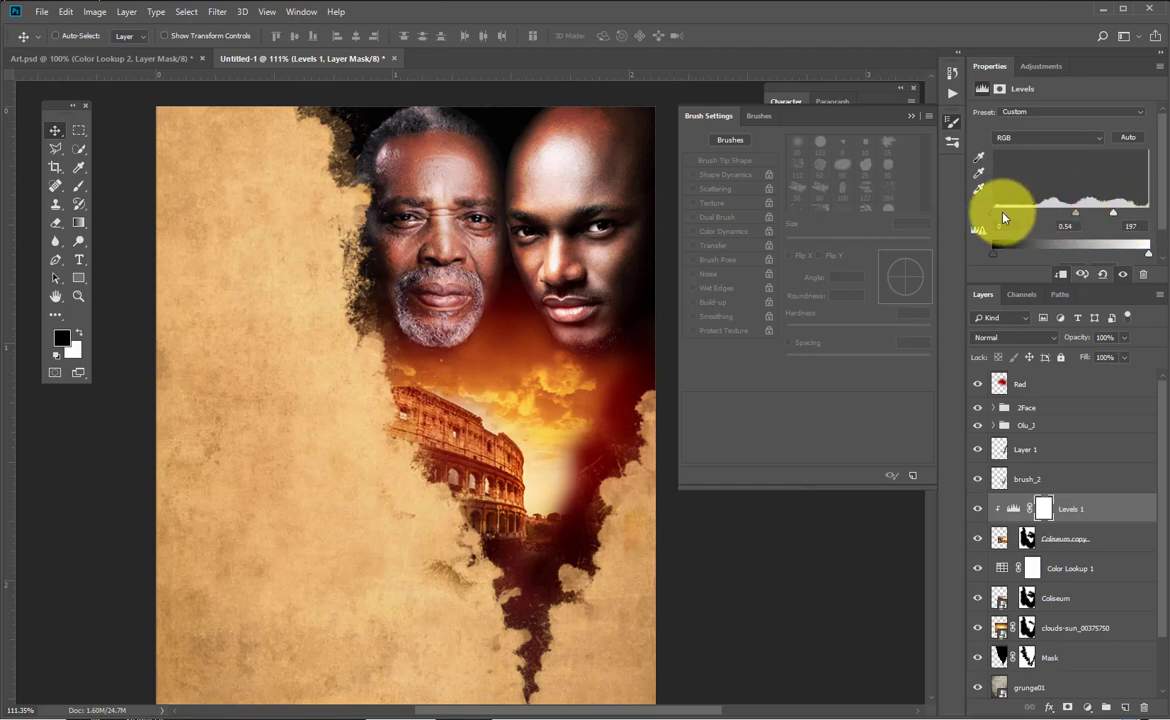
{"action": "mouse_move", "coordinate": [1004, 218]}
{"action": "left_mouse_down"}
{"action": "mouse_move", "coordinate": [1023, 198]}
{"action": "mouse_move", "coordinate": [1050, 218]}
{"action": "mouse_move", "coordinate": [1078, 218]}
{"action": "mouse_move", "coordinate": [1065, 222]}
{"action": "left_mouse_up"}
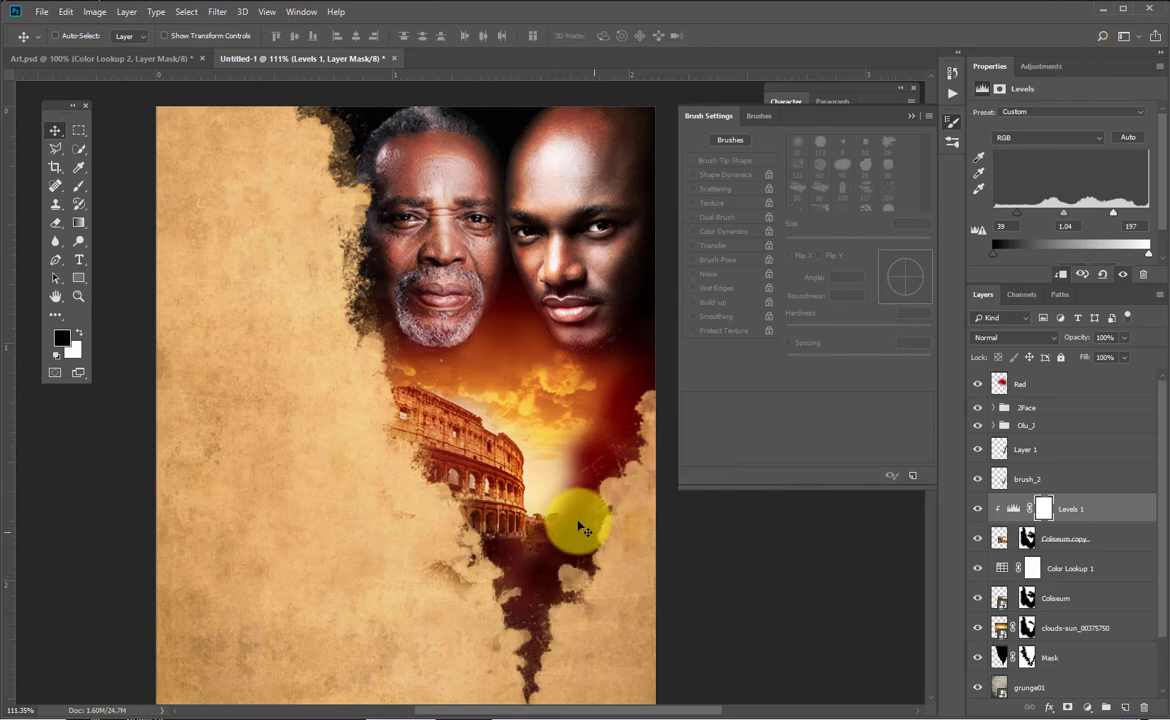
Lower the Color Lookup adjustment layer's opacity to 30%.
{"action": "left_click_drag", "start_coordinate": [593, 549], "coordinate": [574, 465]}
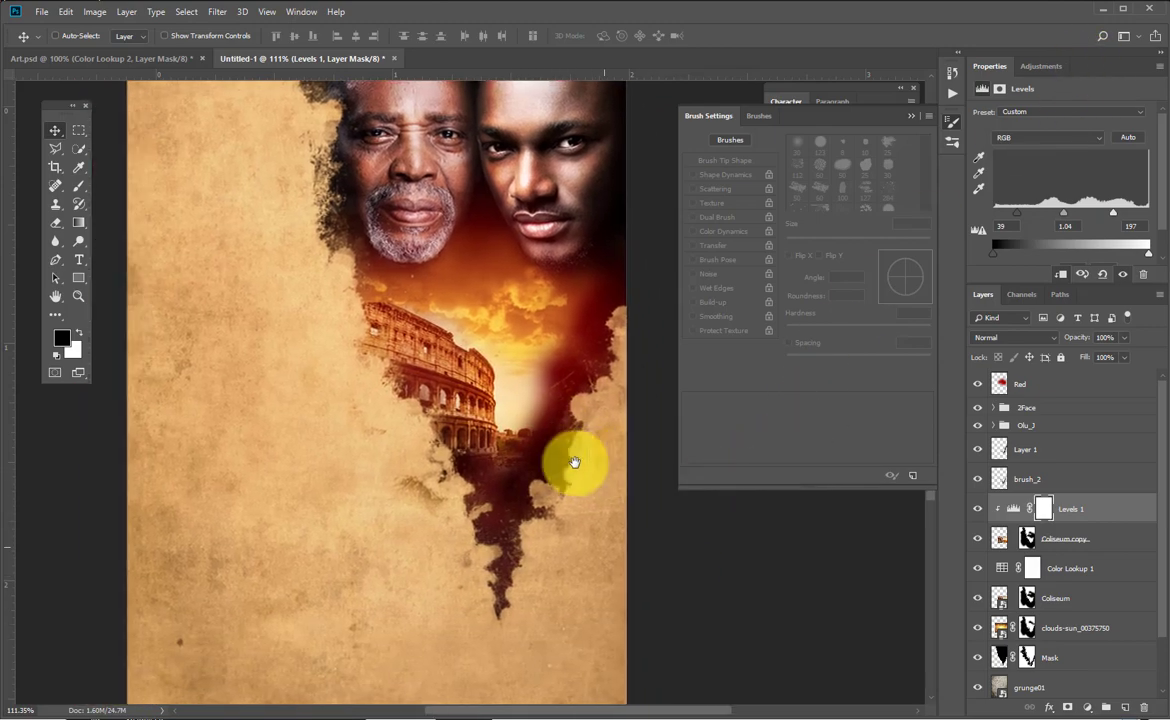
{"action": "left_click", "coordinate": [1084, 537]}
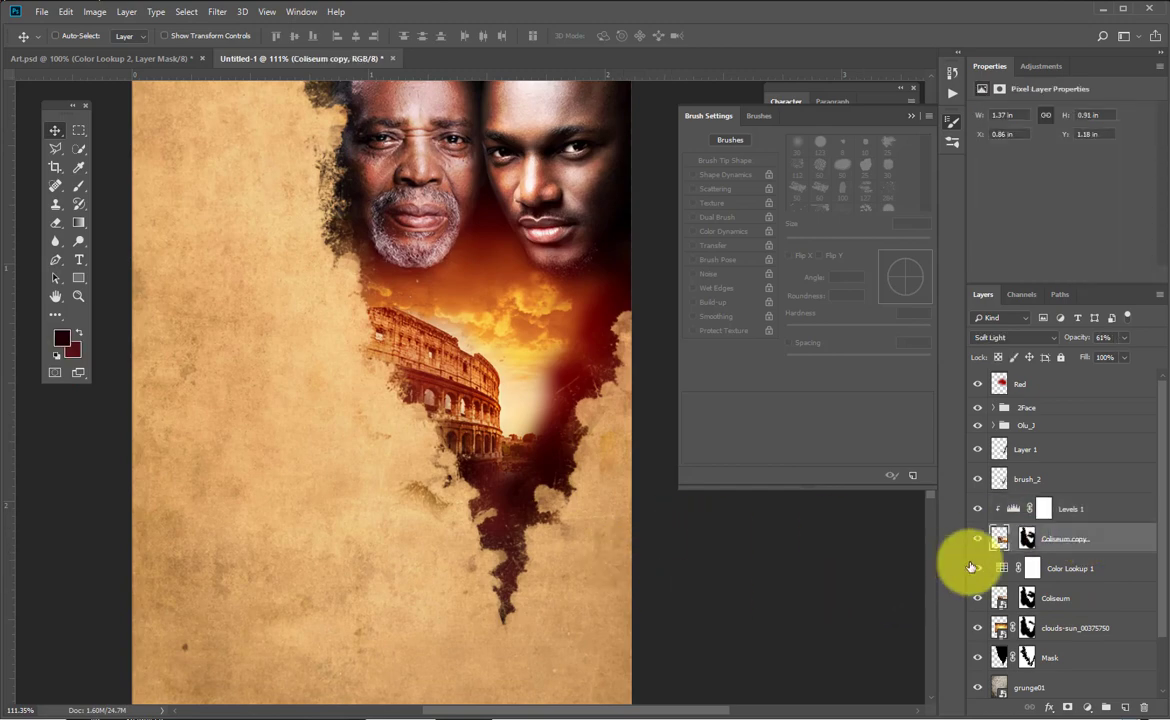
{"action": "scroll", "coordinate": [1010, 580], "scroll_direction": "down", "scroll_amount": 2}
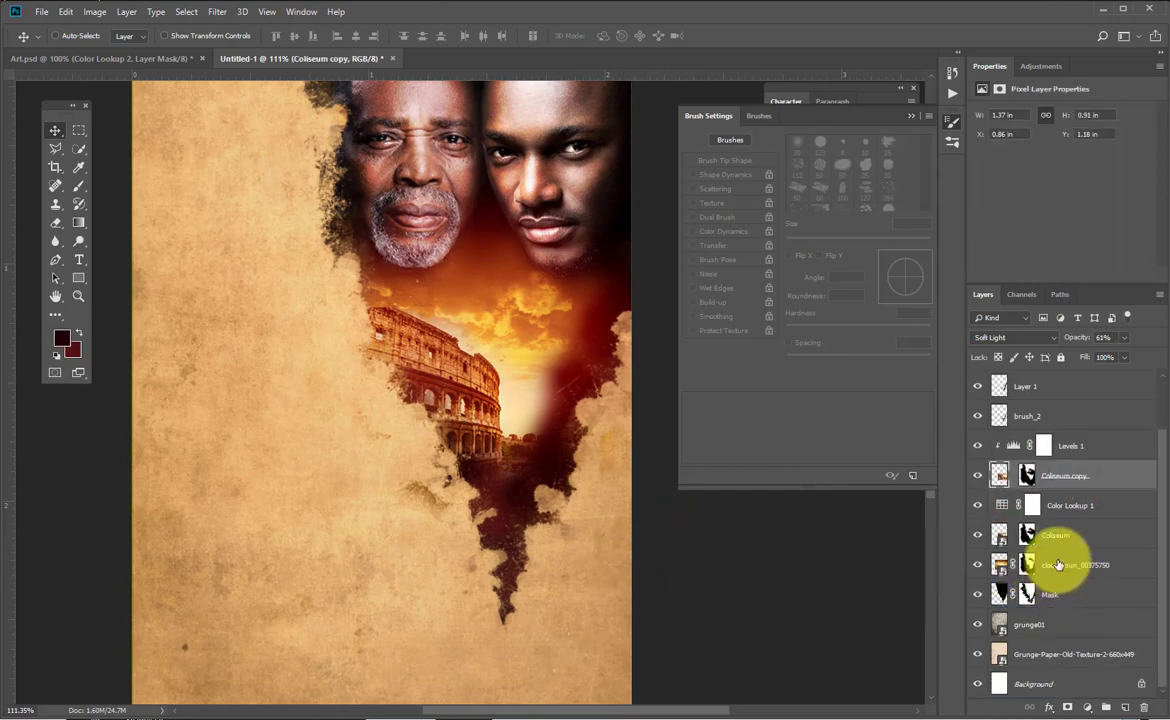
{"action": "left_click", "coordinate": [1087, 508]}
{"action": "left_click", "coordinate": [1124, 340]}
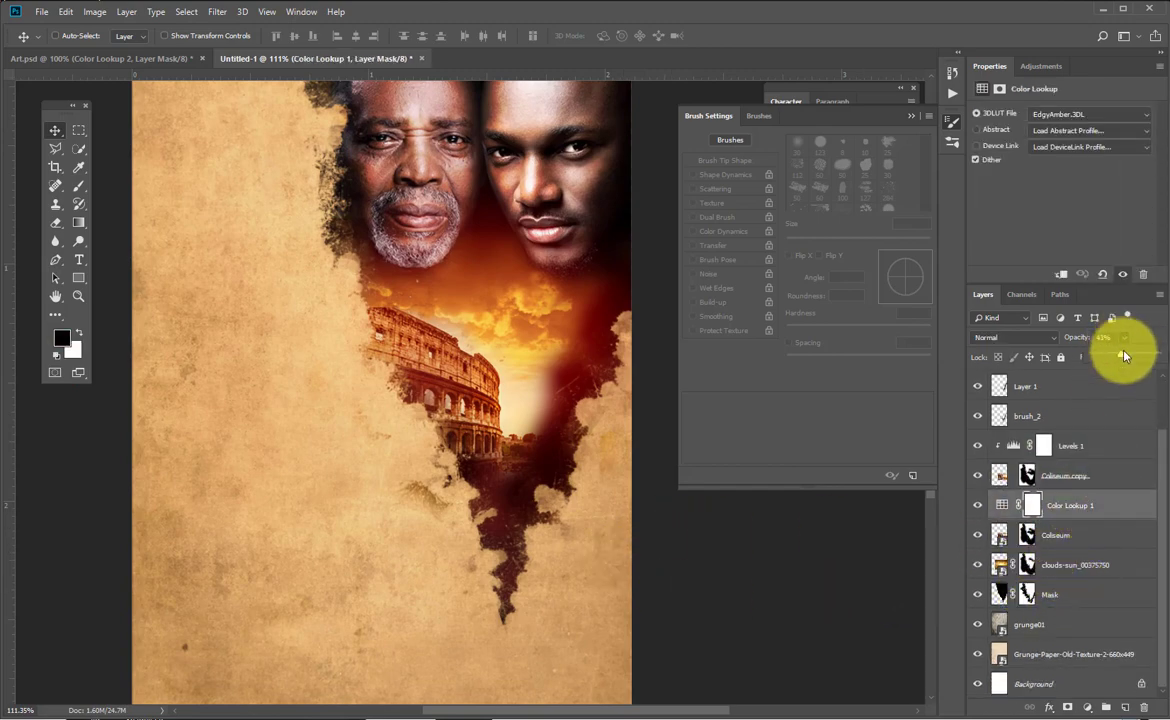
{"action": "left_click_drag", "start_coordinate": [1123, 354], "coordinate": [1113, 357]}
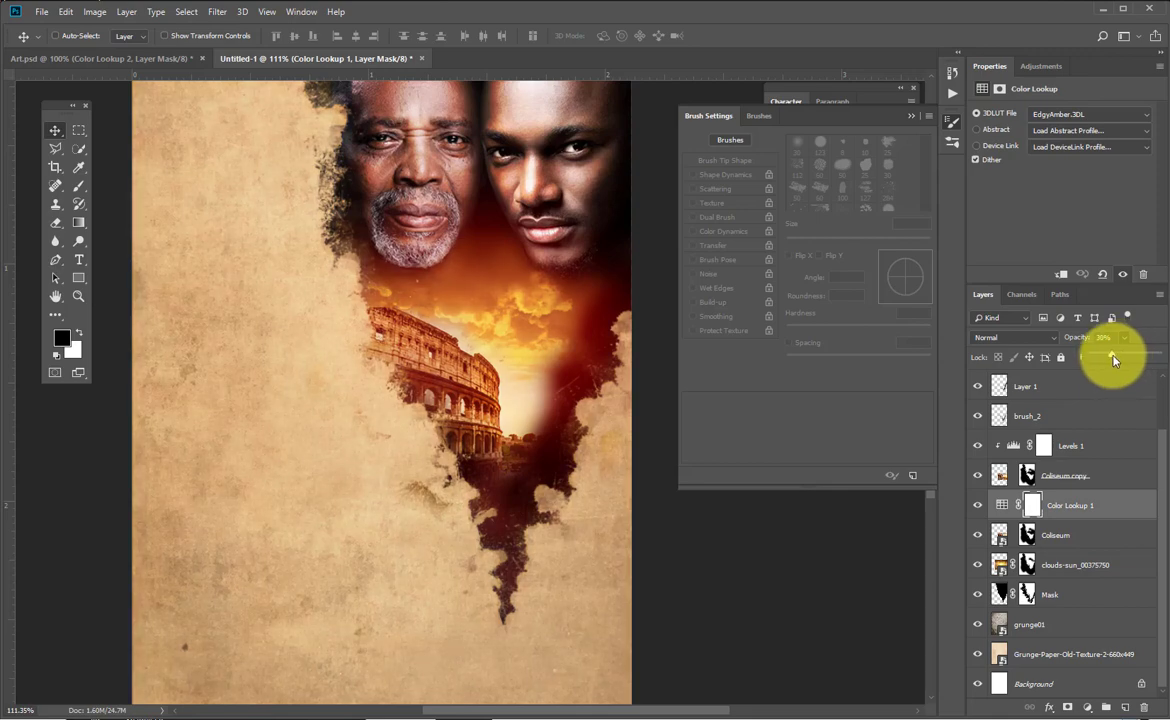
Replace the Color Lookup layer's mask with a copy of the Coliseum layer's mask and move the layer above the 2Face group.
{"action": "left_click", "coordinate": [1034, 505]}
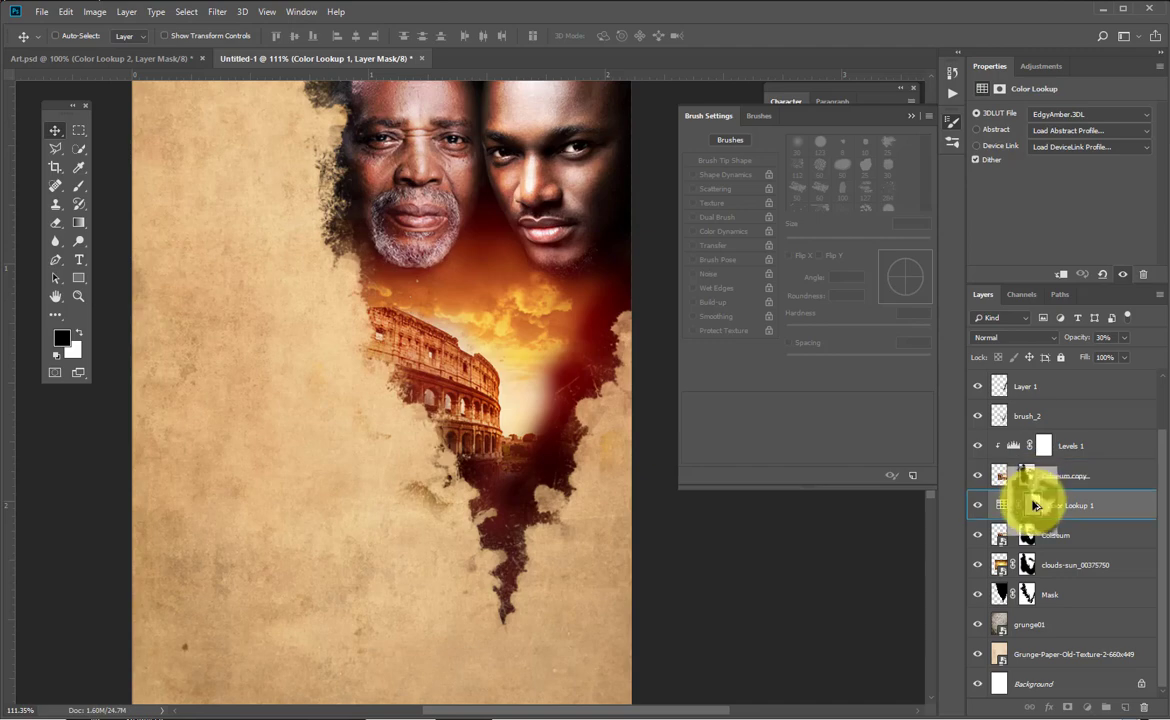
{"action": "left_click_drag", "start_coordinate": [1034, 505], "coordinate": [1036, 500]}
{"action": "left_click", "coordinate": [643, 279]}
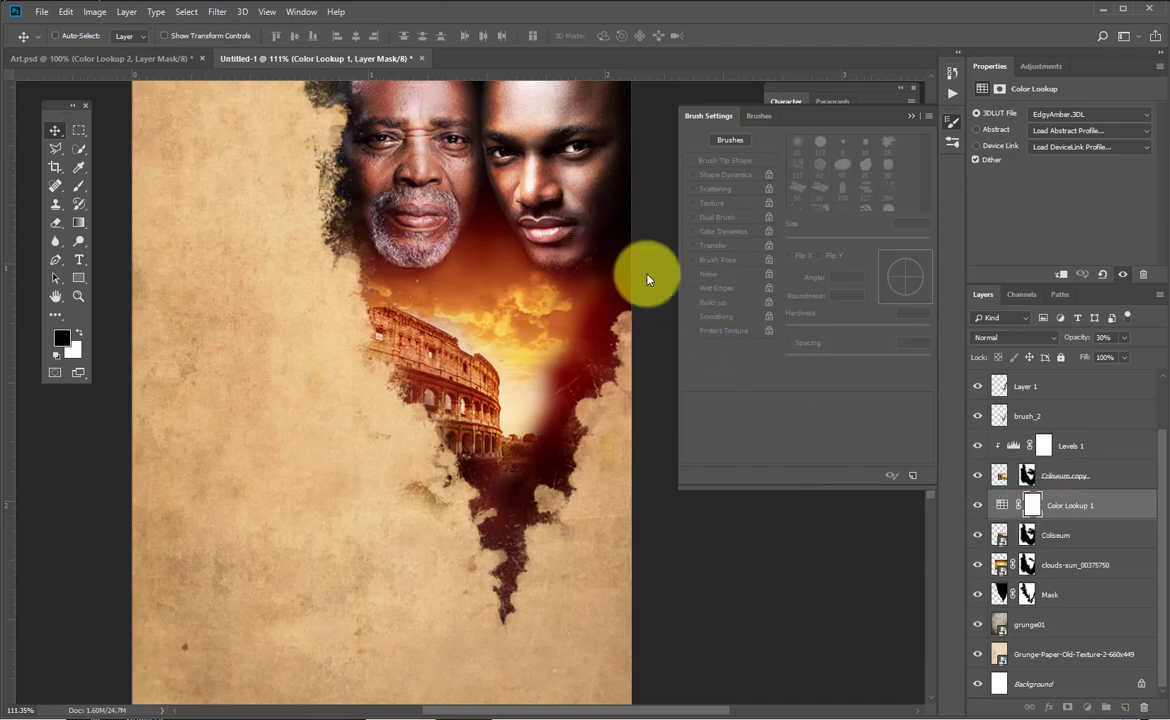
{"action": "left_click_drag", "start_coordinate": [402, 376], "coordinate": [508, 448]}
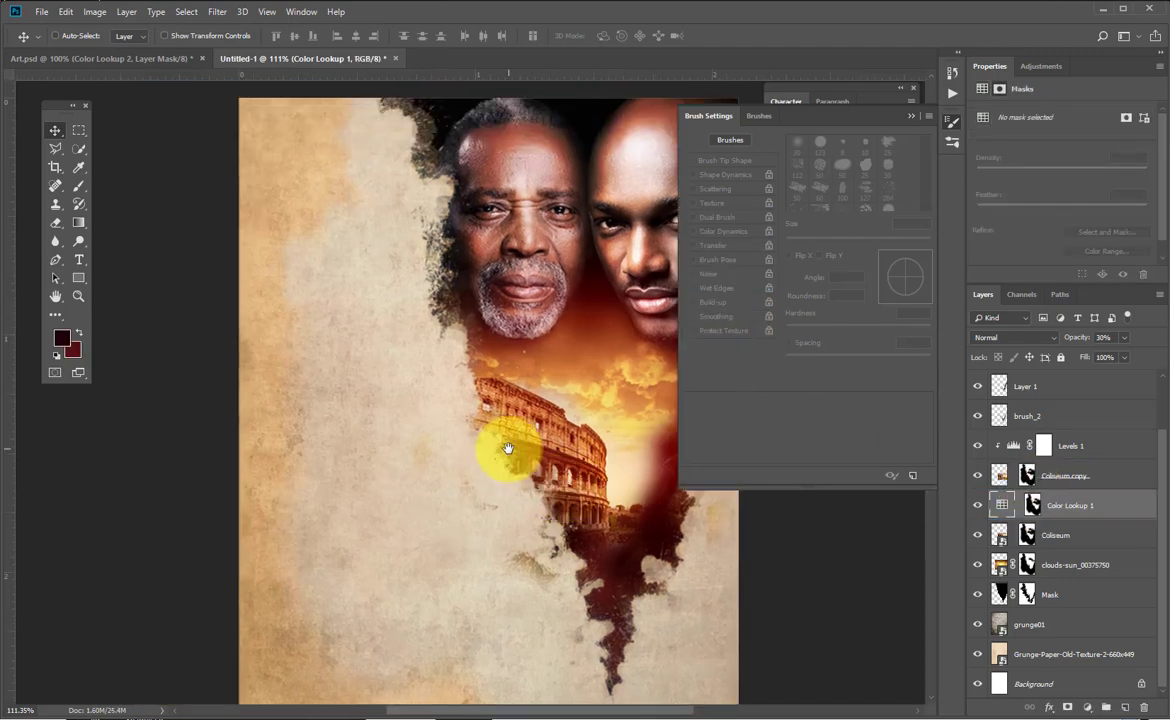
{"action": "key", "text": "ctrl+minus"}
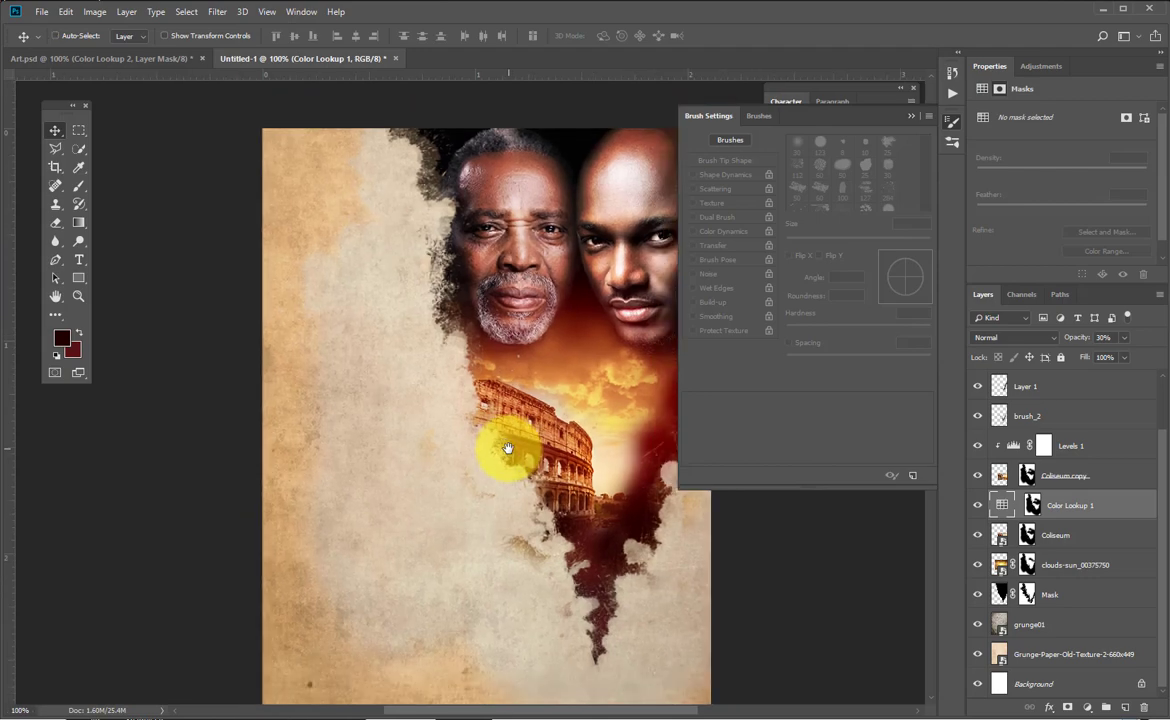
{"action": "mouse_move", "coordinate": [507, 449]}
{"action": "left_mouse_down"}
{"action": "mouse_move", "coordinate": [483, 391]}
{"action": "mouse_move", "coordinate": [504, 449]}
{"action": "mouse_move", "coordinate": [519, 445]}
{"action": "left_mouse_up"}
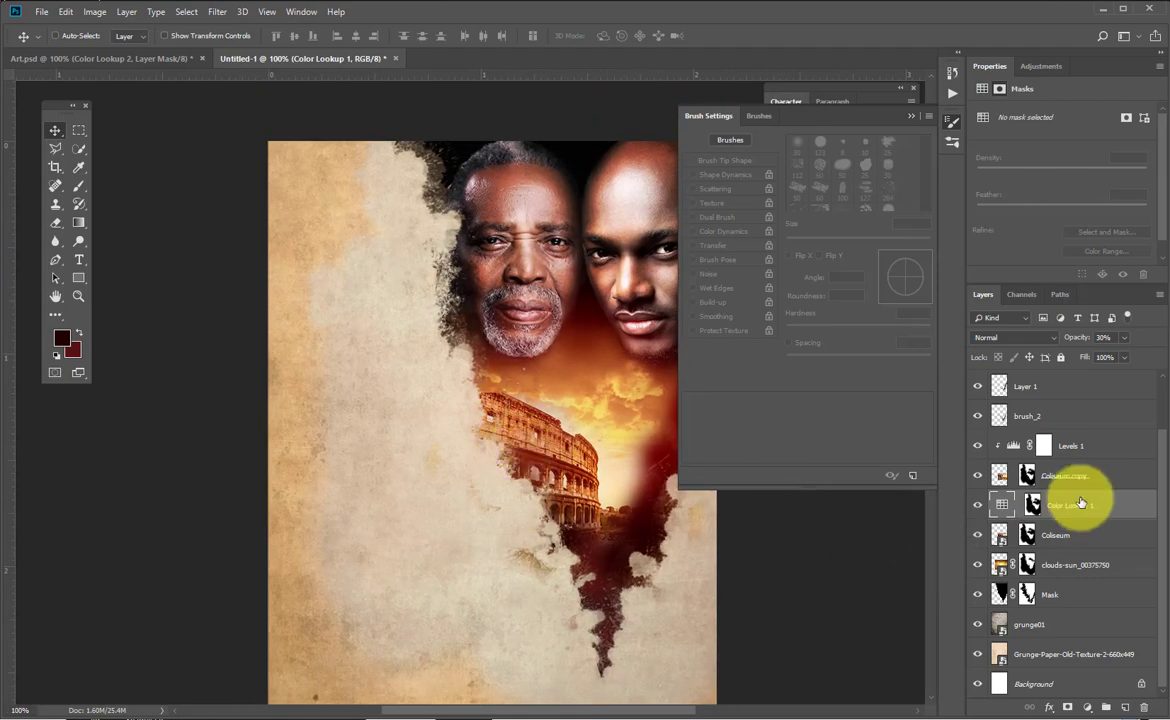
{"action": "left_click_drag", "start_coordinate": [1080, 503], "coordinate": [1076, 396]}
{"action": "left_click_drag", "start_coordinate": [449, 451], "coordinate": [465, 390]}
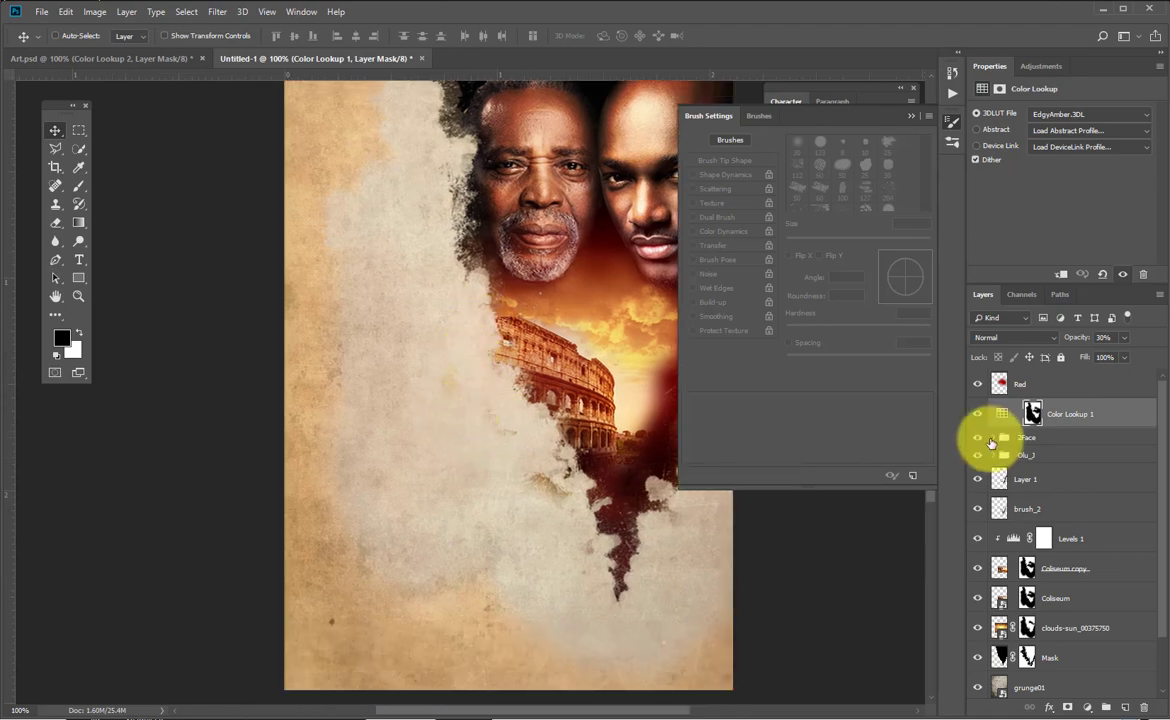
Paint black on the Color Lookup mask with a soft 250 px brush to remove the orange tint from the parchment's outer areas.
{"action": "key", "text": "b"}
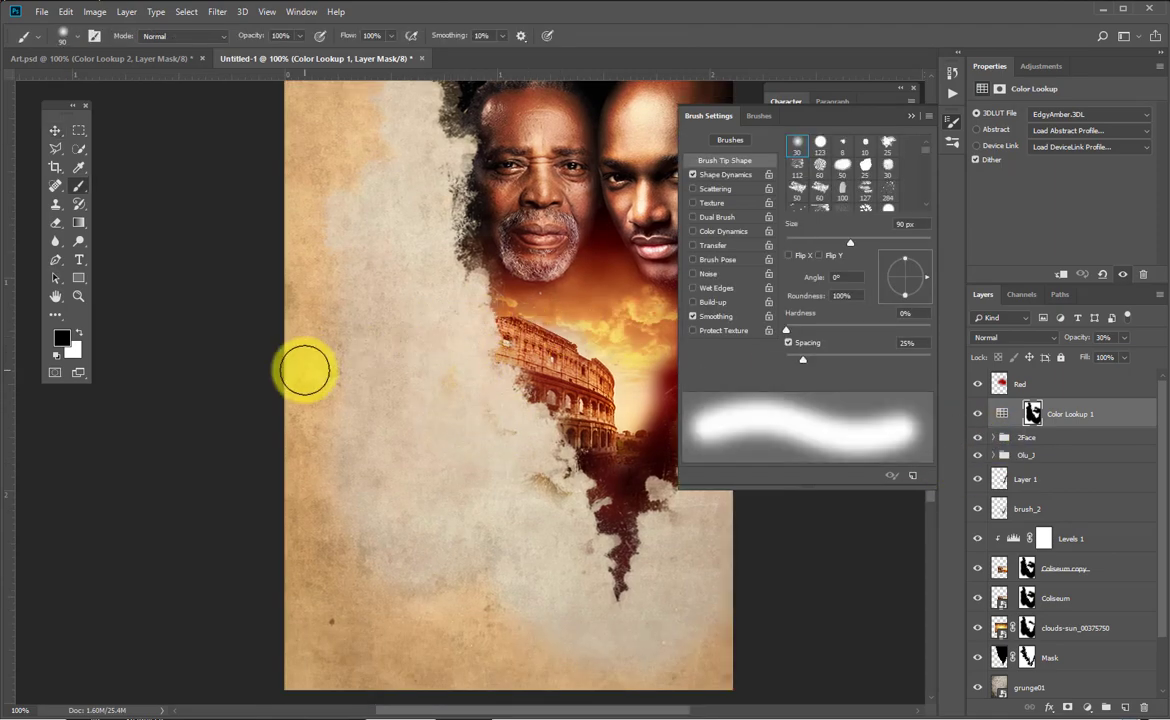
{"action": "key", "text": "bracketright"}
{"action": "key", "text": "bracketright"}
{"action": "key", "text": "bracketright"}
{"action": "key", "text": "bracketright"}
{"action": "key", "text": "bracketright"}
{"action": "key", "text": "bracketright"}
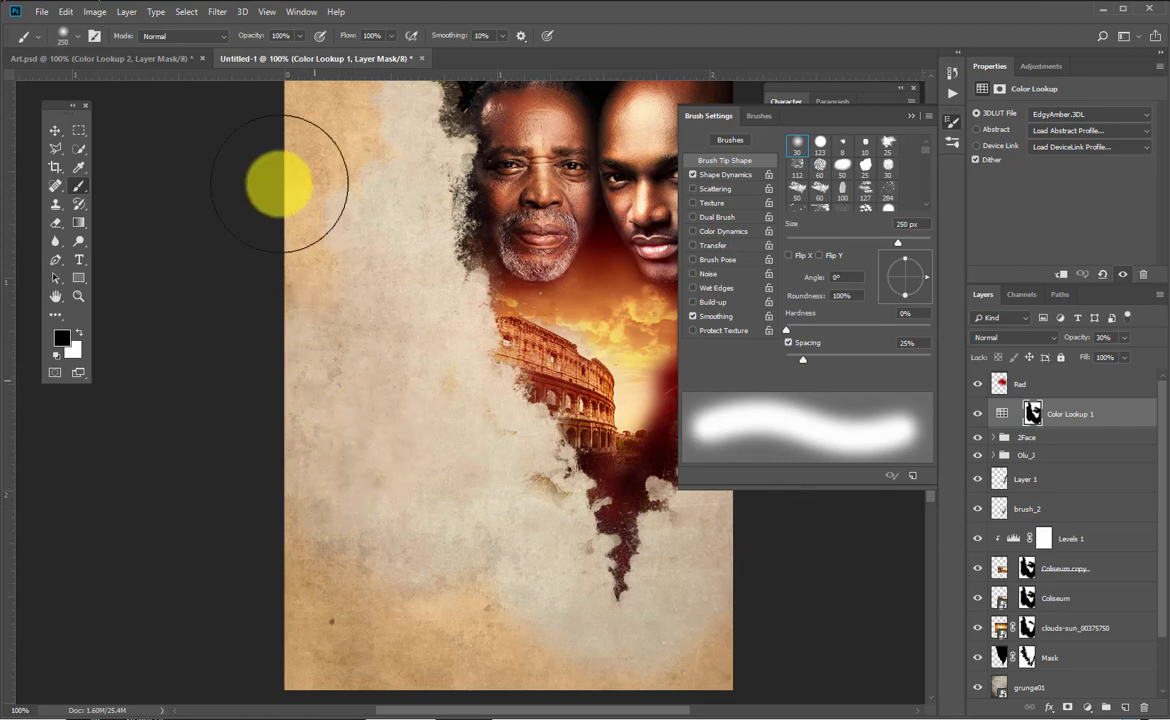
{"action": "left_click_drag", "start_coordinate": [279, 184], "coordinate": [316, 115]}
{"action": "left_click_drag", "start_coordinate": [349, 256], "coordinate": [365, 338]}
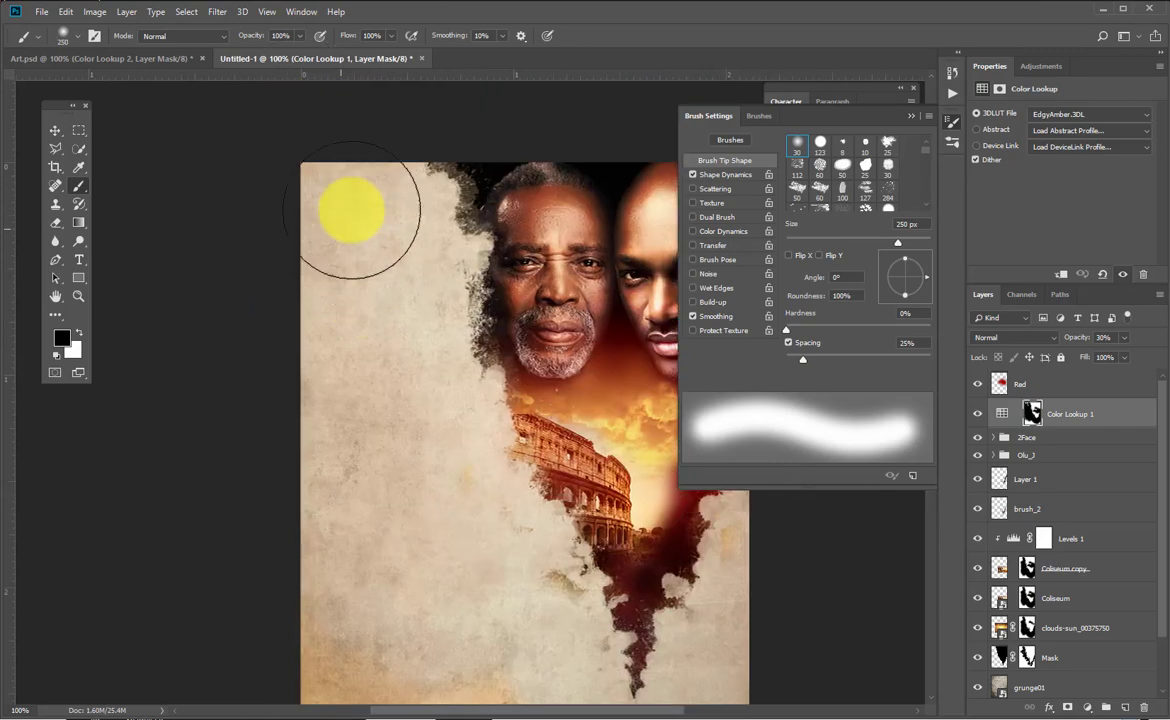
{"action": "left_click_drag", "start_coordinate": [463, 485], "coordinate": [410, 254]}
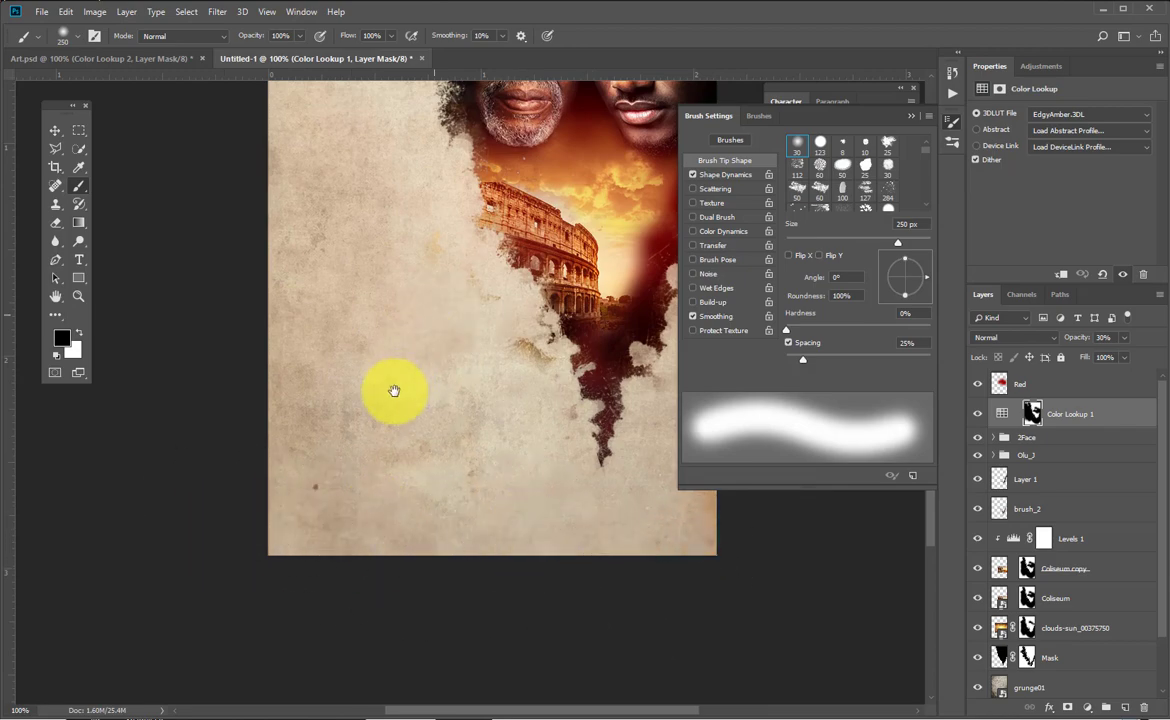
{"action": "left_click_drag", "start_coordinate": [394, 390], "coordinate": [354, 467]}
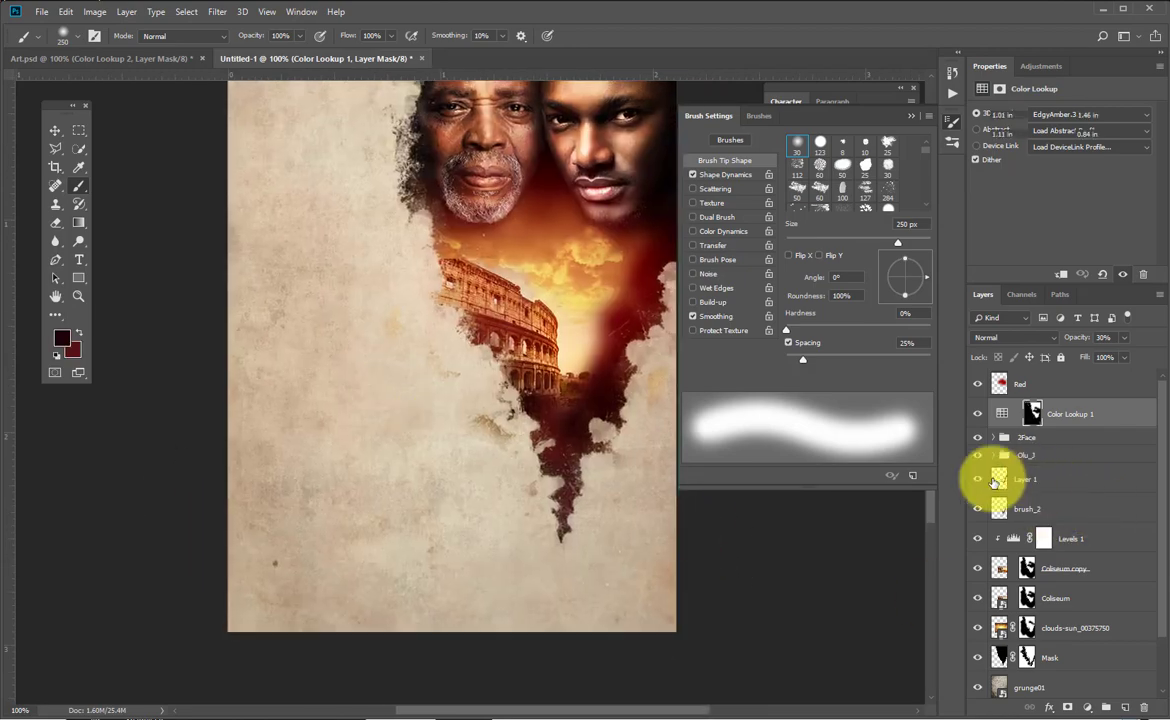
Rename Layer 1 as Brush_1.
{"action": "left_click", "coordinate": [993, 482]}
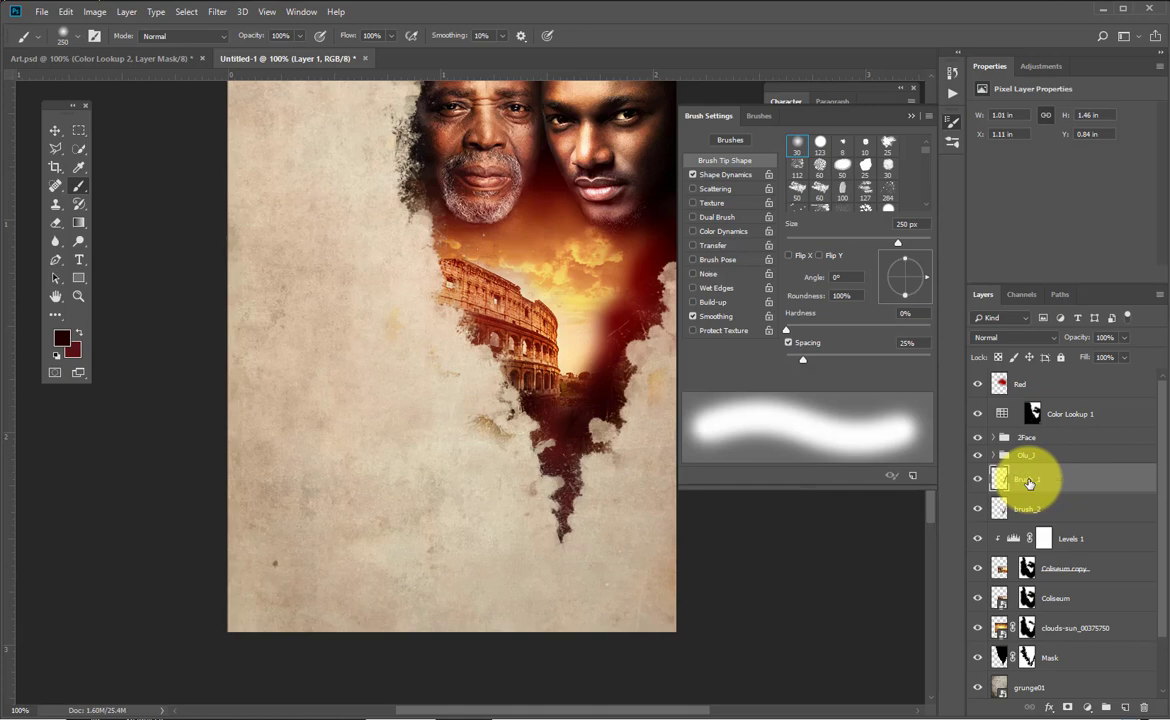
Apply a Gaussian Blur with a 1.0 pixel radius to the Brush_1 layer.
{"action": "left_click", "coordinate": [215, 12]}
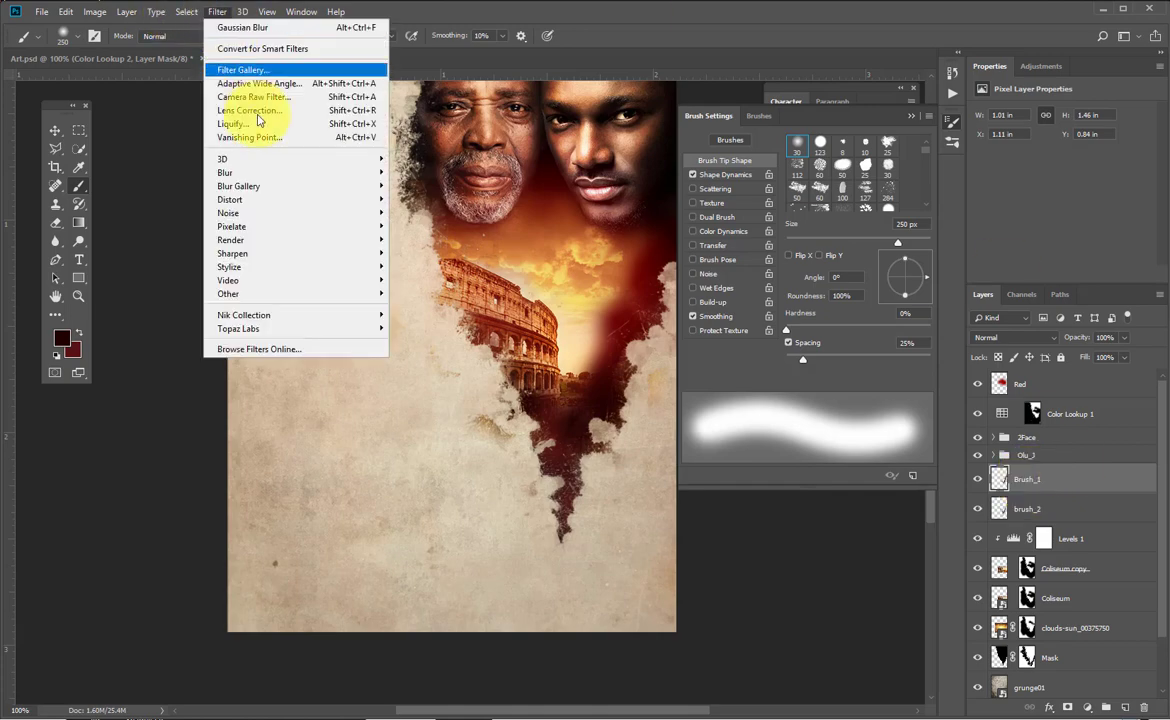
{"action": "mouse_move", "coordinate": [266, 172]}
{"action": "left_click", "coordinate": [408, 224]}
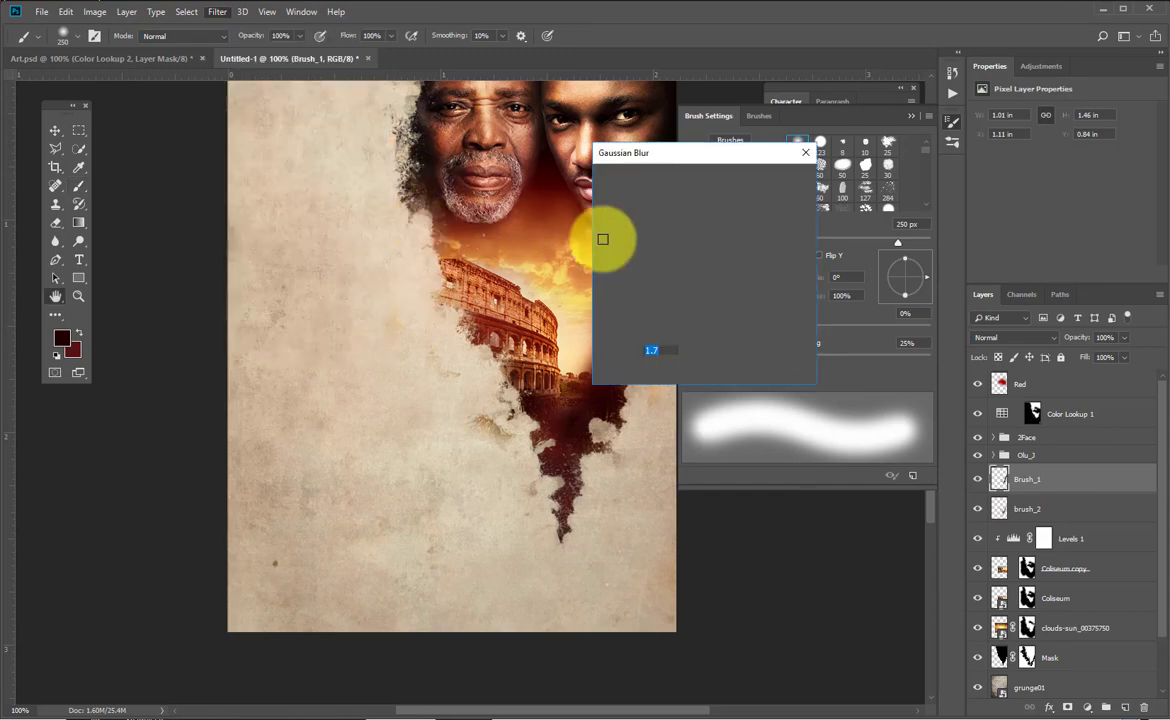
{"action": "left_click_drag", "start_coordinate": [726, 160], "coordinate": [275, 198]}
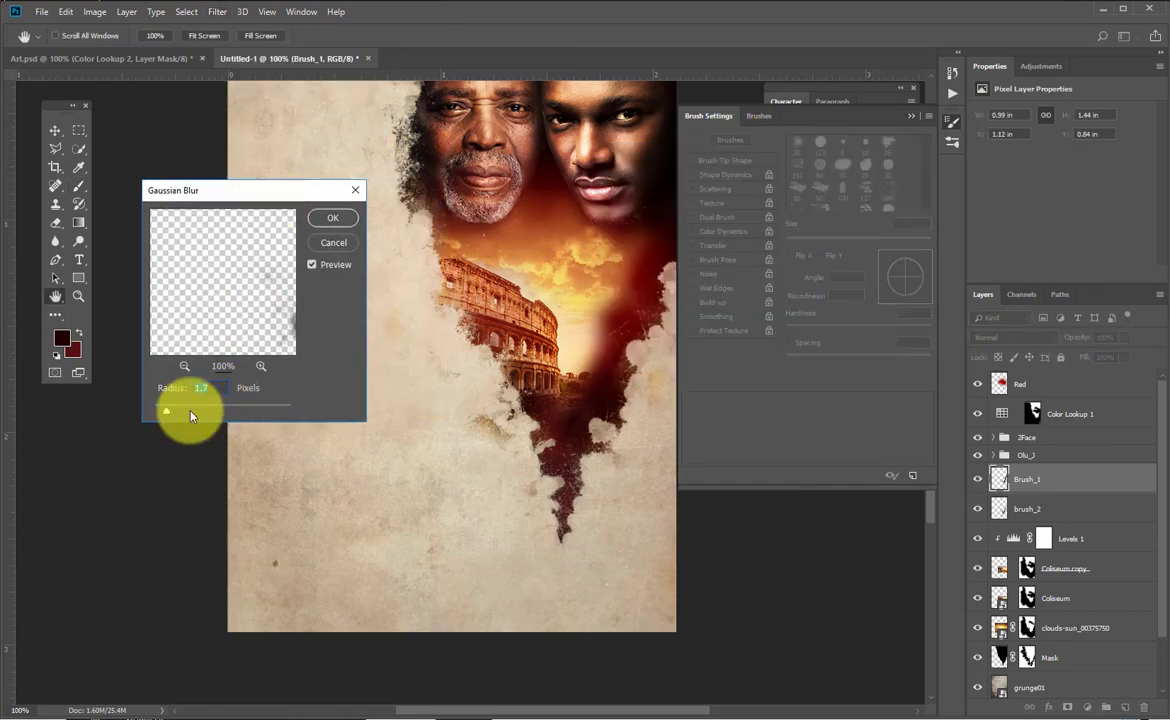
{"action": "left_click_drag", "start_coordinate": [165, 415], "coordinate": [150, 414]}
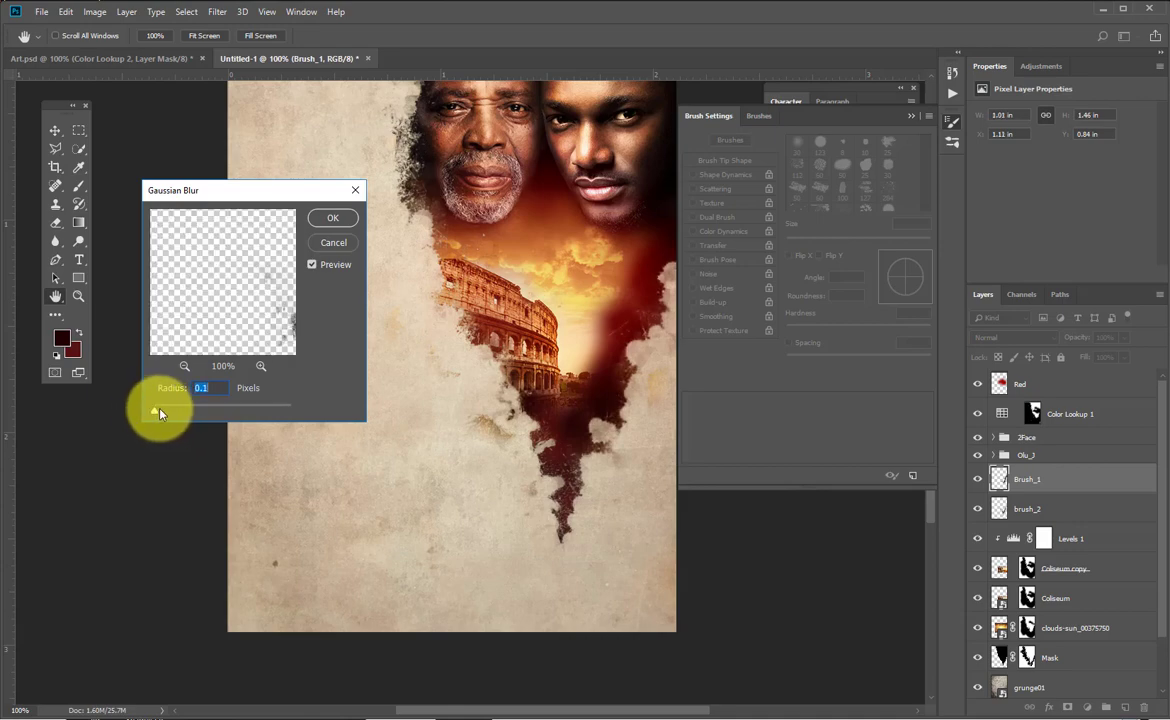
{"action": "left_click_drag", "start_coordinate": [156, 411], "coordinate": [163, 411]}
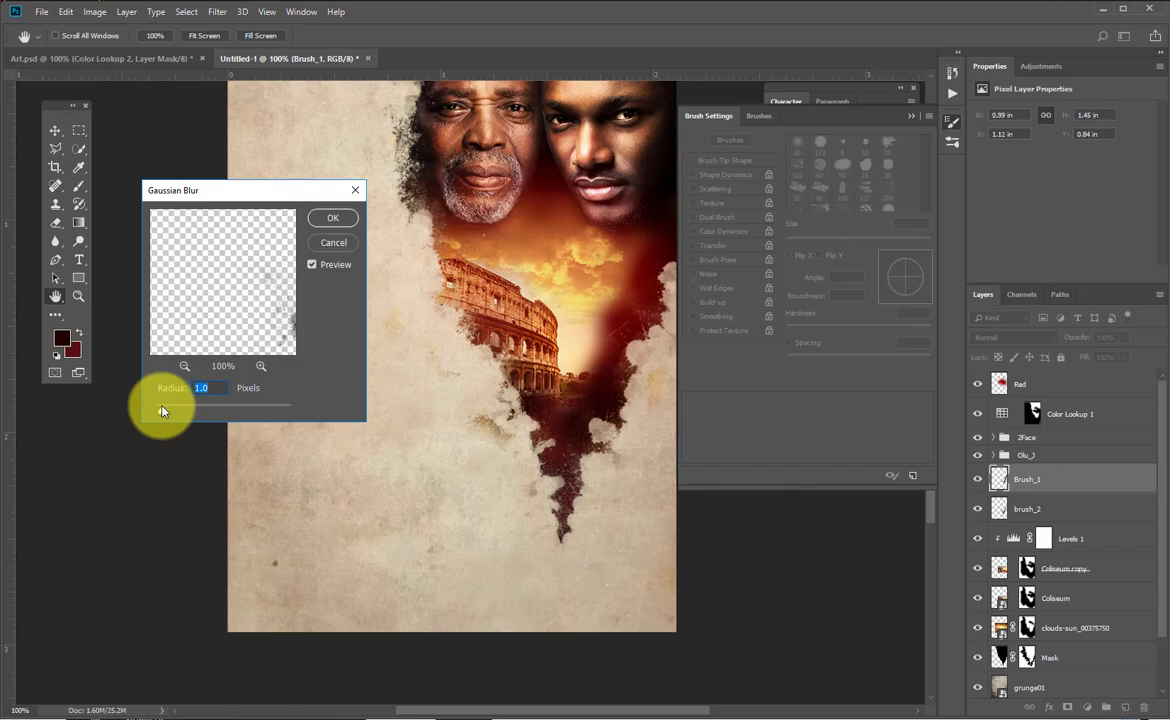
{"action": "left_click", "coordinate": [330, 217]}
Apply the same Gaussian Blur to the brush_2 layer.
{"action": "key", "text": "b"}
{"action": "left_click", "coordinate": [1043, 514]}
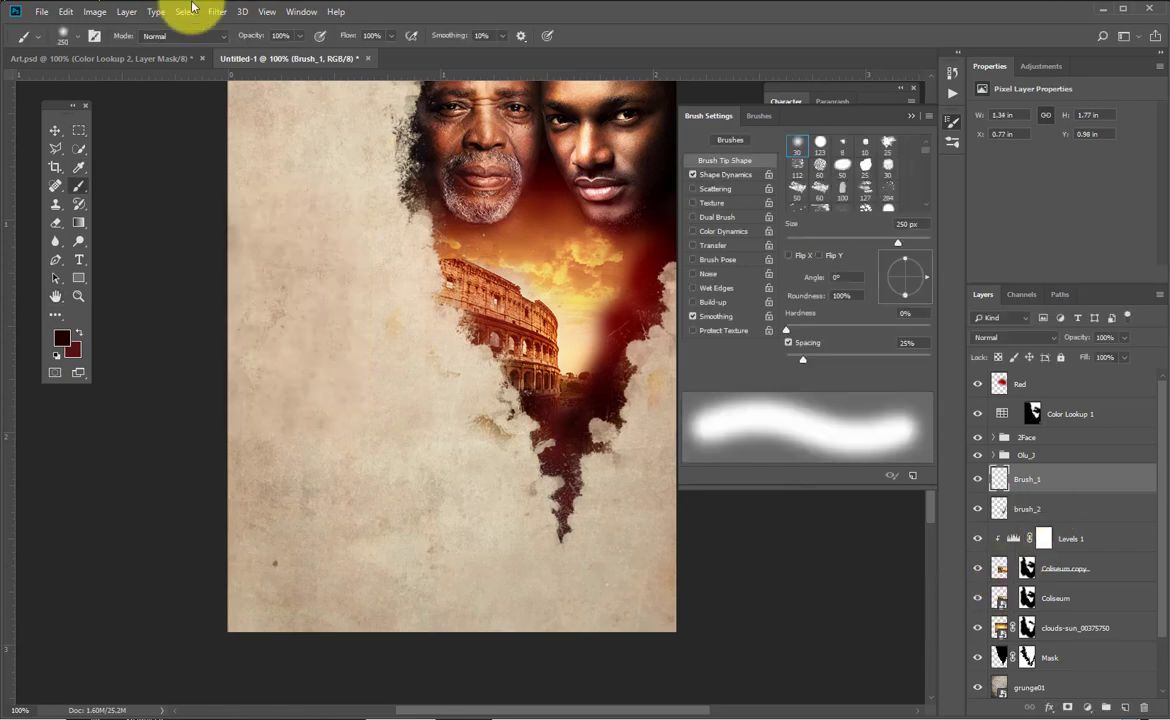
{"action": "left_click", "coordinate": [217, 11]}
{"action": "left_click", "coordinate": [244, 28]}
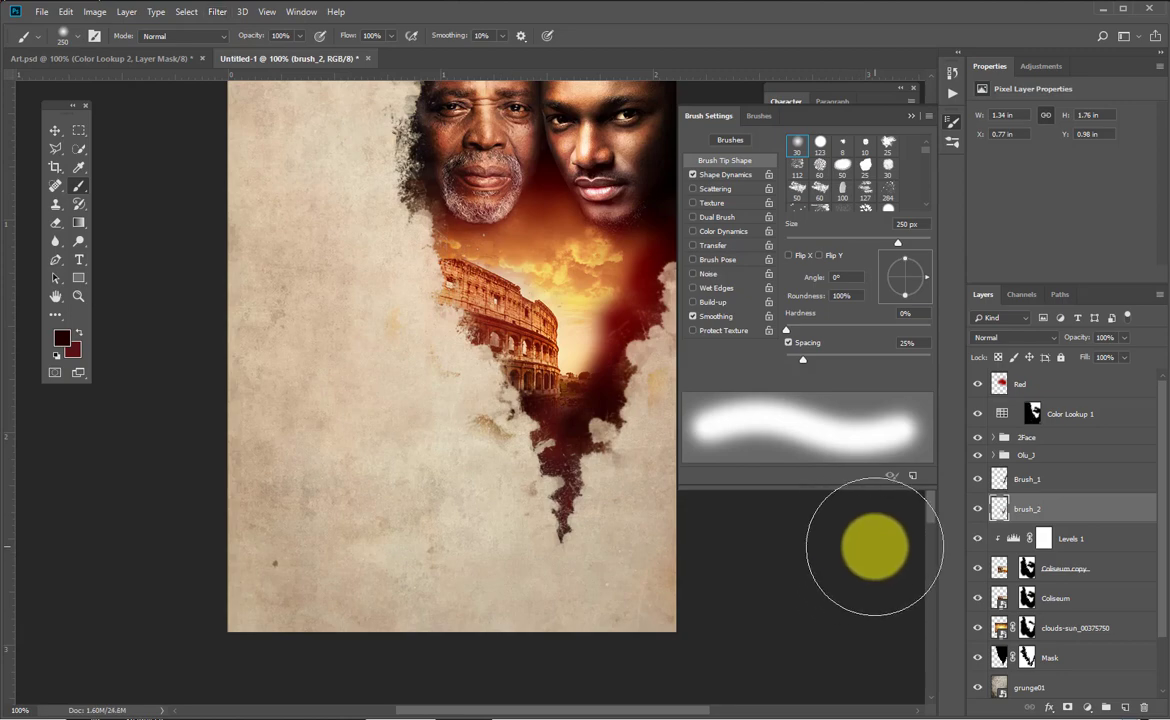
Copy the Mask layer's layer mask onto both the Brush_1 and brush_2 layers.
{"action": "key", "text": "v"}
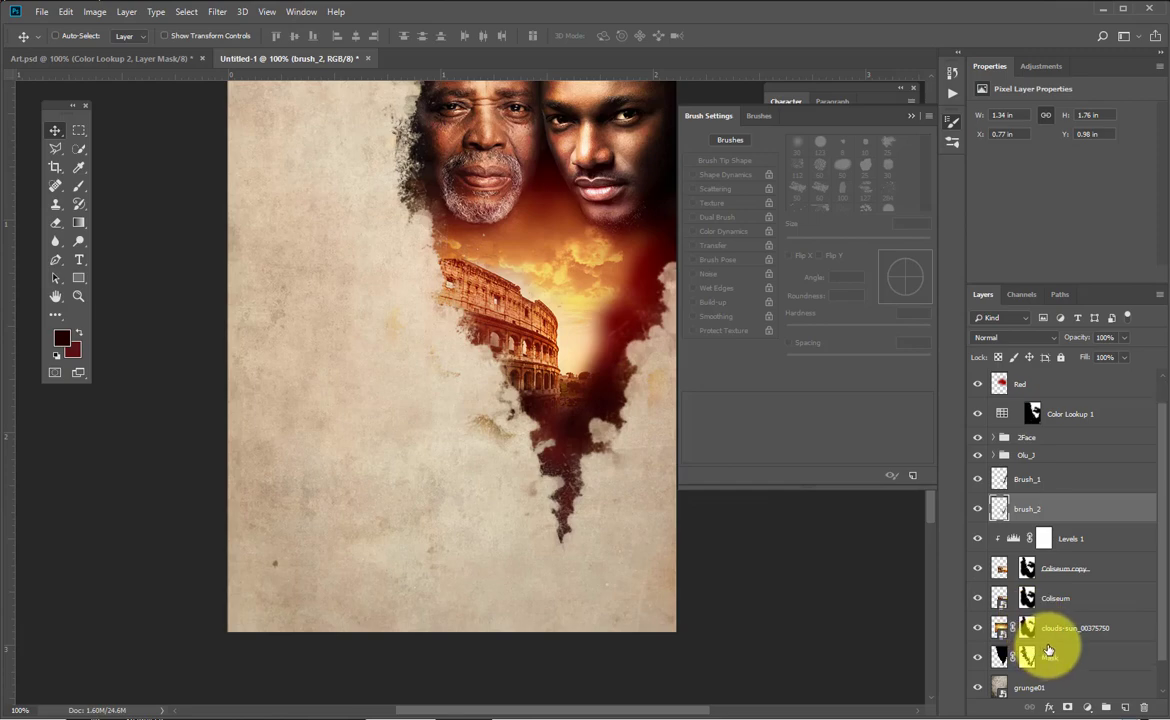
{"action": "scroll", "coordinate": [1052, 640], "scroll_direction": "down", "scroll_amount": 2}
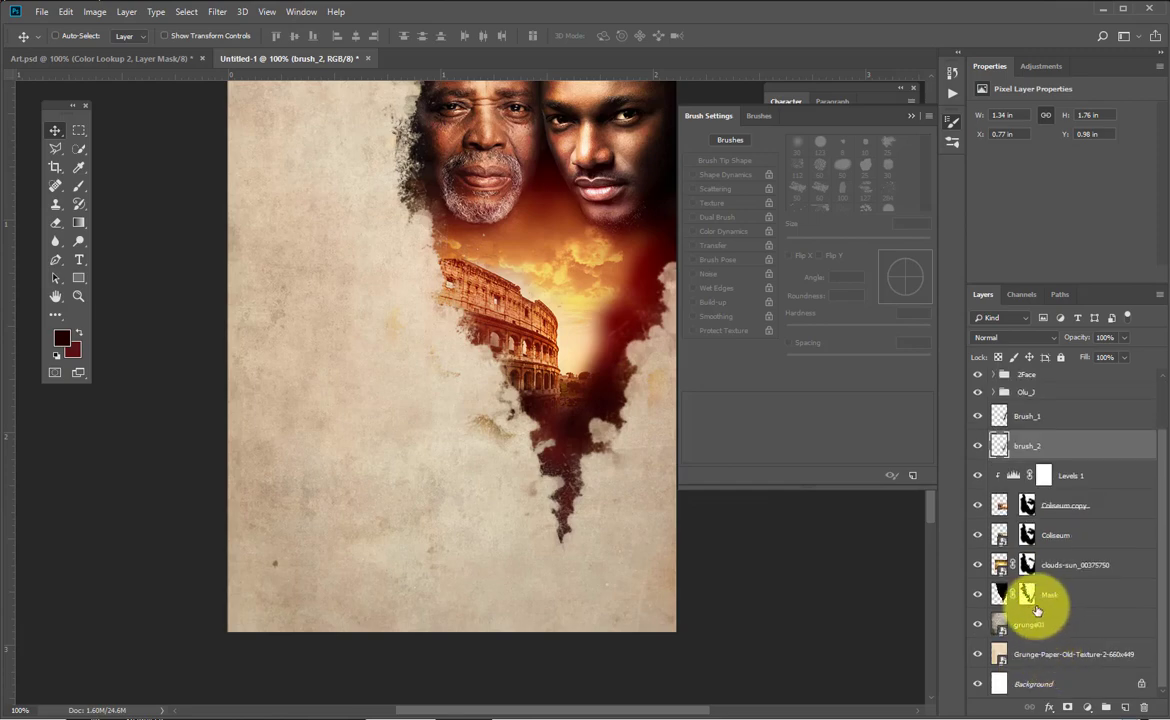
{"action": "mouse_move", "coordinate": [1027, 597]}
{"action": "left_mouse_down"}
{"action": "mouse_move", "coordinate": [1035, 447]}
{"action": "mouse_move", "coordinate": [1023, 412]}
{"action": "left_mouse_up"}
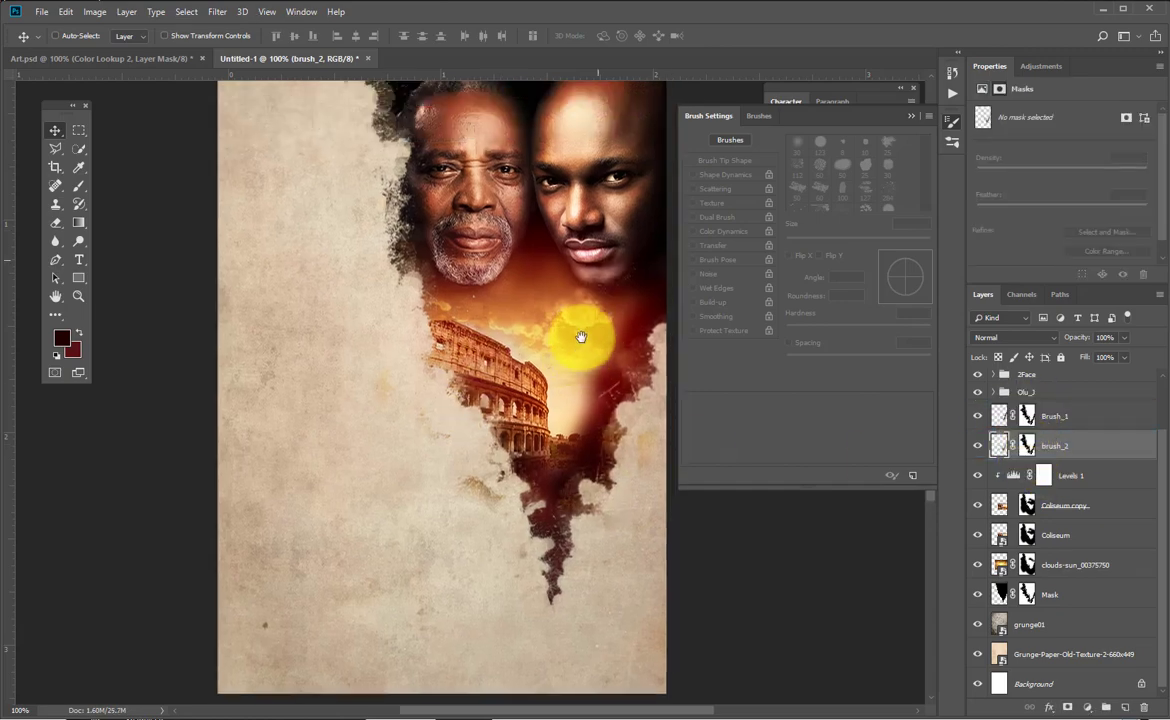
{"action": "left_click_drag", "start_coordinate": [580, 337], "coordinate": [580, 360]}
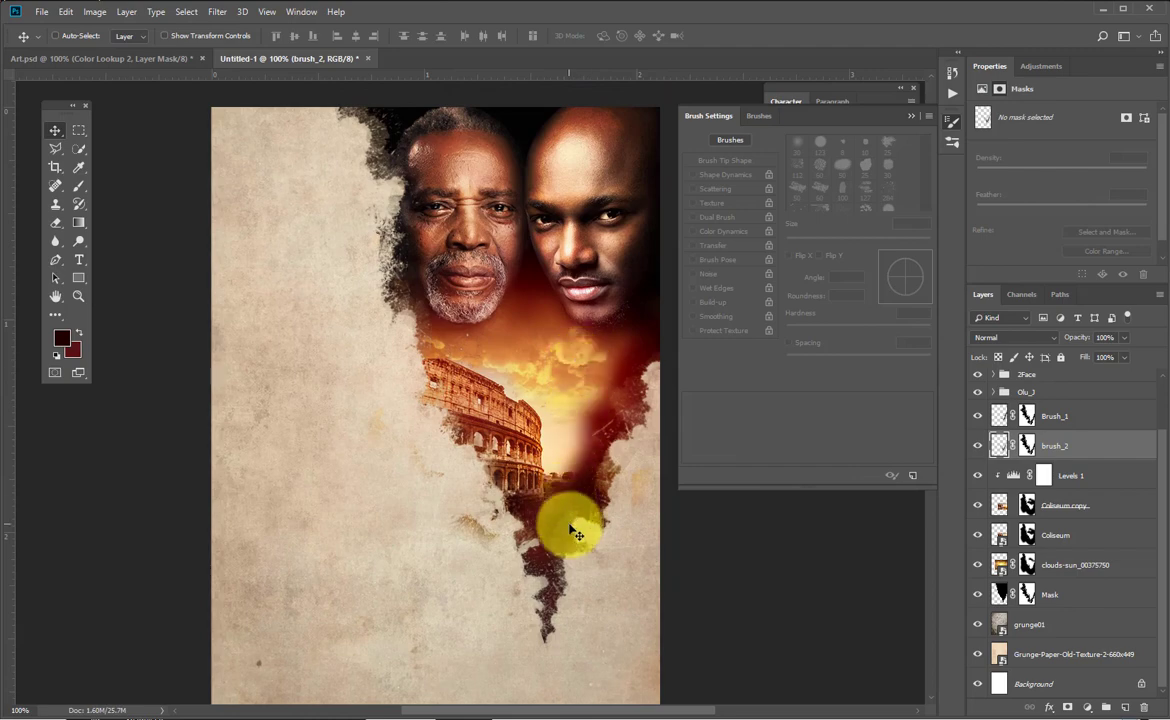
{"action": "mouse_move", "coordinate": [554, 452]}
{"action": "left_mouse_down"}
{"action": "mouse_move", "coordinate": [547, 459]}
{"action": "mouse_move", "coordinate": [561, 461]}
{"action": "left_mouse_up"}
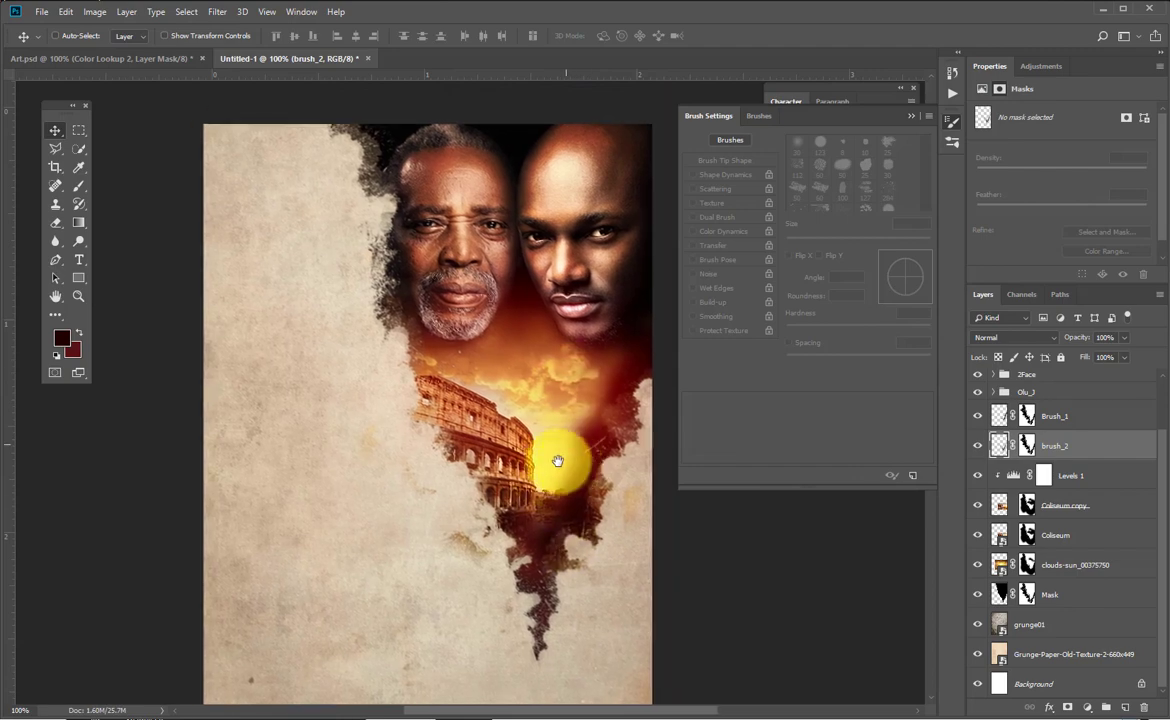
Add a new layer above the Red layer and name it Lens Flare.
{"action": "scroll", "coordinate": [1060, 416], "scroll_direction": "up", "scroll_amount": 2}
{"action": "left_click", "coordinate": [1070, 390]}
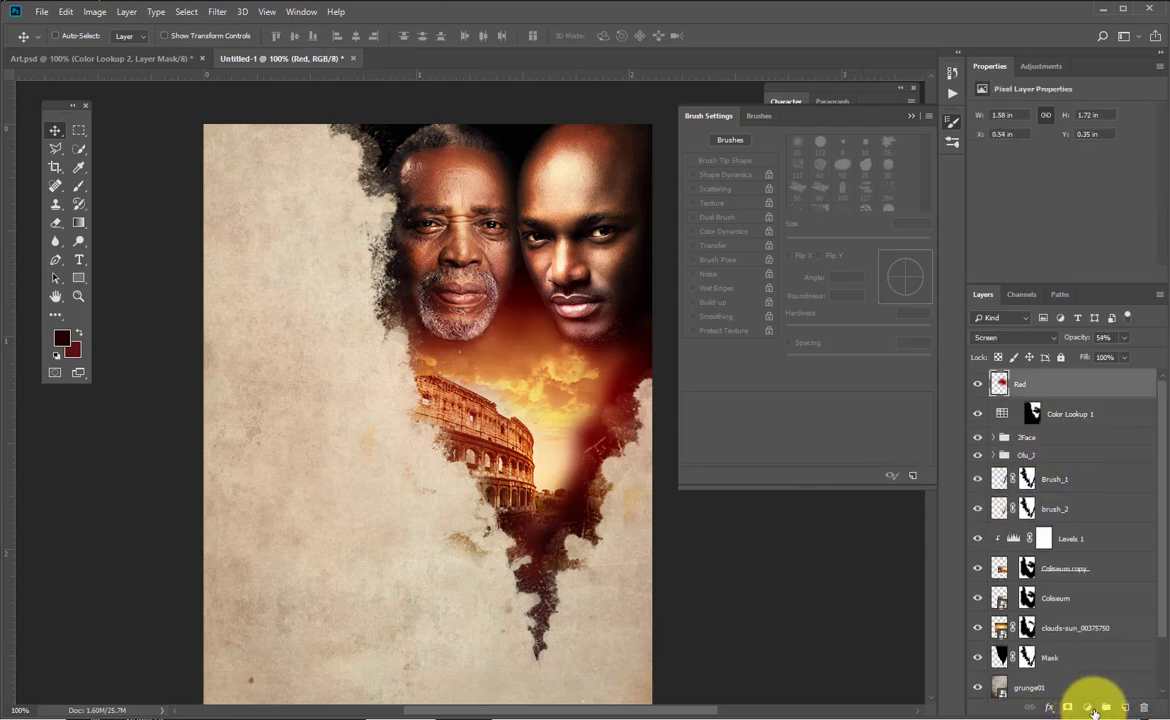
{"action": "left_click", "coordinate": [1125, 708]}
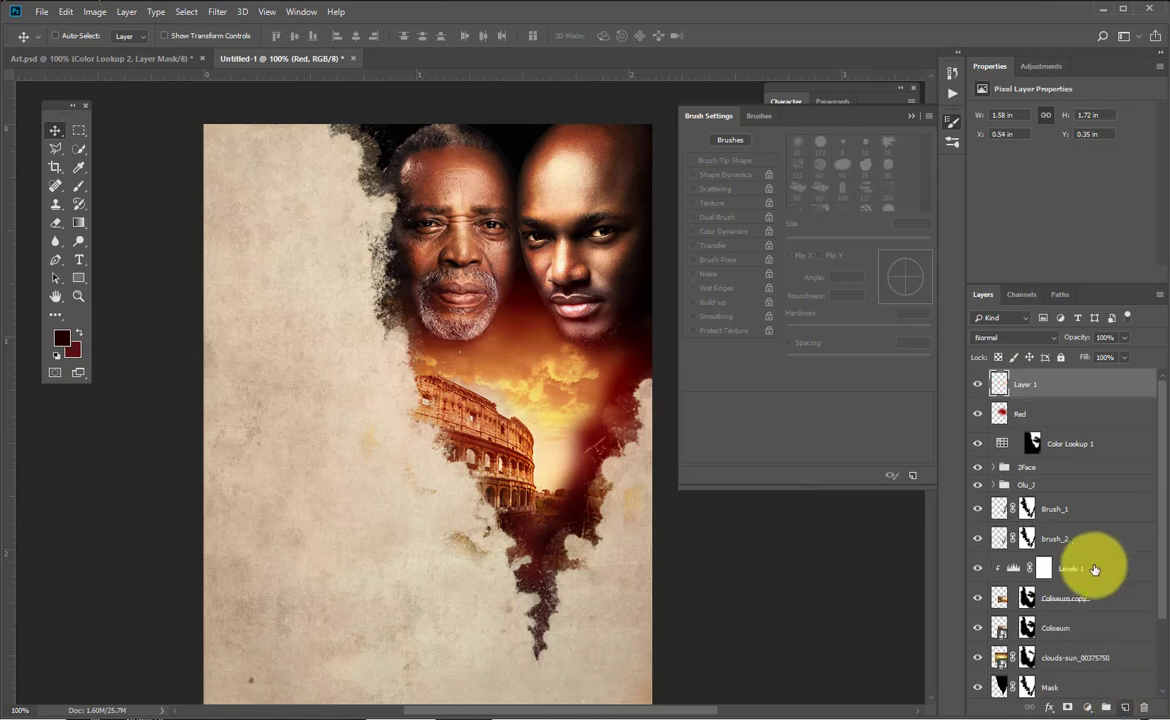
{"action": "double_click", "coordinate": [1029, 385]}
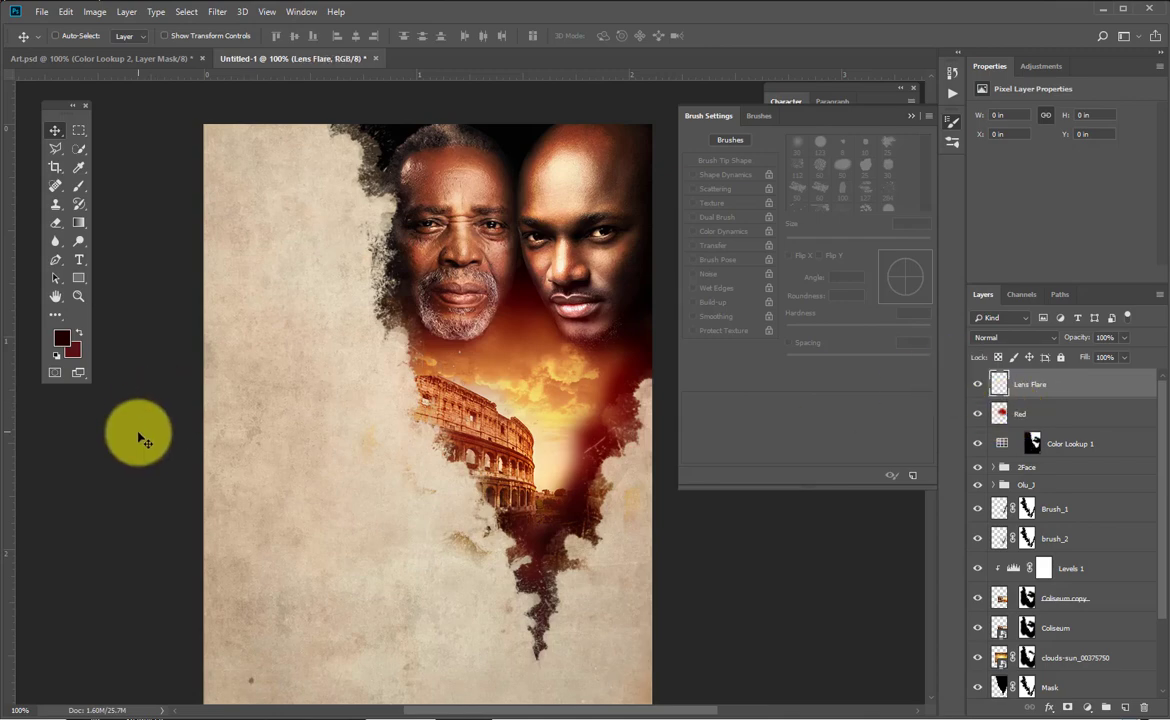
Set the foreground colour to black (000000) and fill the Lens Flare layer with it.
{"action": "left_click", "coordinate": [61, 337]}
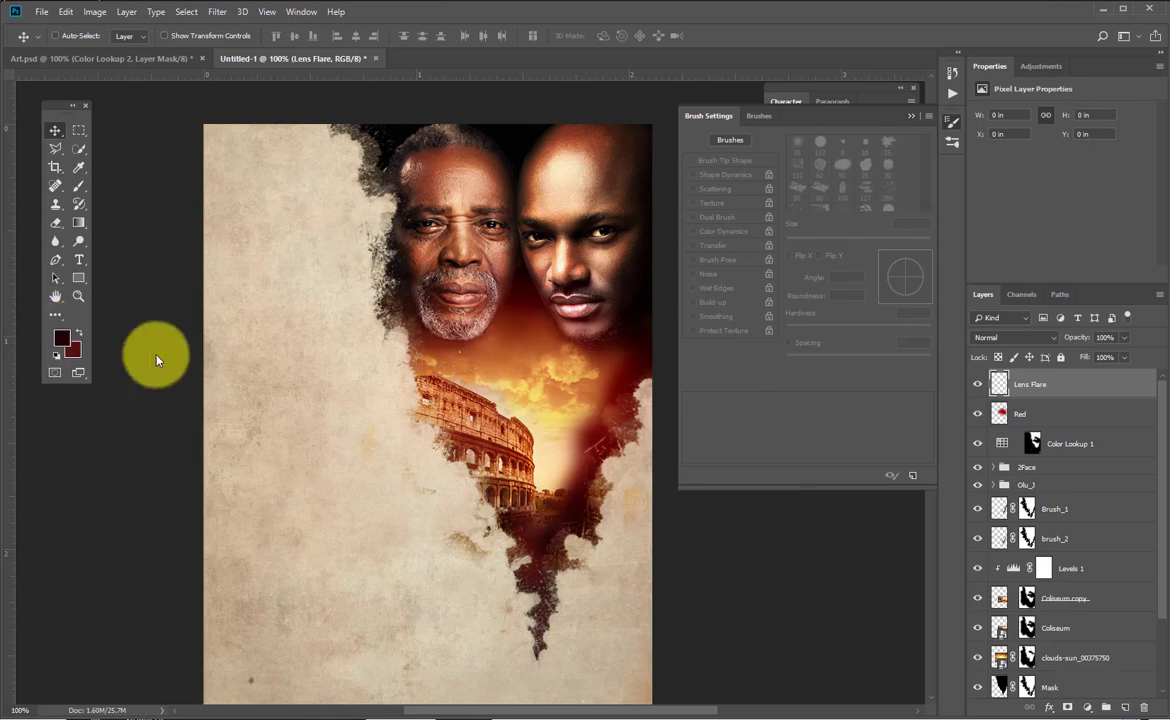
{"action": "left_click_drag", "start_coordinate": [955, 225], "coordinate": [836, 492]}
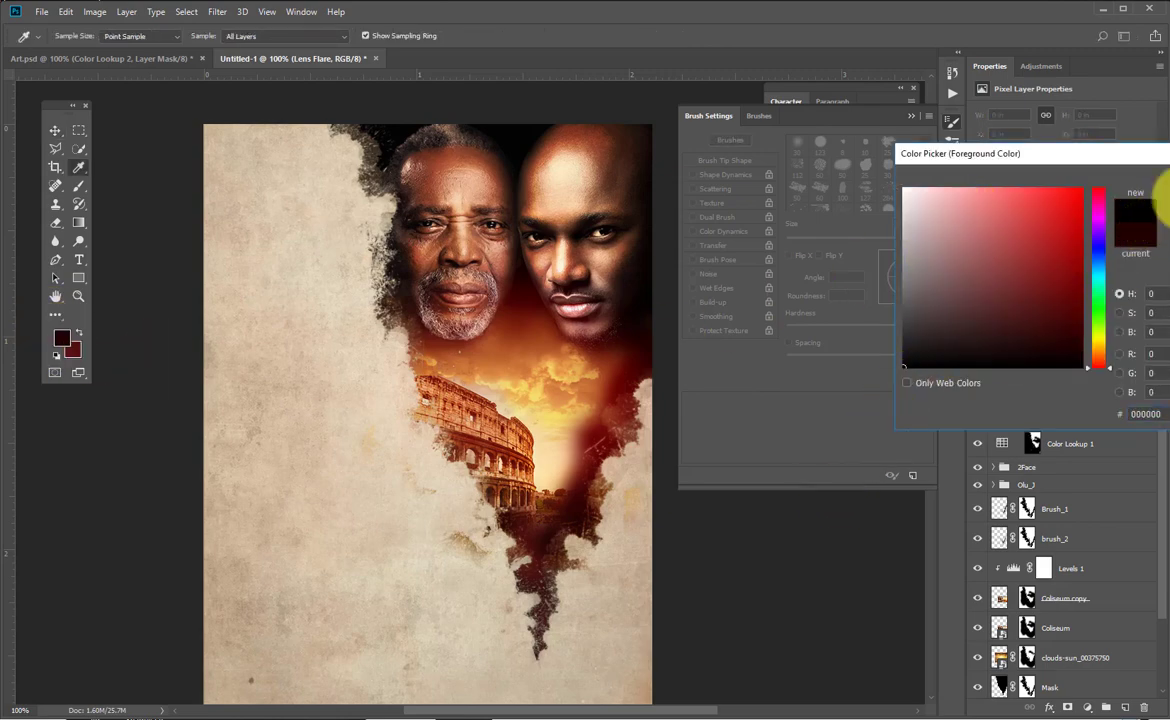
{"action": "left_click", "coordinate": [1163, 200]}
{"action": "key", "text": "alt+BackSpace"}
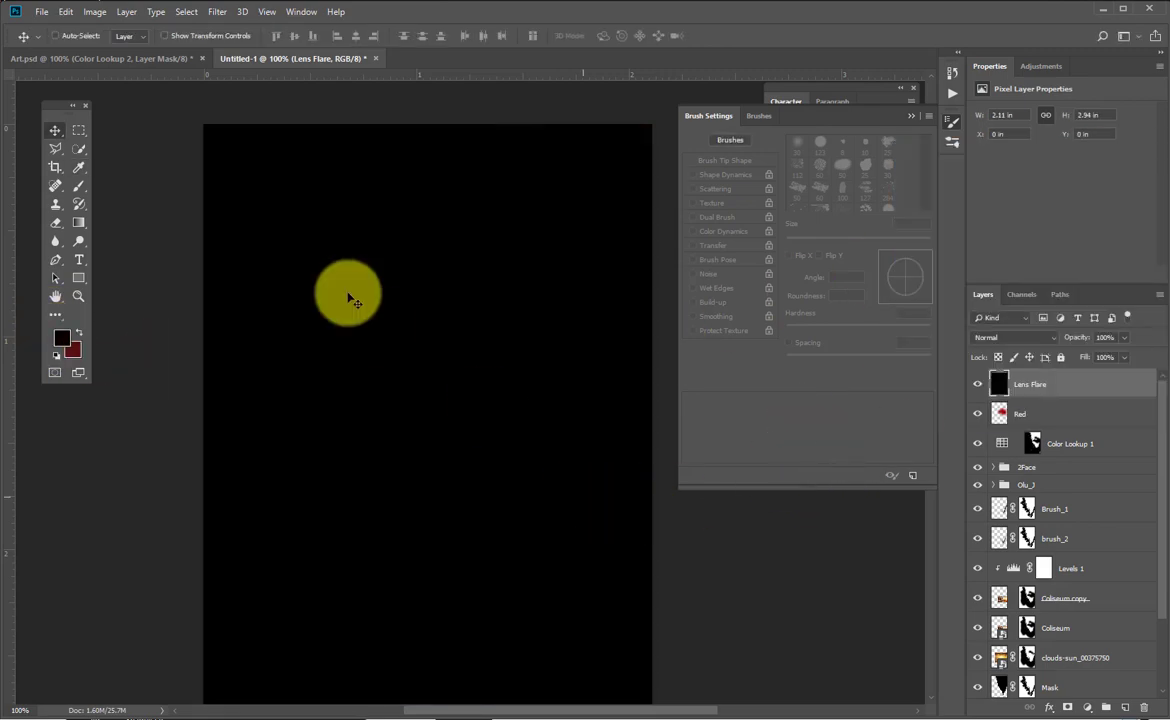
Render a 50-300mm Zoom lens flare at 100% brightness in the centre of the black layer.
{"action": "left_click", "coordinate": [217, 11]}
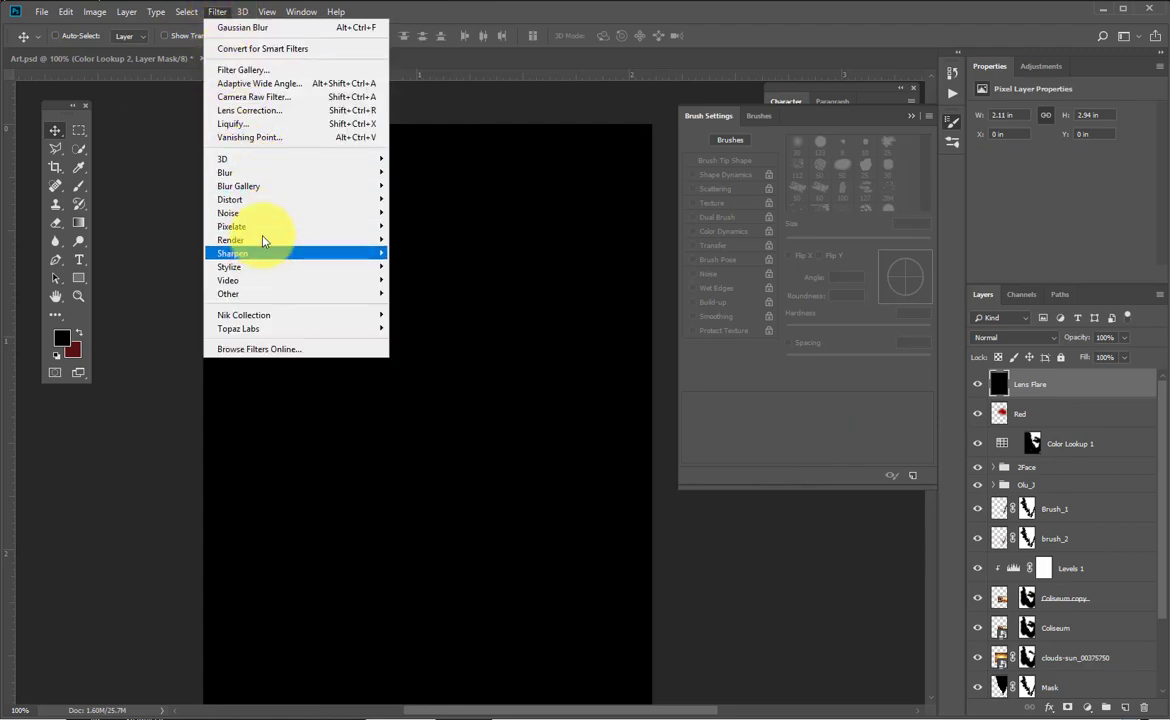
{"action": "mouse_move", "coordinate": [293, 219]}
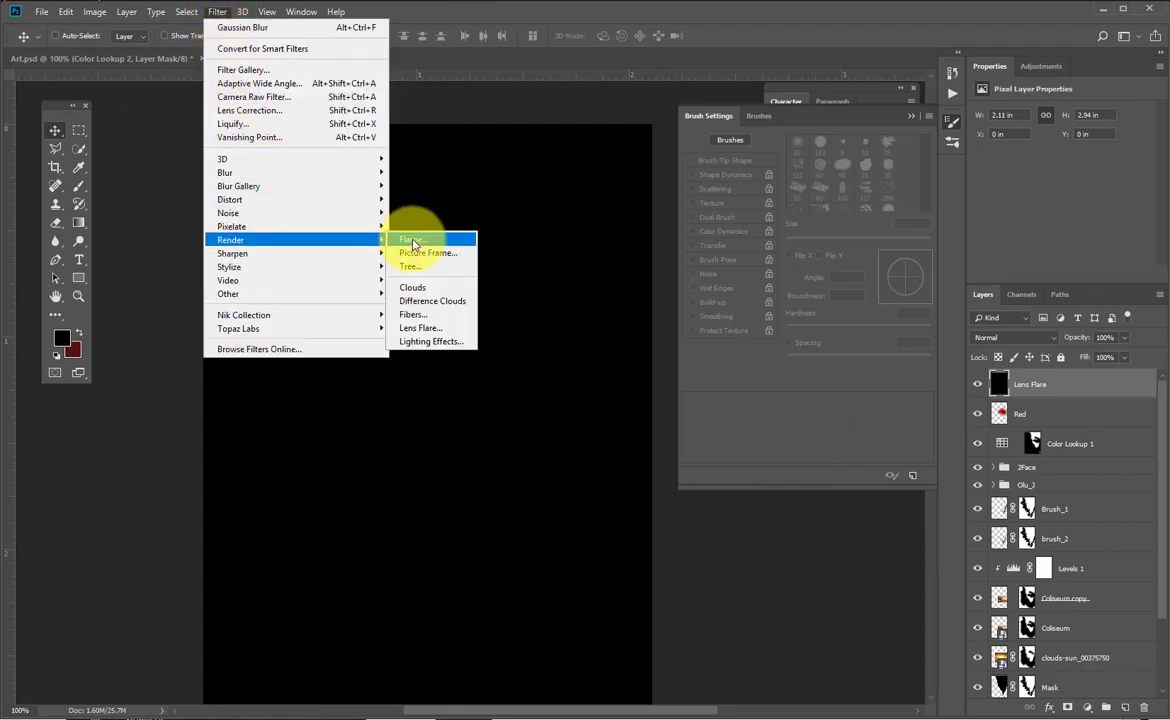
{"action": "left_click", "coordinate": [426, 328]}
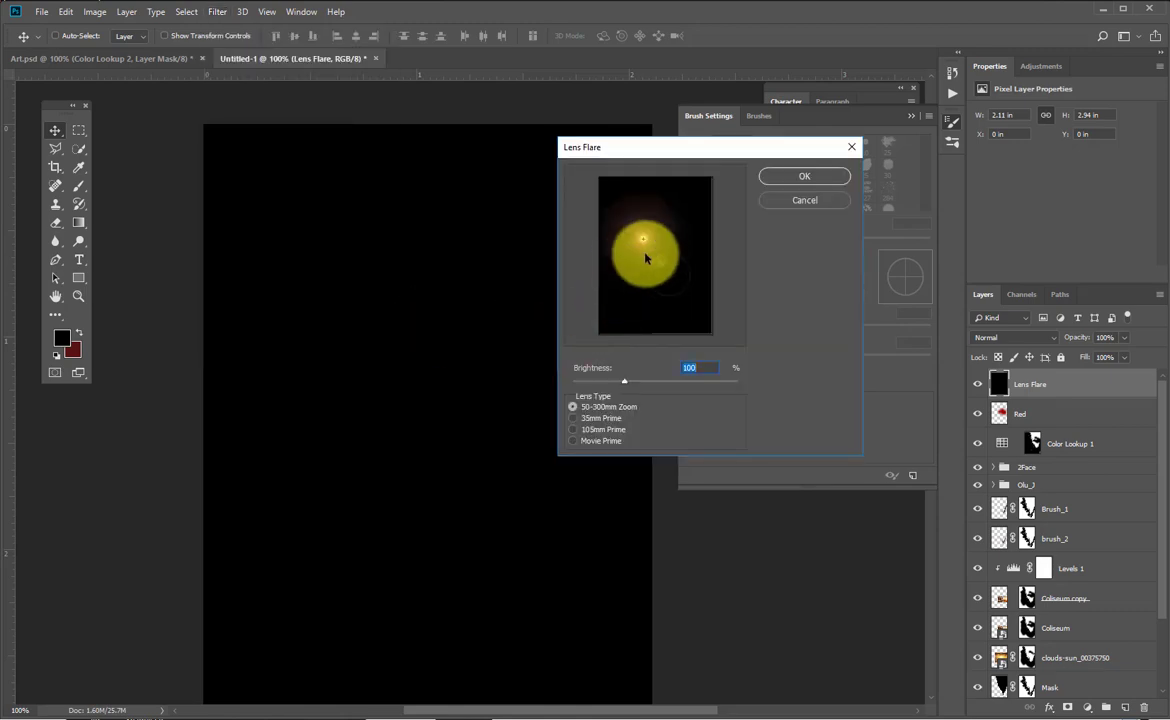
{"action": "left_click_drag", "start_coordinate": [645, 258], "coordinate": [655, 259]}
{"action": "left_click", "coordinate": [808, 177]}
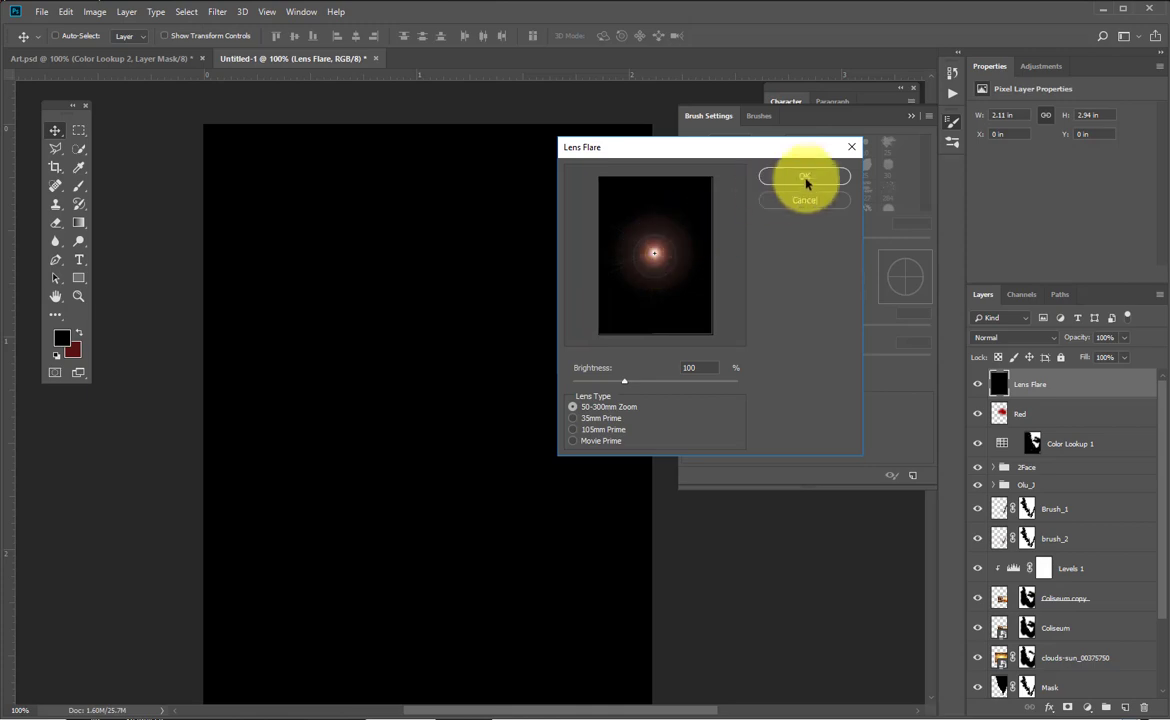
Set the Lens Flare layer to Screen blending and move the flare to the right edge of the Coliseum.
{"action": "left_click", "coordinate": [1030, 338]}
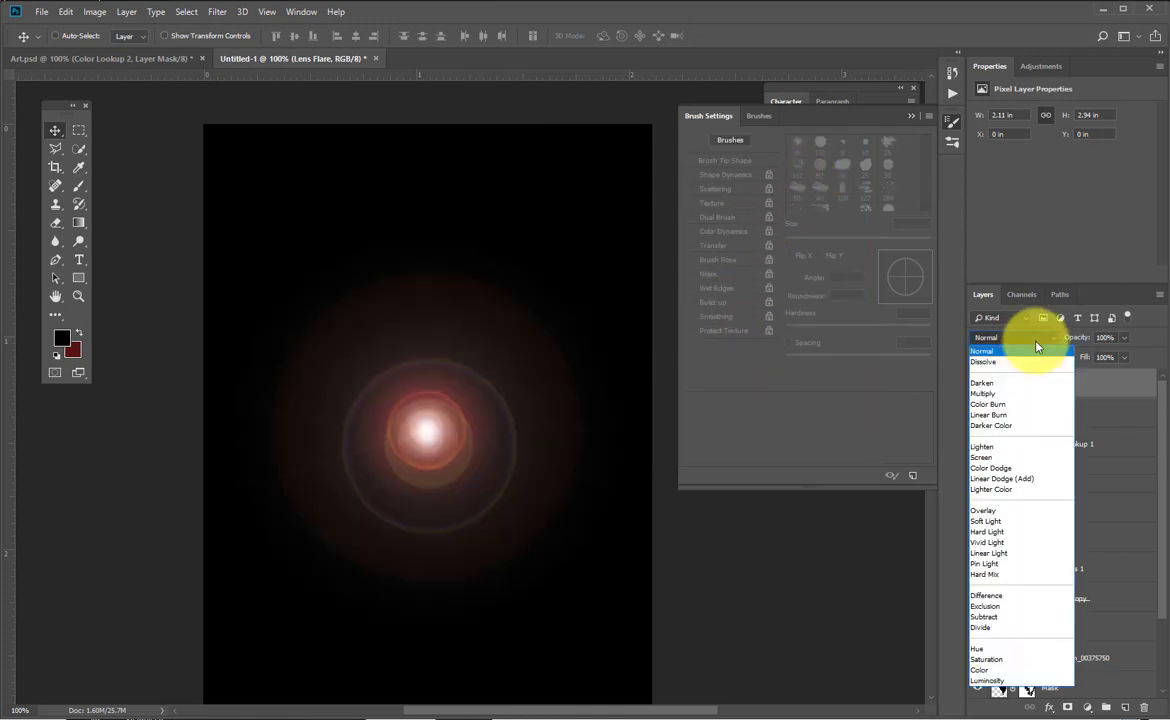
{"action": "left_click", "coordinate": [1008, 457]}
{"action": "left_click_drag", "start_coordinate": [463, 428], "coordinate": [573, 457]}
Enlarge the lens flare to about 174% and keep it centred beside the Coliseum's right edge.
{"action": "key", "text": "ctrl+t"}
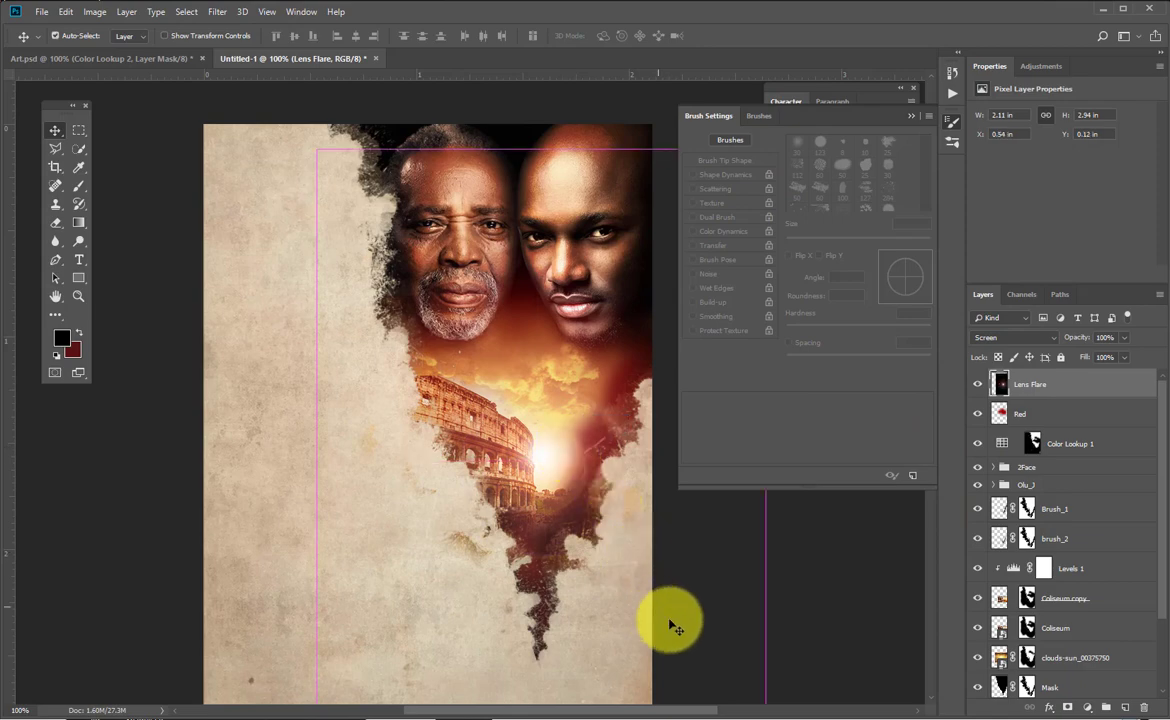
{"action": "left_click_drag", "start_coordinate": [317, 149], "coordinate": [212, 100]}
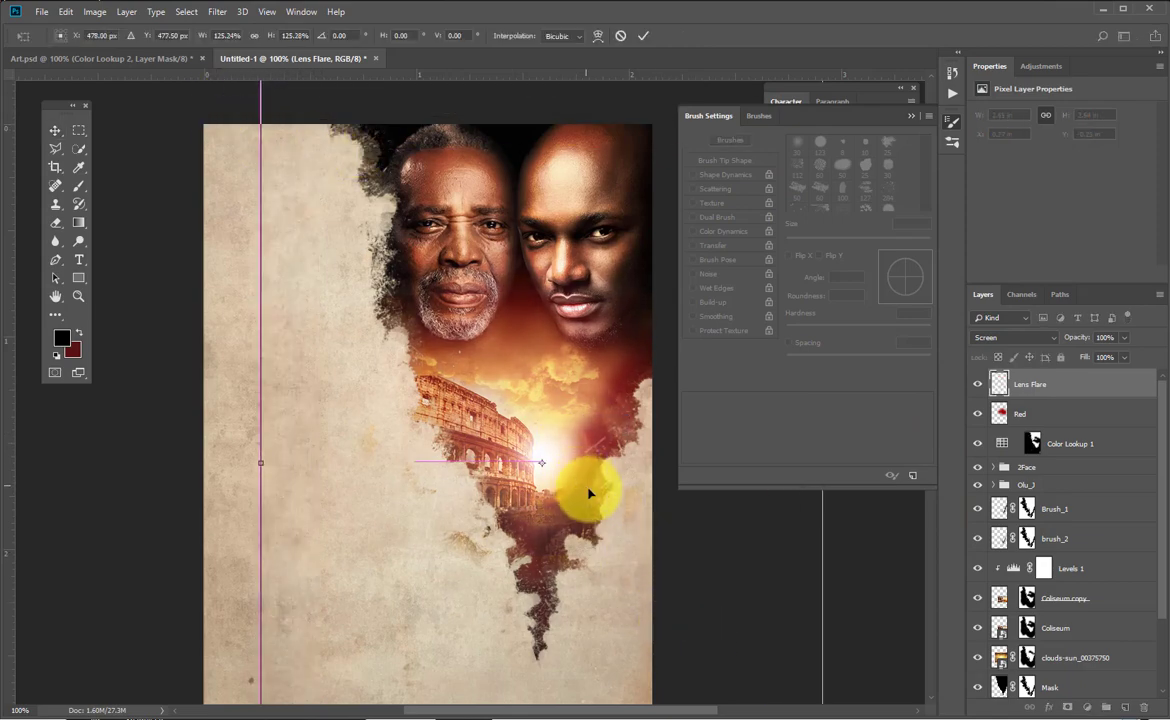
{"action": "left_click_drag", "start_coordinate": [585, 487], "coordinate": [590, 497]}
{"action": "left_click_drag", "start_coordinate": [258, 77], "coordinate": [358, 252]}
{"action": "left_click_drag", "start_coordinate": [512, 586], "coordinate": [527, 410]}
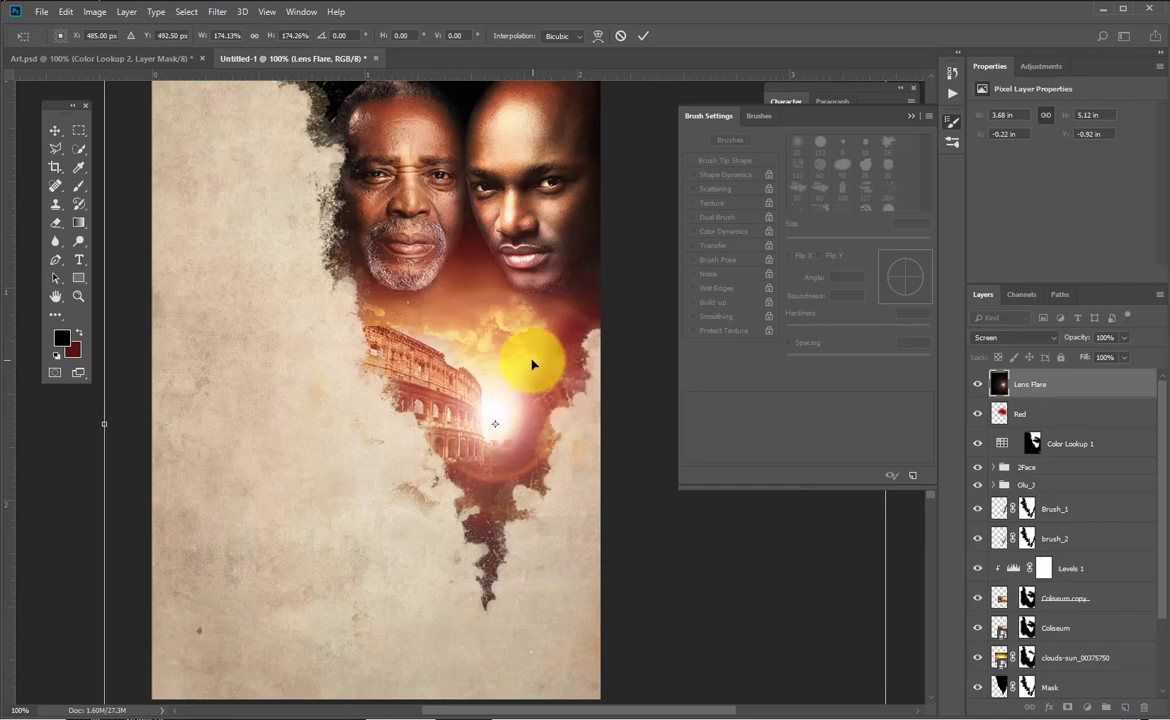
{"action": "key", "text": "Return"}
Scale the enlarged lens flare down to about 91% around its centre.
{"action": "key", "text": "ctrl+minus"}
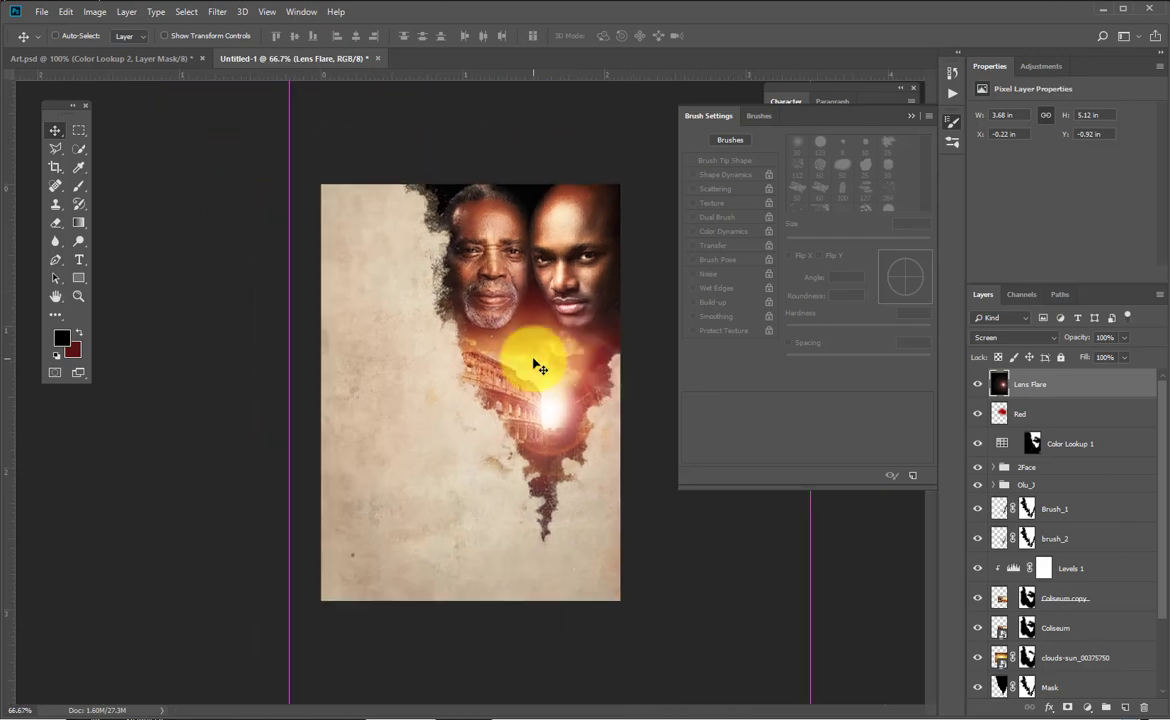
{"action": "key", "text": "ctrl+t"}
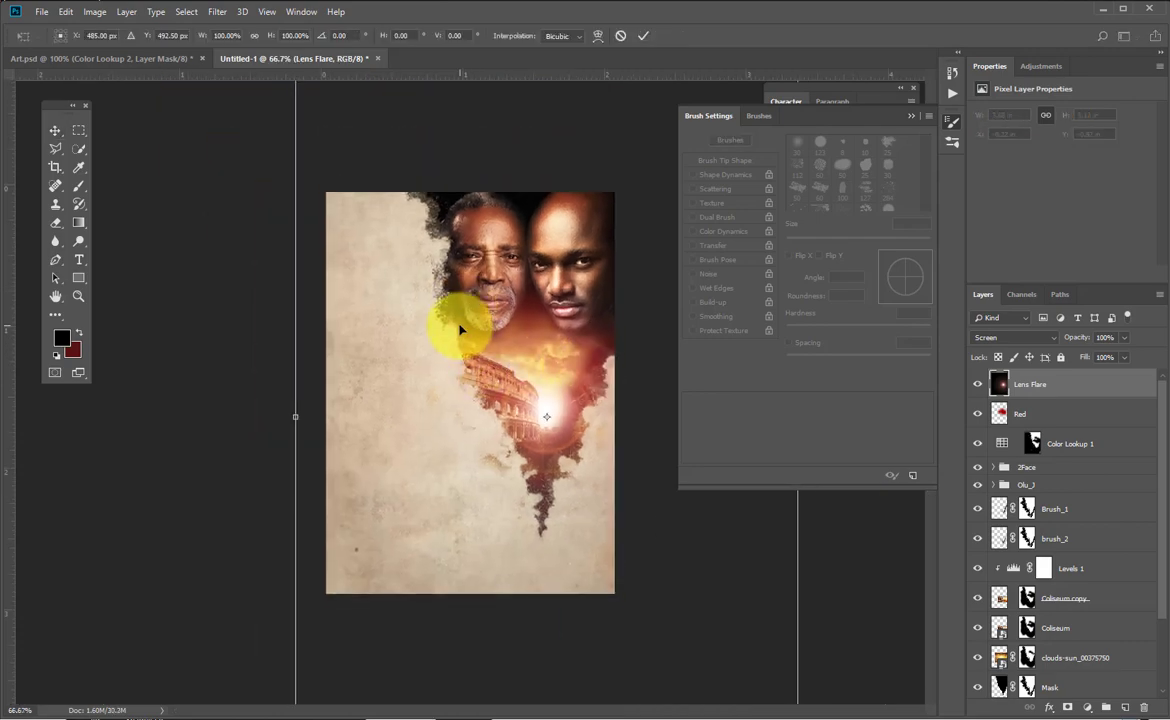
{"action": "key", "text": "ctrl+minus"}
{"action": "left_click_drag", "start_coordinate": [337, 145], "coordinate": [352, 163]}
{"action": "key", "text": "Return"}
{"action": "scroll", "coordinate": [533, 468], "scroll_direction": "up", "scroll_amount": 5}
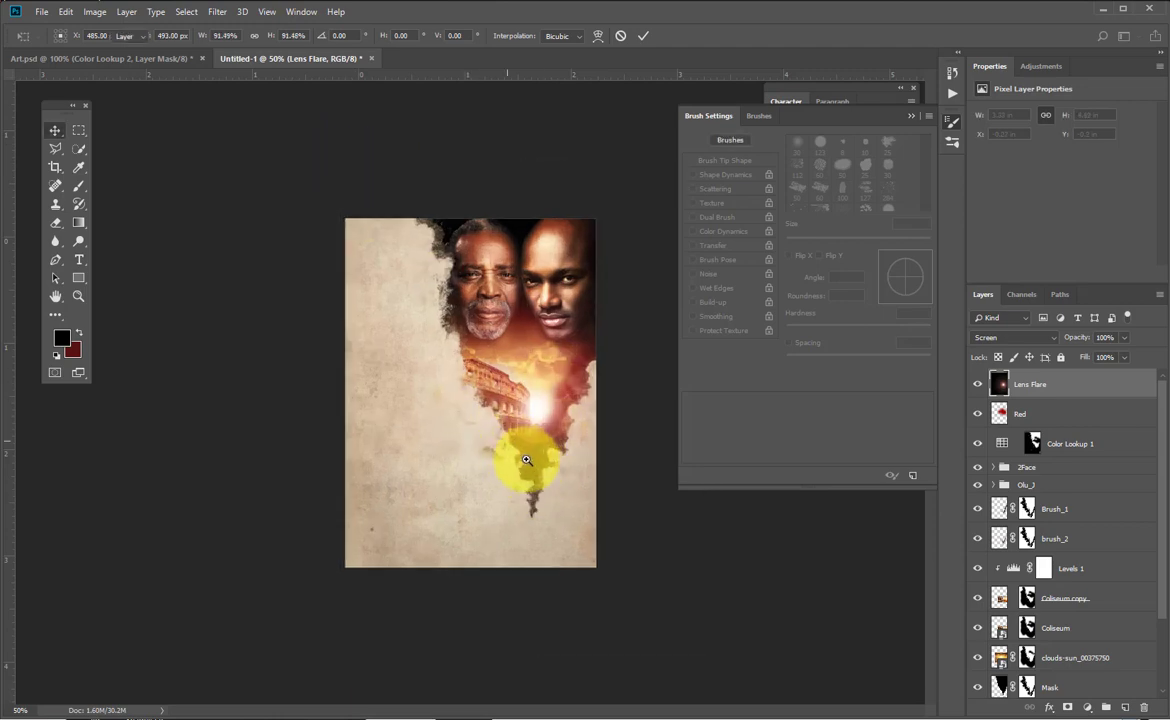
{"action": "scroll", "coordinate": [407, 441], "scroll_direction": "up", "scroll_amount": 2}
{"action": "key", "text": "Return"}
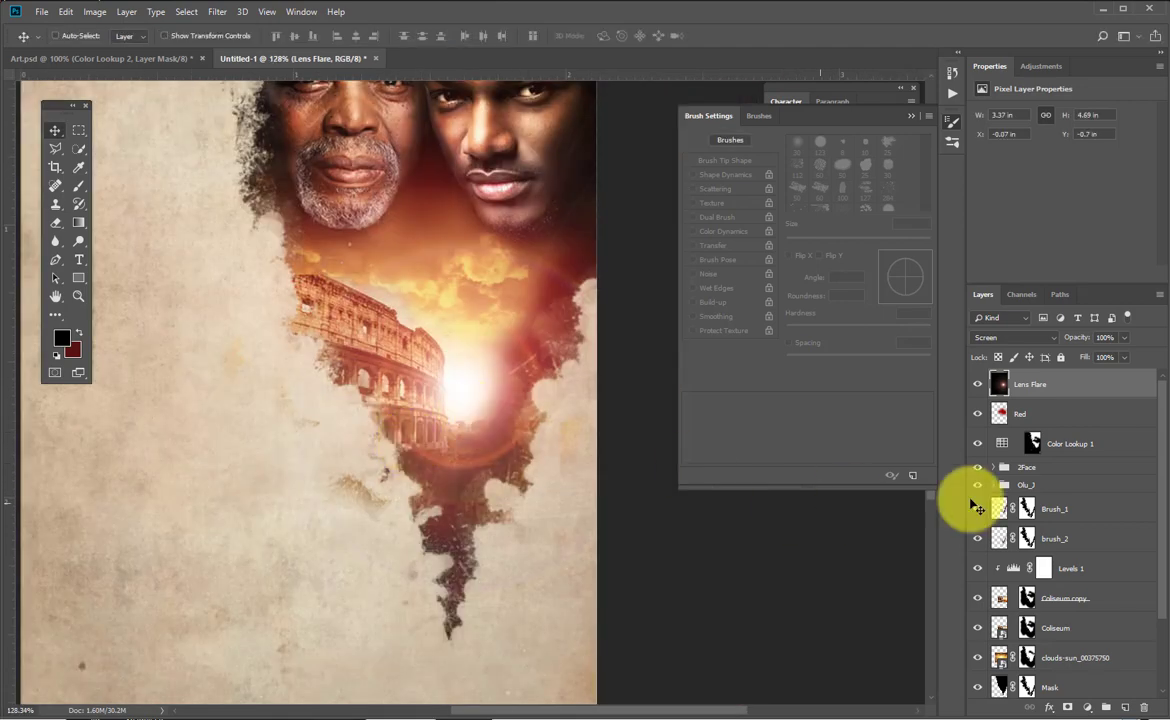
Add a mask to the Lens Flare layer and paint black with a soft 250 px brush over the flare's glow below the Coliseum.
{"action": "left_click", "coordinate": [1068, 706]}
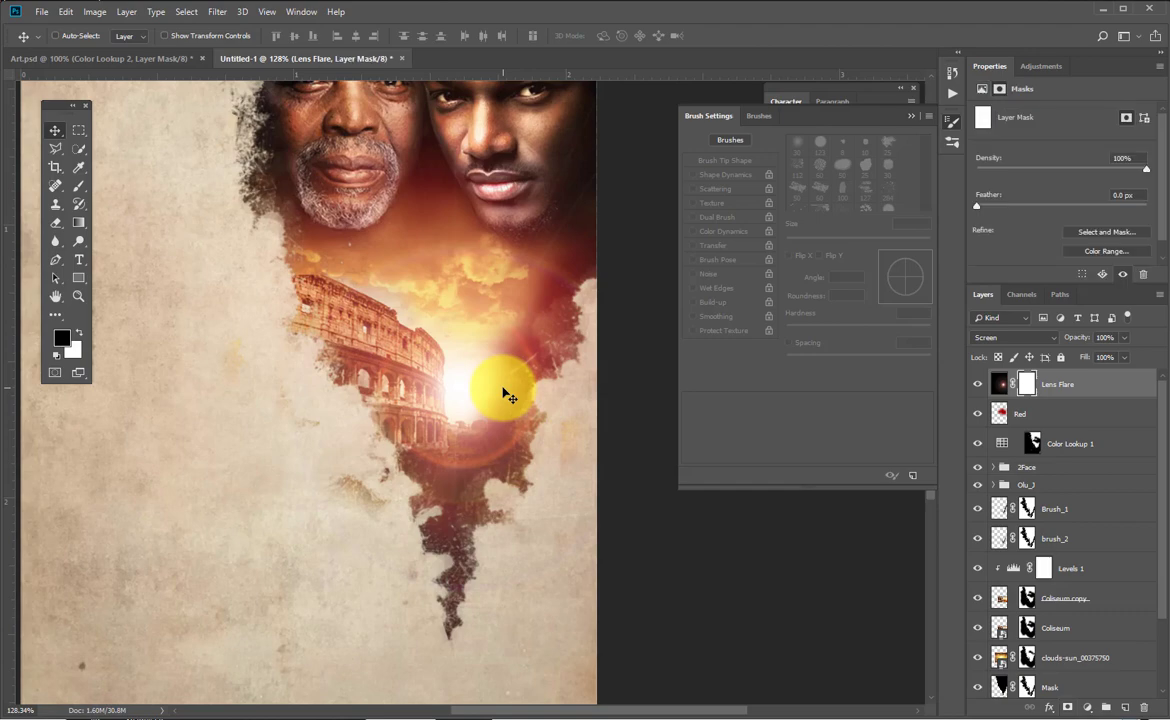
{"action": "key", "text": "b"}
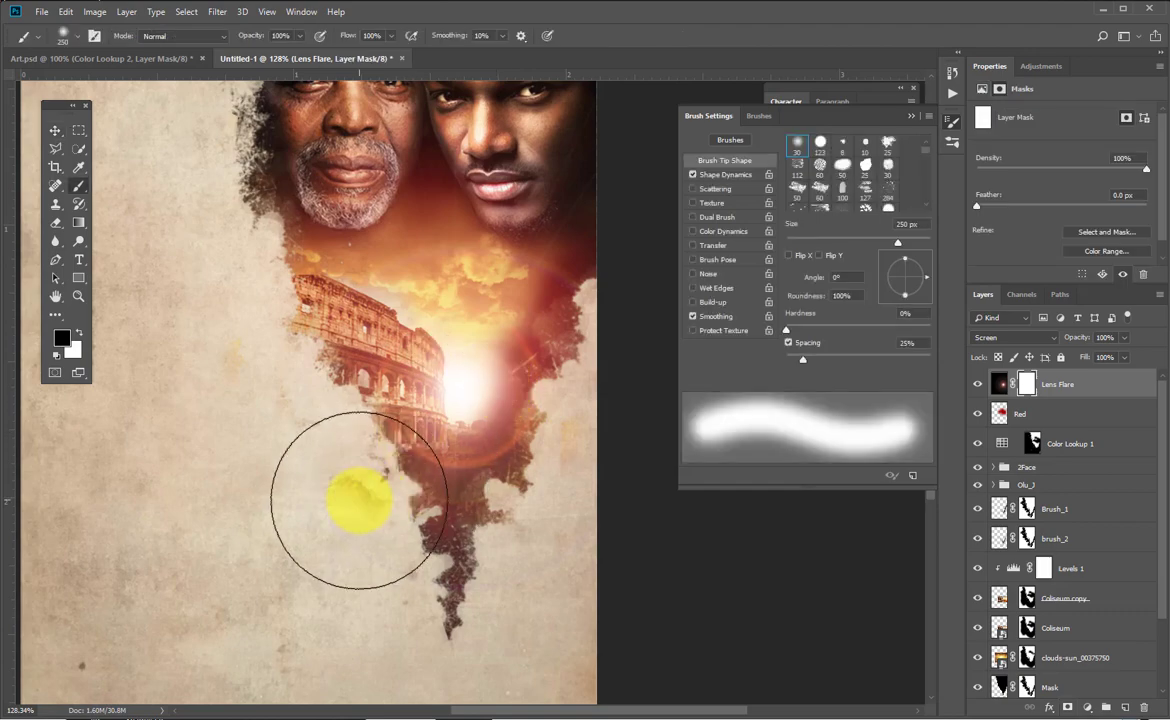
{"action": "left_click", "coordinate": [388, 516]}
{"action": "mouse_move", "coordinate": [458, 533]}
{"action": "left_mouse_down"}
{"action": "mouse_move", "coordinate": [609, 496]}
{"action": "mouse_move", "coordinate": [611, 436]}
{"action": "mouse_move", "coordinate": [518, 565]}
{"action": "left_mouse_up"}
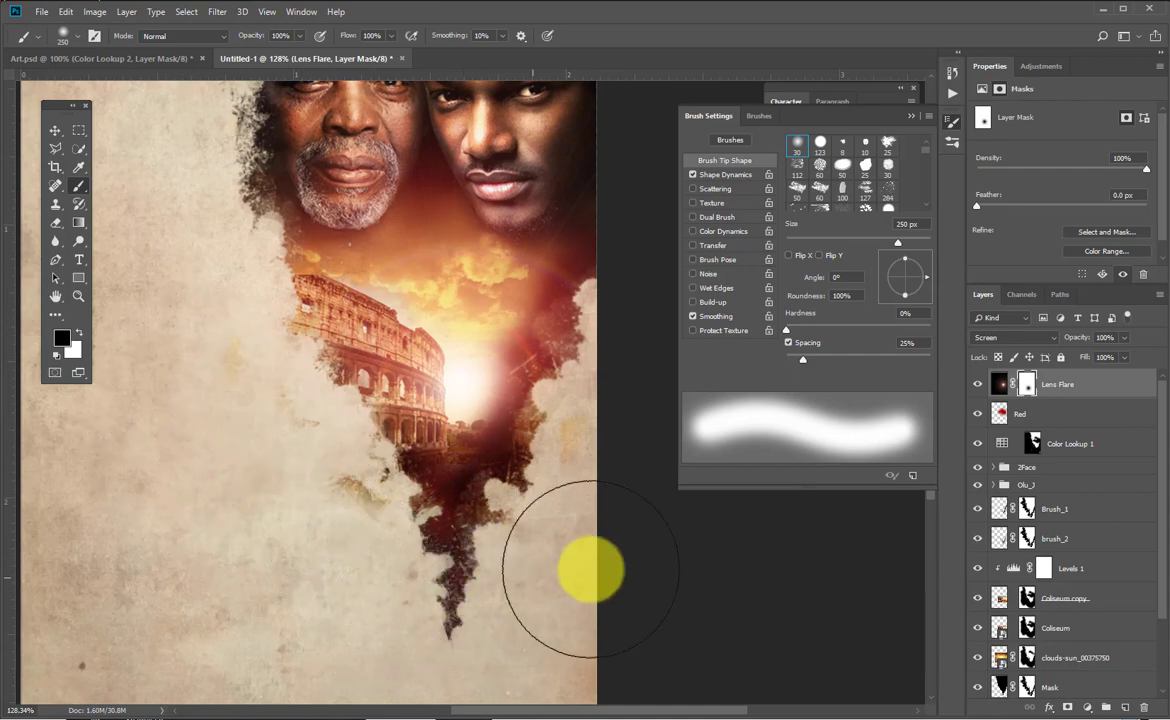
{"action": "key", "text": "space"}
{"action": "left_click_drag", "start_coordinate": [414, 455], "coordinate": [405, 447]}
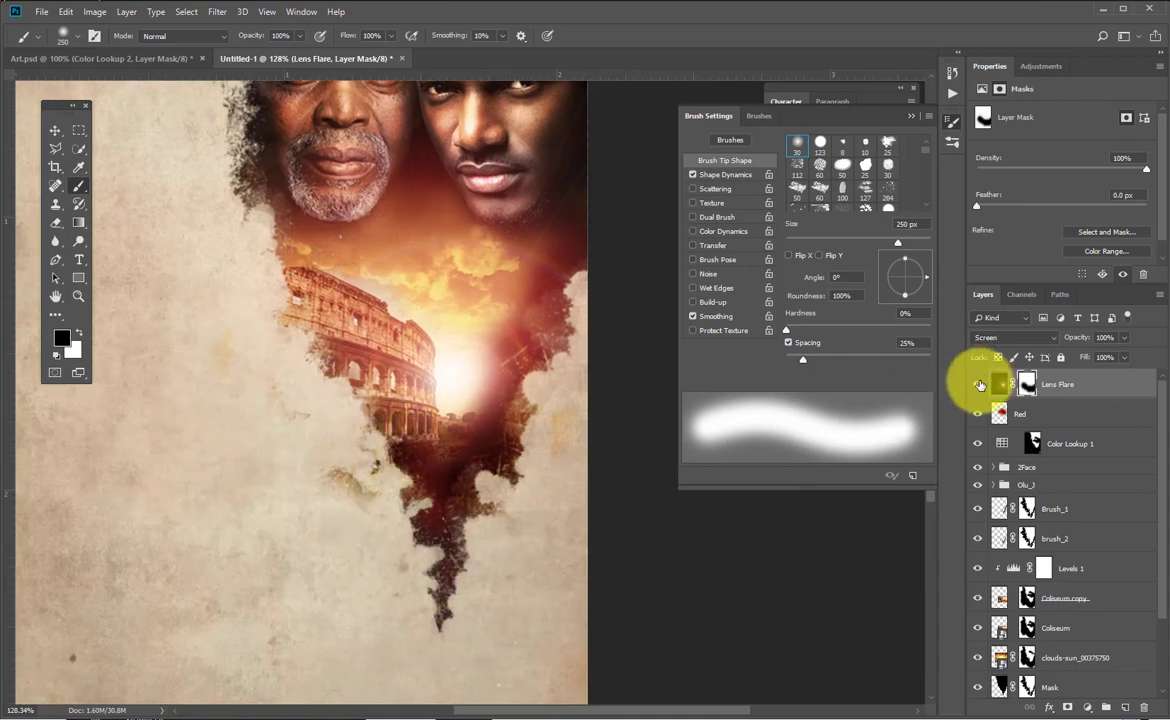
Add a new layer named white_Brush above Lens Flare and set the foreground colour to light amber f4cd7e.
{"action": "key", "text": "ctrl+shift+n"}
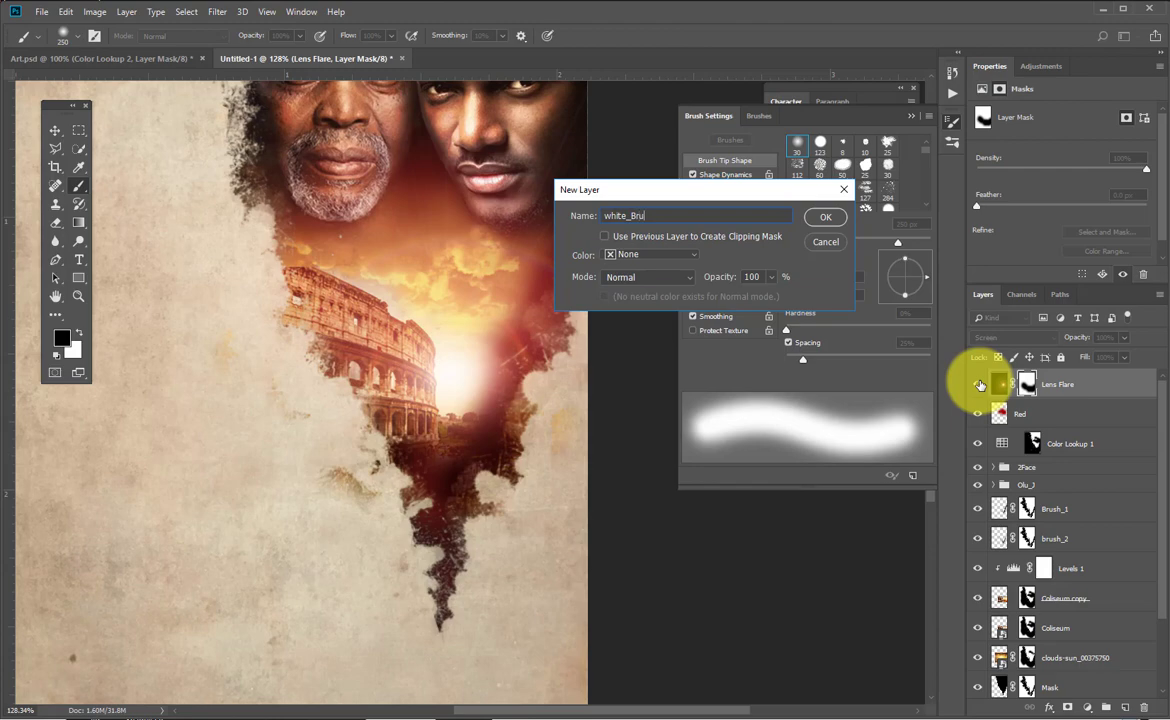
{"action": "type", "text": "white_Brush"}
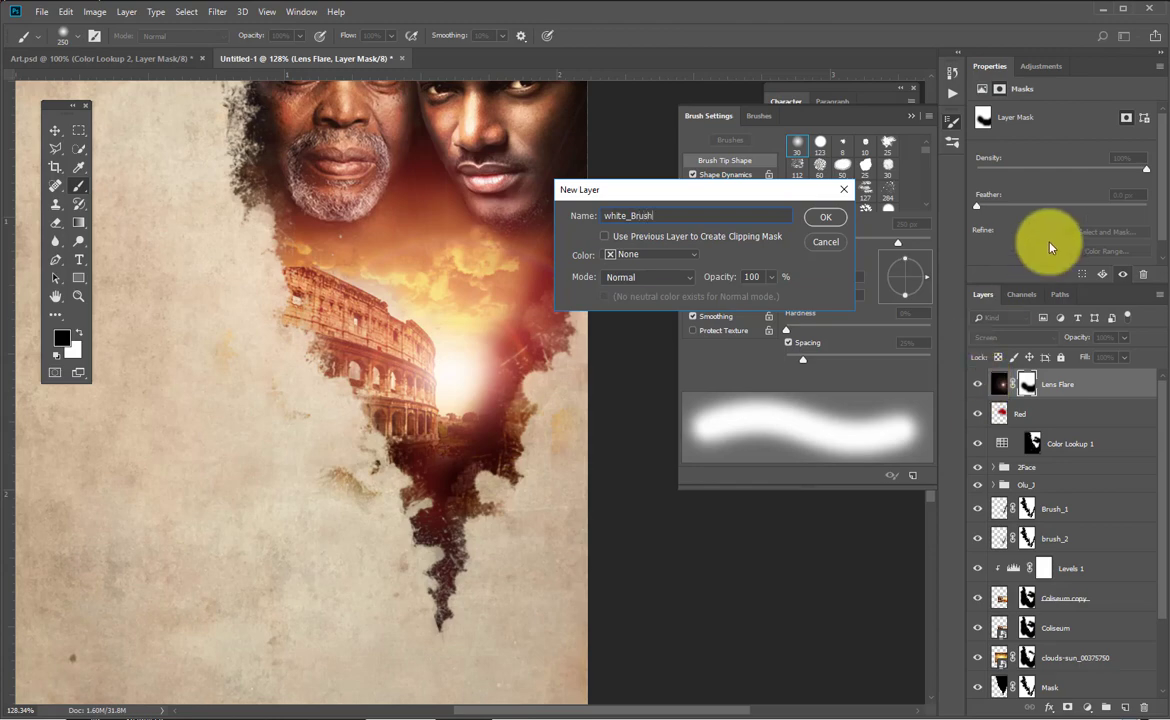
{"action": "left_click", "coordinate": [825, 217]}
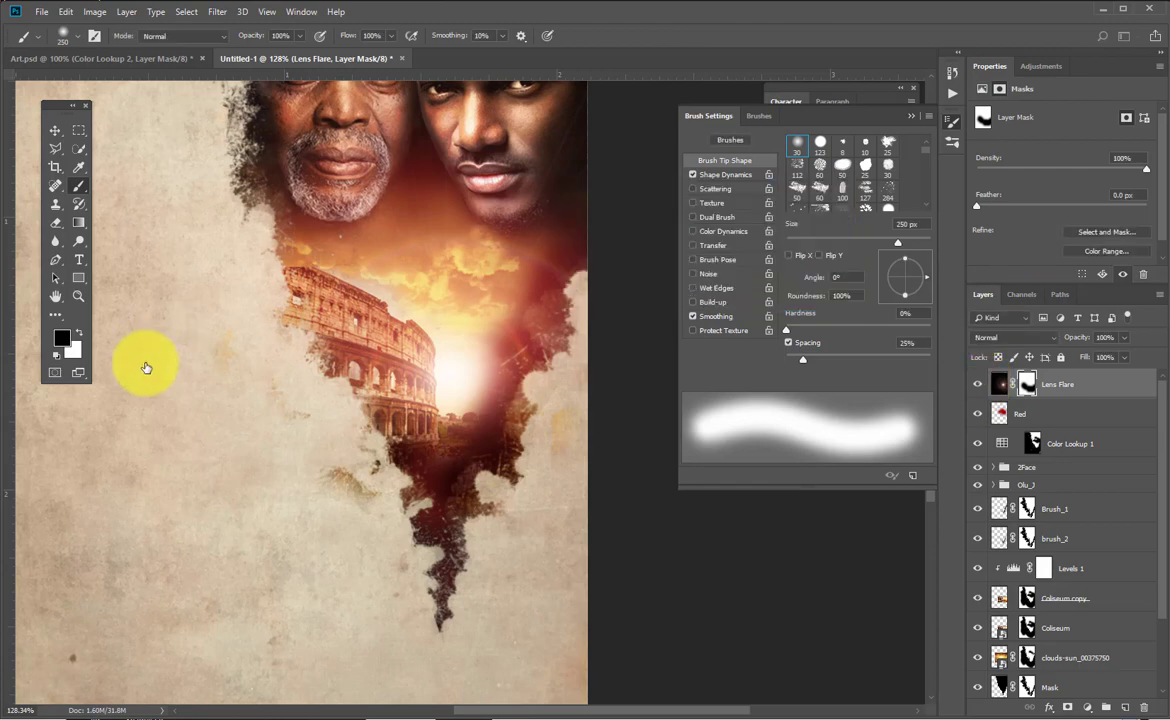
{"action": "left_click", "coordinate": [68, 343]}
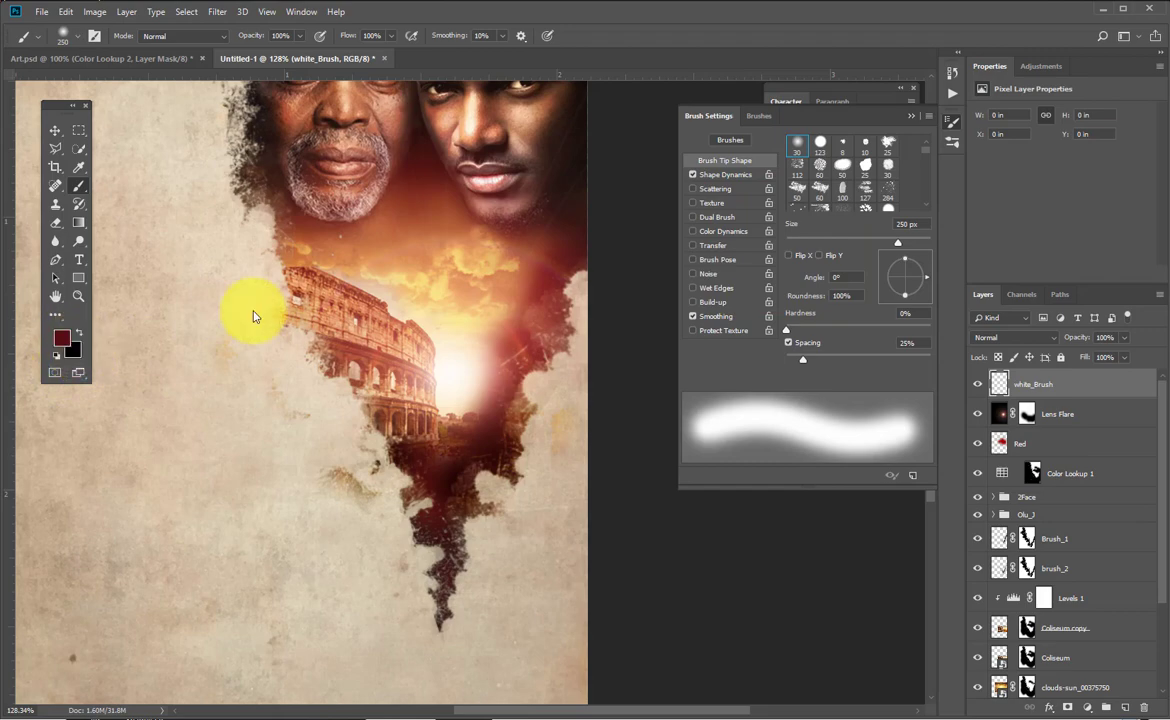
{"action": "left_click", "coordinate": [489, 288]}
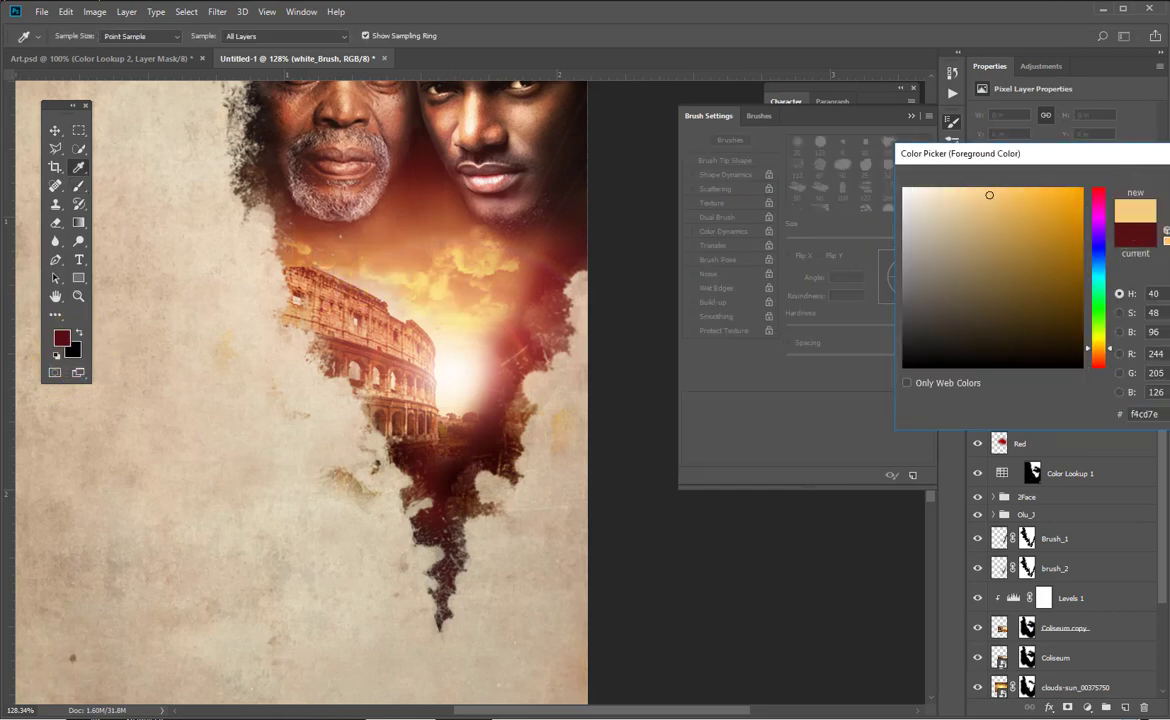
{"action": "key", "text": "Return"}
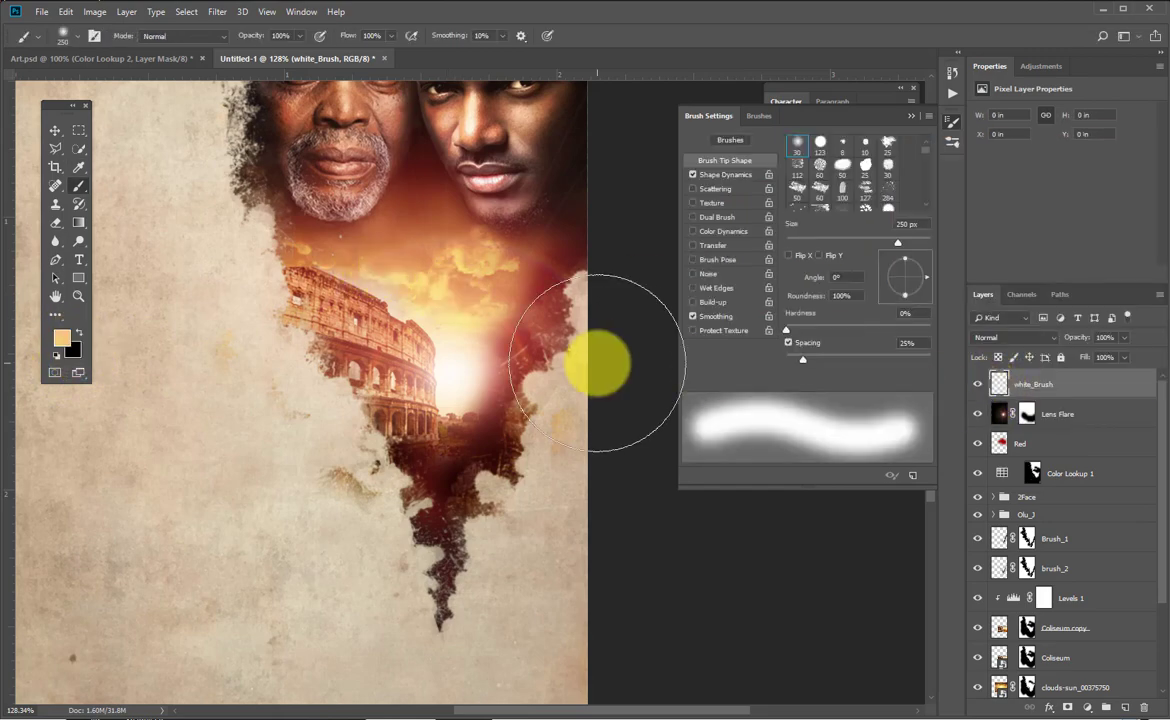
Paint one soft 150 px dab over the flare beside the Coliseum and set the layer's blending to Overlay.
{"action": "key", "text": "bracketleft"}
{"action": "key", "text": "bracketleft"}
{"action": "key", "text": "bracketleft"}
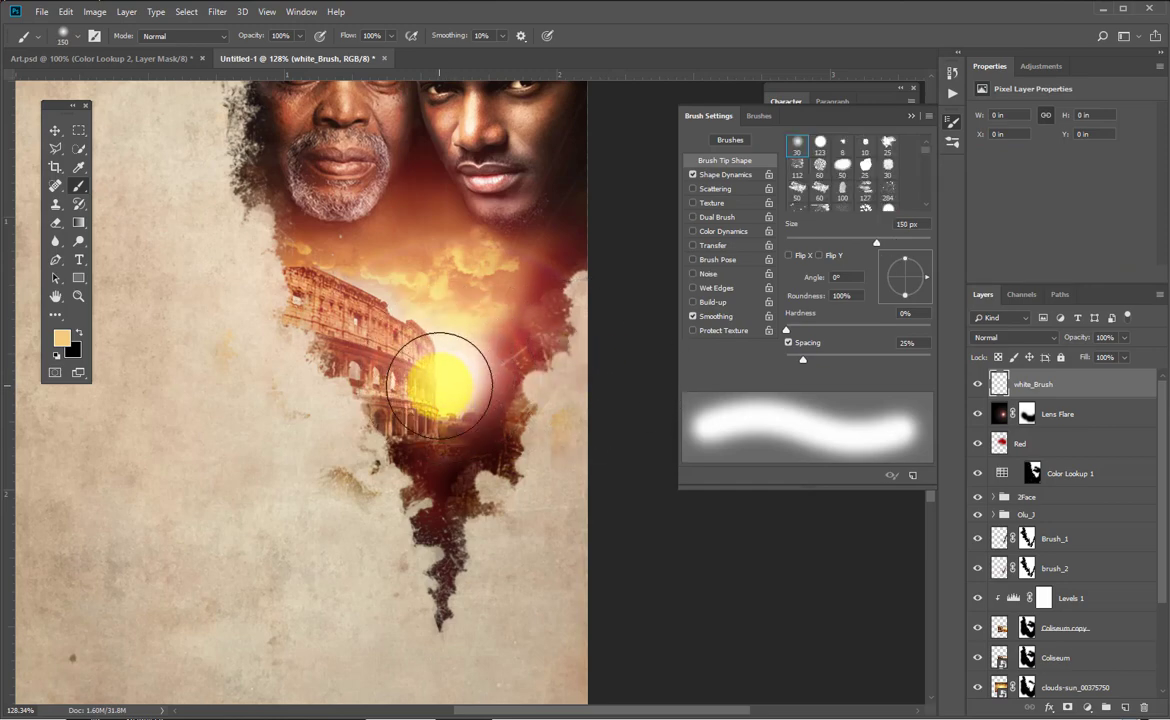
{"action": "left_click", "coordinate": [438, 384]}
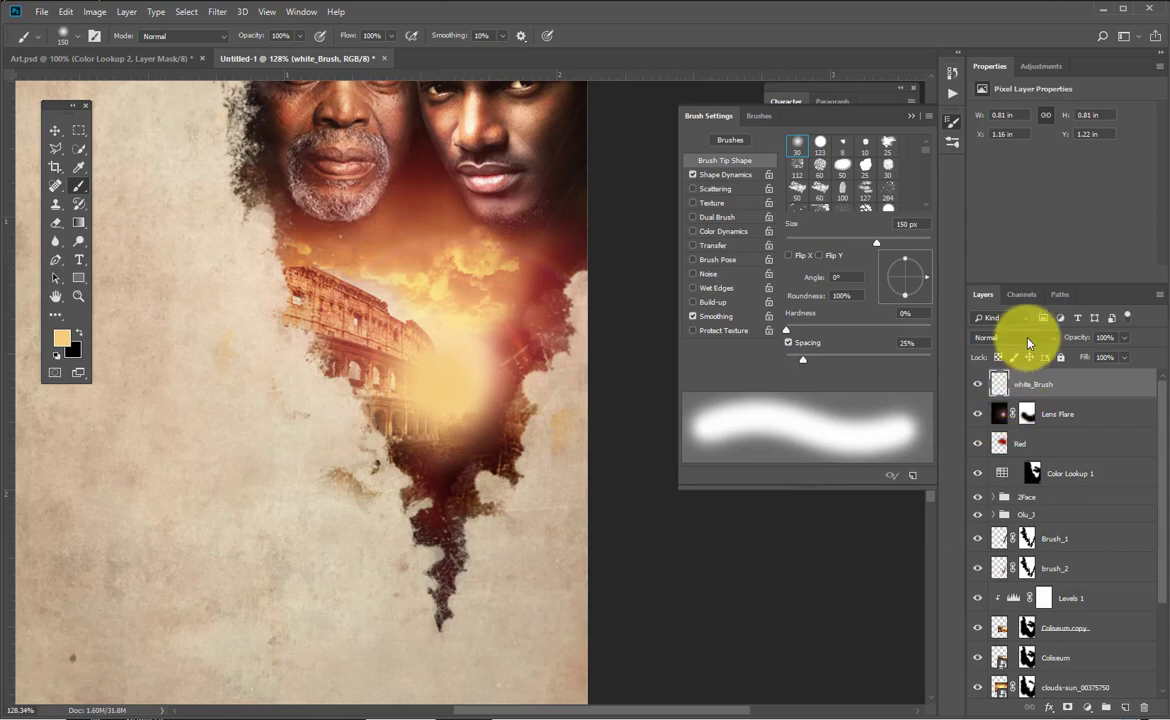
{"action": "left_click", "coordinate": [1026, 338]}
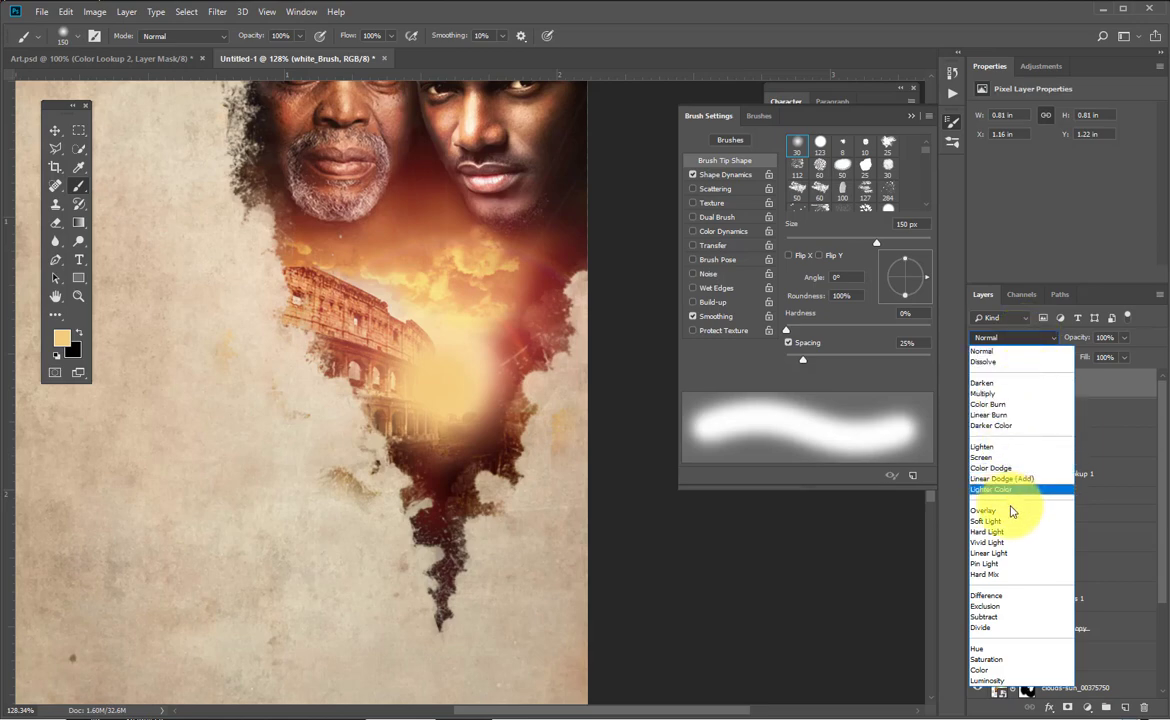
{"action": "left_click", "coordinate": [1010, 510]}
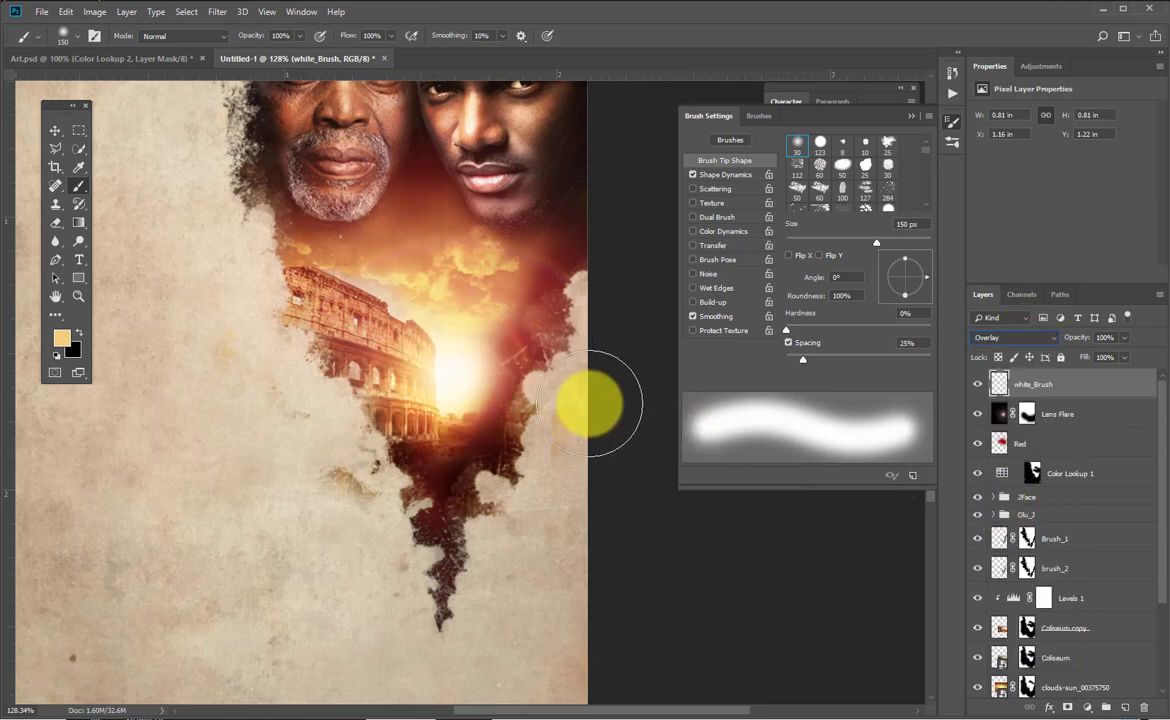
Enlarge the amber glow to about 116% around its centre.
{"action": "key", "text": "ctrl+t"}
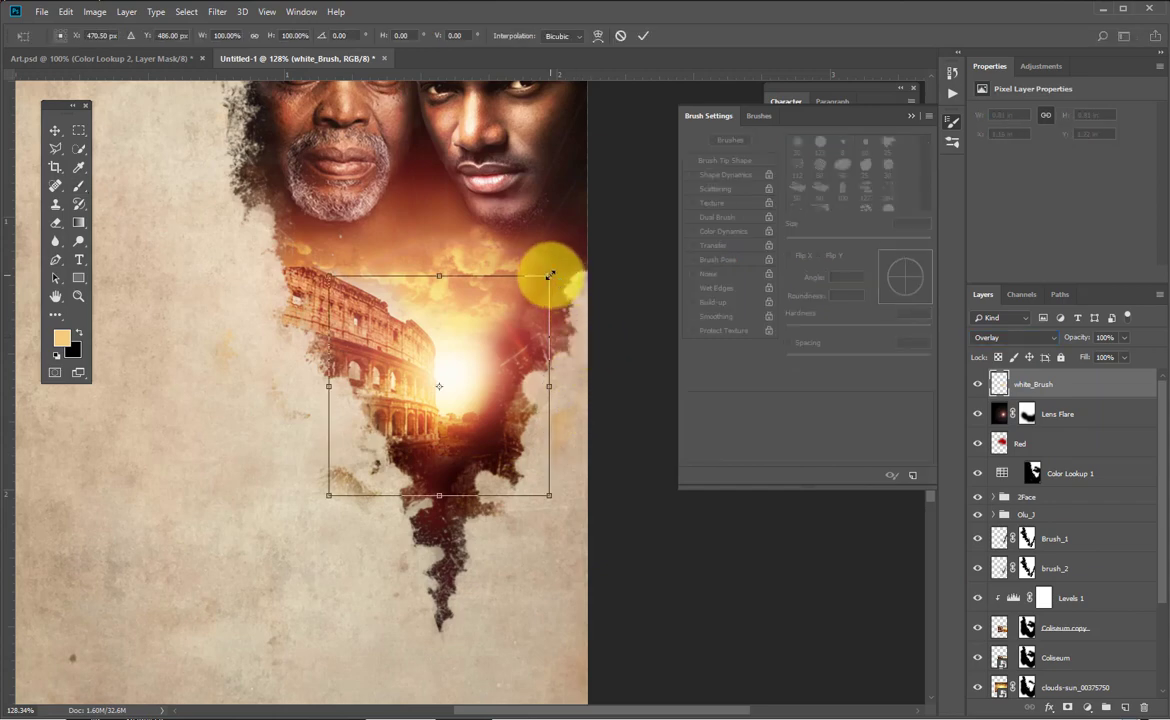
{"action": "left_click_drag", "start_coordinate": [550, 274], "coordinate": [566, 258]}
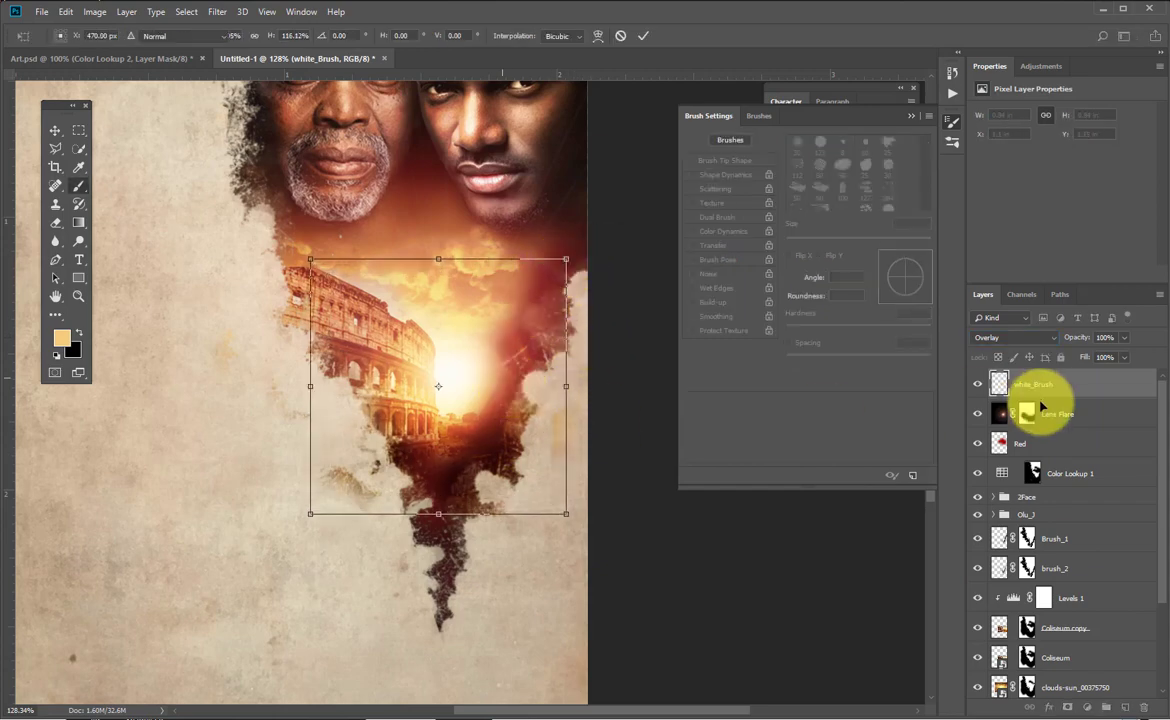
{"action": "key", "text": "Return"}
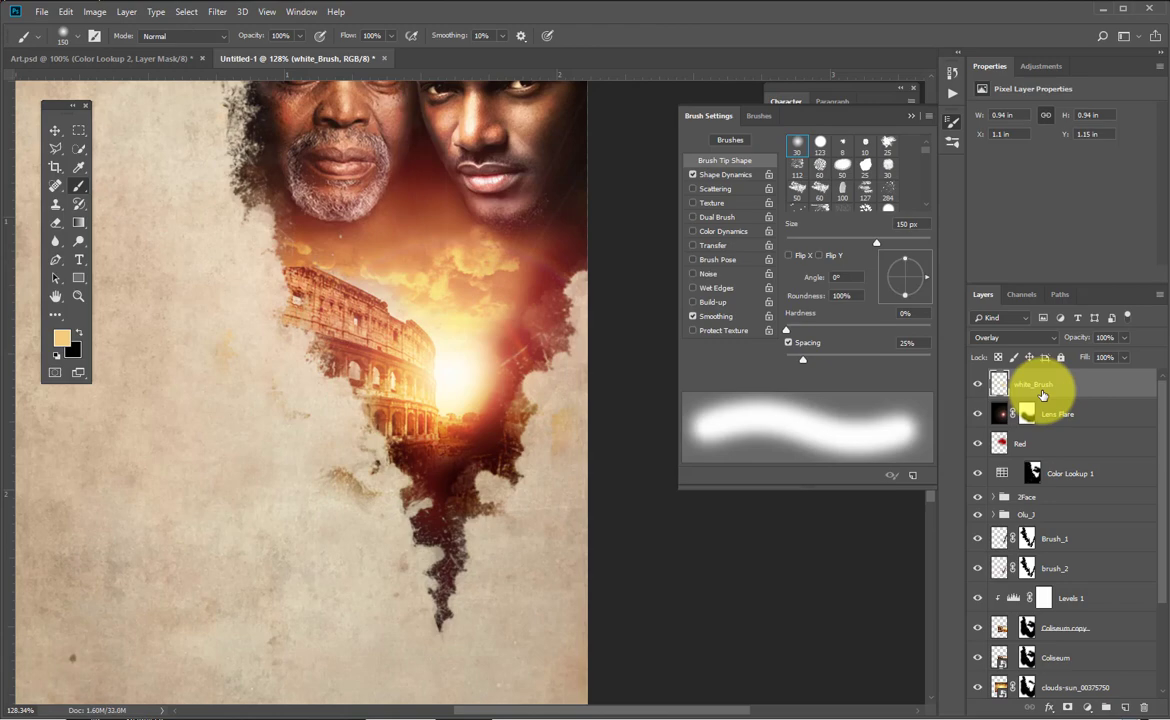
Add a new layer named White on top and rename the white_Brush layer to yellow_Brush.
{"action": "key", "text": "ctrl+shift+n"}
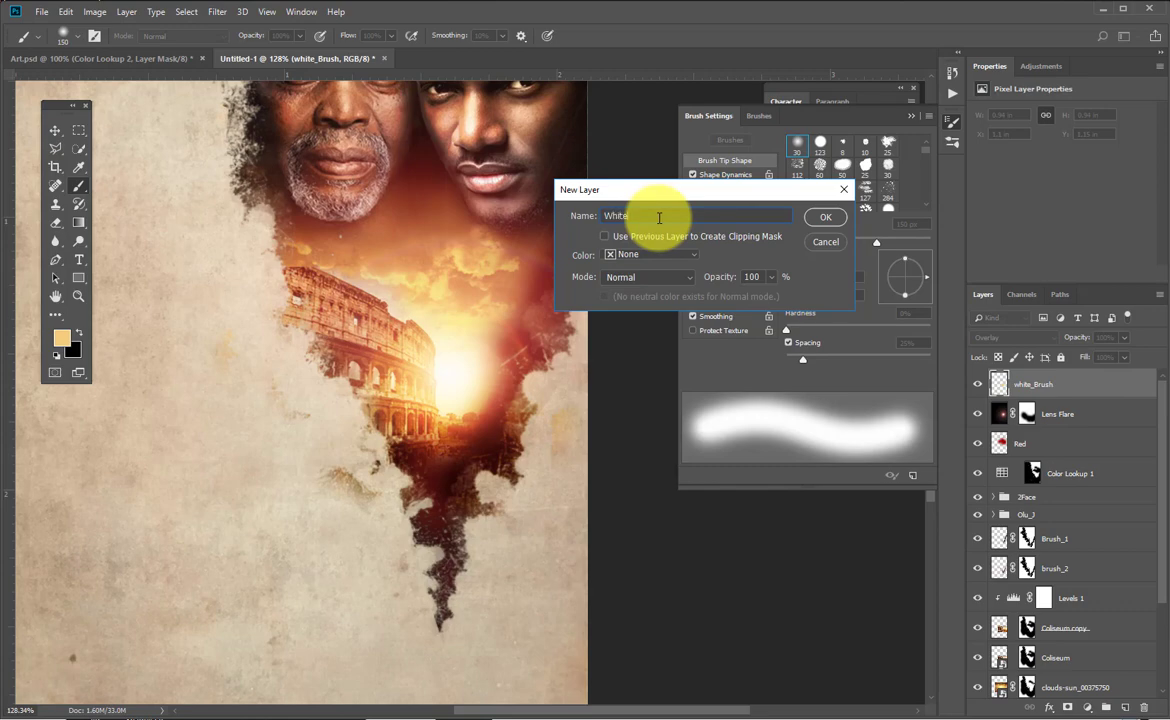
{"action": "key", "text": "Return"}
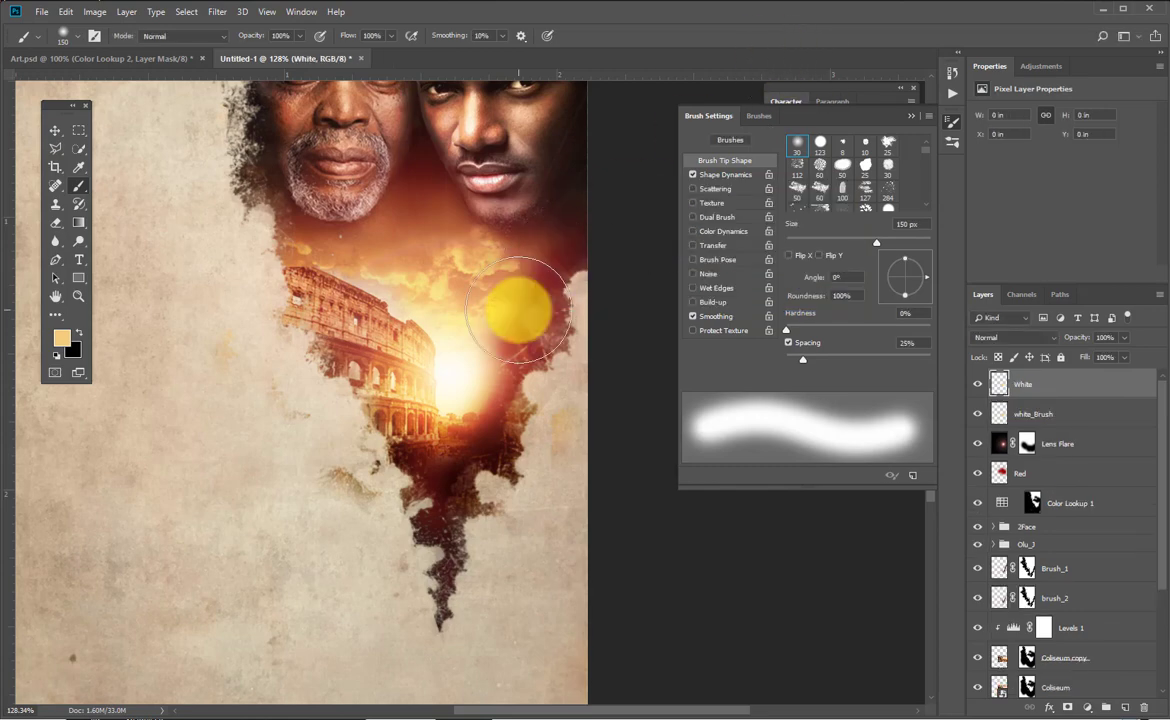
{"action": "double_click", "coordinate": [1025, 420]}
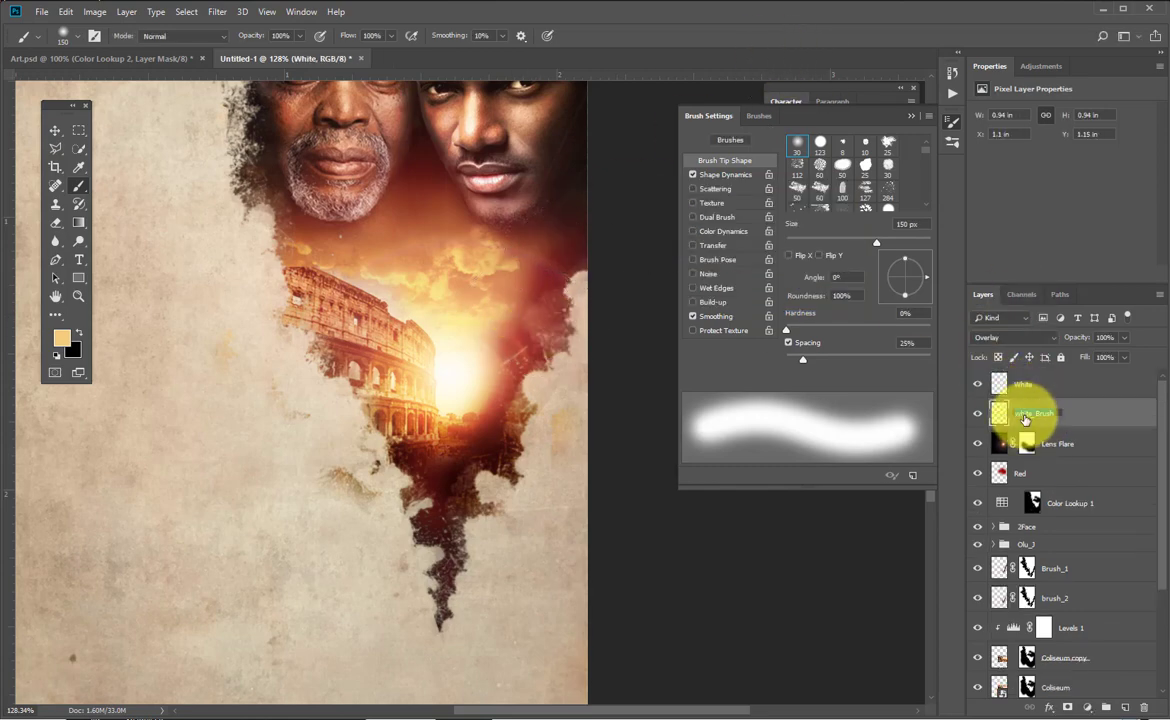
{"action": "left_click_drag", "start_coordinate": [1032, 412], "coordinate": [978, 411]}
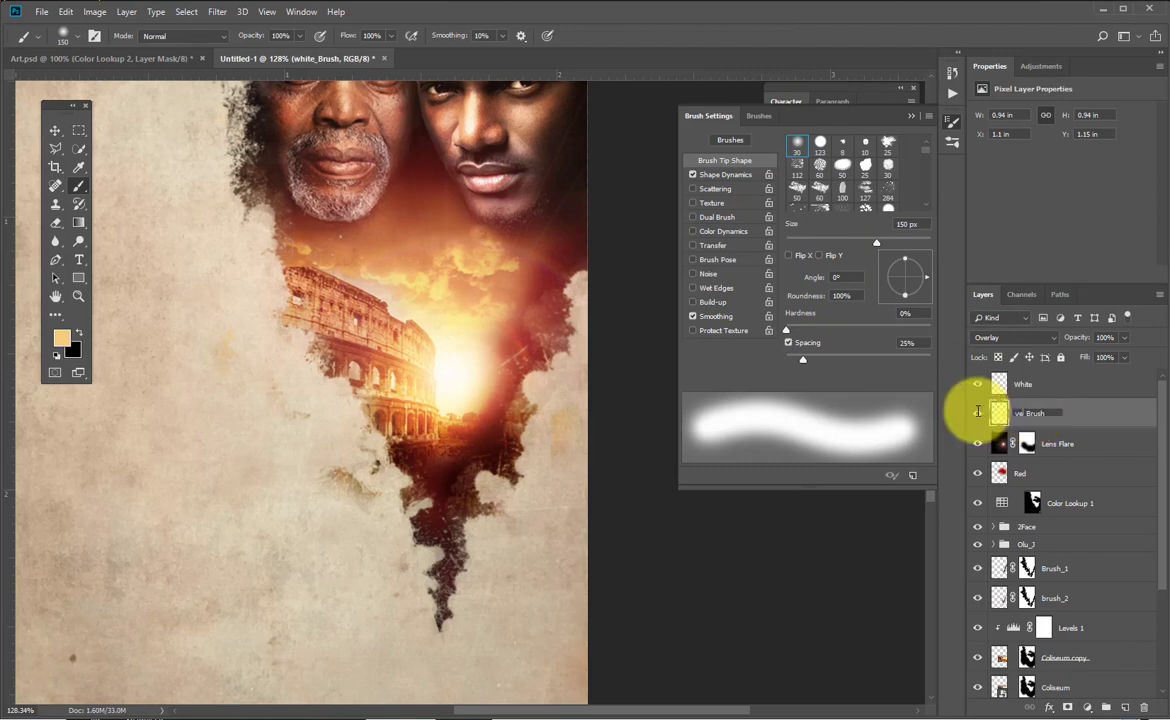
{"action": "key", "text": "Return"}
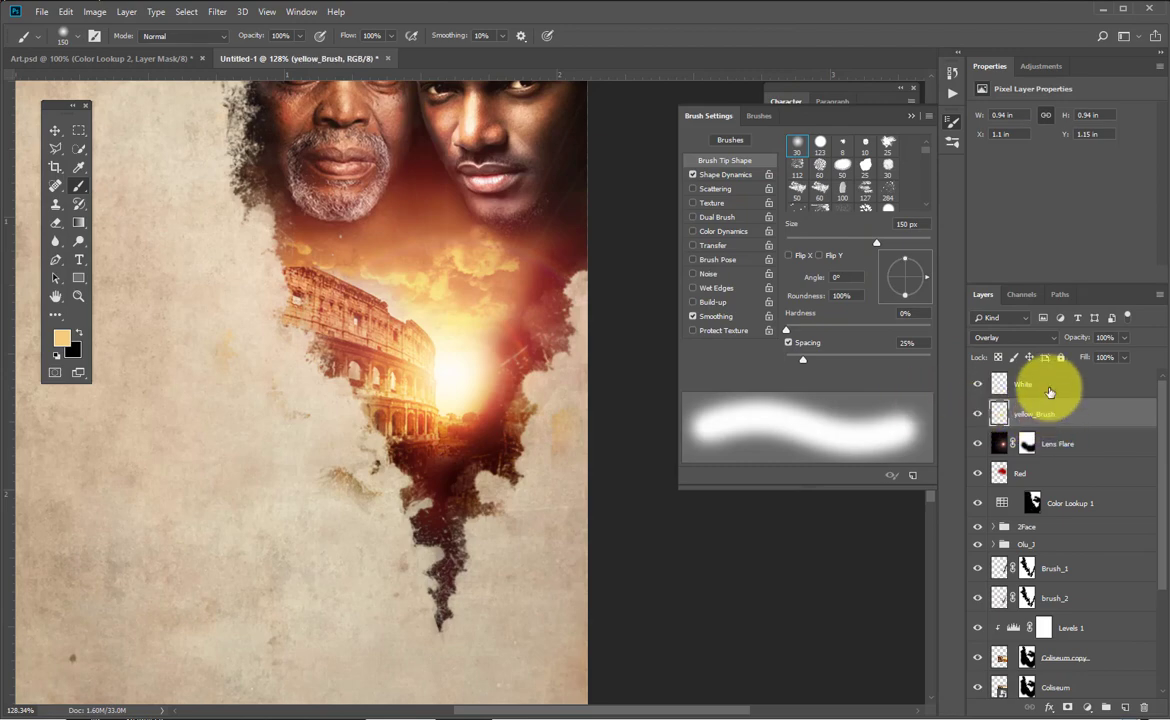
On the White layer, paint a soft white (ffffff) spot with a 70 px brush over the flare's centre.
{"action": "left_click", "coordinate": [1049, 389]}
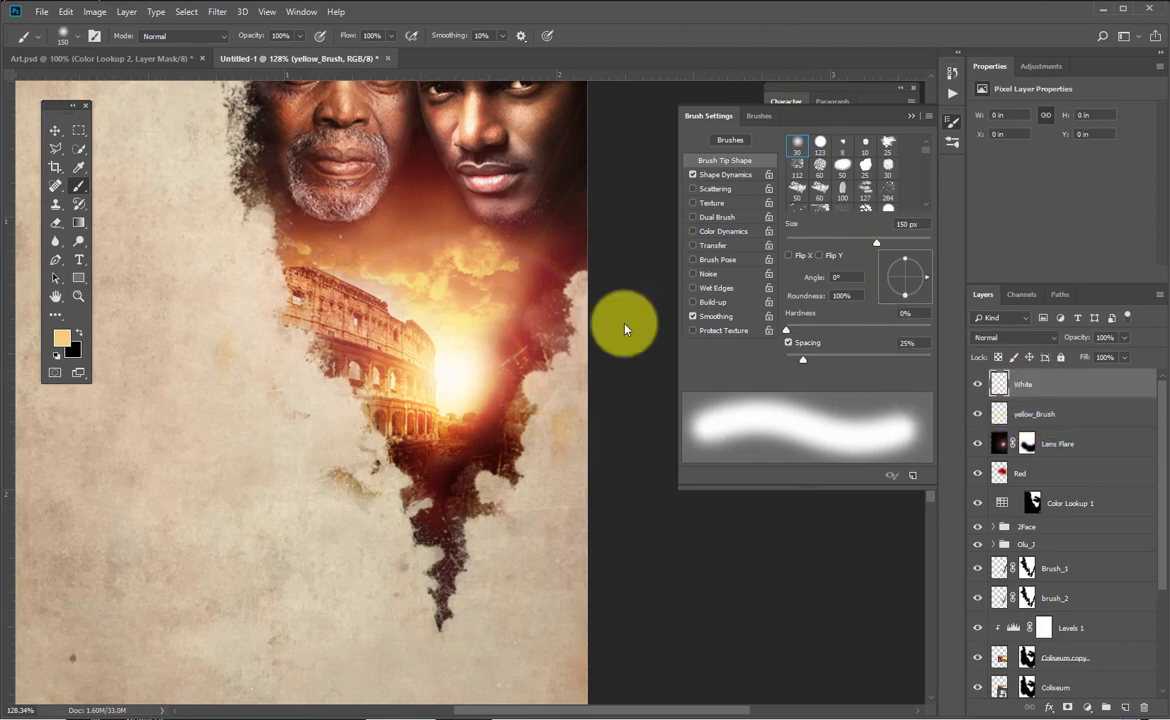
{"action": "left_click", "coordinate": [60, 345]}
{"action": "left_click", "coordinate": [905, 189]}
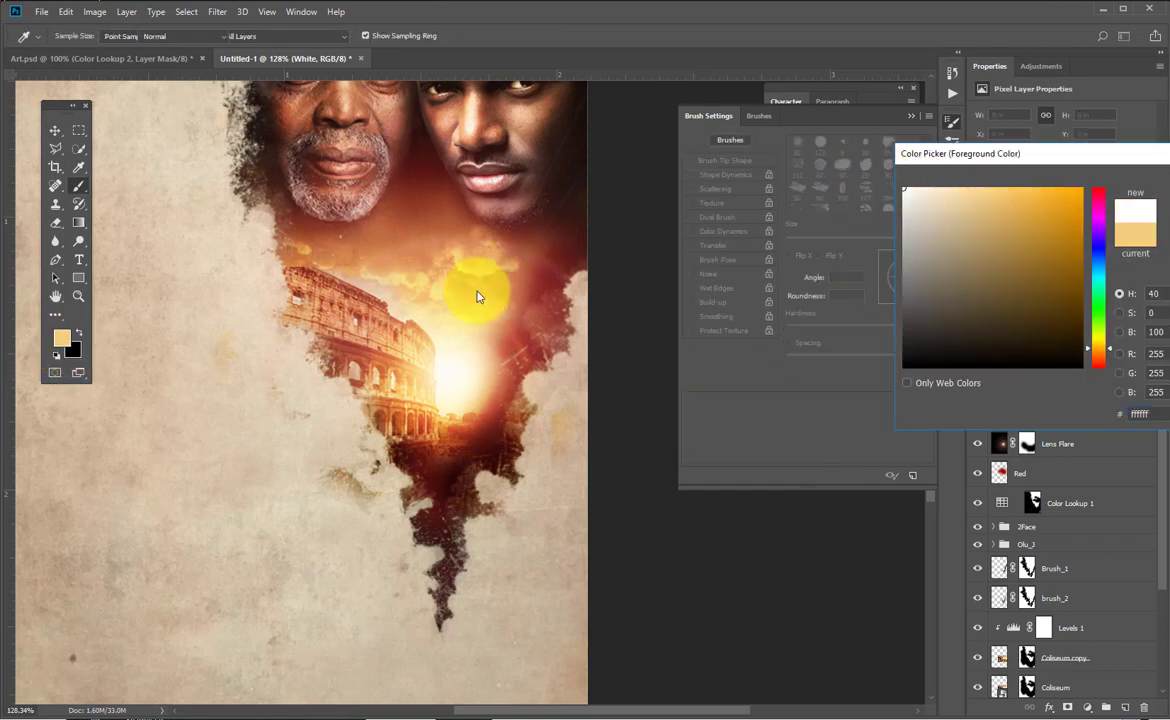
{"action": "key", "text": "Return"}
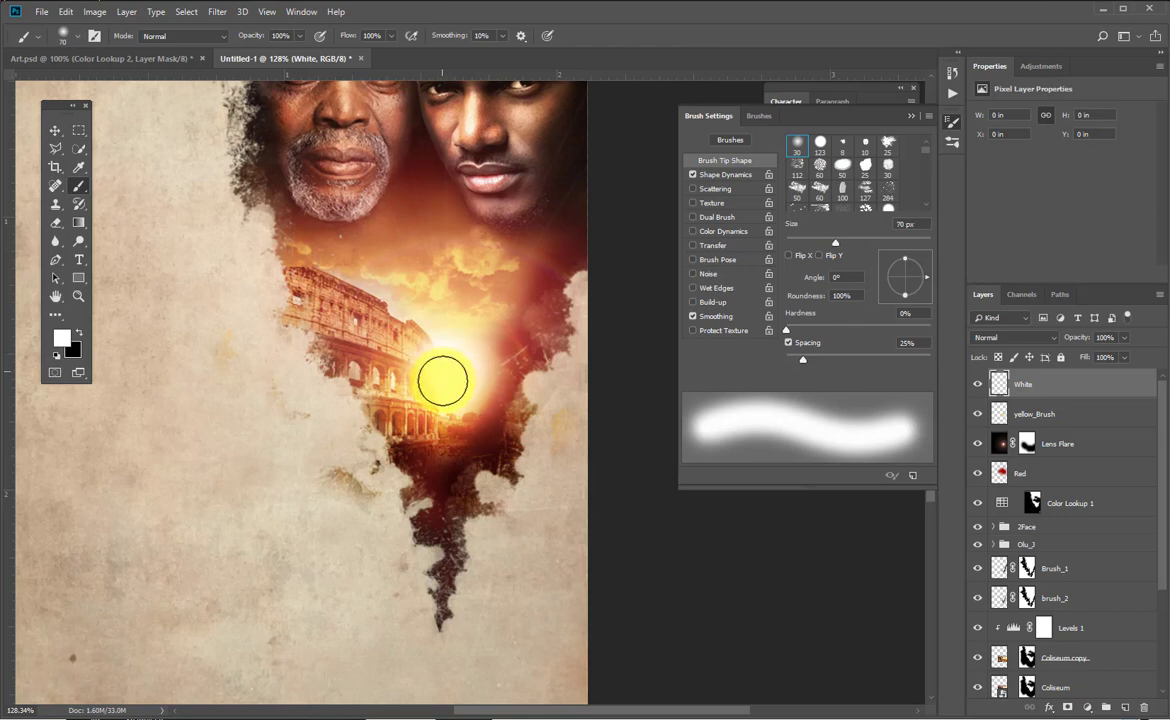
{"action": "left_click_drag", "start_coordinate": [448, 400], "coordinate": [442, 388]}
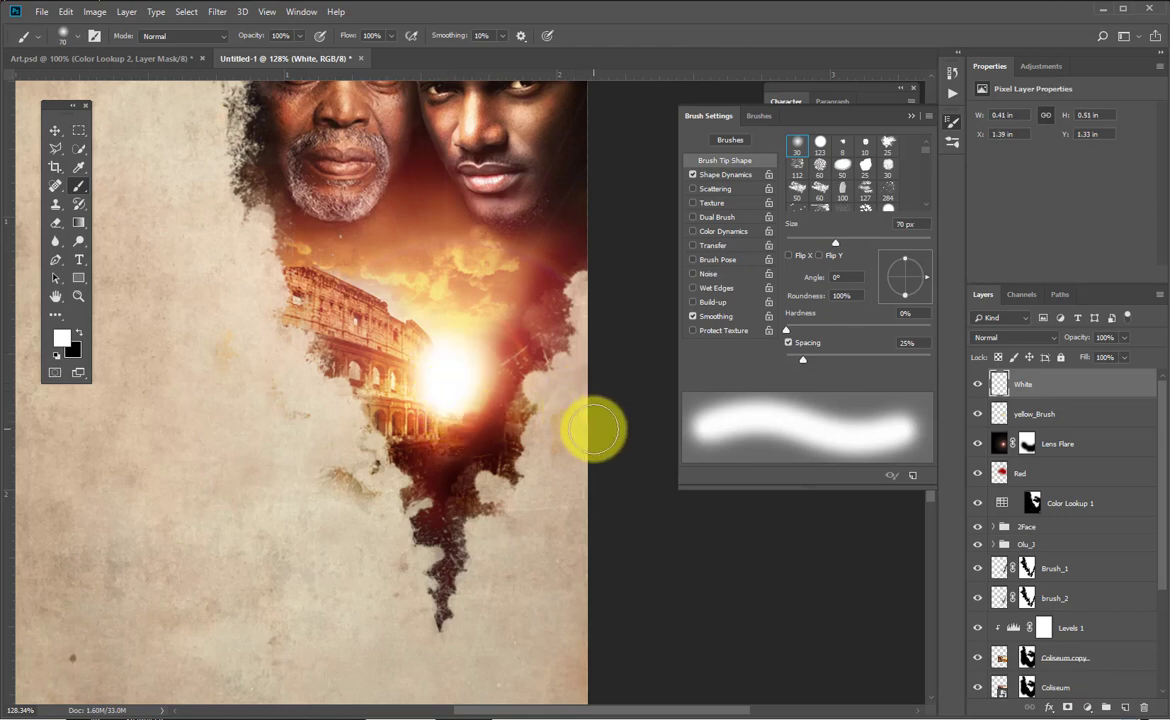
Place the lookdown.png image of the standing man into the poster and scale it to about 11.3%.
{"action": "key", "text": "ctrl+1"}
{"action": "left_click_drag", "start_coordinate": [460, 316], "coordinate": [474, 400]}
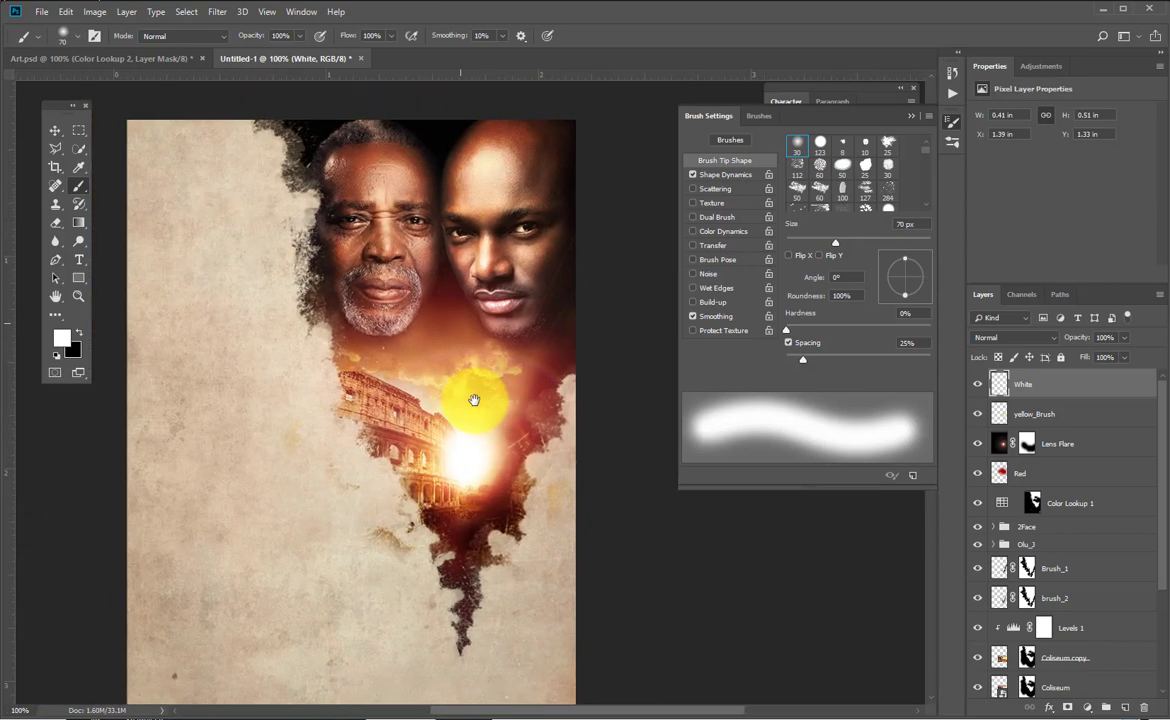
{"action": "left_click_drag", "start_coordinate": [472, 459], "coordinate": [459, 446]}
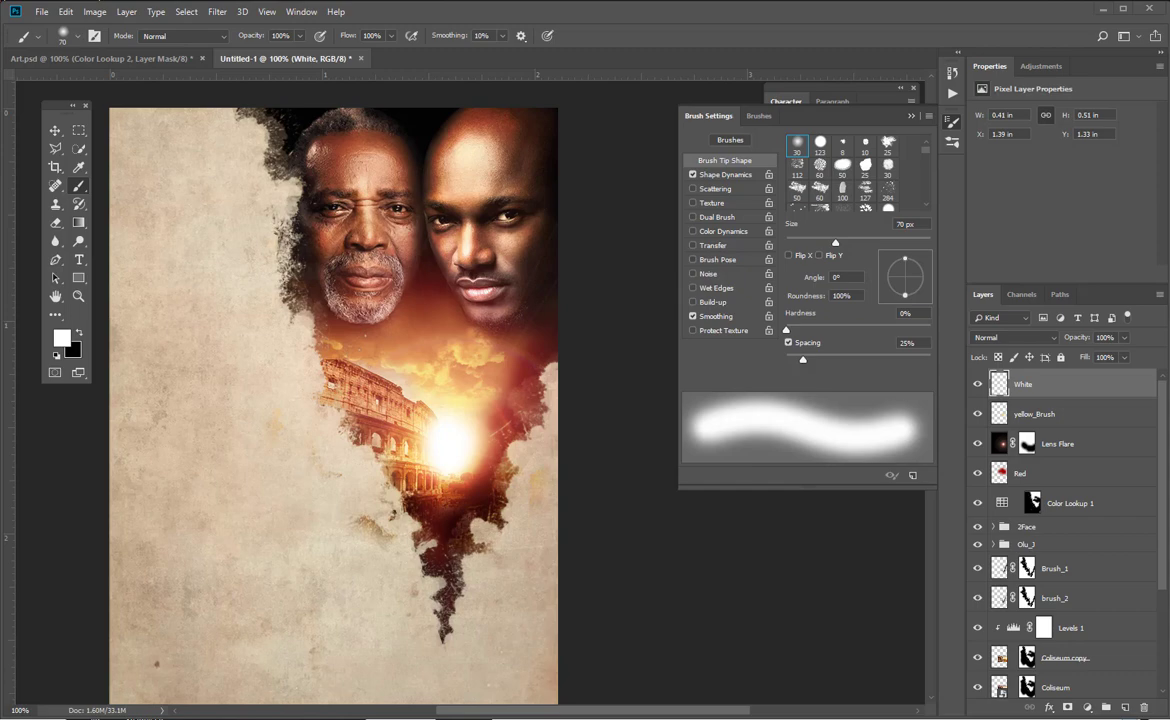
{"action": "key", "text": "alt+Tab"}
{"action": "left_click_drag", "start_coordinate": [825, 434], "coordinate": [408, 456]}
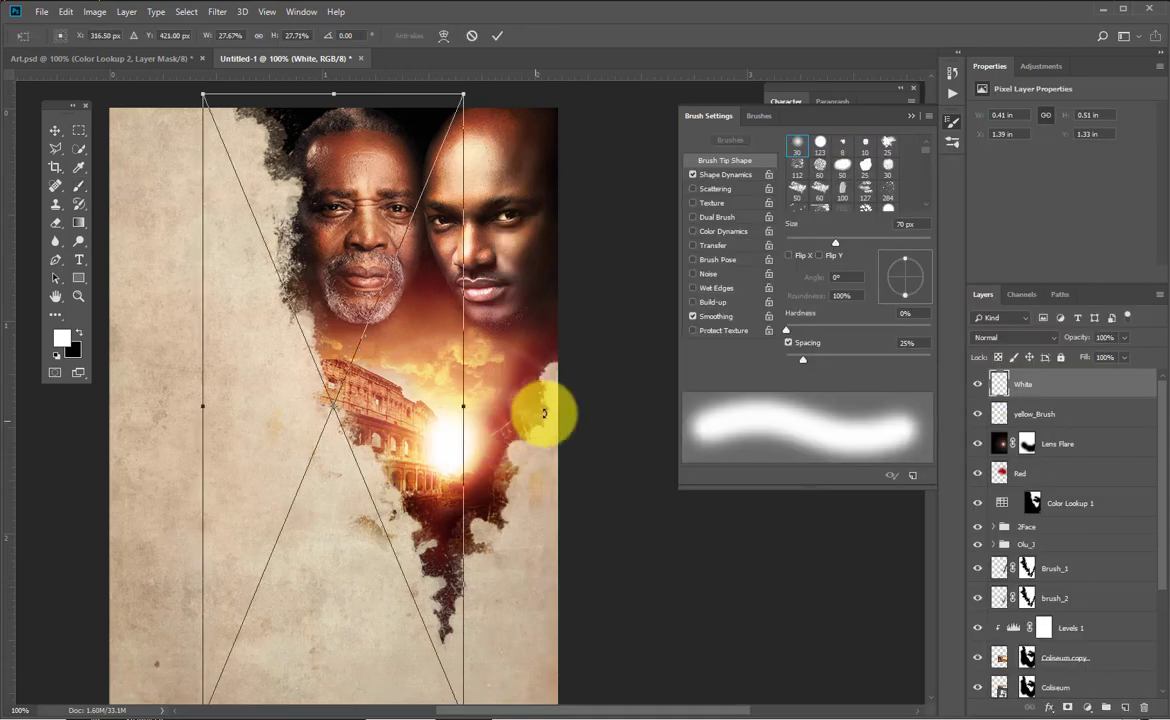
{"action": "left_click_drag", "start_coordinate": [461, 92], "coordinate": [333, 280]}
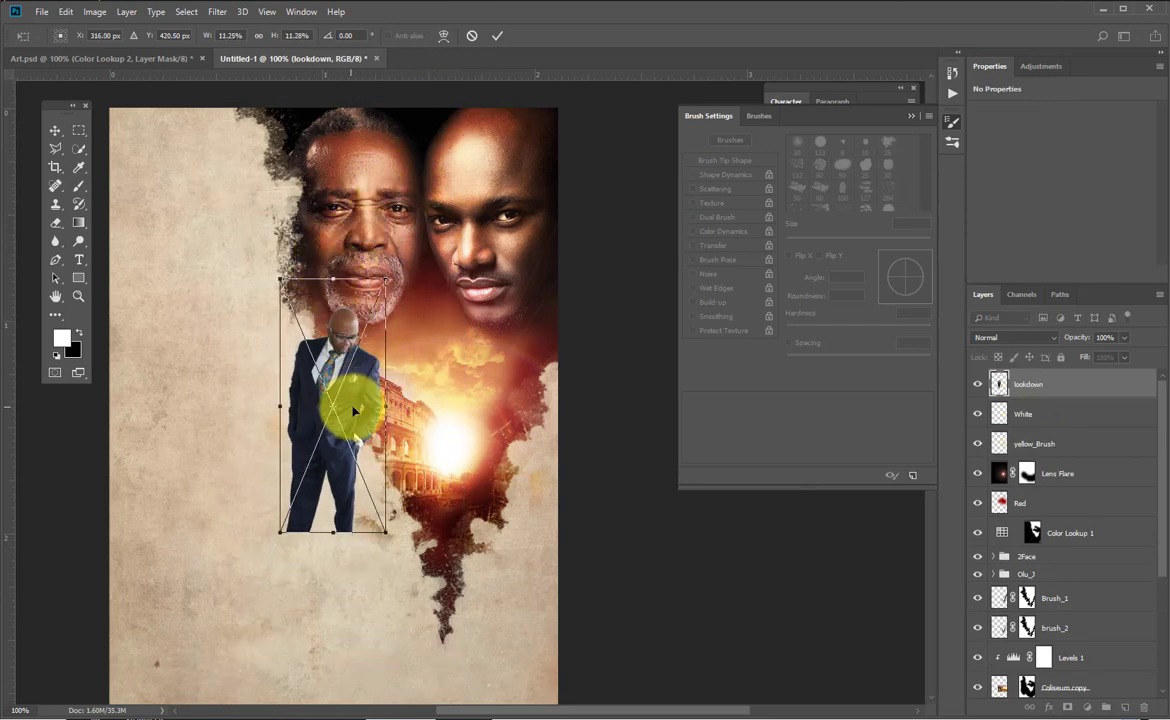
Move the standing man in front of the Coliseum's right edge and flip him horizontally.
{"action": "left_click_drag", "start_coordinate": [353, 411], "coordinate": [490, 428]}
{"action": "right_click", "coordinate": [492, 433]}
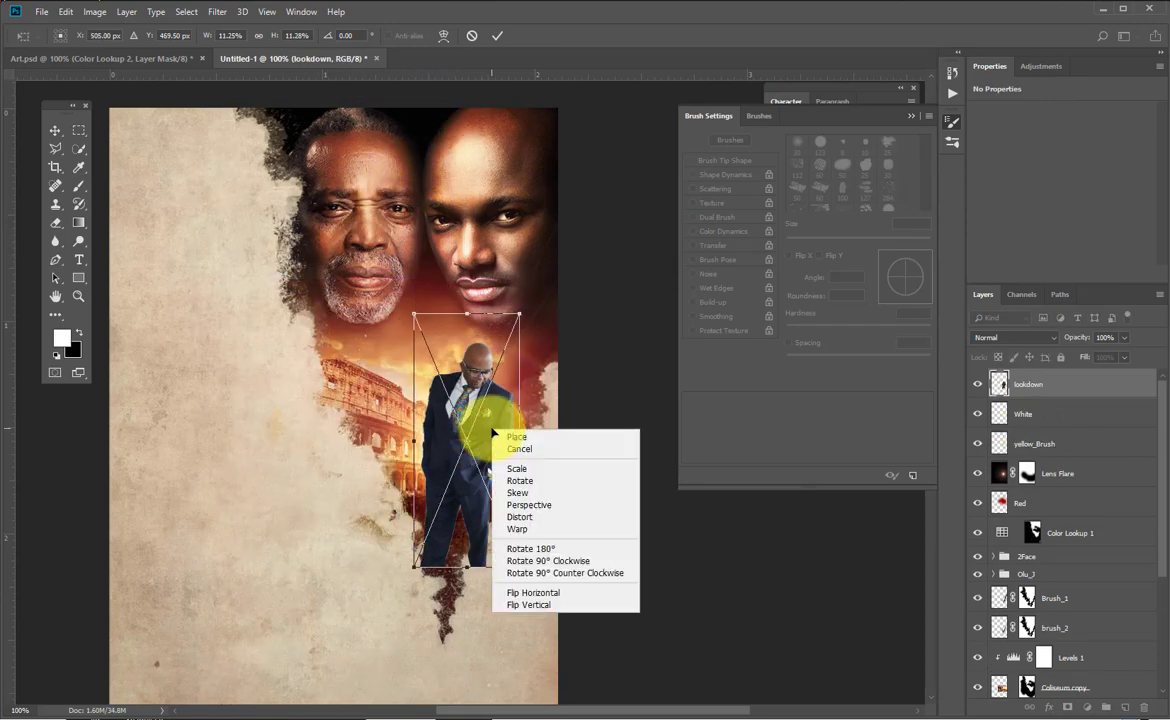
{"action": "left_click", "coordinate": [552, 596]}
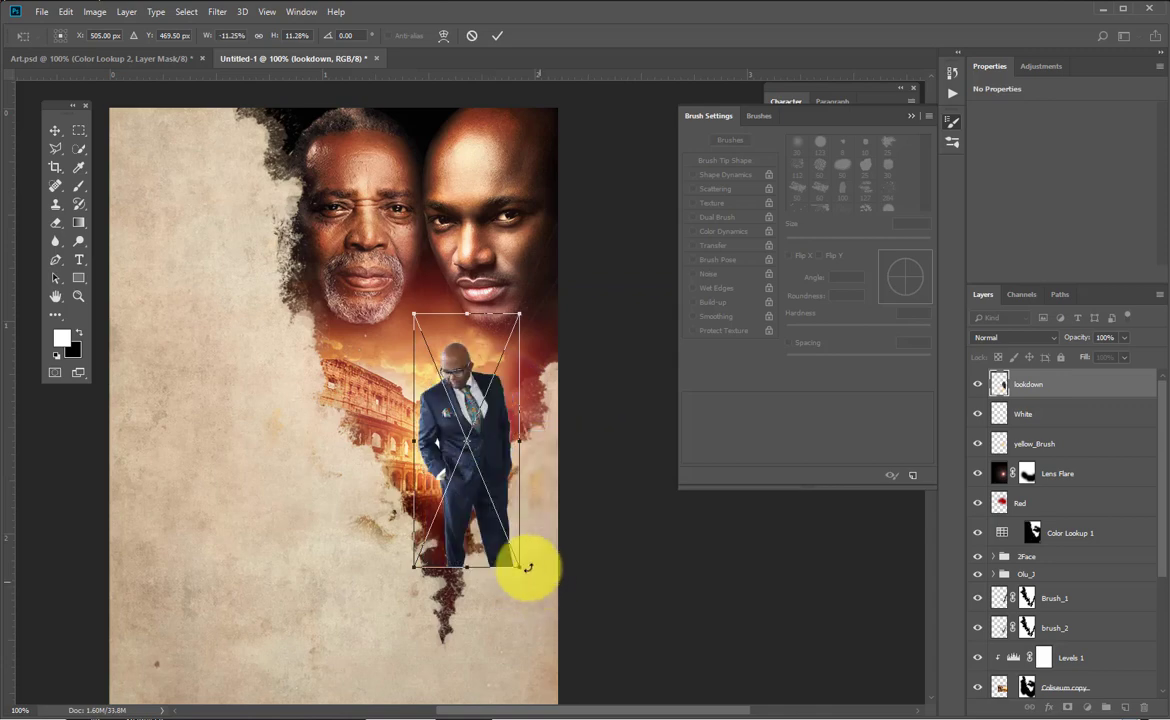
Lower the man over the tip of the torn area and scale him to about 12%.
{"action": "mouse_move", "coordinate": [519, 314]}
{"action": "left_mouse_down"}
{"action": "mouse_move", "coordinate": [510, 338]}
{"action": "mouse_move", "coordinate": [512, 328]}
{"action": "left_mouse_up"}
{"action": "left_click_drag", "start_coordinate": [488, 502], "coordinate": [480, 540]}
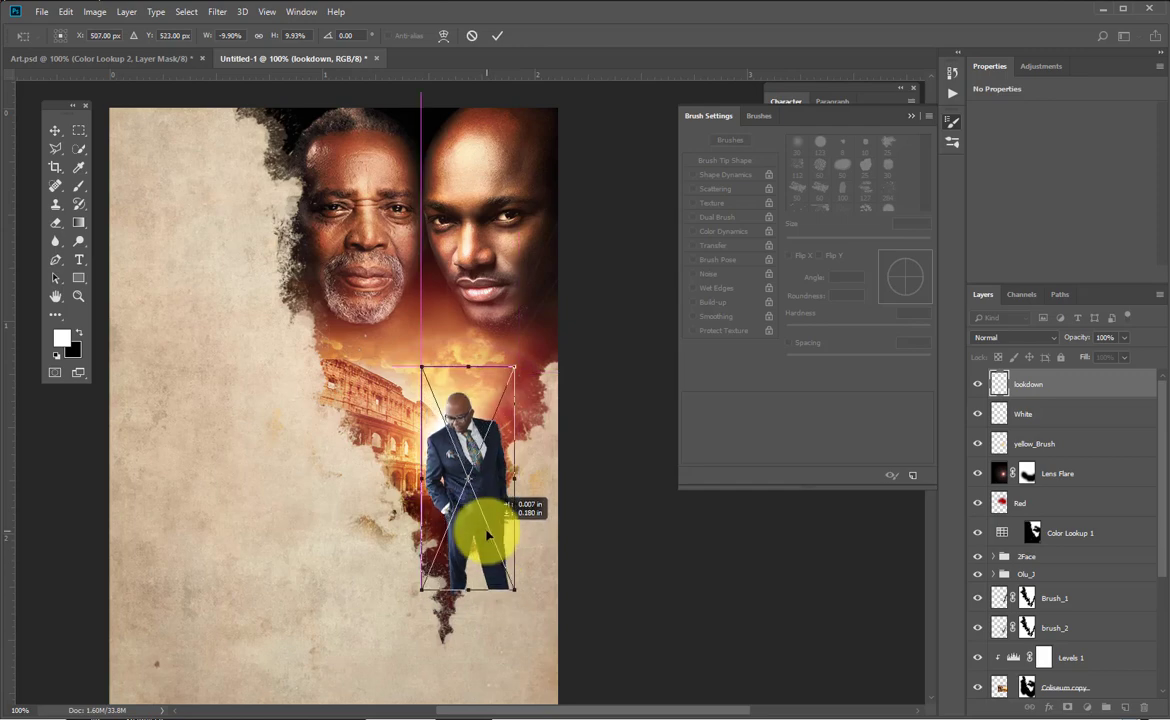
{"action": "left_click_drag", "start_coordinate": [513, 368], "coordinate": [514, 365]}
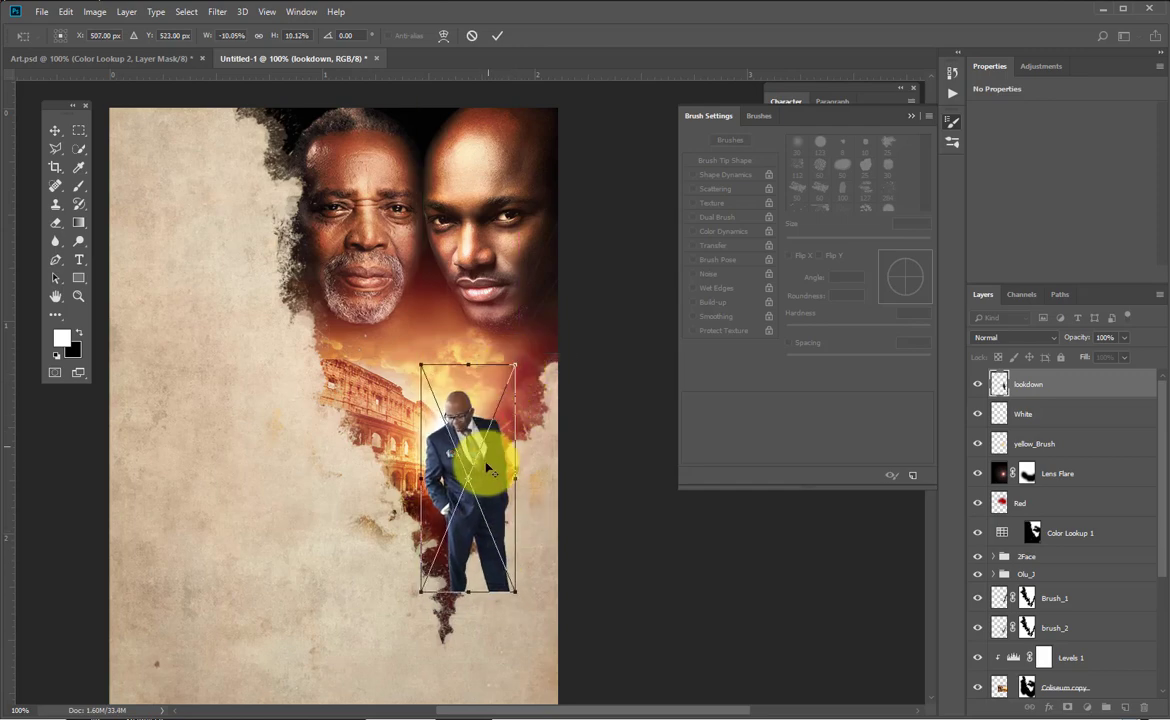
{"action": "left_click_drag", "start_coordinate": [486, 464], "coordinate": [491, 485]}
{"action": "left_click_drag", "start_coordinate": [520, 386], "coordinate": [526, 370]}
{"action": "left_click_drag", "start_coordinate": [491, 489], "coordinate": [499, 484]}
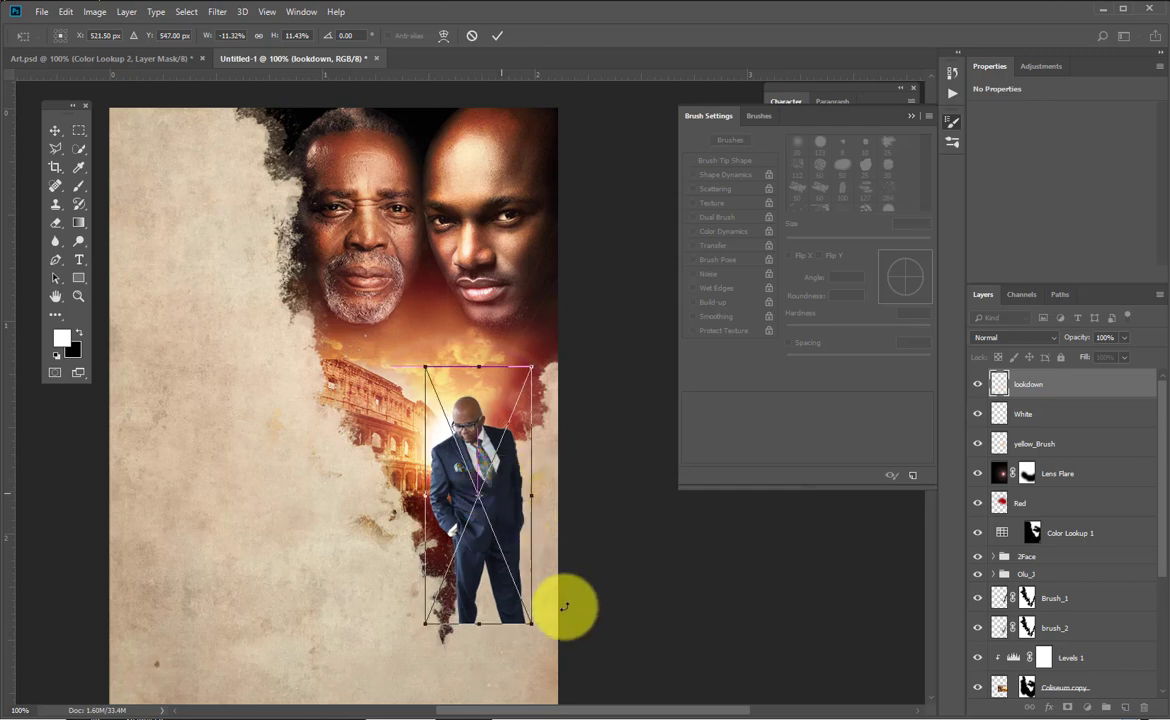
{"action": "left_click_drag", "start_coordinate": [530, 624], "coordinate": [537, 637]}
{"action": "left_click_drag", "start_coordinate": [503, 493], "coordinate": [507, 499]}
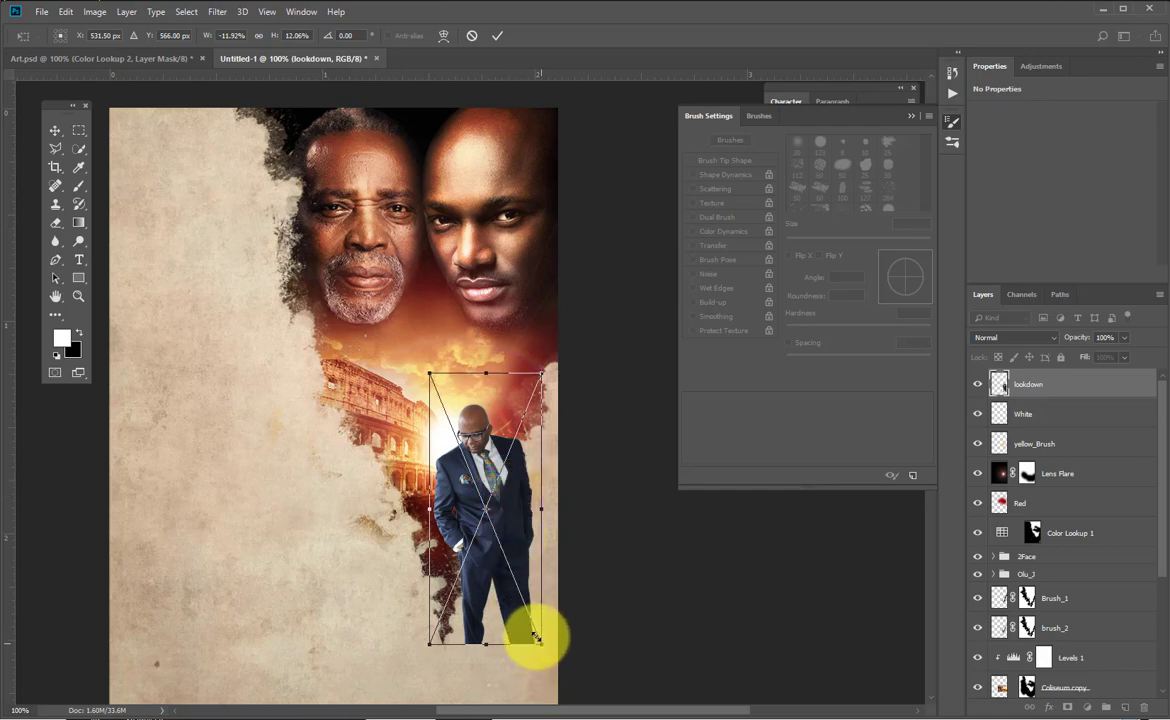
Shrink the man to about 0.47 by 1.16 in, position him just right of the sun glow, and commit the placement.
{"action": "left_click_drag", "start_coordinate": [536, 636], "coordinate": [530, 619]}
{"action": "left_click_drag", "start_coordinate": [527, 377], "coordinate": [531, 353]}
{"action": "left_click_drag", "start_coordinate": [487, 424], "coordinate": [503, 434]}
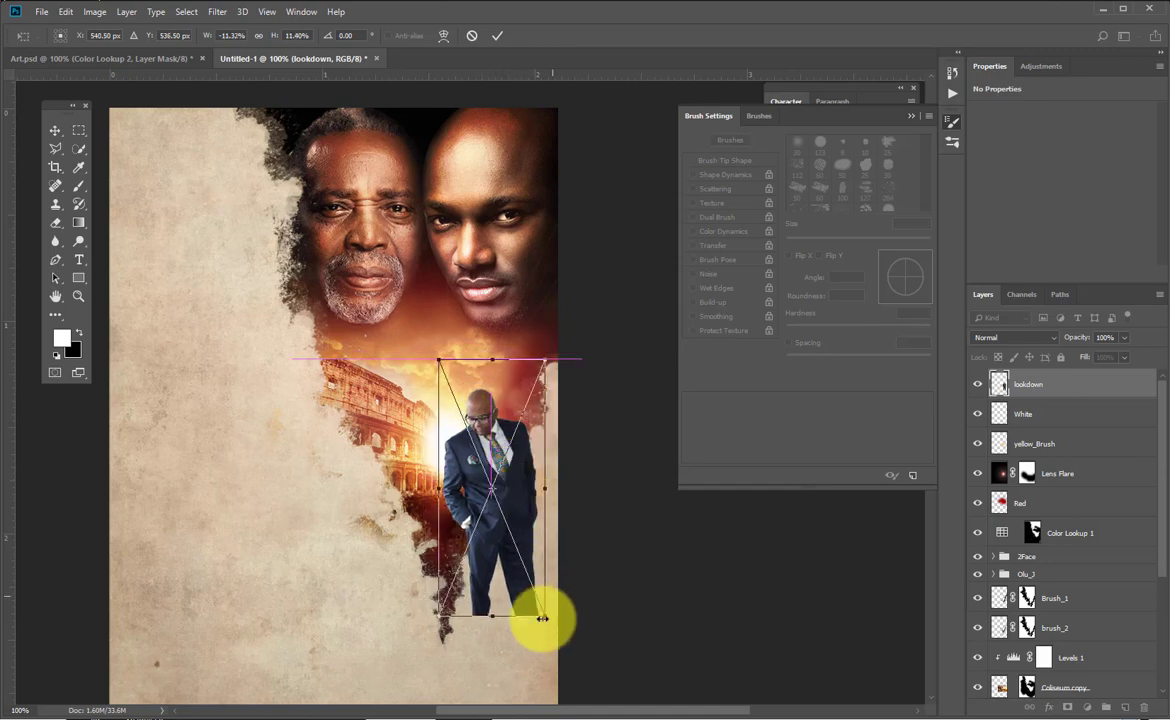
{"action": "left_click_drag", "start_coordinate": [546, 617], "coordinate": [540, 606]}
{"action": "double_click", "coordinate": [490, 458]}
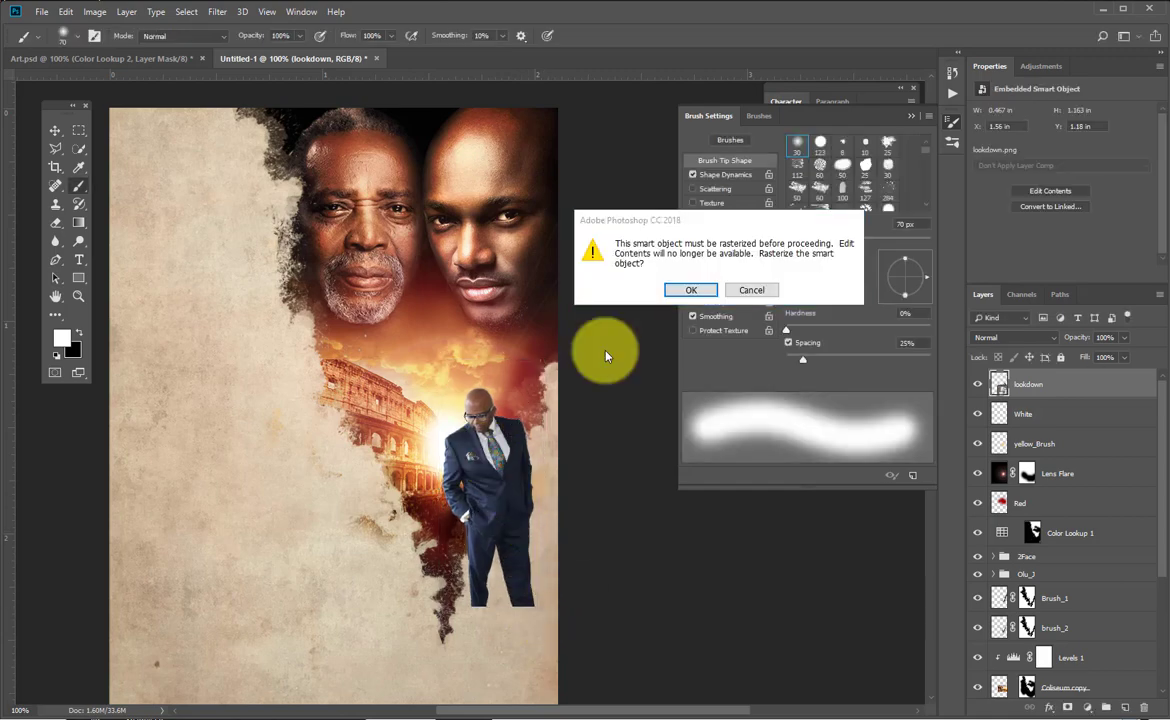
{"action": "left_click", "coordinate": [742, 286]}
{"action": "left_click", "coordinate": [506, 449]}
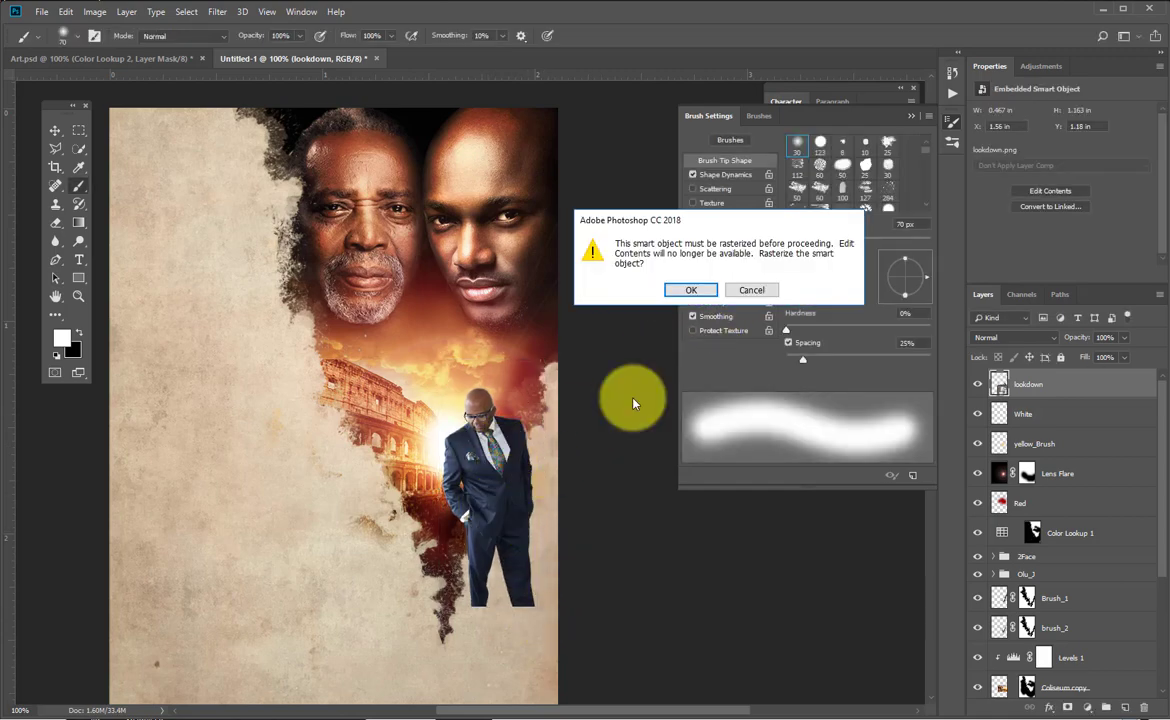
Copy the layer mask of Brush_1 onto the lookdown layer, keeping the man as a smart object.
{"action": "left_click", "coordinate": [749, 290]}
{"action": "scroll", "coordinate": [1040, 640], "scroll_direction": "down", "scroll_amount": 3}
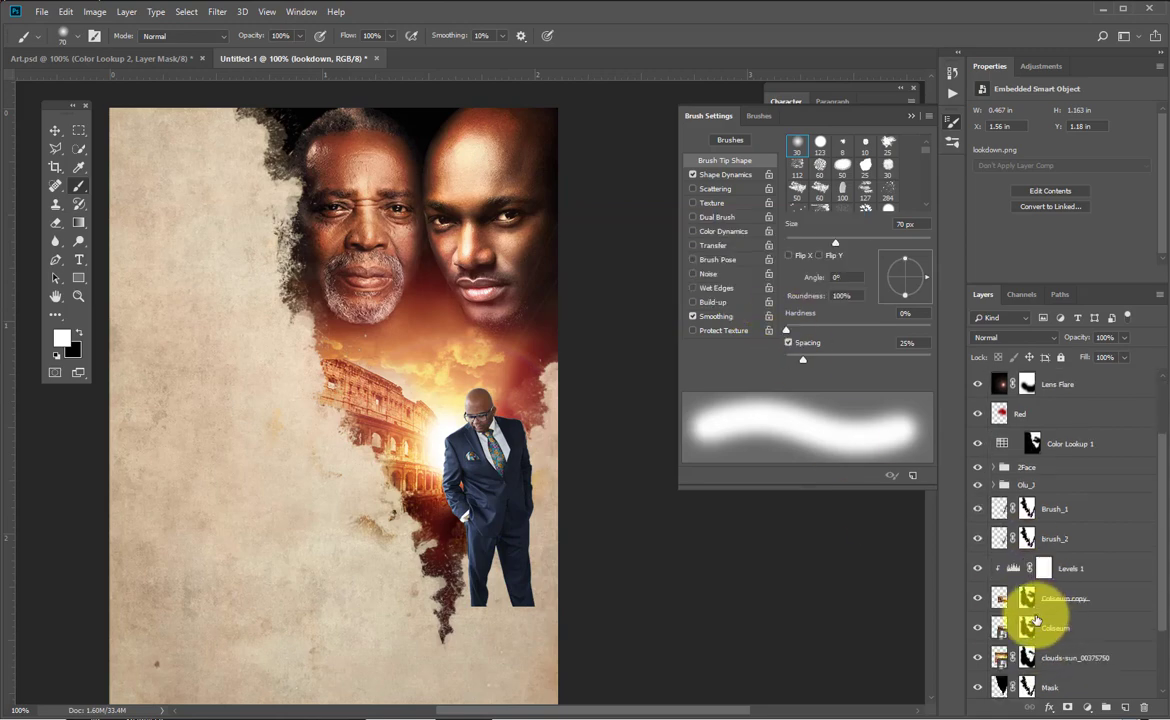
{"action": "scroll", "coordinate": [1028, 607], "scroll_direction": "up", "scroll_amount": 3}
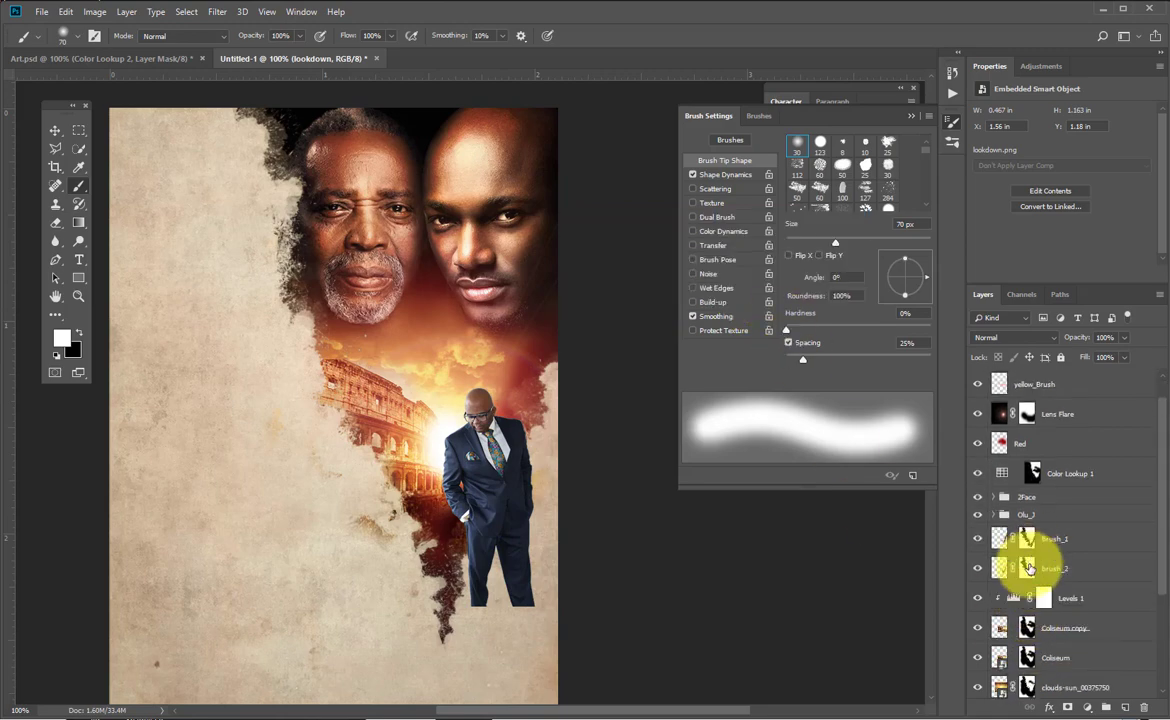
{"action": "scroll", "coordinate": [1030, 610], "scroll_direction": "down", "scroll_amount": 1}
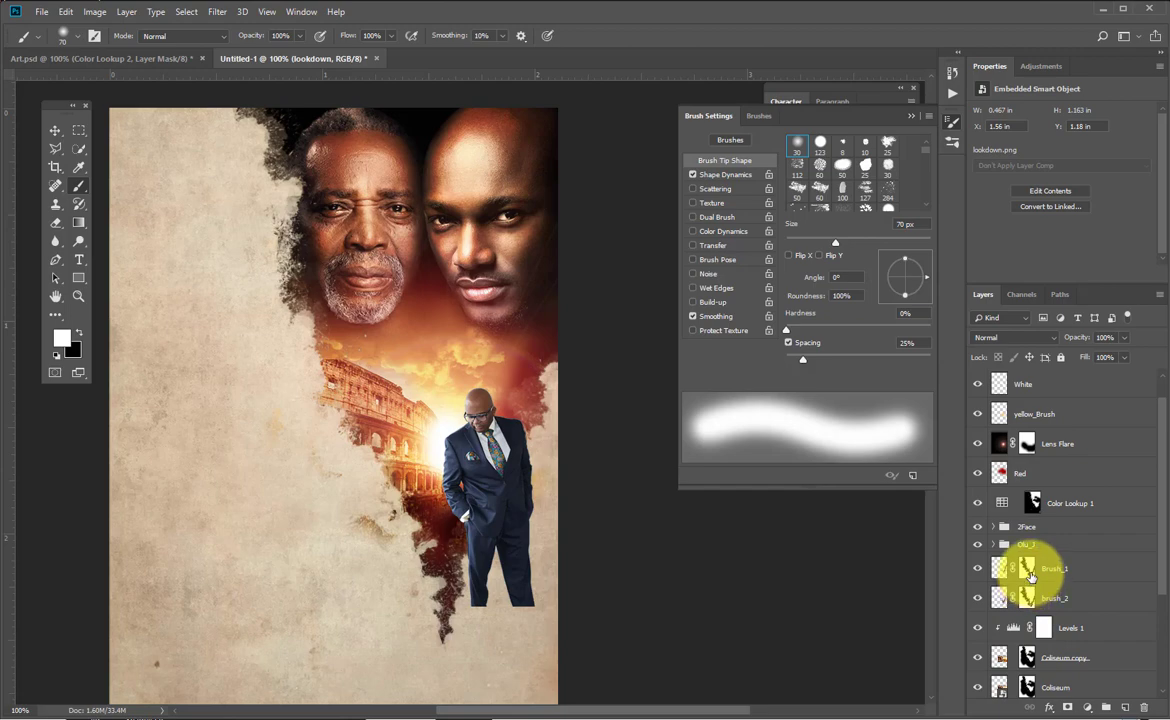
{"action": "mouse_move", "coordinate": [1033, 583]}
{"action": "left_mouse_down"}
{"action": "mouse_move", "coordinate": [1039, 347]}
{"action": "mouse_move", "coordinate": [1036, 386]}
{"action": "left_mouse_up"}
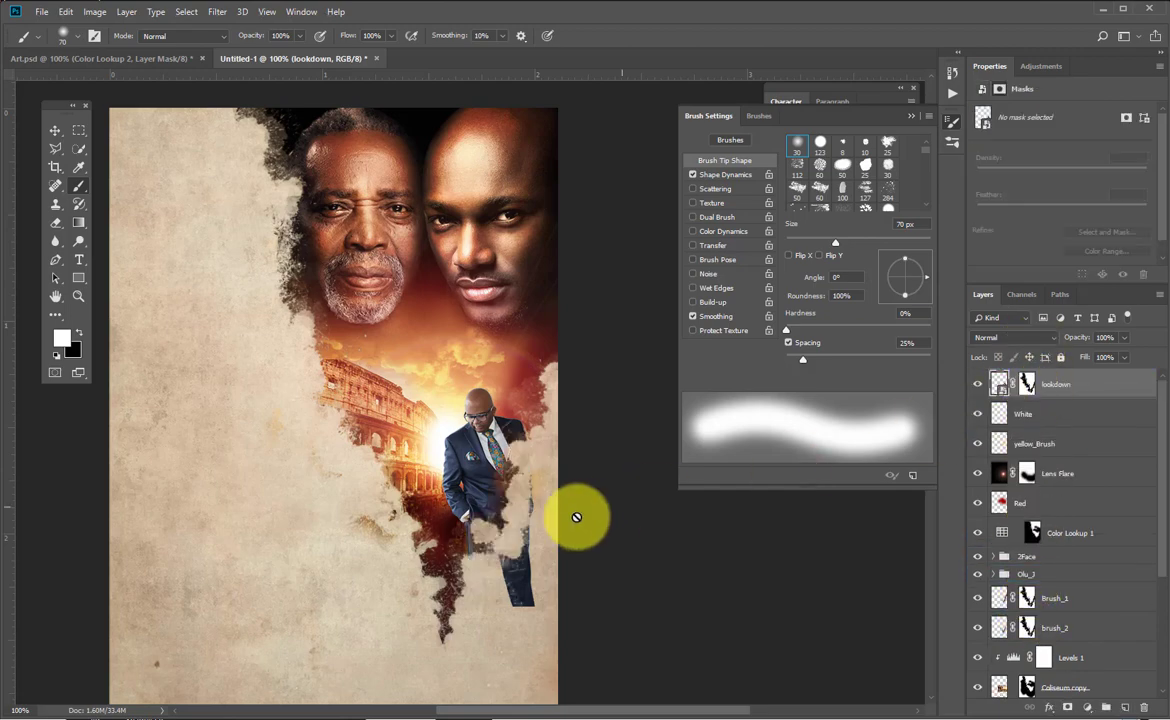
{"action": "left_click", "coordinate": [491, 556]}
{"action": "left_click", "coordinate": [748, 287]}
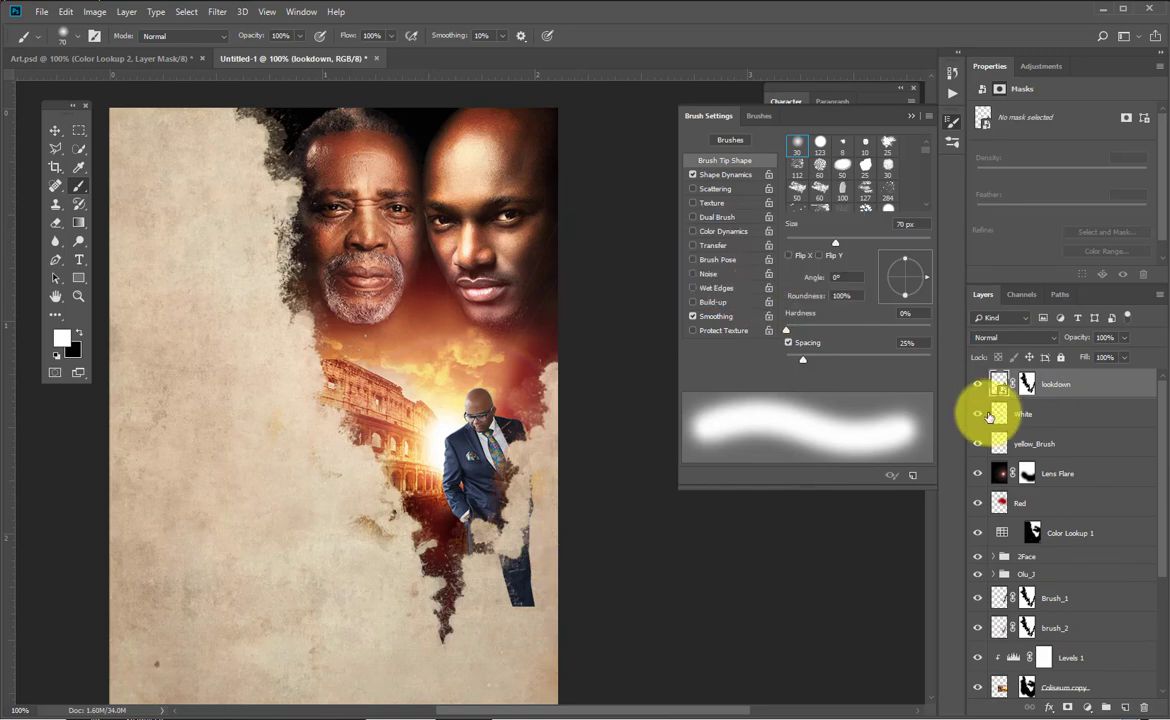
Paint black on the lookdown layer's mask to hide the man's leg and shoe remnants below the torn parchment edge.
{"action": "left_click", "coordinate": [1025, 381]}
{"action": "key", "text": "x"}
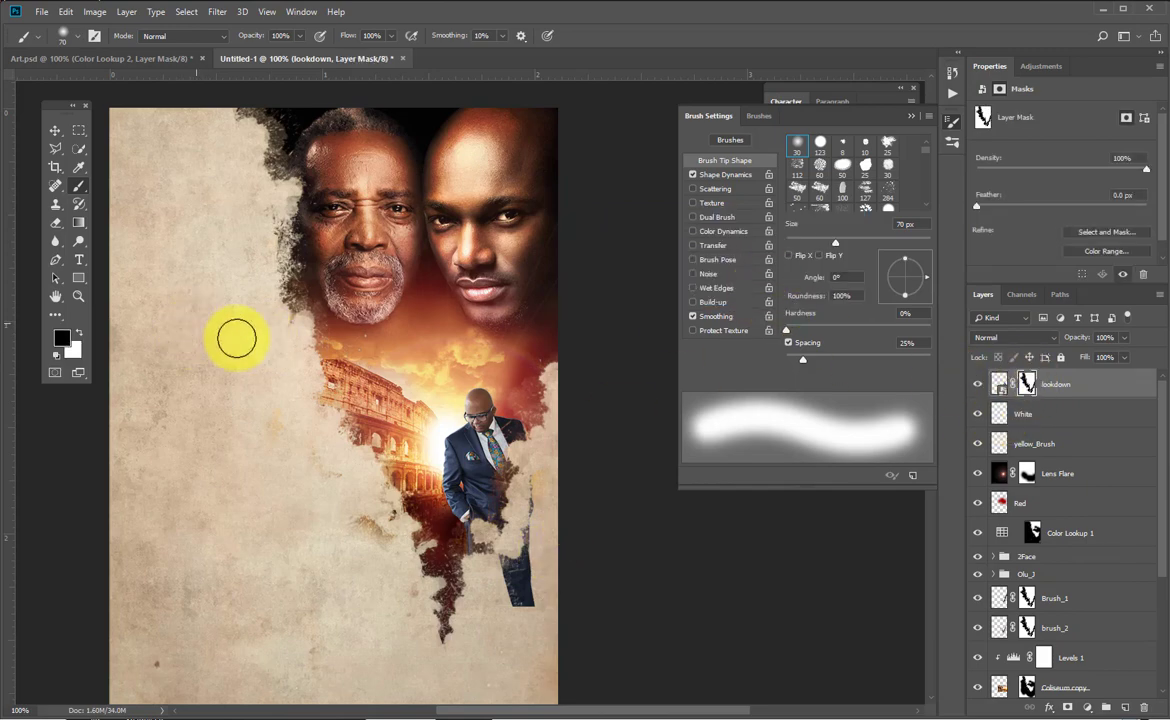
{"action": "left_click", "coordinate": [517, 578]}
{"action": "mouse_move", "coordinate": [517, 575]}
{"action": "left_mouse_down"}
{"action": "mouse_move", "coordinate": [555, 480]}
{"action": "mouse_move", "coordinate": [538, 553]}
{"action": "mouse_move", "coordinate": [509, 563]}
{"action": "mouse_move", "coordinate": [483, 551]}
{"action": "mouse_move", "coordinate": [508, 561]}
{"action": "mouse_move", "coordinate": [562, 506]}
{"action": "mouse_move", "coordinate": [501, 567]}
{"action": "left_mouse_up"}
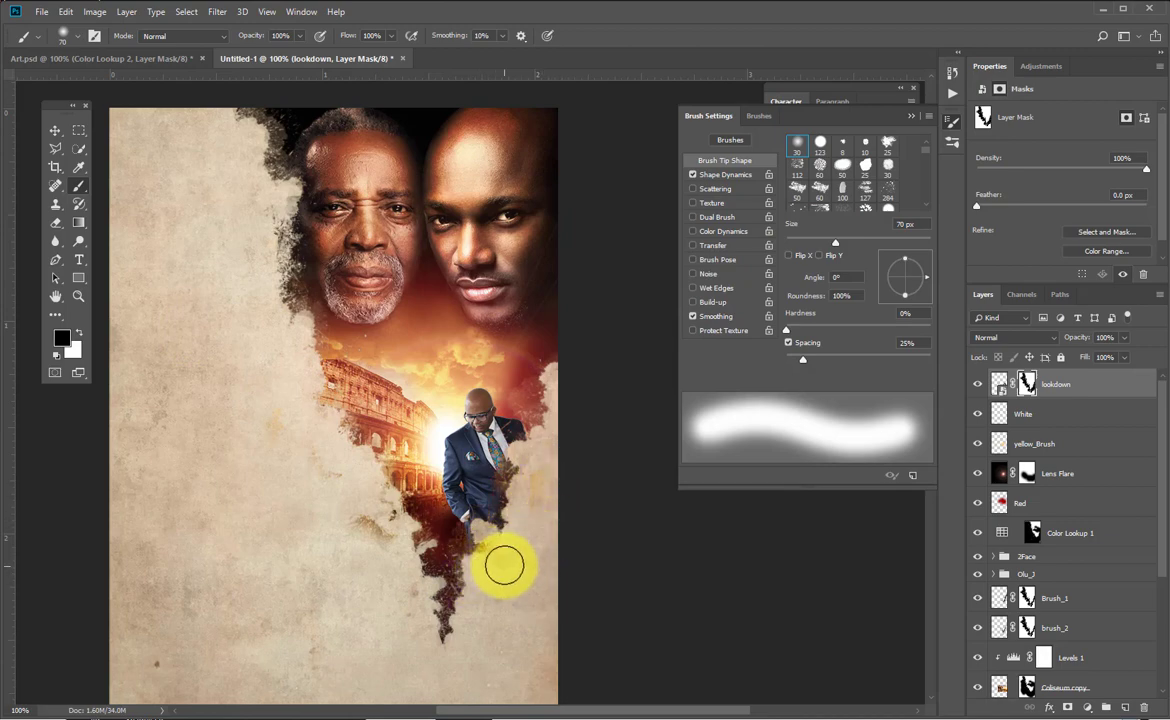
Soften the man's edge facing the sun glow by painting black on his mask with a 30 px soft brush.
{"action": "key", "text": "v"}
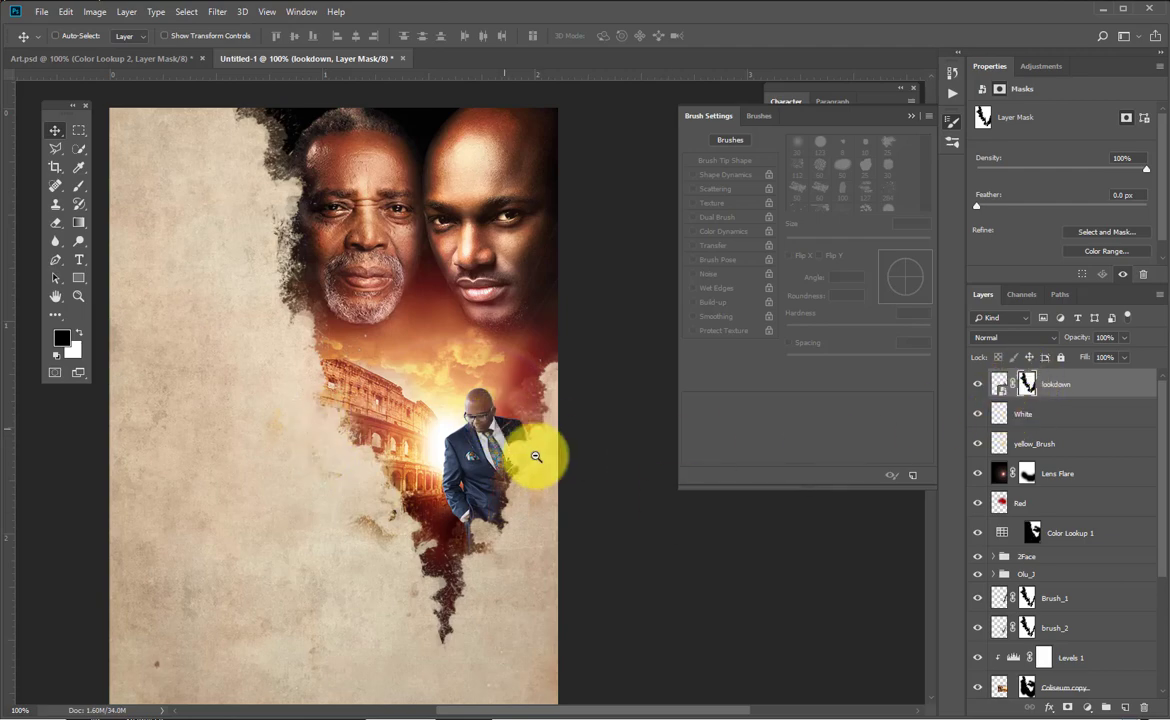
{"action": "left_click_drag", "start_coordinate": [536, 456], "coordinate": [418, 465]}
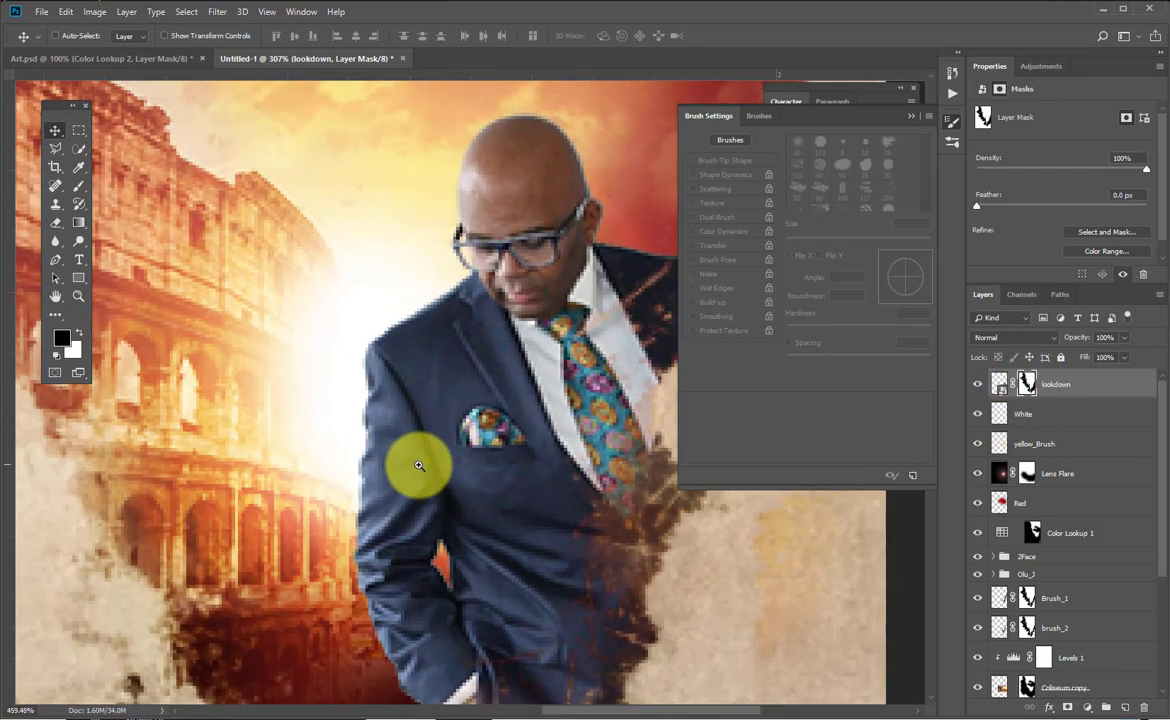
{"action": "key", "text": "b"}
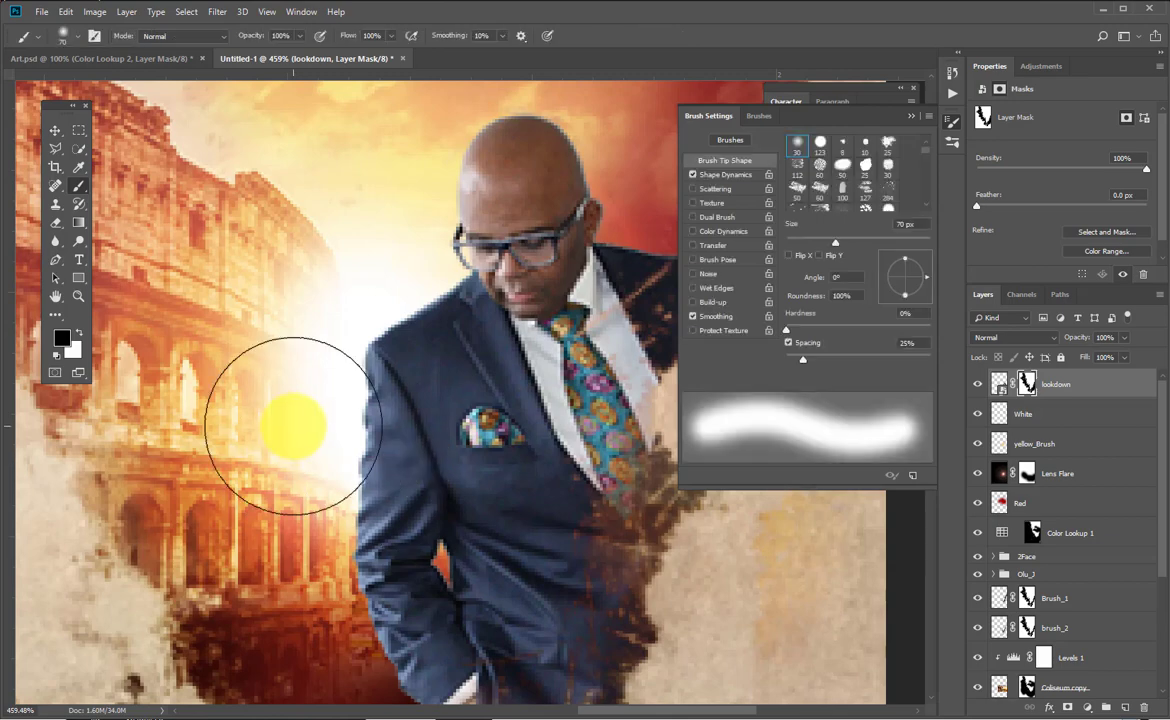
{"action": "key", "text": "bracketleft"}
{"action": "key", "text": "bracketleft"}
{"action": "key", "text": "bracketleft"}
{"action": "key", "text": "bracketleft"}
{"action": "key", "text": "bracketleft"}
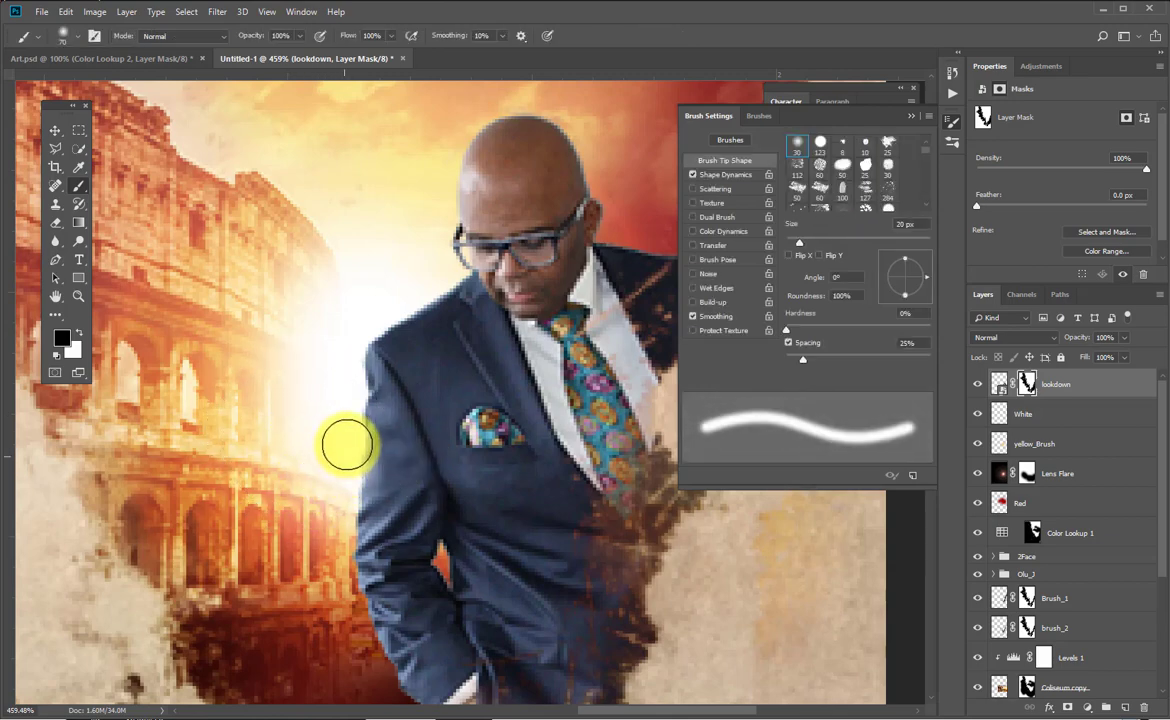
{"action": "key", "text": "bracketright"}
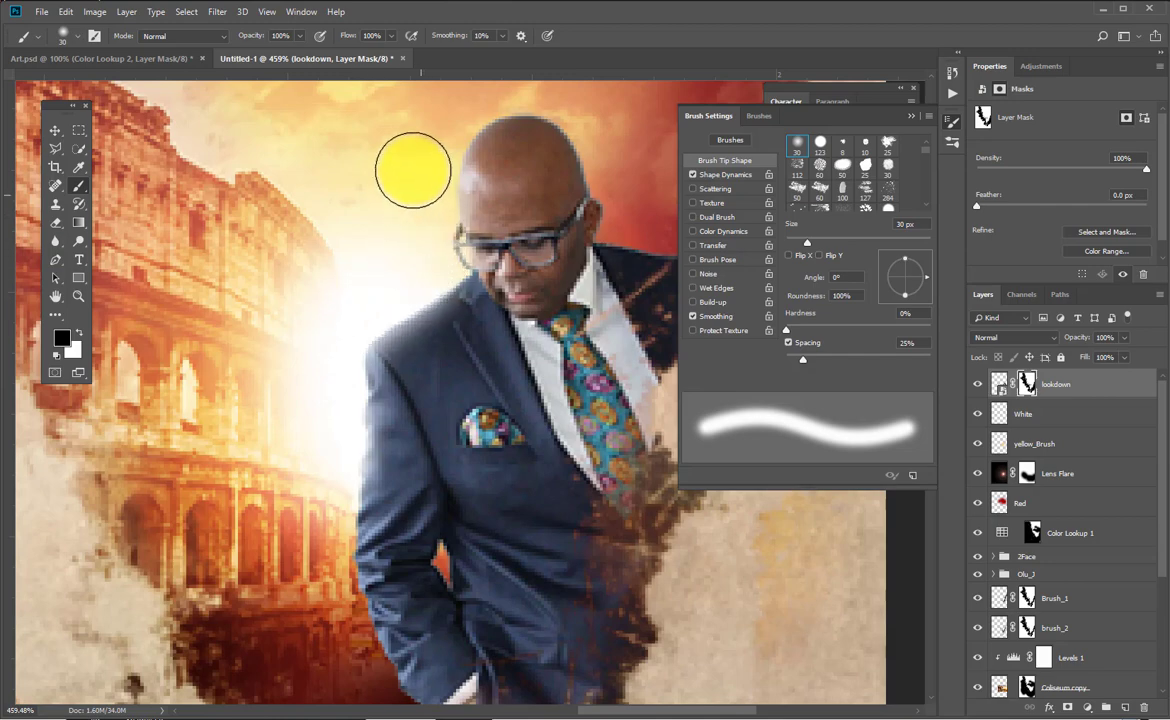
{"action": "left_click_drag", "start_coordinate": [413, 170], "coordinate": [372, 253]}
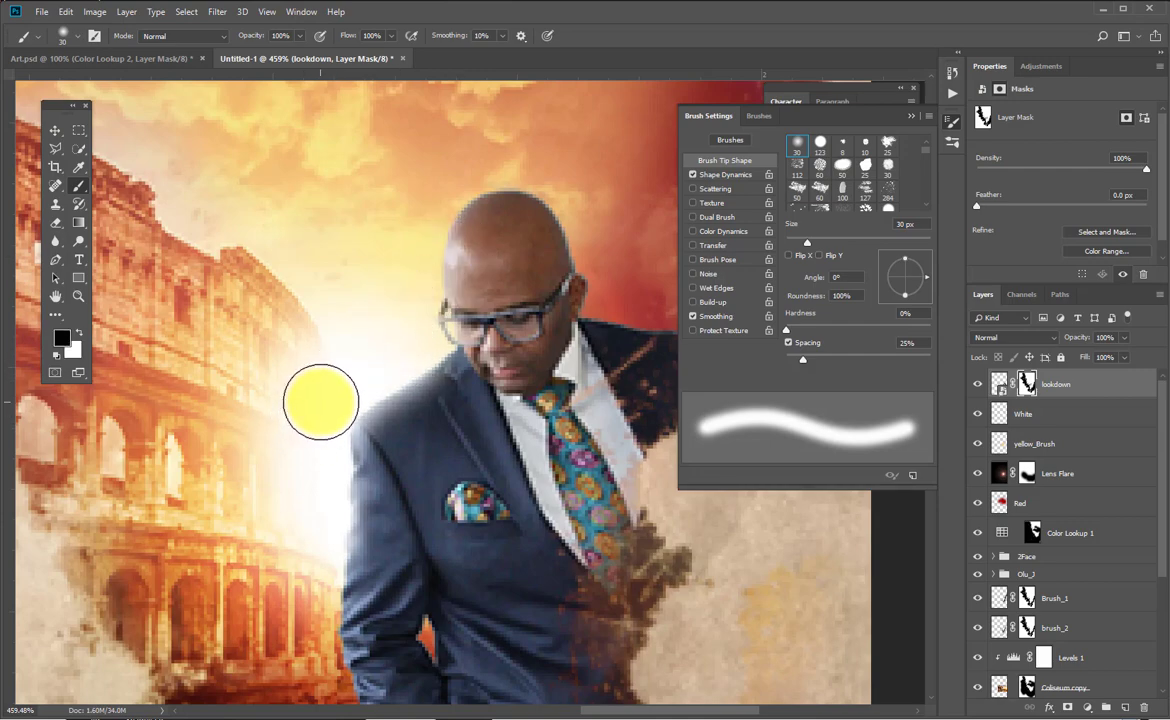
Add a Gradient Map adjustment above the lookdown layer and clip it to the man.
{"action": "key", "text": "x"}
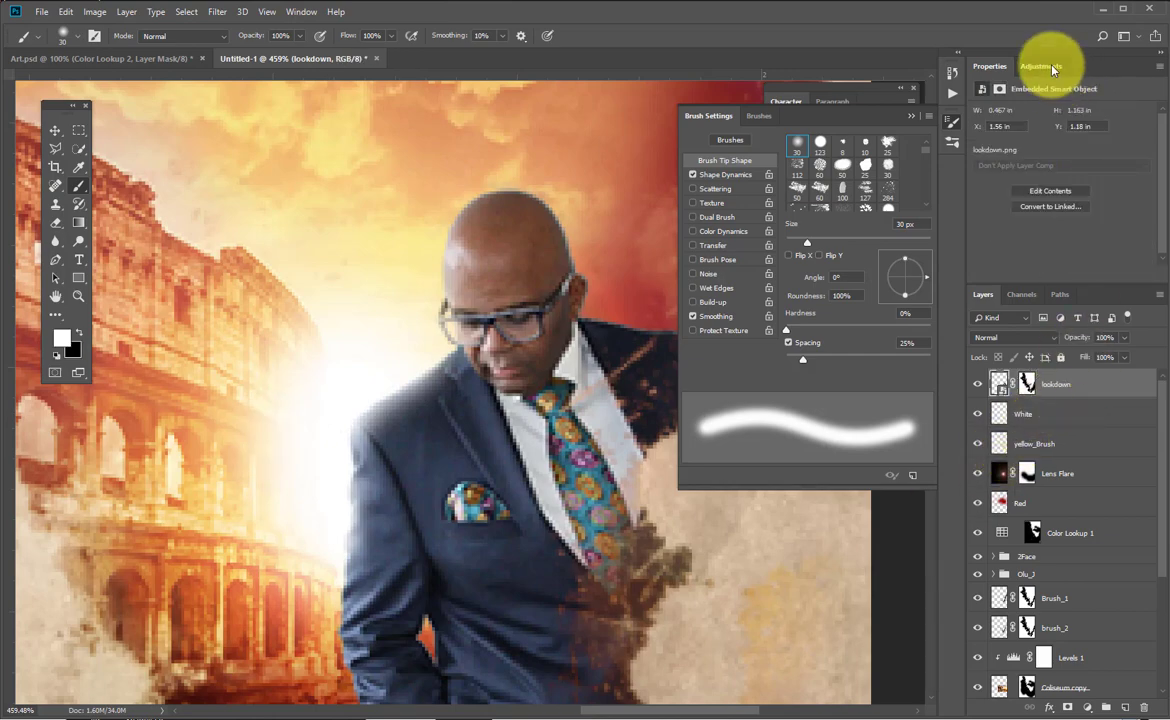
{"action": "left_click", "coordinate": [1040, 66]}
{"action": "left_click", "coordinate": [989, 66]}
{"action": "key", "text": "x"}
{"action": "key", "text": "F2"}
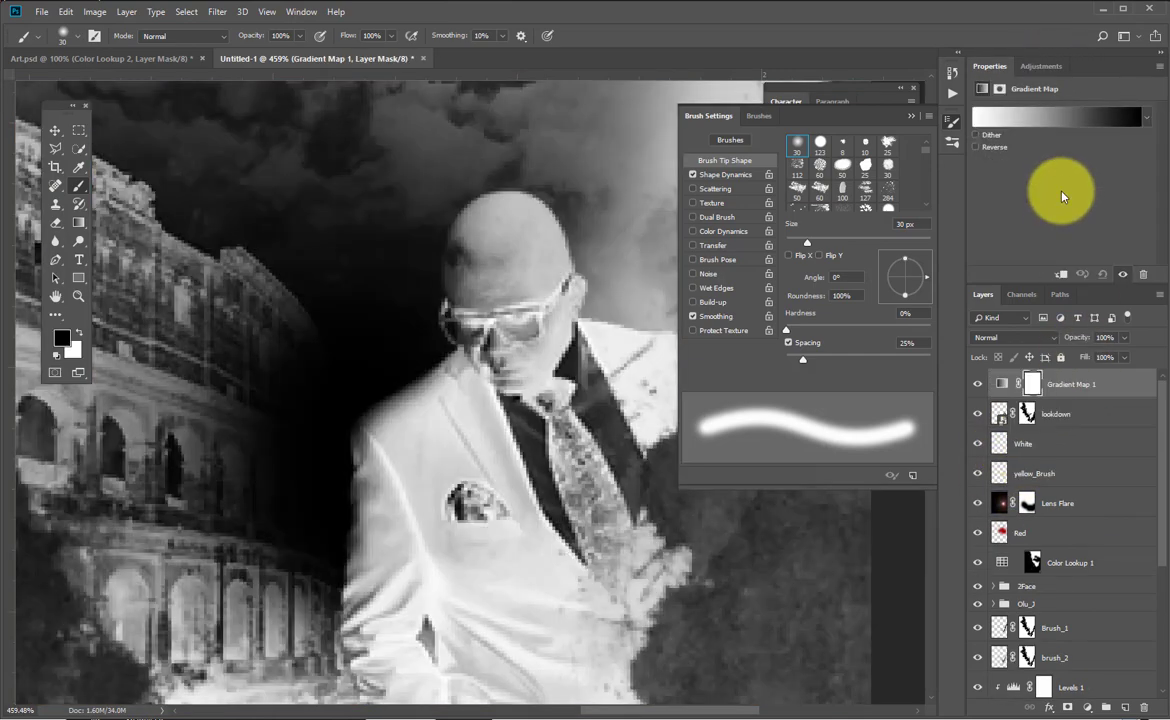
{"action": "key", "text": "ctrl+alt+g"}
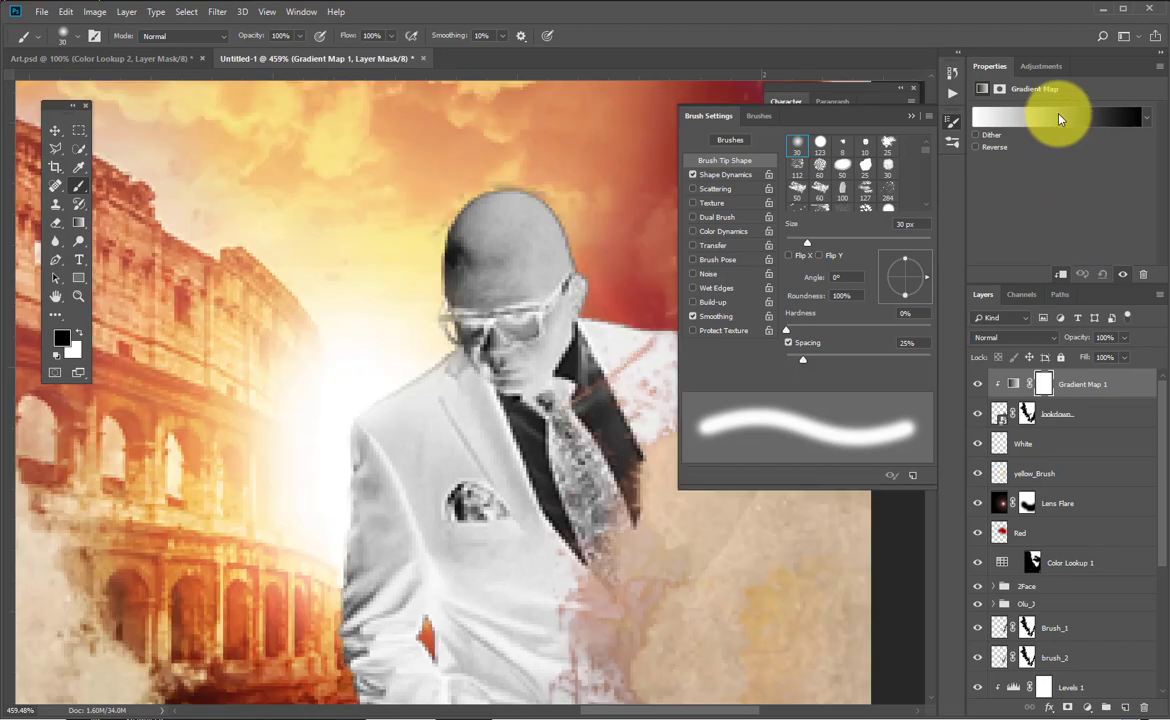
Apply the red-to-yellow preset gradient to the man's gradient map.
{"action": "left_click", "coordinate": [1055, 118]}
{"action": "scroll", "coordinate": [1095, 333], "scroll_direction": "down", "scroll_amount": 10}
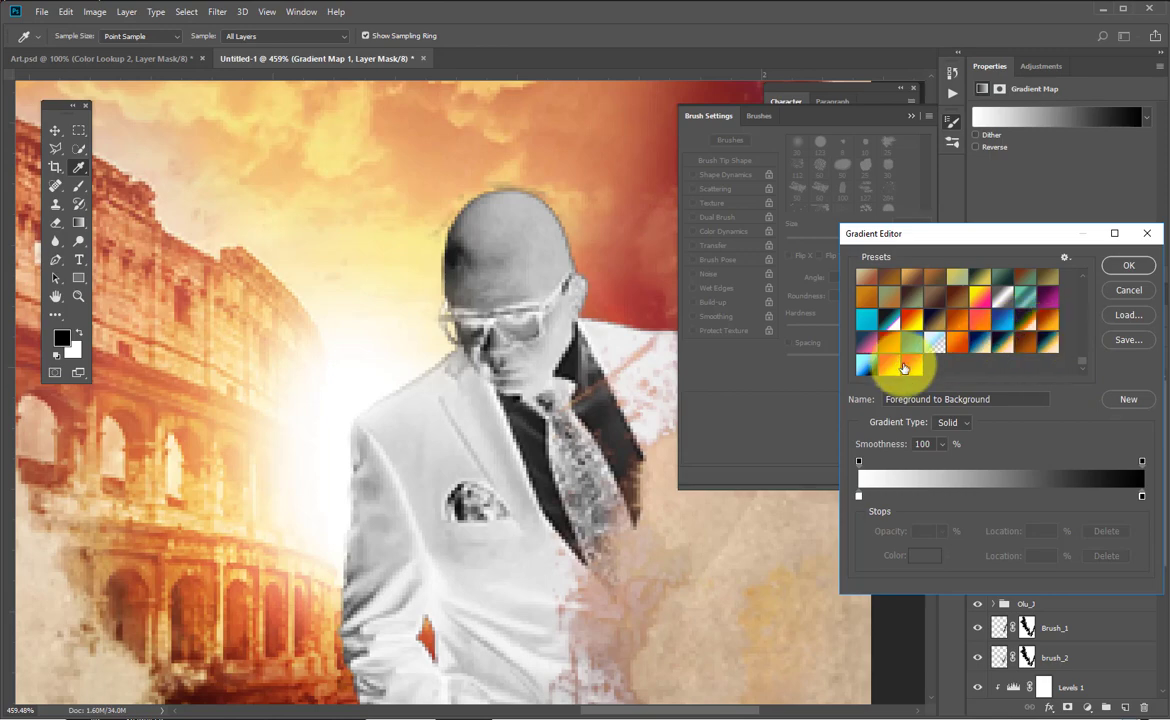
{"action": "left_click", "coordinate": [910, 369]}
{"action": "scroll", "coordinate": [984, 336], "scroll_direction": "up", "scroll_amount": 2}
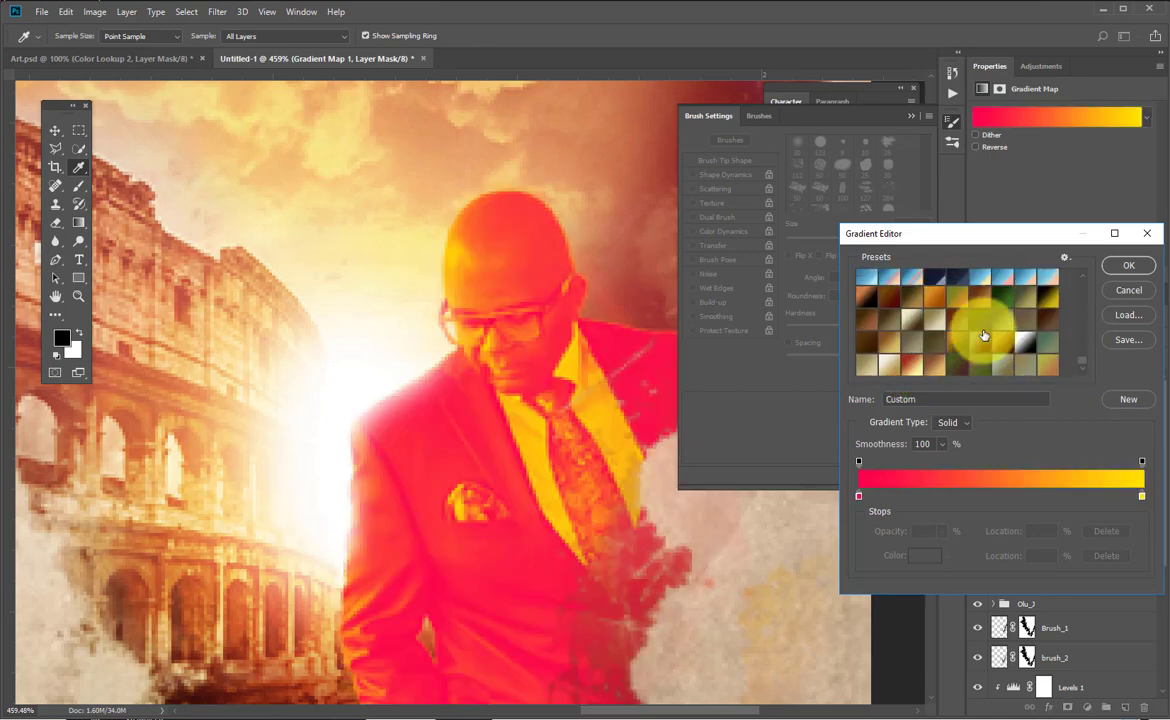
{"action": "scroll", "coordinate": [983, 335], "scroll_direction": "up", "scroll_amount": 5}
{"action": "scroll", "coordinate": [983, 335], "scroll_direction": "up", "scroll_amount": 2}
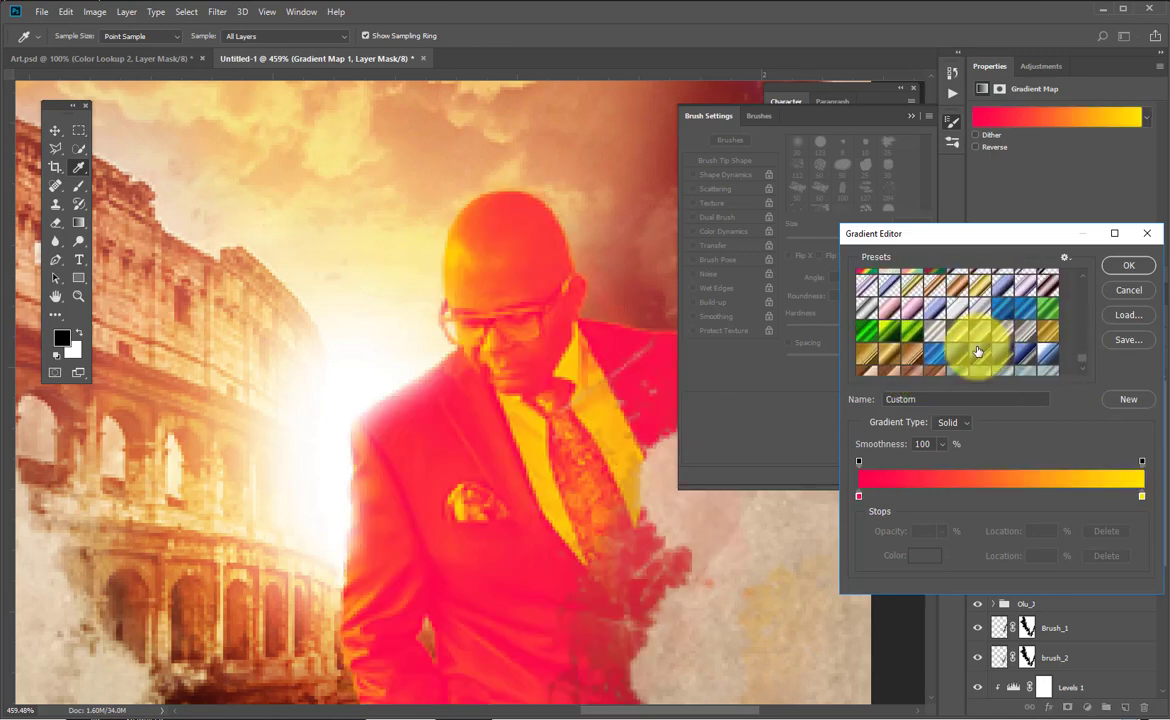
Place the gradient's red stop at 41% and add a black (000000) stop at 1%.
{"action": "left_click", "coordinate": [977, 493]}
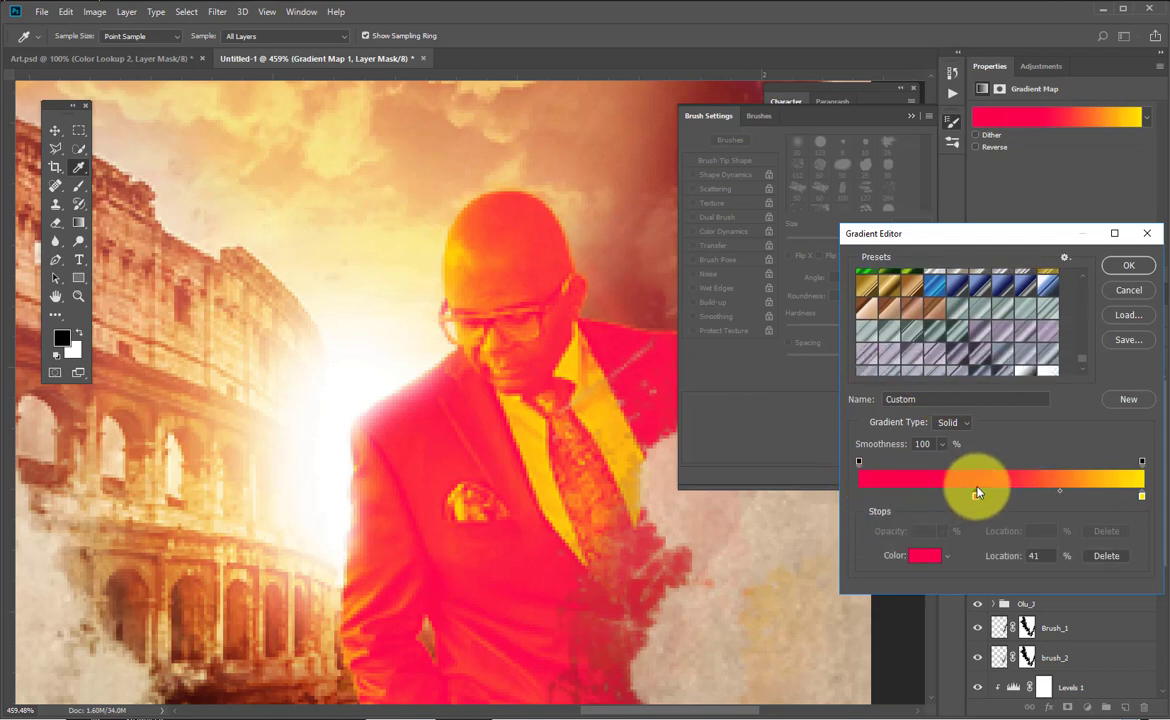
{"action": "left_click", "coordinate": [884, 497]}
{"action": "left_click", "coordinate": [920, 556]}
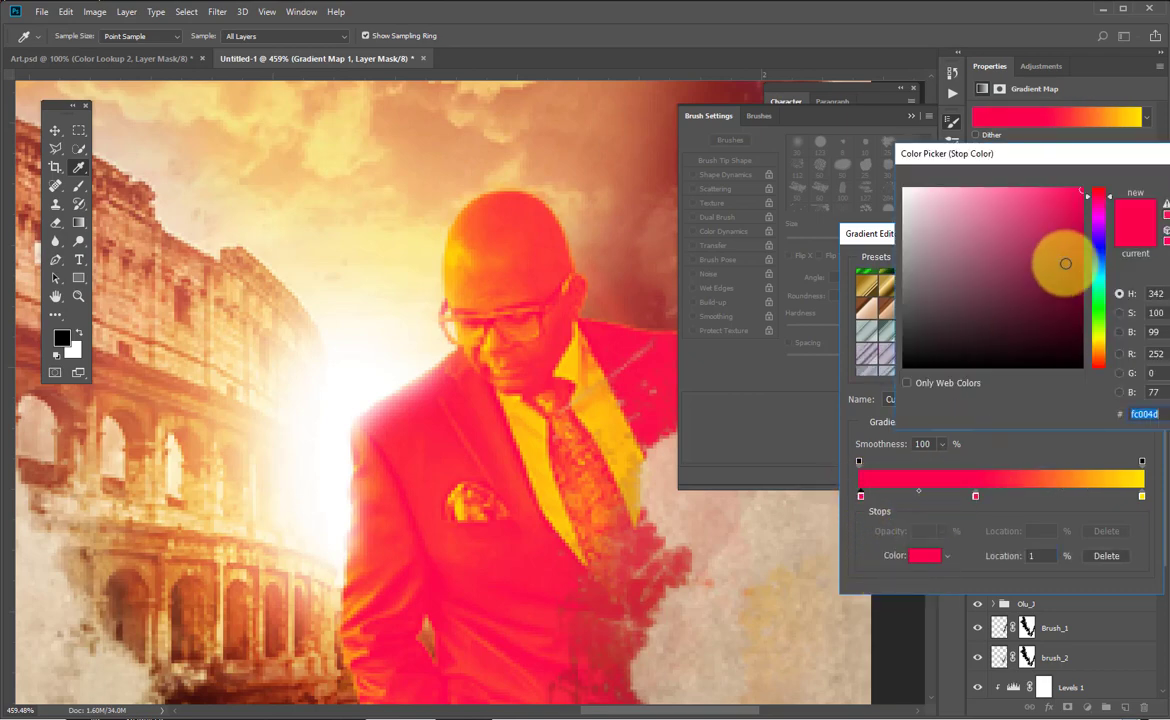
{"action": "left_click_drag", "start_coordinate": [1060, 297], "coordinate": [1090, 335]}
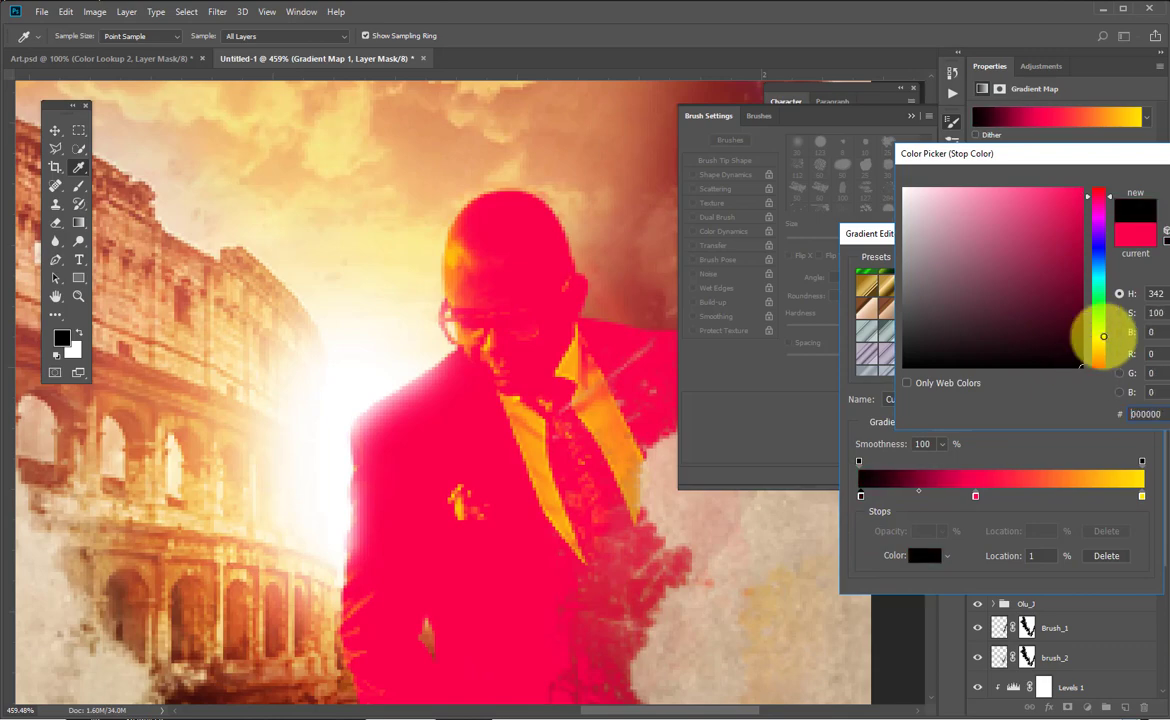
{"action": "key", "text": "Return"}
Recolor the gradient's 41% stop to burnt orange, cf460a.
{"action": "left_click", "coordinate": [975, 496]}
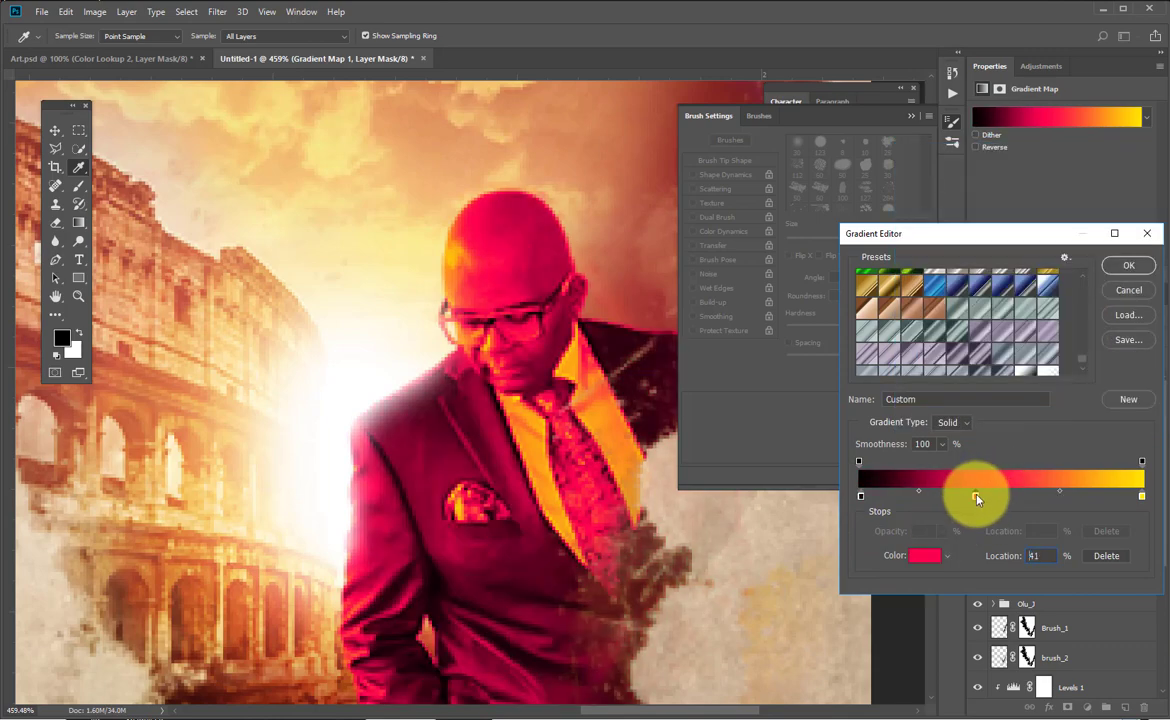
{"action": "left_click", "coordinate": [925, 556]}
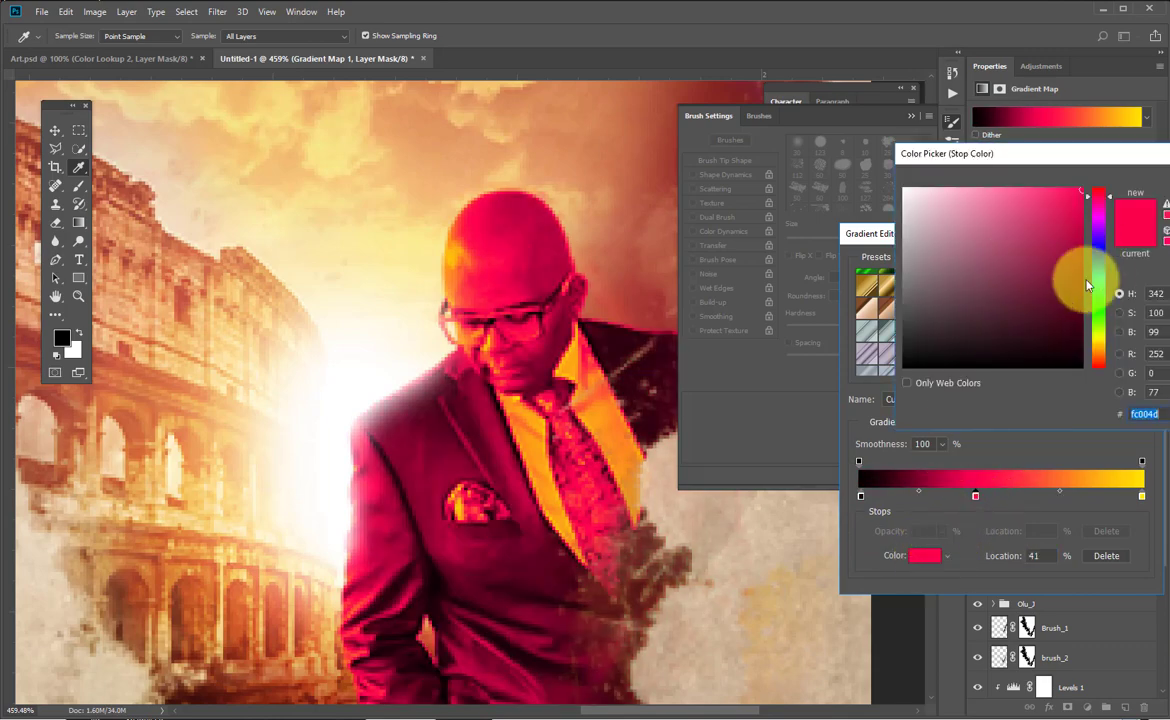
{"action": "left_click", "coordinate": [1101, 372]}
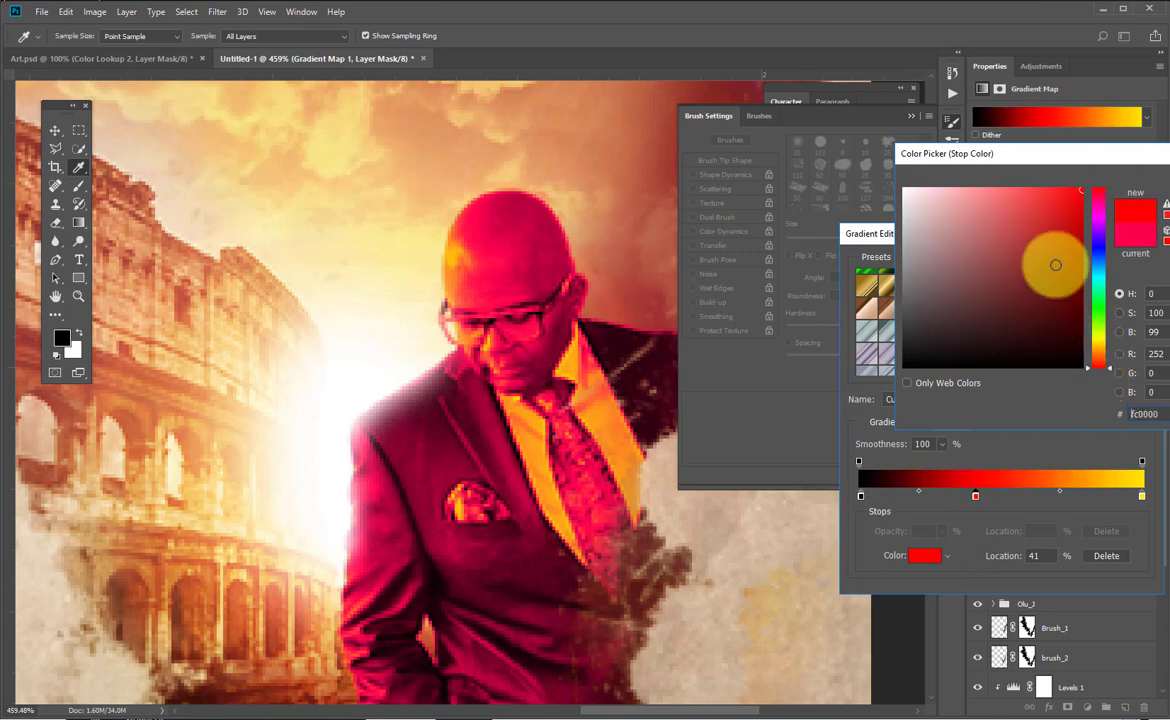
{"action": "mouse_move", "coordinate": [1097, 366]}
{"action": "left_mouse_down"}
{"action": "mouse_move", "coordinate": [1092, 350]}
{"action": "mouse_move", "coordinate": [1097, 358]}
{"action": "left_mouse_up"}
{"action": "left_click_drag", "start_coordinate": [1064, 258], "coordinate": [1076, 222]}
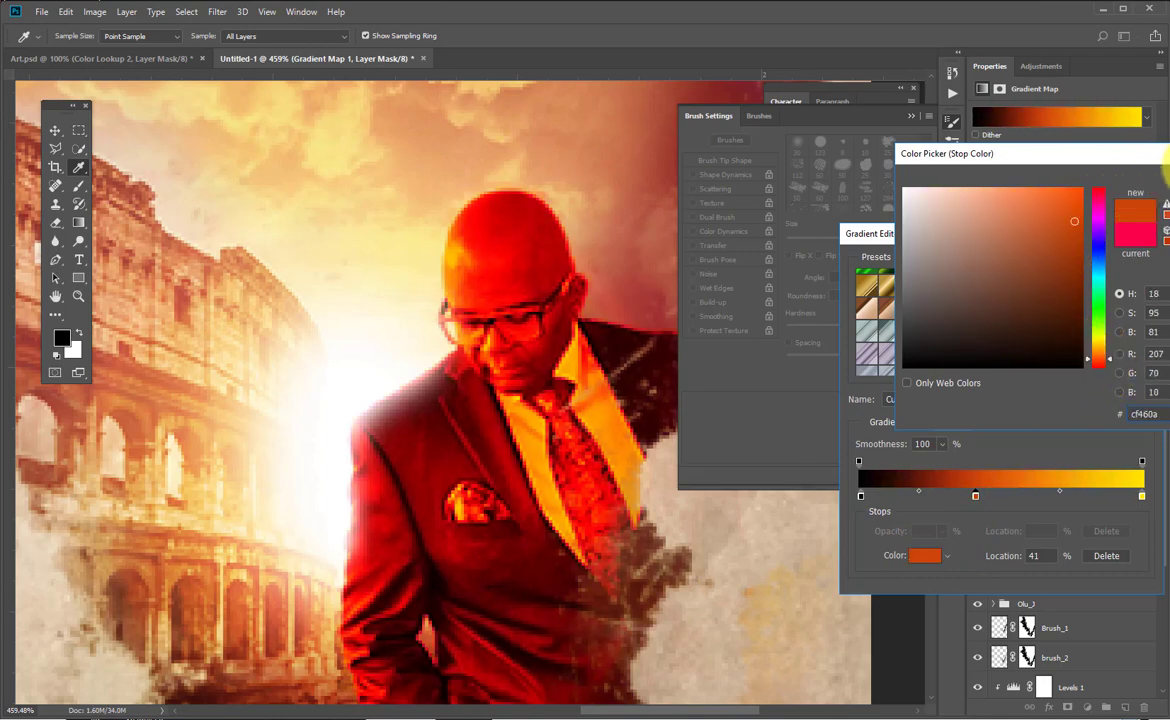
{"action": "key", "text": "Return"}
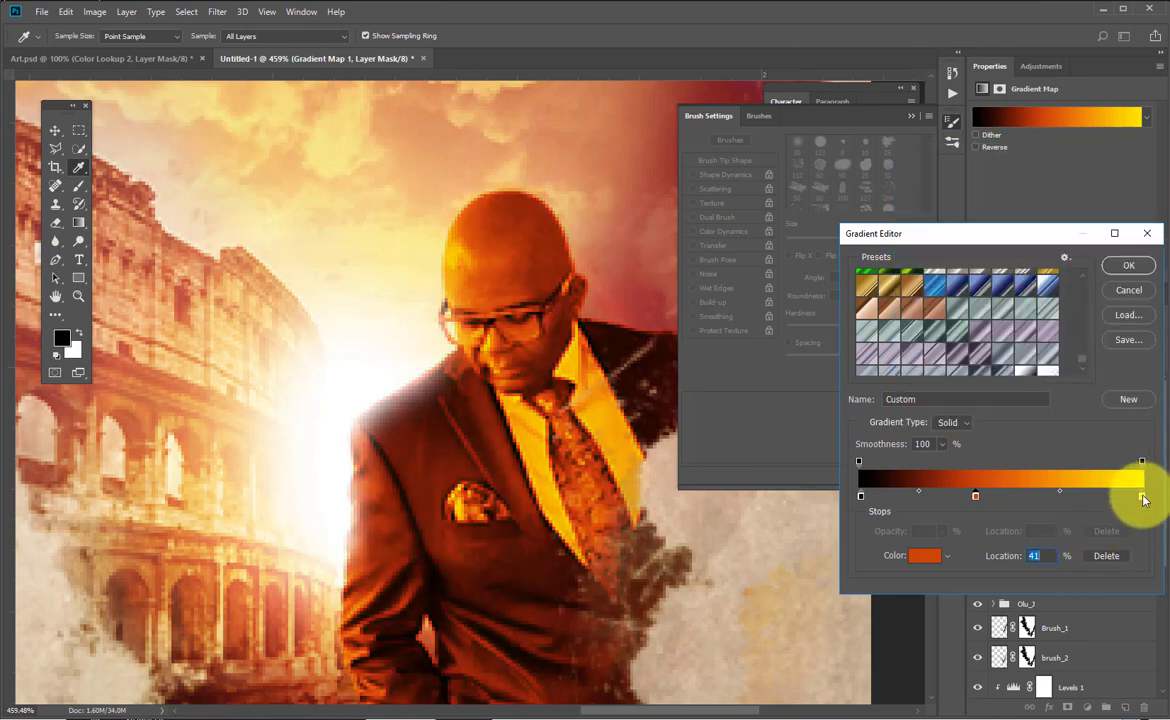
Shift the gradient's yellow 100% stop to orange-yellow, apply the gradient, and lower the gradient map layer's opacity to 64%.
{"action": "left_click", "coordinate": [1142, 497]}
{"action": "left_click", "coordinate": [924, 555]}
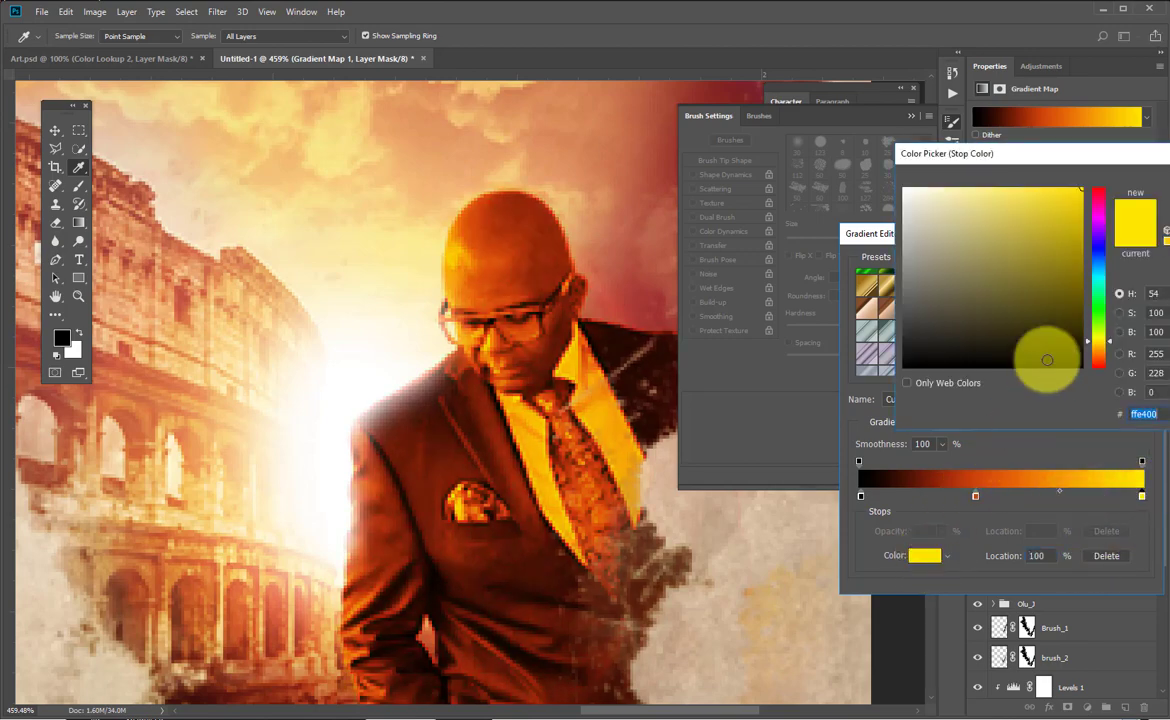
{"action": "left_click_drag", "start_coordinate": [1107, 343], "coordinate": [1103, 347]}
{"action": "key", "text": "Return"}
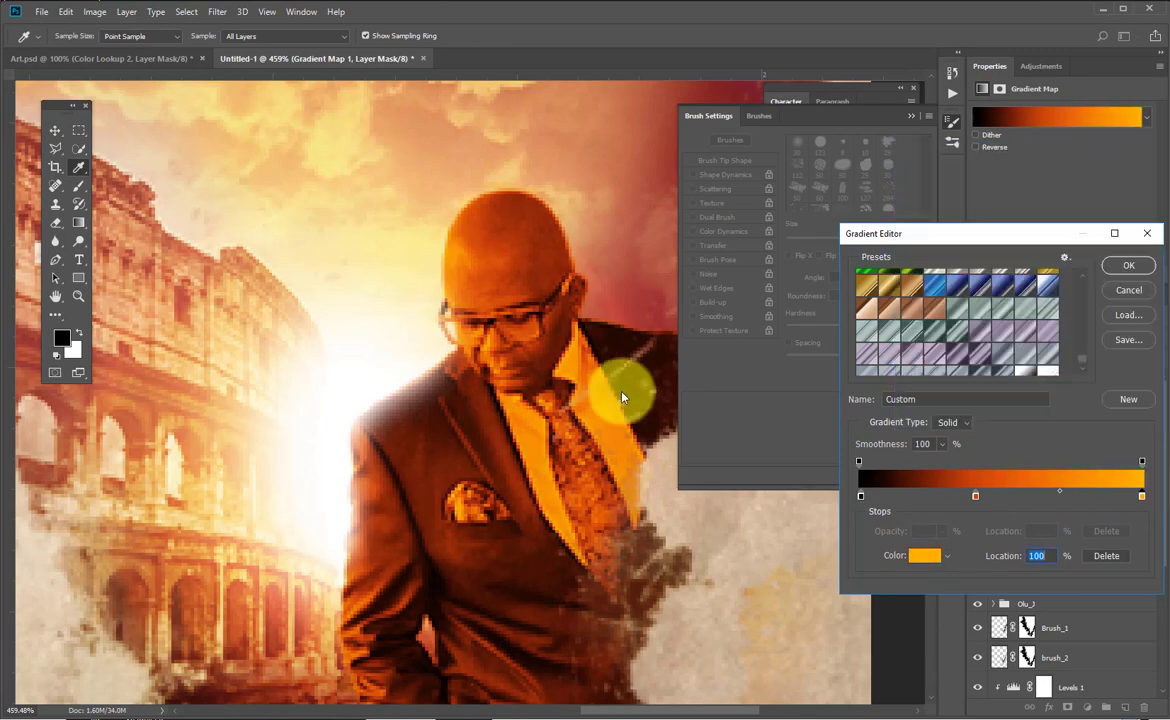
{"action": "left_click", "coordinate": [1140, 265]}
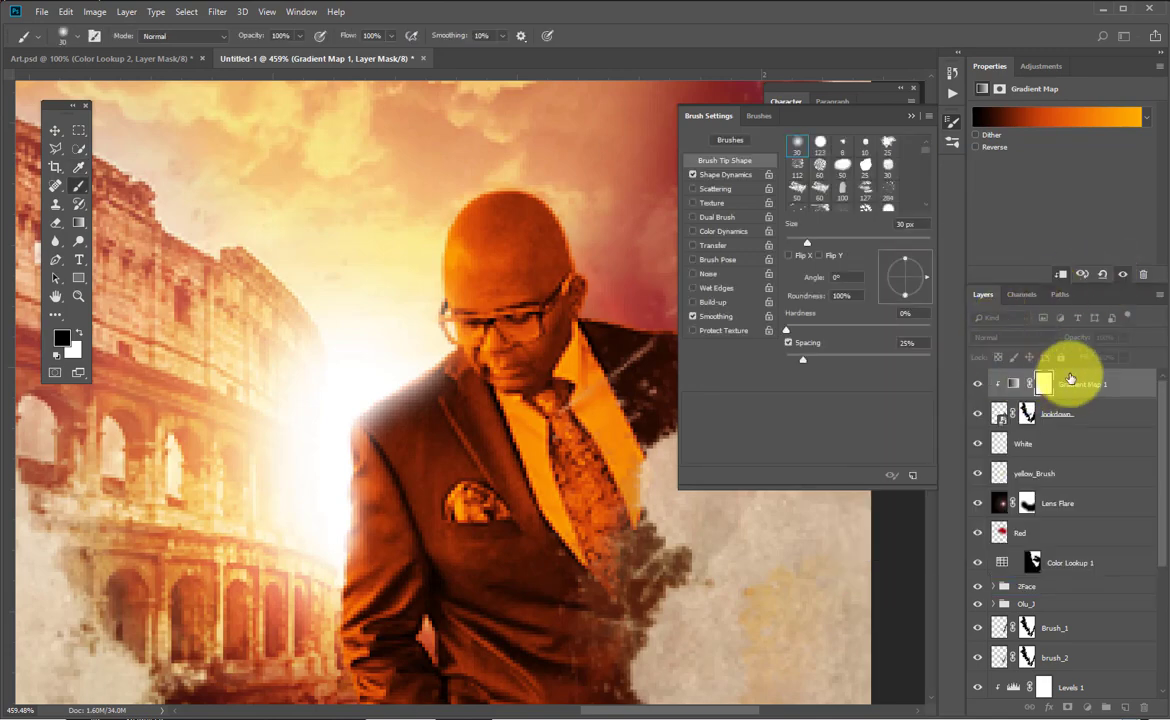
{"action": "left_click_drag", "start_coordinate": [1107, 363], "coordinate": [1103, 366]}
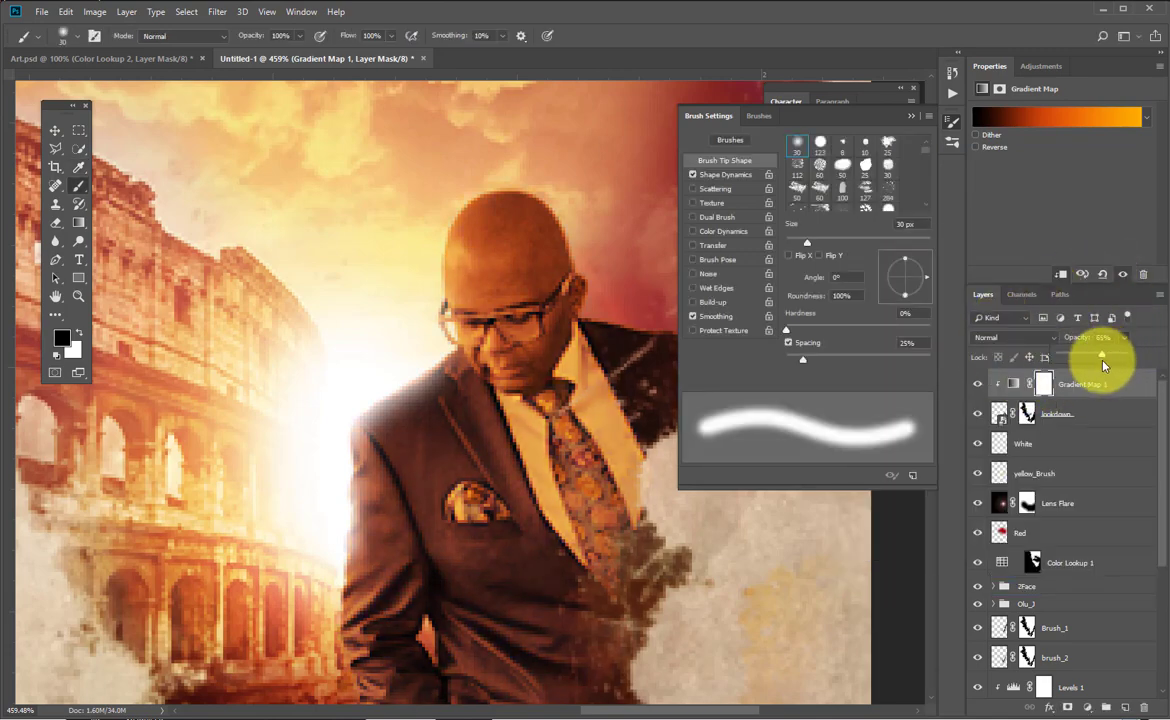
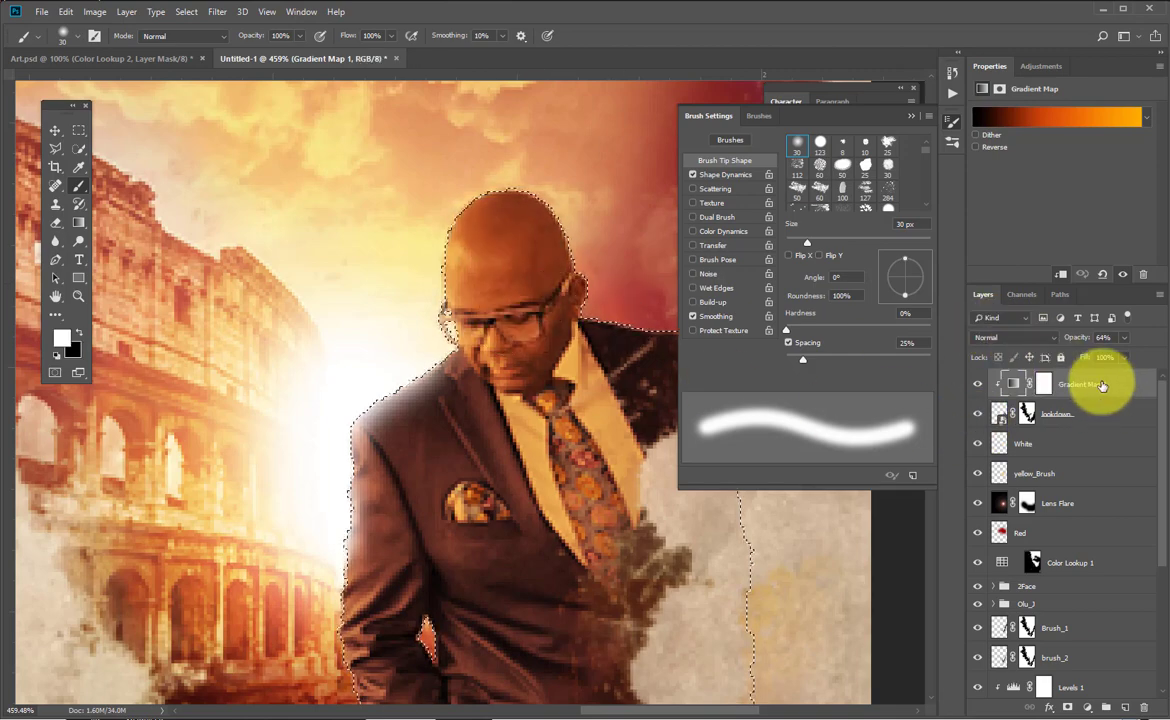
With the man's outline loaded as a selection, create a new layer named black_brush above the gradient map.
{"action": "key", "text": "ctrl+shift+n"}
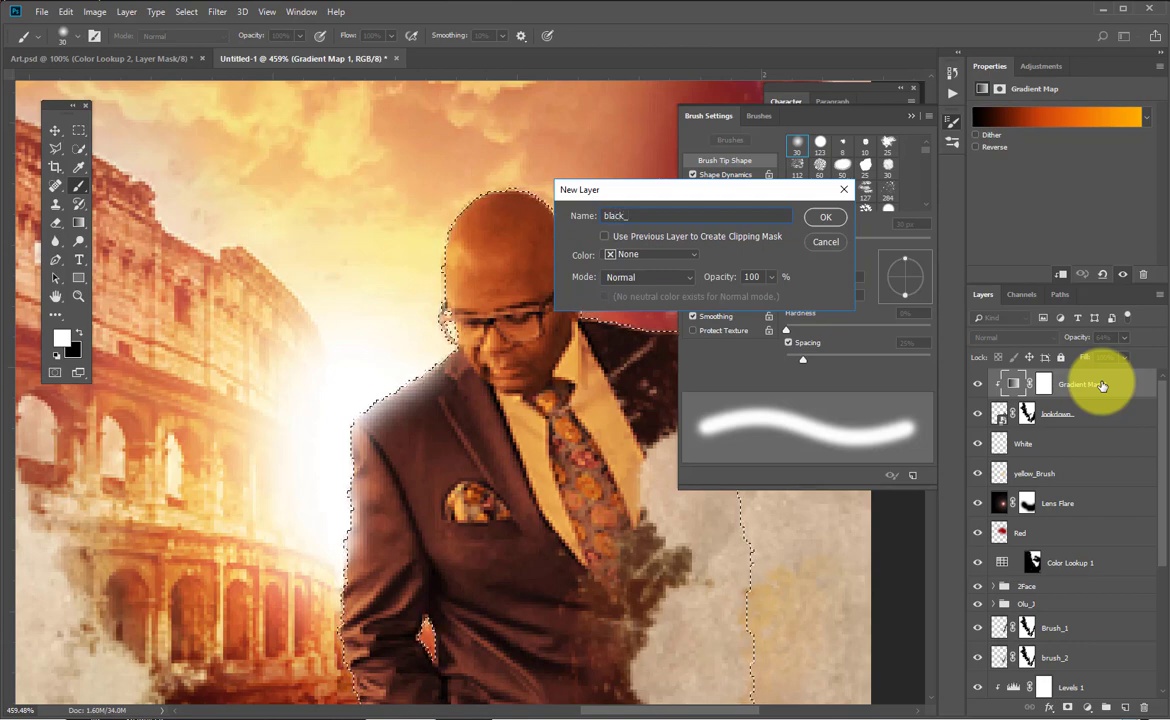
{"action": "key", "text": "Return"}
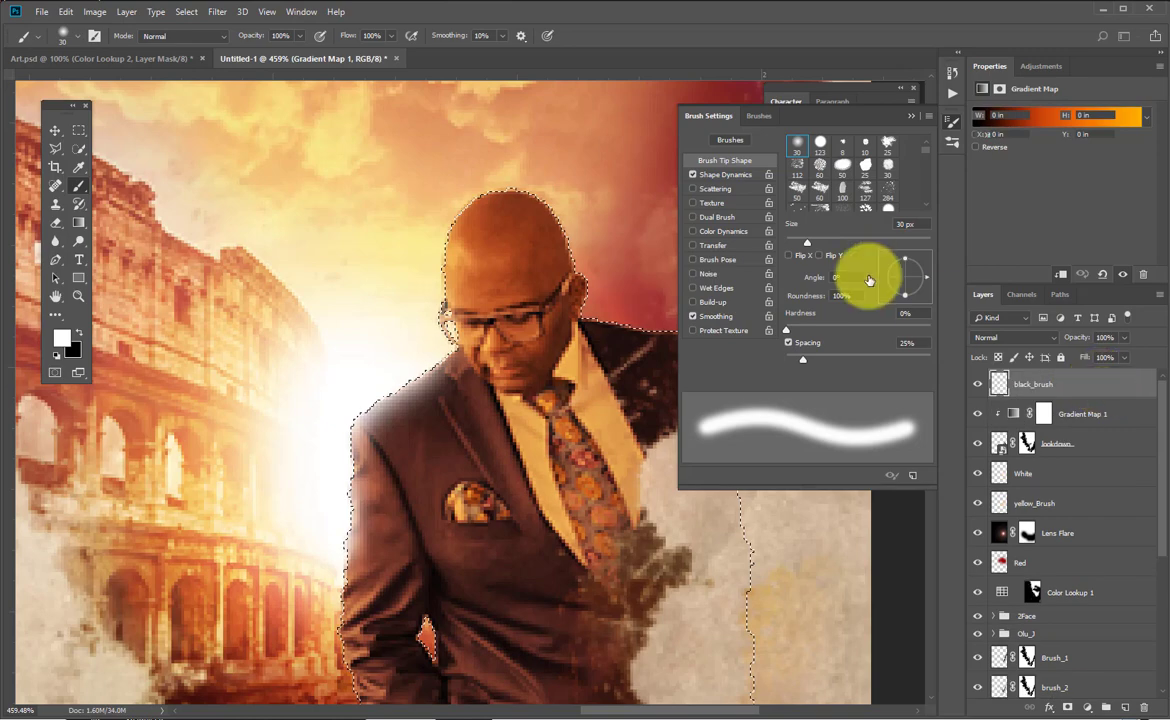
{"action": "scroll", "coordinate": [483, 405], "scroll_direction": "down", "scroll_amount": 3}
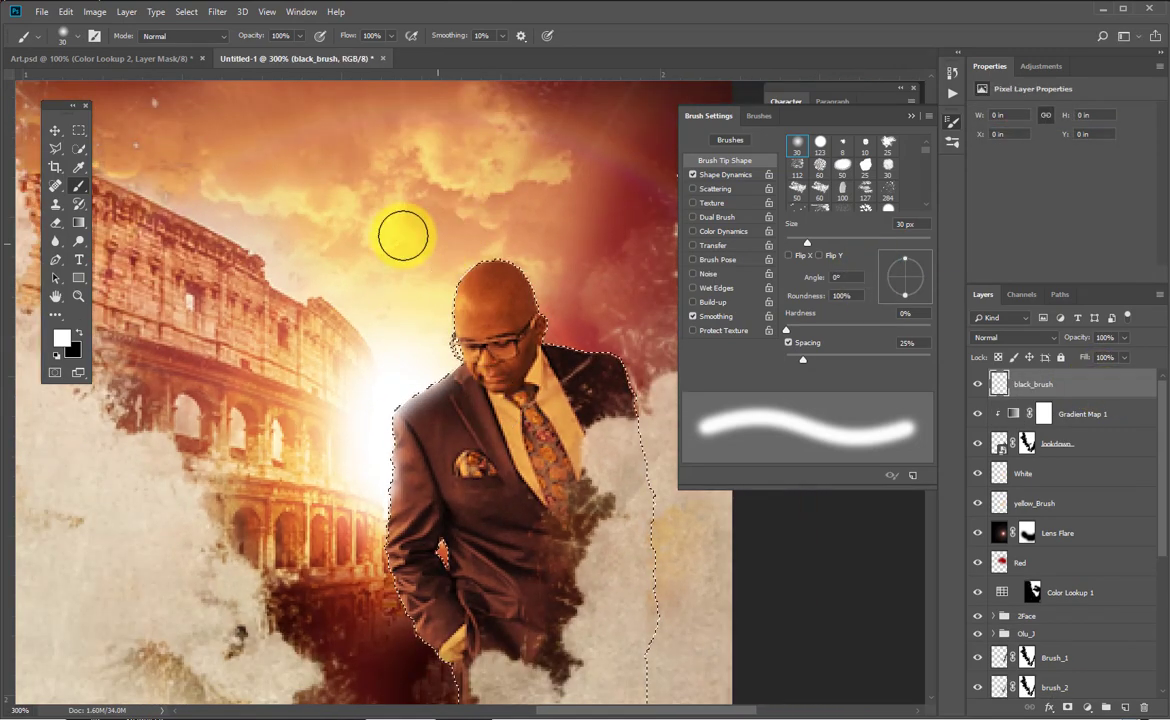
Set the foreground color to a very dark red, 260606, for shading the man.
{"action": "key", "text": "x"}
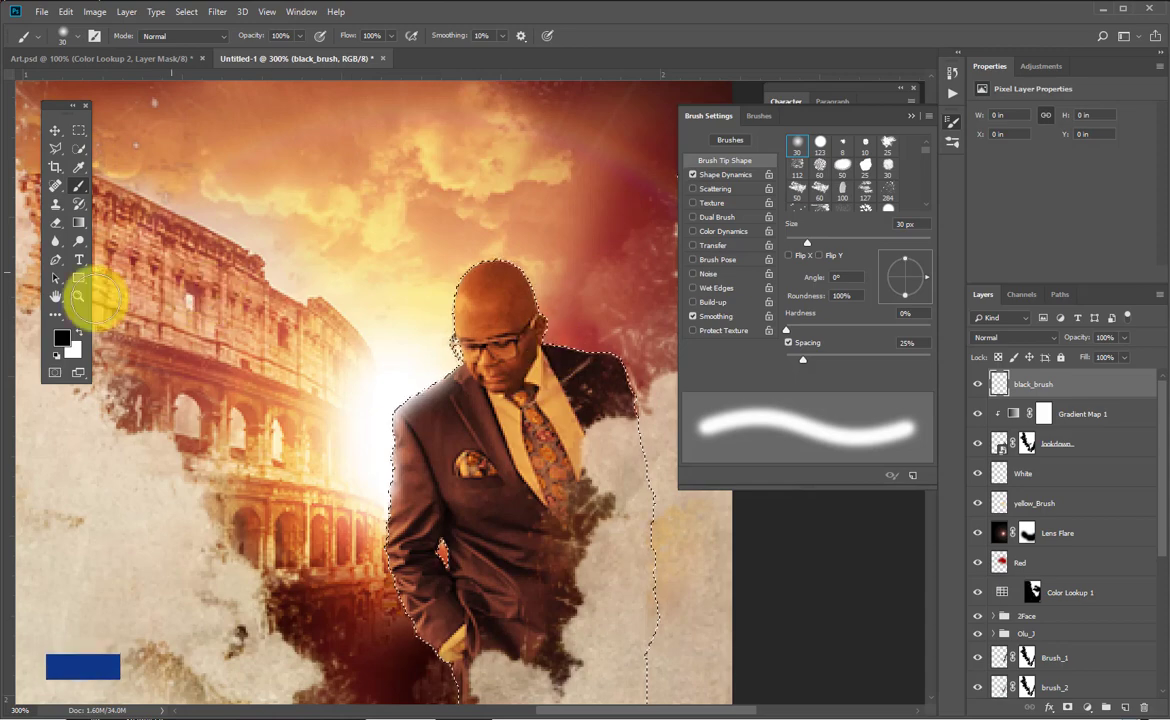
{"action": "left_click", "coordinate": [61, 340]}
{"action": "left_click", "coordinate": [405, 496]}
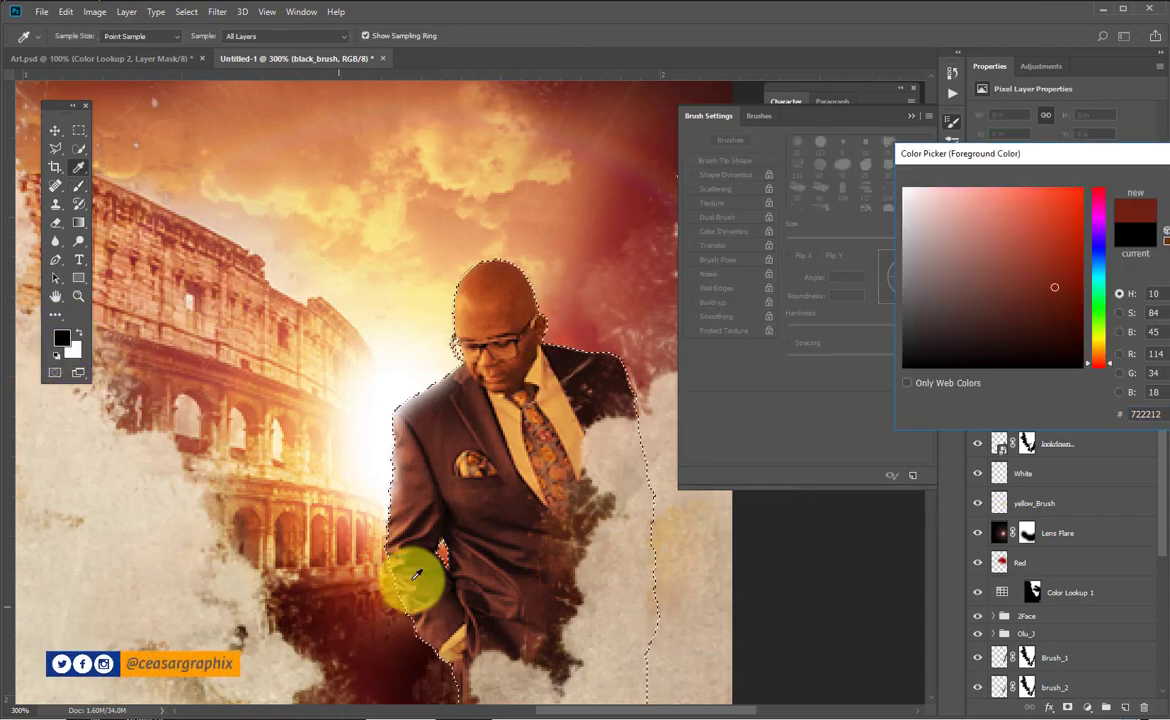
{"action": "left_click", "coordinate": [1097, 364]}
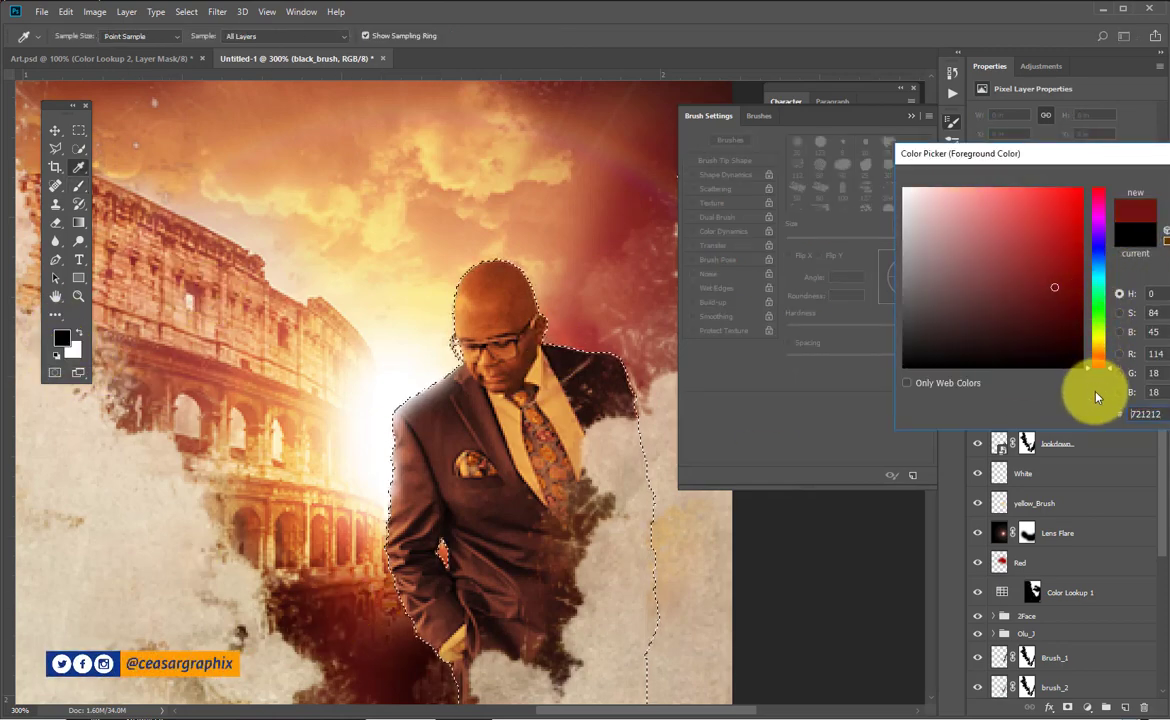
{"action": "left_click", "coordinate": [1057, 331]}
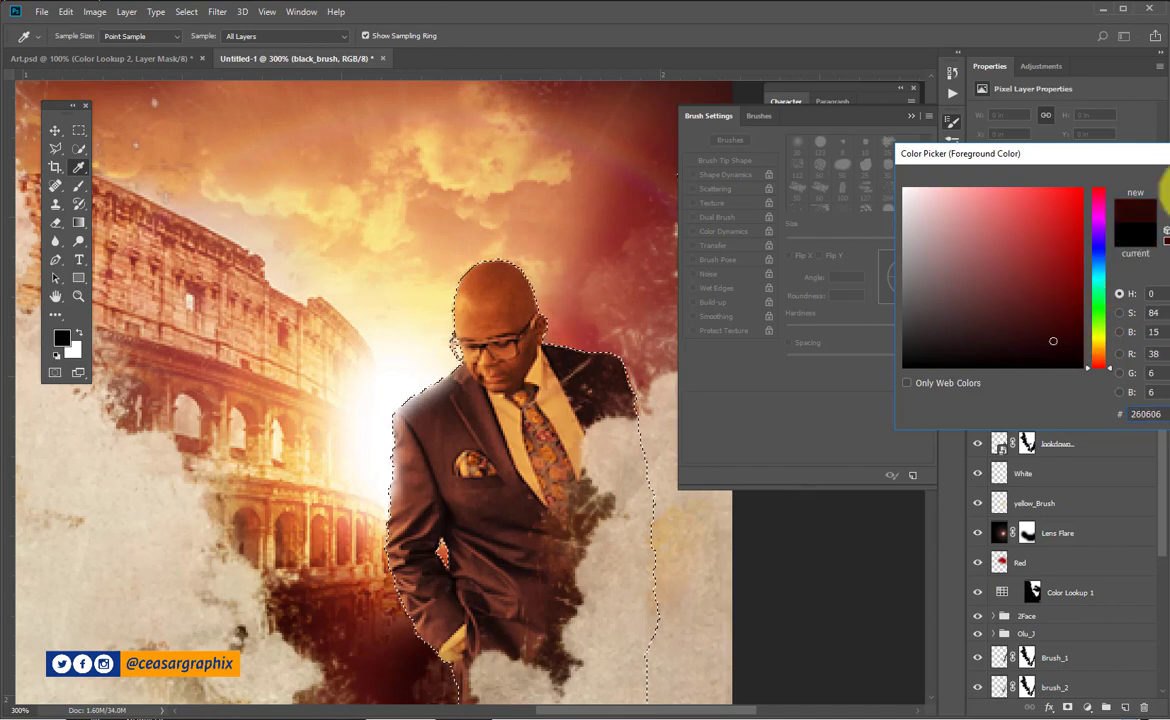
{"action": "key", "text": "Return"}
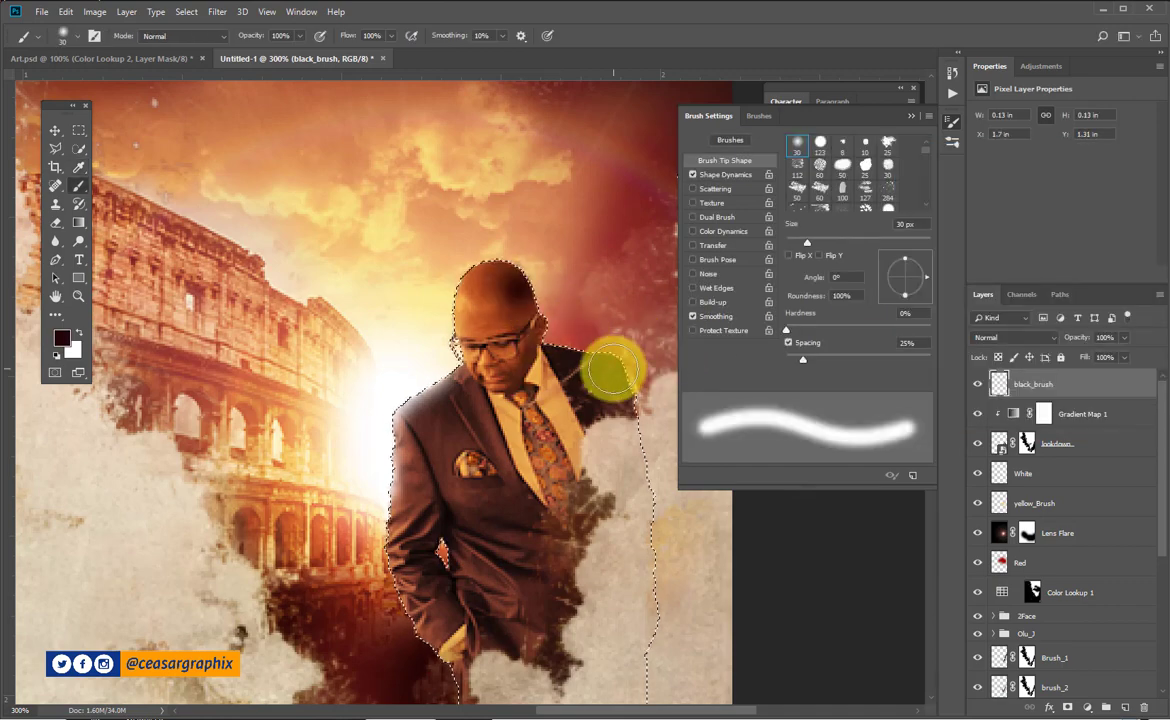
Enlarge the brush to 70 px and paint dark shading over the man's far shoulder, jacket and lower body inside the selection.
{"action": "key", "text": "bracketright"}
{"action": "key", "text": "bracketright"}
{"action": "key", "text": "bracketright"}
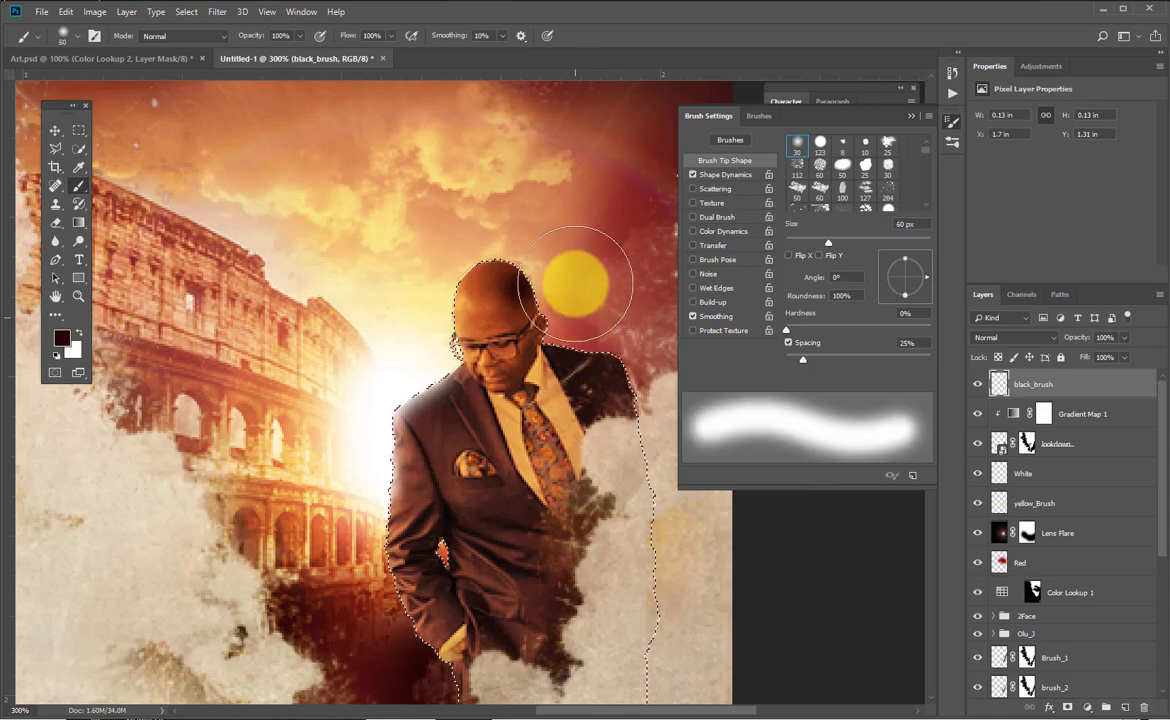
{"action": "left_click_drag", "start_coordinate": [596, 307], "coordinate": [621, 352]}
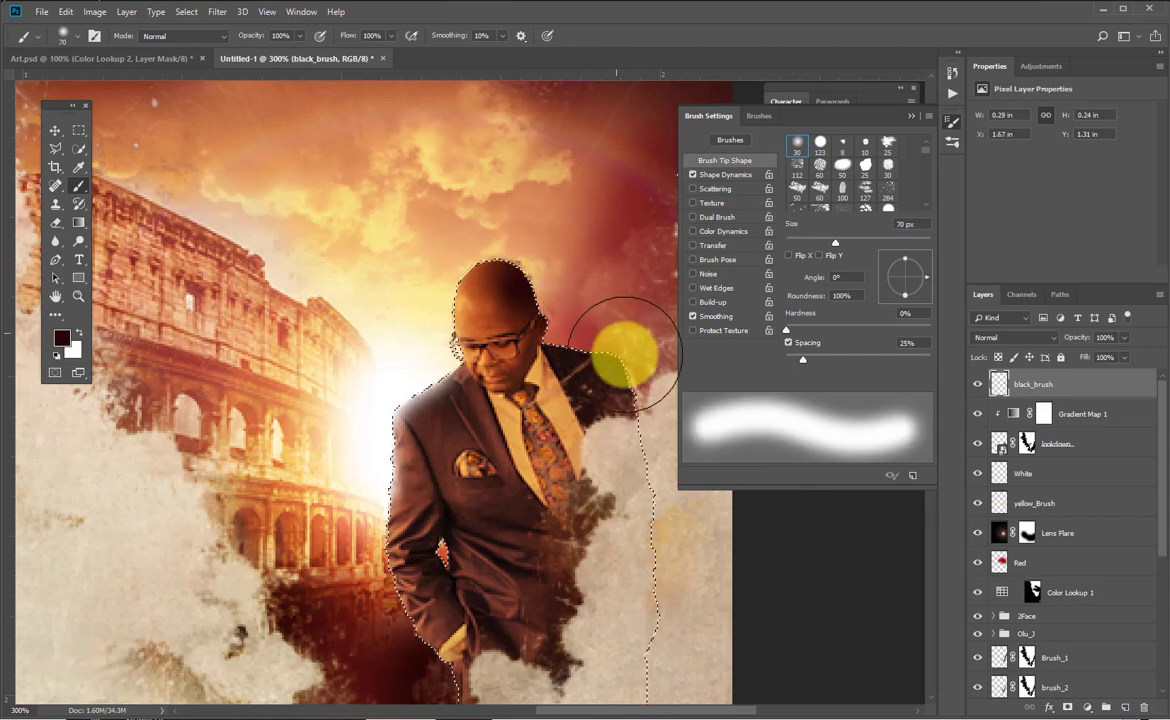
{"action": "left_click_drag", "start_coordinate": [510, 505], "coordinate": [427, 405]}
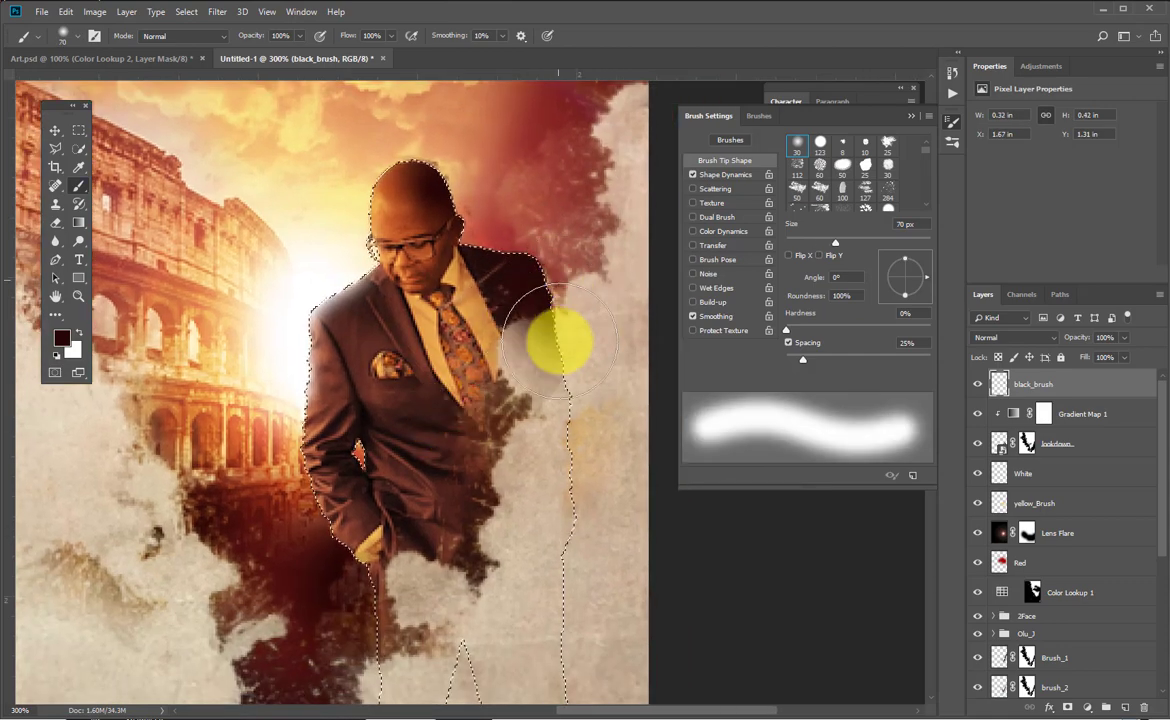
{"action": "mouse_move", "coordinate": [560, 340]}
{"action": "left_mouse_down"}
{"action": "mouse_move", "coordinate": [531, 458]}
{"action": "mouse_move", "coordinate": [476, 508]}
{"action": "mouse_move", "coordinate": [432, 499]}
{"action": "mouse_move", "coordinate": [416, 472]}
{"action": "mouse_move", "coordinate": [424, 490]}
{"action": "mouse_move", "coordinate": [397, 554]}
{"action": "mouse_move", "coordinate": [373, 477]}
{"action": "mouse_move", "coordinate": [384, 468]}
{"action": "mouse_move", "coordinate": [399, 498]}
{"action": "mouse_move", "coordinate": [372, 438]}
{"action": "mouse_move", "coordinate": [372, 392]}
{"action": "mouse_move", "coordinate": [434, 521]}
{"action": "mouse_move", "coordinate": [494, 524]}
{"action": "mouse_move", "coordinate": [494, 559]}
{"action": "mouse_move", "coordinate": [461, 475]}
{"action": "mouse_move", "coordinate": [515, 374]}
{"action": "mouse_move", "coordinate": [498, 338]}
{"action": "mouse_move", "coordinate": [510, 357]}
{"action": "mouse_move", "coordinate": [472, 438]}
{"action": "mouse_move", "coordinate": [503, 489]}
{"action": "mouse_move", "coordinate": [543, 333]}
{"action": "left_mouse_up"}
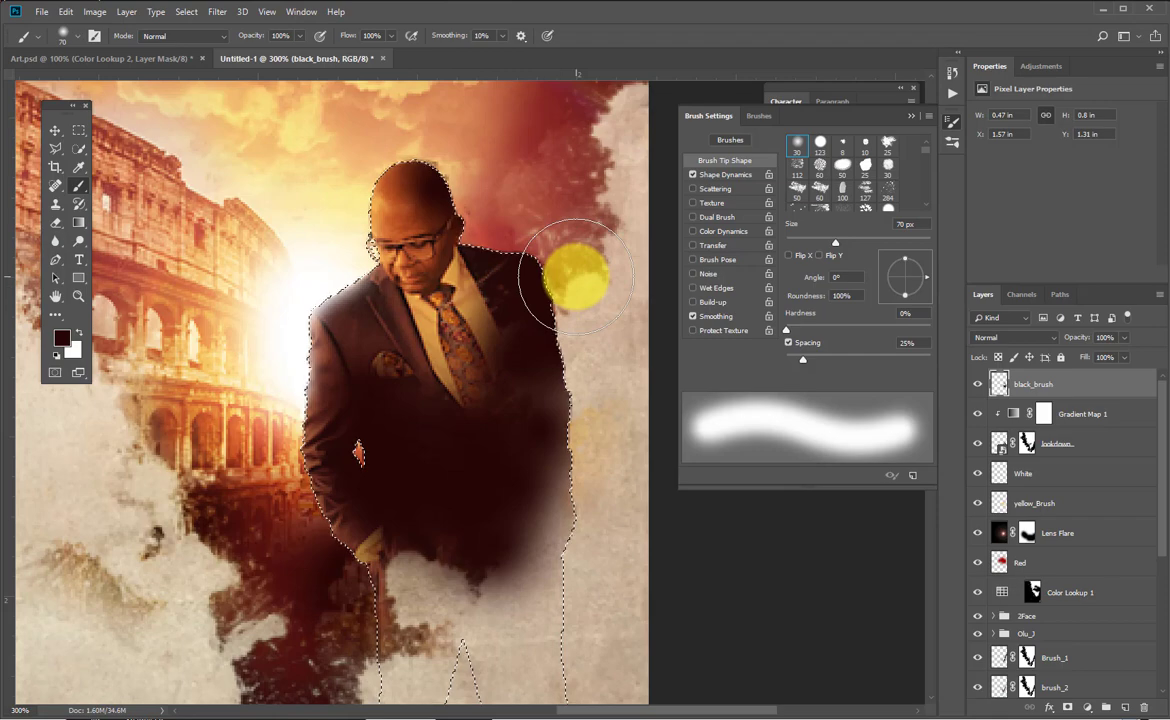
{"action": "mouse_move", "coordinate": [576, 275]}
{"action": "left_mouse_down"}
{"action": "mouse_move", "coordinate": [528, 540]}
{"action": "mouse_move", "coordinate": [538, 558]}
{"action": "mouse_move", "coordinate": [484, 605]}
{"action": "mouse_move", "coordinate": [436, 621]}
{"action": "left_mouse_up"}
{"action": "key", "text": "space"}
{"action": "left_click_drag", "start_coordinate": [488, 574], "coordinate": [519, 489]}
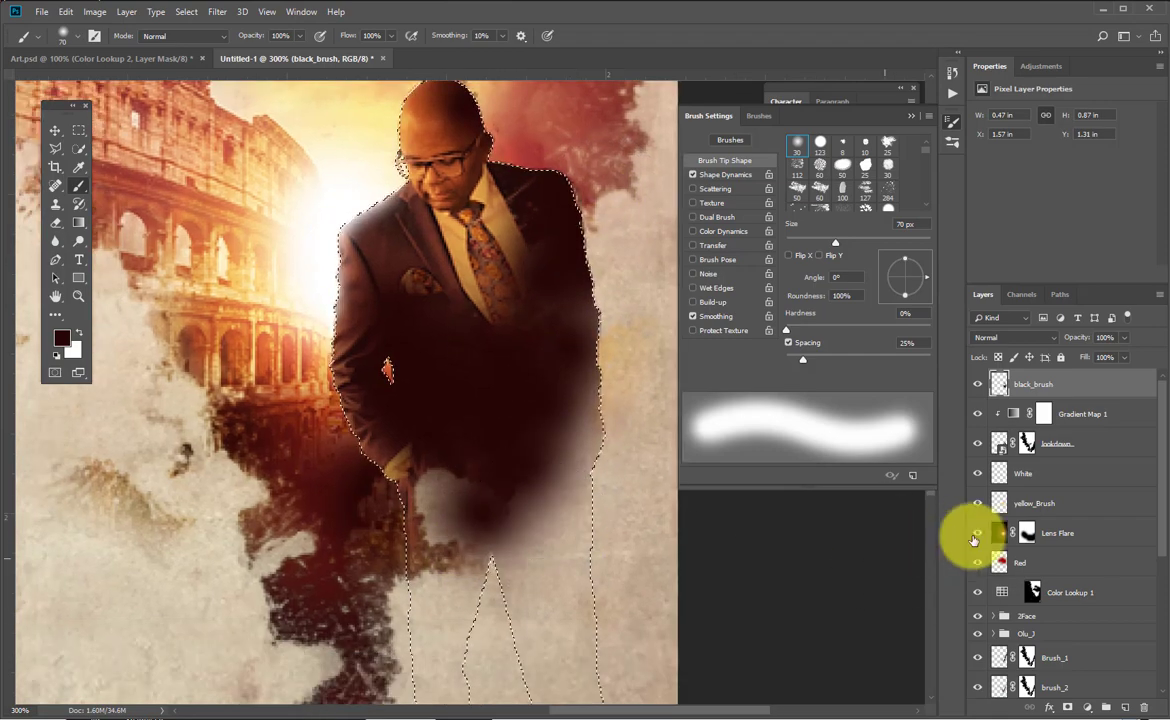
Select the brush_2 layer and clear the selection around the man.
{"action": "scroll", "coordinate": [1031, 510], "scroll_direction": "down", "scroll_amount": 2}
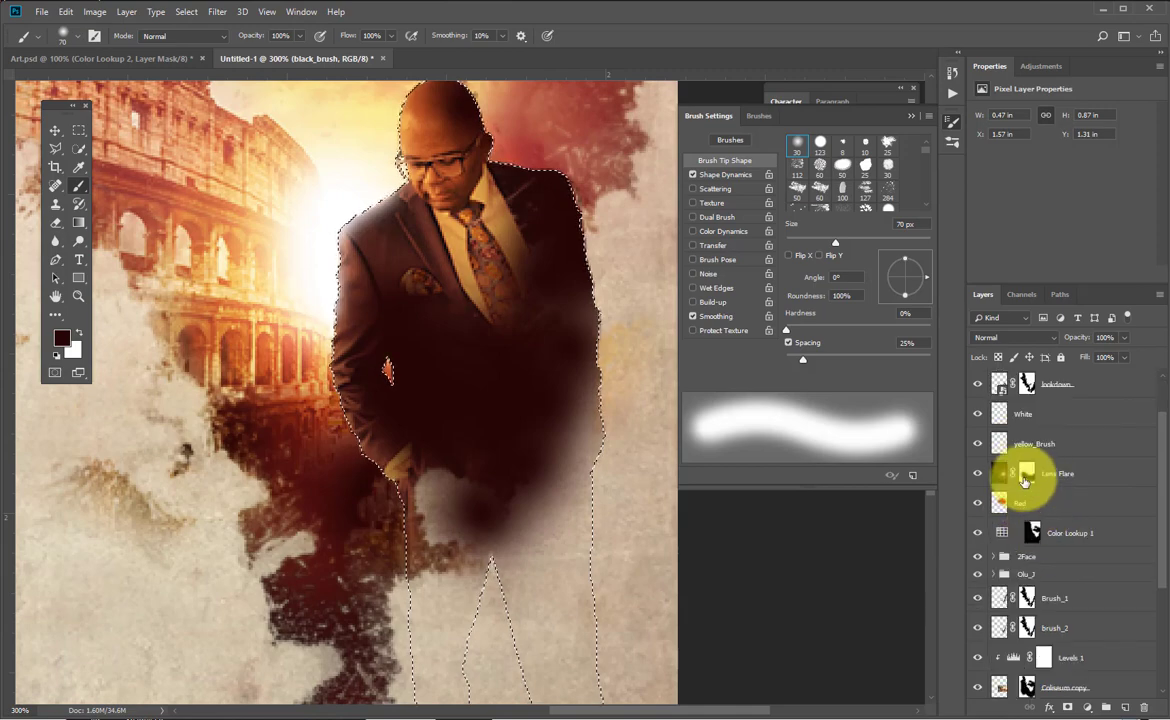
{"action": "left_click", "coordinate": [1025, 413]}
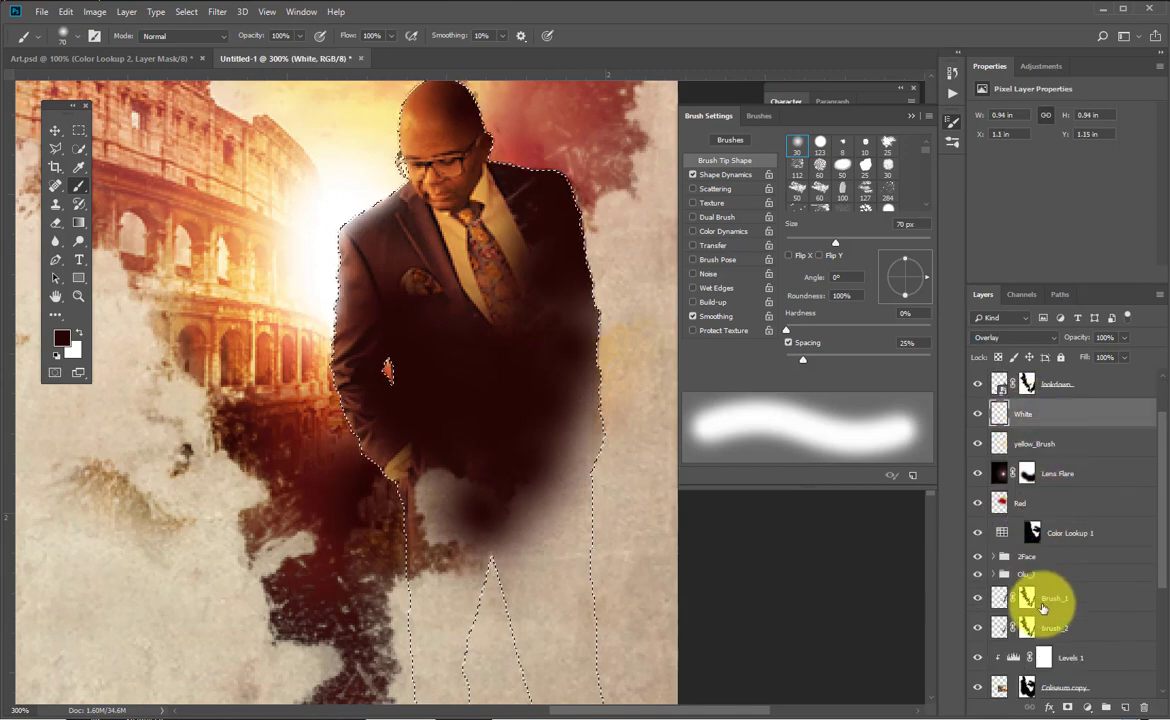
{"action": "left_click", "coordinate": [998, 627]}
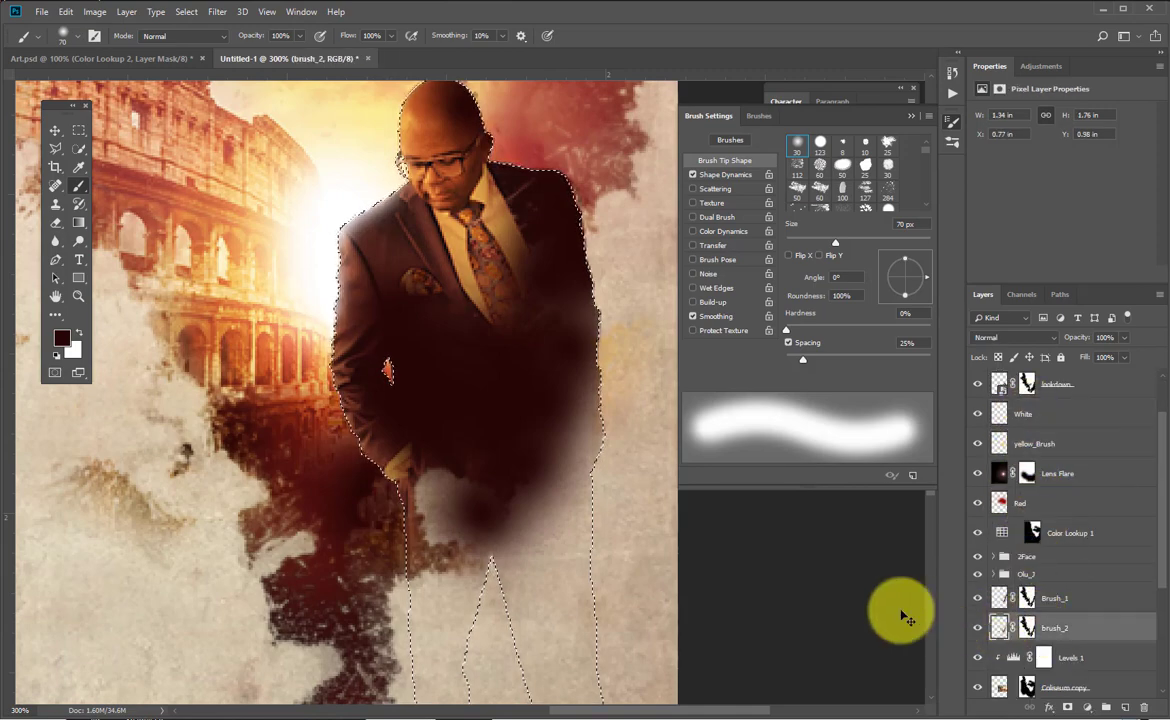
{"action": "key", "text": "ctrl+d"}
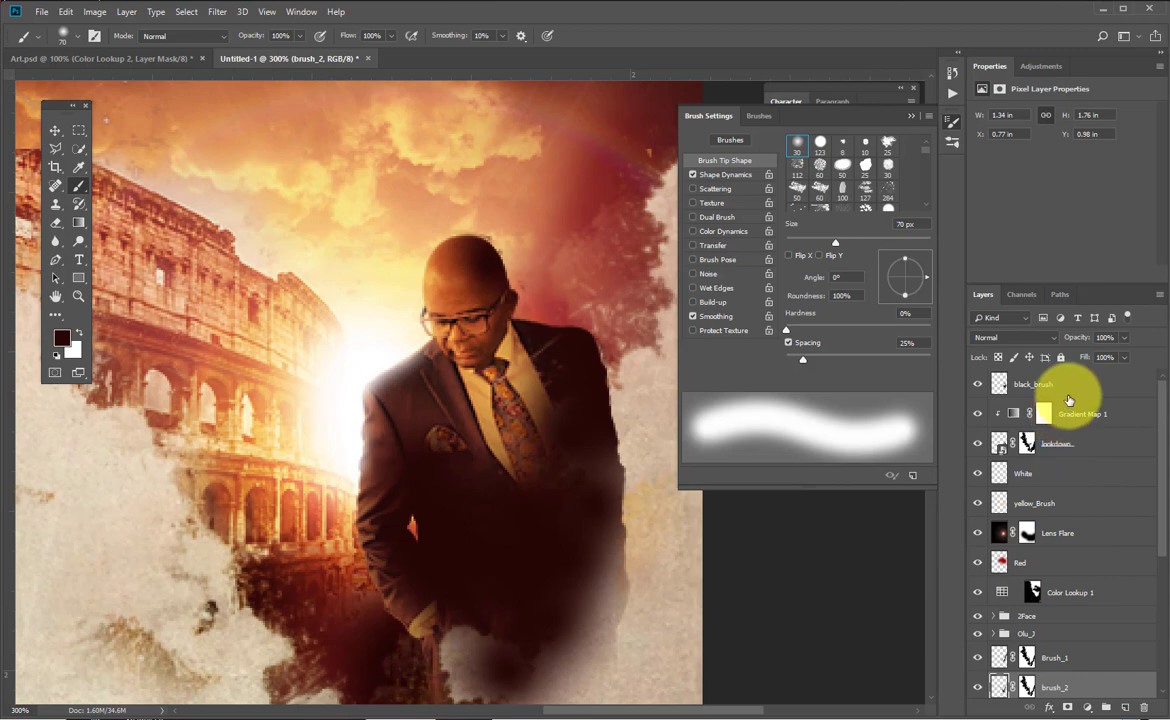
Try to move the black_brush, Gradient Map 1 and lookdown layers together below brush_2.
{"action": "left_click", "coordinate": [1066, 387]}
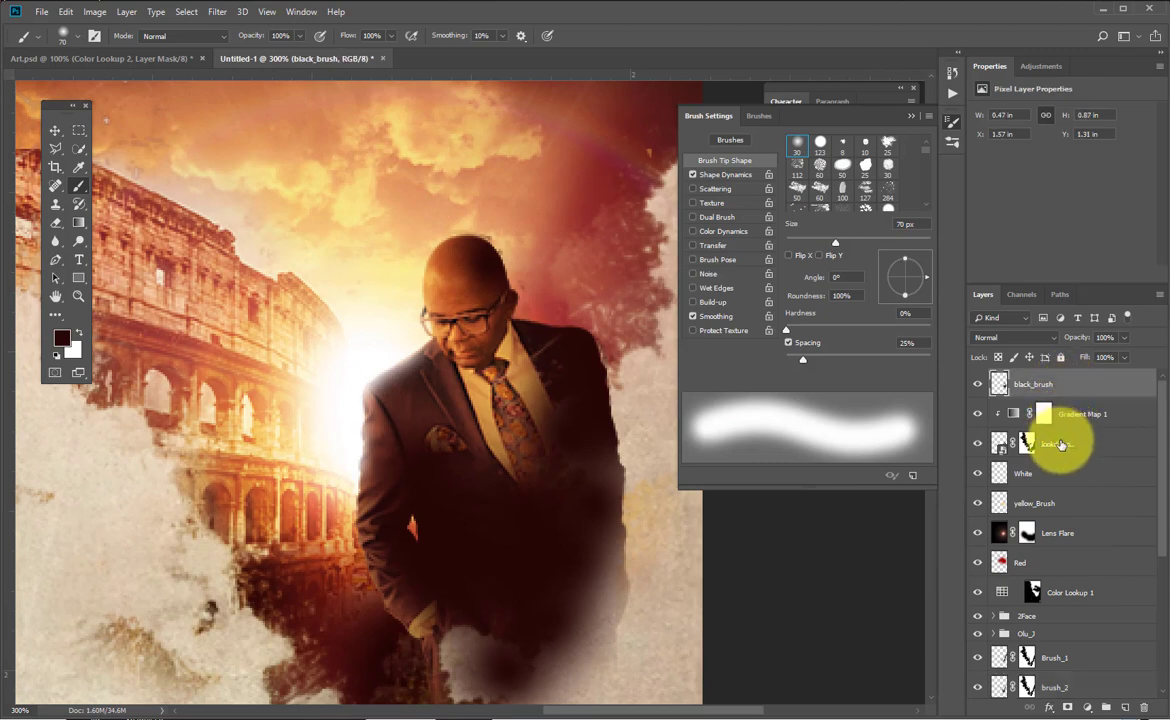
{"action": "left_click", "coordinate": [1098, 443], "text": "shift"}
{"action": "mouse_move", "coordinate": [1098, 443]}
{"action": "left_mouse_down"}
{"action": "mouse_move", "coordinate": [1090, 685]}
{"action": "mouse_move", "coordinate": [1076, 674]}
{"action": "mouse_move", "coordinate": [1097, 658]}
{"action": "mouse_move", "coordinate": [1083, 664]}
{"action": "left_mouse_up"}
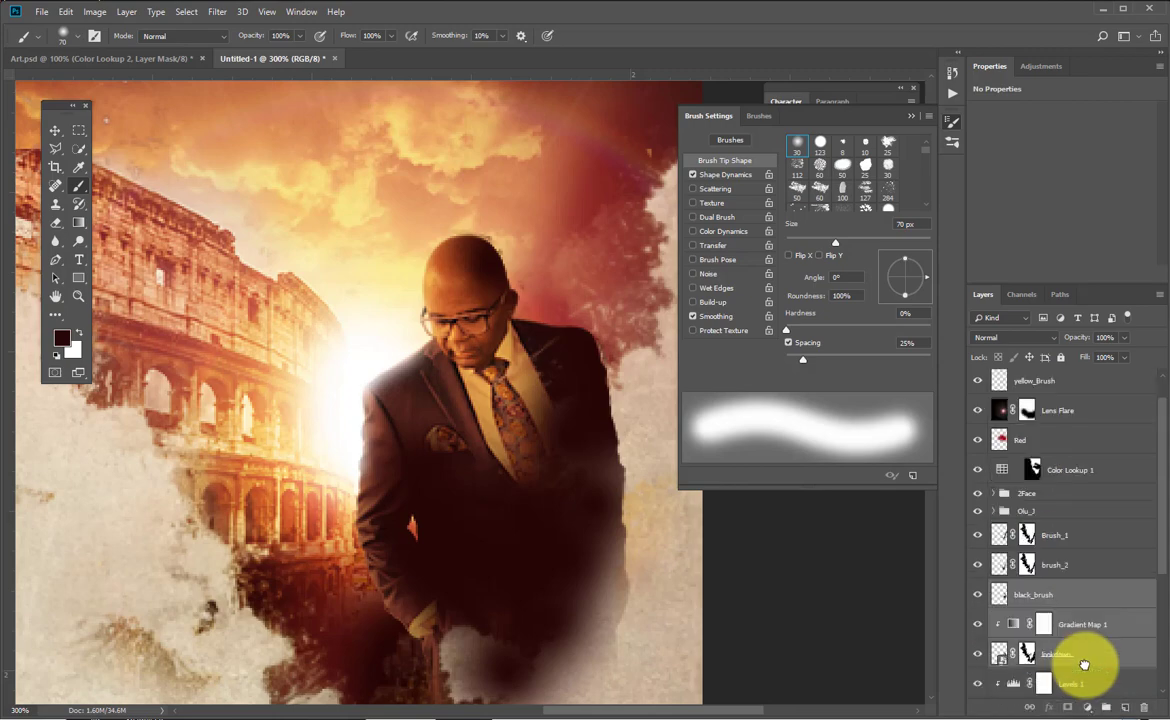
{"action": "key", "text": "ctrl+shift+bracketright"}
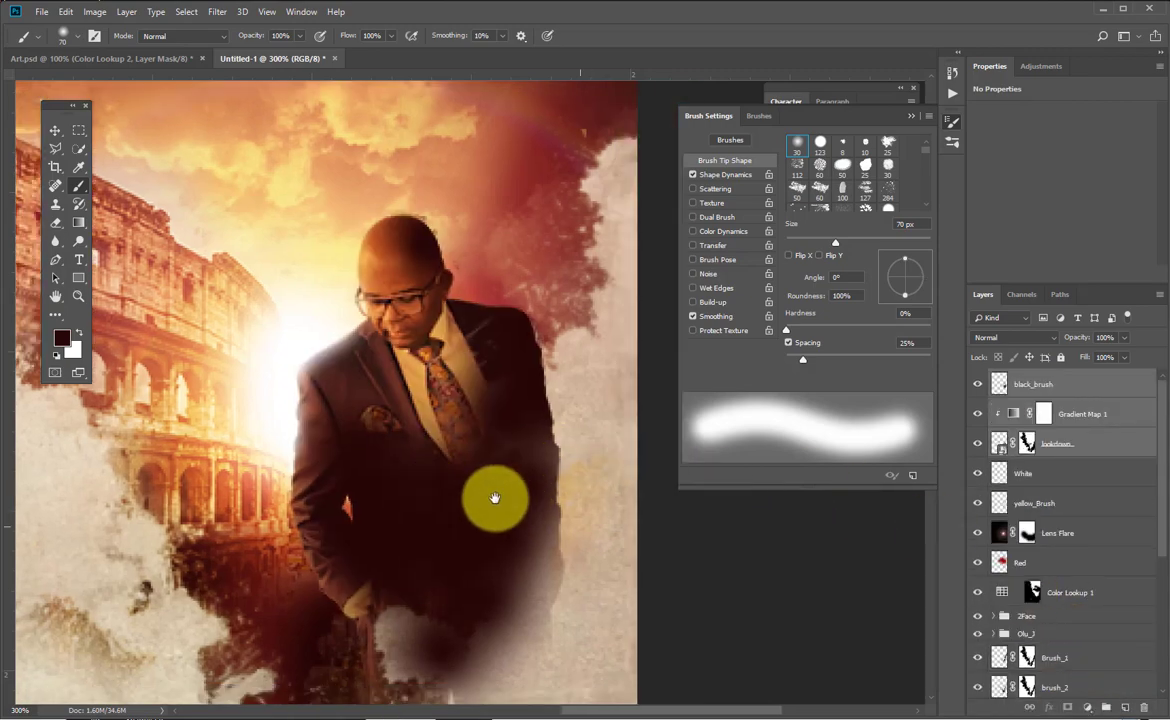
Copy the lookdown layer's mask onto the black_brush layer to confine the dark shading to the torn shape.
{"action": "left_click_drag", "start_coordinate": [495, 498], "coordinate": [424, 468]}
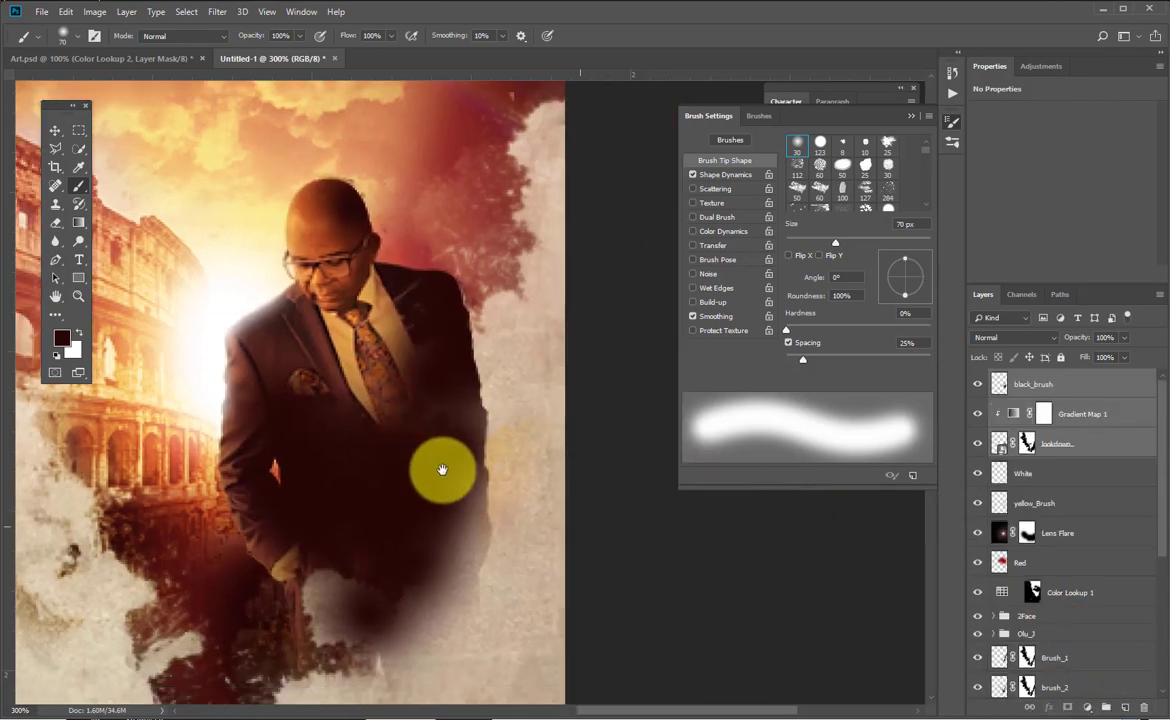
{"action": "left_click_drag", "start_coordinate": [488, 501], "coordinate": [454, 540]}
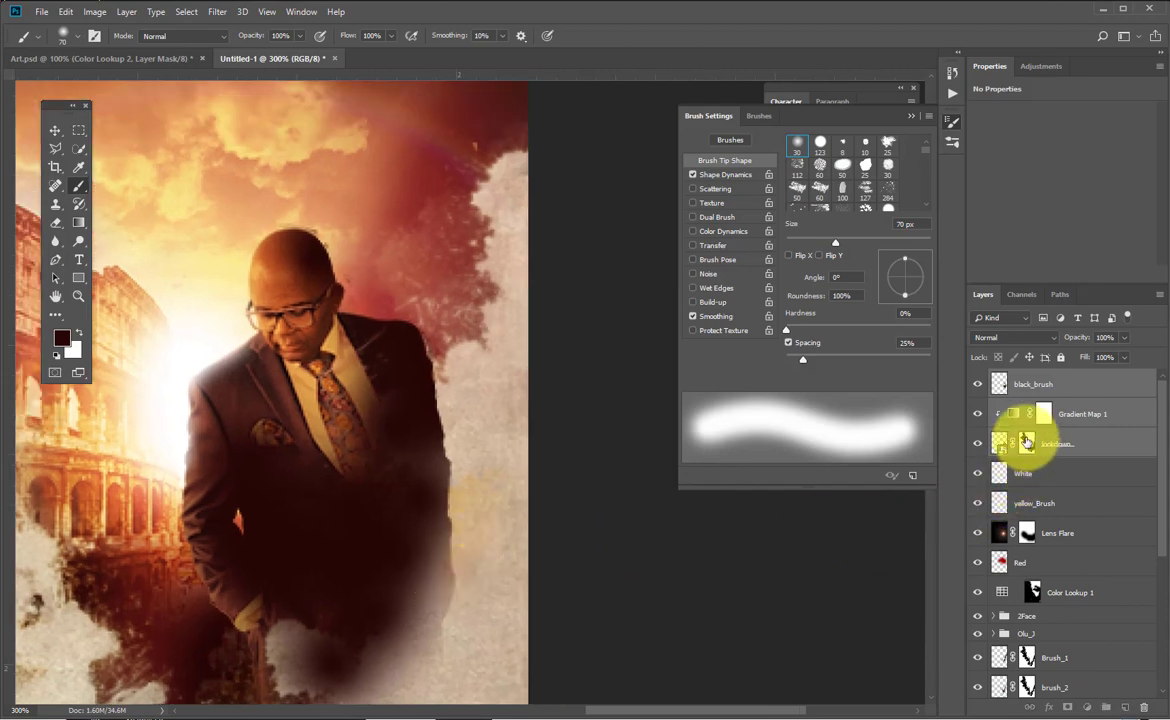
{"action": "left_click", "coordinate": [1027, 441]}
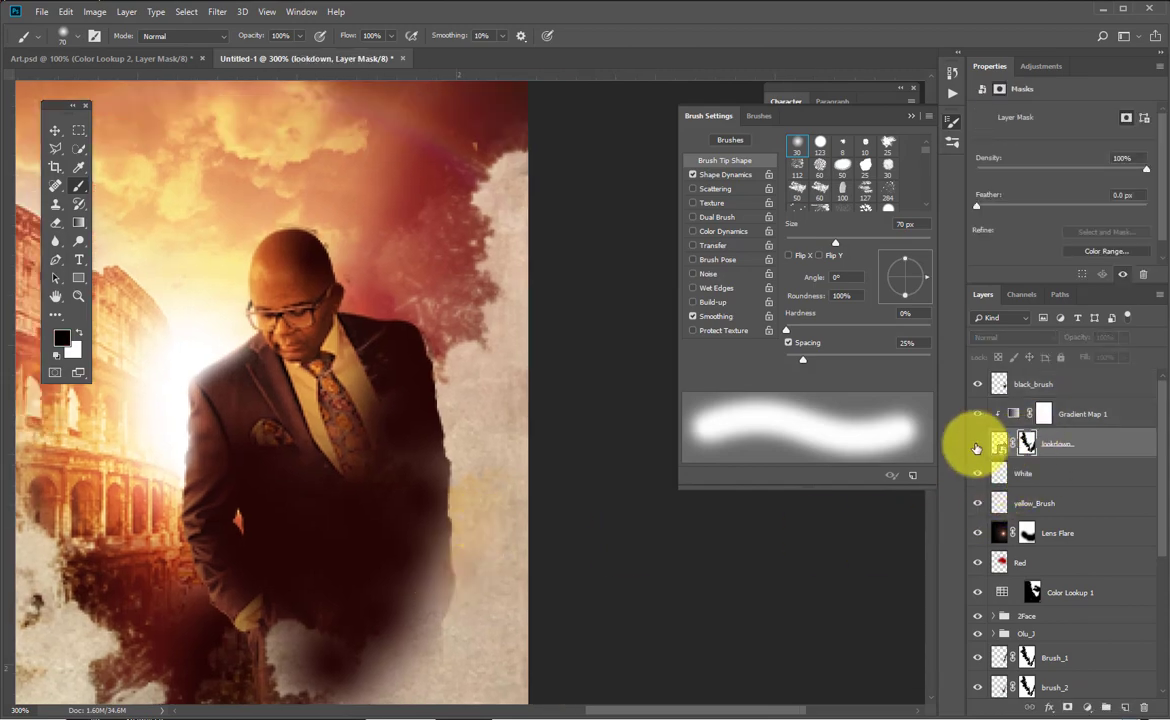
{"action": "left_click", "coordinate": [977, 444]}
{"action": "left_click", "coordinate": [1005, 386]}
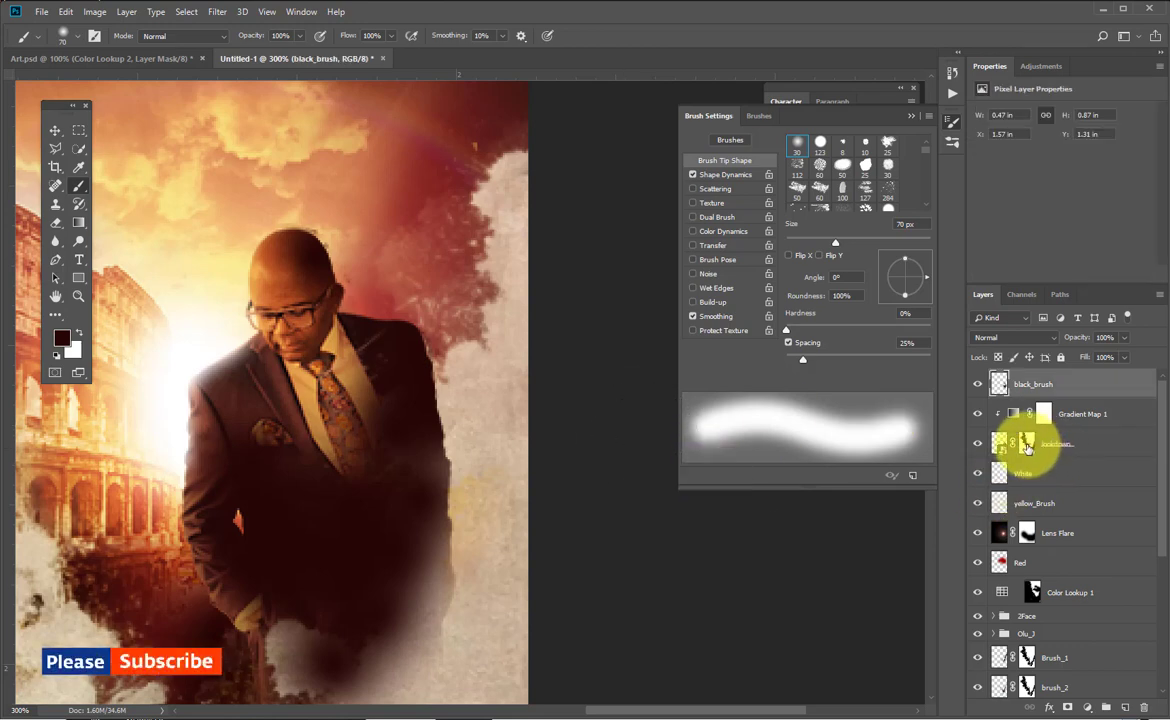
{"action": "left_click_drag", "start_coordinate": [1028, 447], "coordinate": [1037, 392]}
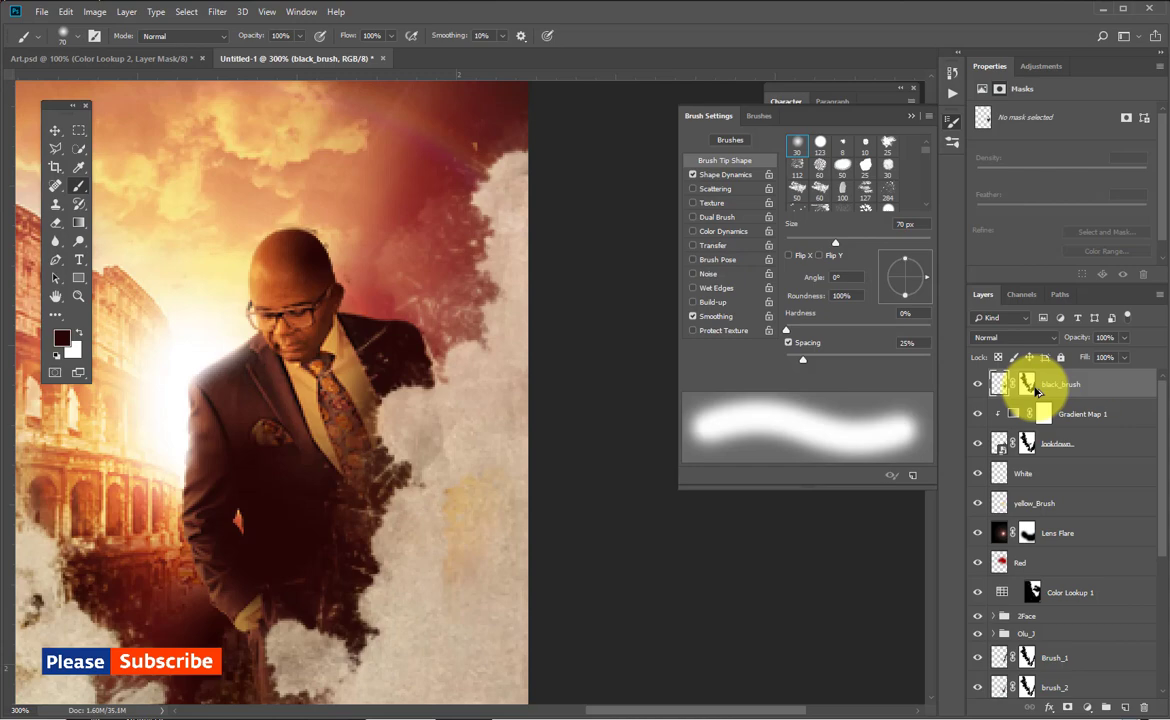
Examine the shaded man against the whole poster and up close beside the Coliseum and sun flare.
{"action": "key", "text": "ctrl+plus"}
{"action": "key", "text": "ctrl+minus"}
{"action": "key", "text": "ctrl+minus"}
{"action": "key", "text": "ctrl+minus"}
{"action": "key", "text": "ctrl+minus"}
{"action": "key", "text": "ctrl+minus"}
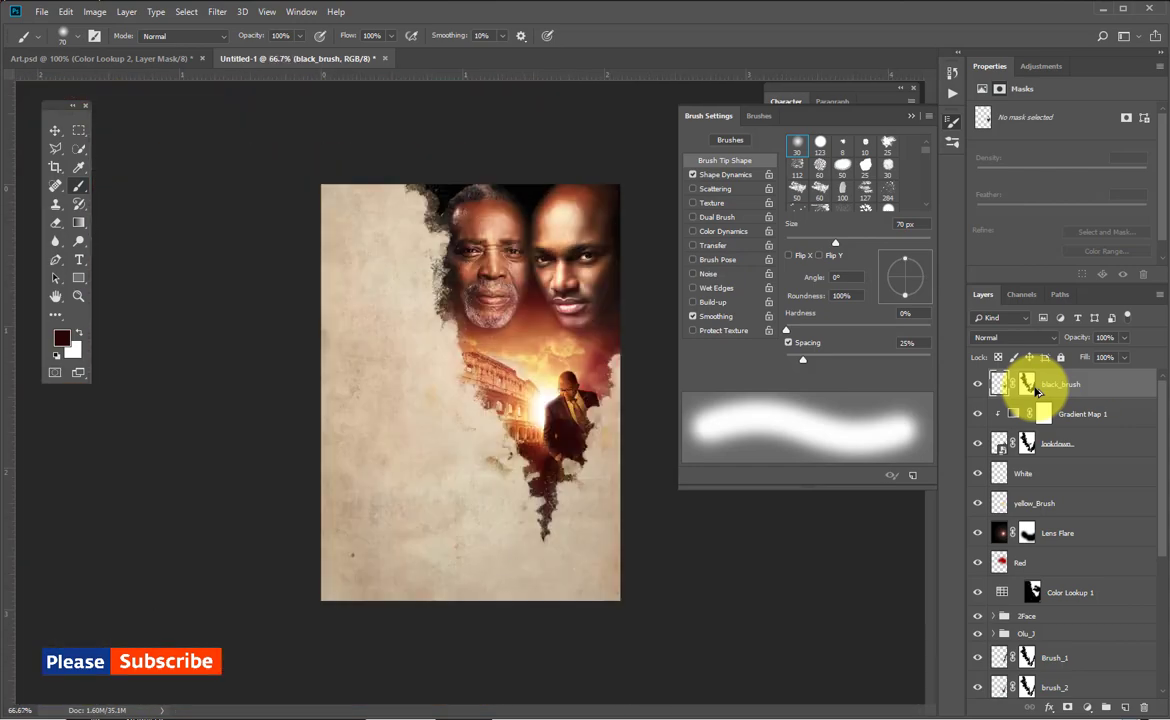
{"action": "key", "text": "ctrl+plus"}
{"action": "left_click_drag", "start_coordinate": [545, 440], "coordinate": [461, 458]}
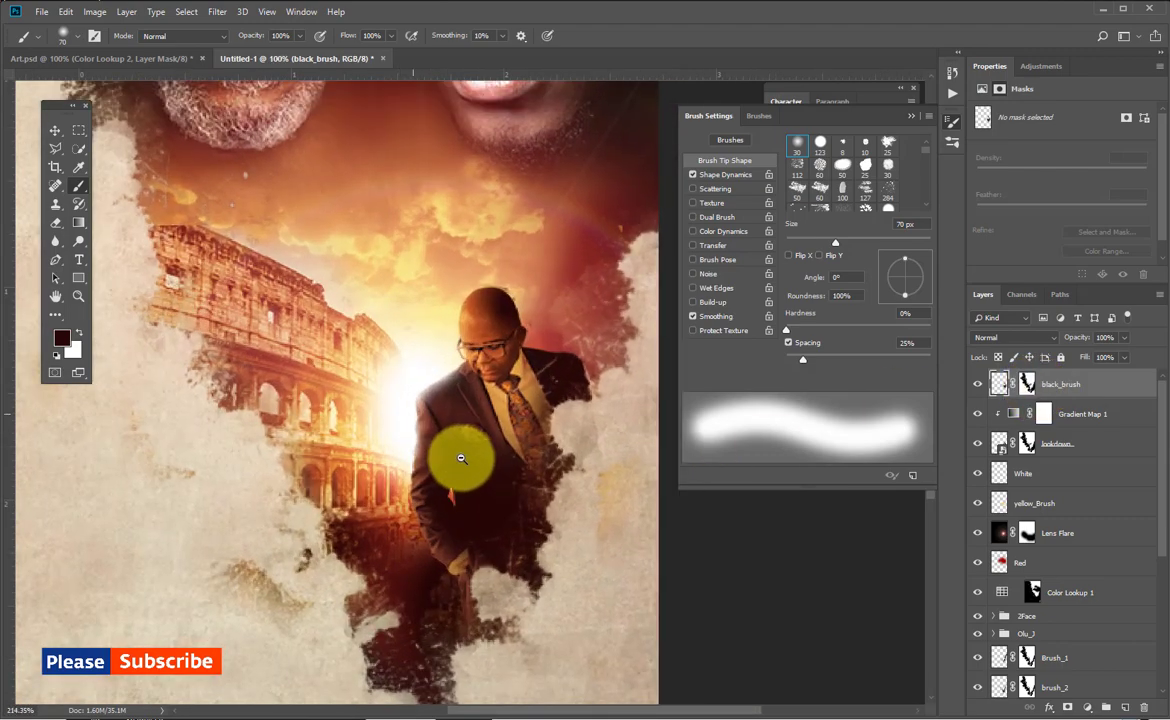
{"action": "left_click_drag", "start_coordinate": [410, 488], "coordinate": [418, 496]}
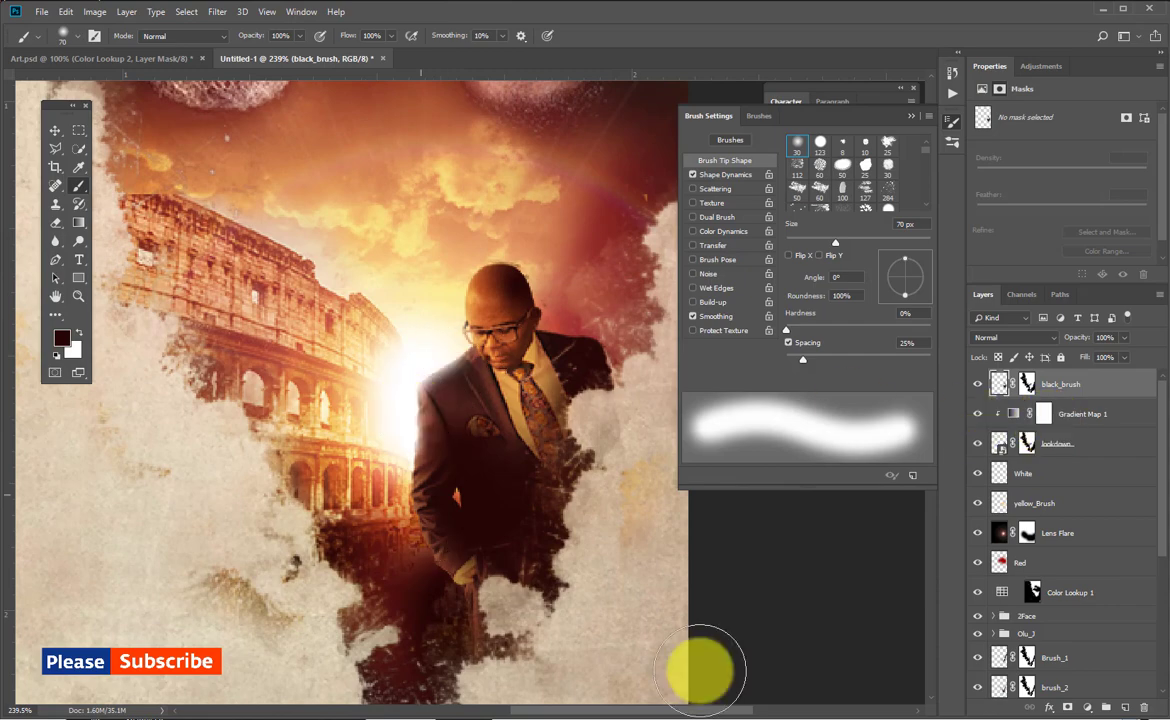
Create a Normal-mode layer named light above black_brush.
{"action": "key", "text": "ctrl+shift+n"}
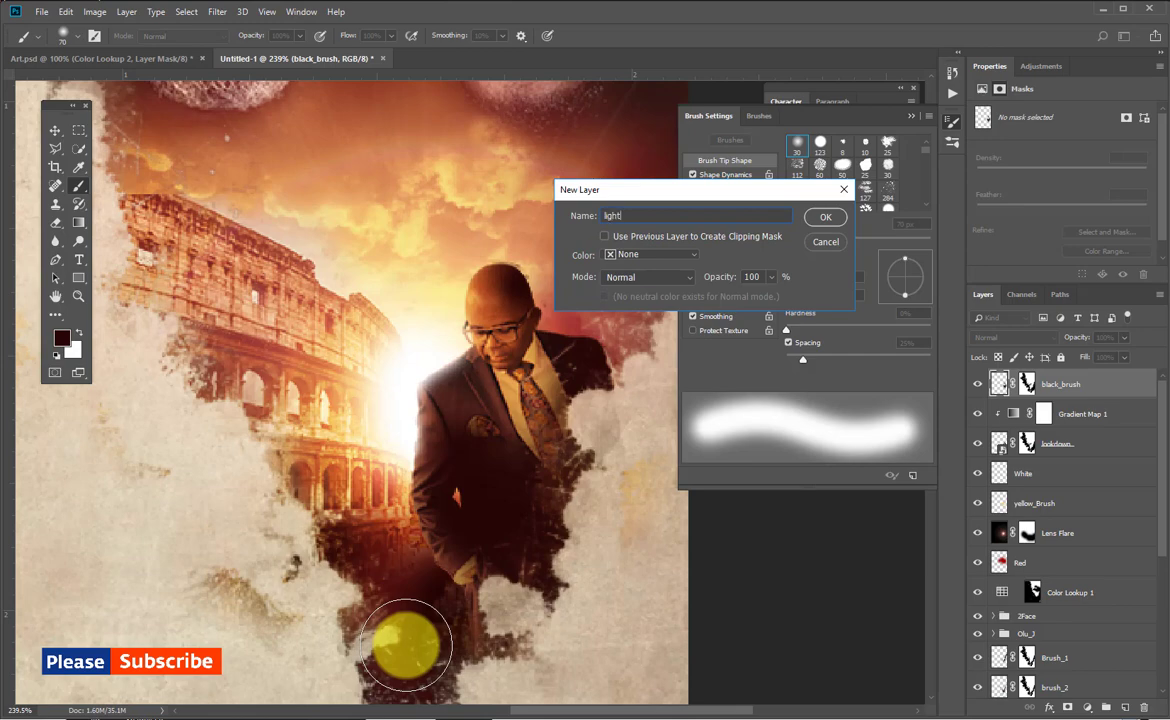
{"action": "key", "text": "Return"}
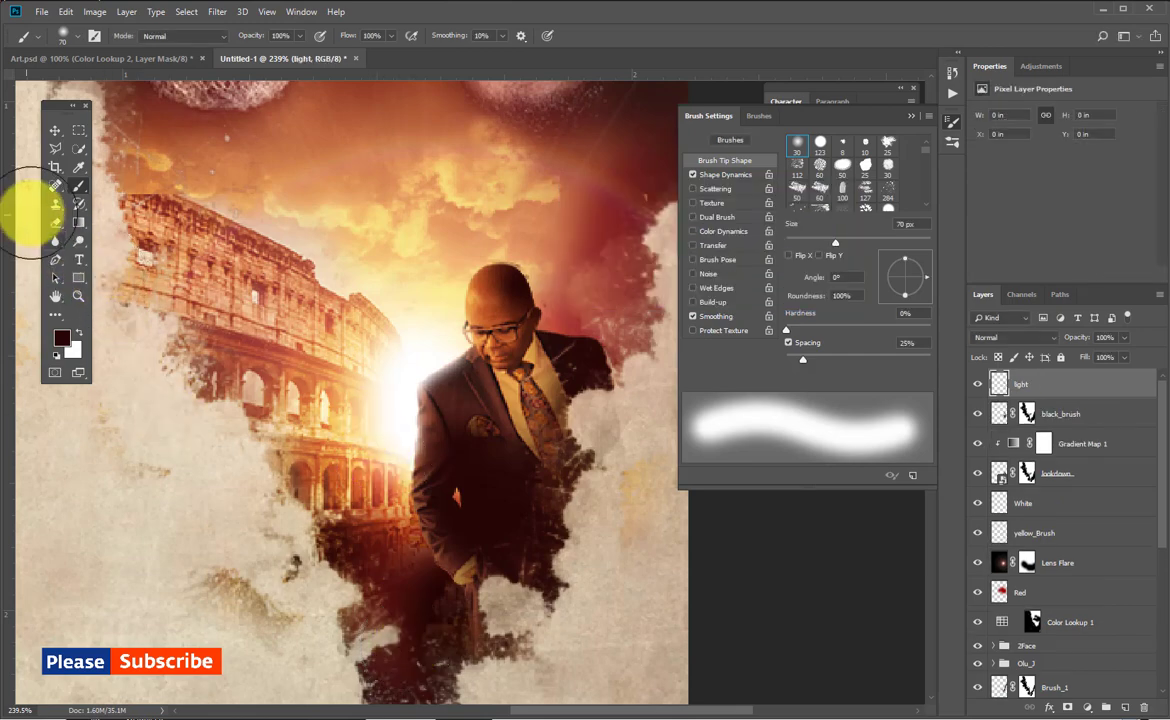
Choose the Dodge tool and reduce its brush size to 8 px for work along the man's sleeve edge.
{"action": "left_click_drag", "start_coordinate": [79, 241], "coordinate": [120, 255]}
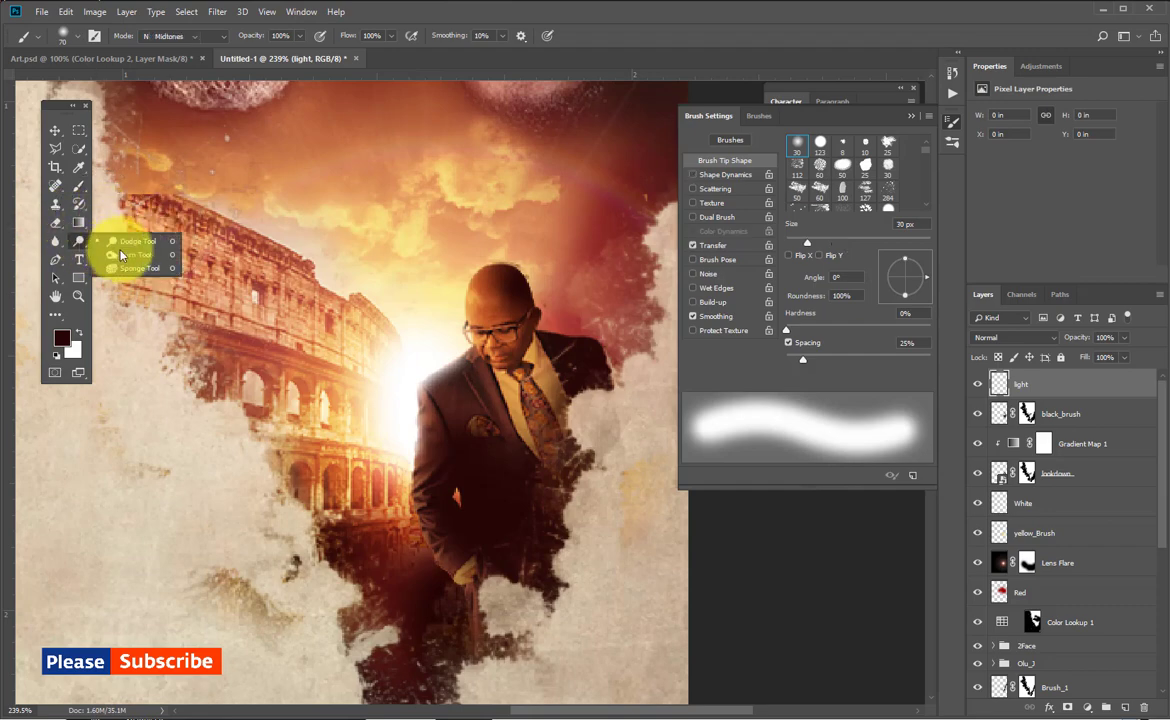
{"action": "left_click", "coordinate": [120, 255]}
{"action": "scroll", "coordinate": [426, 514], "scroll_direction": "up", "scroll_amount": 4}
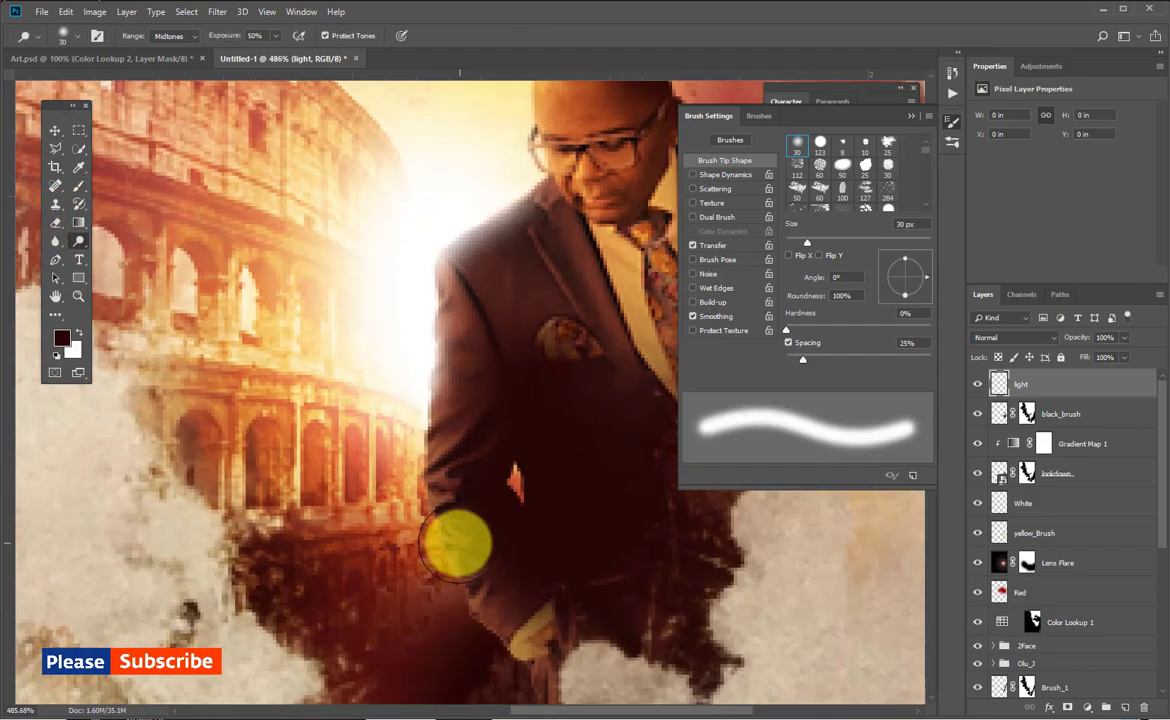
{"action": "key", "text": "bracketleft"}
{"action": "key", "text": "bracketleft"}
{"action": "key", "text": "bracketleft"}
{"action": "key", "text": "bracketleft"}
{"action": "key", "text": "bracketleft"}
{"action": "key", "text": "bracketleft"}
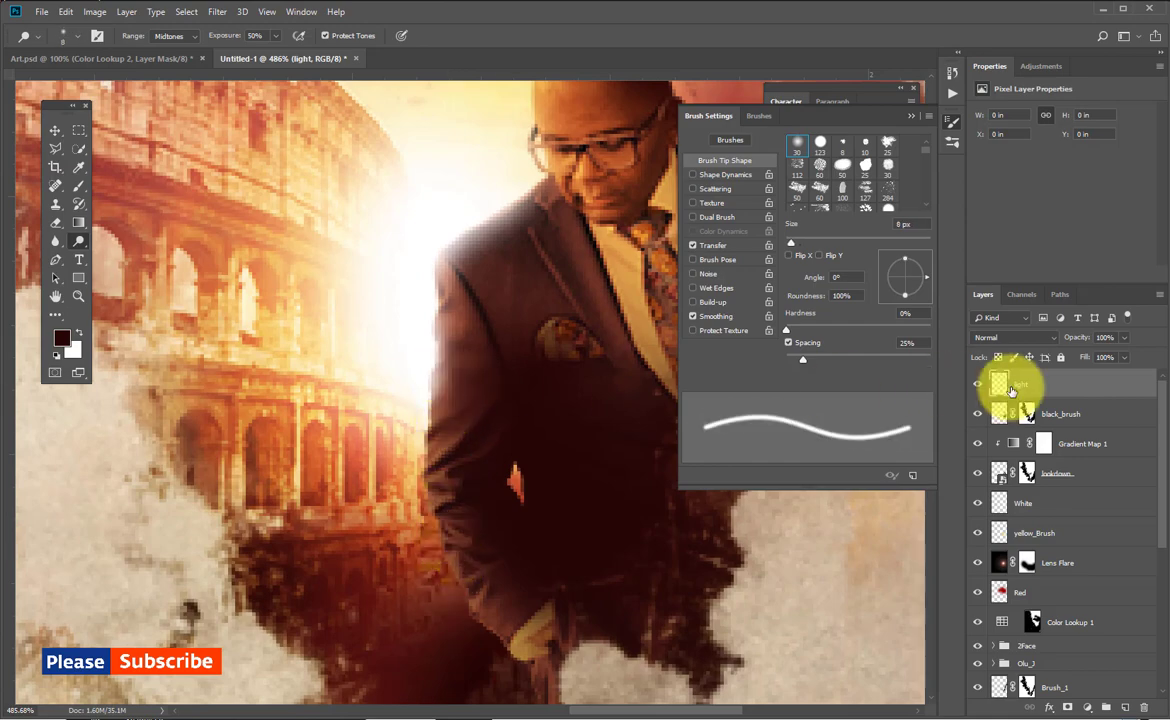
Replace the light layer with a new Overlay-mode layer named light, filled with neutral gray, above black_brush.
{"action": "key", "text": "Delete"}
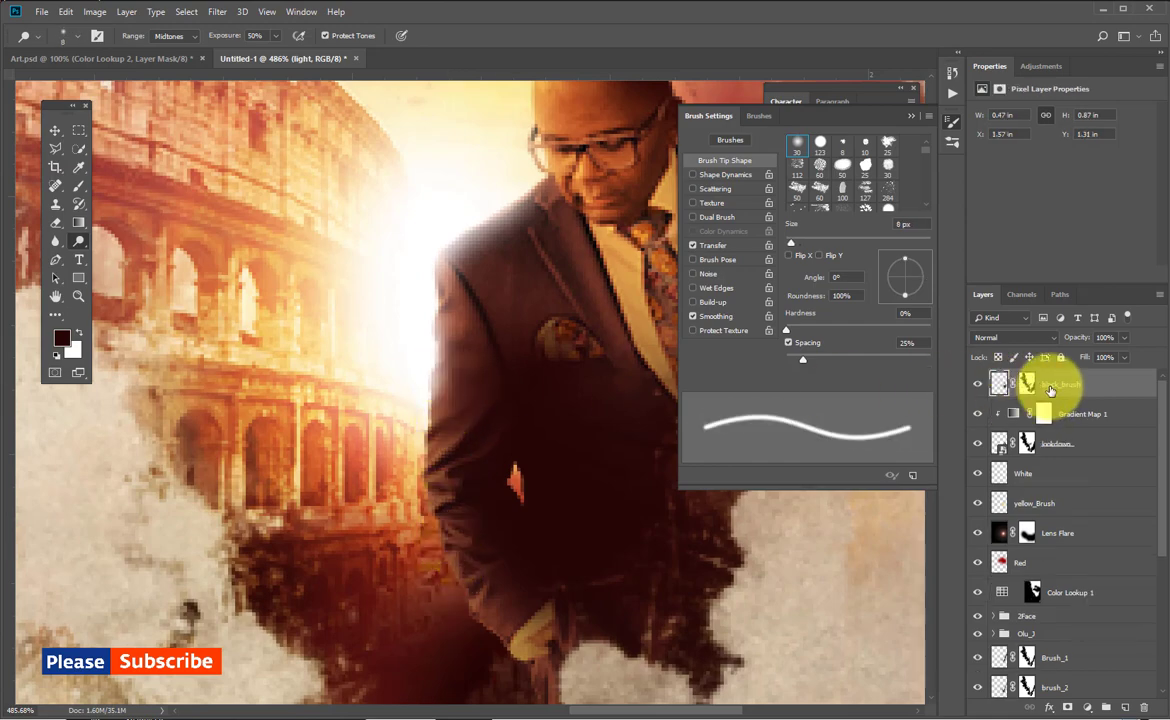
{"action": "key", "text": "ctrl+shift+n"}
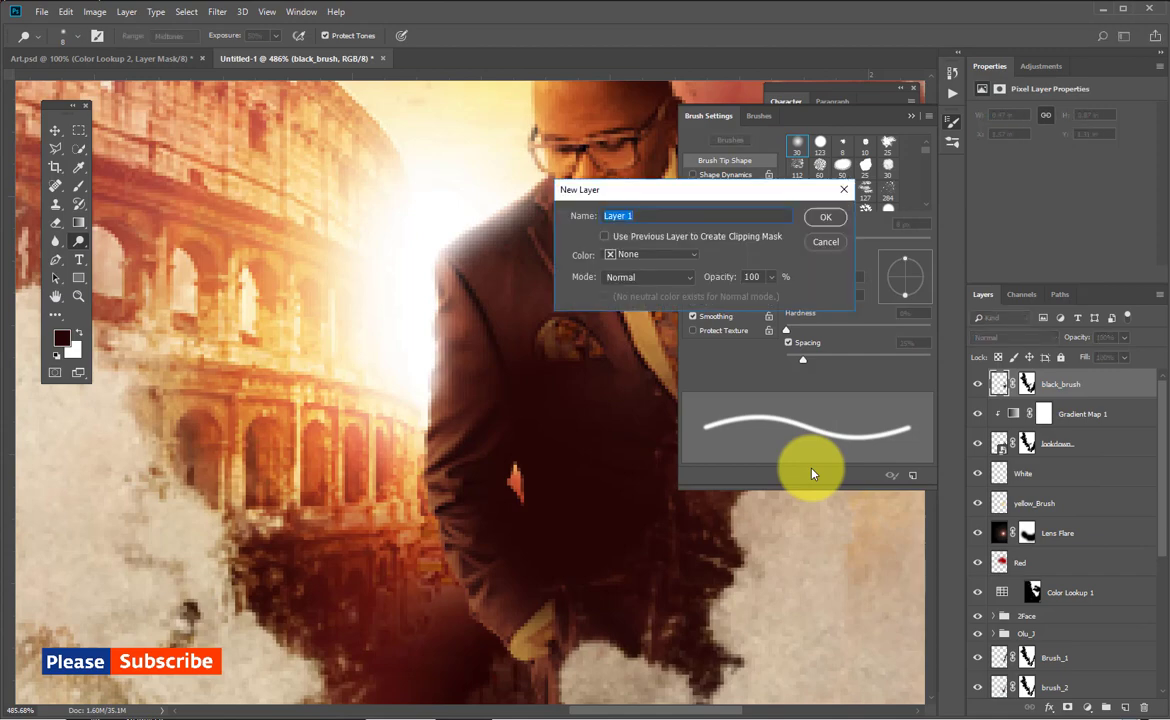
{"action": "left_click", "coordinate": [630, 276]}
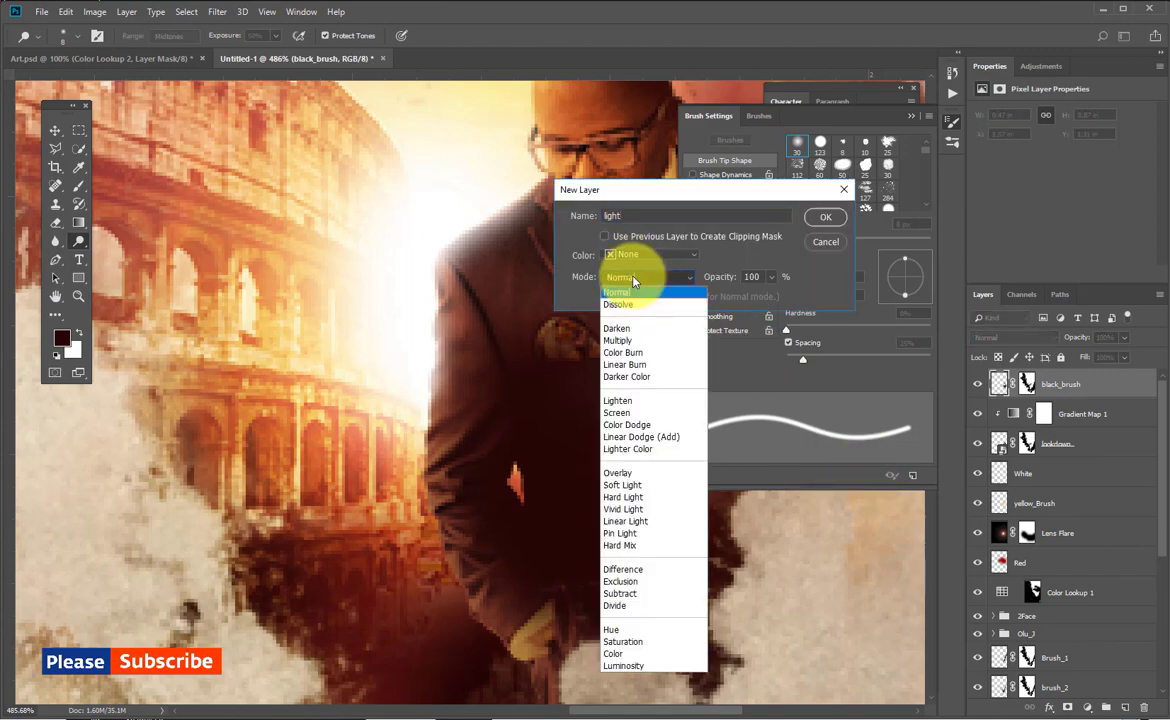
{"action": "left_click", "coordinate": [640, 474]}
{"action": "left_click", "coordinate": [826, 217]}
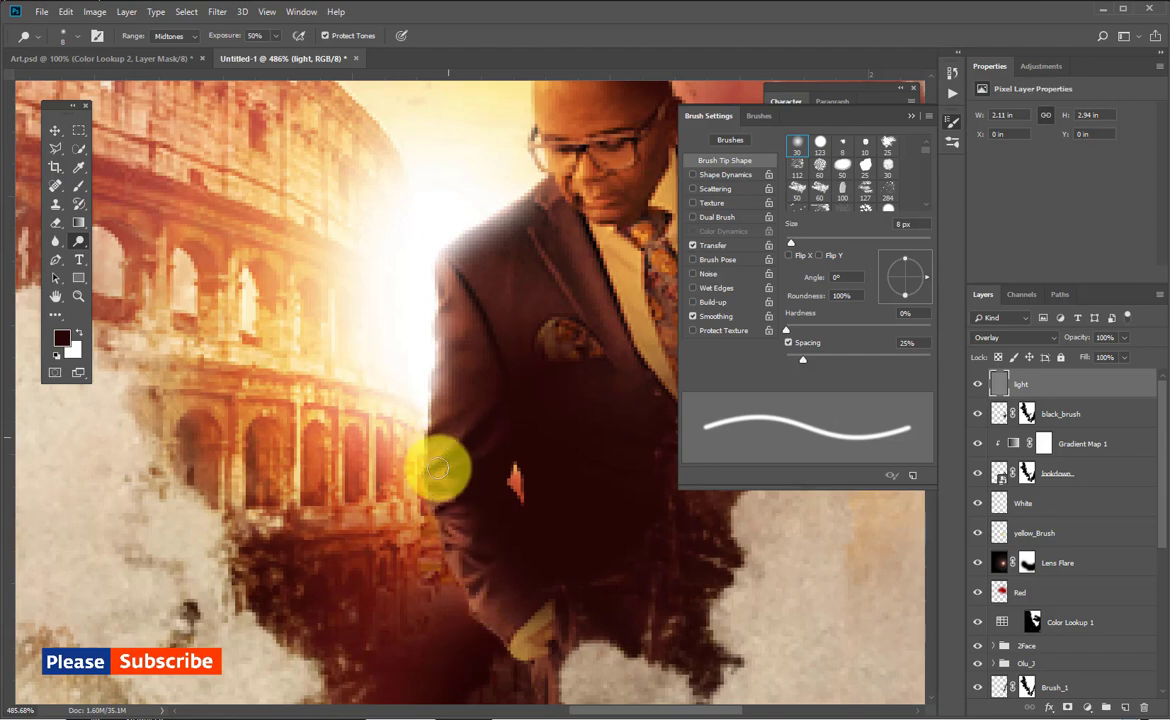
{"action": "left_click_drag", "start_coordinate": [446, 262], "coordinate": [431, 530]}
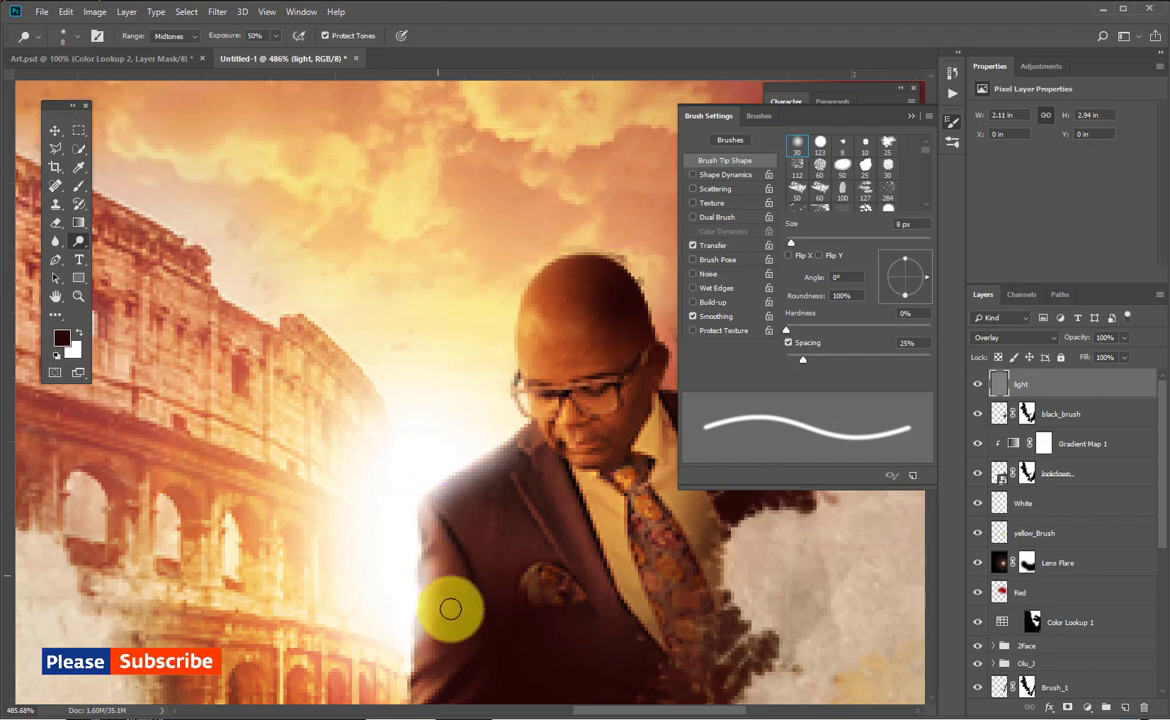
Enlarge the Dodge brush to 15 px and lighten the man's shoulder and sleeve edges facing the sun flare.
{"action": "key", "text": "bracketright"}
{"action": "key", "text": "bracketright"}
{"action": "key", "text": "bracketright"}
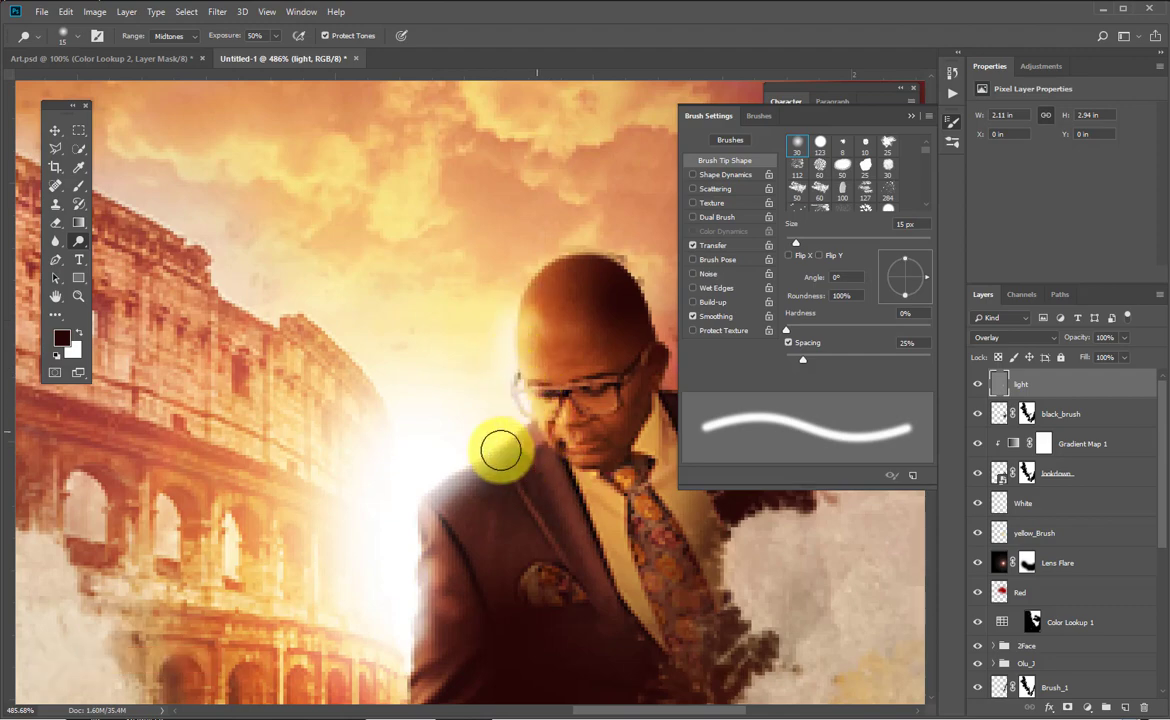
{"action": "left_click_drag", "start_coordinate": [483, 488], "coordinate": [462, 449]}
{"action": "left_click_drag", "start_coordinate": [568, 514], "coordinate": [483, 418]}
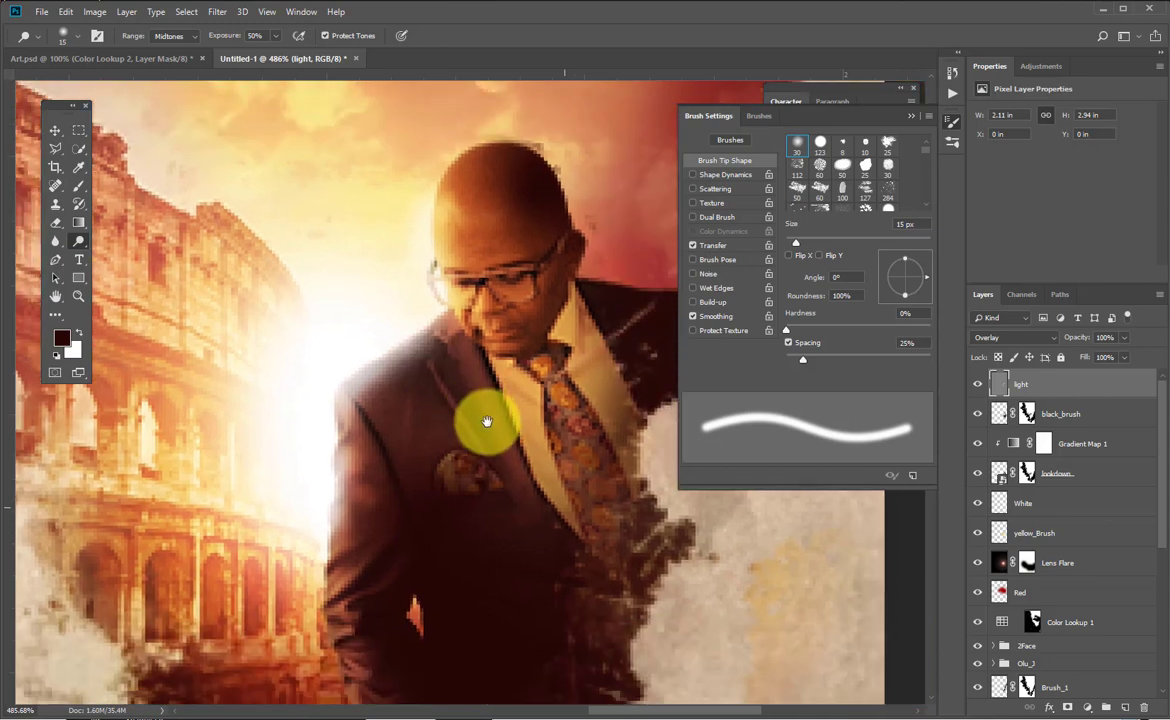
{"action": "left_click_drag", "start_coordinate": [339, 606], "coordinate": [361, 509]}
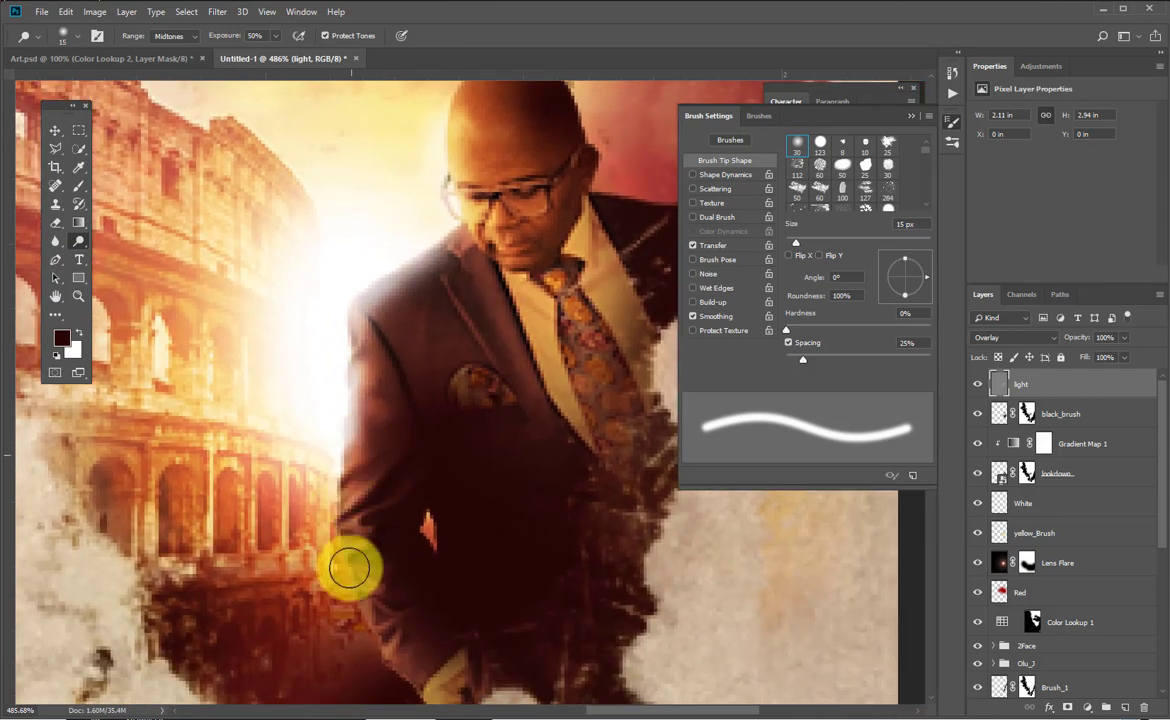
{"action": "scroll", "coordinate": [586, 648], "scroll_direction": "down", "scroll_amount": 5}
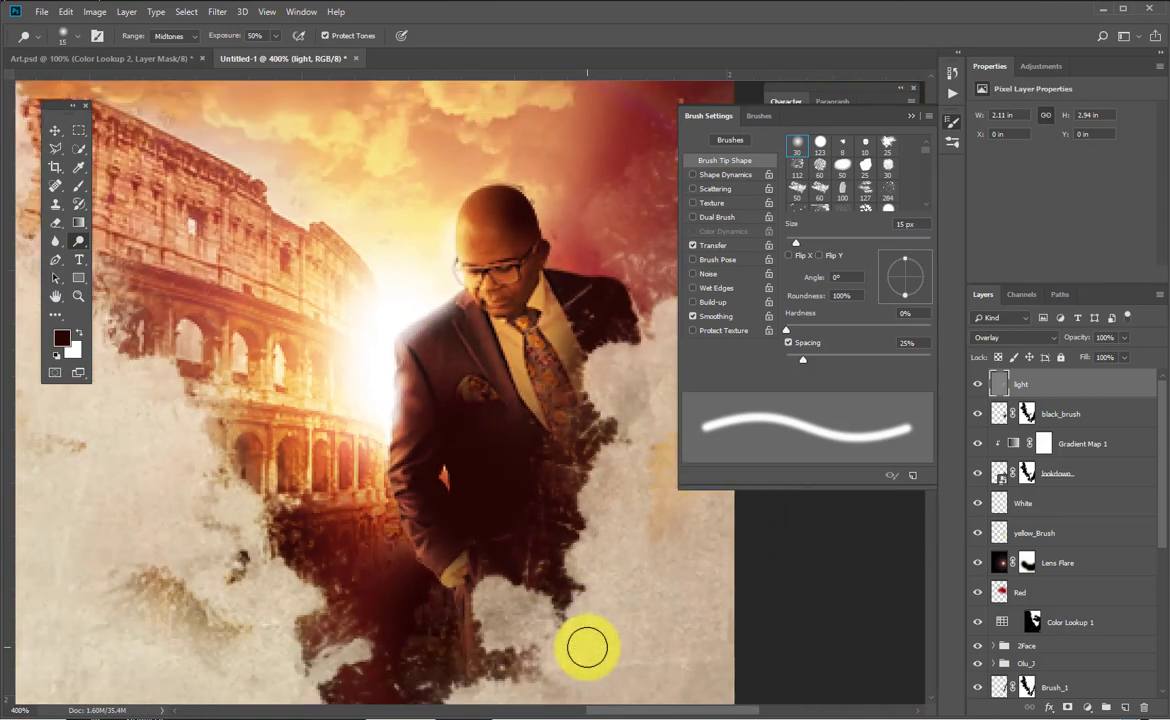
{"action": "key", "text": "ctrl+minus"}
{"action": "key", "text": "ctrl+plus"}
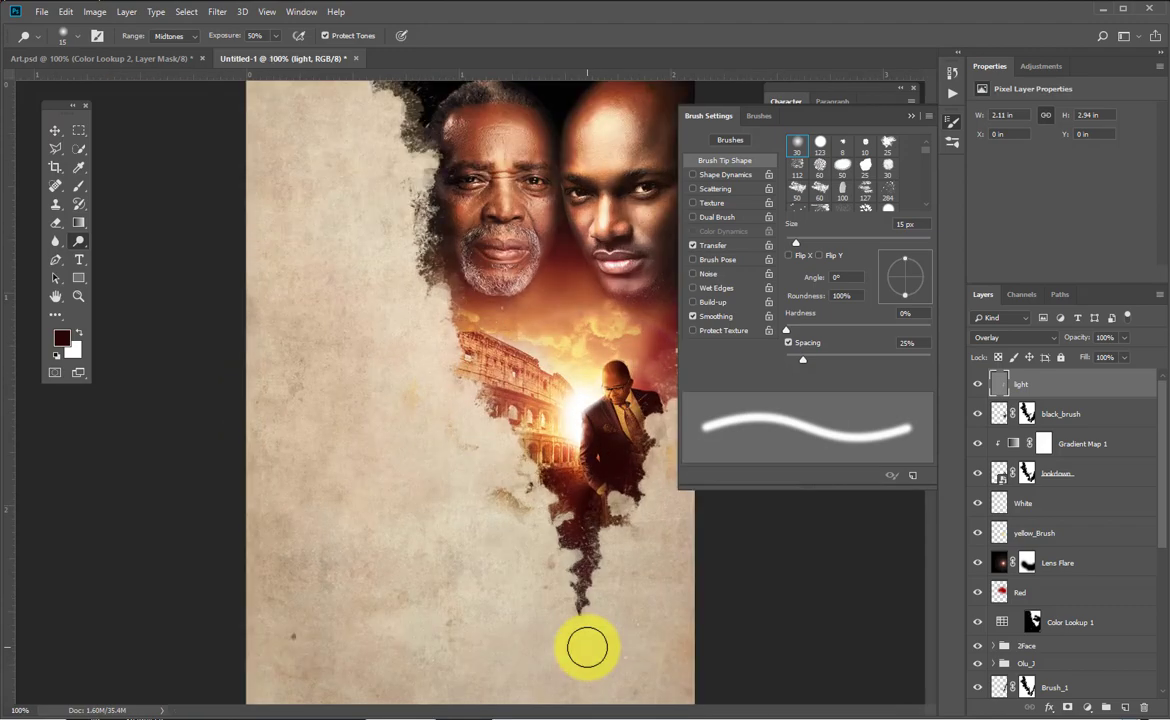
{"action": "left_click_drag", "start_coordinate": [380, 252], "coordinate": [341, 295]}
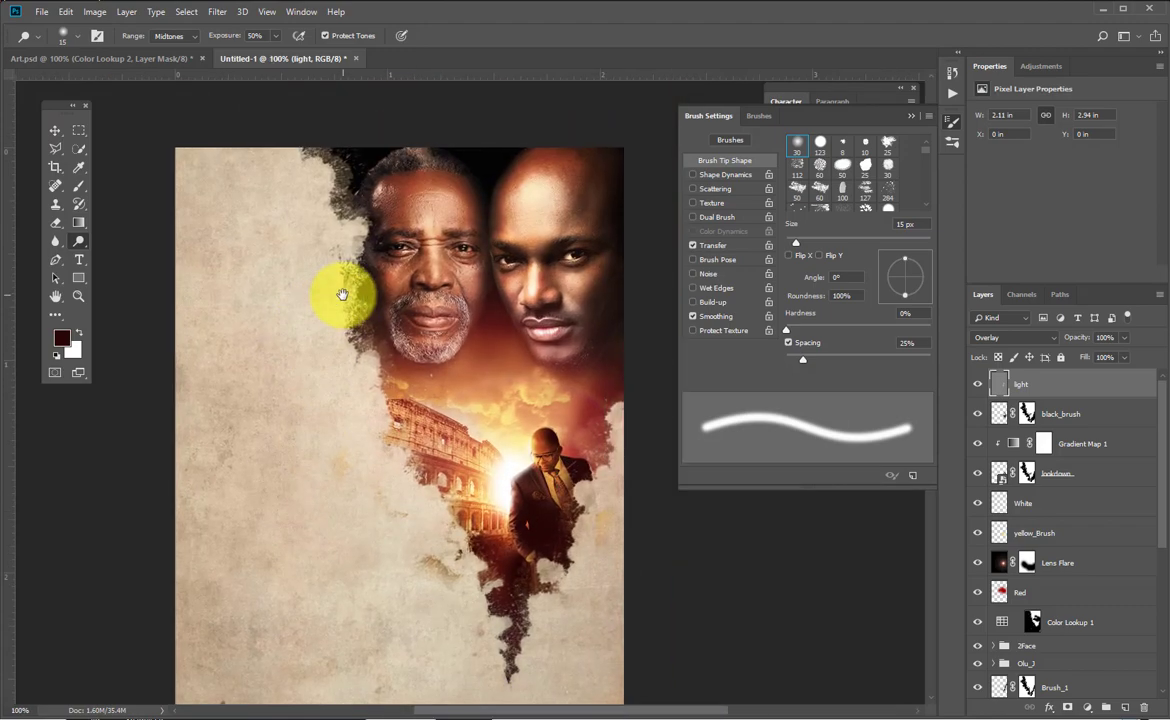
{"action": "key", "text": "v"}
{"action": "left_click_drag", "start_coordinate": [472, 361], "coordinate": [454, 381]}
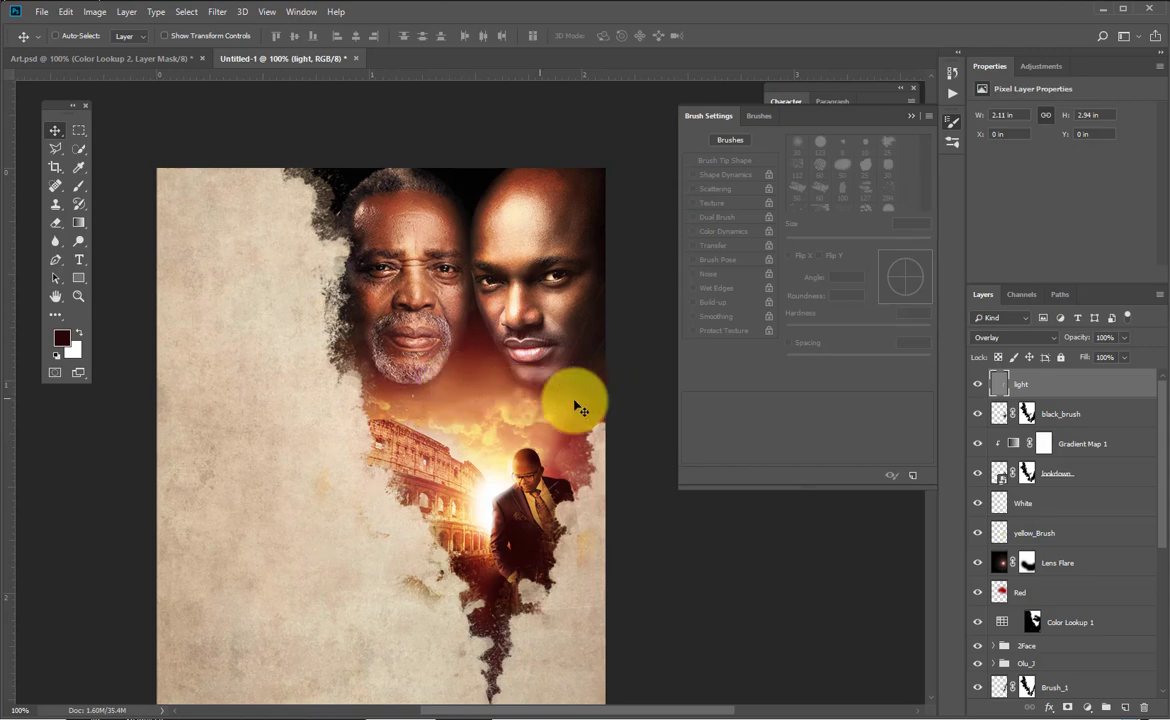
Try a duplicate of the clouds-sun_00375750 layer above Levels 1, and undo the duplication.
{"action": "scroll", "coordinate": [1005, 530], "scroll_direction": "down", "scroll_amount": 3}
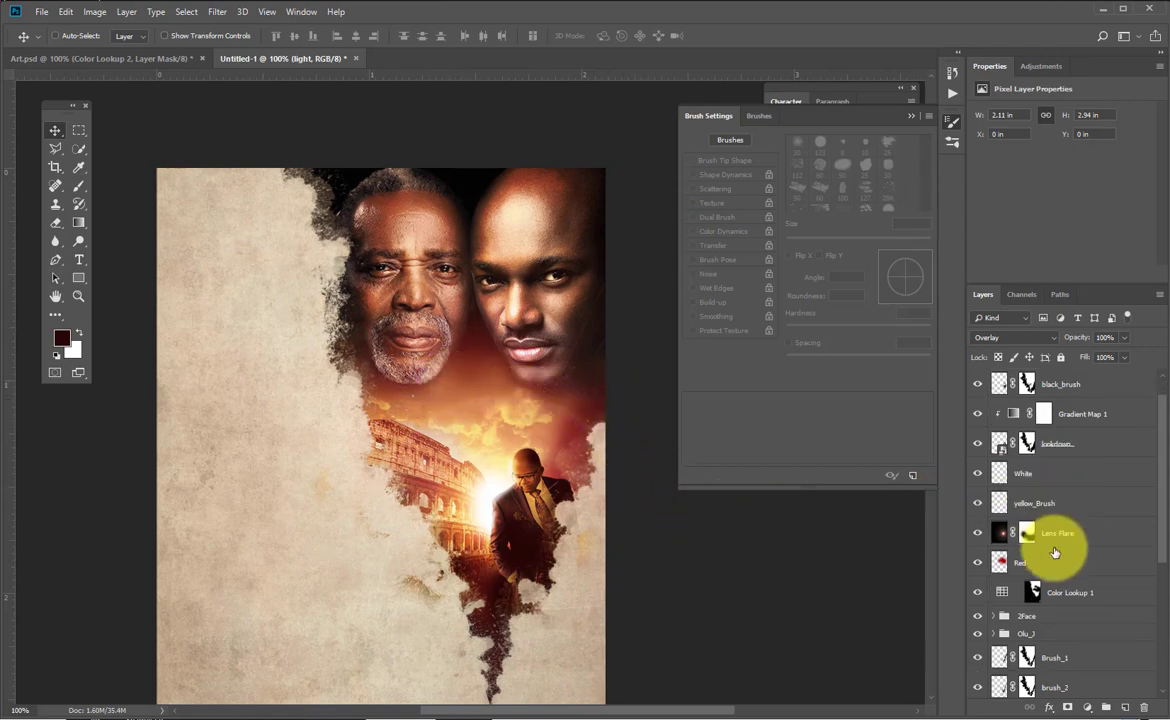
{"action": "scroll", "coordinate": [1078, 522], "scroll_direction": "down", "scroll_amount": 4}
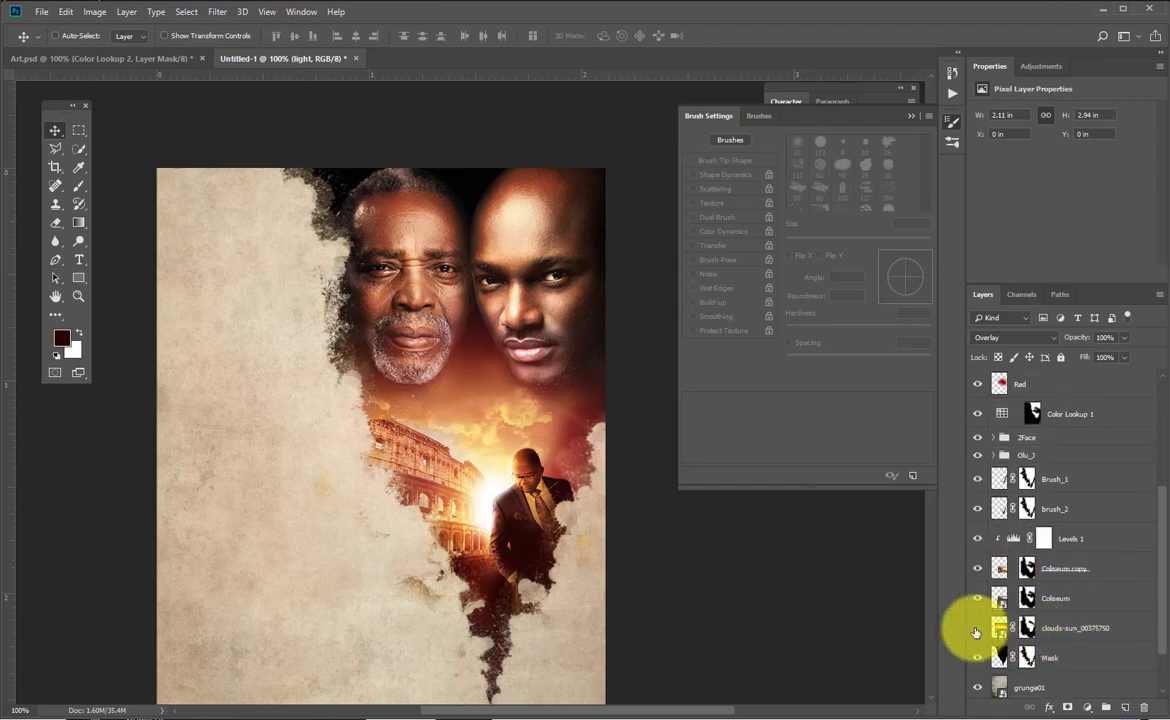
{"action": "left_click", "coordinate": [976, 628]}
{"action": "left_click", "coordinate": [976, 628]}
{"action": "left_click", "coordinate": [1069, 629]}
{"action": "left_click", "coordinate": [1069, 630]}
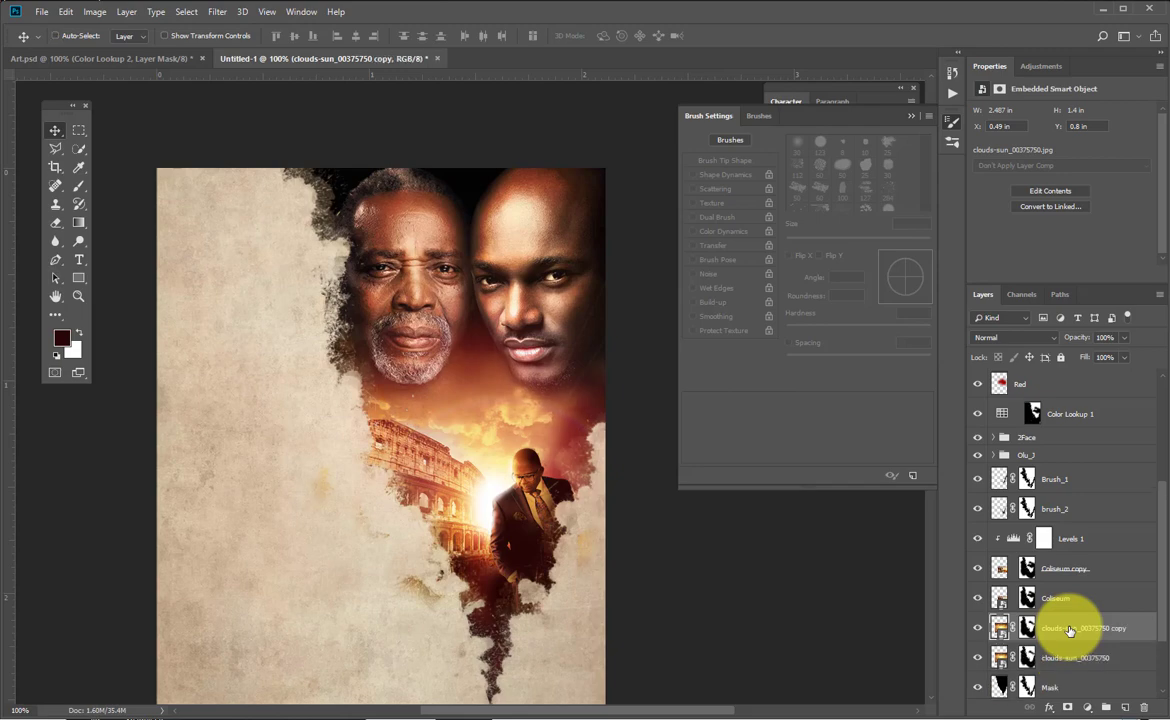
{"action": "left_click_drag", "start_coordinate": [1071, 631], "coordinate": [1074, 527]}
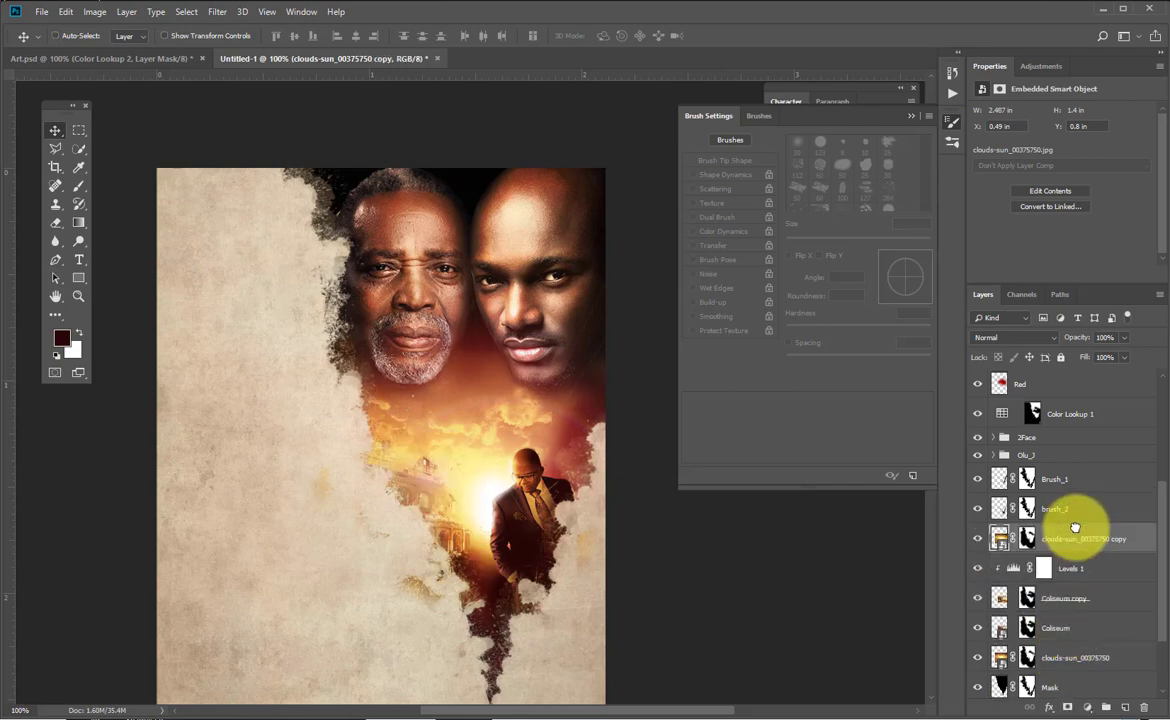
{"action": "key", "text": "ctrl+z"}
{"action": "scroll", "coordinate": [1071, 598], "scroll_direction": "down", "scroll_amount": 3}
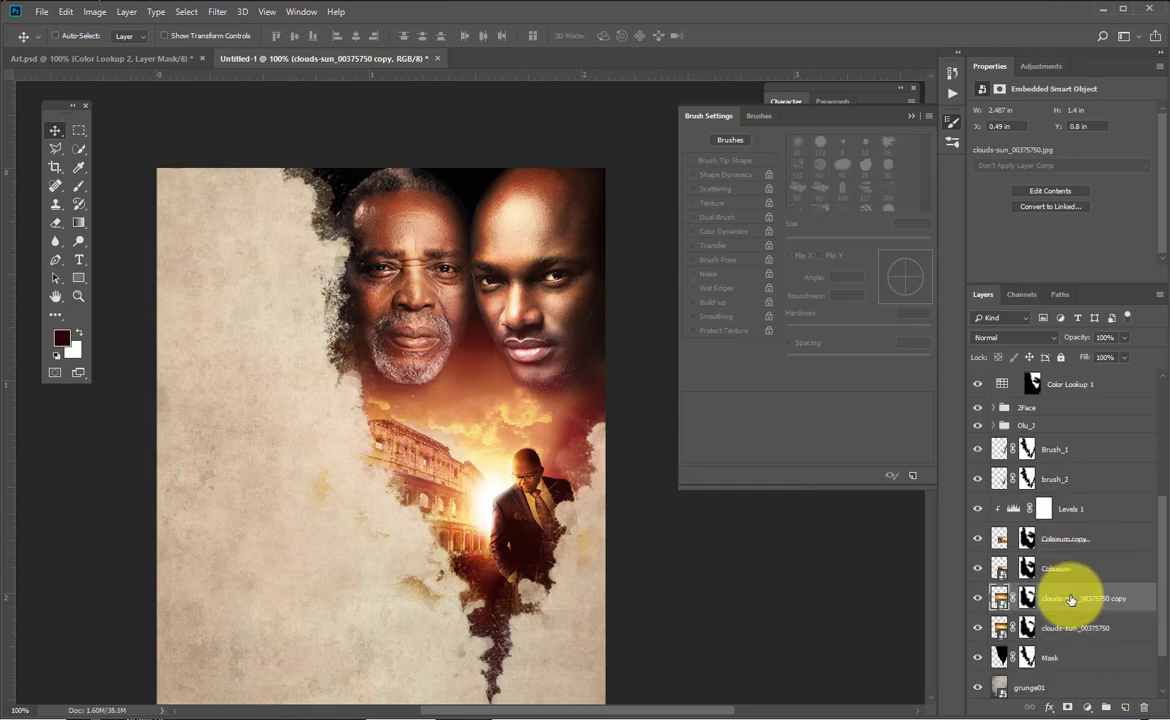
{"action": "key", "text": "alt+period"}
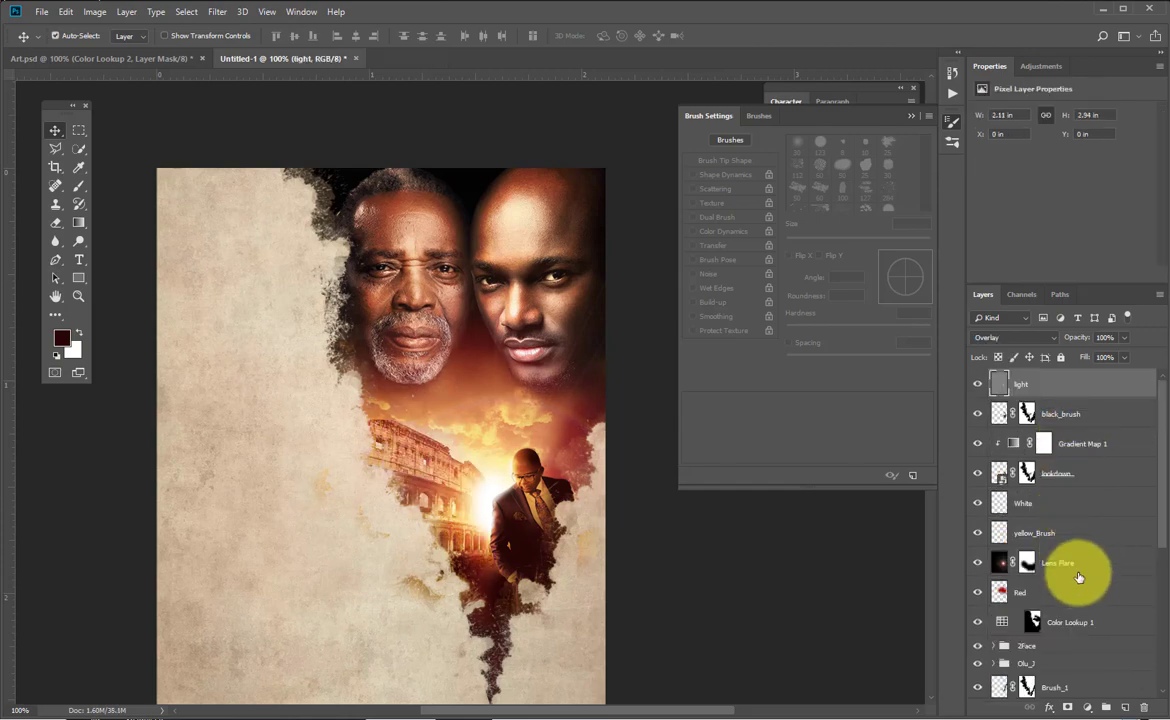
Hide and show the Coliseum layer to check how it and the clouds-sun_00375750 layer build the scene.
{"action": "scroll", "coordinate": [1064, 576], "scroll_direction": "down", "scroll_amount": 2}
{"action": "scroll", "coordinate": [1024, 655], "scroll_direction": "down", "scroll_amount": 3}
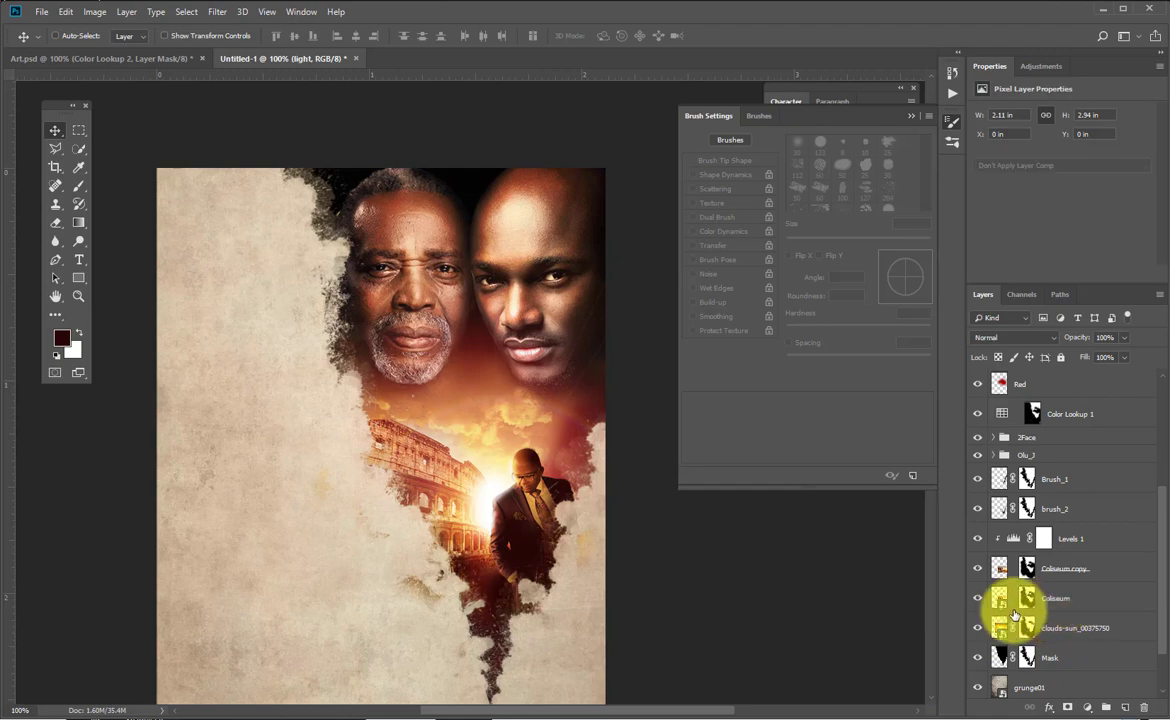
{"action": "left_click", "coordinate": [1013, 617]}
{"action": "left_click", "coordinate": [977, 598]}
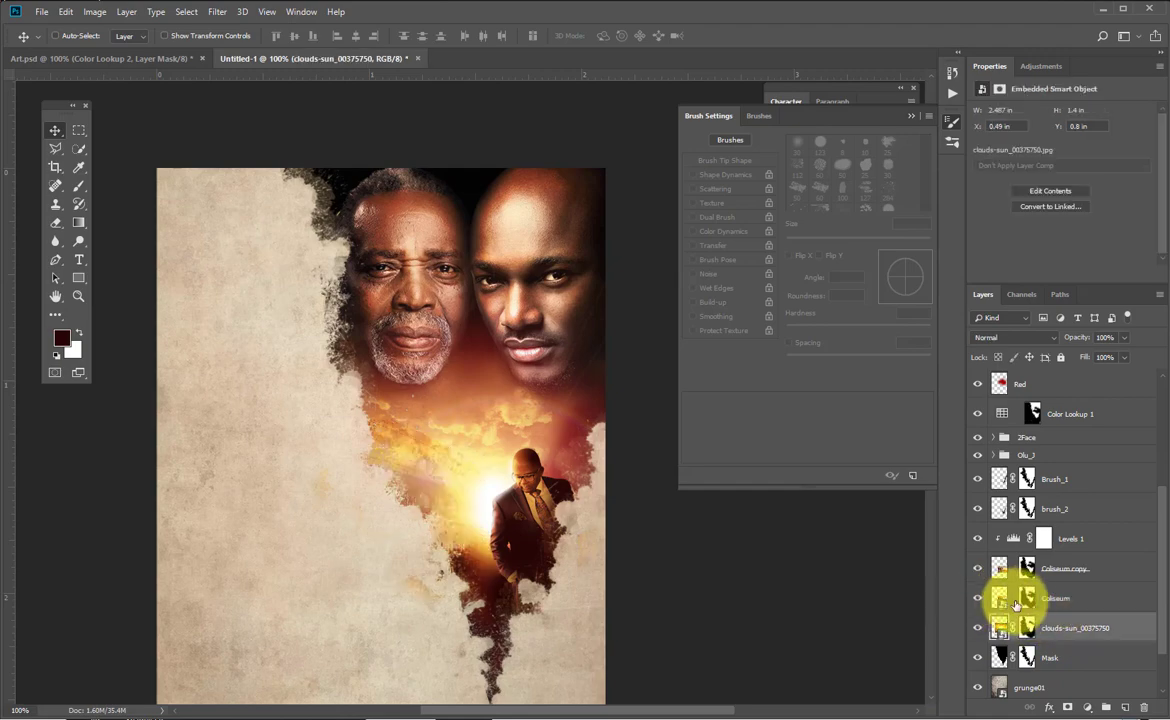
{"action": "left_click", "coordinate": [977, 598]}
{"action": "left_click", "coordinate": [1030, 597]}
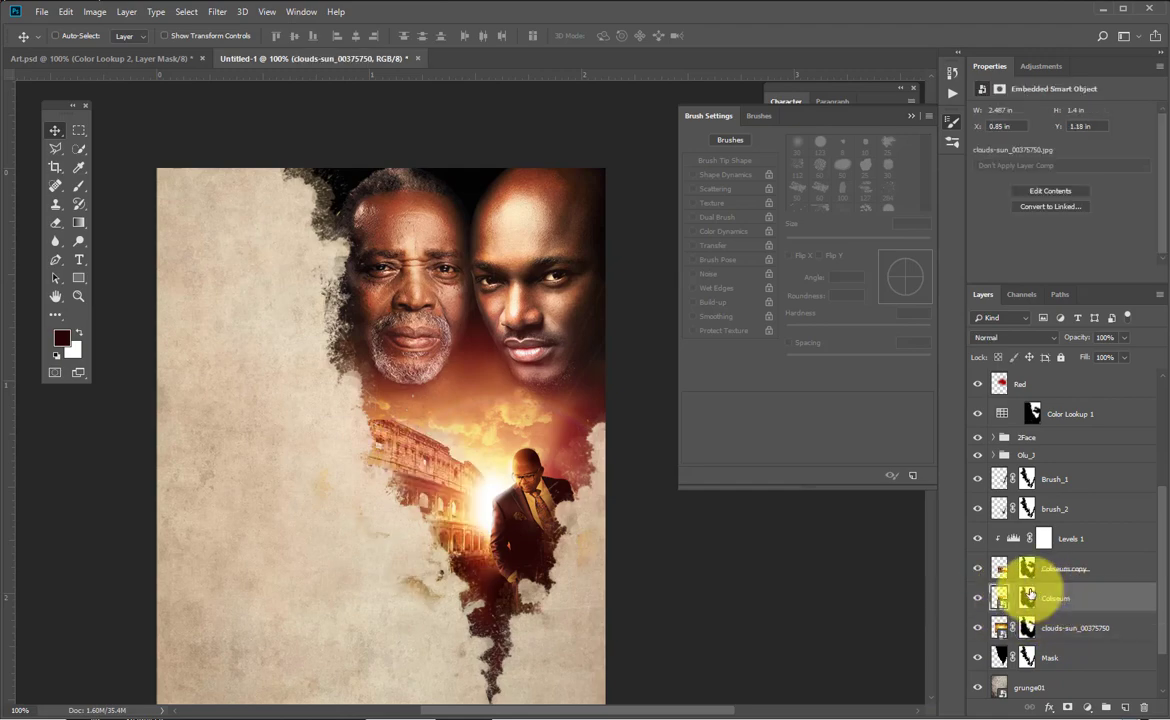
{"action": "left_click", "coordinate": [977, 598]}
{"action": "left_click", "coordinate": [1058, 569]}
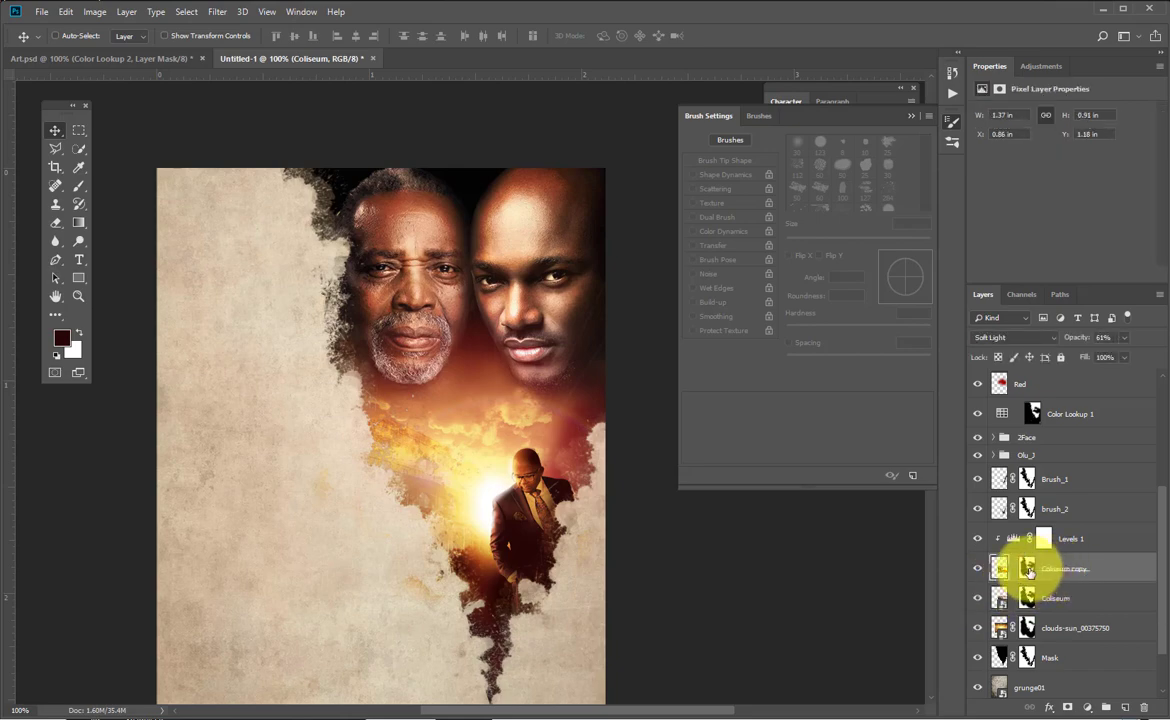
Add a Curves adjustment layer above clouds-sun_00375750 and clip it to that layer.
{"action": "left_click", "coordinate": [1066, 630]}
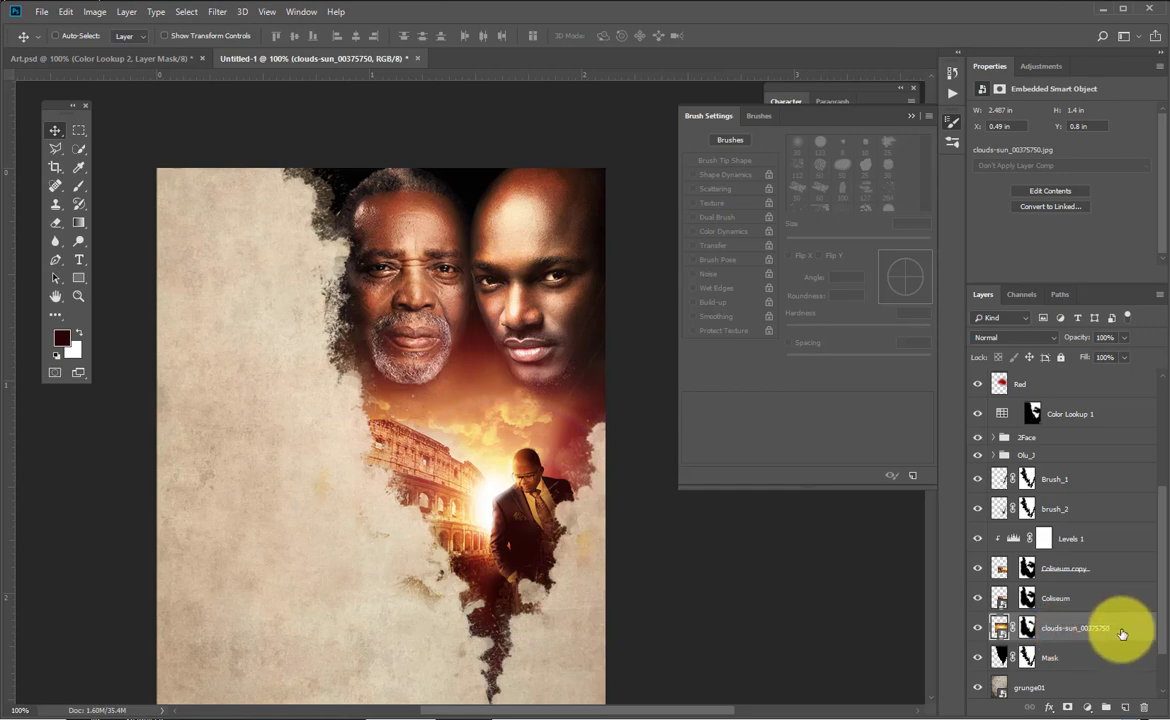
{"action": "key", "text": "Return"}
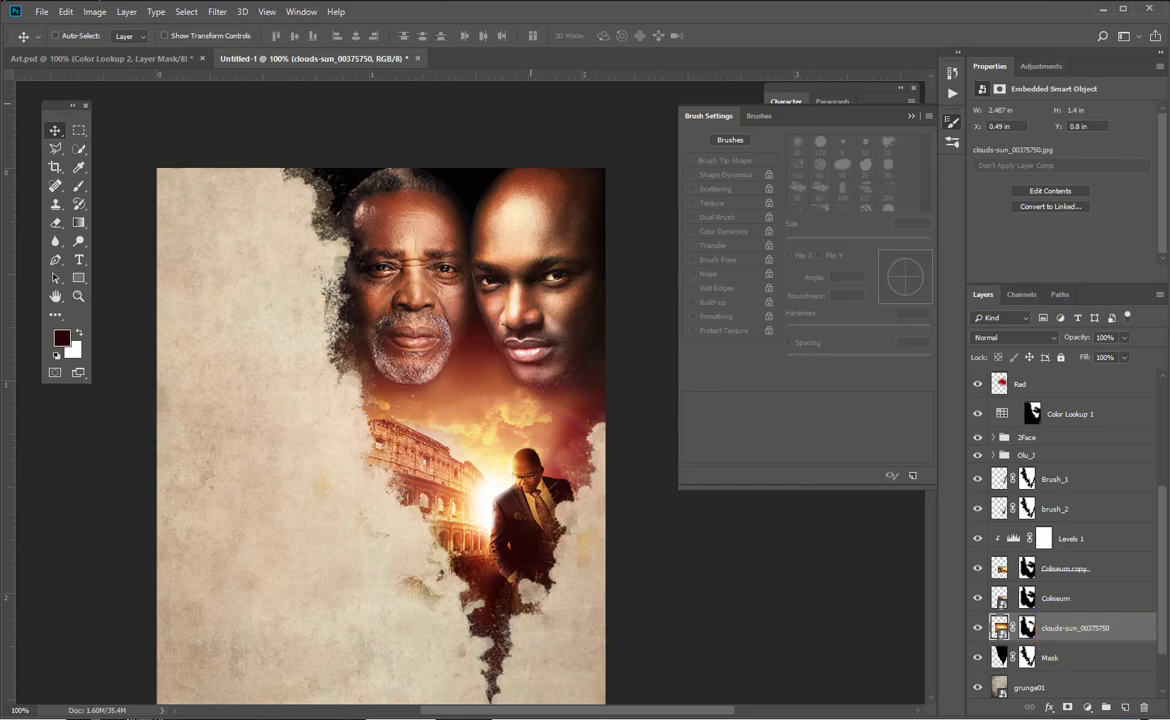
{"action": "left_click", "coordinate": [1044, 64]}
{"action": "left_click", "coordinate": [1030, 86]}
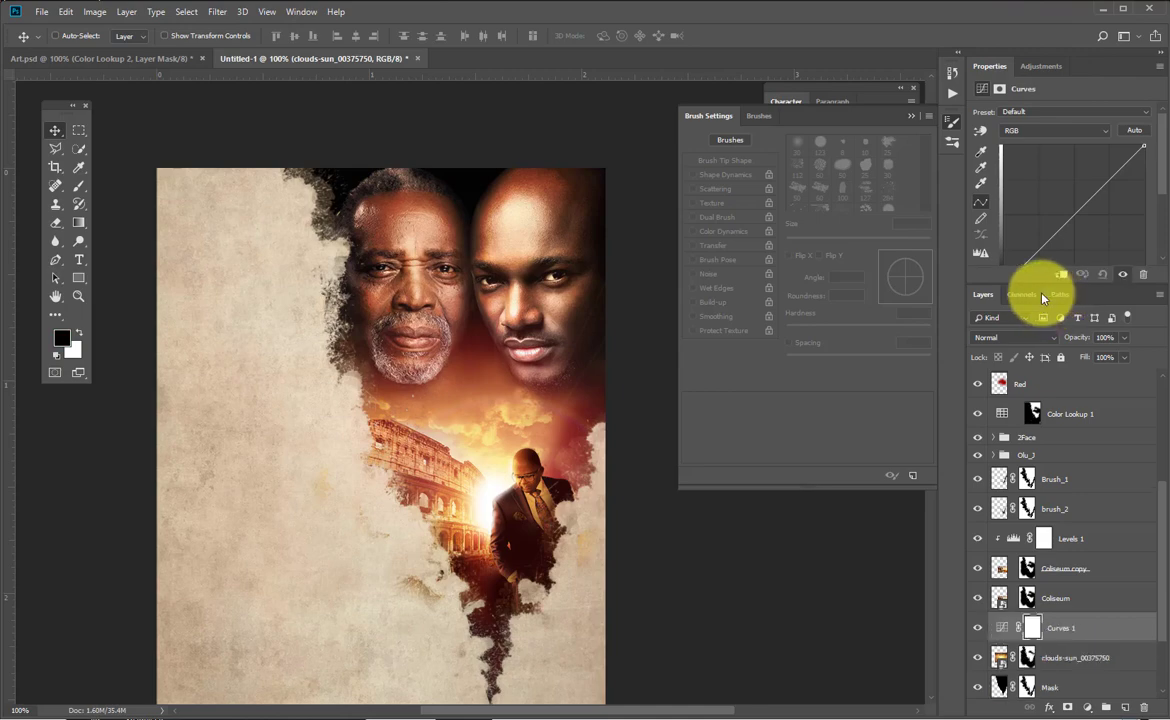
{"action": "left_click", "coordinate": [1062, 276]}
{"action": "left_click_drag", "start_coordinate": [1158, 182], "coordinate": [1163, 197]}
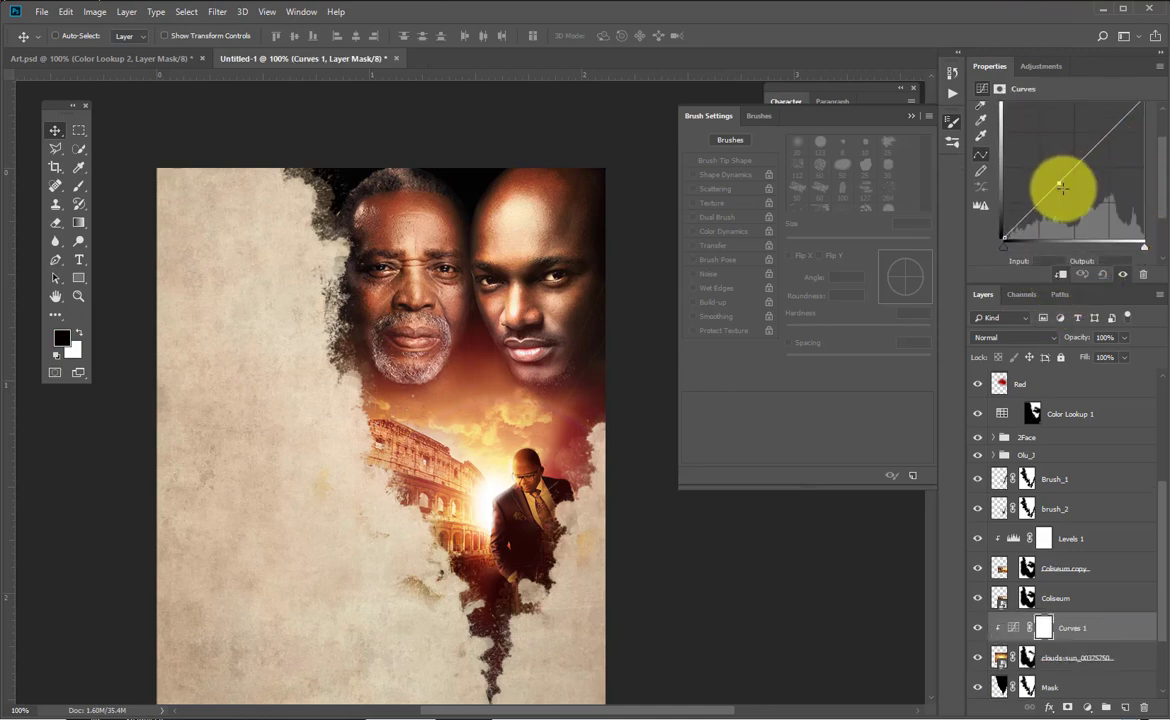
Shape the curve with a lowered midtone point and a second point in the highlights to darken and add contrast to the sky.
{"action": "left_click_drag", "start_coordinate": [1062, 187], "coordinate": [1080, 197]}
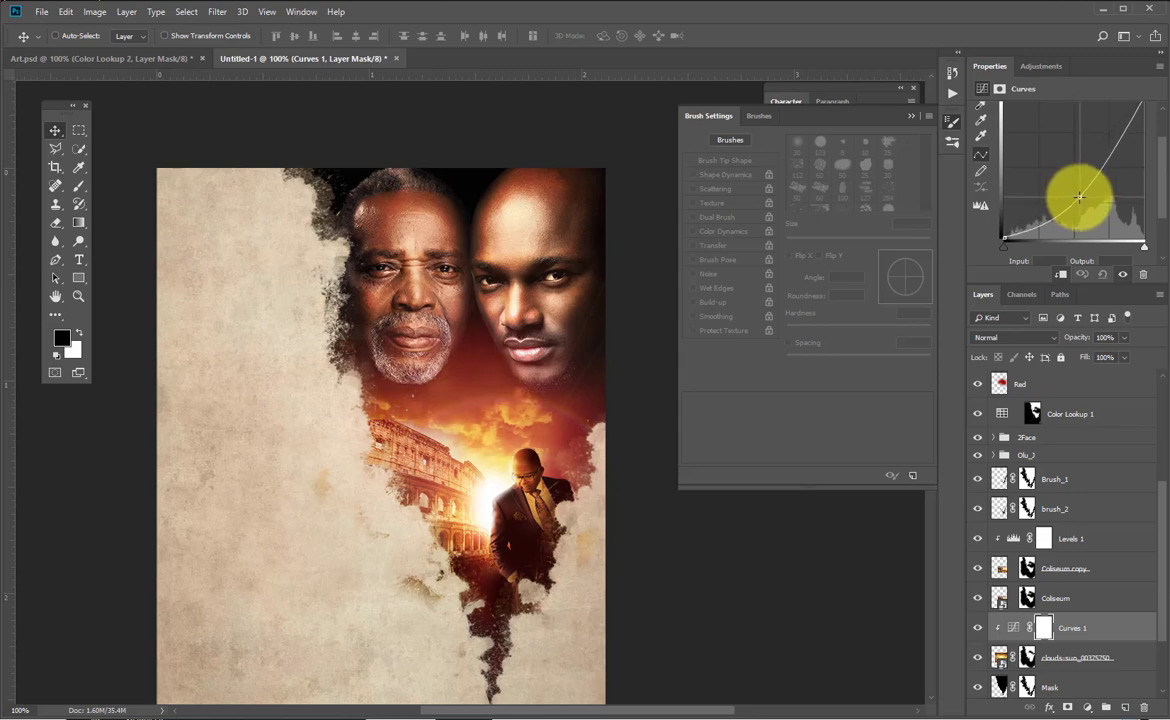
{"action": "left_click_drag", "start_coordinate": [1080, 197], "coordinate": [1099, 160]}
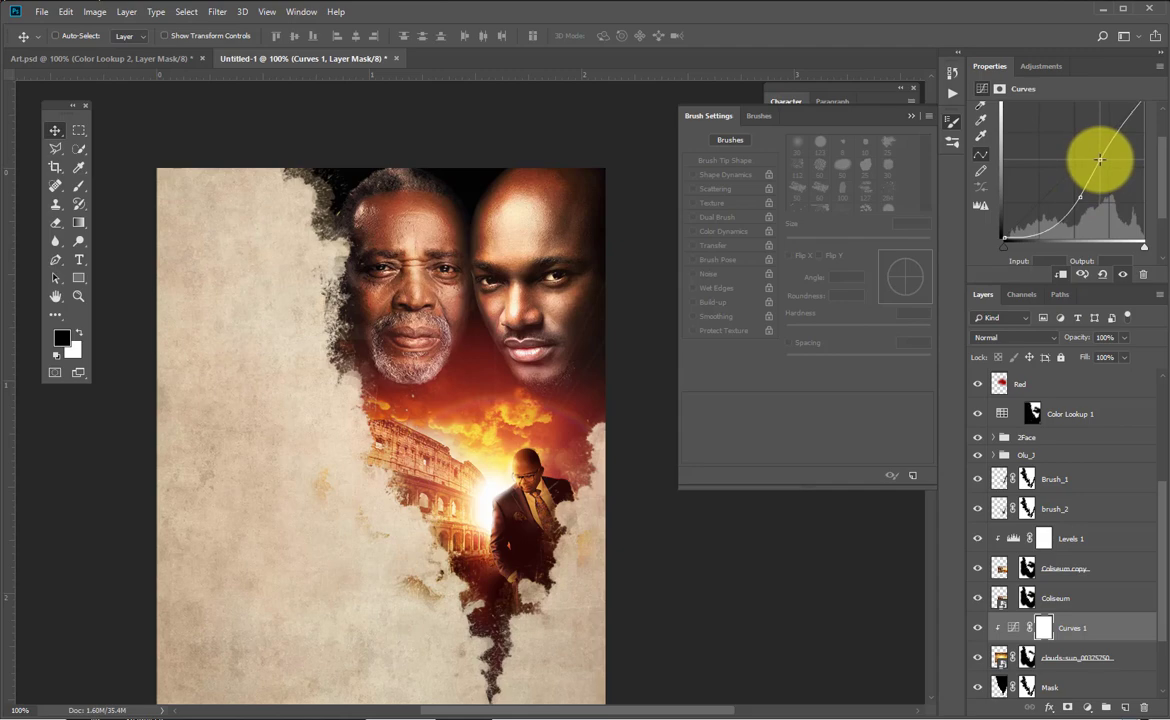
{"action": "left_click", "coordinate": [1076, 197]}
{"action": "left_click_drag", "start_coordinate": [1078, 198], "coordinate": [1077, 197]}
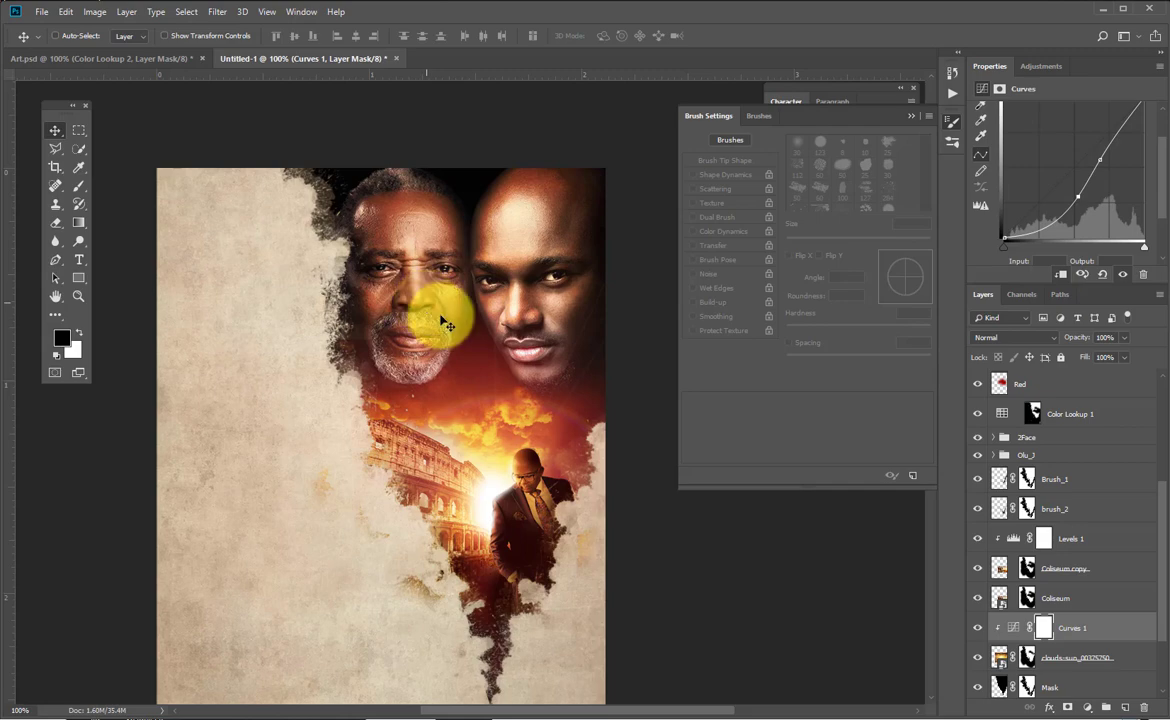
Create a new Normal-mode layer named noise above the light layer.
{"action": "scroll", "coordinate": [1110, 595], "scroll_direction": "down", "scroll_amount": 3}
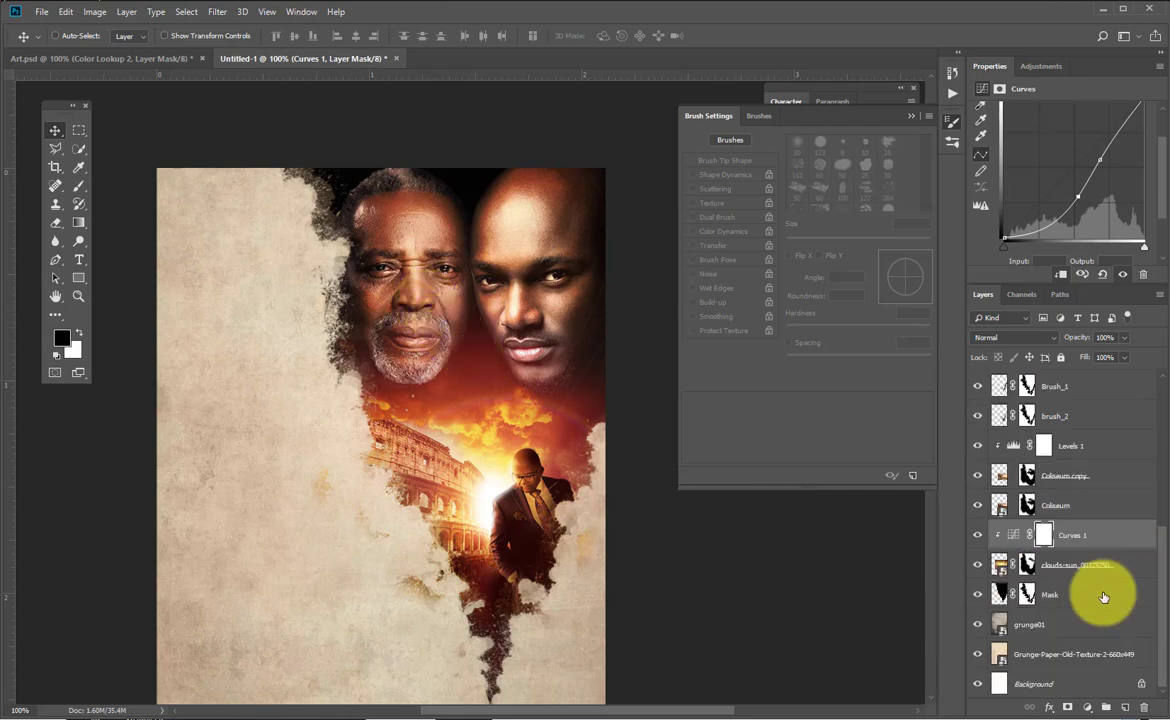
{"action": "scroll", "coordinate": [1110, 545], "scroll_direction": "up", "scroll_amount": 5}
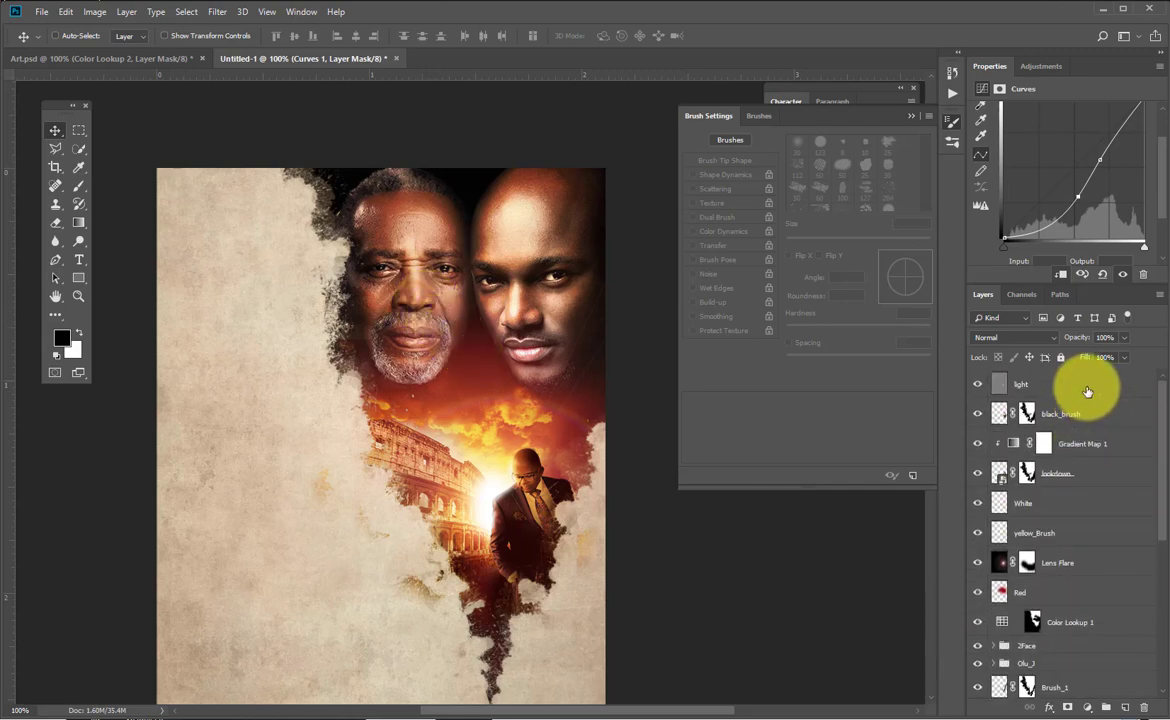
{"action": "left_click", "coordinate": [1087, 390]}
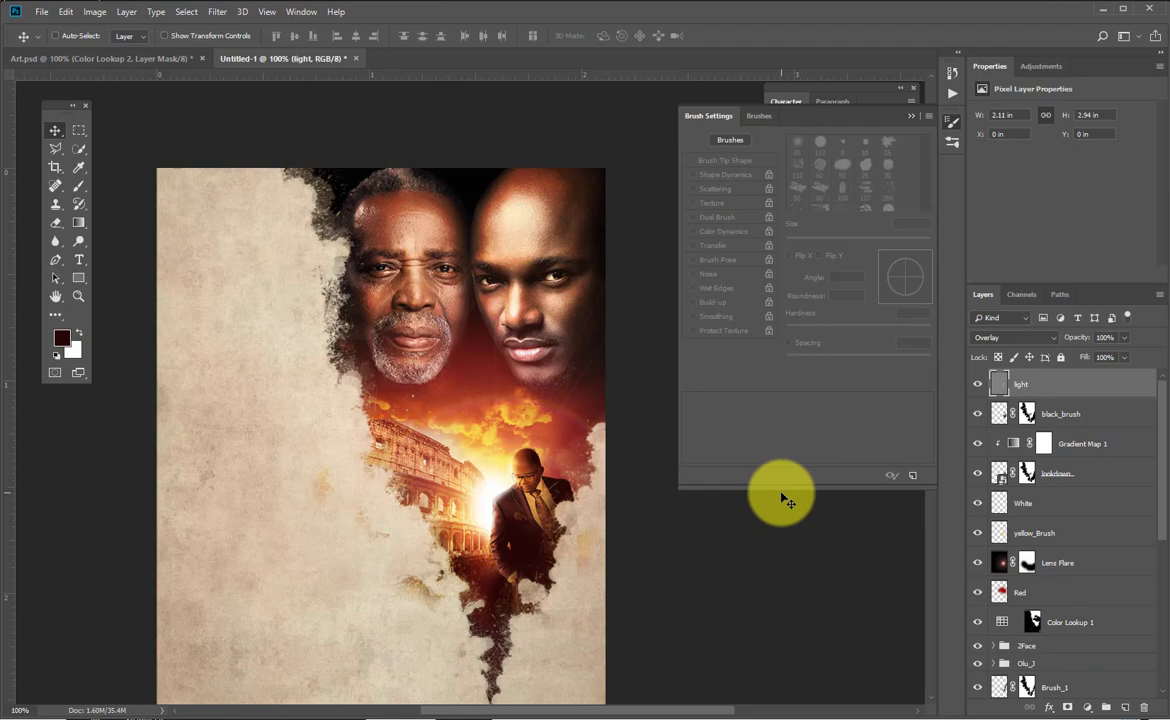
{"action": "scroll", "coordinate": [785, 498], "scroll_direction": "up", "scroll_amount": 1}
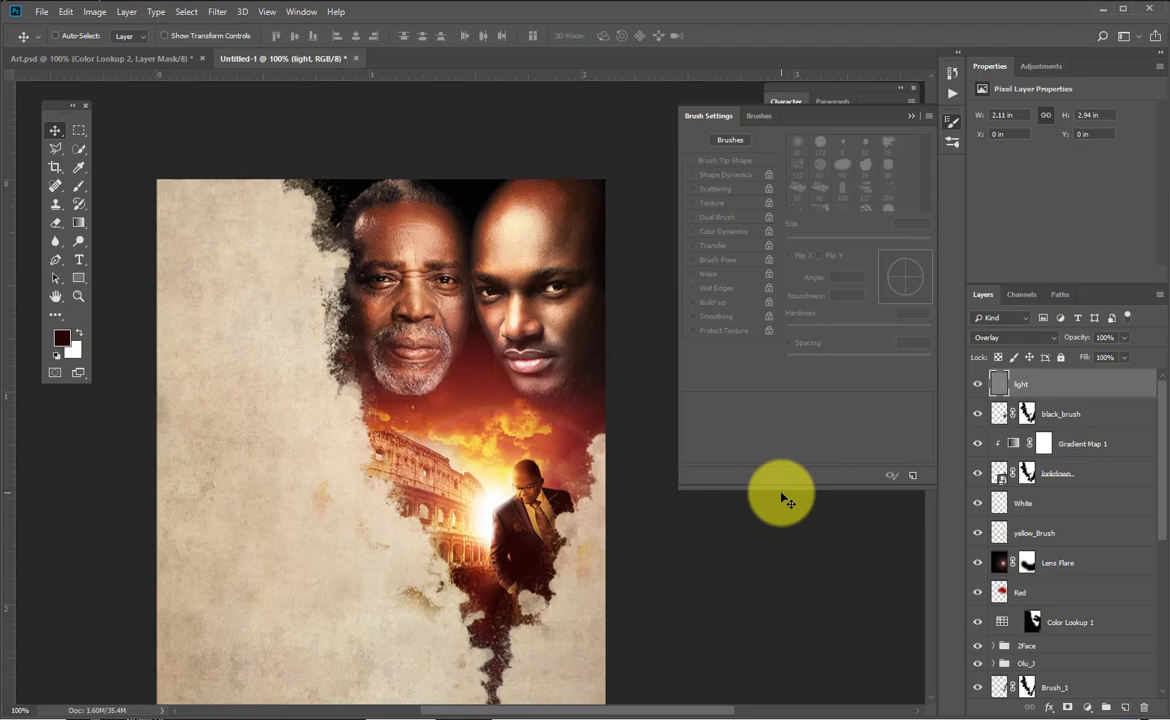
{"action": "key", "text": "ctrl+shift+n"}
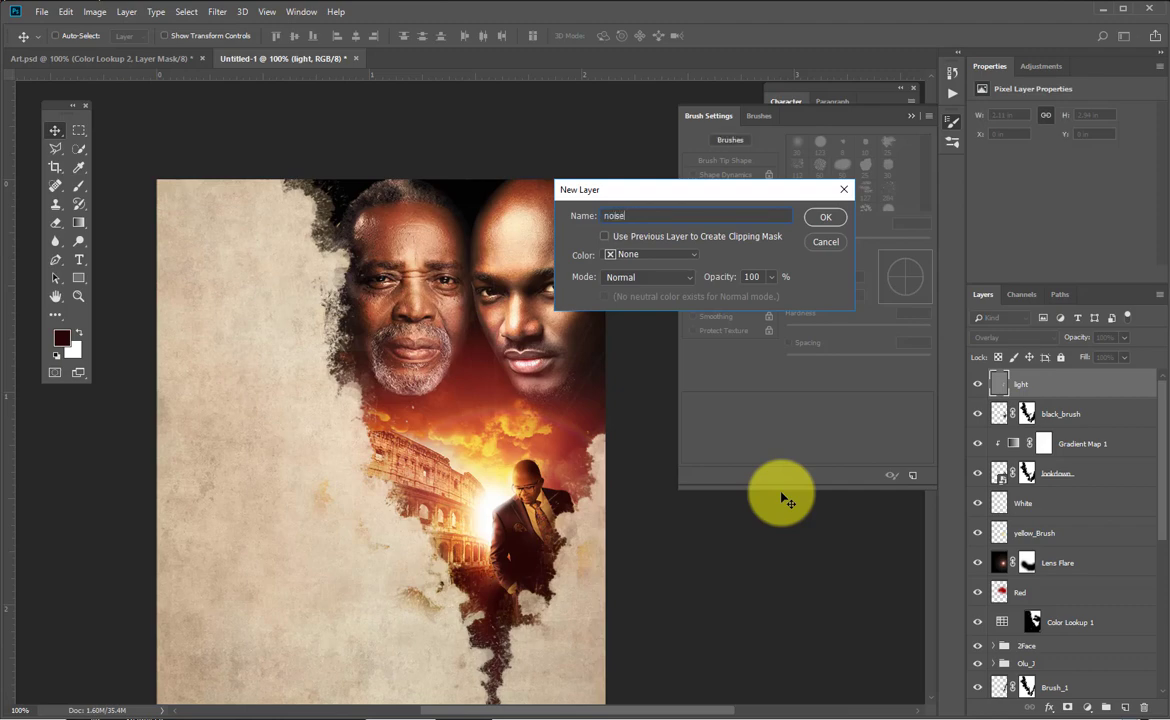
{"action": "key", "text": "Return"}
Set the foreground colour to black (000000) and fill the noise layer with it.
{"action": "left_click", "coordinate": [62, 337]}
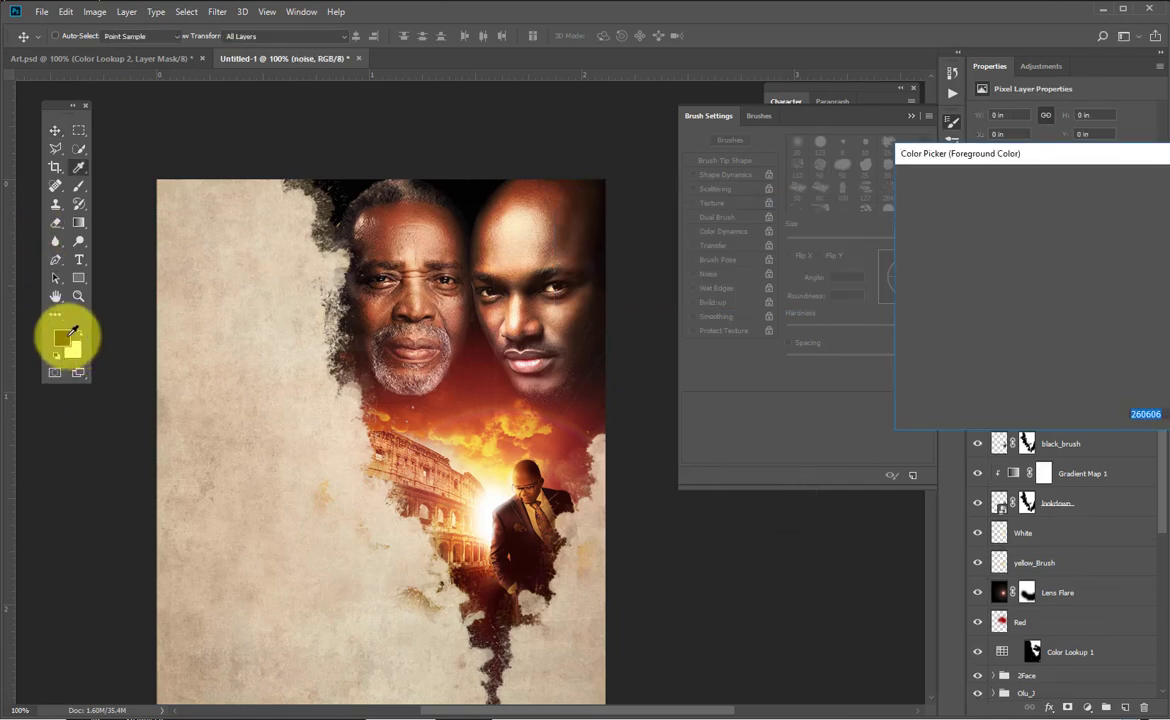
{"action": "left_click_drag", "start_coordinate": [1055, 288], "coordinate": [898, 402]}
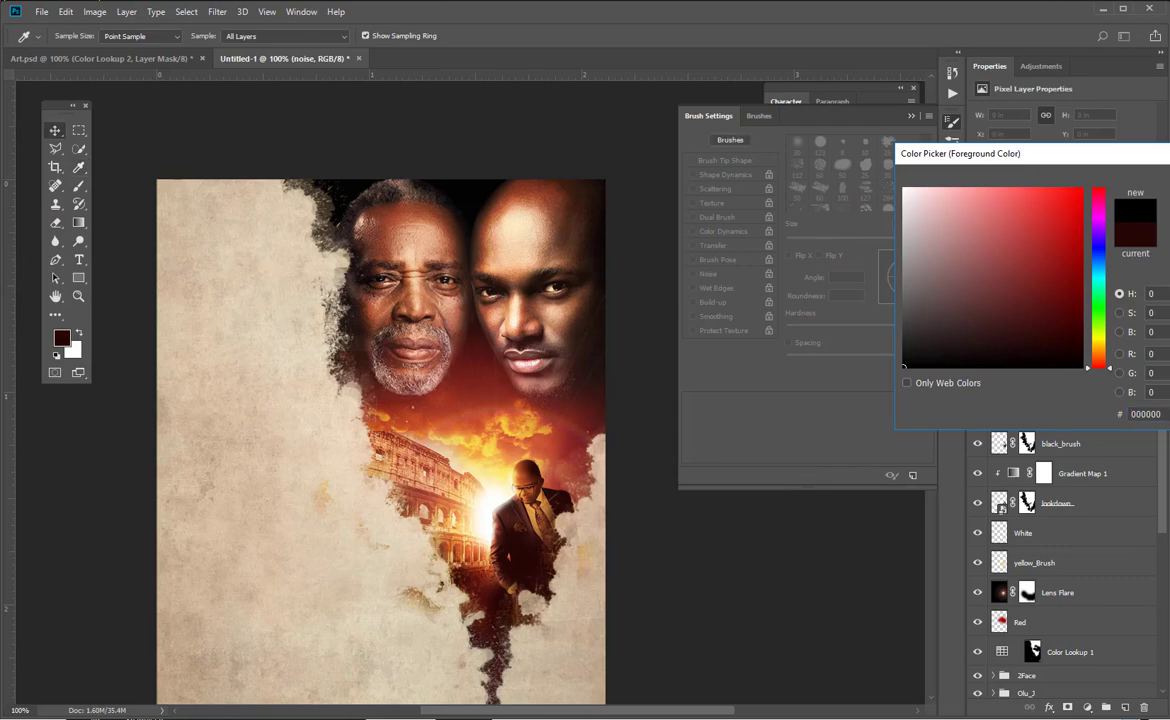
{"action": "key", "text": "Return"}
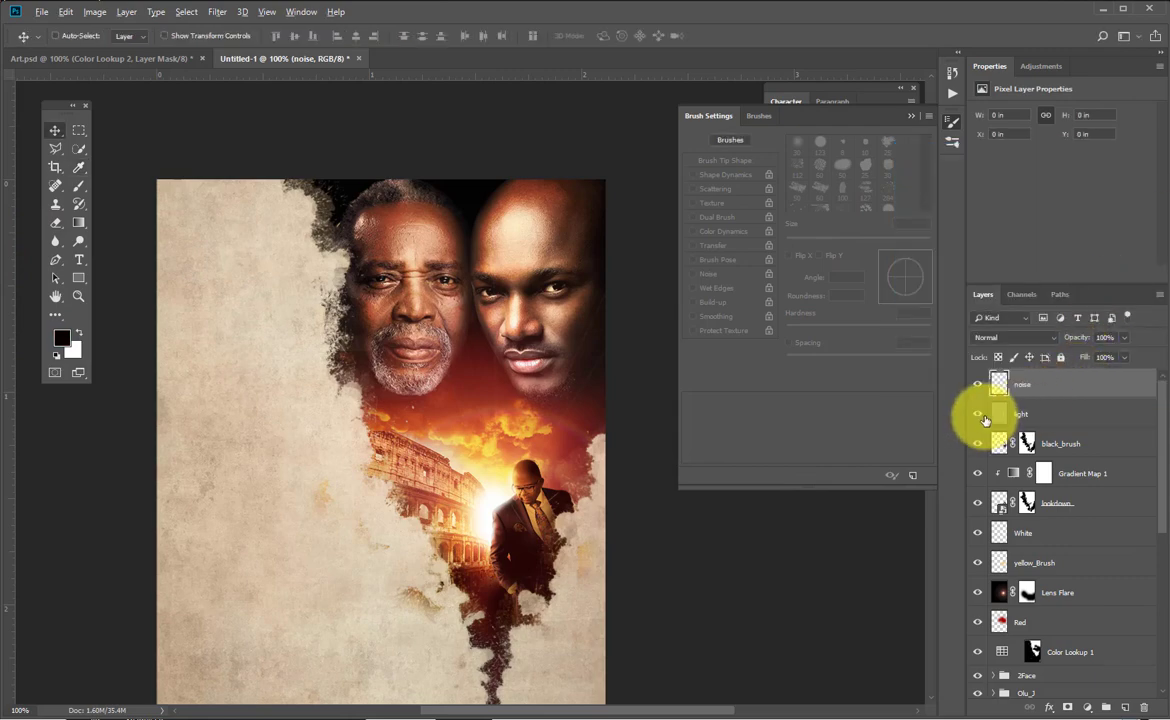
{"action": "key", "text": "alt+BackSpace"}
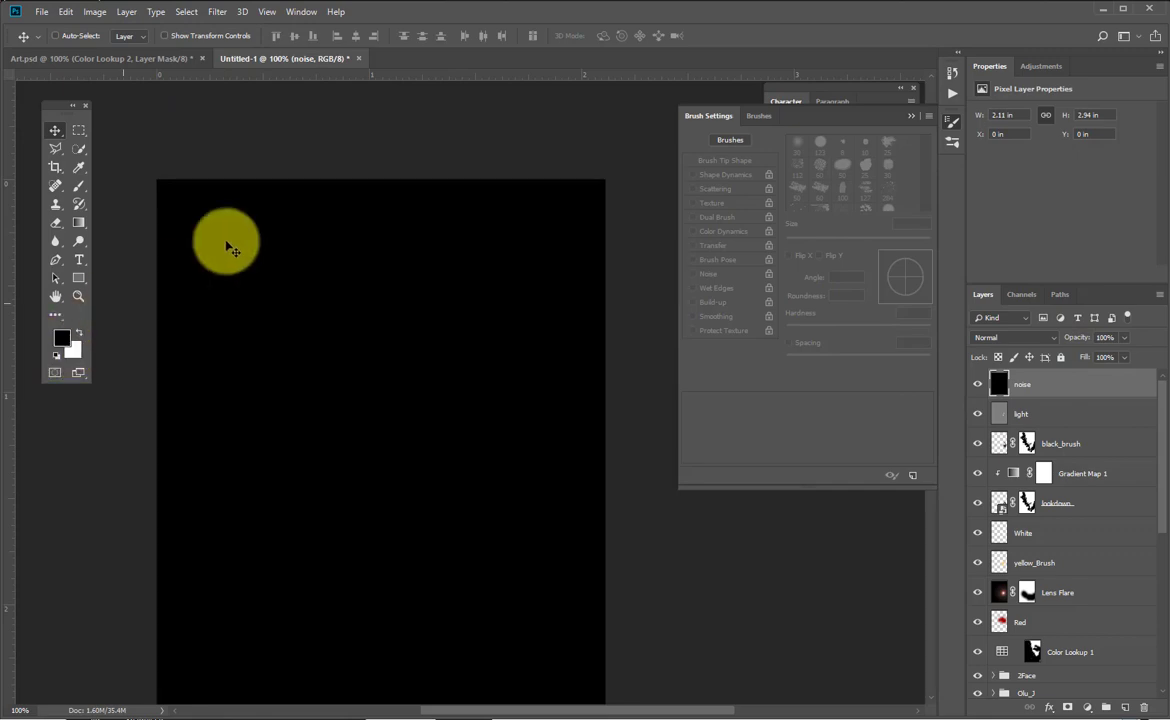
Apply the Add Noise filter to the noise layer with an amount of 73.56%, Uniform distribution and Monochromatic enabled.
{"action": "left_click", "coordinate": [219, 12]}
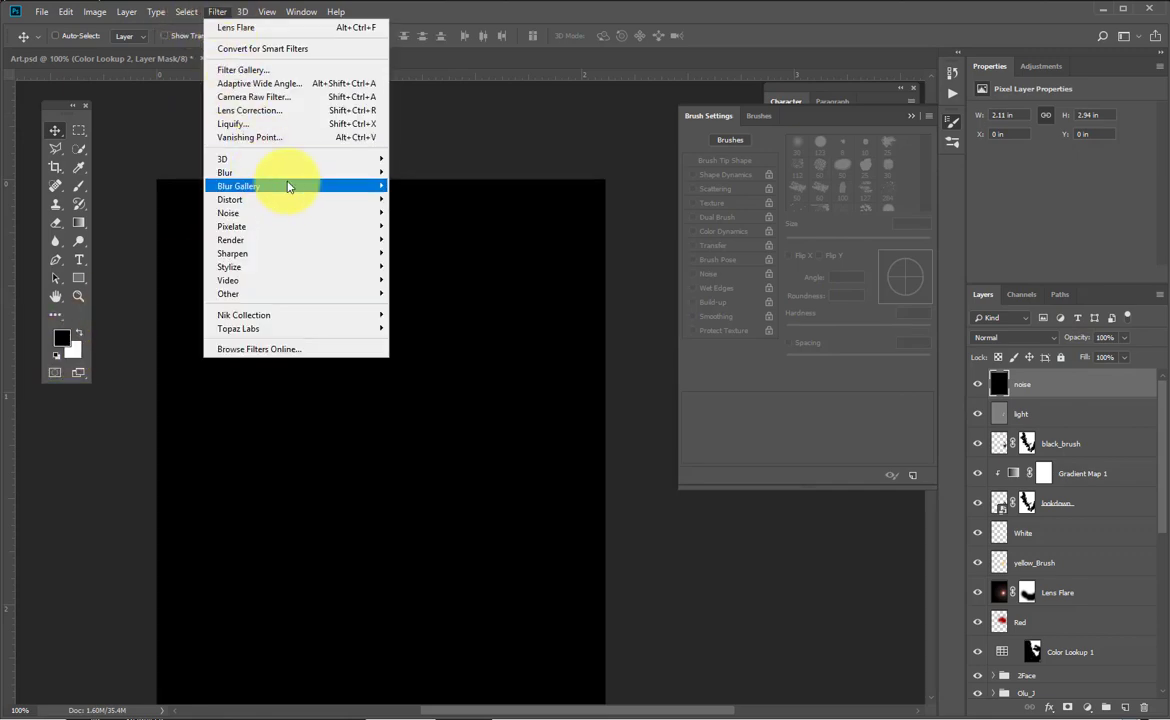
{"action": "mouse_move", "coordinate": [277, 214]}
{"action": "left_click", "coordinate": [419, 210]}
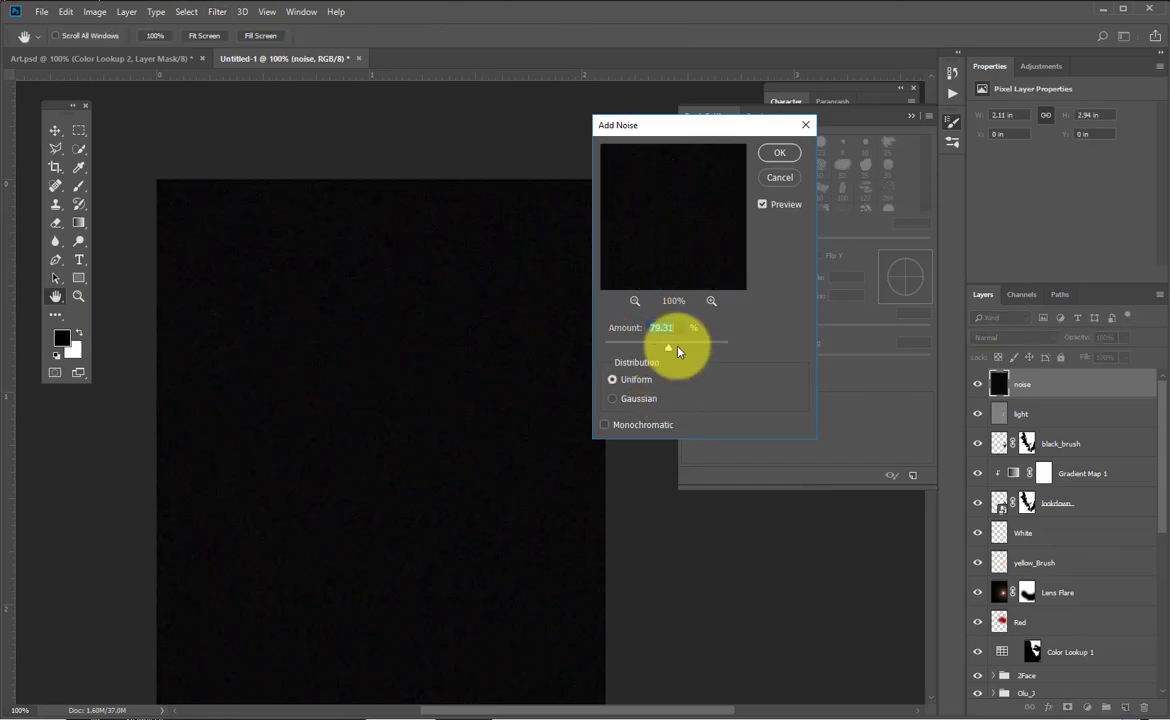
{"action": "left_click_drag", "start_coordinate": [677, 350], "coordinate": [681, 348]}
{"action": "left_click", "coordinate": [617, 425]}
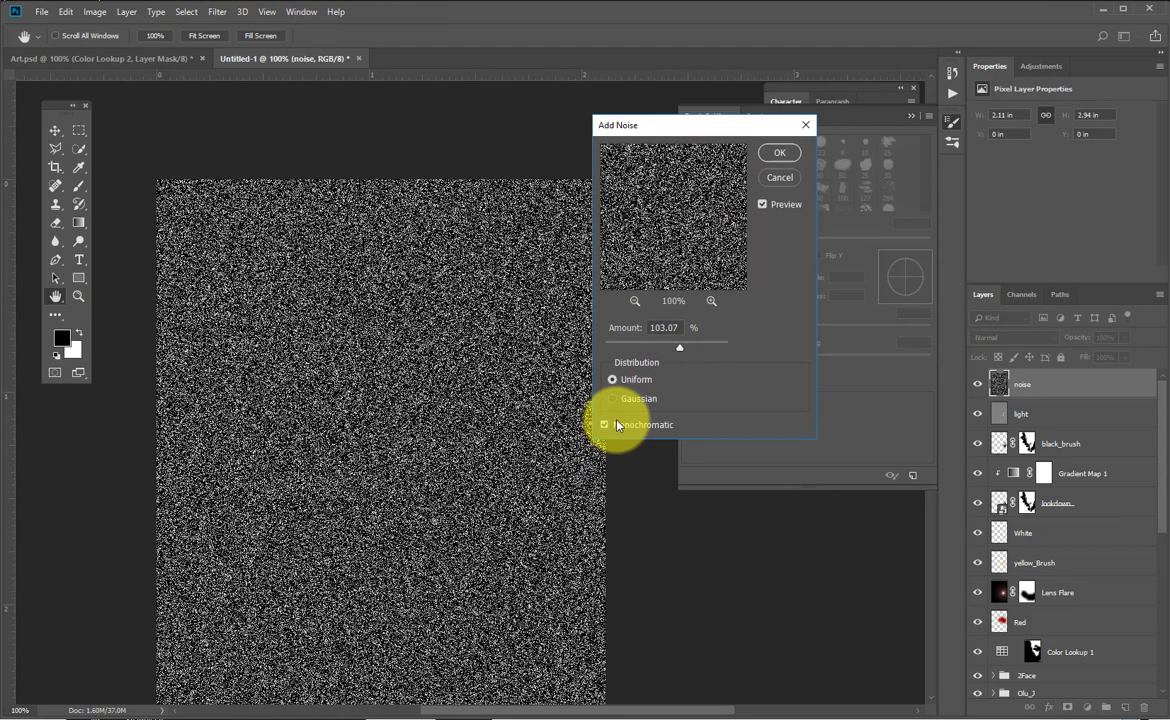
{"action": "left_click_drag", "start_coordinate": [646, 349], "coordinate": [664, 349]}
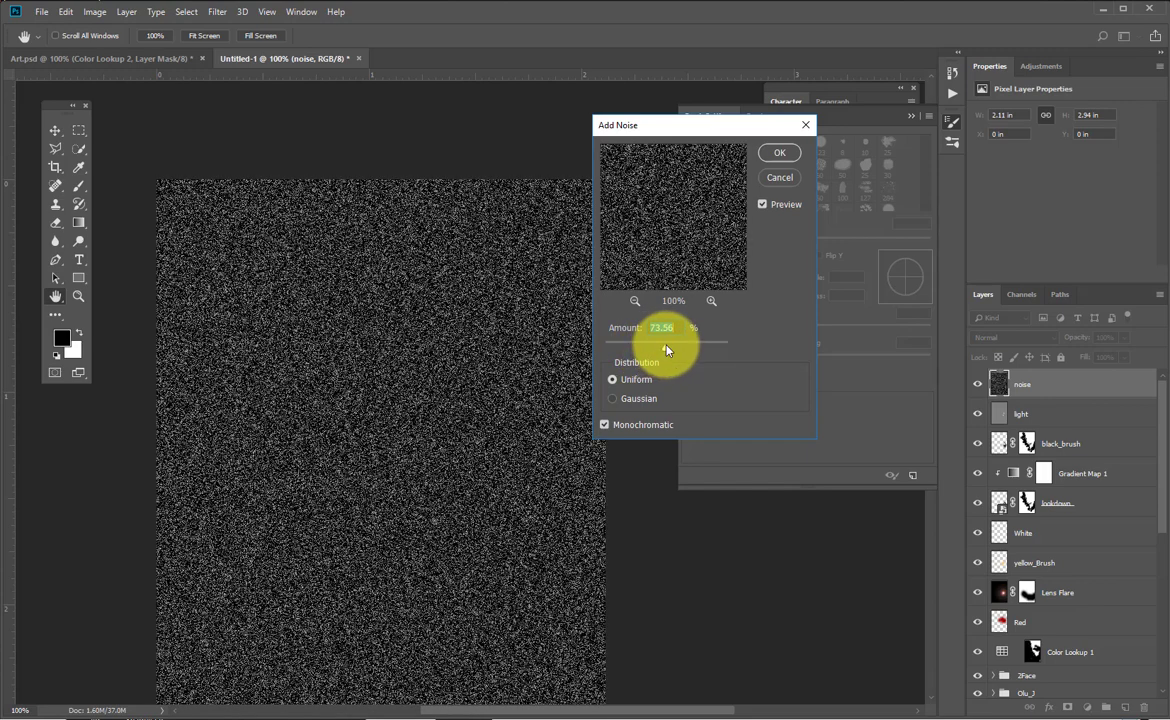
{"action": "left_click", "coordinate": [779, 152]}
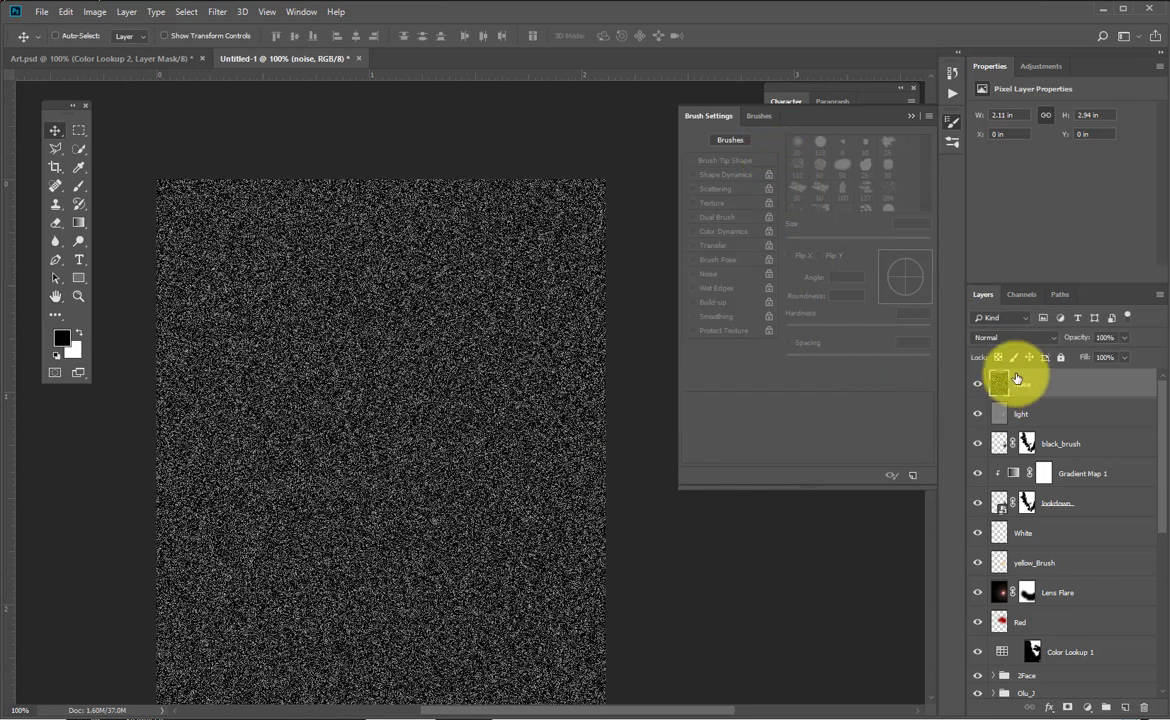
Compare the Soft Light and Overlay blend modes on the noise layer and settle on Soft Light.
{"action": "left_click", "coordinate": [1045, 337]}
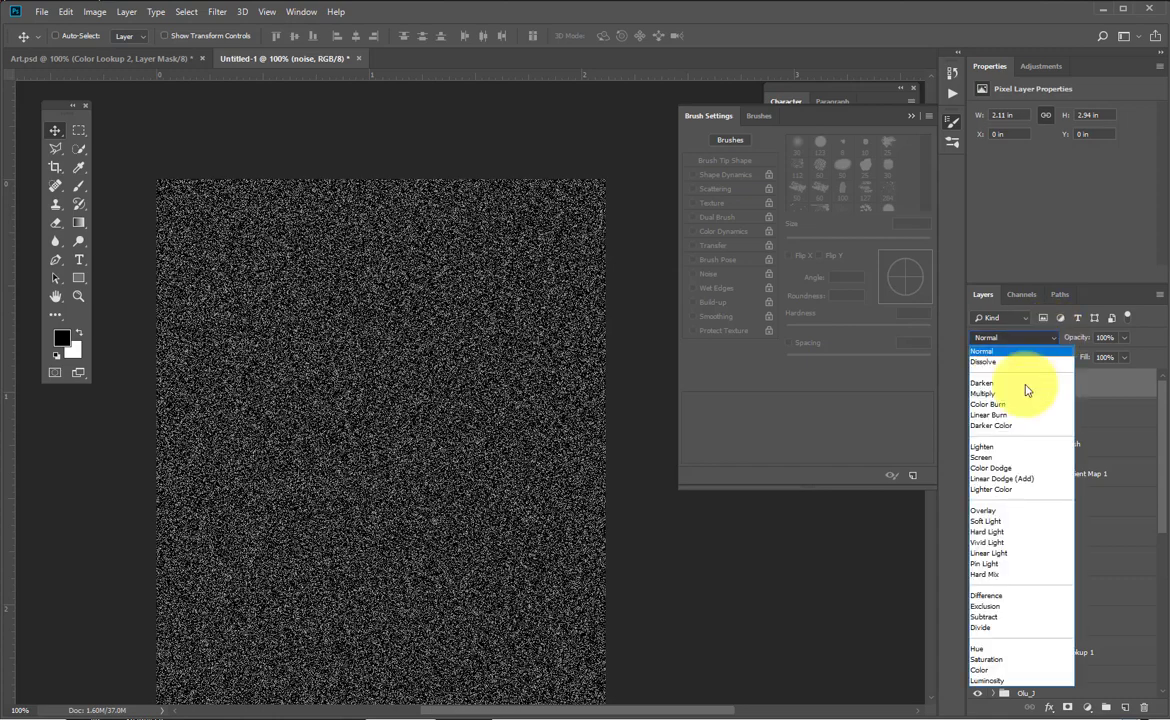
{"action": "left_click", "coordinate": [1010, 521]}
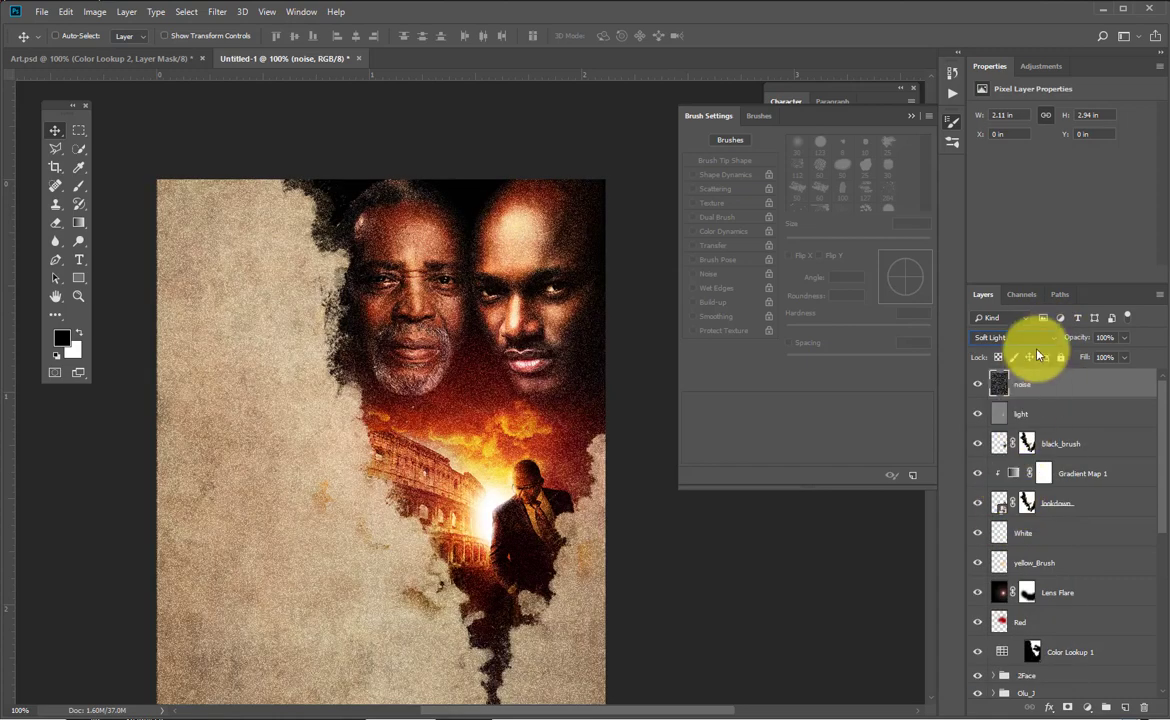
{"action": "left_click", "coordinate": [1034, 339]}
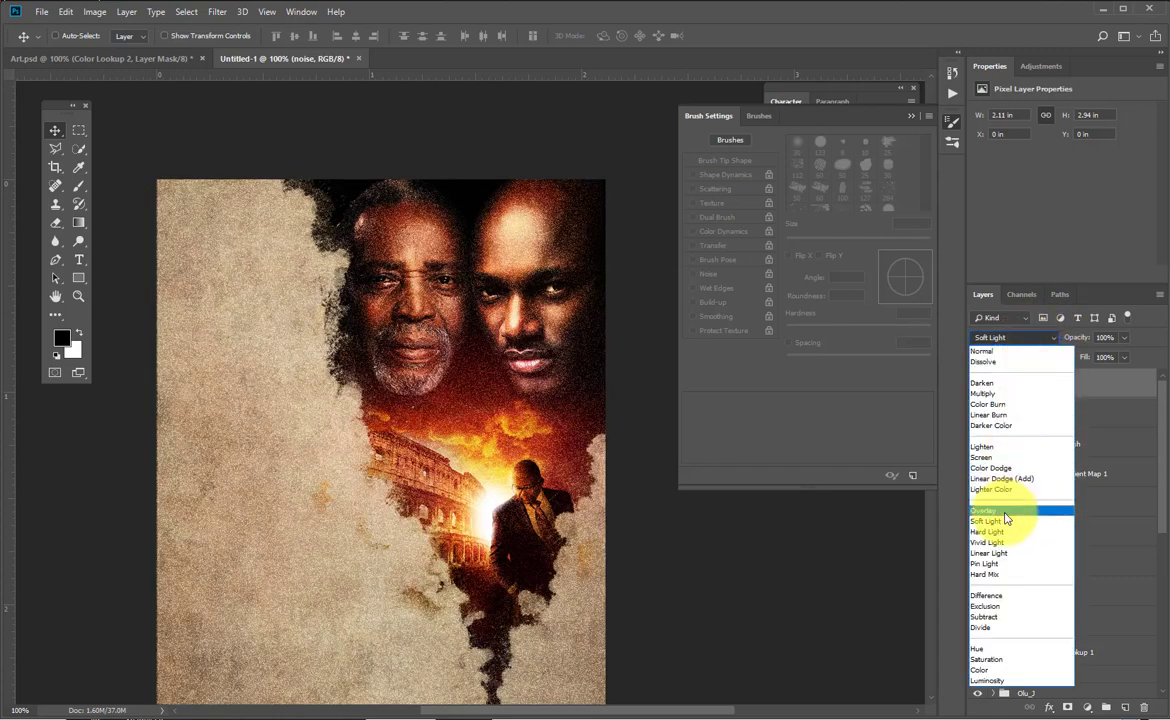
{"action": "left_click", "coordinate": [1004, 511]}
{"action": "left_click", "coordinate": [1031, 337]}
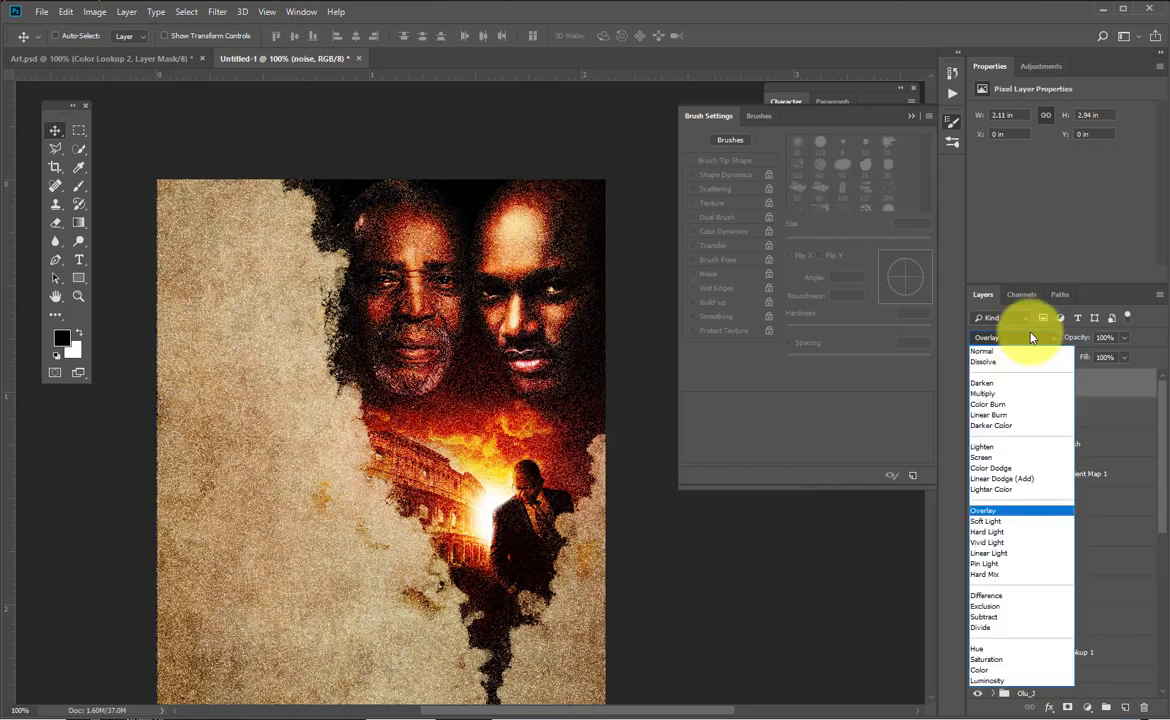
{"action": "left_click", "coordinate": [1003, 521]}
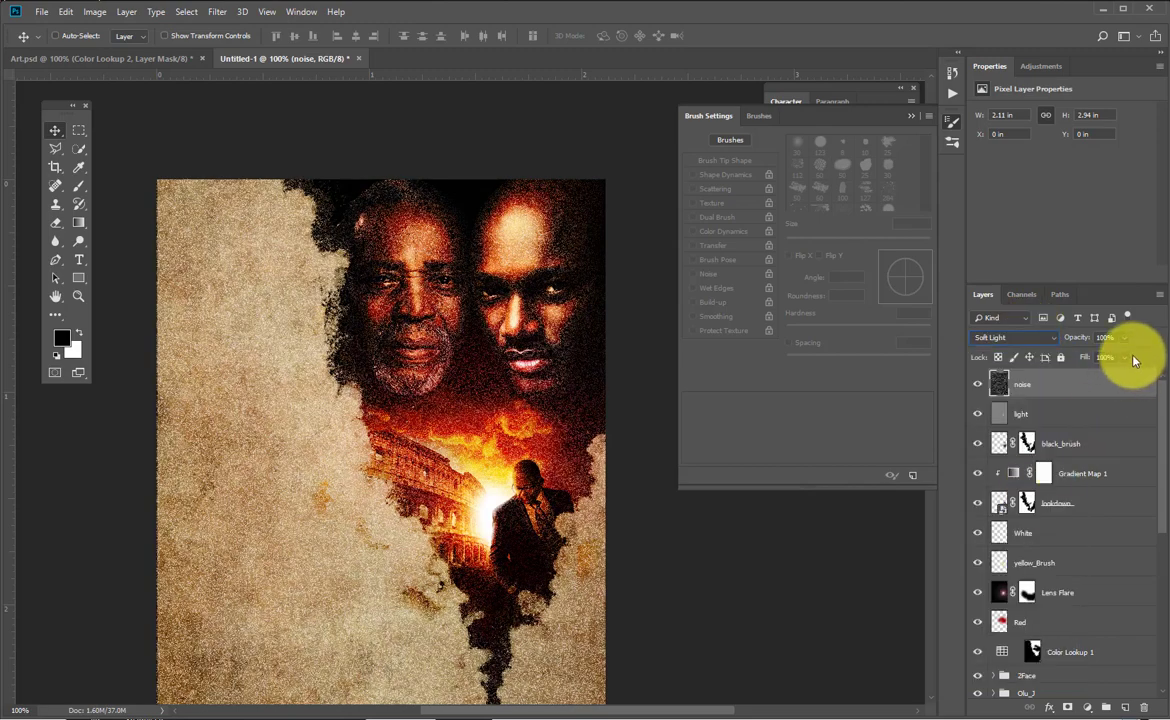
Lower the noise layer's opacity to 21% and toggle its visibility to compare the poster with and without grain.
{"action": "left_click", "coordinate": [1124, 338]}
{"action": "left_click_drag", "start_coordinate": [1086, 359], "coordinate": [1080, 359]}
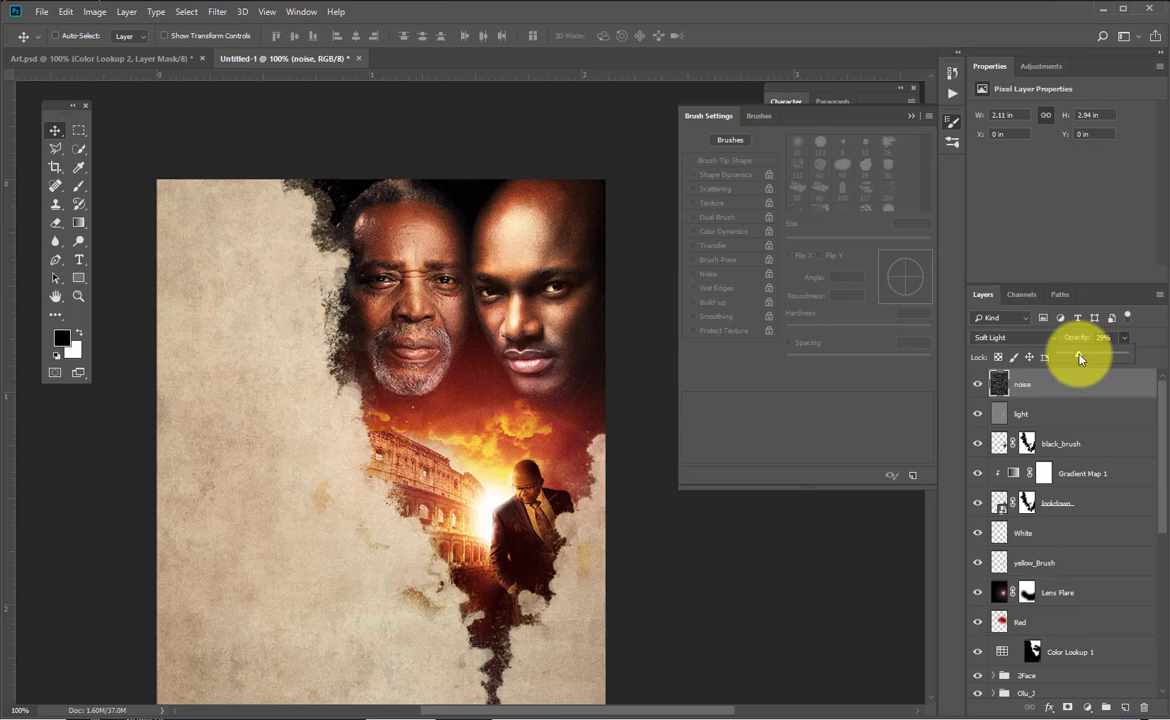
{"action": "left_click_drag", "start_coordinate": [428, 490], "coordinate": [453, 409]}
{"action": "left_click", "coordinate": [1124, 338]}
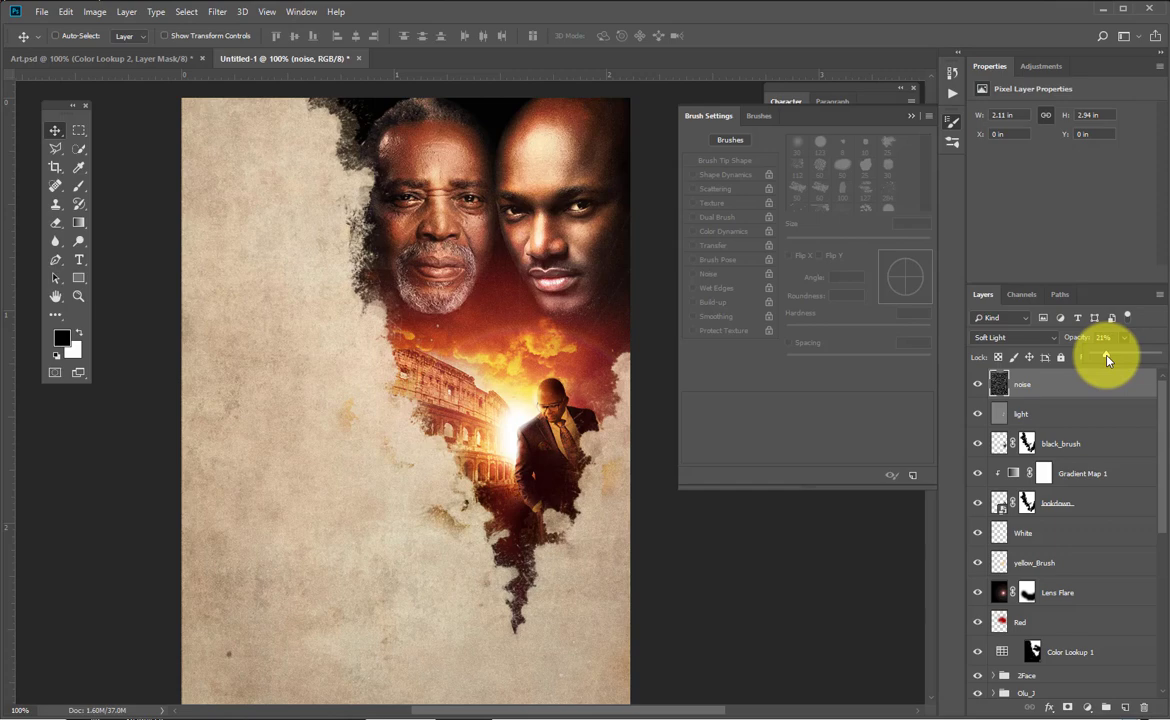
{"action": "left_click", "coordinate": [977, 385]}
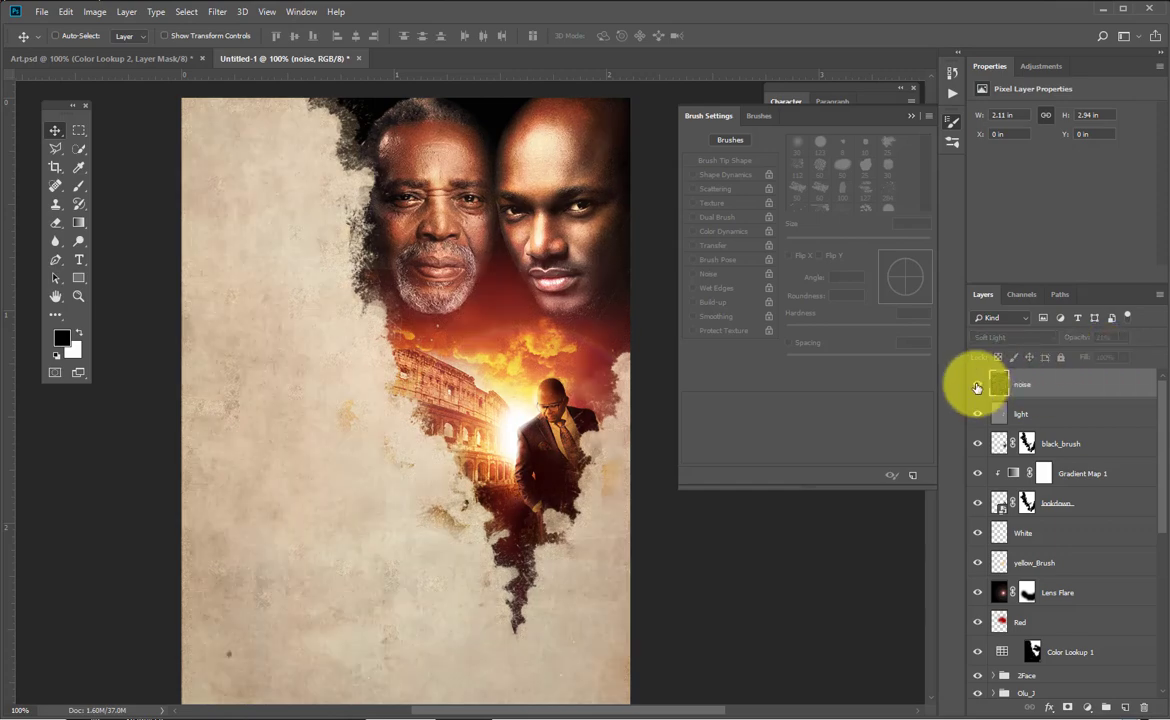
{"action": "left_click", "coordinate": [977, 386]}
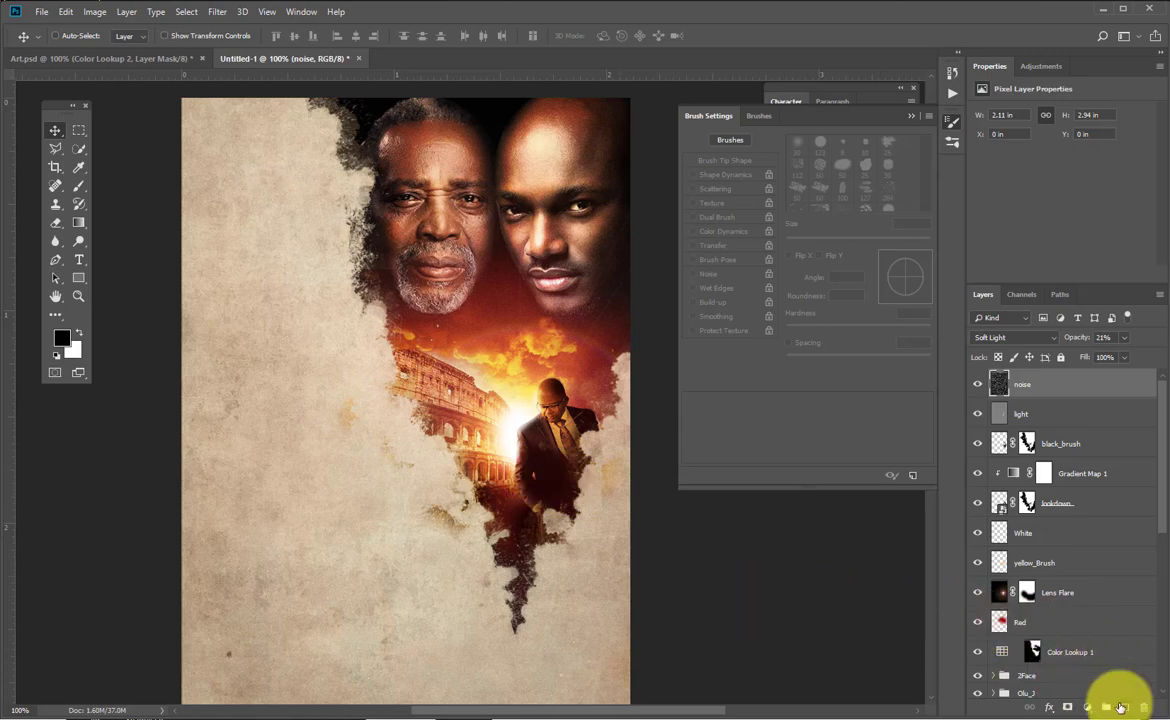
Add a Color Lookup adjustment layer above noise using the EdgyAmber.3DL 3DLUT file, with its opacity at 21%.
{"action": "left_click", "coordinate": [1088, 708]}
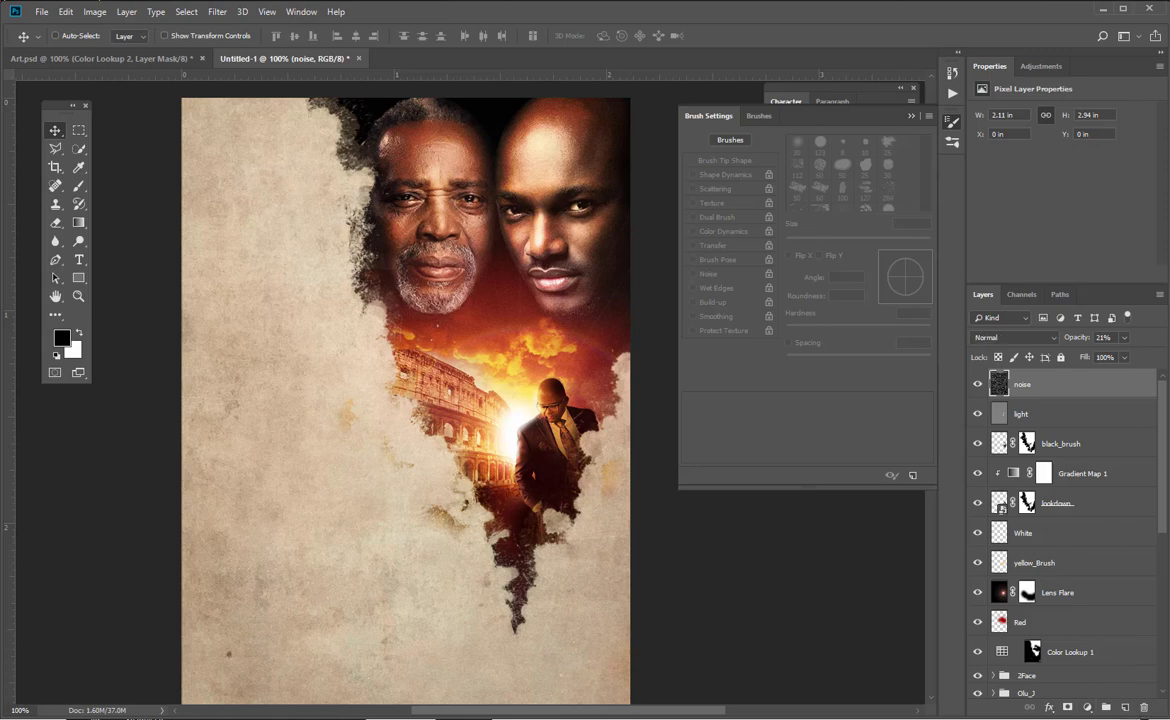
{"action": "left_click", "coordinate": [1058, 177]}
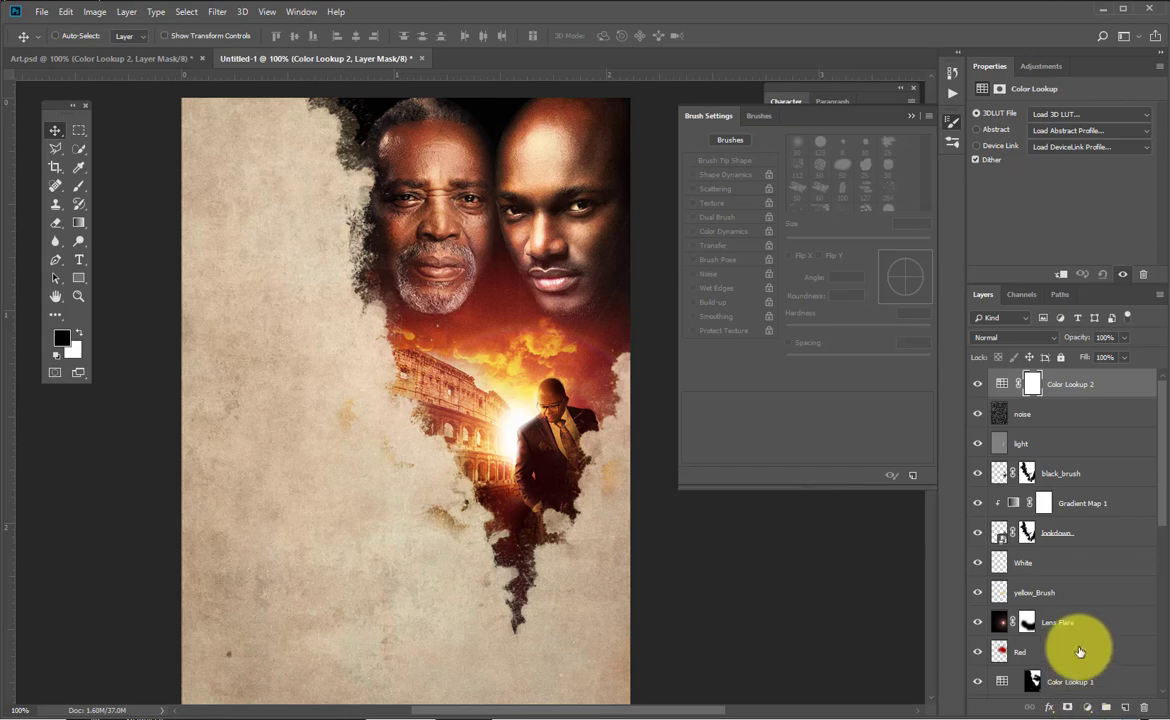
{"action": "left_click", "coordinate": [1085, 115]}
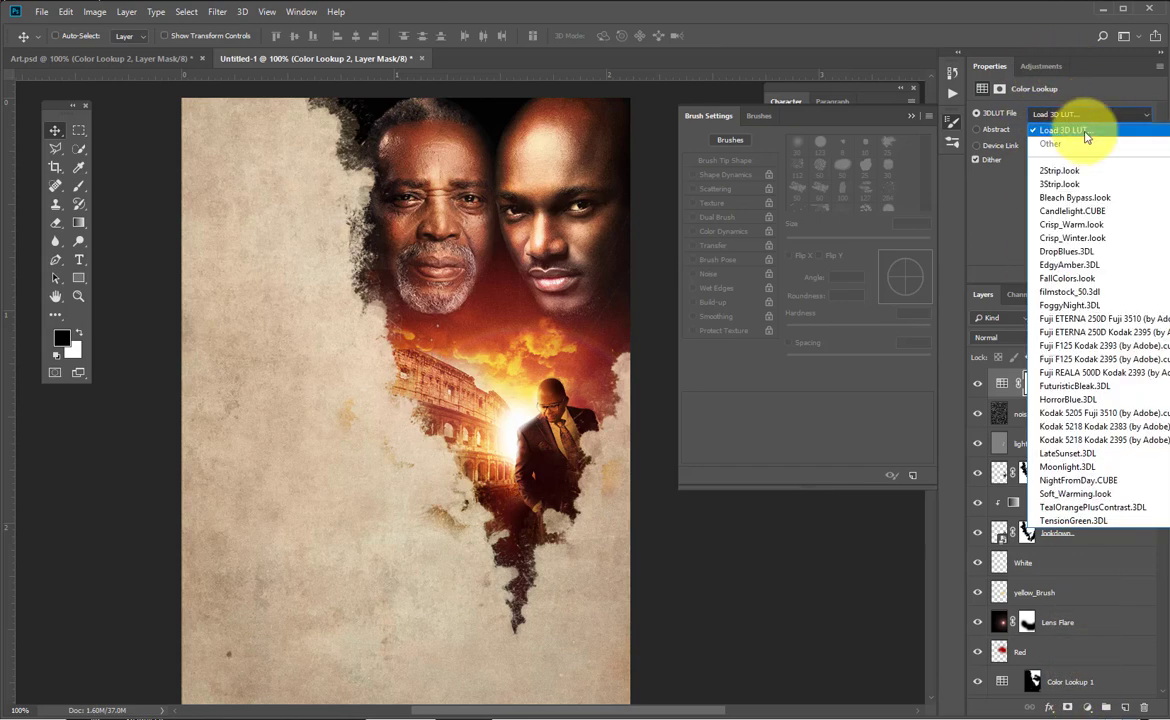
{"action": "left_click", "coordinate": [1068, 265]}
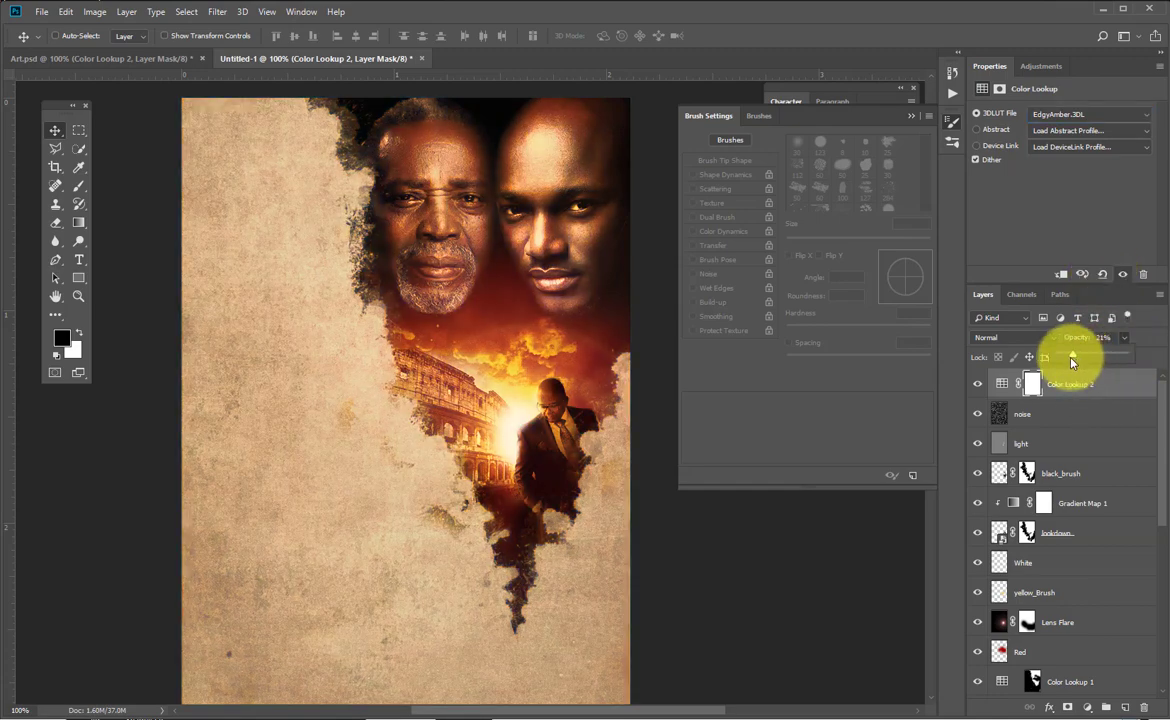
{"action": "mouse_move", "coordinate": [1073, 362]}
{"action": "left_mouse_down"}
{"action": "mouse_move", "coordinate": [1079, 370]}
{"action": "mouse_move", "coordinate": [1071, 361]}
{"action": "left_mouse_up"}
Stamp all visible layers into a new layer above the Color Lookup adjustment and open it in the Camera Raw Filter.
{"action": "left_click", "coordinate": [1074, 392]}
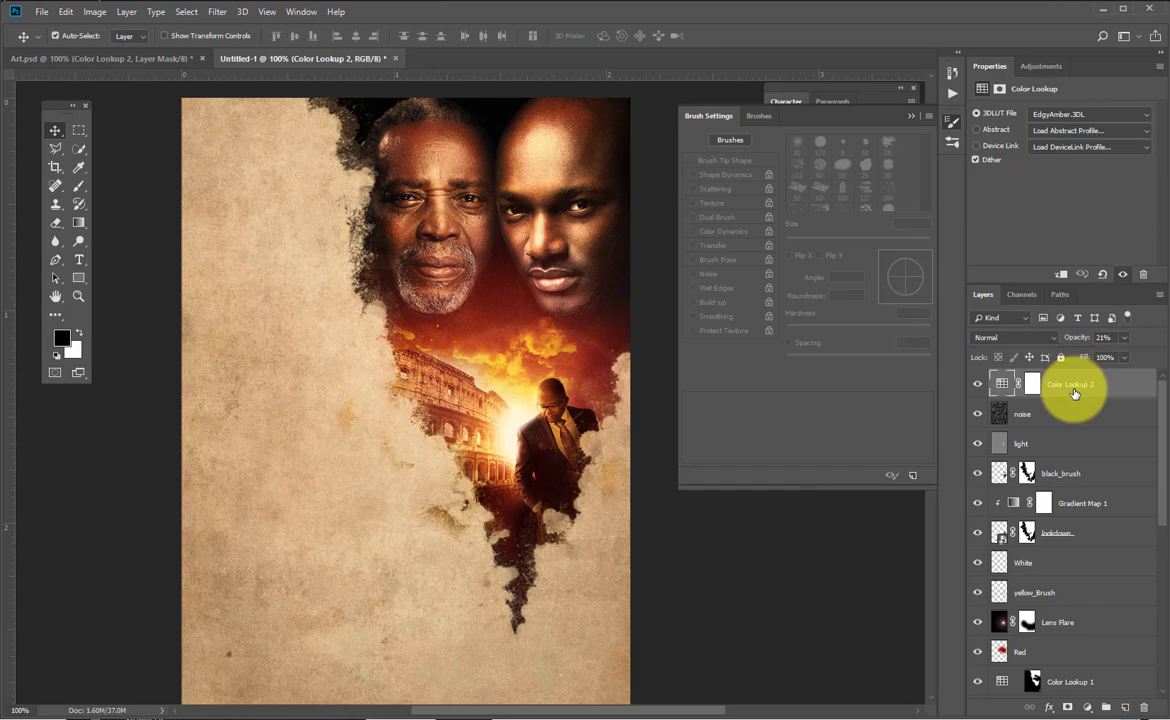
{"action": "key", "text": "ctrl+shift+alt+e"}
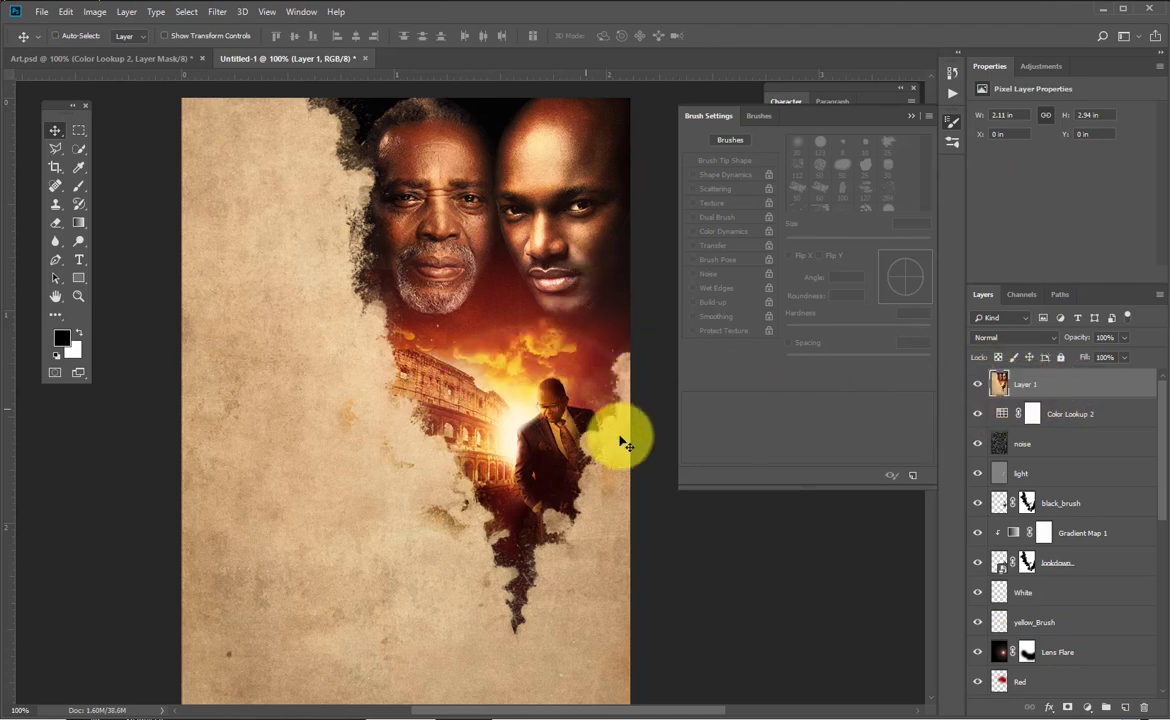
{"action": "left_click", "coordinate": [217, 12]}
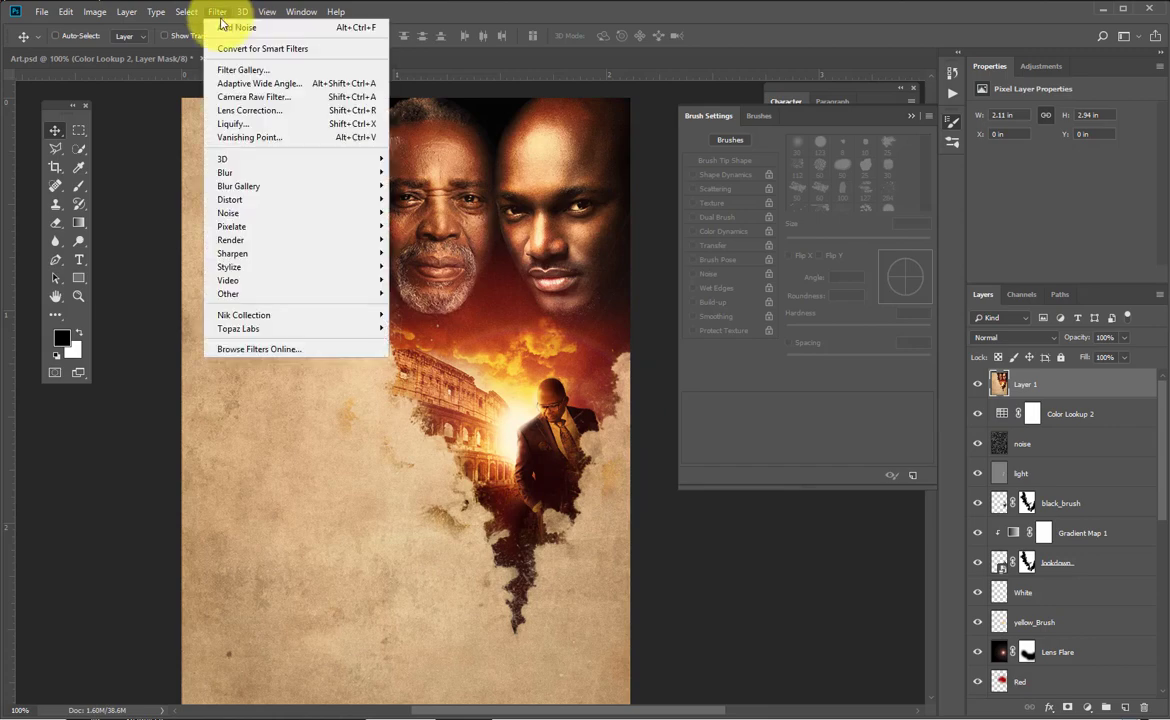
{"action": "left_click", "coordinate": [277, 100]}
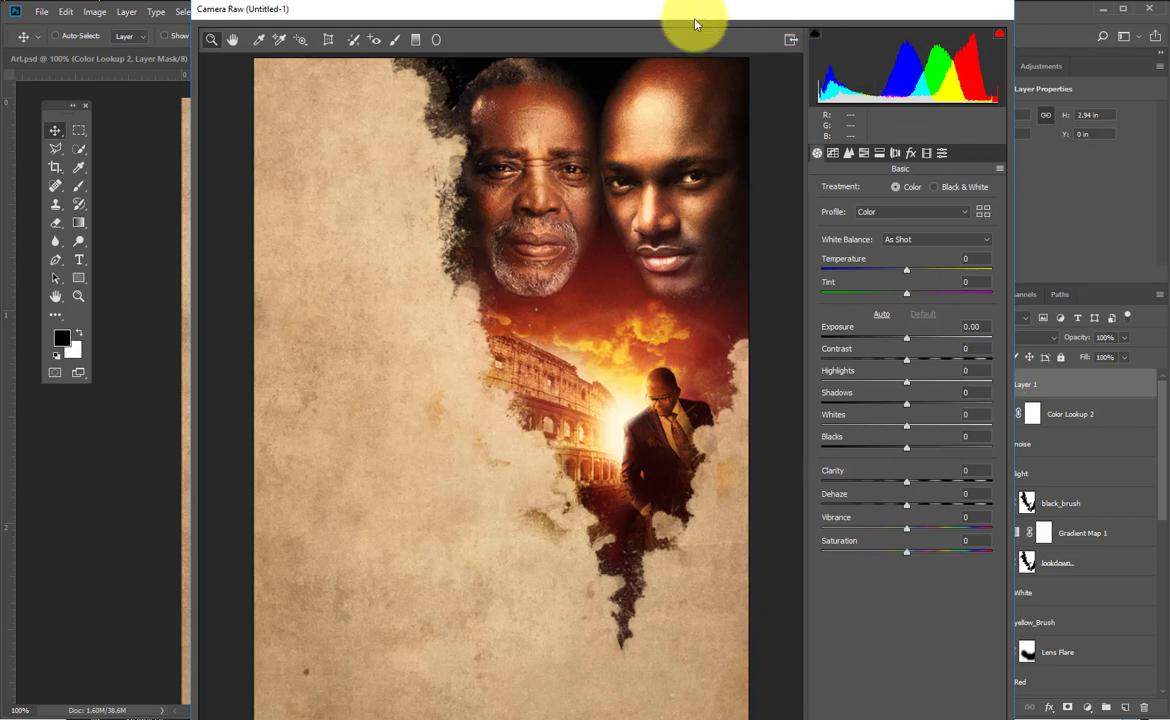
{"action": "left_click_drag", "start_coordinate": [695, 23], "coordinate": [495, 31]}
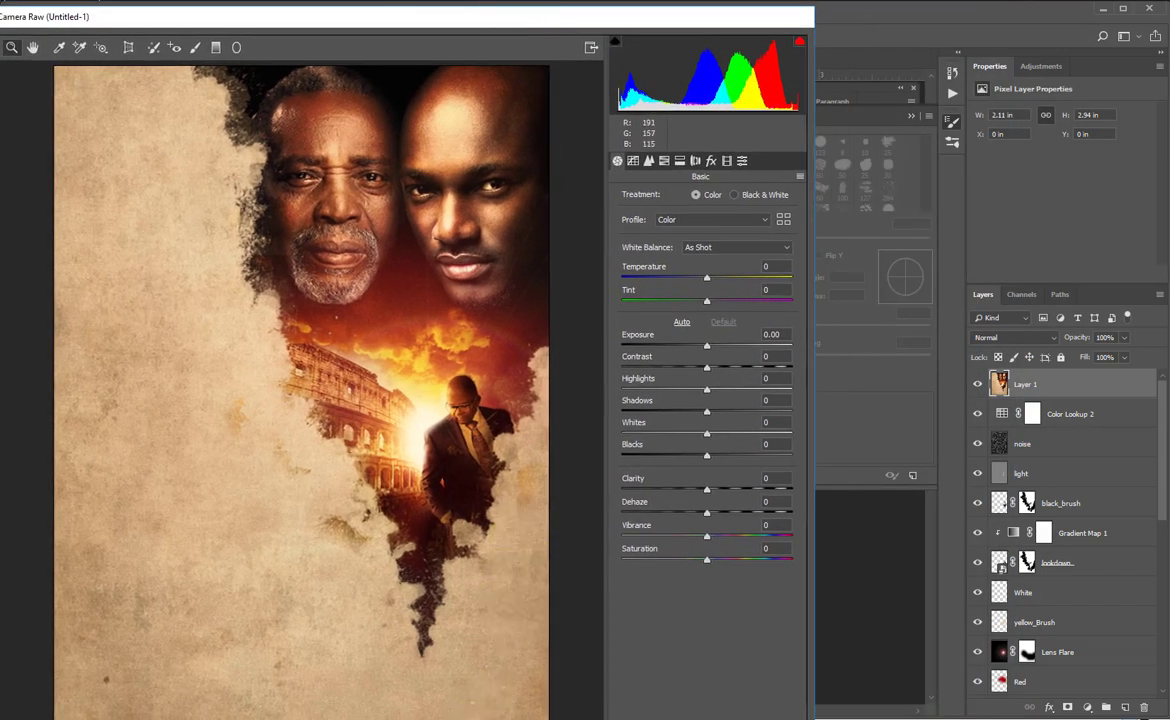
{"action": "left_click_drag", "start_coordinate": [482, 719], "coordinate": [482, 714]}
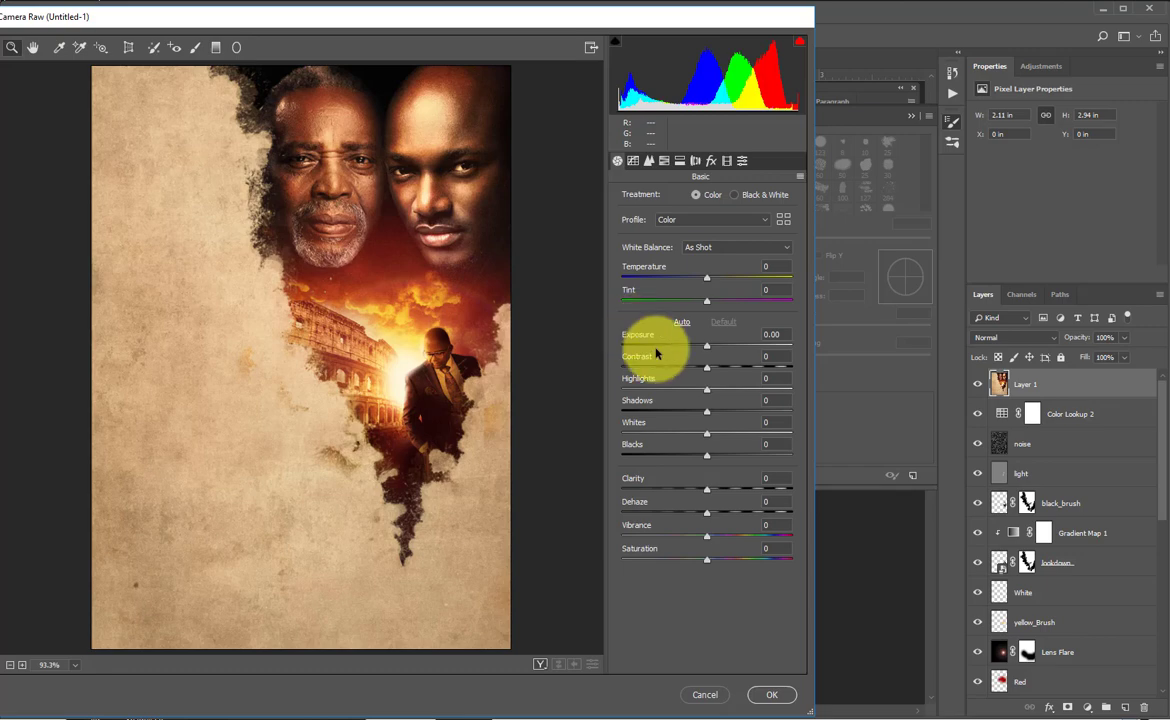
Set the basic Camera Raw adjustments to Exposure +0.25, Highlights +21, Shadows +5, Clarity +25 and Vibrance +13.
{"action": "mouse_move", "coordinate": [706, 346]}
{"action": "left_mouse_down"}
{"action": "mouse_move", "coordinate": [705, 357]}
{"action": "mouse_move", "coordinate": [710, 347]}
{"action": "left_mouse_up"}
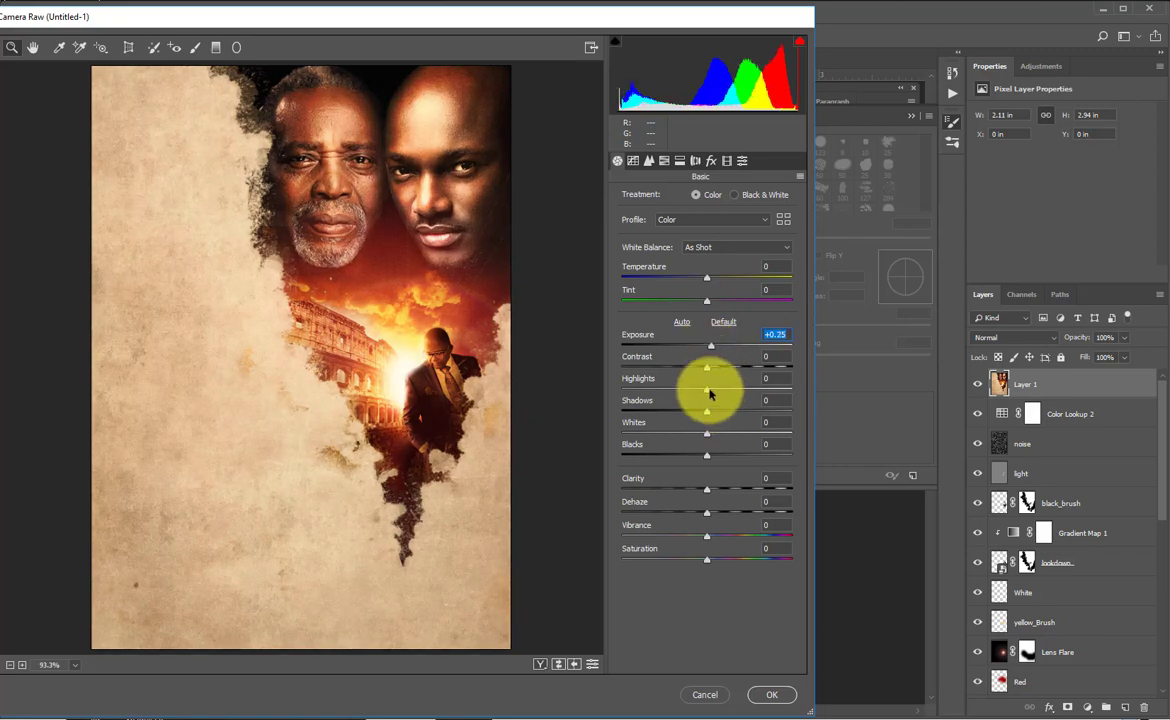
{"action": "left_click_drag", "start_coordinate": [709, 394], "coordinate": [727, 392]}
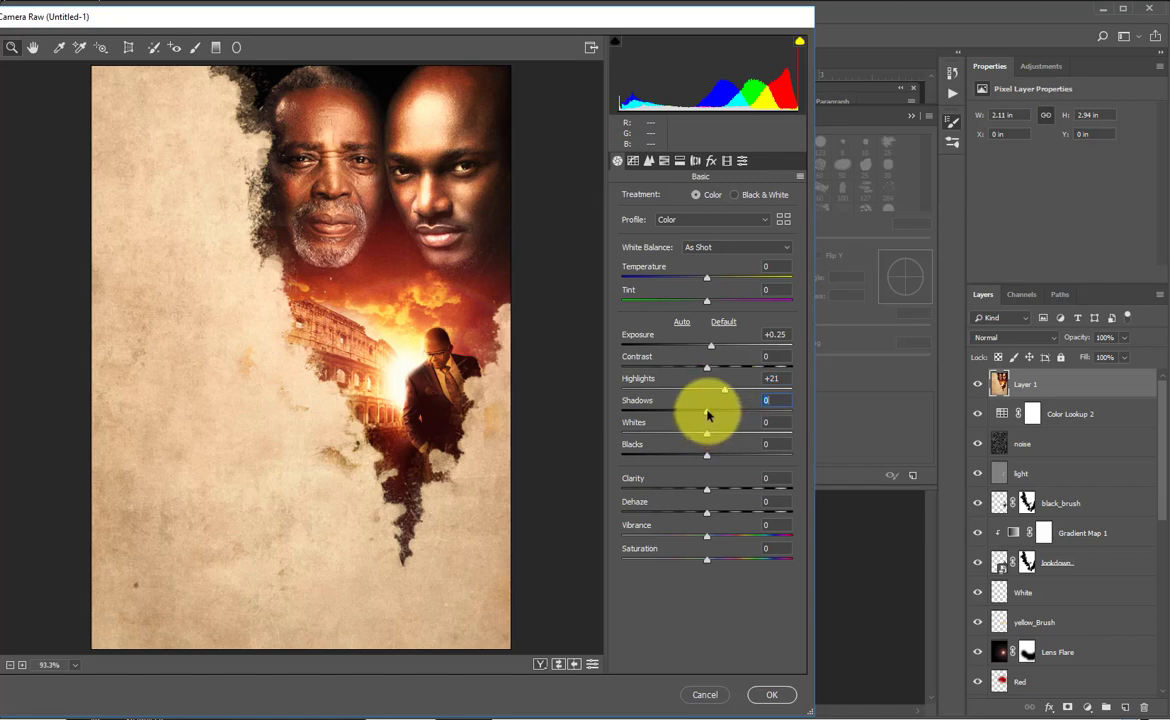
{"action": "left_click_drag", "start_coordinate": [707, 415], "coordinate": [711, 416]}
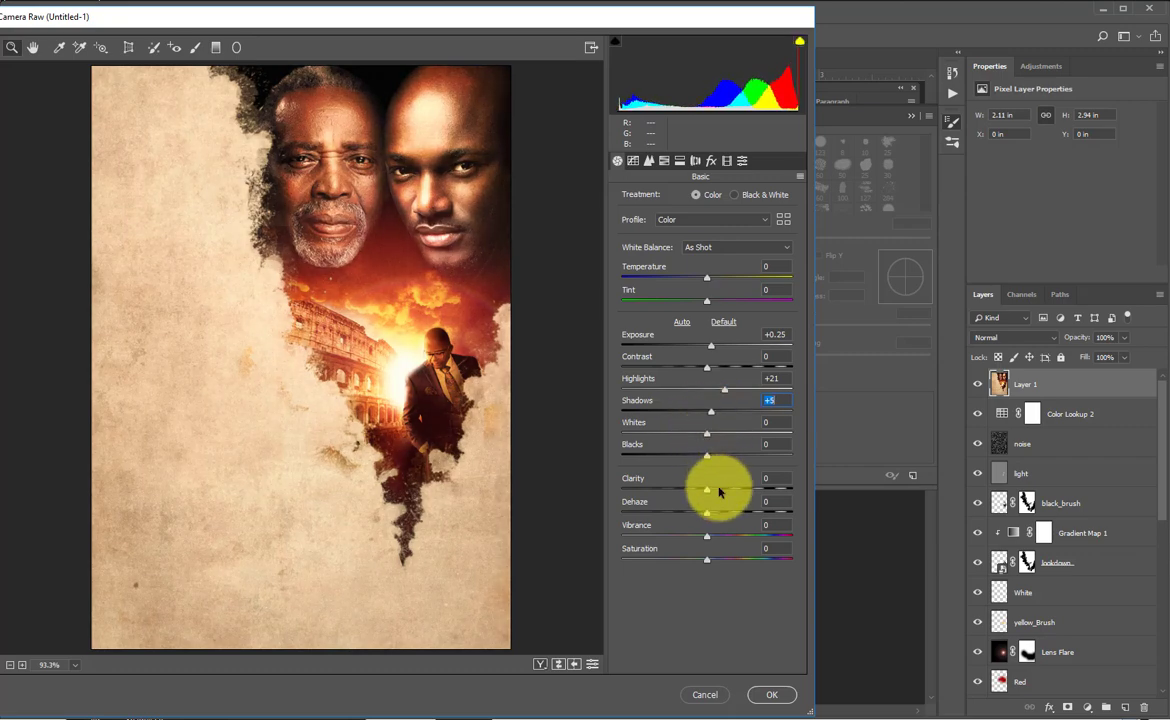
{"action": "left_click_drag", "start_coordinate": [712, 492], "coordinate": [729, 489]}
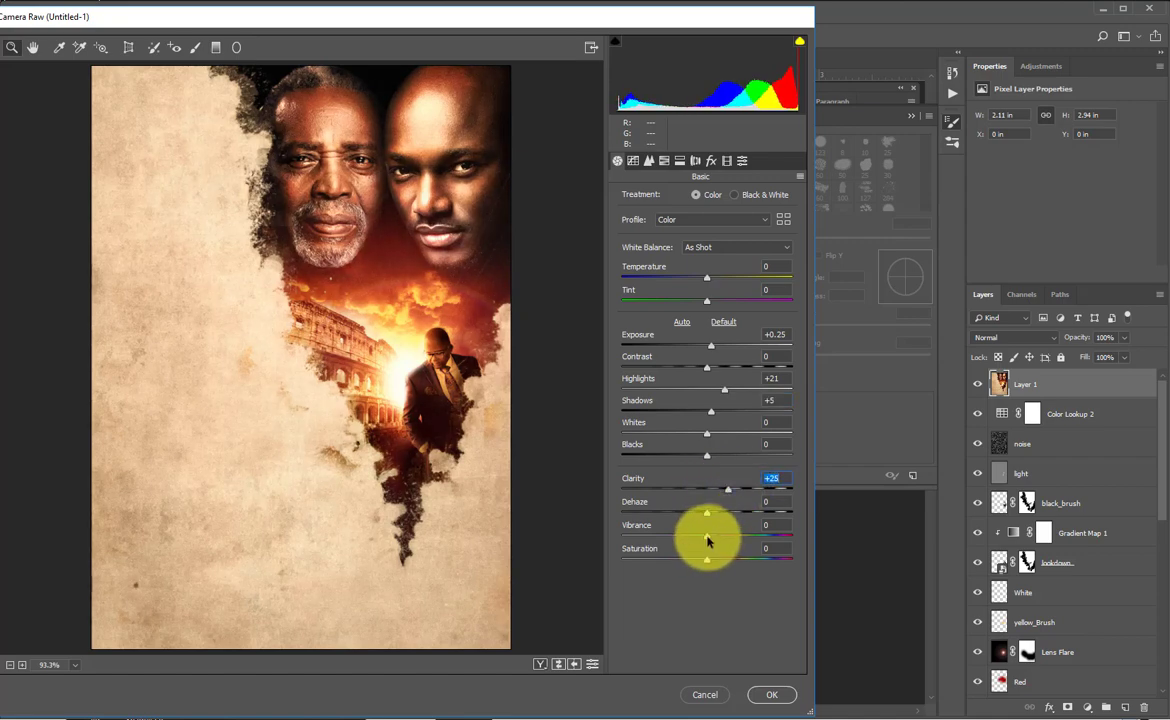
{"action": "left_click_drag", "start_coordinate": [707, 540], "coordinate": [718, 539]}
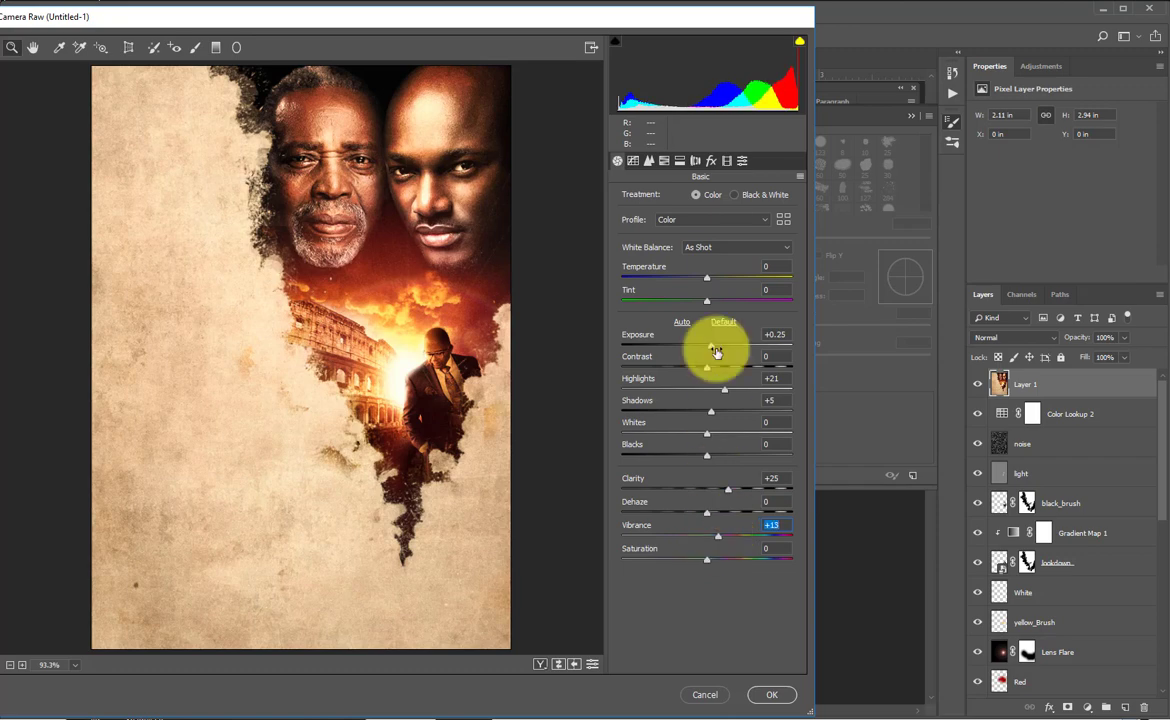
Set the Camera Raw sharpening amount to 15 and apply the filter to the stamped layer.
{"action": "left_click", "coordinate": [647, 161]}
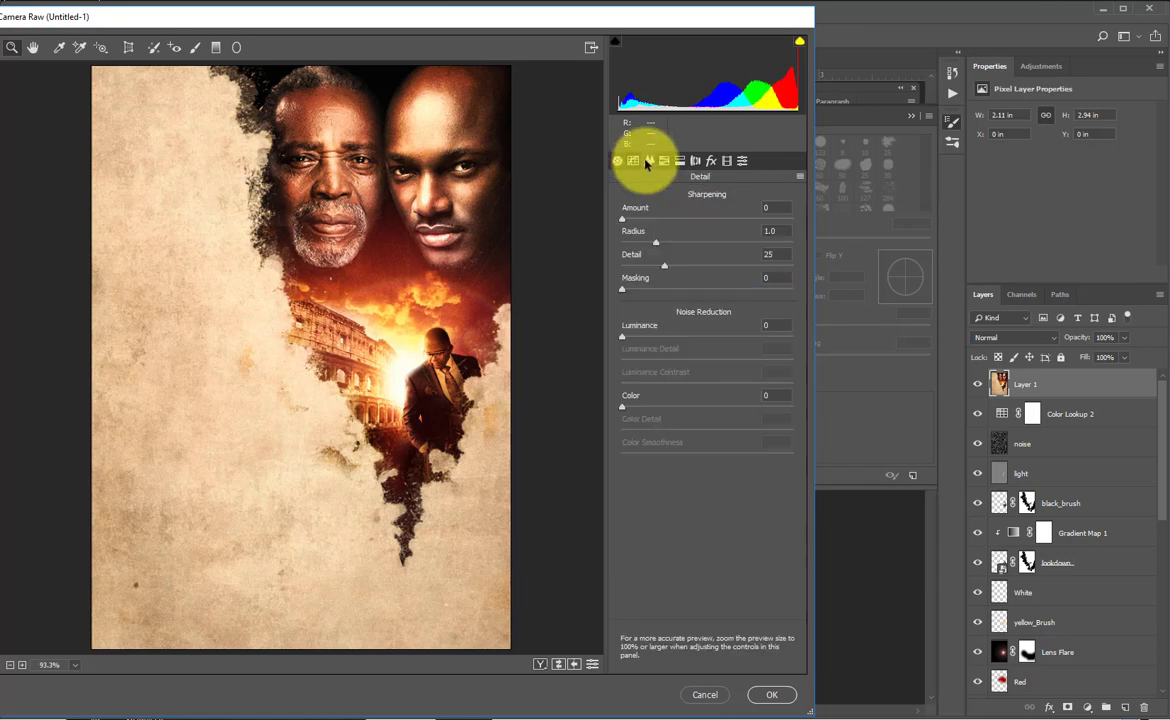
{"action": "left_click", "coordinate": [644, 221]}
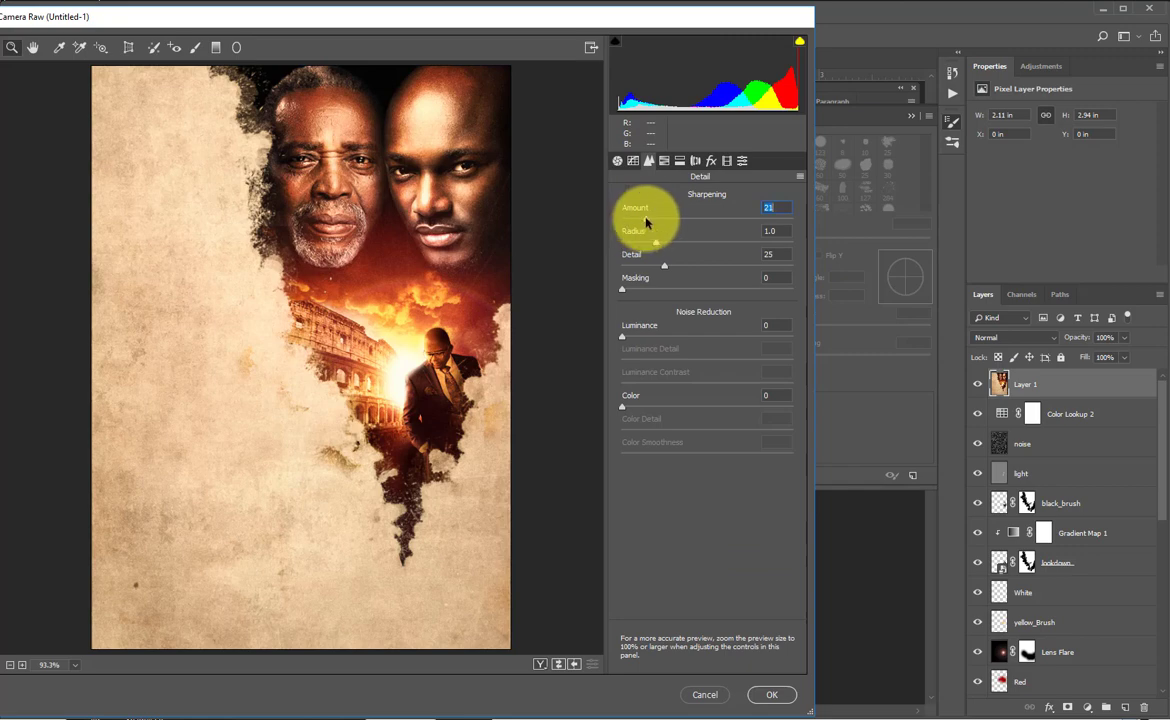
{"action": "left_click_drag", "start_coordinate": [643, 222], "coordinate": [639, 223]}
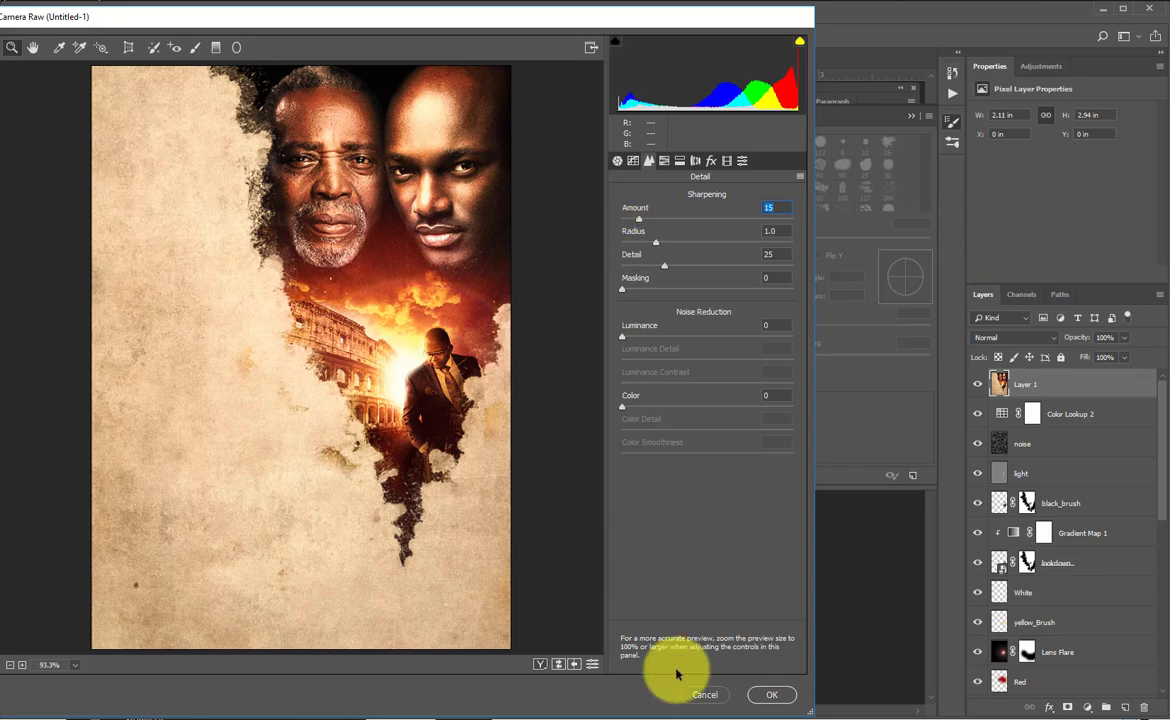
{"action": "left_click", "coordinate": [786, 698]}
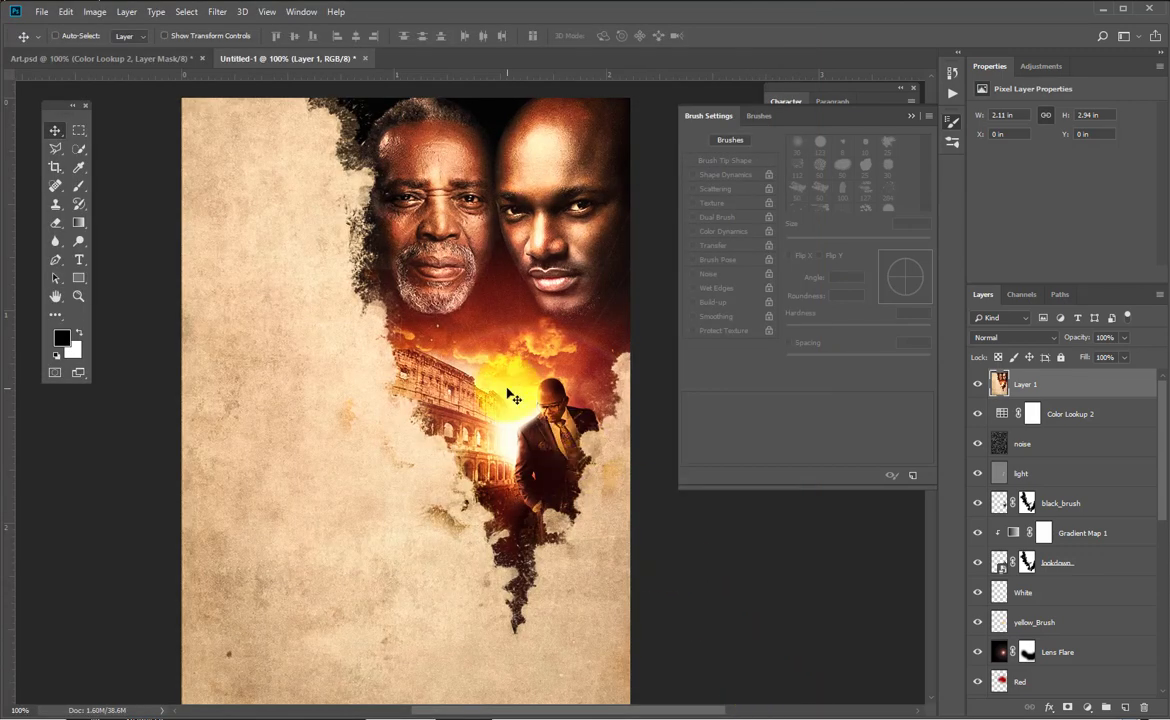
{"action": "left_click_drag", "start_coordinate": [460, 498], "coordinate": [496, 467]}
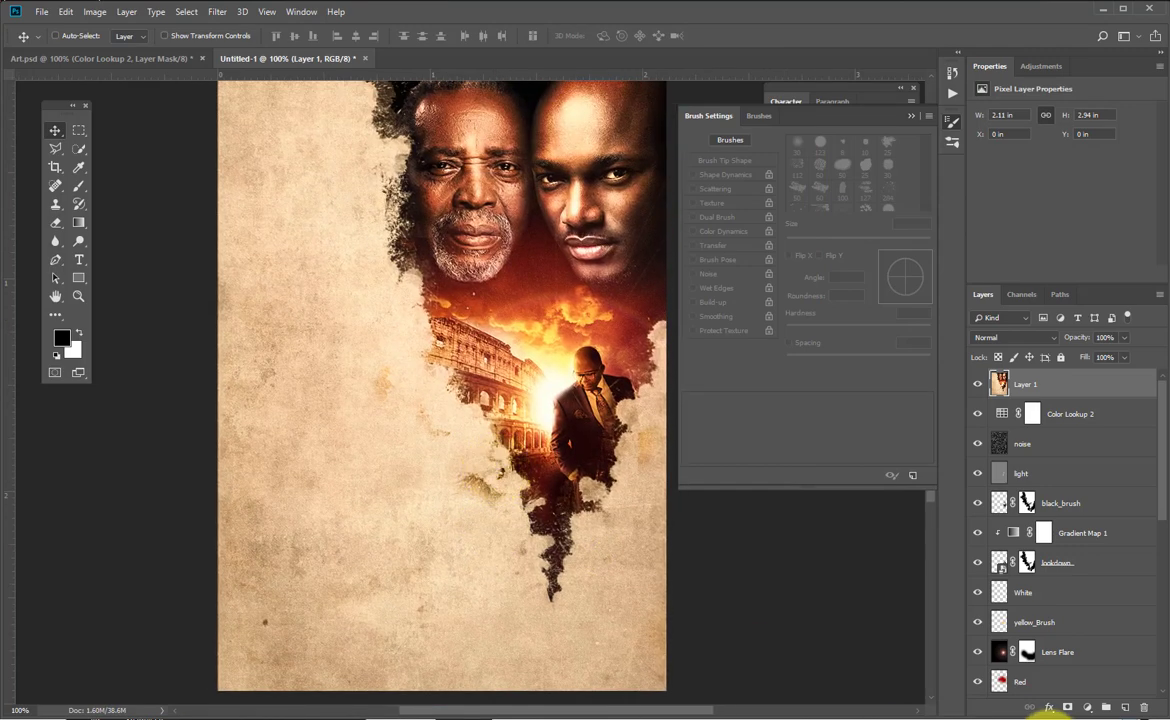
{"action": "left_click_drag", "start_coordinate": [357, 477], "coordinate": [388, 438]}
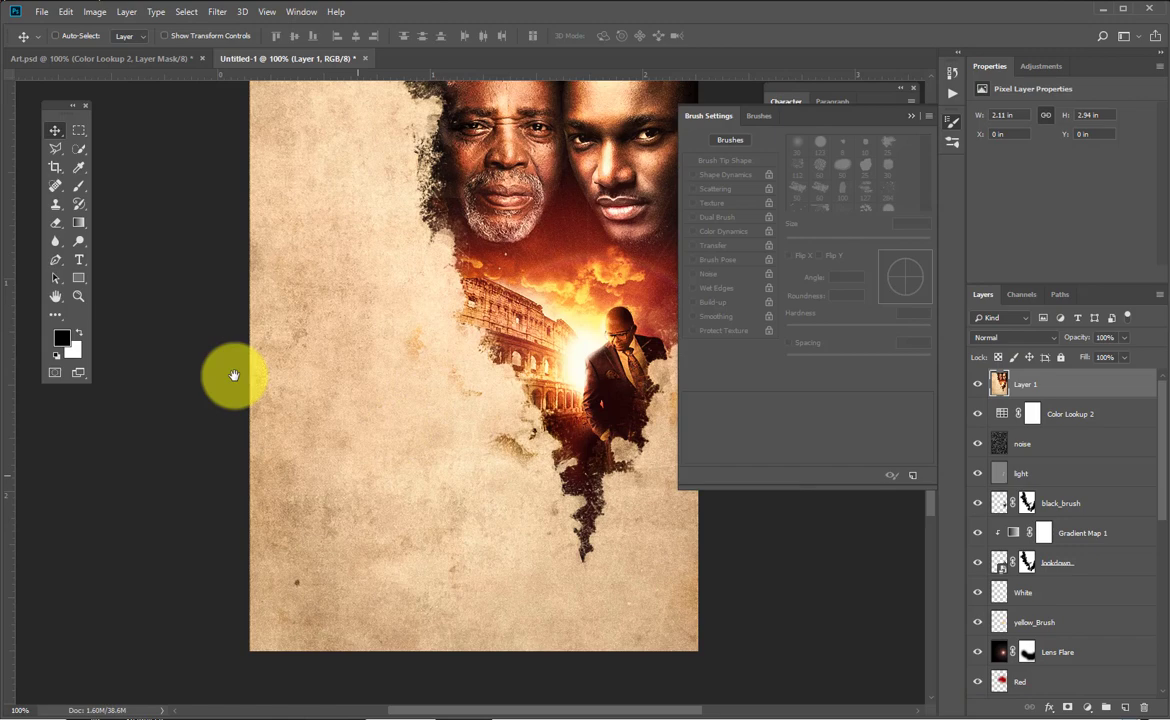
Add a text layer reading BROKEN on the parchment in the lower half of the poster.
{"action": "left_click", "coordinate": [79, 259]}
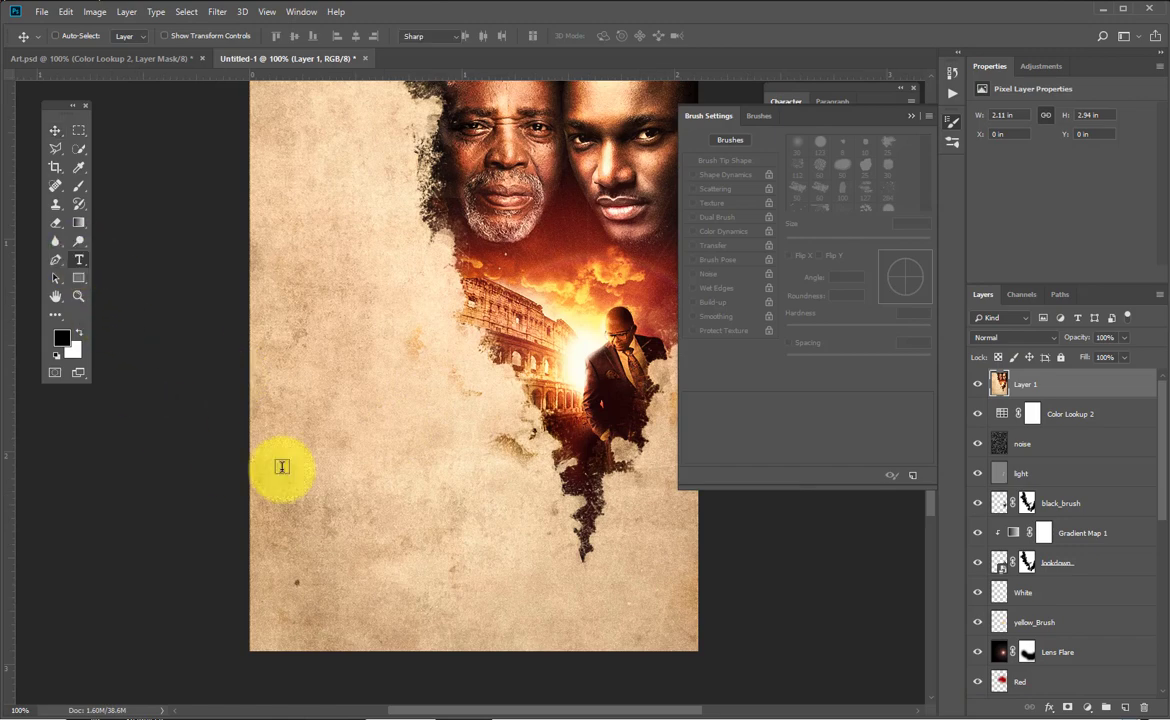
{"action": "left_click", "coordinate": [336, 464]}
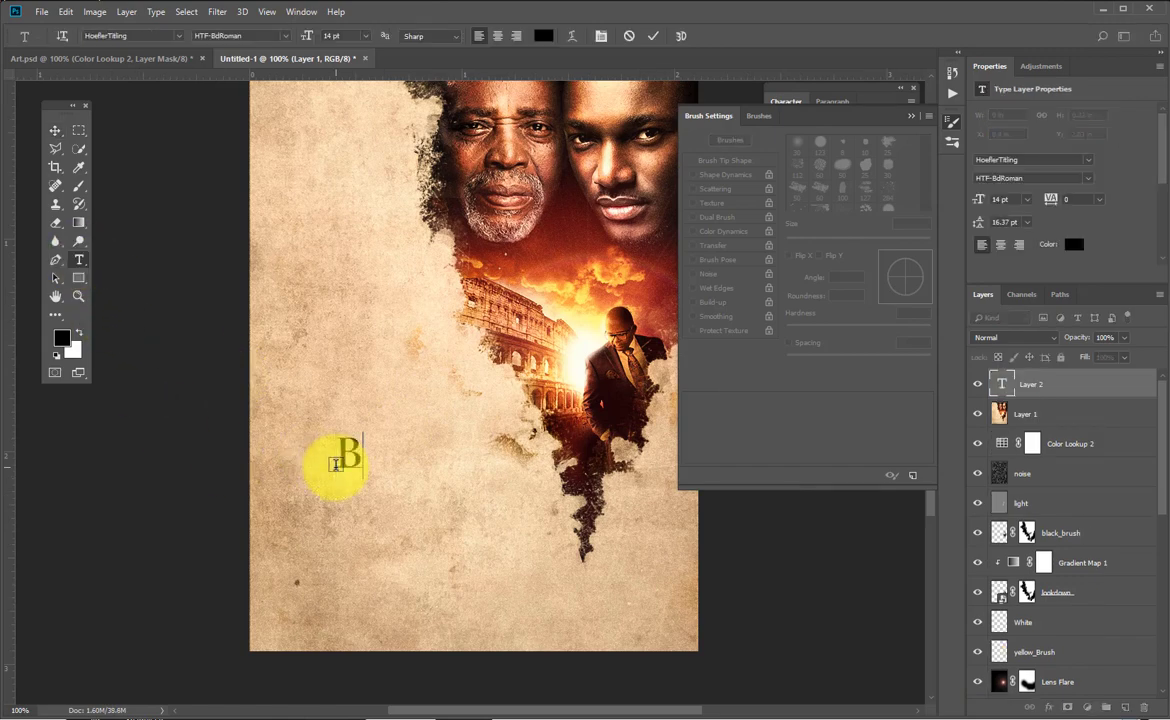
{"action": "type", "text": "BROK"}
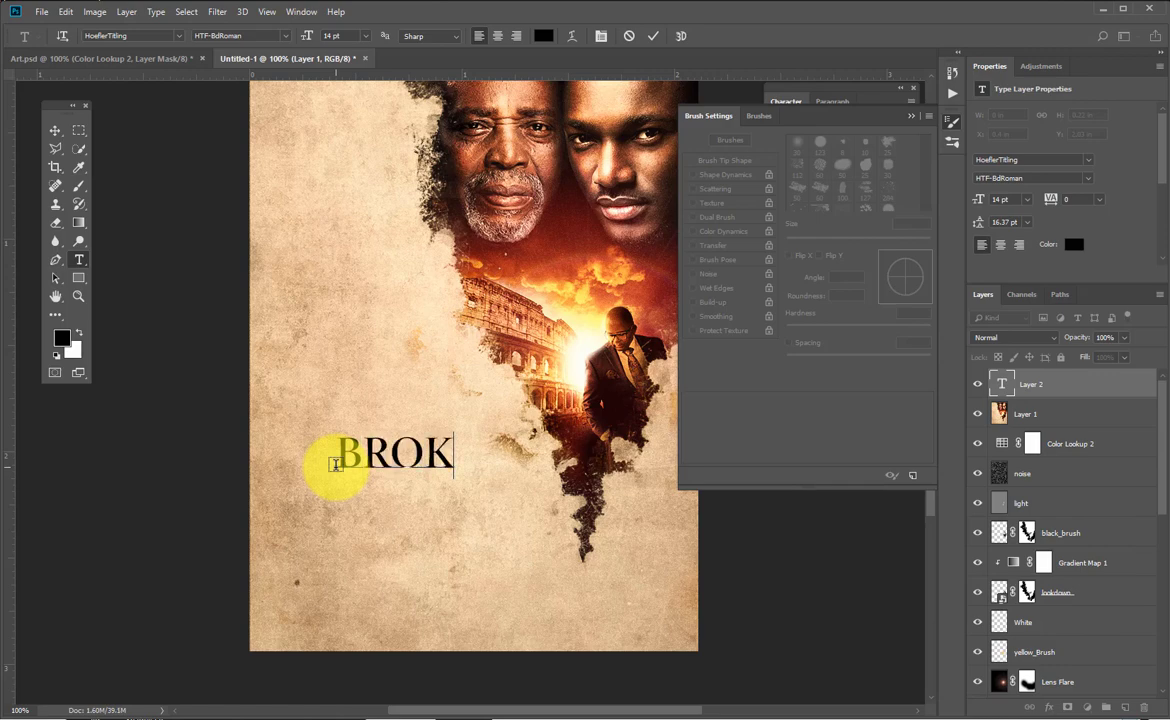
{"action": "left_click", "coordinate": [910, 116]}
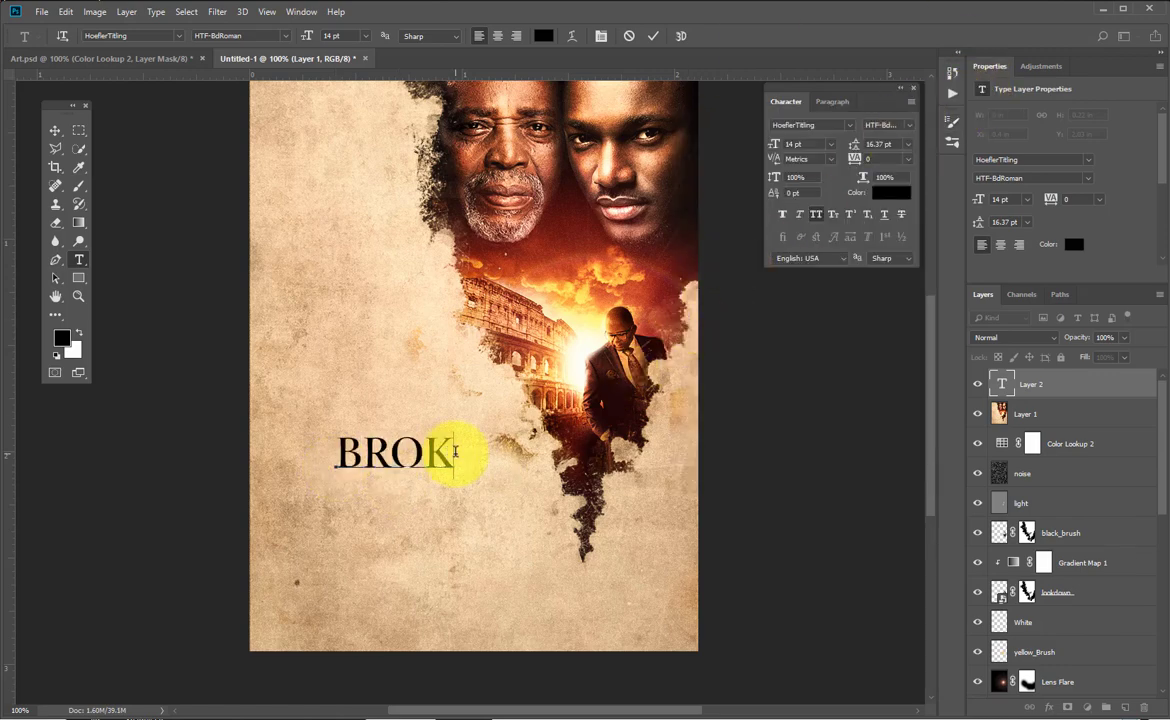
{"action": "type", "text": "KEN"}
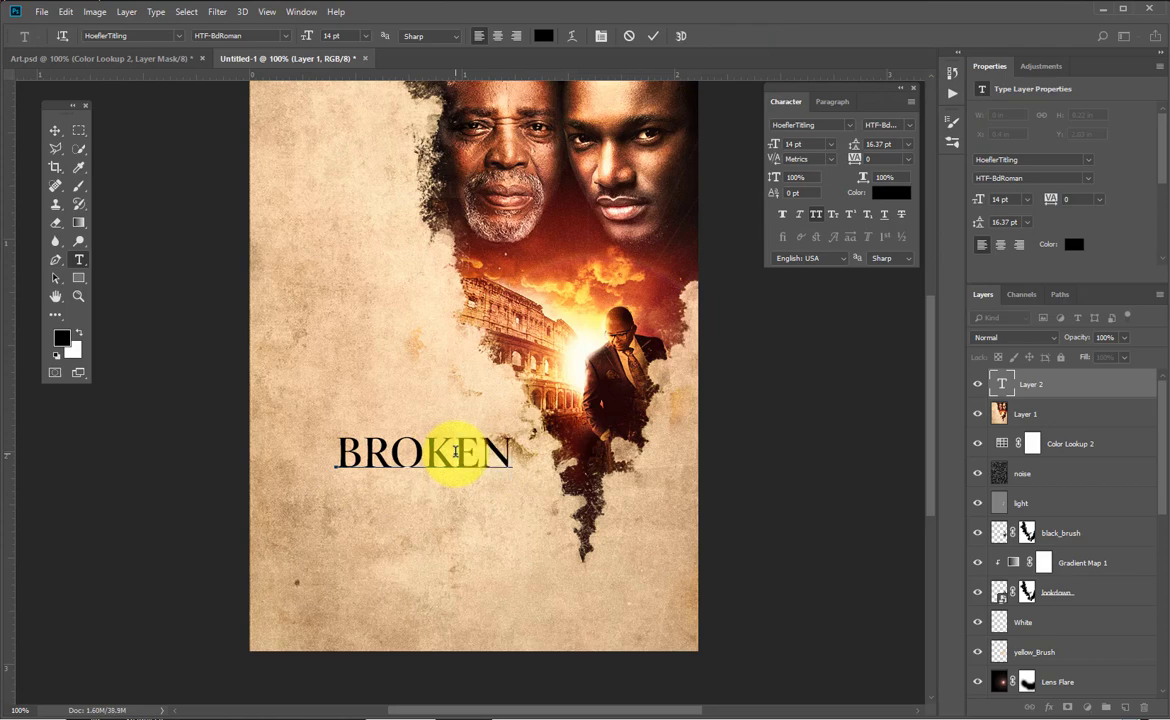
Scale the BROKEN title proportionally to about 146% and move it lower on the parchment, beside the tip of the torn scene.
{"action": "left_click", "coordinate": [55, 130]}
{"action": "key", "text": "ctrl+t"}
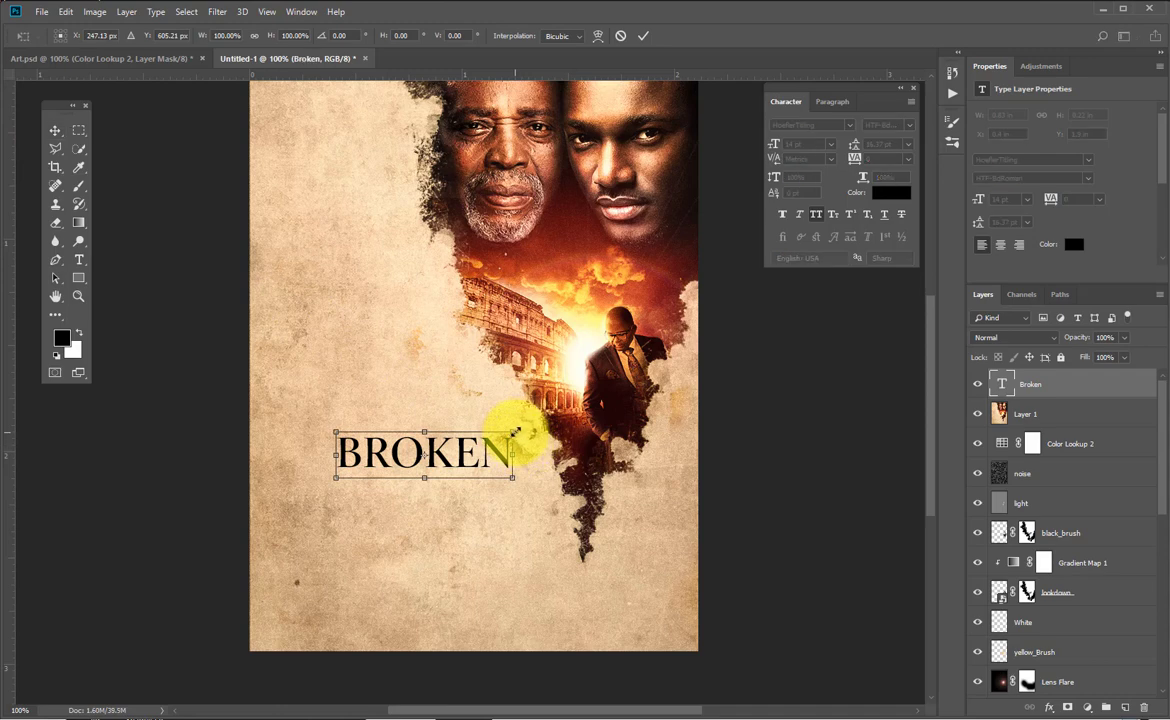
{"action": "mouse_move", "coordinate": [517, 427]}
{"action": "left_mouse_down"}
{"action": "mouse_move", "coordinate": [554, 412]}
{"action": "mouse_move", "coordinate": [535, 440]}
{"action": "left_mouse_up"}
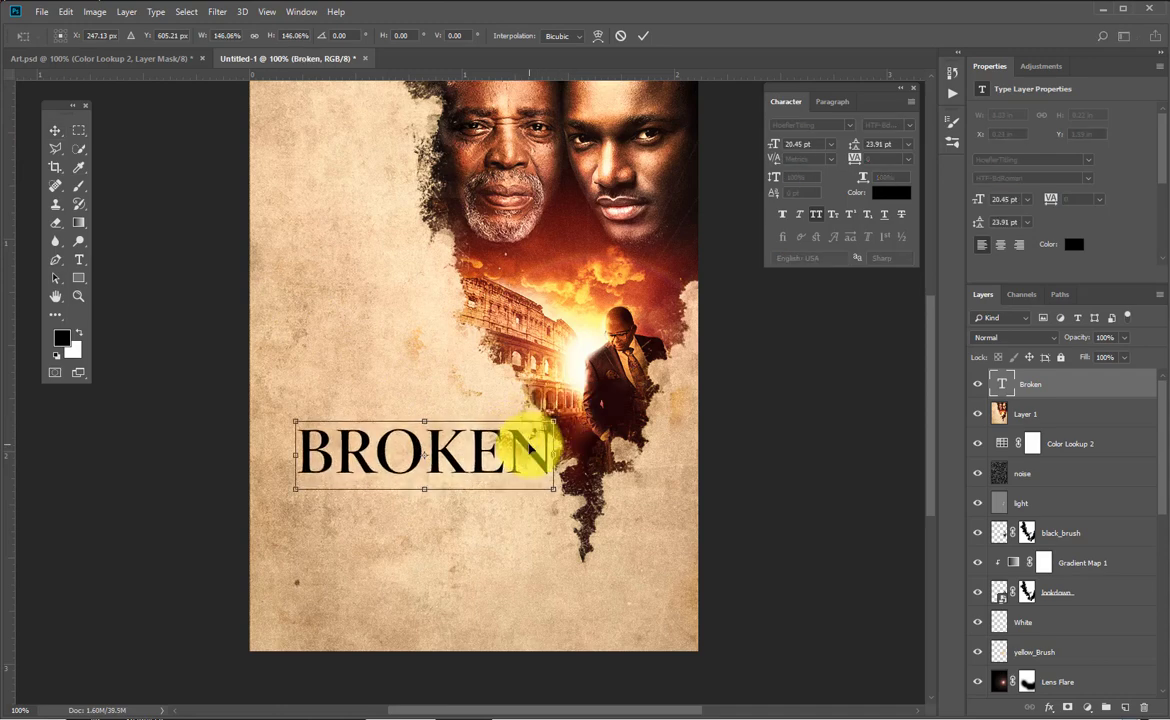
{"action": "left_click_drag", "start_coordinate": [463, 488], "coordinate": [461, 530]}
{"action": "key", "text": "Return"}
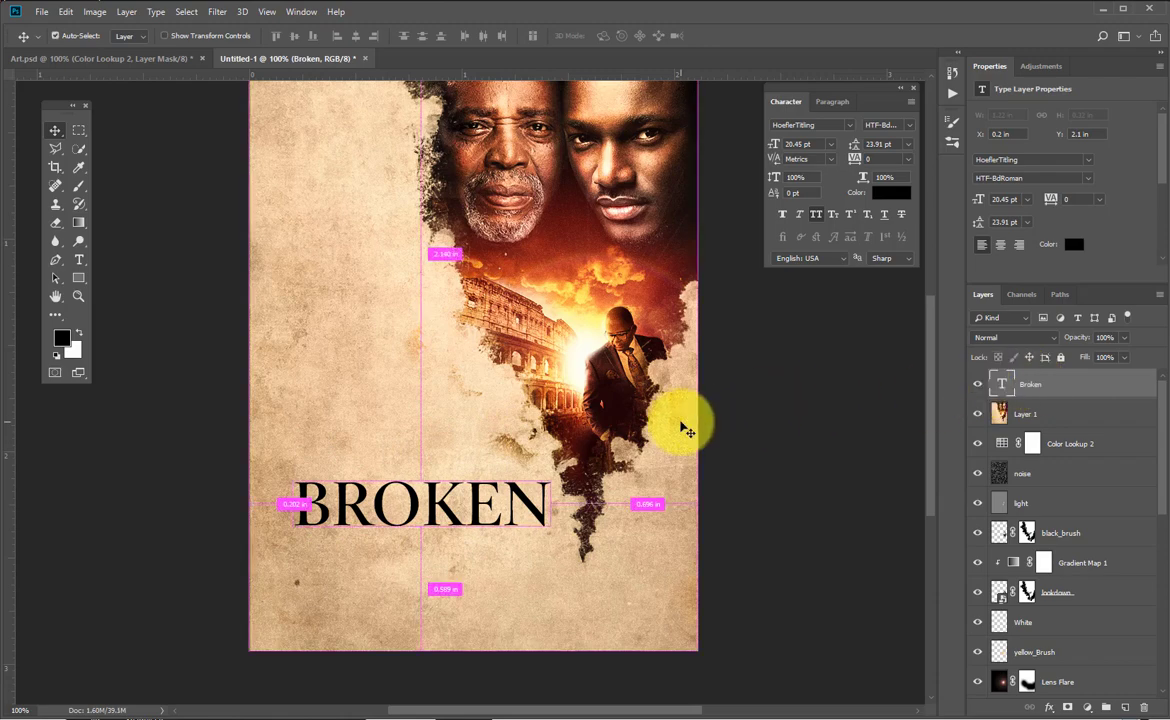
Color the BROKEN title dark red #841e14 and shift it slightly down.
{"action": "left_click", "coordinate": [887, 196]}
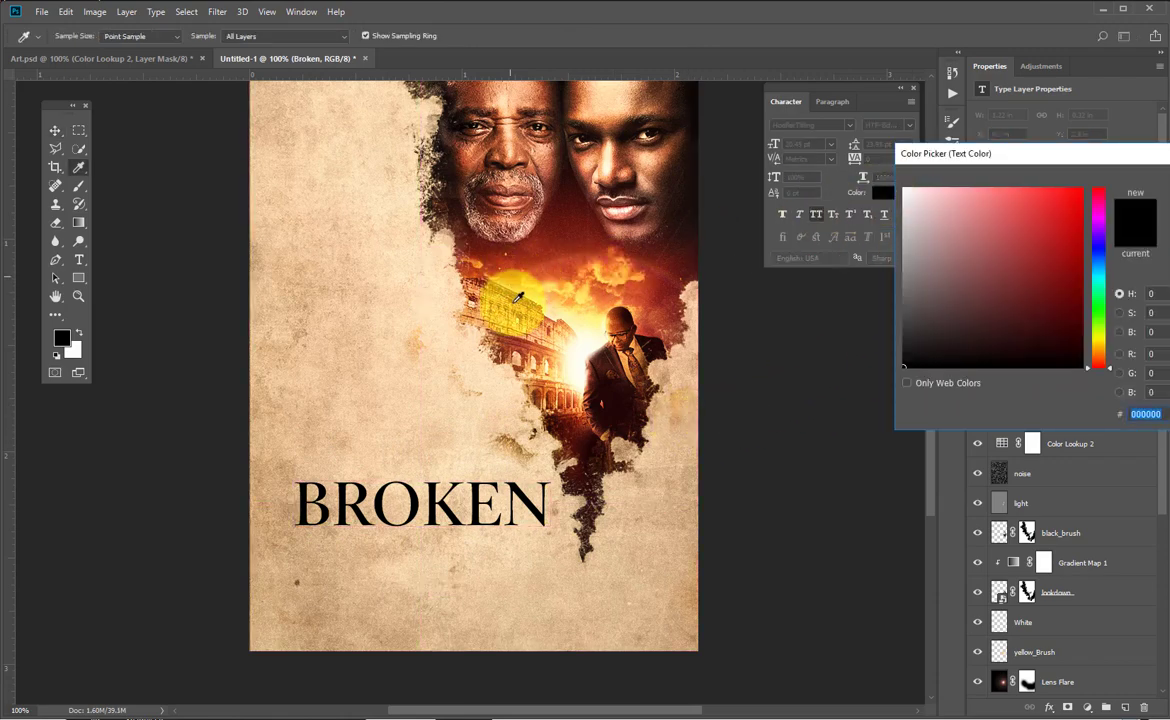
{"action": "mouse_move", "coordinate": [490, 285]}
{"action": "left_mouse_down"}
{"action": "mouse_move", "coordinate": [527, 323]}
{"action": "mouse_move", "coordinate": [653, 366]}
{"action": "mouse_move", "coordinate": [535, 235]}
{"action": "mouse_move", "coordinate": [543, 214]}
{"action": "mouse_move", "coordinate": [752, 294]}
{"action": "mouse_move", "coordinate": [1008, 269]}
{"action": "mouse_move", "coordinate": [1058, 292]}
{"action": "mouse_move", "coordinate": [1062, 272]}
{"action": "mouse_move", "coordinate": [1057, 280]}
{"action": "left_mouse_up"}
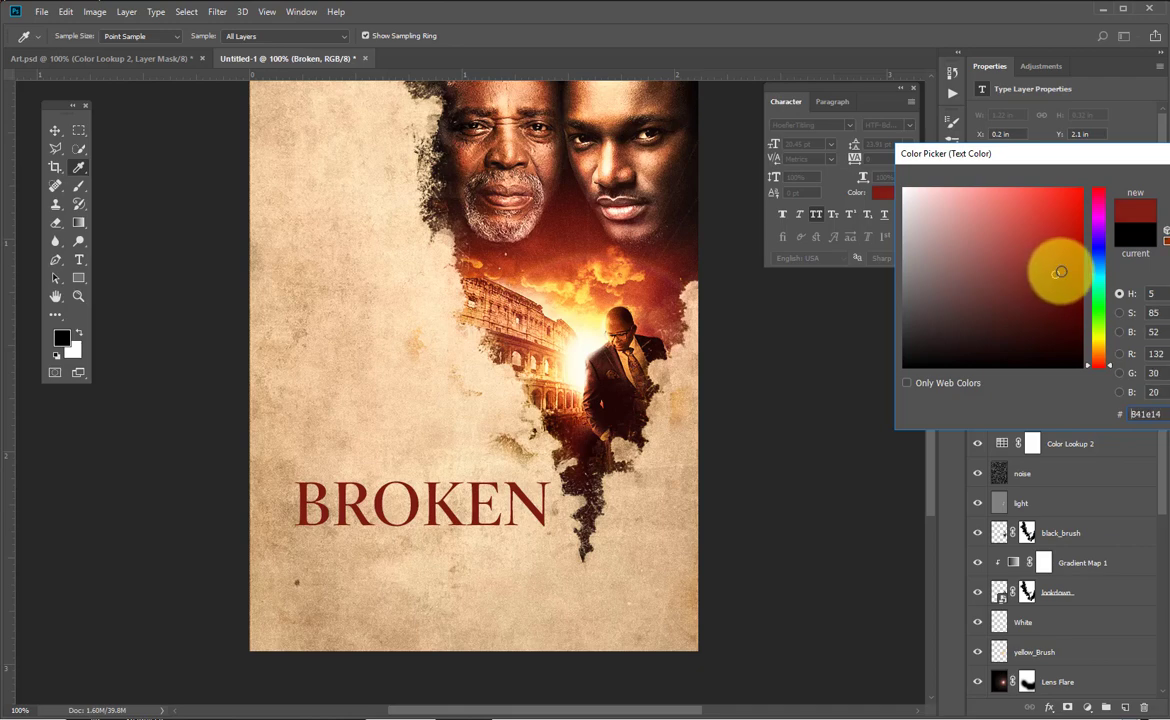
{"action": "key", "text": "Return"}
{"action": "left_click", "coordinate": [456, 507]}
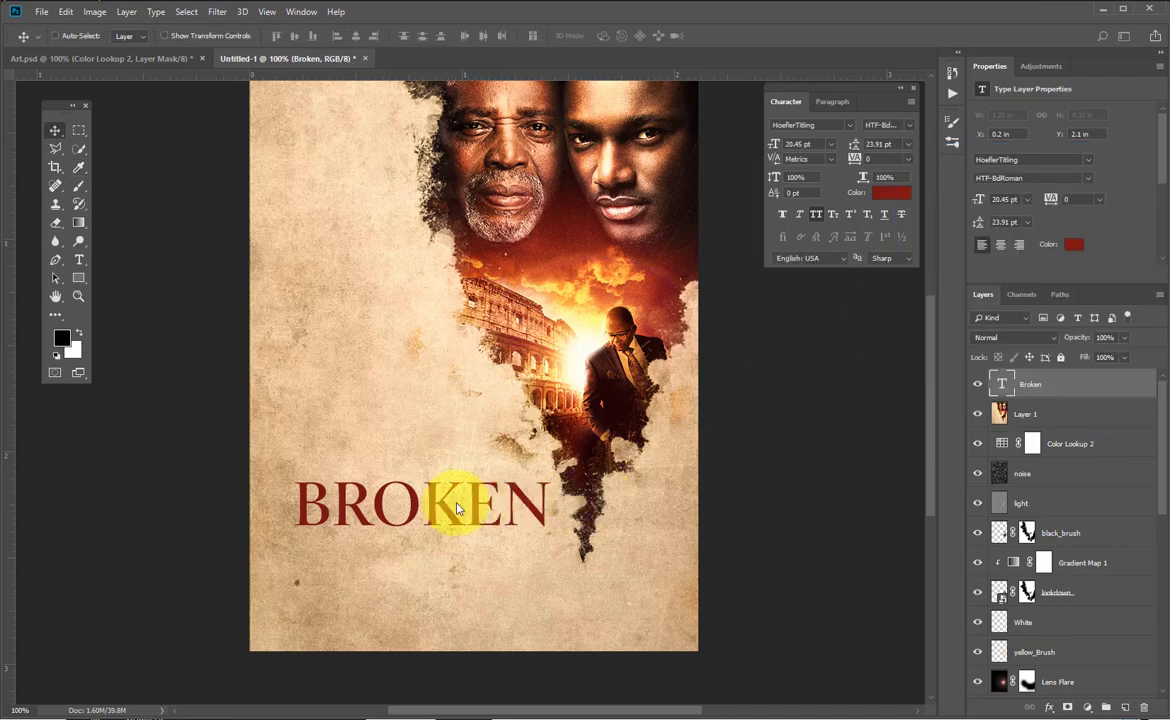
{"action": "left_click_drag", "start_coordinate": [452, 508], "coordinate": [538, 502]}
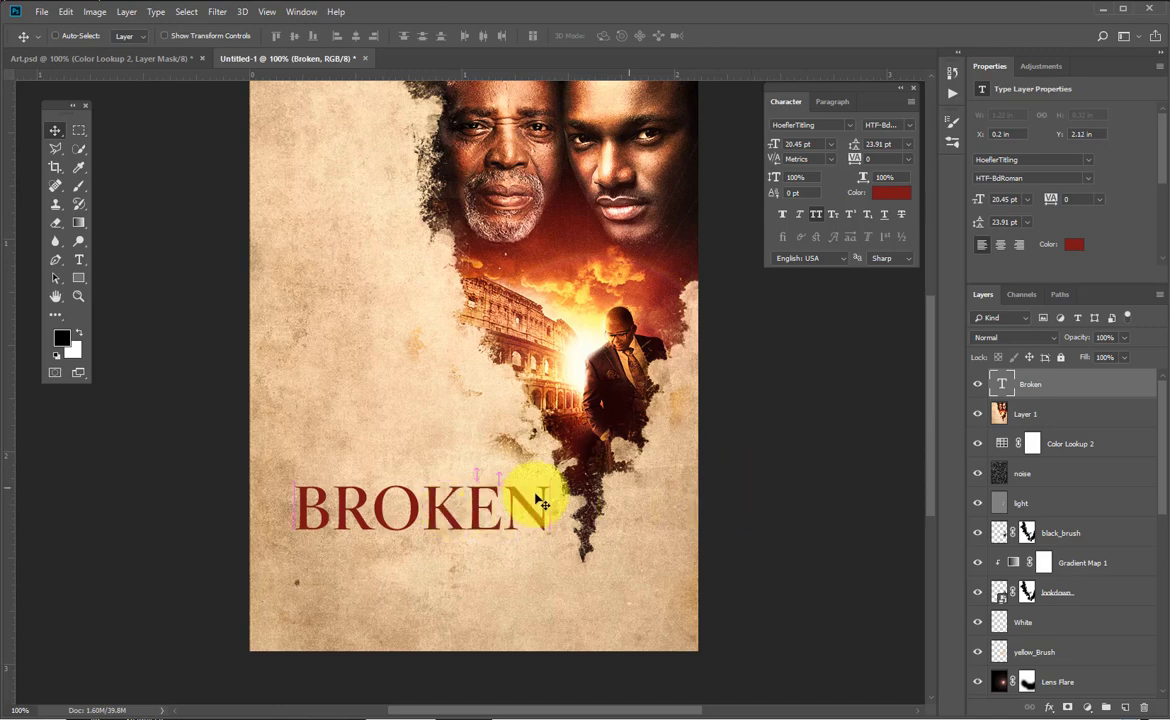
Duplicate the BROKEN text layer, hide the original, and rasterize the copy.
{"action": "key", "text": "ctrl+j"}
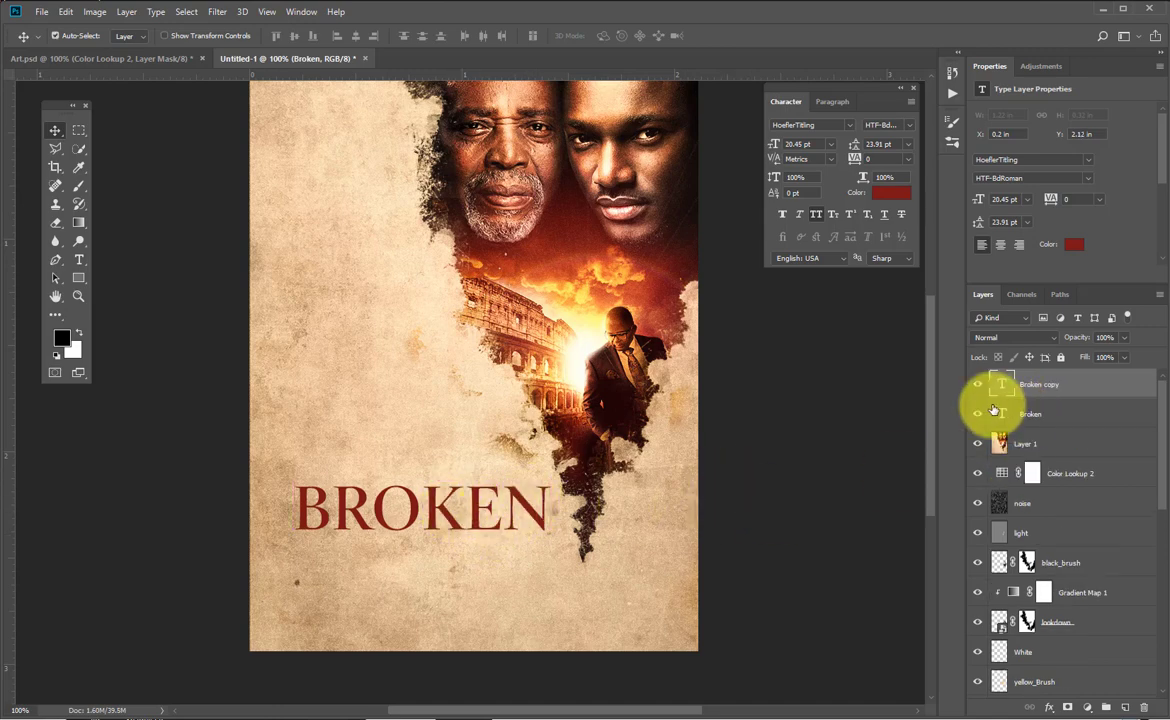
{"action": "left_click", "coordinate": [977, 413]}
{"action": "right_click", "coordinate": [1040, 386]}
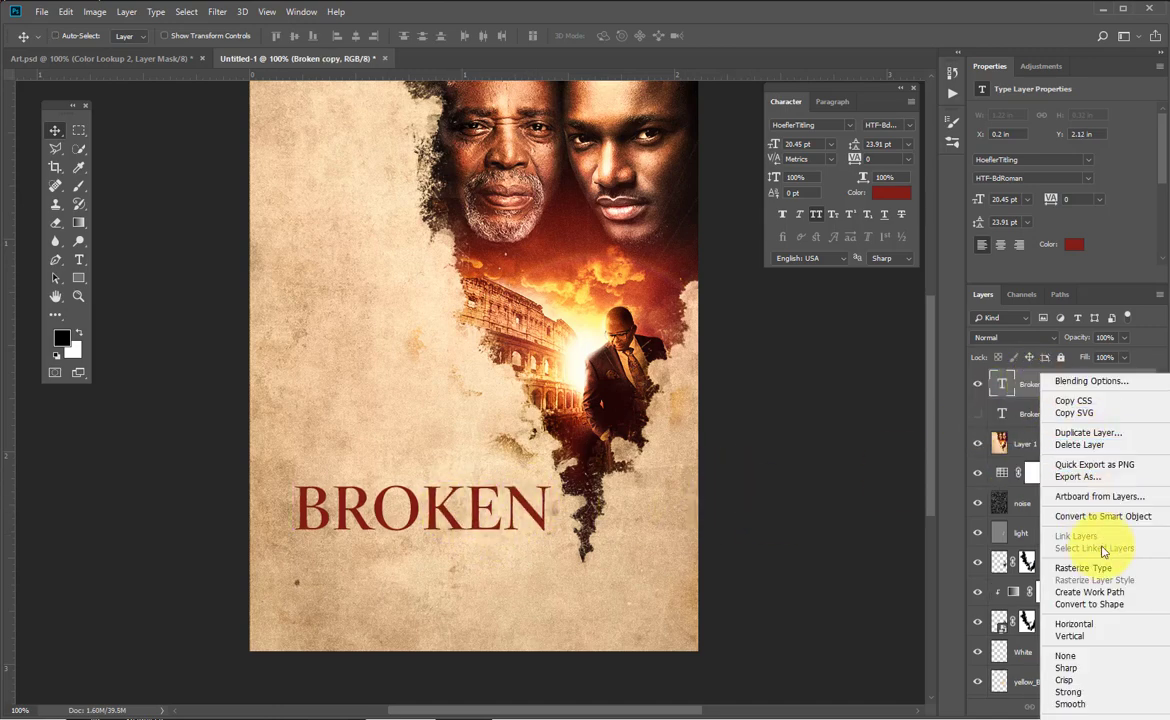
{"action": "left_click", "coordinate": [446, 328]}
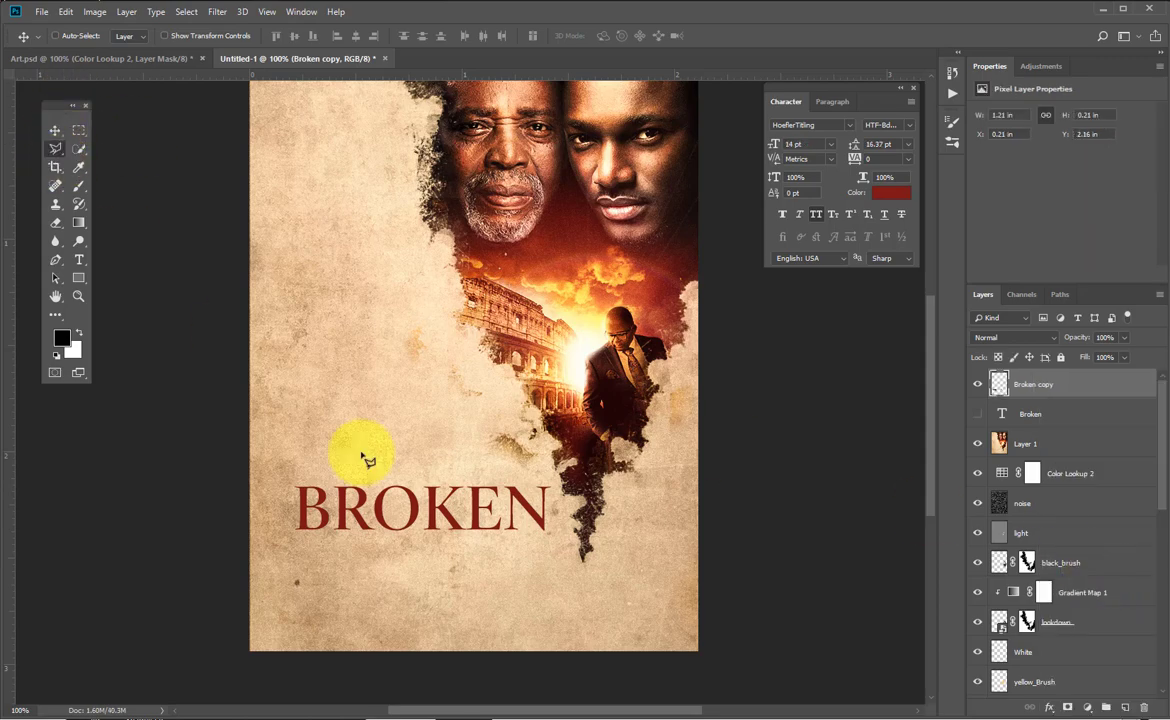
Select the upper half of the letter O with the Polygonal Lasso, giving the selection a jagged zigzag edge across both strokes.
{"action": "mouse_move", "coordinate": [400, 517]}
{"action": "left_mouse_down"}
{"action": "mouse_move", "coordinate": [620, 549]}
{"action": "mouse_move", "coordinate": [630, 391]}
{"action": "left_mouse_up"}
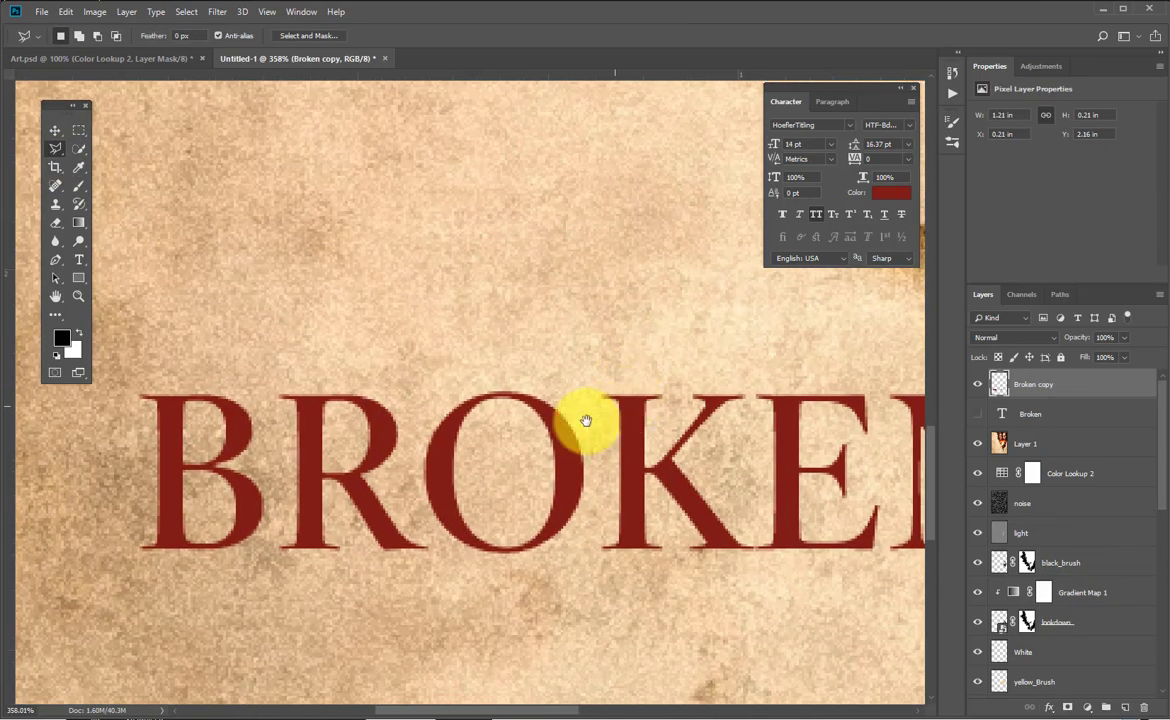
{"action": "left_click", "coordinate": [412, 462]}
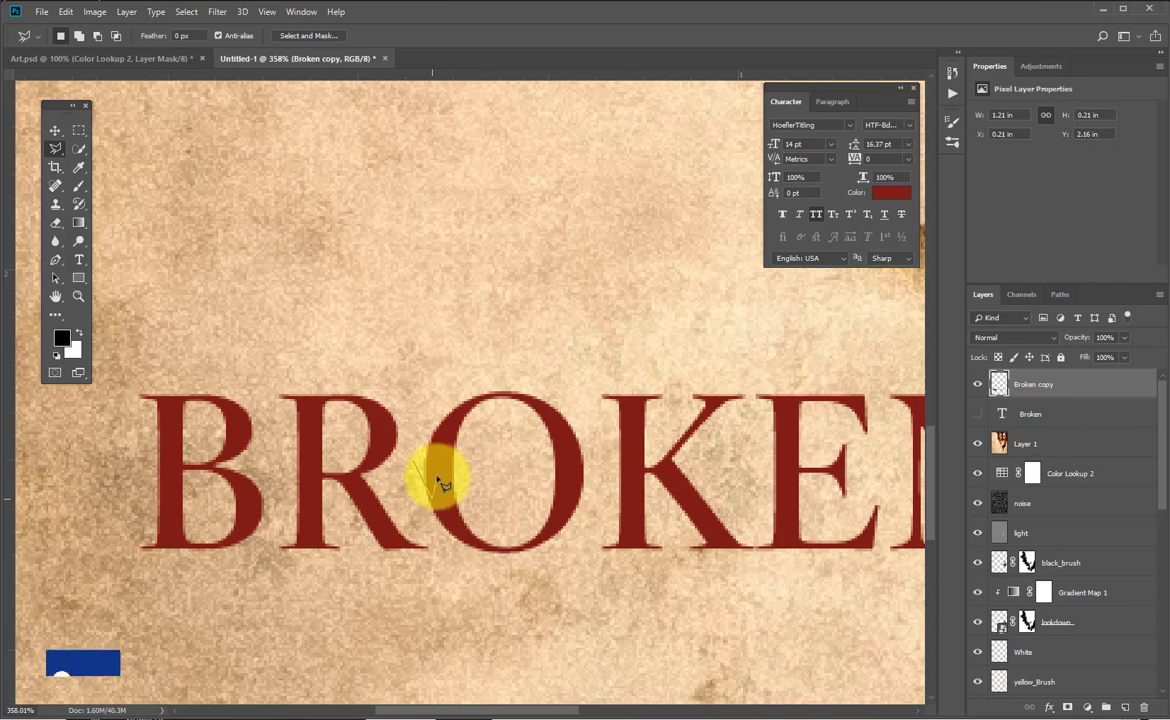
{"action": "left_click", "coordinate": [437, 478]}
{"action": "left_click", "coordinate": [441, 490]}
{"action": "left_click", "coordinate": [445, 470]}
{"action": "left_click", "coordinate": [453, 504]}
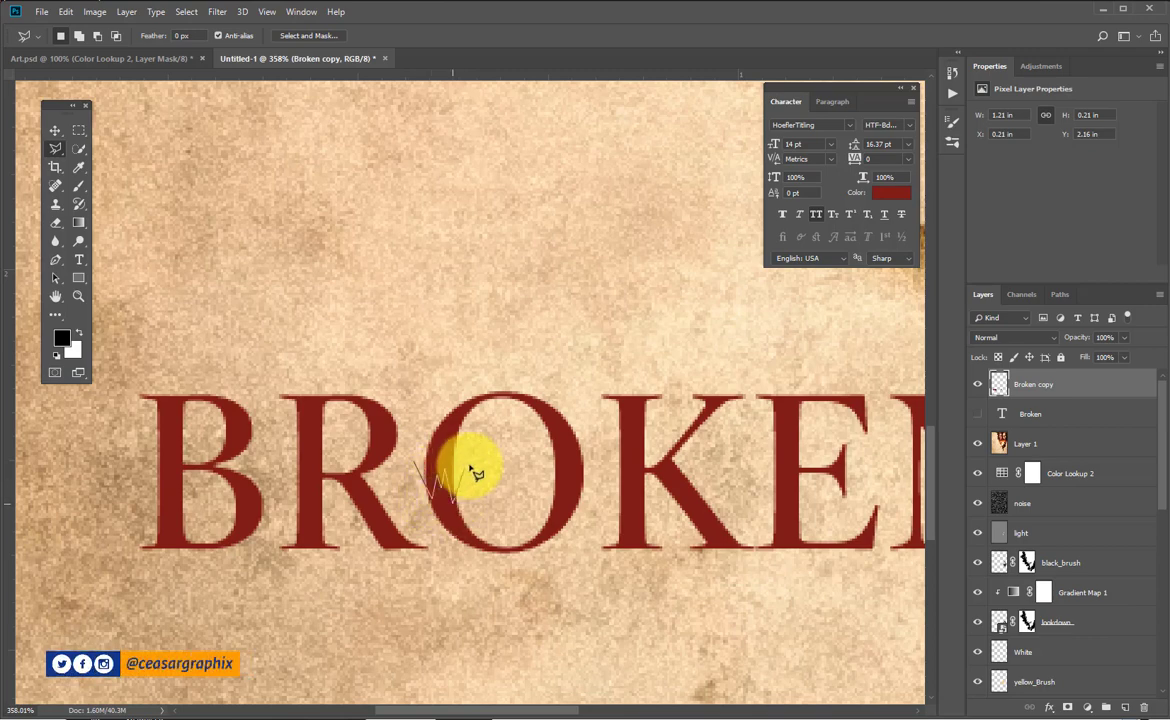
{"action": "left_click", "coordinate": [478, 458]}
{"action": "left_click", "coordinate": [544, 462]}
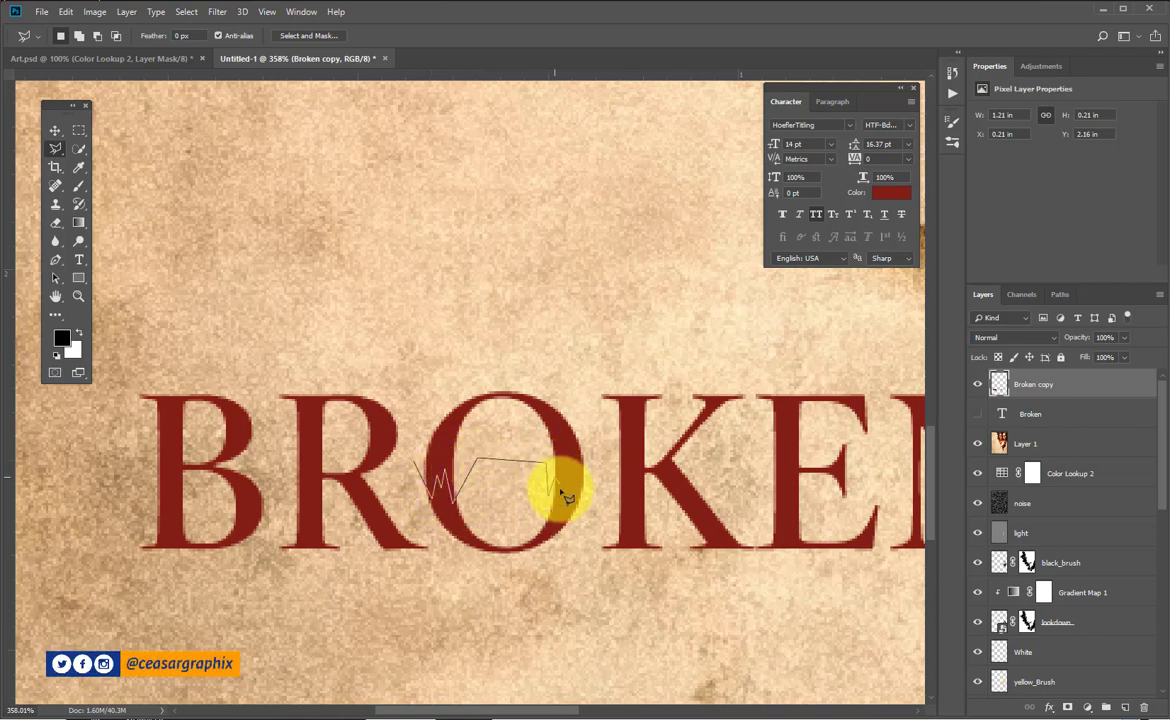
{"action": "left_click", "coordinate": [569, 492]}
{"action": "left_click", "coordinate": [576, 449]}
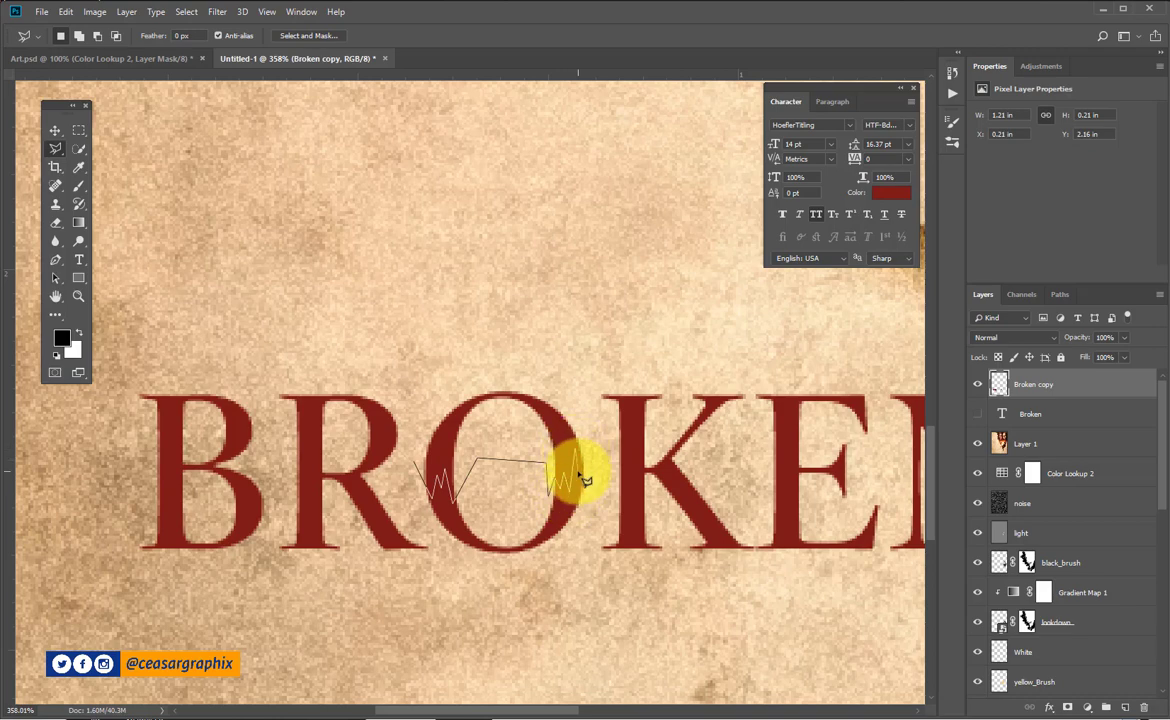
{"action": "left_click", "coordinate": [580, 471]}
{"action": "left_click", "coordinate": [590, 457]}
{"action": "left_click", "coordinate": [459, 329]}
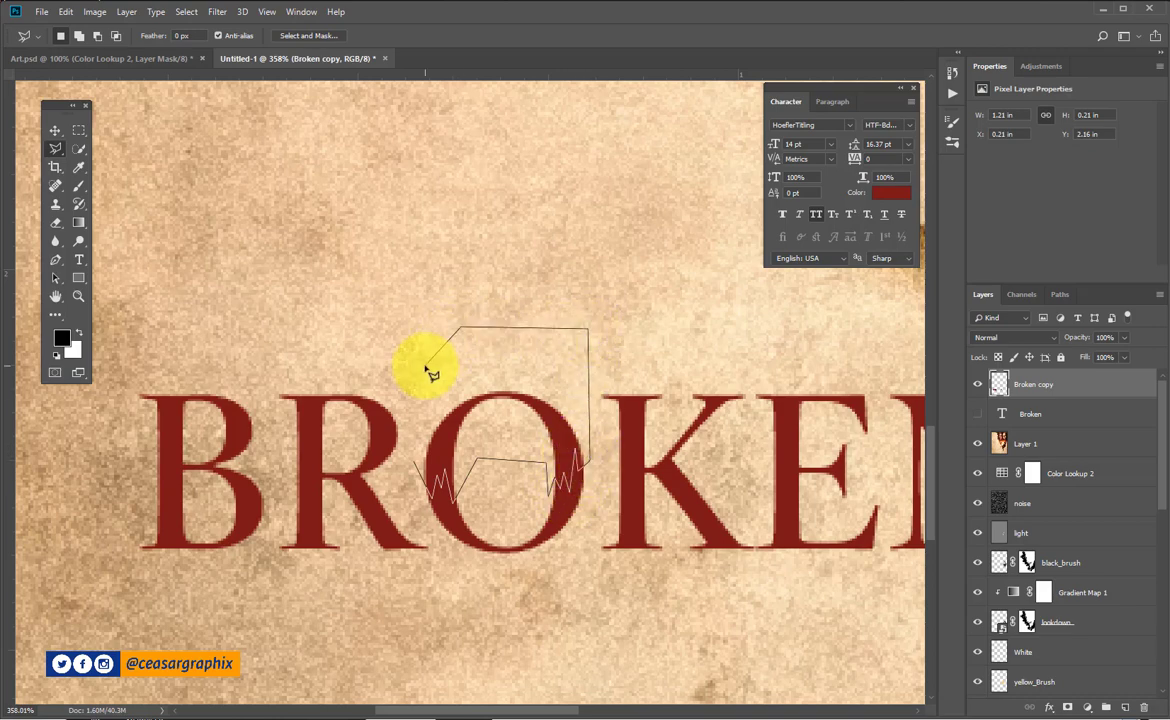
{"action": "double_click", "coordinate": [425, 366]}
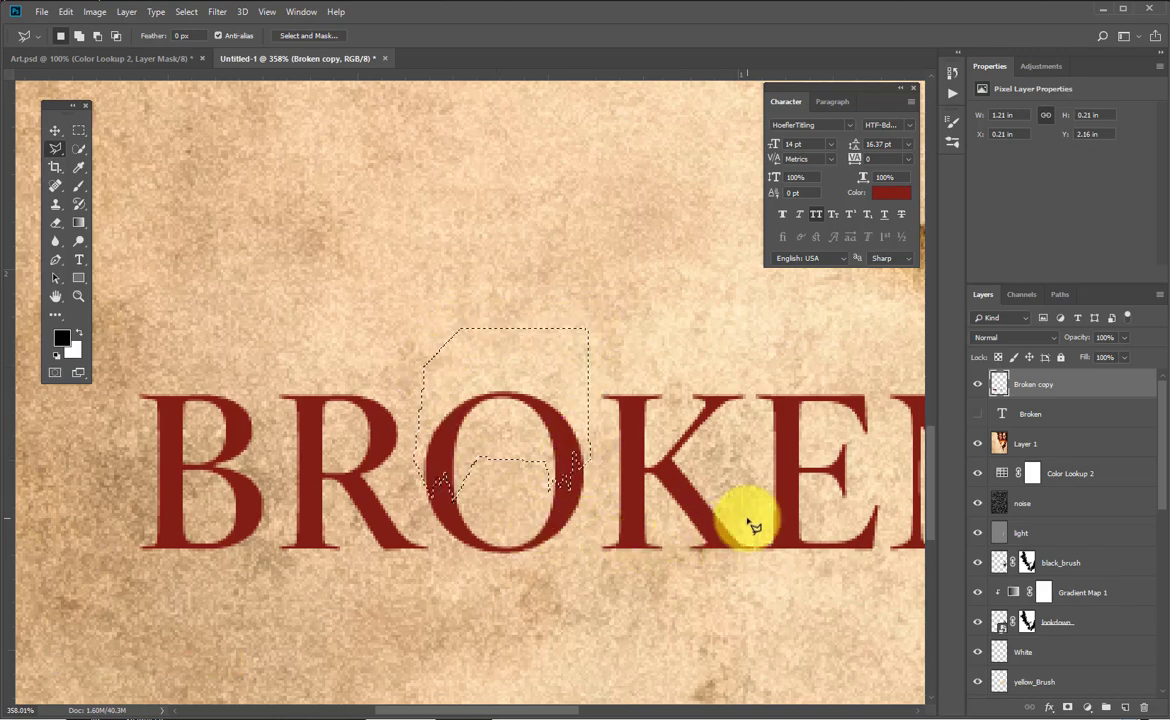
Cut the selected upper half of the O to a new layer and shift it slightly up and left to open the crack.
{"action": "key", "text": "ctrl+j"}
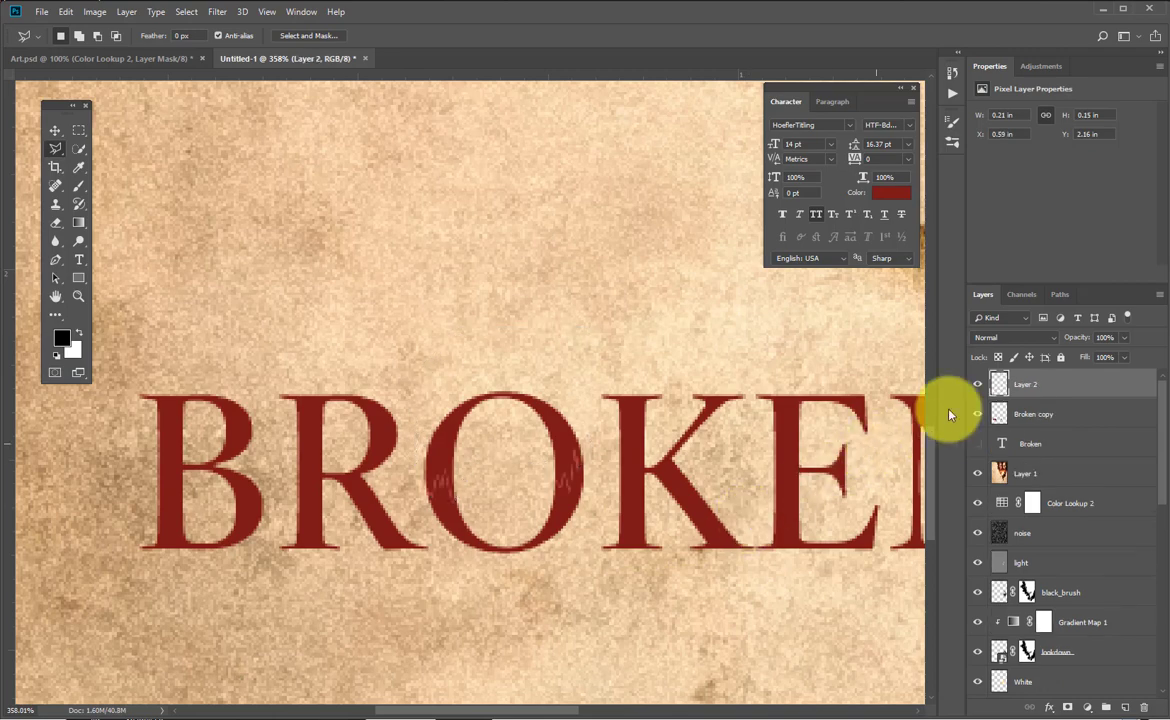
{"action": "left_click", "coordinate": [978, 414]}
{"action": "left_click", "coordinate": [979, 414]}
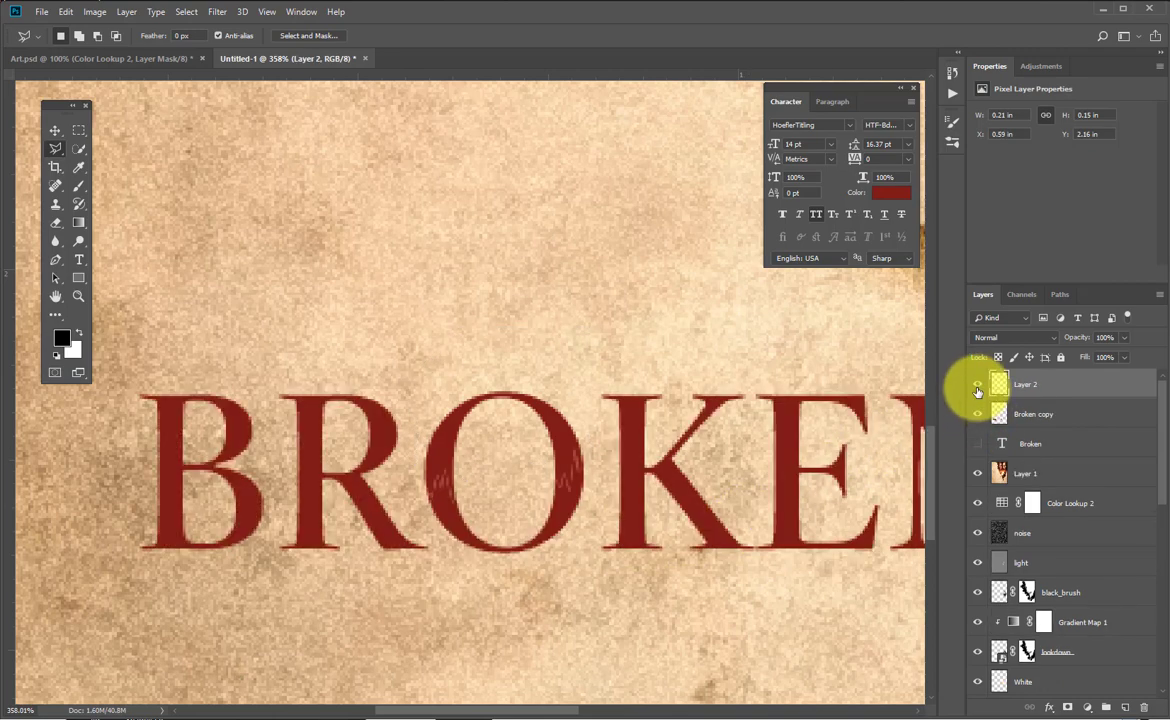
{"action": "left_click", "coordinate": [977, 386]}
{"action": "left_click", "coordinate": [977, 386]}
{"action": "left_click", "coordinate": [978, 385]}
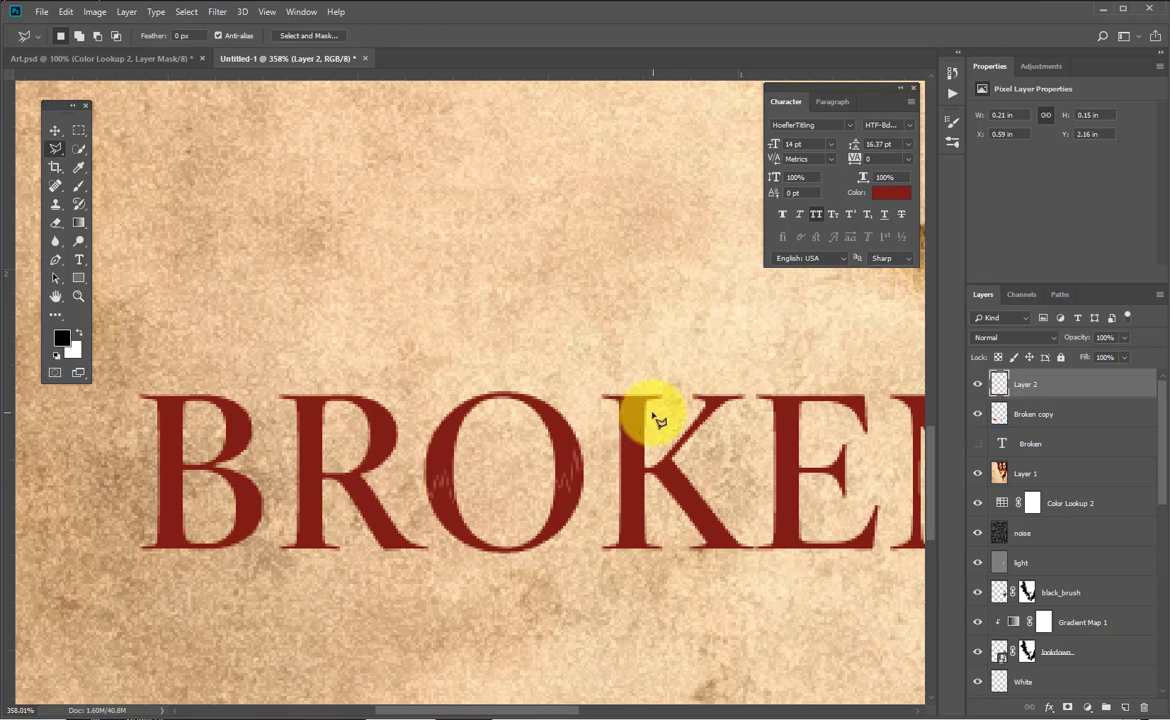
{"action": "key", "text": "v"}
{"action": "mouse_move", "coordinate": [557, 432]}
{"action": "left_mouse_down"}
{"action": "mouse_move", "coordinate": [550, 420]}
{"action": "mouse_move", "coordinate": [612, 446]}
{"action": "mouse_move", "coordinate": [575, 444]}
{"action": "left_mouse_up"}
Lasso a small shard on the inner edge of the O's right stroke and cut it from Layer 2 to its own layer.
{"action": "left_click", "coordinate": [58, 150]}
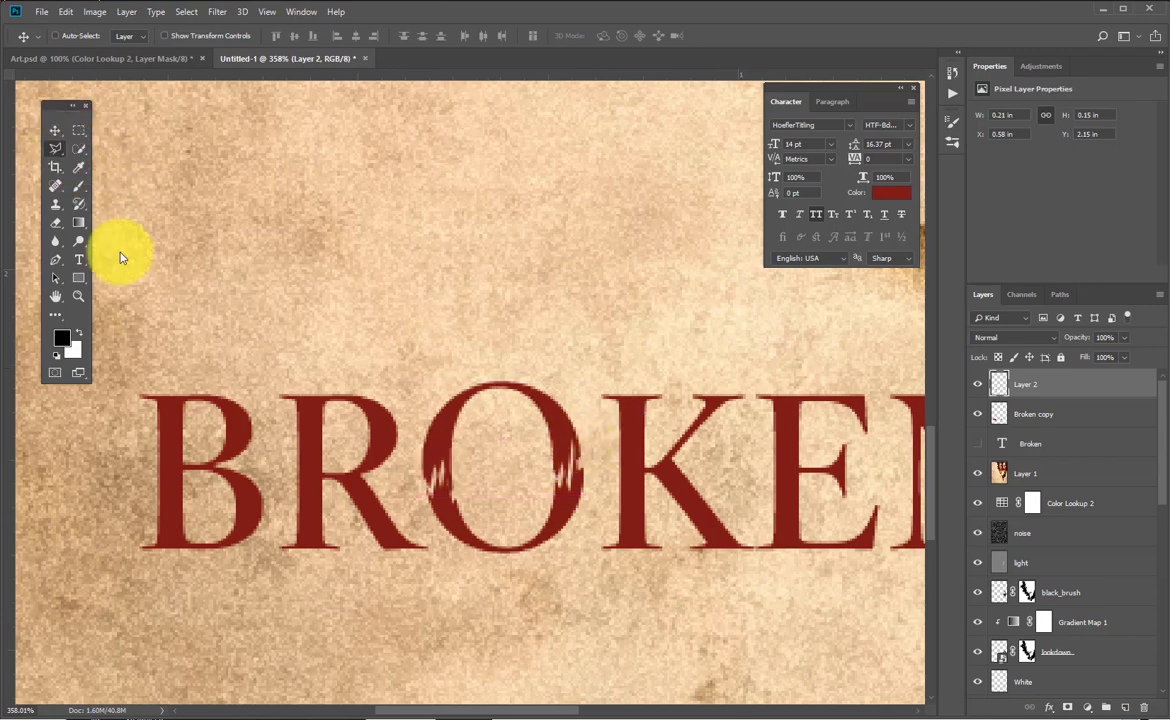
{"action": "mouse_move", "coordinate": [540, 442]}
{"action": "left_mouse_down"}
{"action": "mouse_move", "coordinate": [565, 472]}
{"action": "mouse_move", "coordinate": [550, 484]}
{"action": "mouse_move", "coordinate": [538, 466]}
{"action": "left_mouse_up"}
{"action": "left_click", "coordinate": [980, 388]}
{"action": "left_click", "coordinate": [979, 388]}
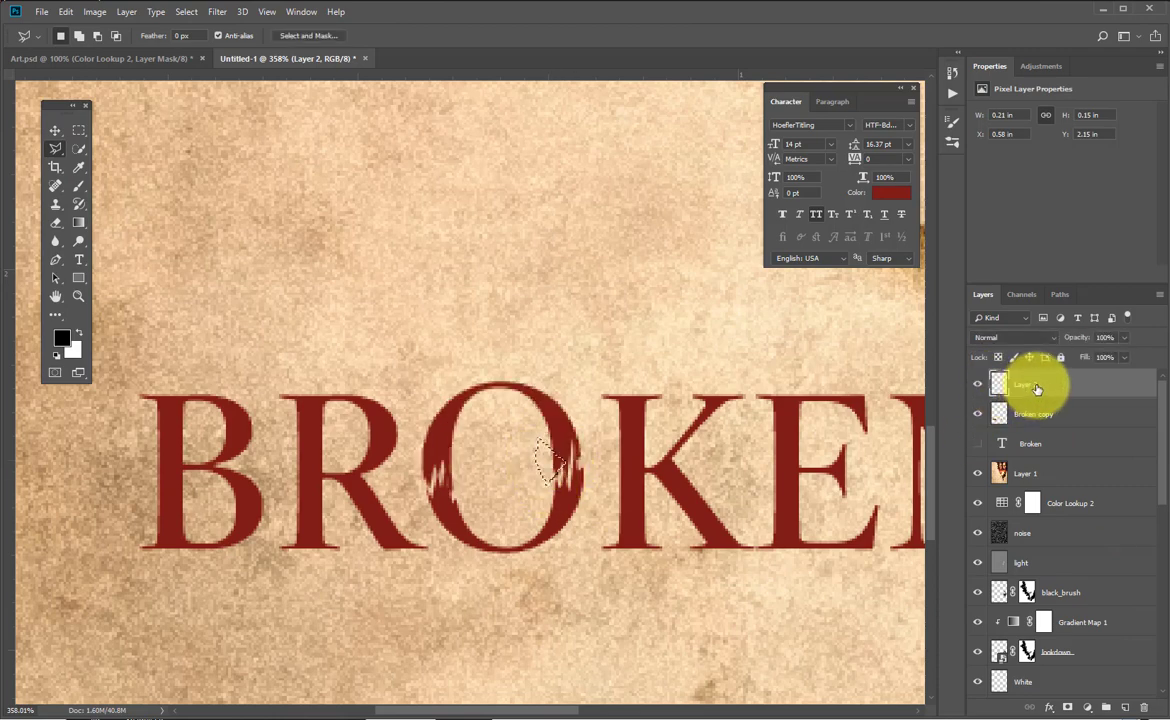
{"action": "key", "text": "v"}
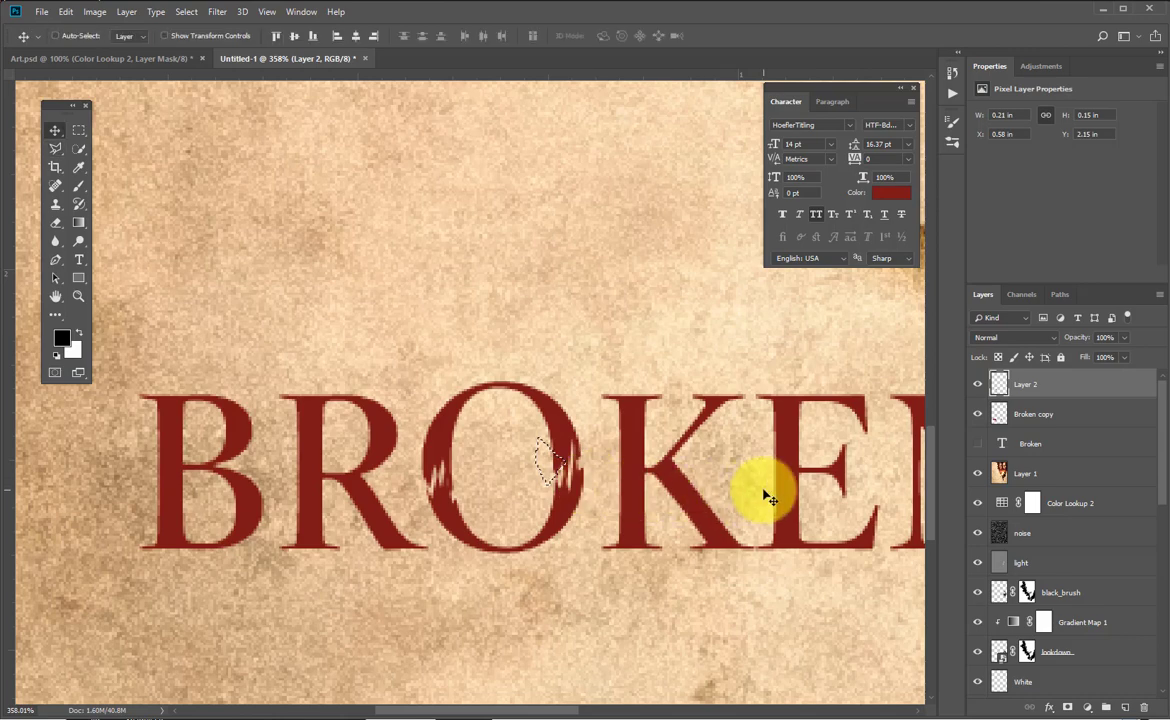
{"action": "key", "text": "Left"}
{"action": "key", "text": "ctrl+j"}
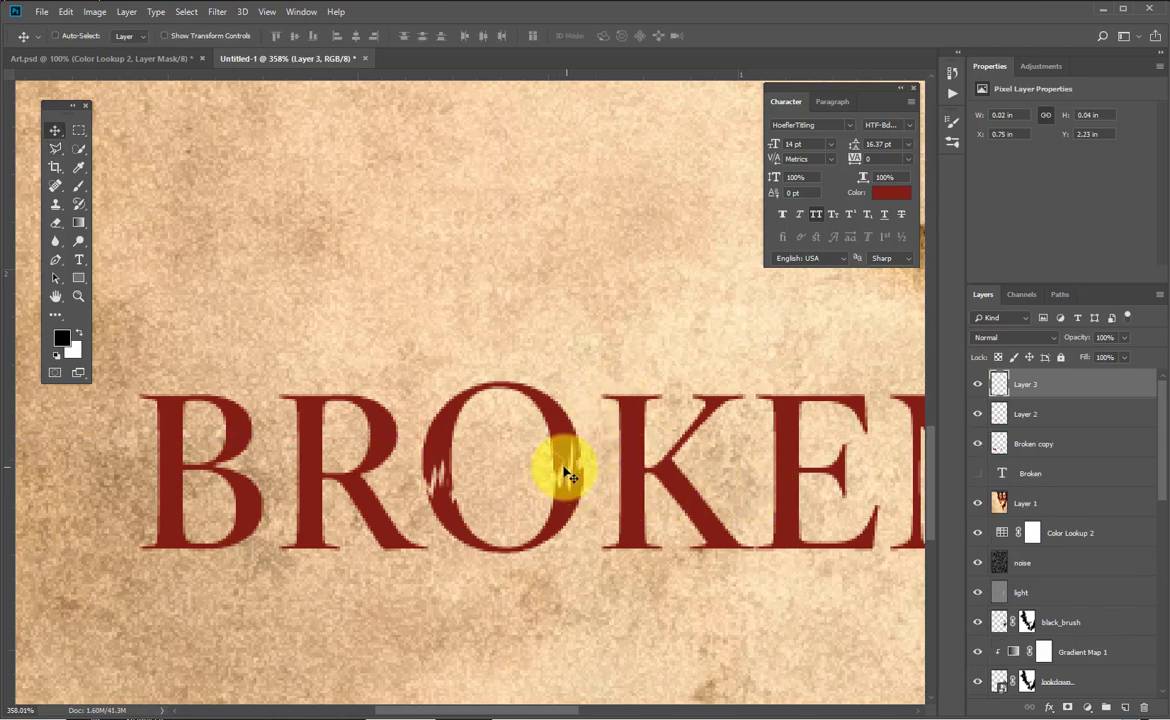
Move the right-stroke shard slightly toward the inside of the O and rotate it counterclockwise.
{"action": "mouse_move", "coordinate": [556, 476]}
{"action": "left_mouse_down"}
{"action": "mouse_move", "coordinate": [586, 500]}
{"action": "mouse_move", "coordinate": [617, 467]}
{"action": "left_mouse_up"}
{"action": "key", "text": "ctrl+t"}
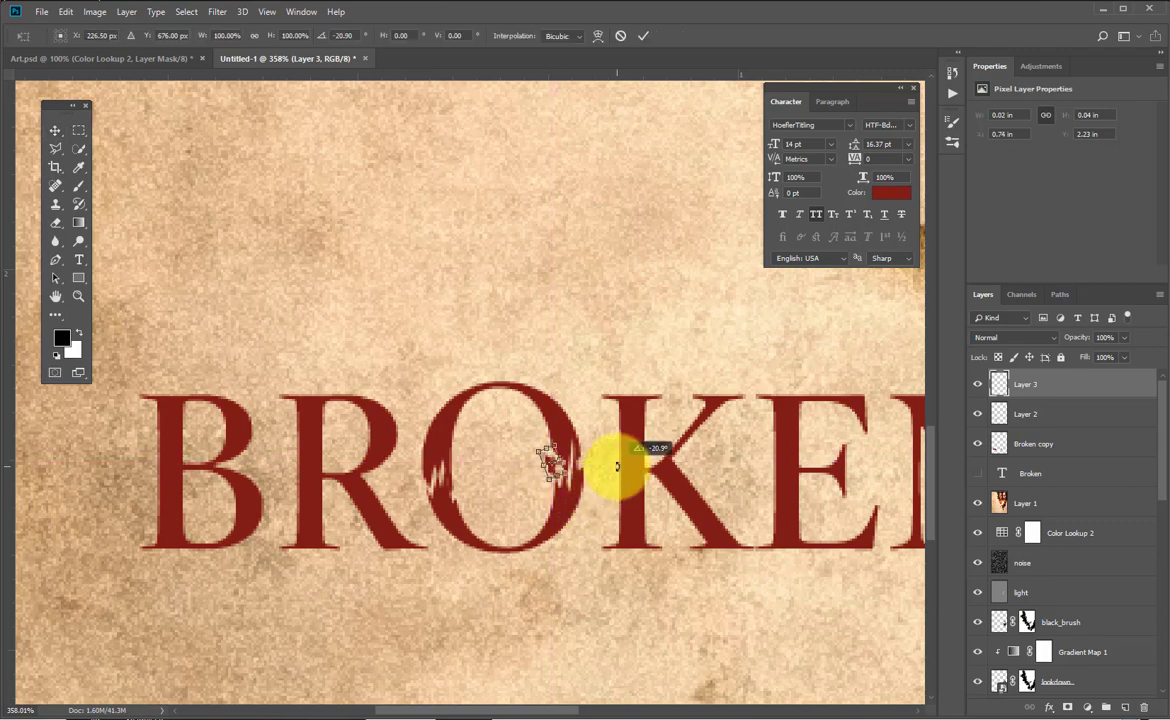
{"action": "key", "text": "Return"}
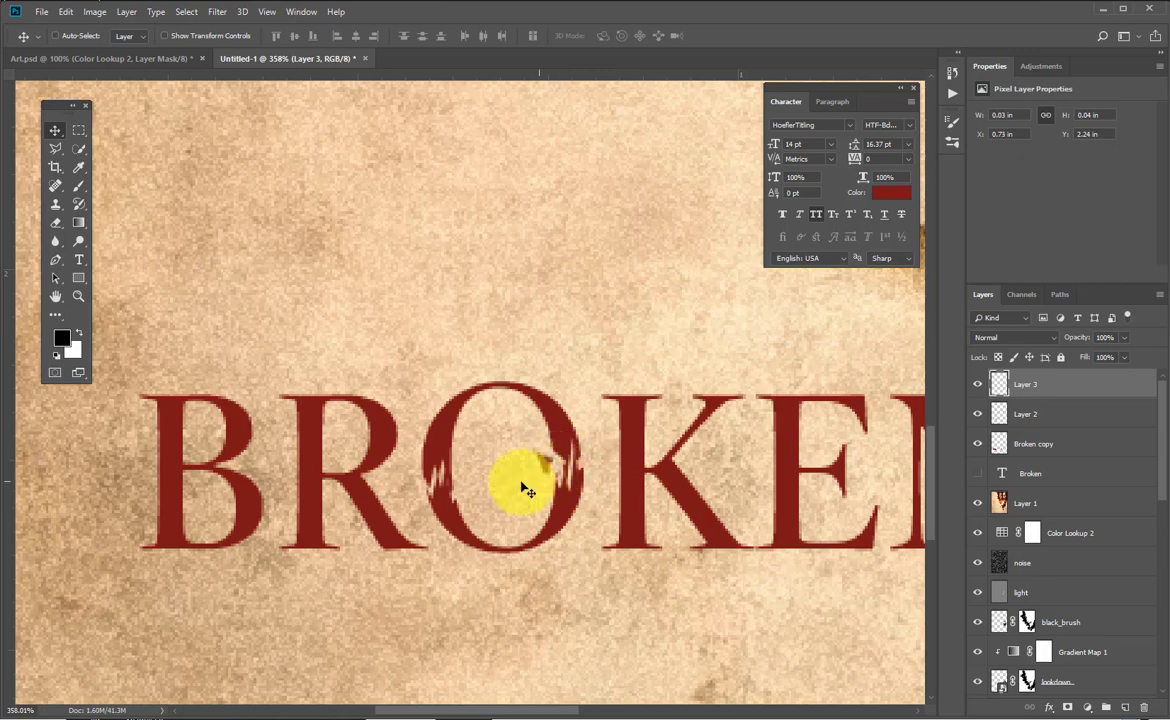
Cut a small shard from the O's lower-left inner edge on Broken copy to a new layer and move it slightly up and right.
{"action": "left_click", "coordinate": [55, 148]}
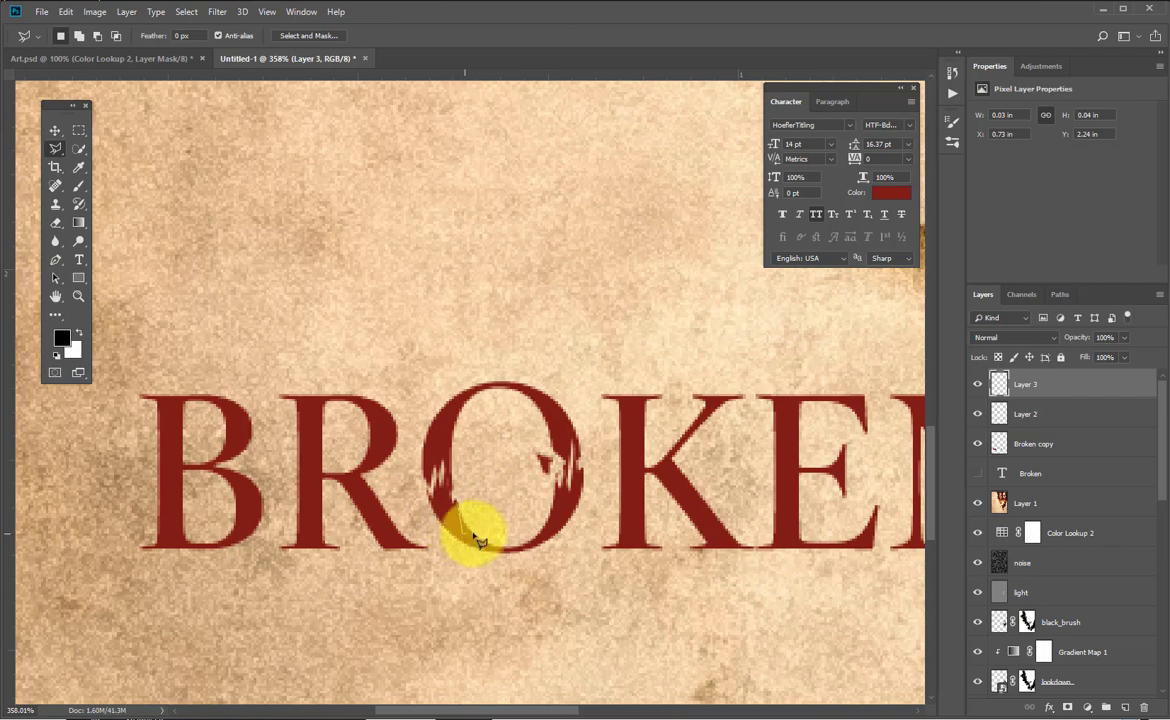
{"action": "mouse_move", "coordinate": [478, 538]}
{"action": "left_mouse_down"}
{"action": "mouse_move", "coordinate": [486, 496]}
{"action": "mouse_move", "coordinate": [466, 500]}
{"action": "left_mouse_up"}
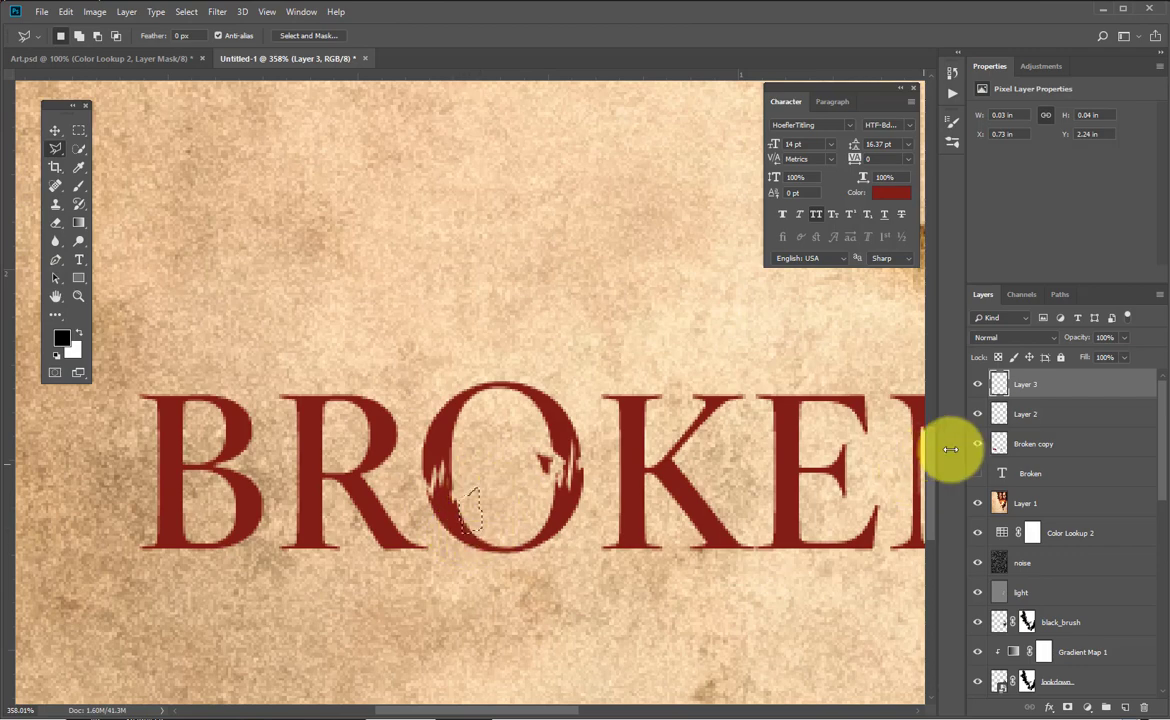
{"action": "left_click", "coordinate": [1034, 445]}
{"action": "key", "text": "ctrl+shift+j"}
{"action": "key", "text": "v"}
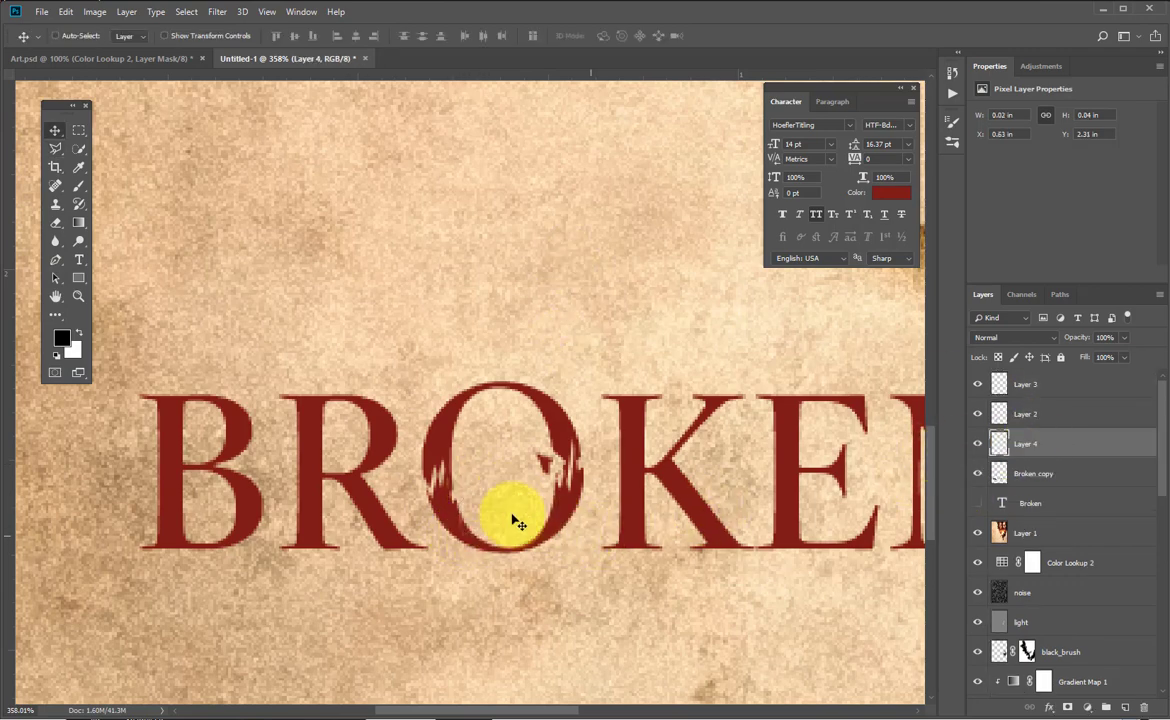
{"action": "left_click_drag", "start_coordinate": [480, 525], "coordinate": [487, 512]}
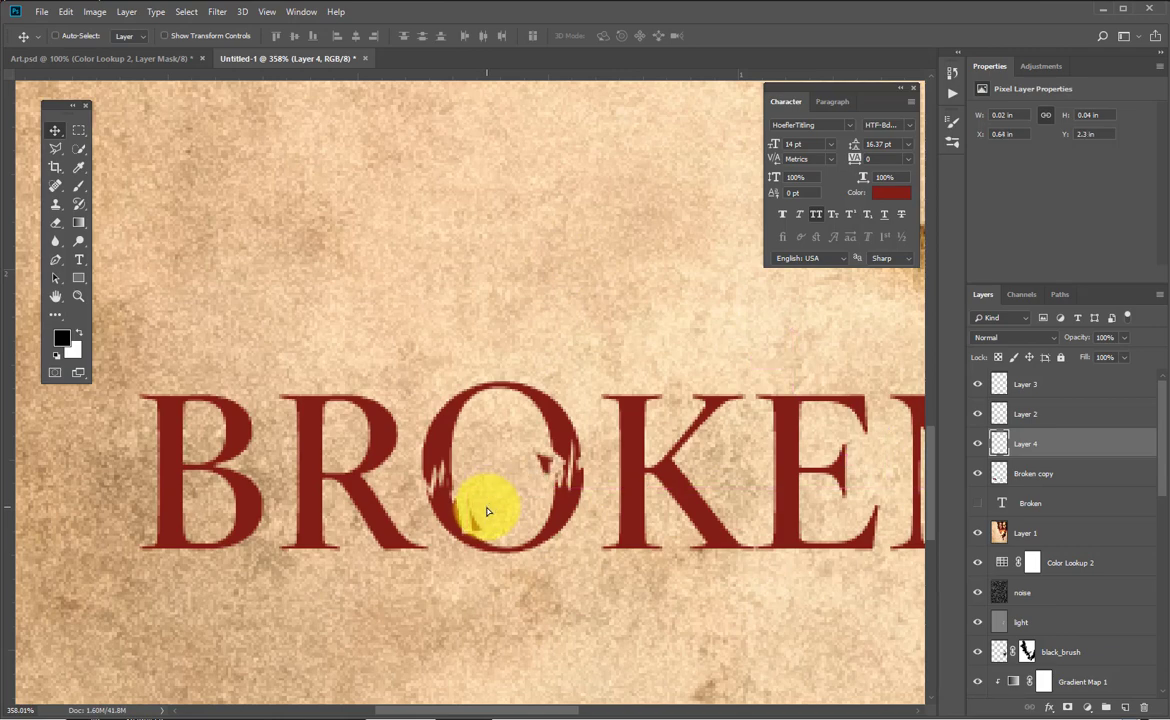
Nudge the small shard at the O's lower-left inner edge slightly left.
{"action": "key", "text": "Left"}
{"action": "scroll", "coordinate": [487, 512], "scroll_direction": "down", "scroll_amount": 5}
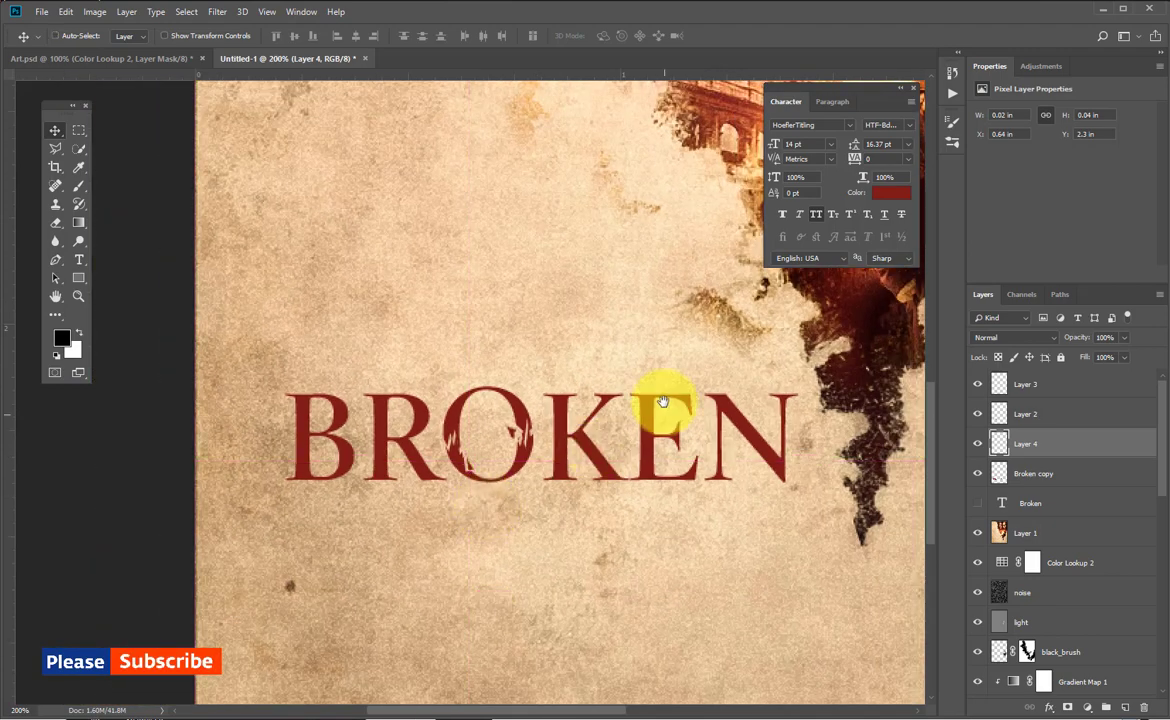
{"action": "left_click_drag", "start_coordinate": [662, 401], "coordinate": [640, 386]}
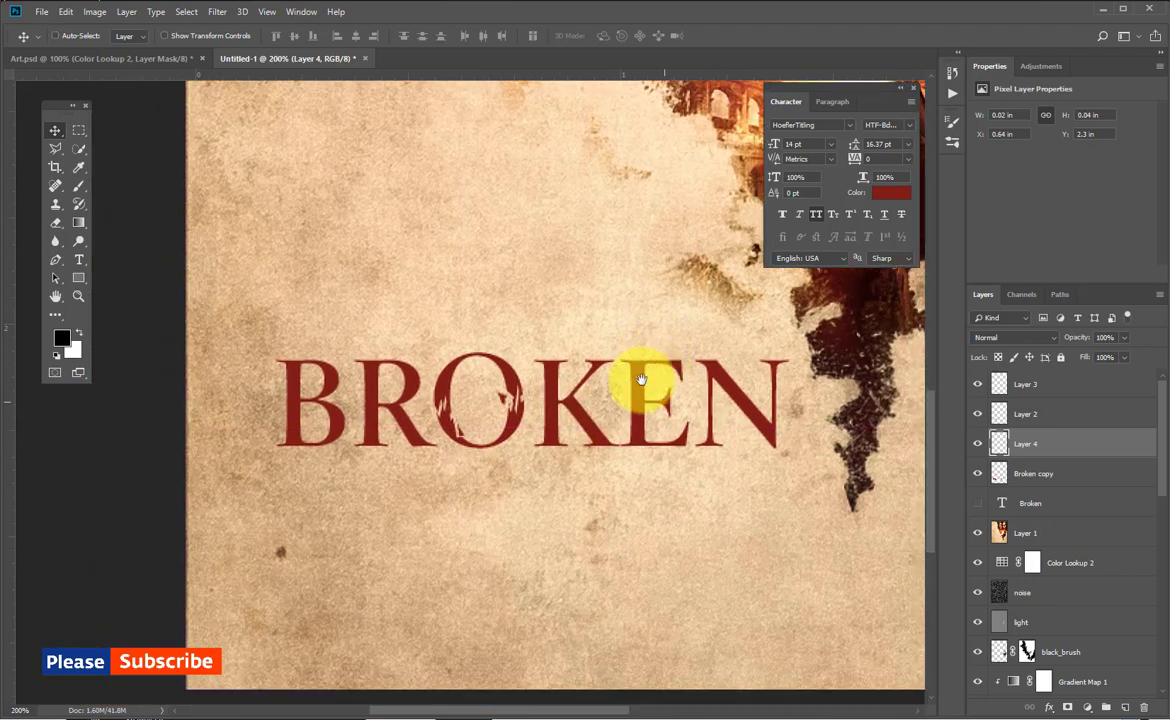
Add the text line "The adventure of father and son" below the BROKEN title.
{"action": "left_click", "coordinate": [79, 260]}
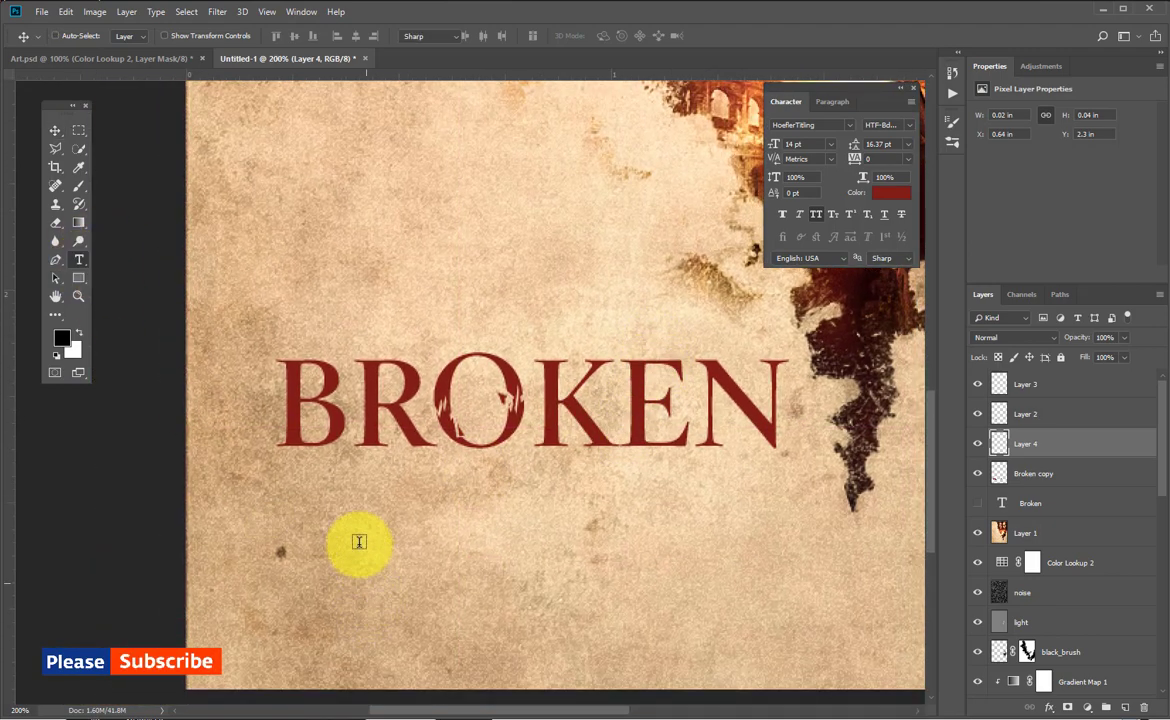
{"action": "left_click", "coordinate": [289, 518]}
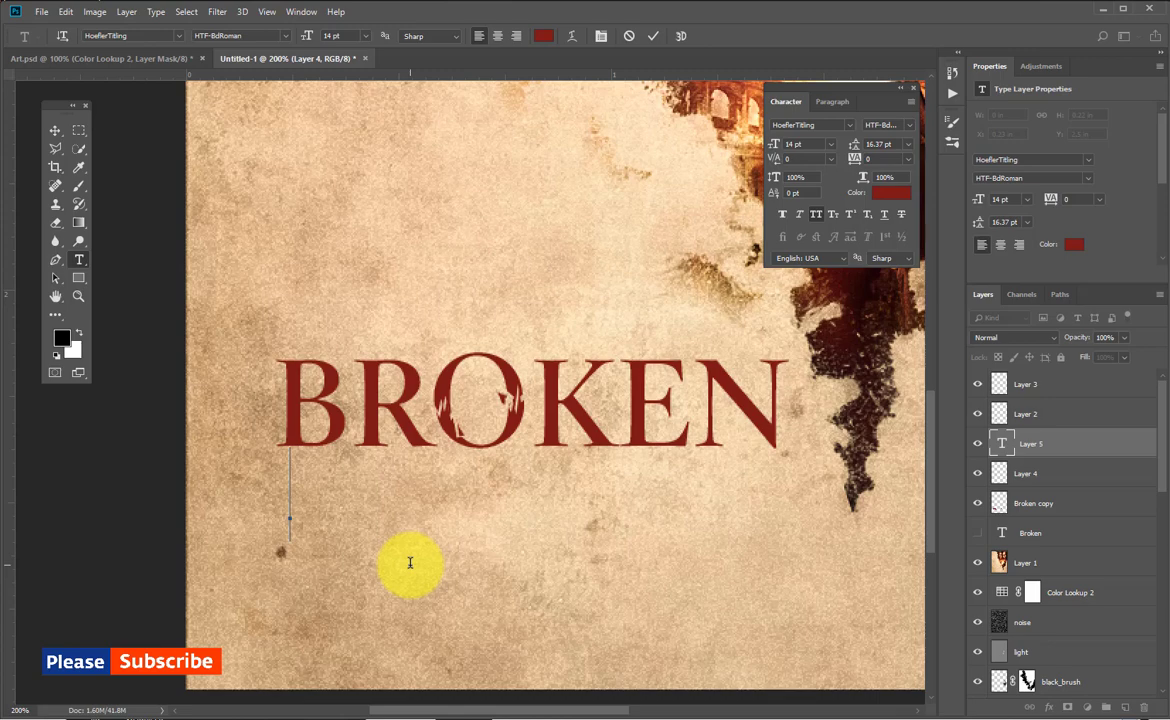
{"action": "type", "text": "THE A"}
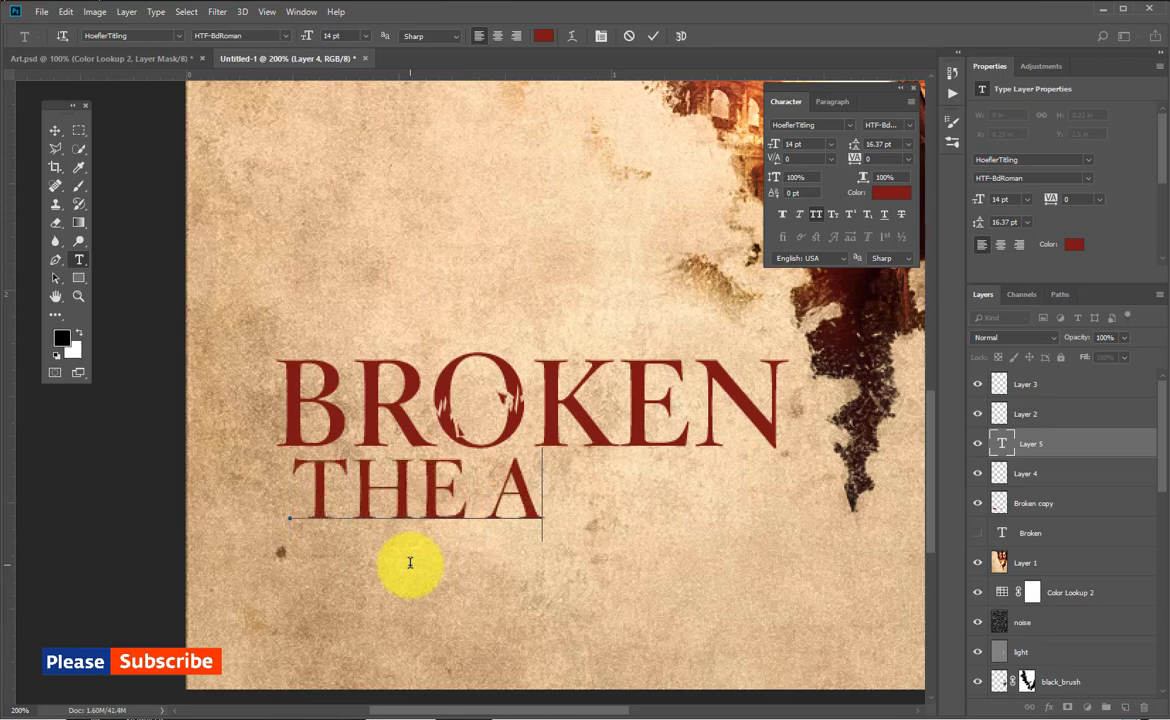
{"action": "type", "text": "DVENTU"}
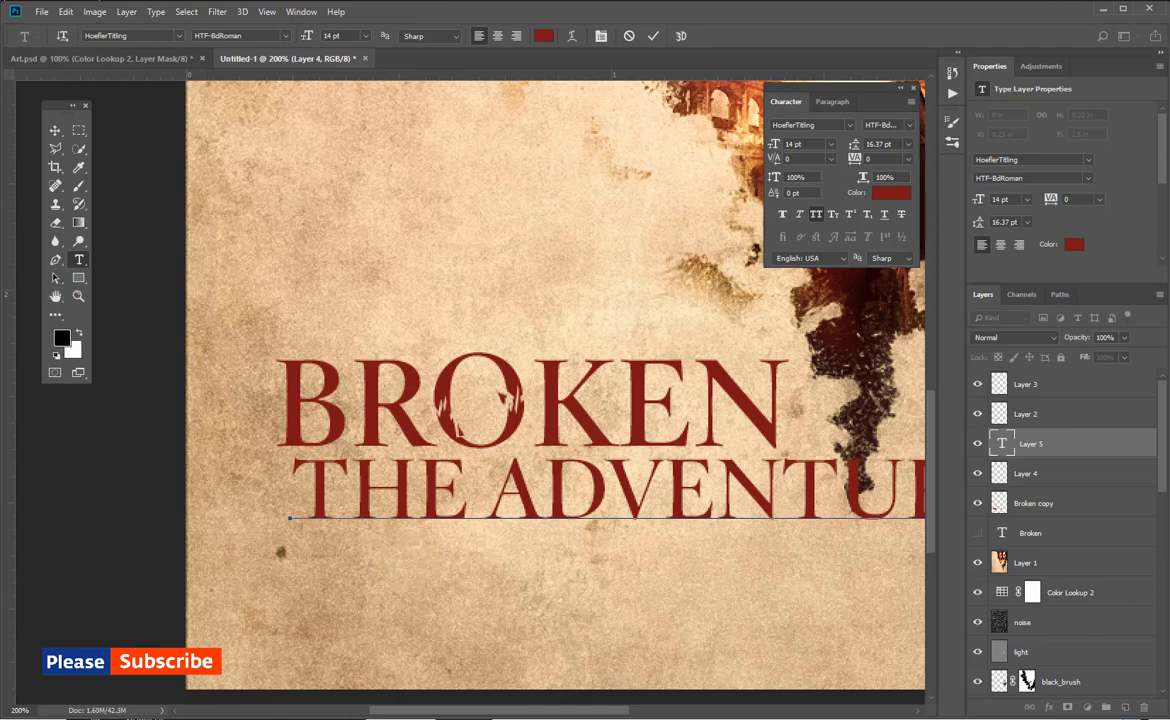
{"action": "left_click", "coordinate": [55, 130]}
Change the tagline's text color to black (000000).
{"action": "left_click", "coordinate": [890, 192]}
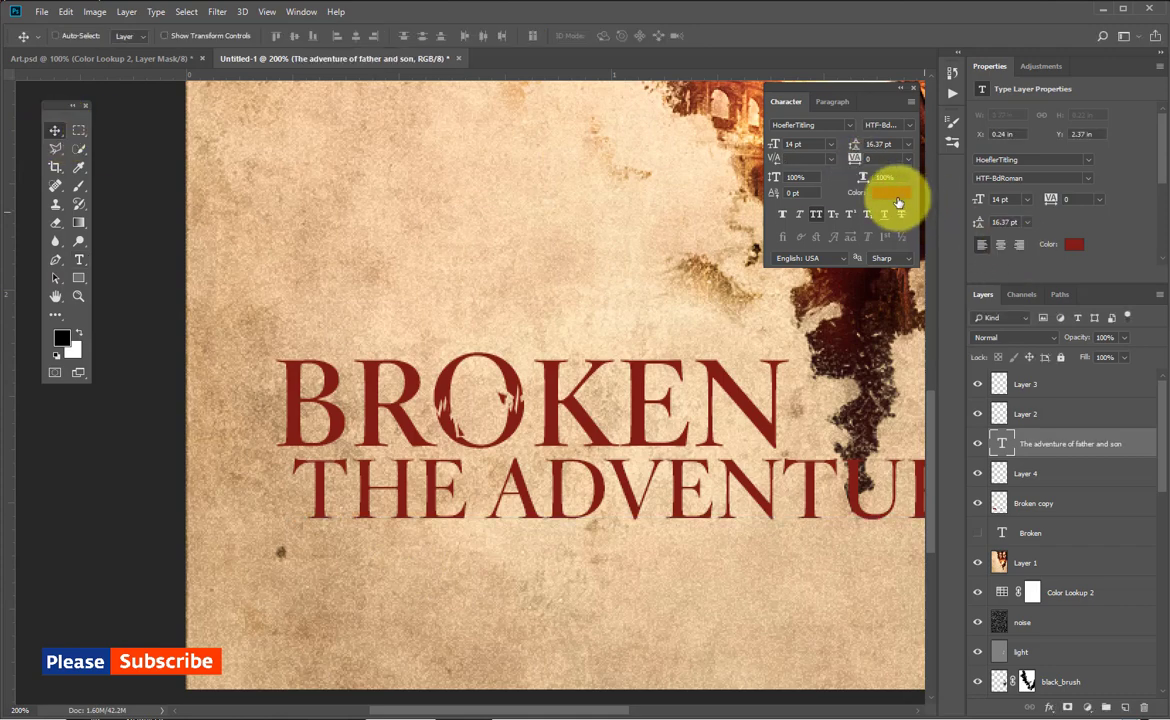
{"action": "left_click", "coordinate": [932, 358]}
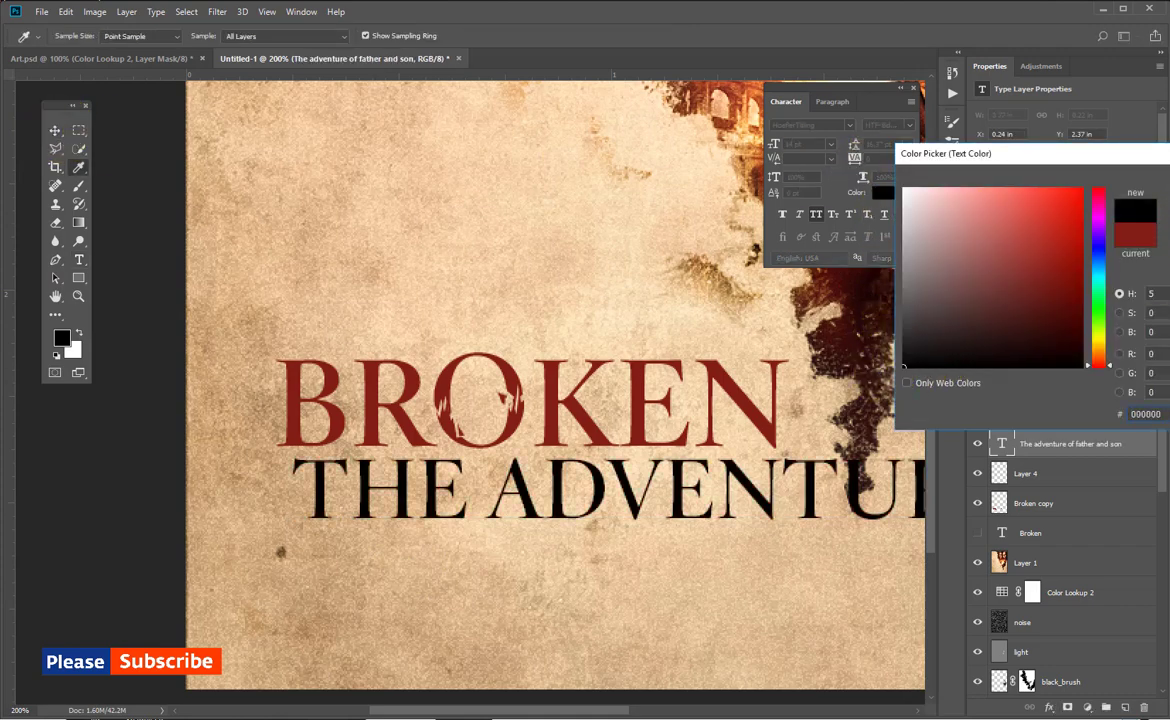
{"action": "key", "text": "Return"}
Scale the tagline down to about 3.71 pt and place it roughly centered just beneath the BROKEN title.
{"action": "left_click_drag", "start_coordinate": [826, 518], "coordinate": [671, 541]}
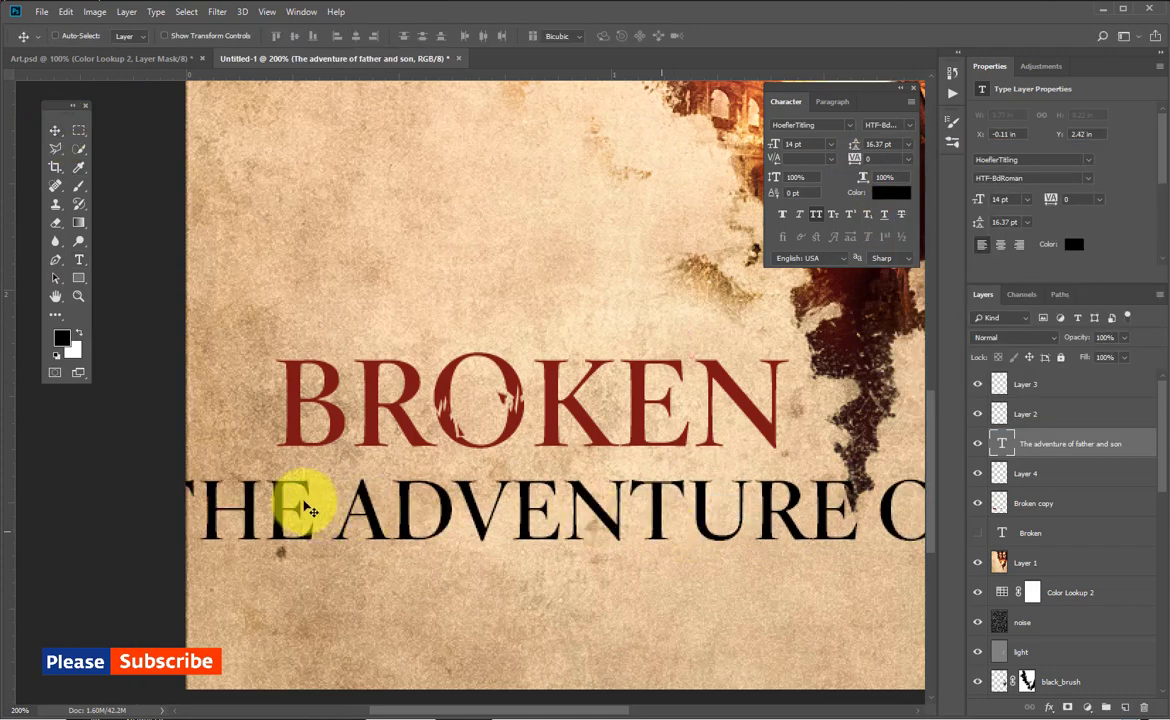
{"action": "key", "text": "ctrl+t"}
{"action": "left_click_drag", "start_coordinate": [145, 480], "coordinate": [604, 600]}
{"action": "left_click_drag", "start_coordinate": [742, 529], "coordinate": [443, 516]}
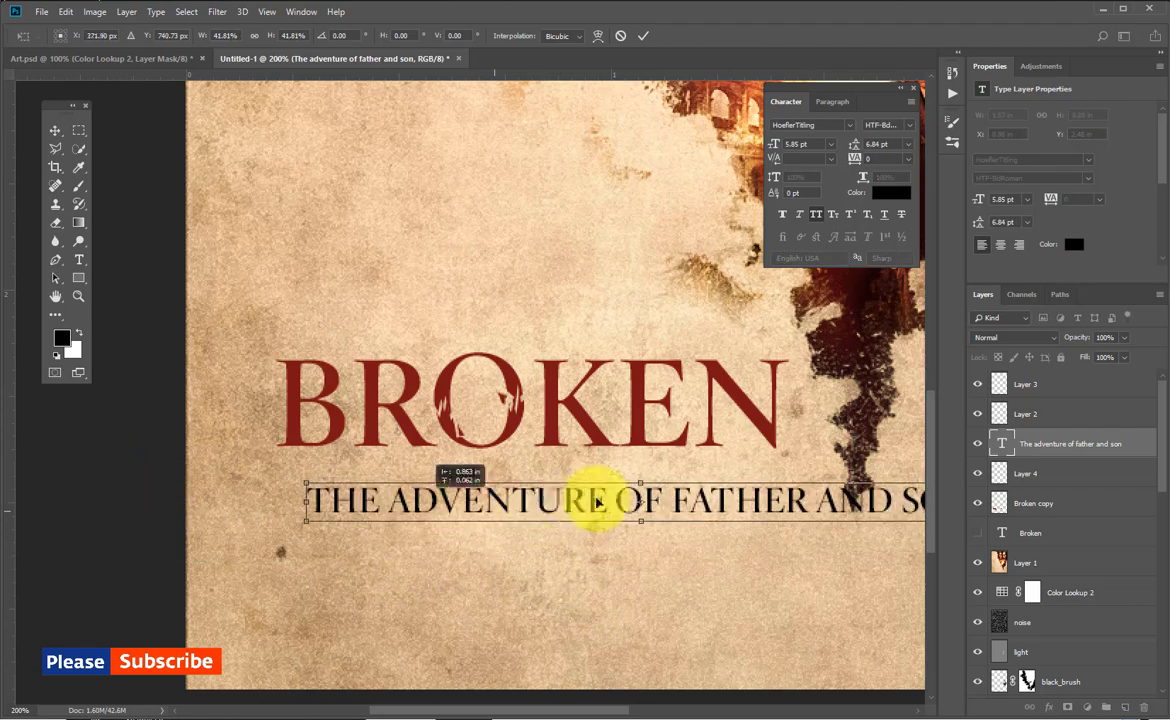
{"action": "left_click_drag", "start_coordinate": [312, 487], "coordinate": [383, 521]}
{"action": "left_click_drag", "start_coordinate": [689, 495], "coordinate": [720, 470]}
{"action": "key", "text": "Return"}
{"action": "left_click_drag", "start_coordinate": [645, 496], "coordinate": [667, 491]}
{"action": "key", "text": "ctrl"}
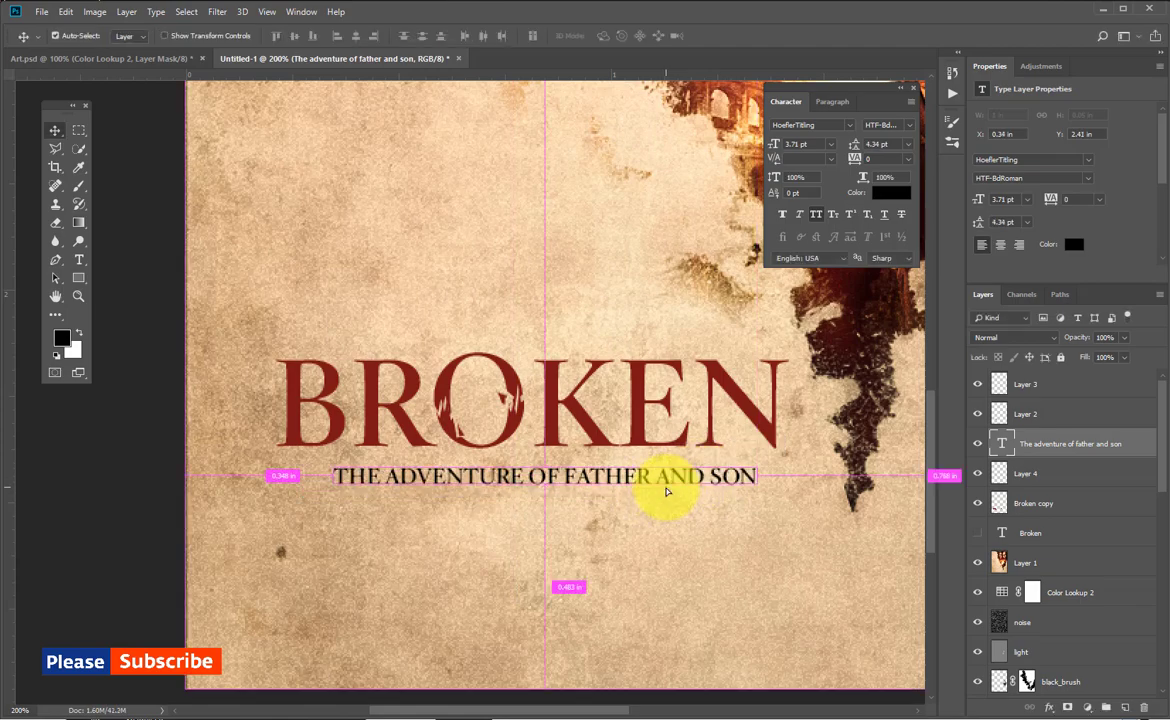
Select the layers from Broken copy up to Layer 3, including the tagline, and enlarge and reposition them together slightly.
{"action": "key", "text": "ctrl+minus"}
{"action": "key", "text": "ctrl+minus"}
{"action": "key", "text": "ctrl+plus"}
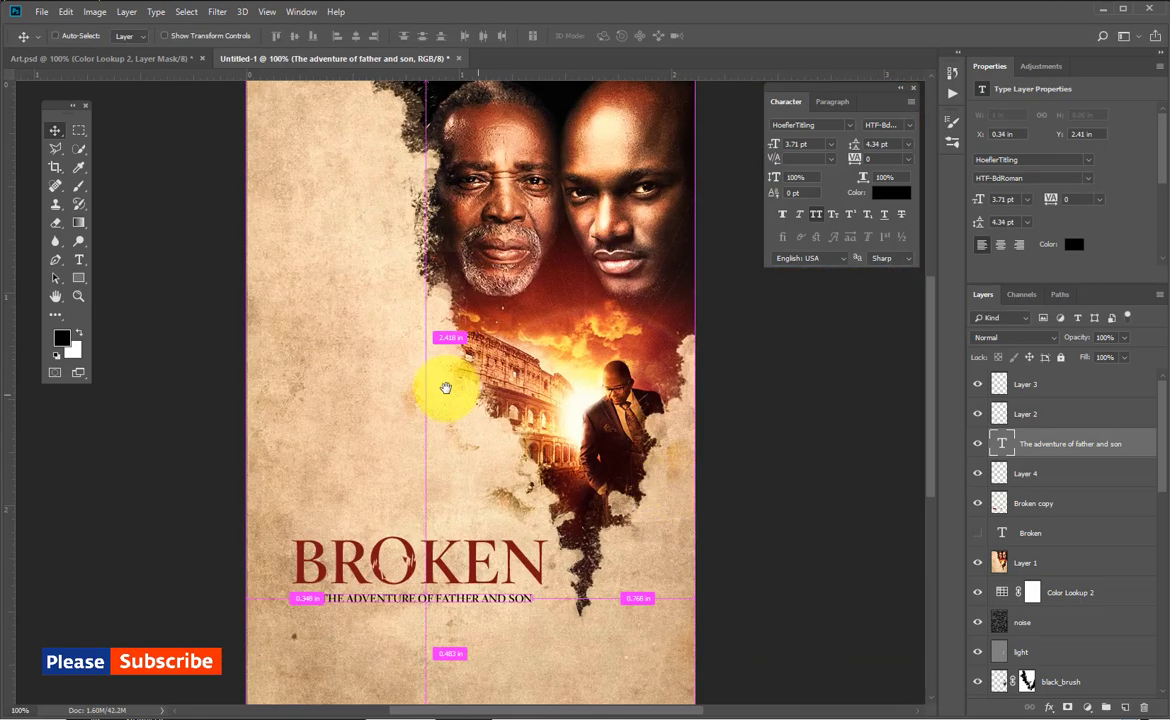
{"action": "left_click_drag", "start_coordinate": [475, 433], "coordinate": [529, 401]}
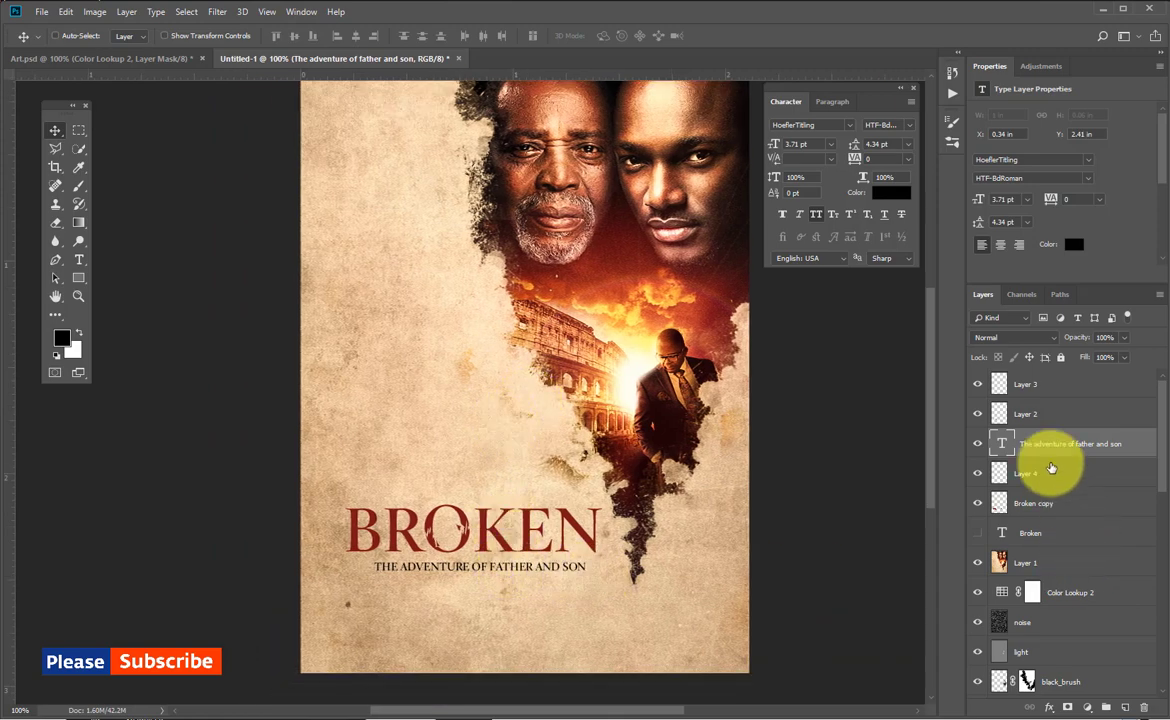
{"action": "left_click", "coordinate": [1050, 510]}
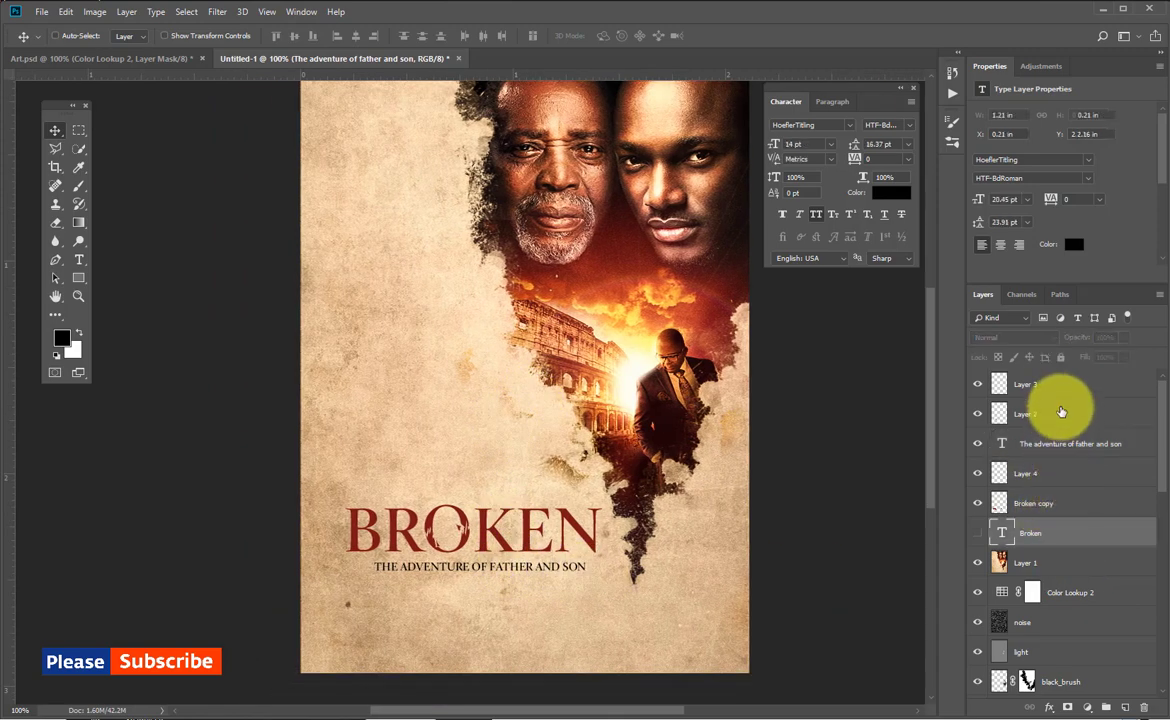
{"action": "left_click", "coordinate": [1062, 390], "text": "shift"}
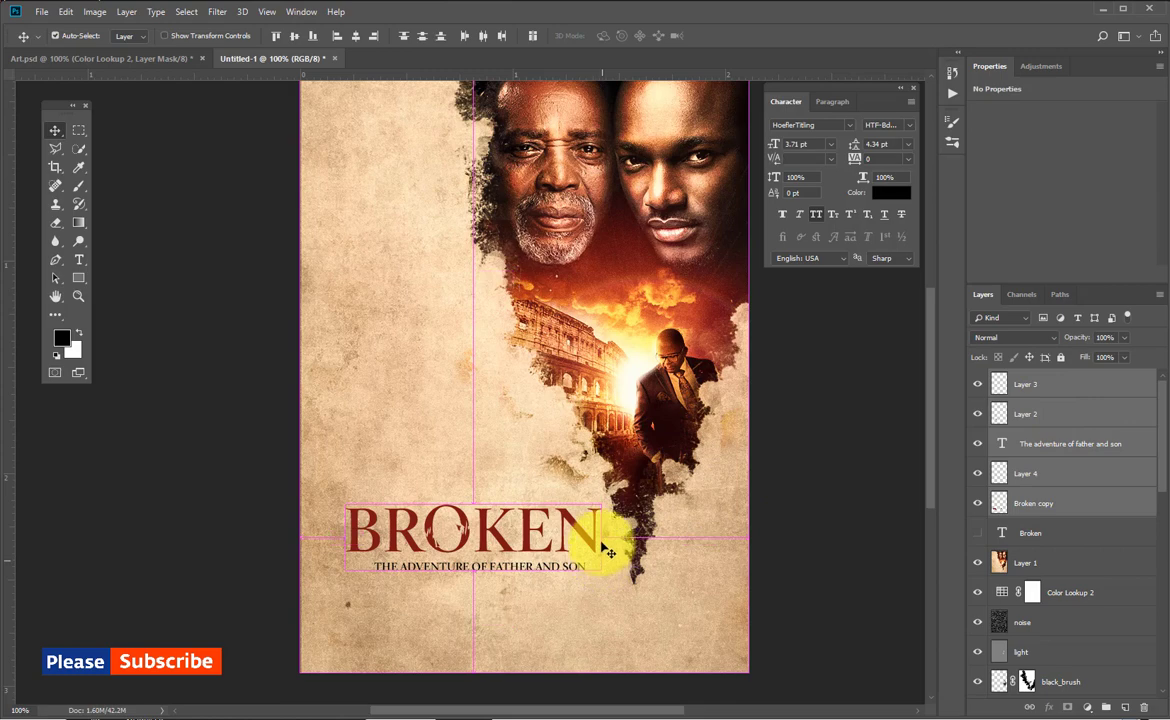
{"action": "key", "text": "ctrl+t"}
{"action": "left_click_drag", "start_coordinate": [607, 497], "coordinate": [586, 521]}
{"action": "key", "text": "Return"}
{"action": "left_click_drag", "start_coordinate": [588, 520], "coordinate": [576, 583]}
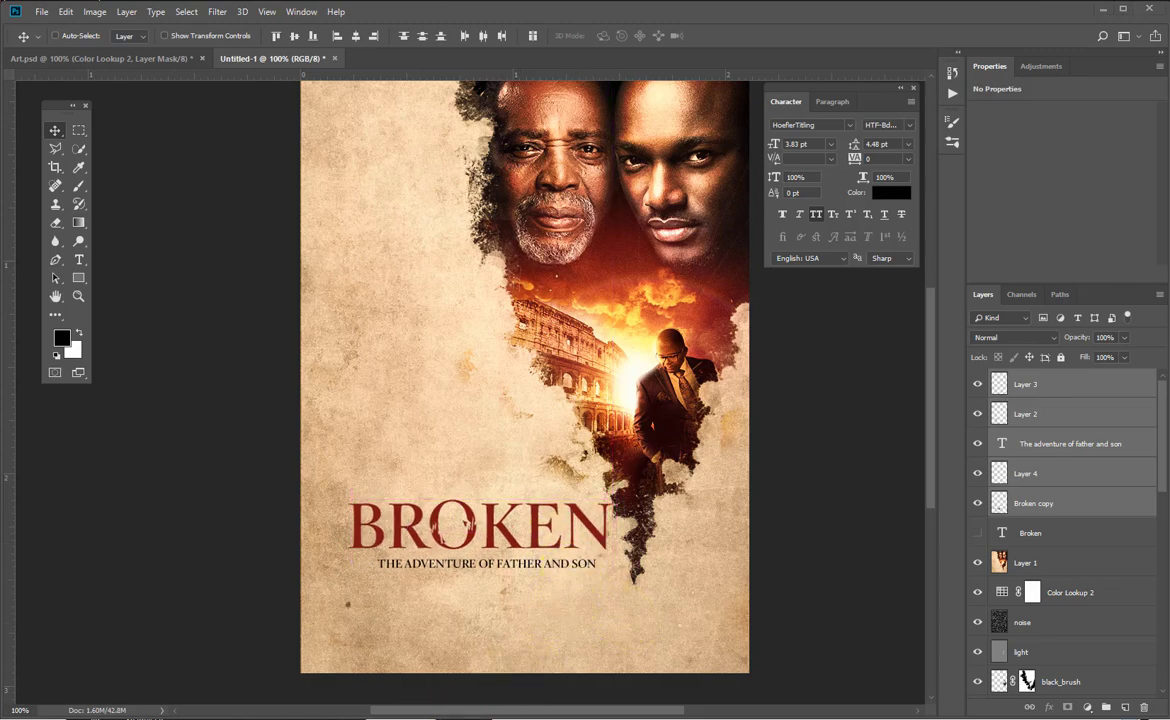
Place the credits-new image from the Excercise_Files folder, scale it to about 9.9%, and position the credit block below the tagline.
{"action": "key", "text": "alt+Tab"}
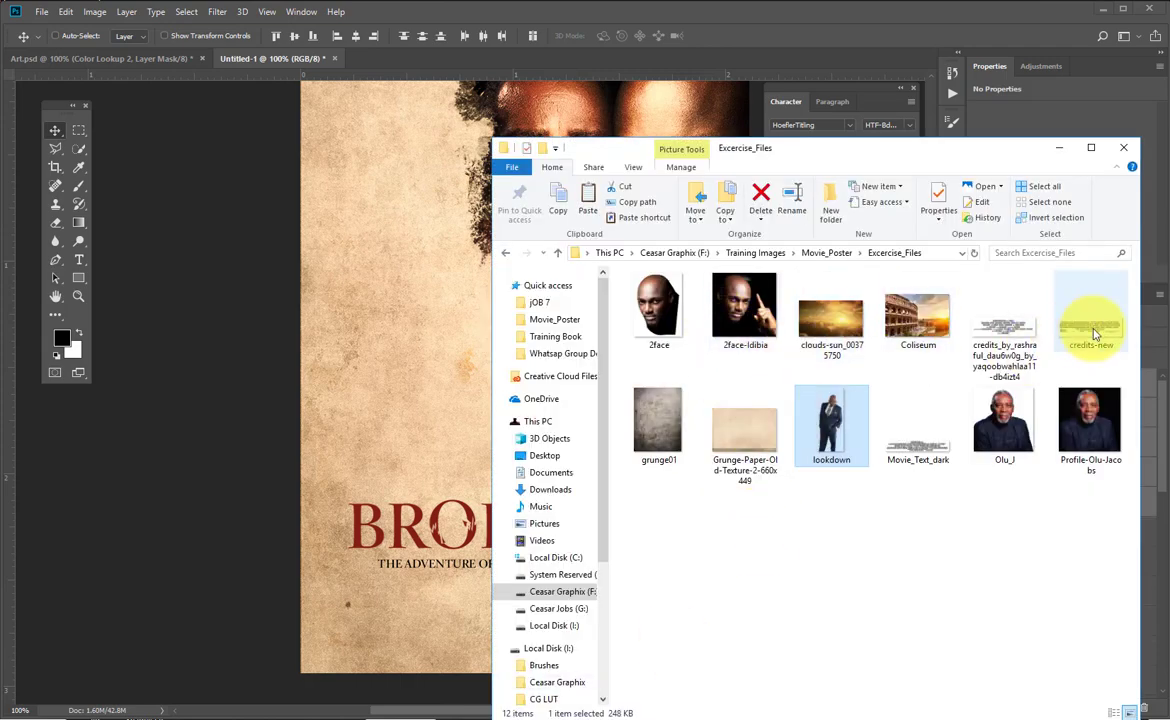
{"action": "left_click_drag", "start_coordinate": [1093, 334], "coordinate": [372, 443]}
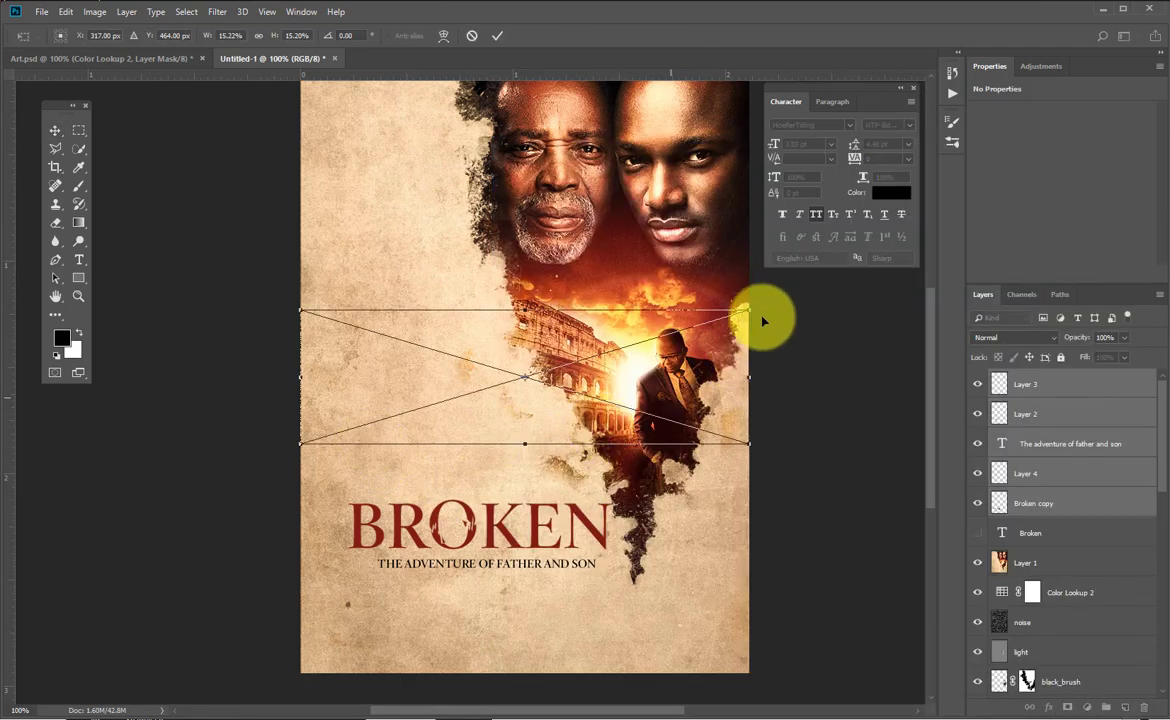
{"action": "left_click_drag", "start_coordinate": [726, 324], "coordinate": [685, 331]}
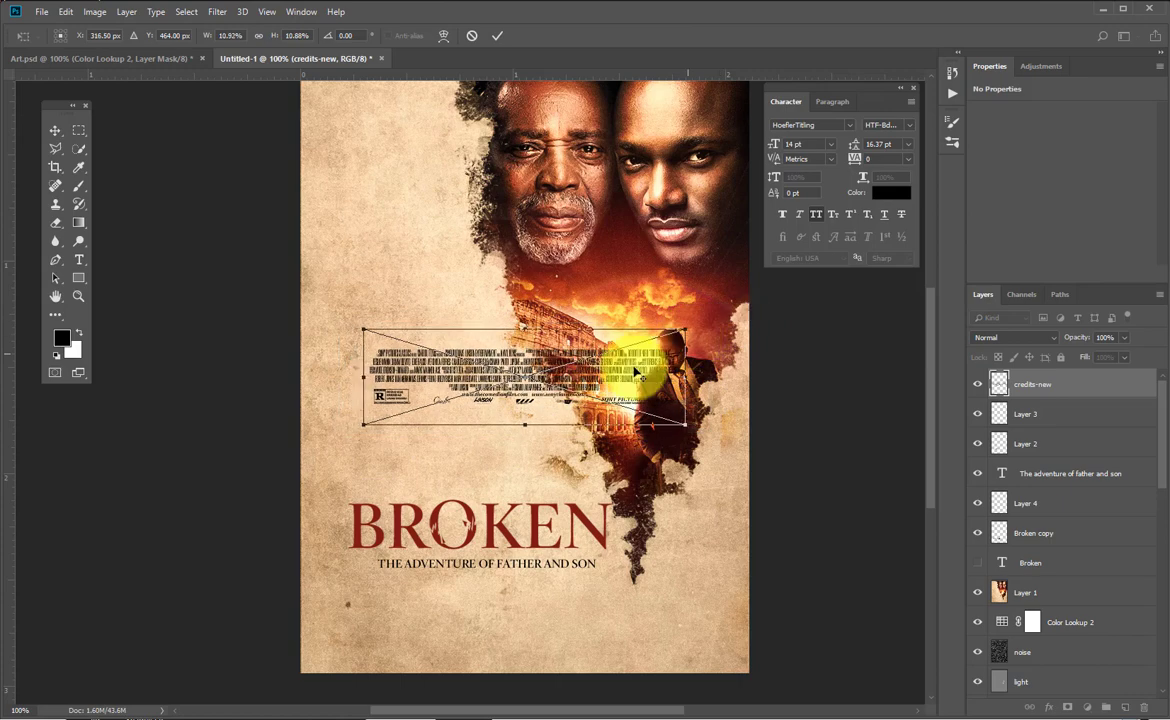
{"action": "left_click_drag", "start_coordinate": [634, 372], "coordinate": [627, 580]}
{"action": "key", "text": "Return"}
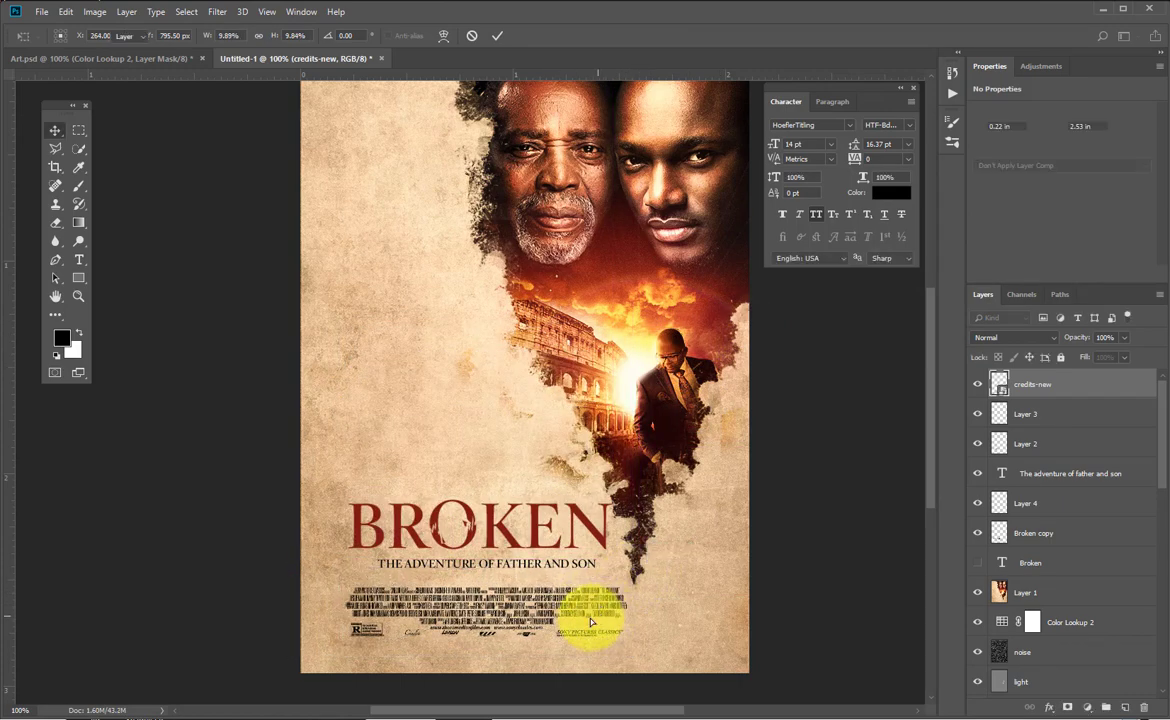
{"action": "left_click_drag", "start_coordinate": [592, 620], "coordinate": [548, 614]}
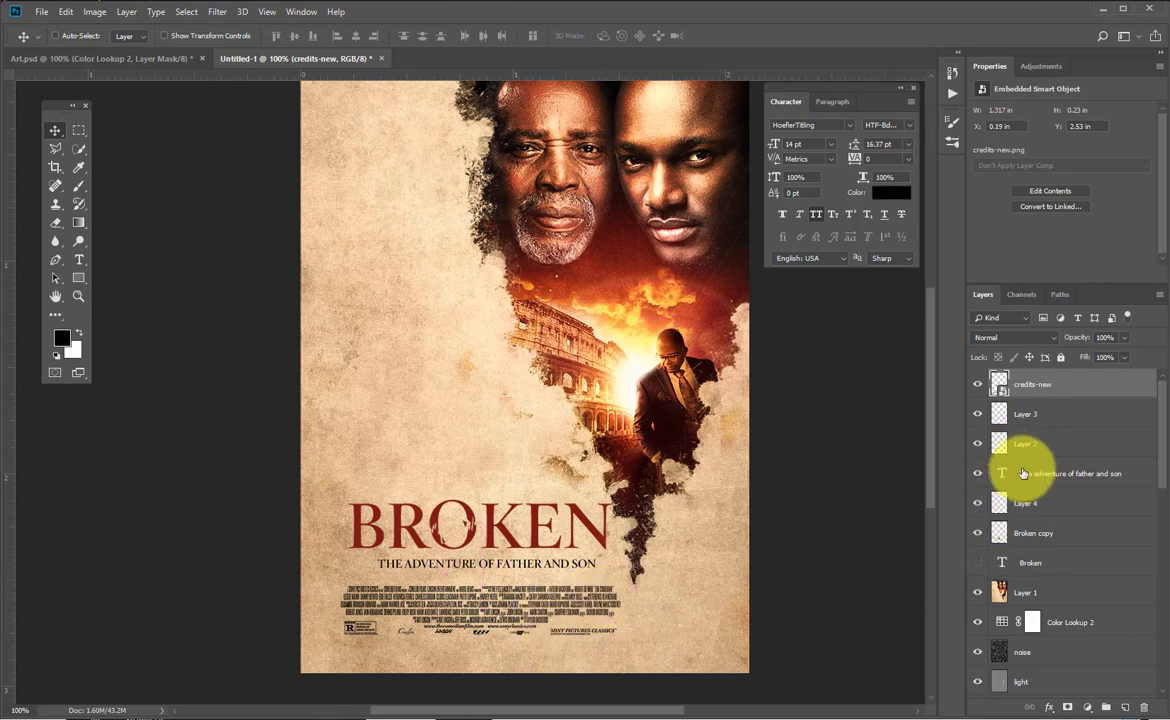
Sample the dark red of the BROKEN title as the foreground color (841e15).
{"action": "left_click", "coordinate": [1030, 506]}
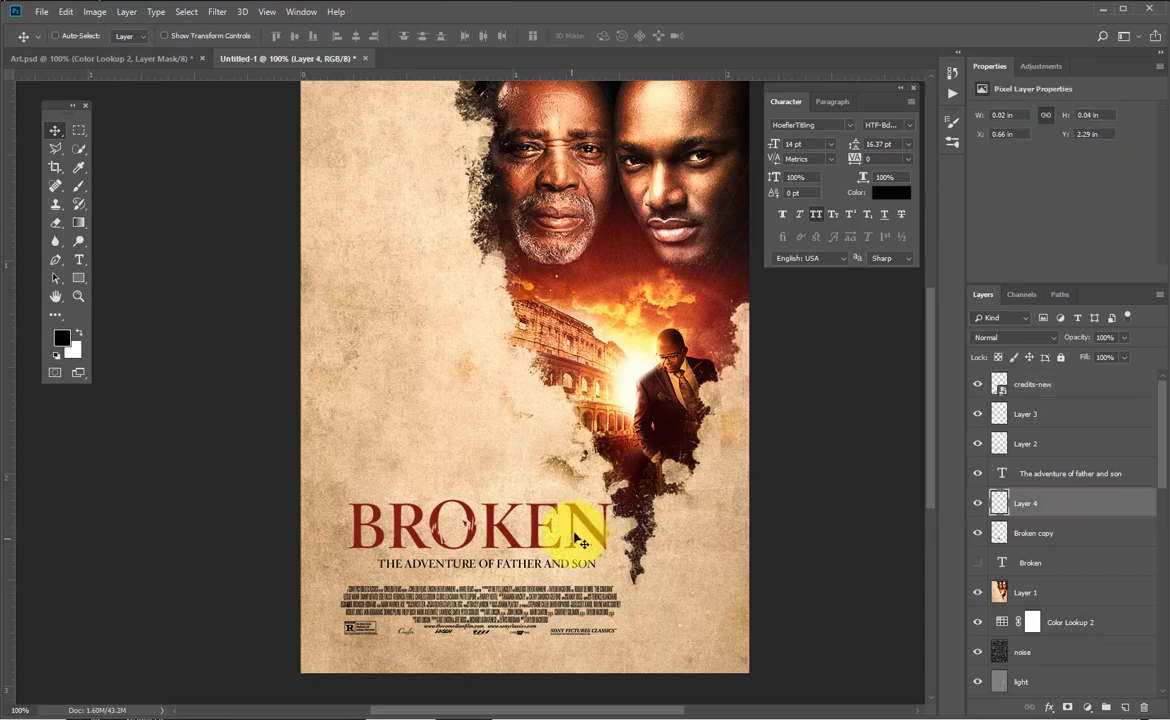
{"action": "left_click", "coordinate": [79, 167]}
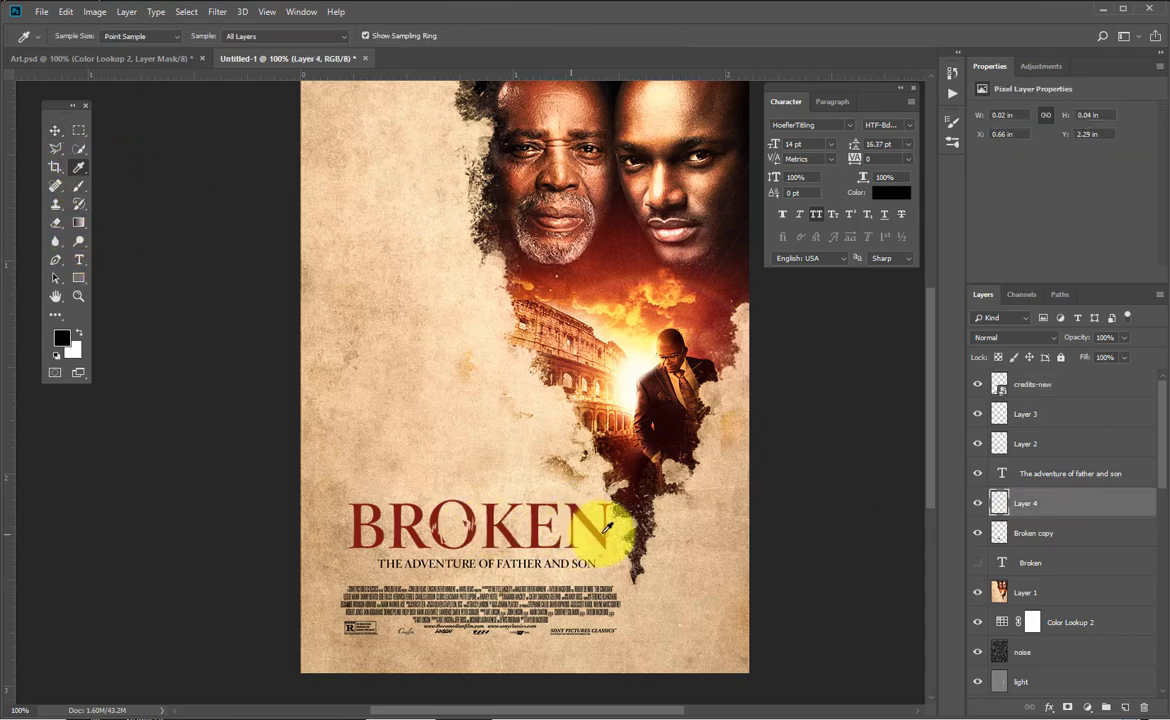
{"action": "left_click", "coordinate": [587, 512]}
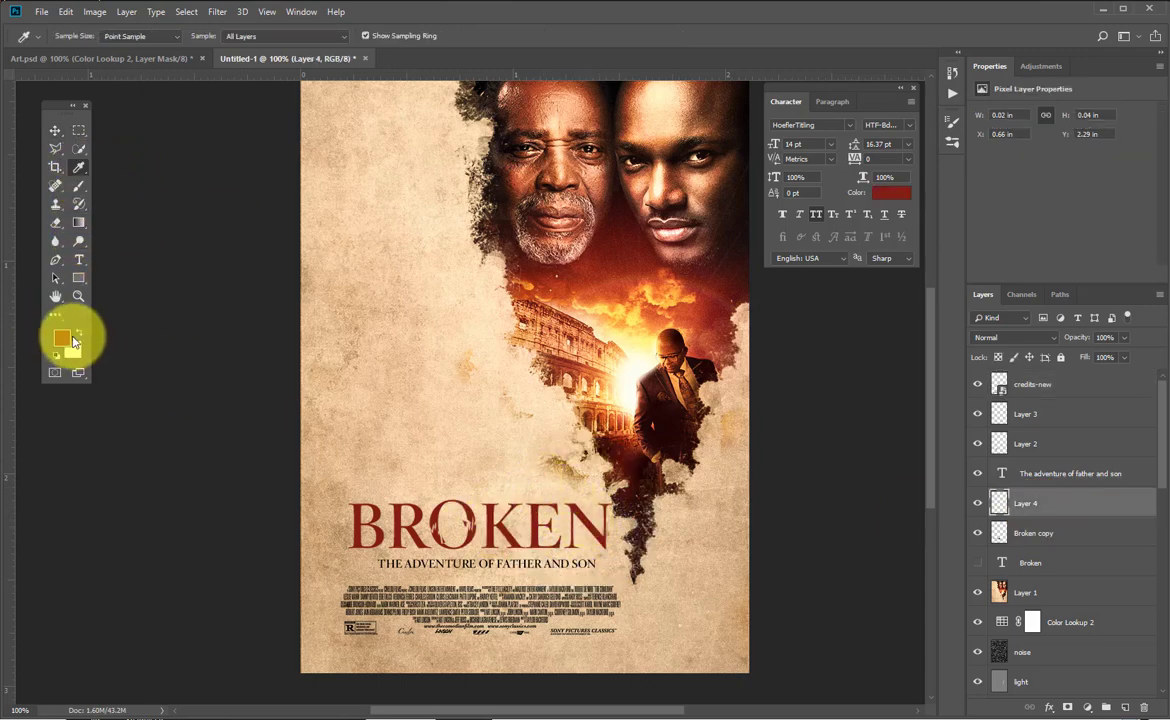
{"action": "left_click", "coordinate": [62, 341]}
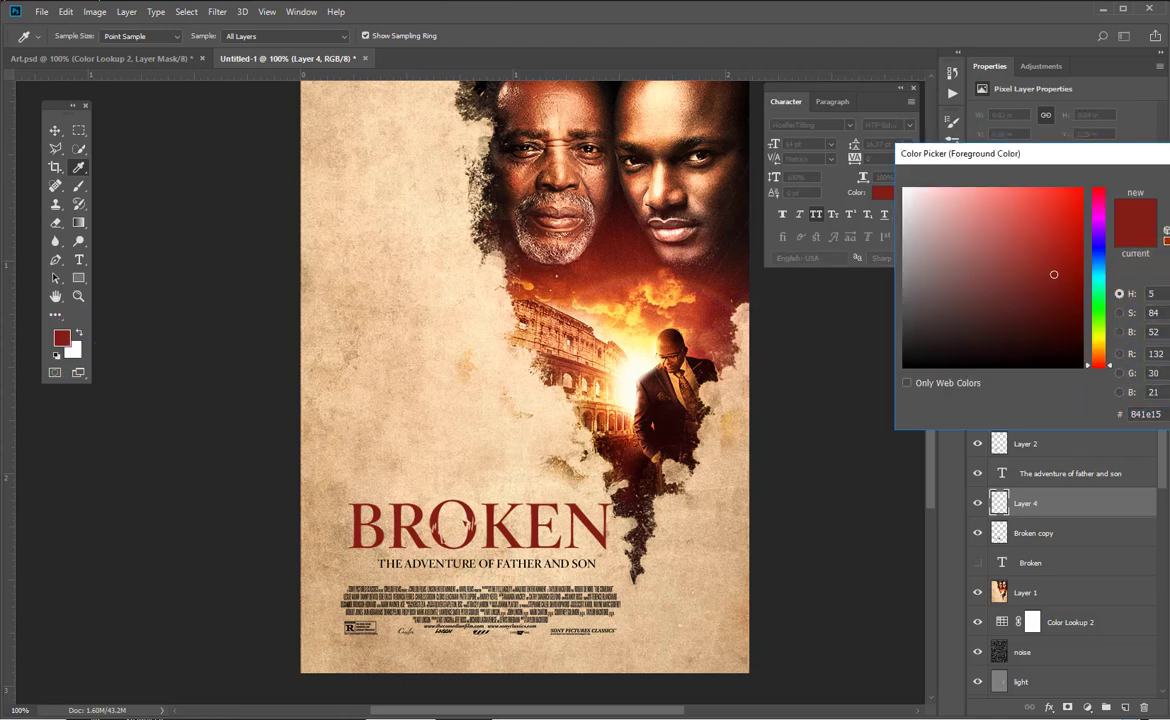
{"action": "key", "text": "Return"}
Apply a Color Overlay to the credits-new layer using the BROKEN title's dark red, 841e15.
{"action": "left_click", "coordinate": [1050, 388]}
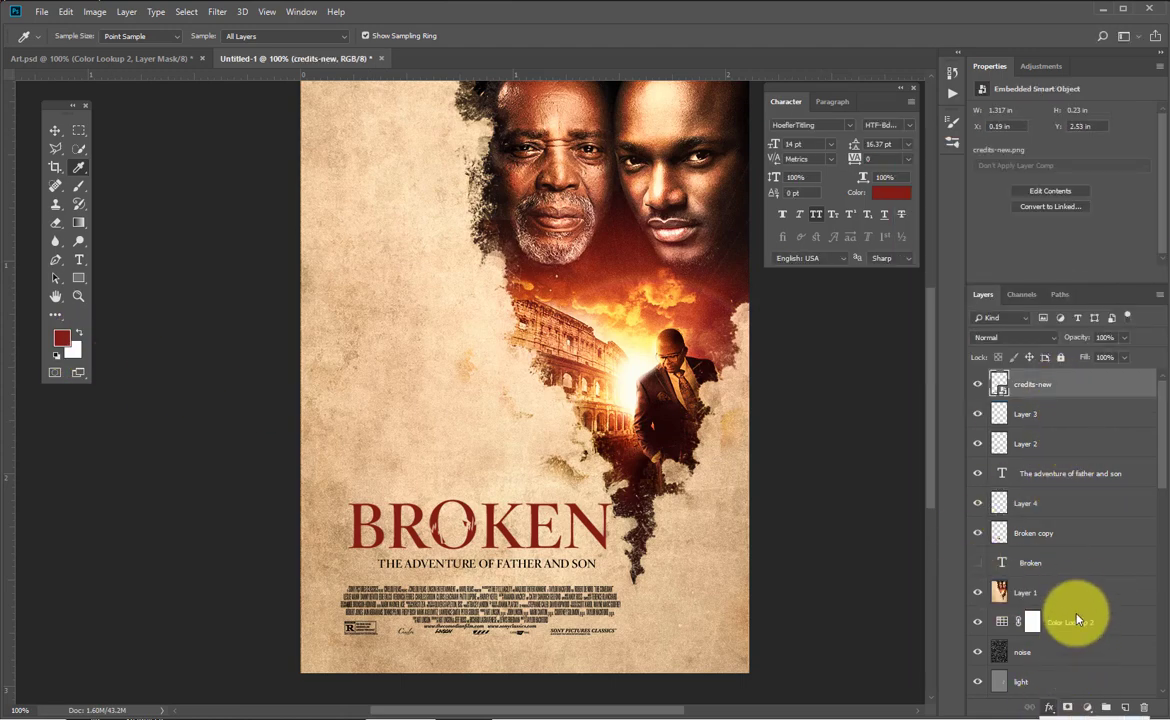
{"action": "left_click", "coordinate": [1068, 708]}
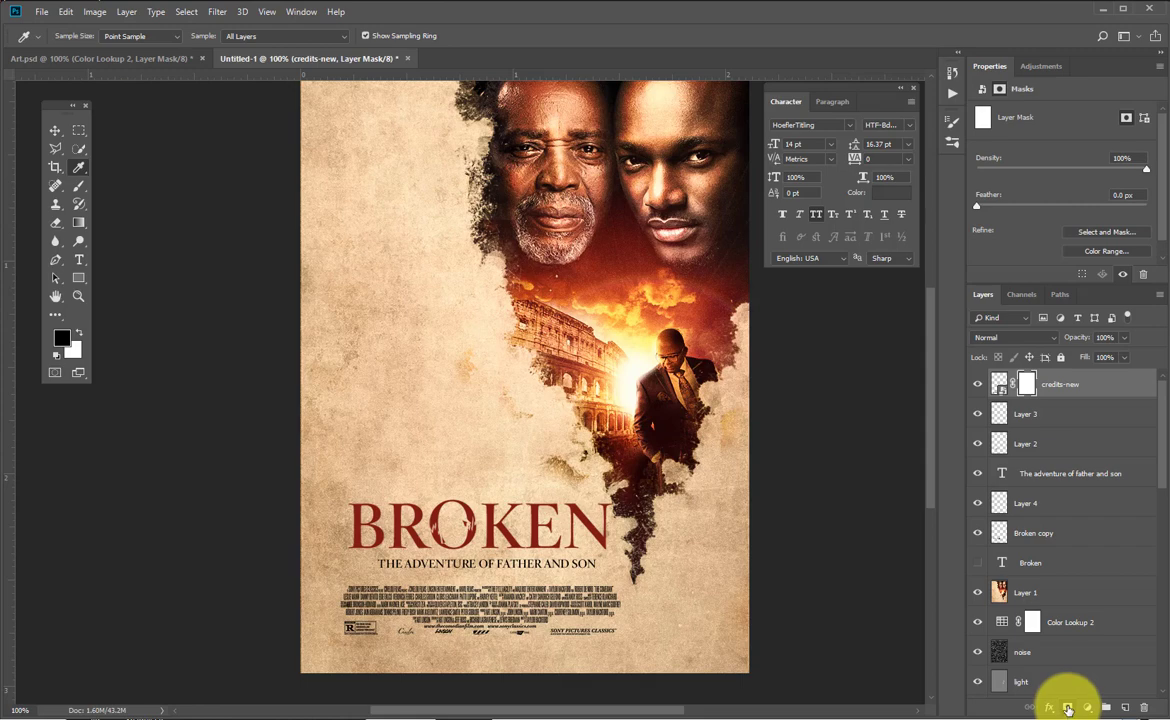
{"action": "key", "text": "ctrl+z"}
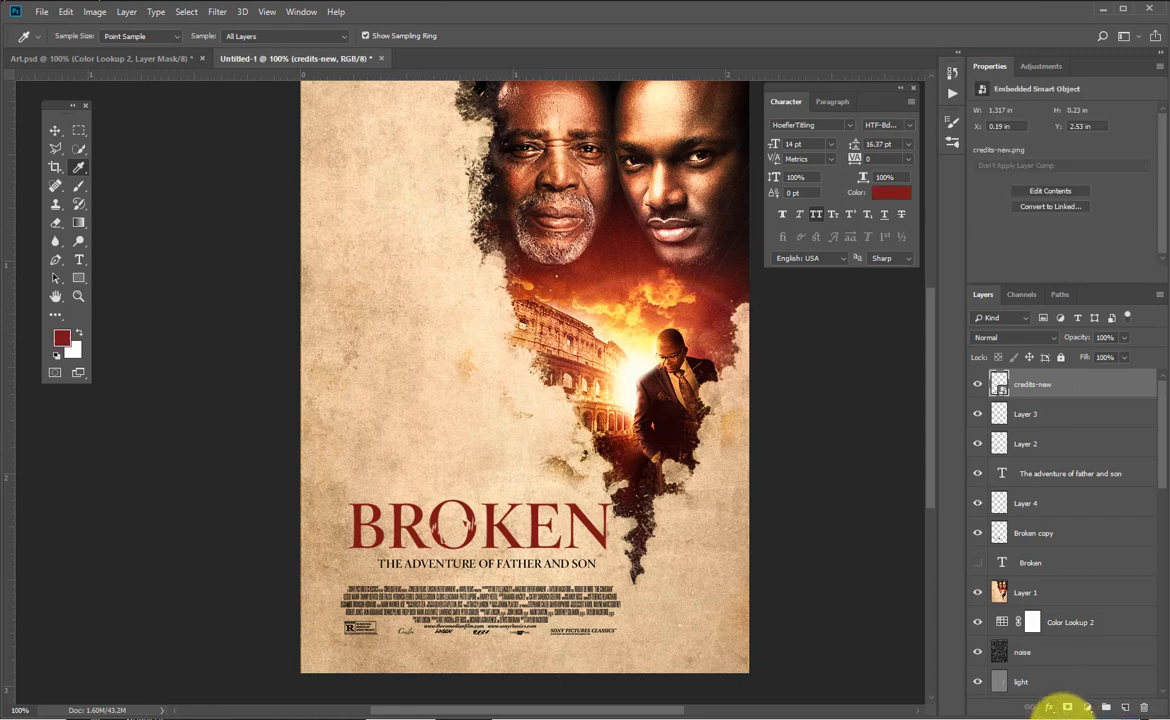
{"action": "left_click", "coordinate": [1053, 710]}
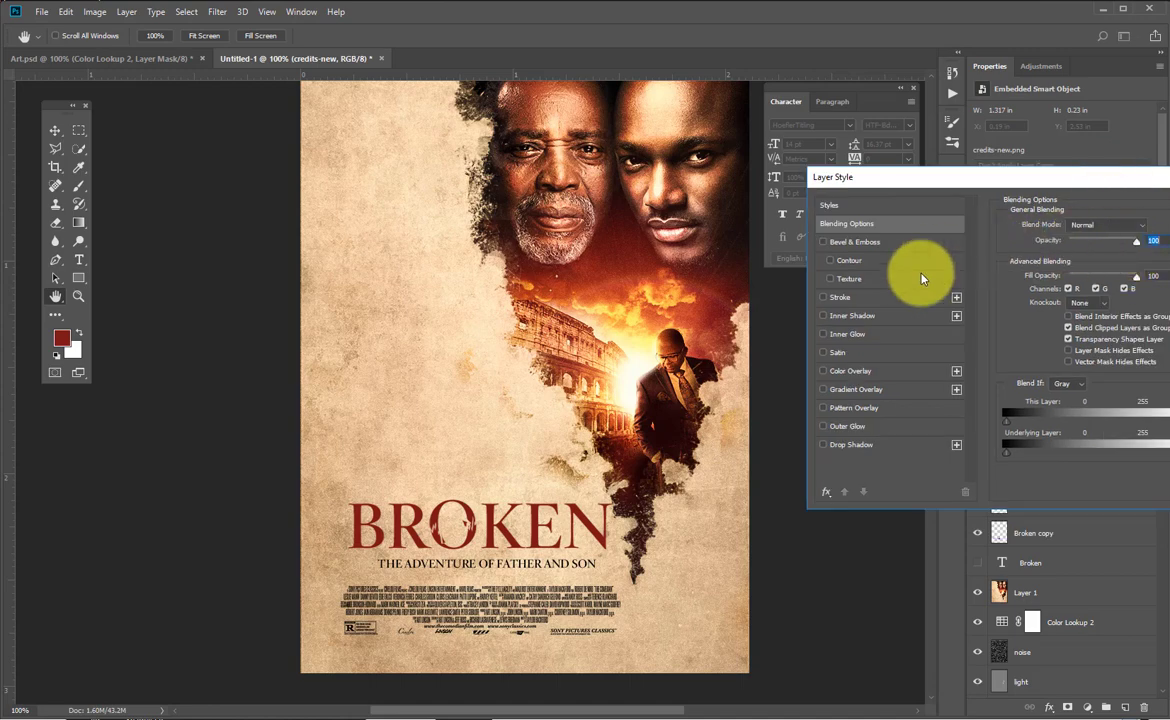
{"action": "left_click", "coordinate": [851, 374]}
{"action": "left_click", "coordinate": [1148, 229]}
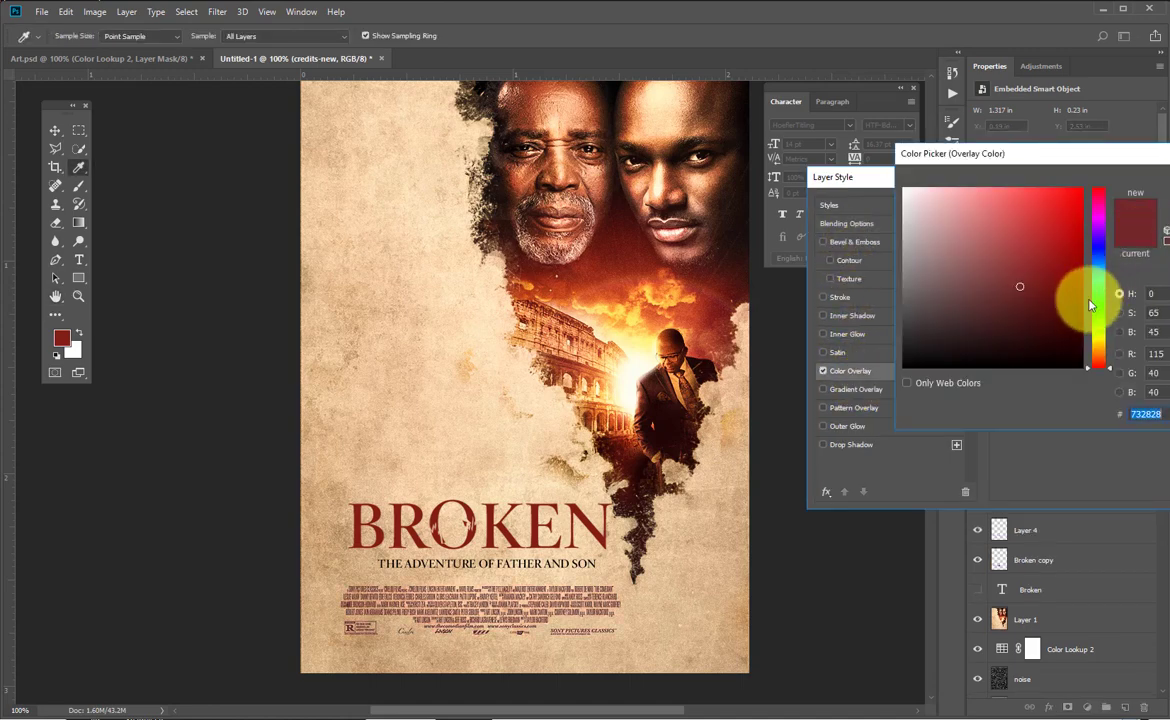
{"action": "left_click", "coordinate": [497, 527]}
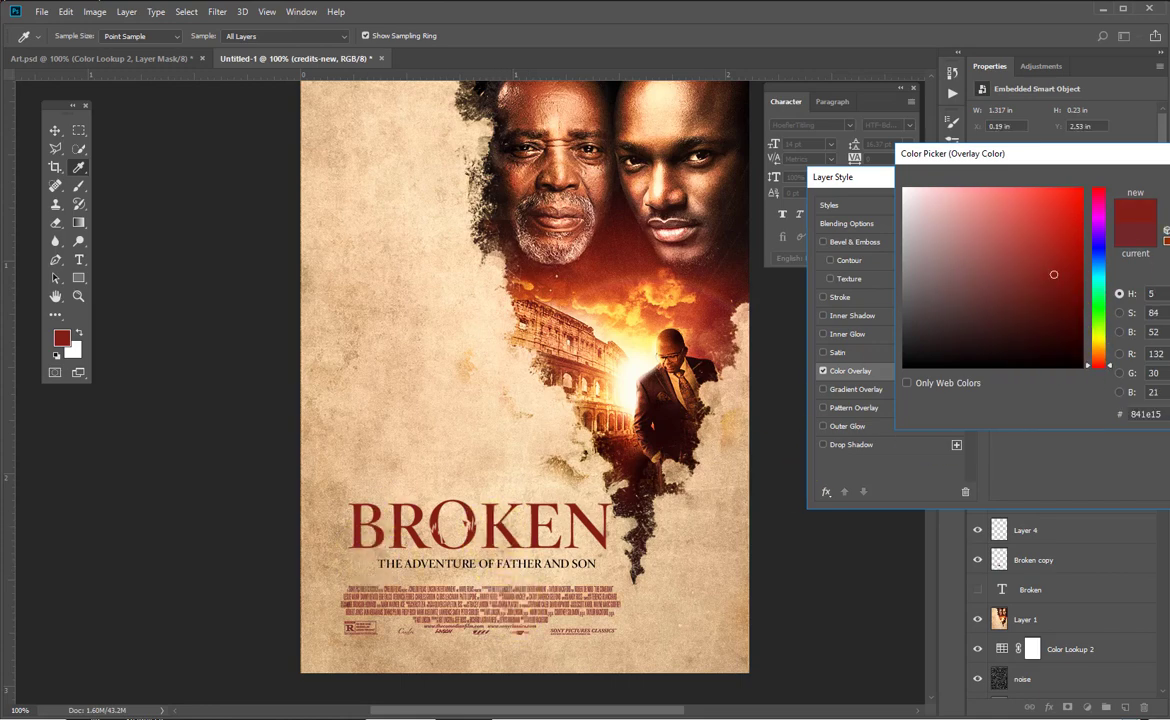
{"action": "key", "text": "Return"}
{"action": "key", "text": "Return"}
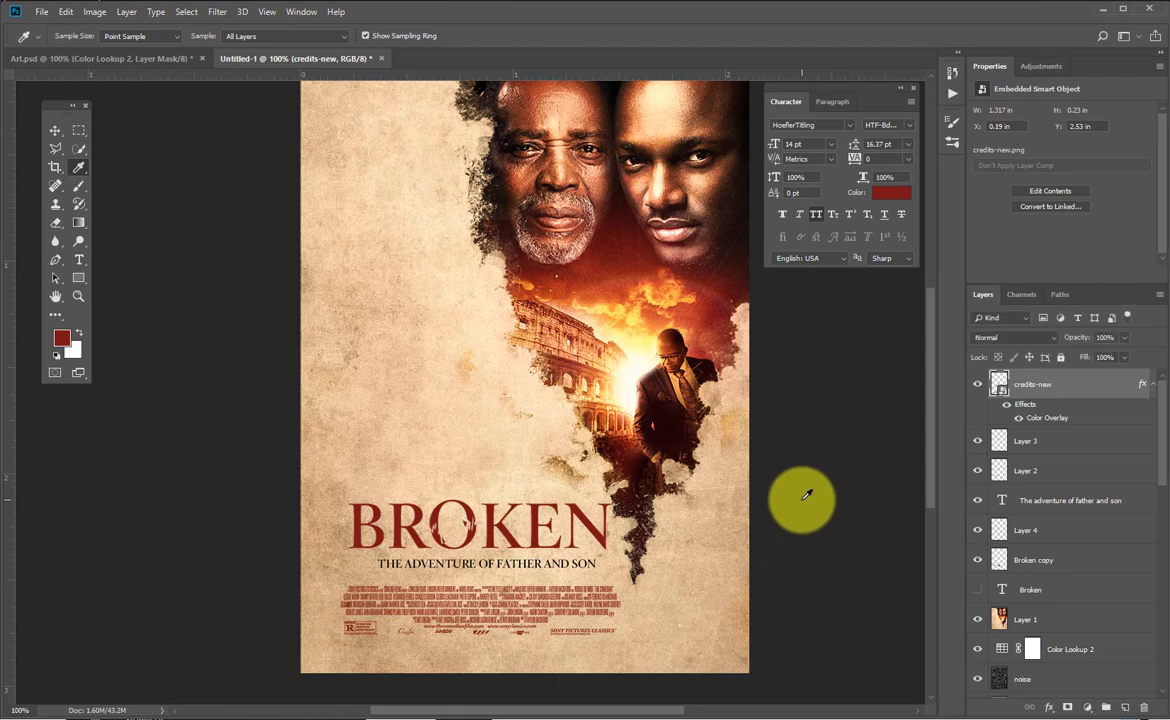
Start a new text line in the red sky just above the Coliseum.
{"action": "key", "text": "v"}
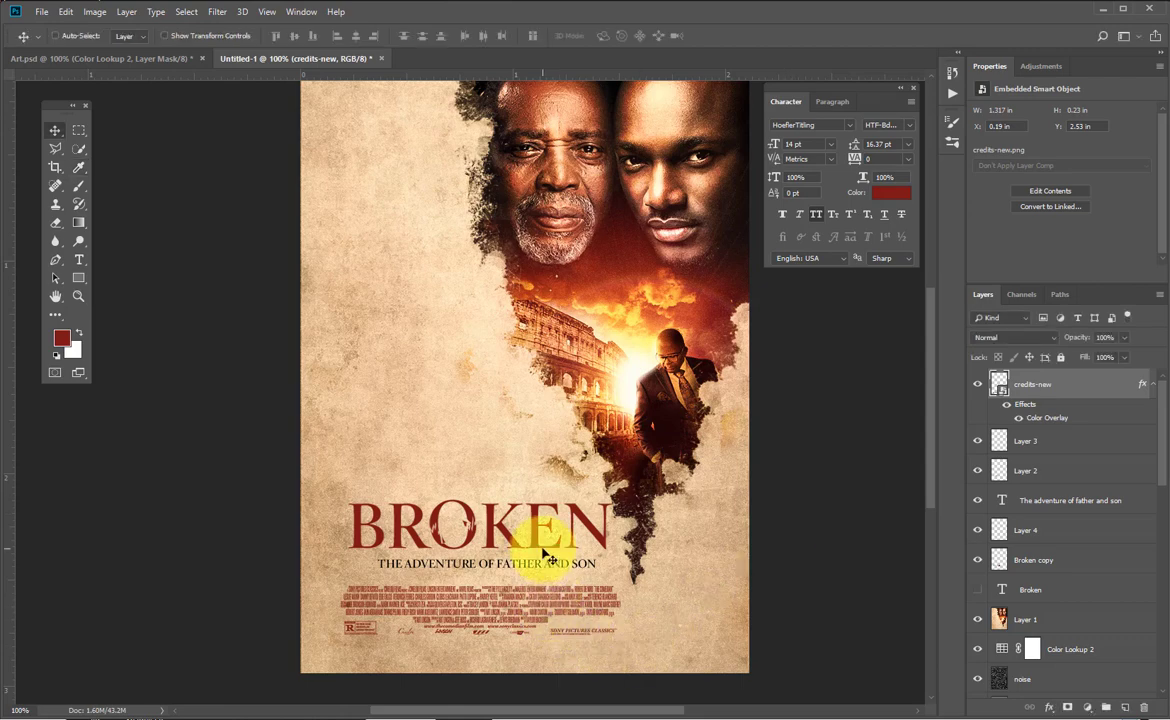
{"action": "left_click_drag", "start_coordinate": [421, 272], "coordinate": [378, 326]}
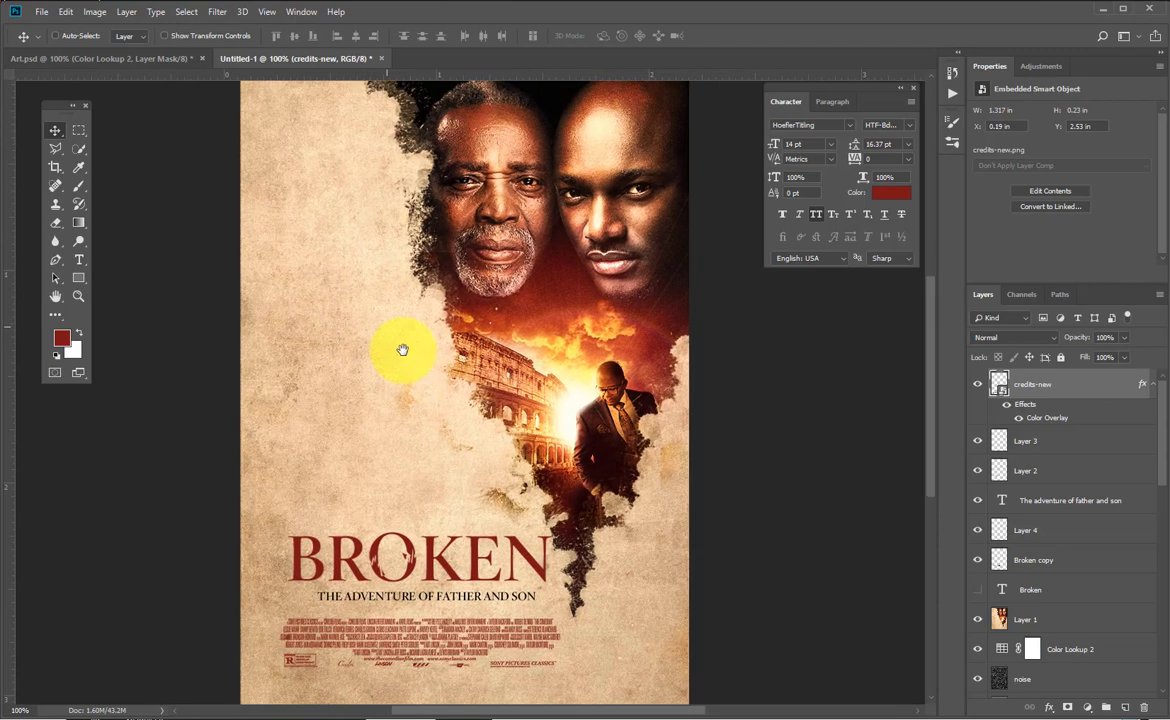
{"action": "left_click", "coordinate": [513, 321]}
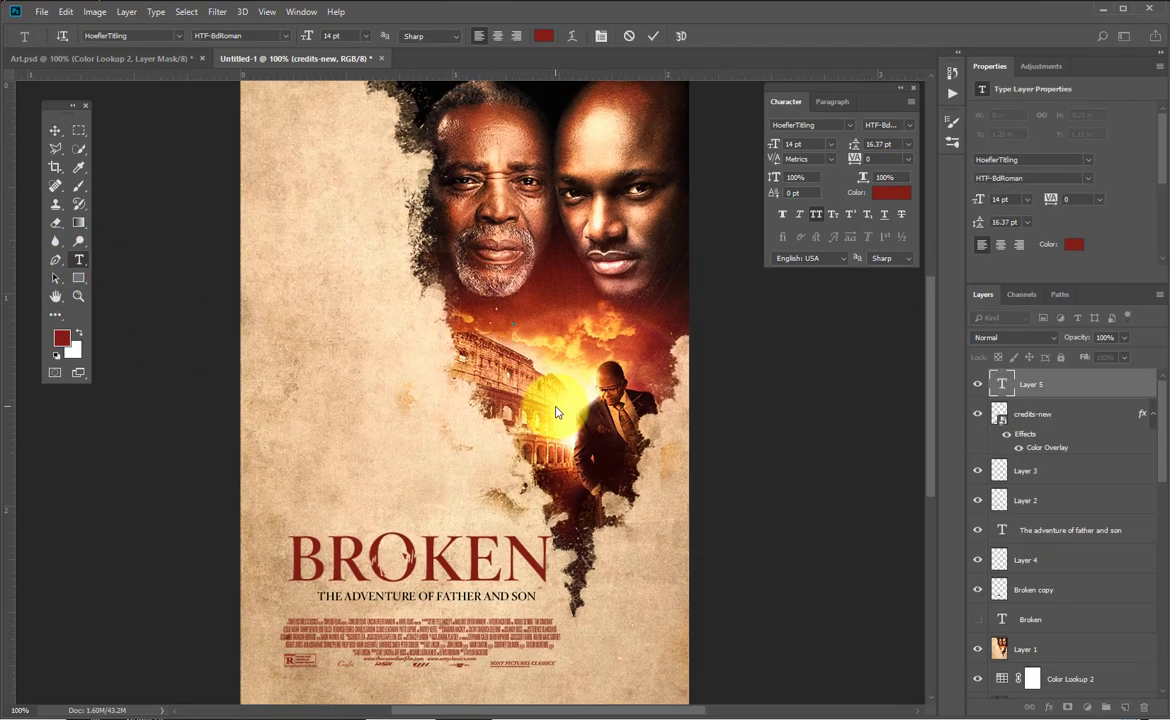